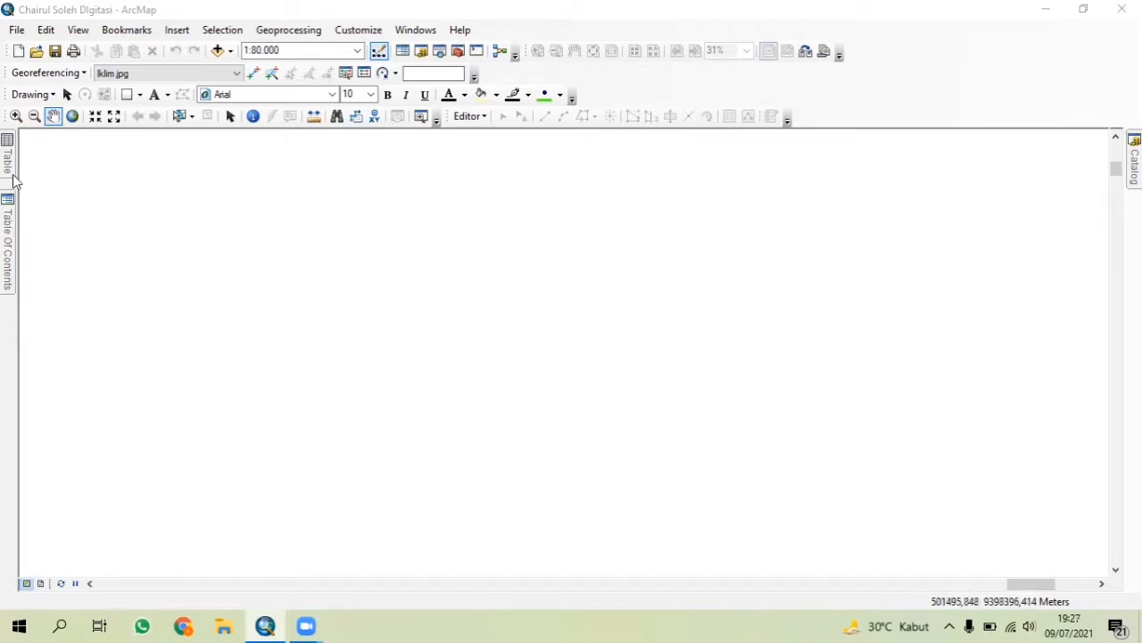
# Add the raster Tanah.jpg from the Digitasi folder and make it the georeferencing target layer
pyautogui.click(218, 53)
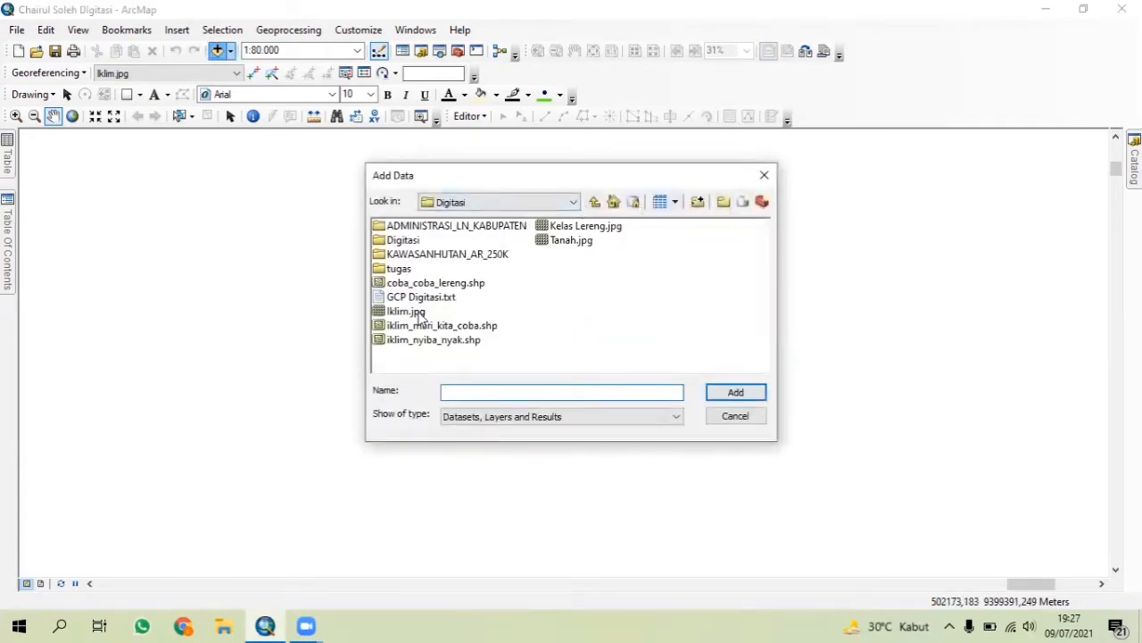
pyautogui.click(569, 241)
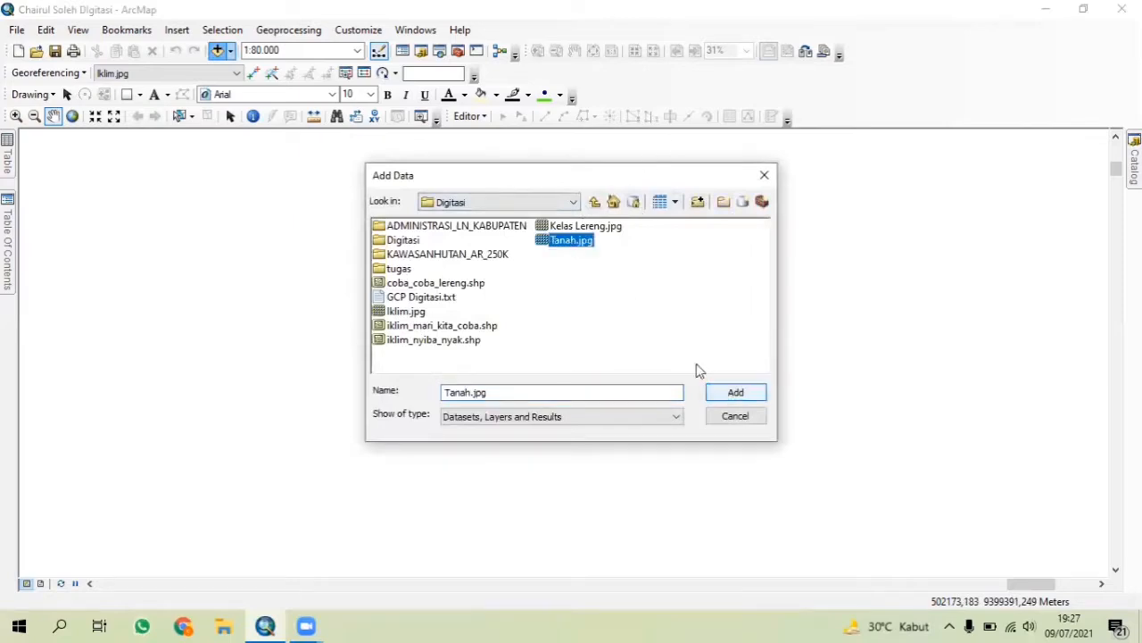
pyautogui.click(735, 396)
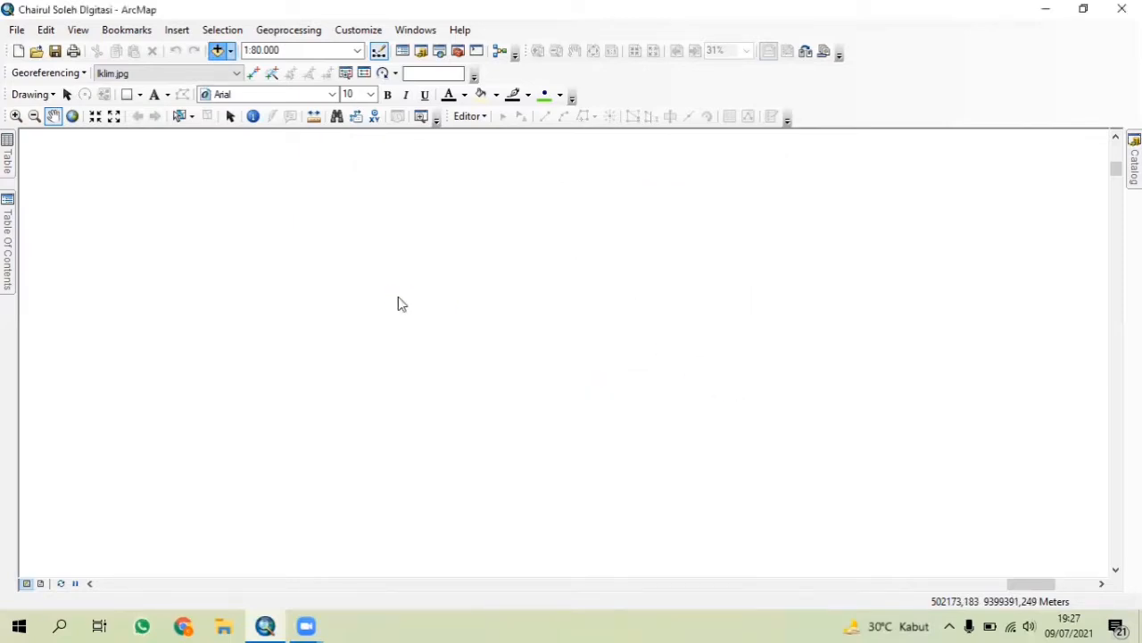
pyautogui.click(693, 389)
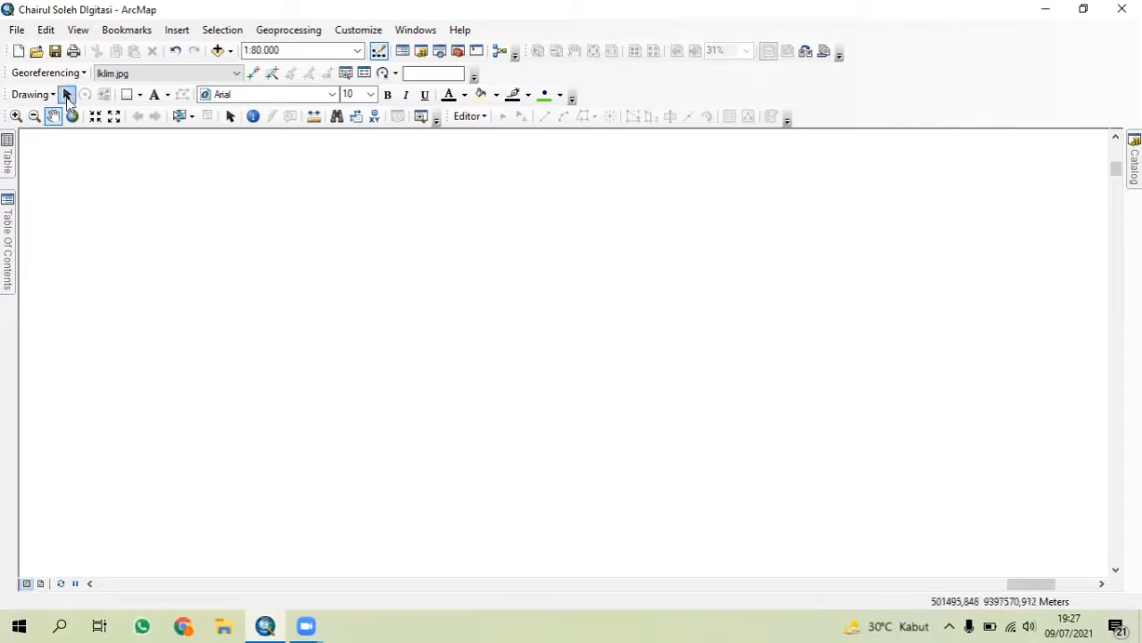
pyautogui.click(157, 75)
pyautogui.click(168, 87)
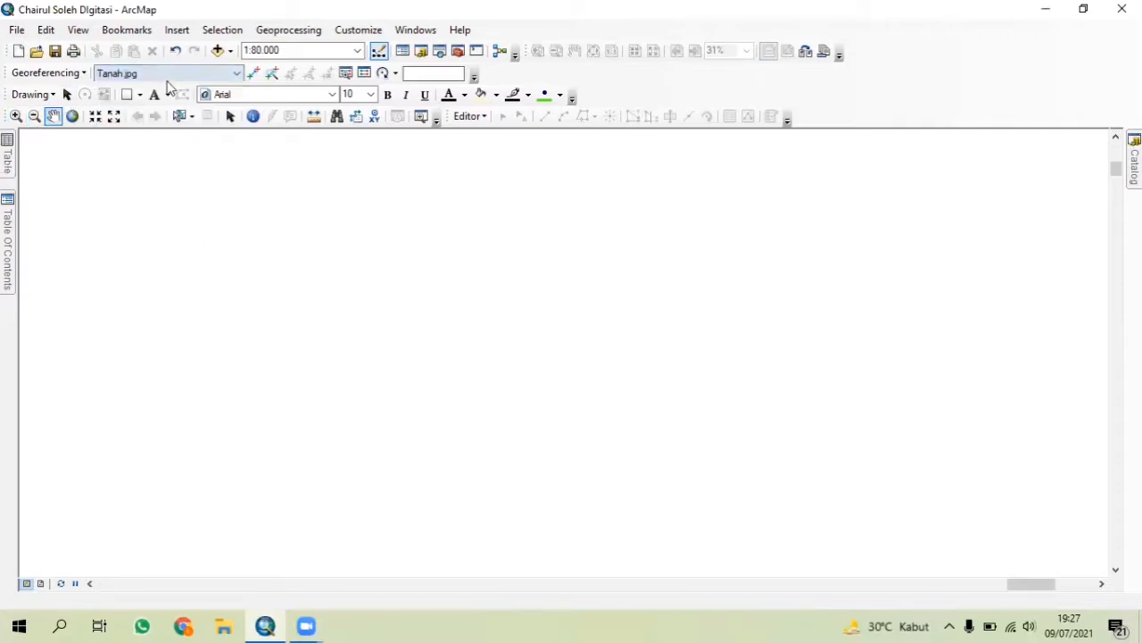
# Move the Tanah.jpg layer above Iklim_ so it is first in the layer order
pyautogui.click(7, 157)
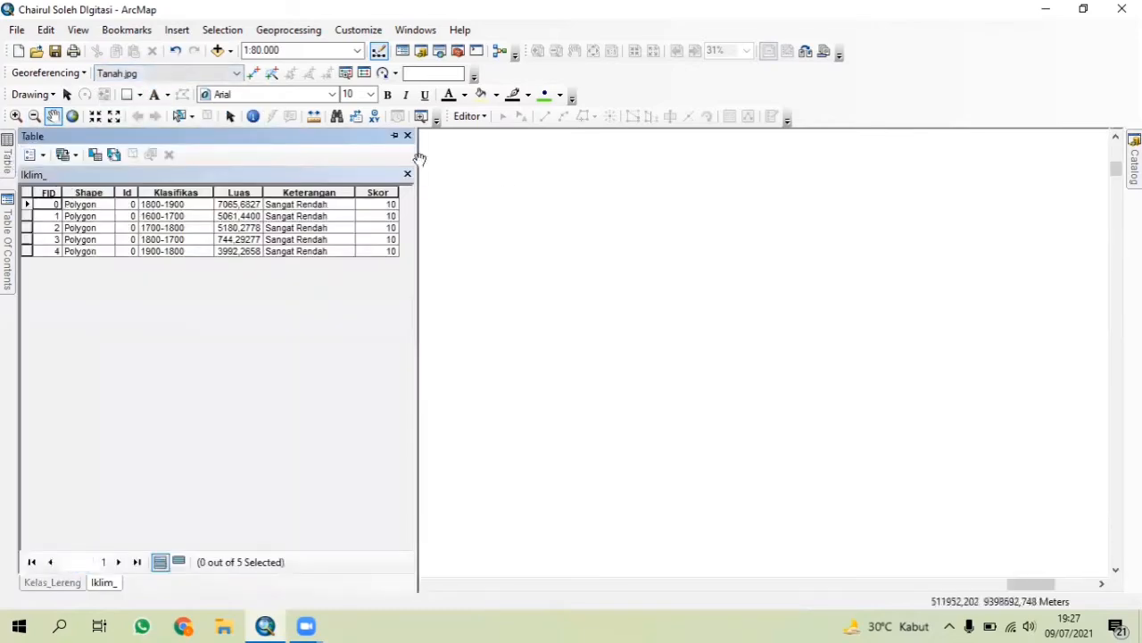
pyautogui.click(395, 136)
pyautogui.click(7, 213)
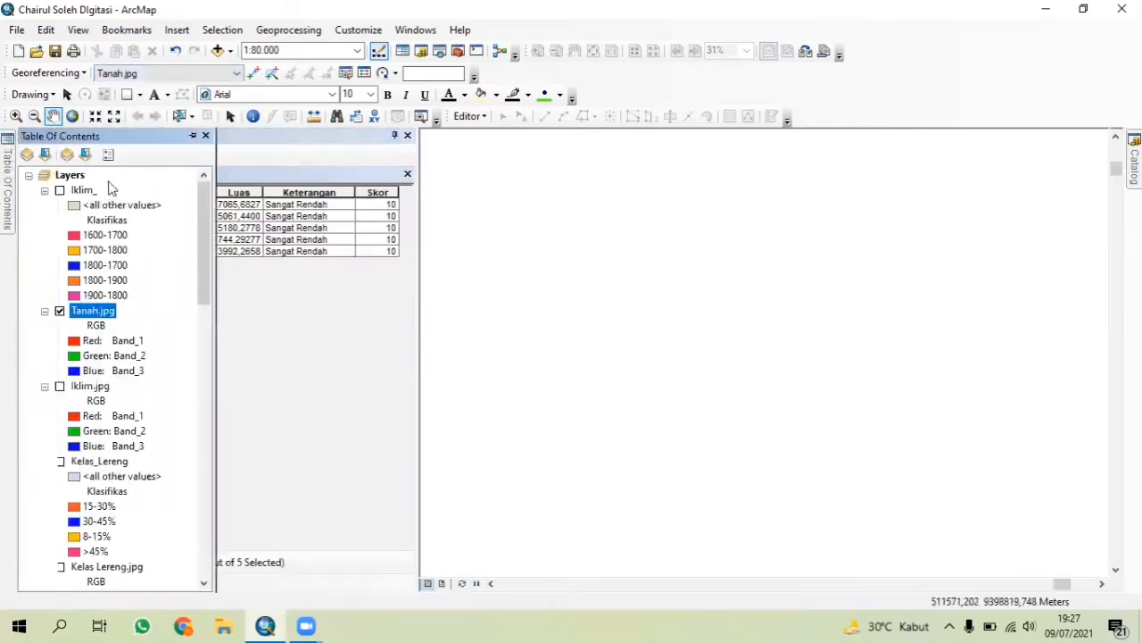
pyautogui.moveTo(79, 319); pyautogui.dragTo(86, 169)
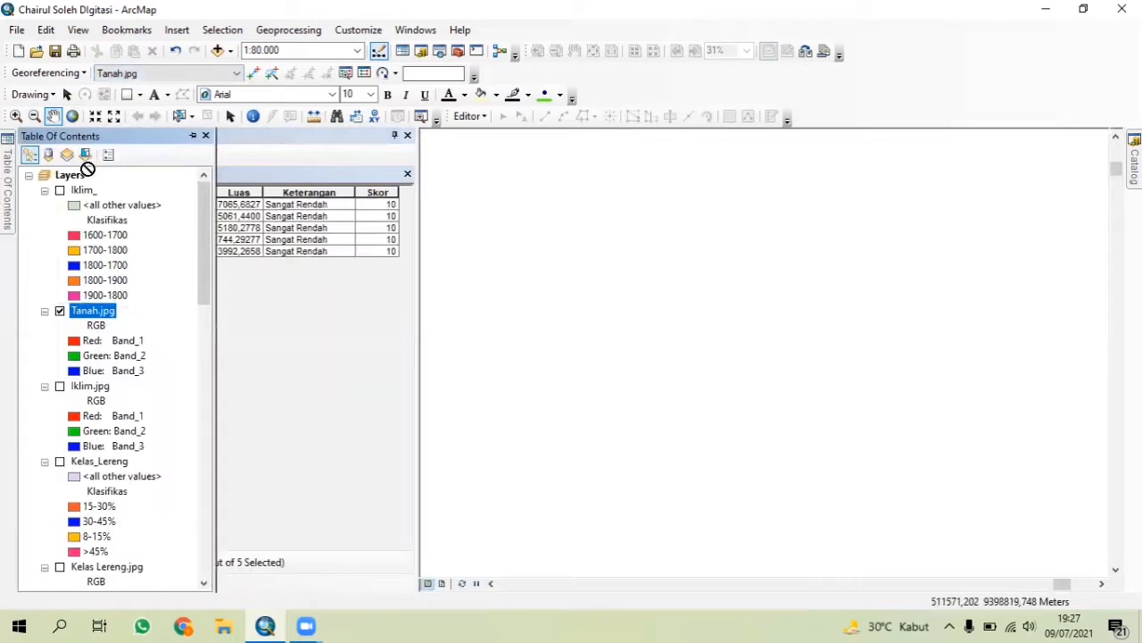
pyautogui.moveTo(100, 319); pyautogui.dragTo(80, 185)
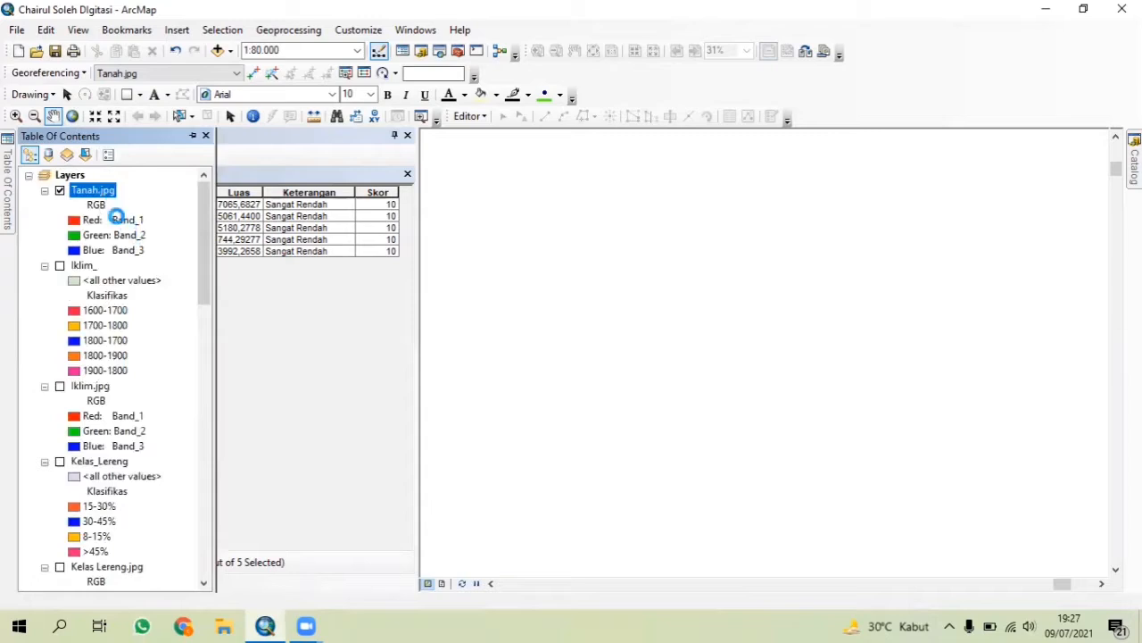
# Zoom to the Tanah.jpg layer, close the attribute table and collapse the table of contents
pyautogui.rightClick(93, 192)
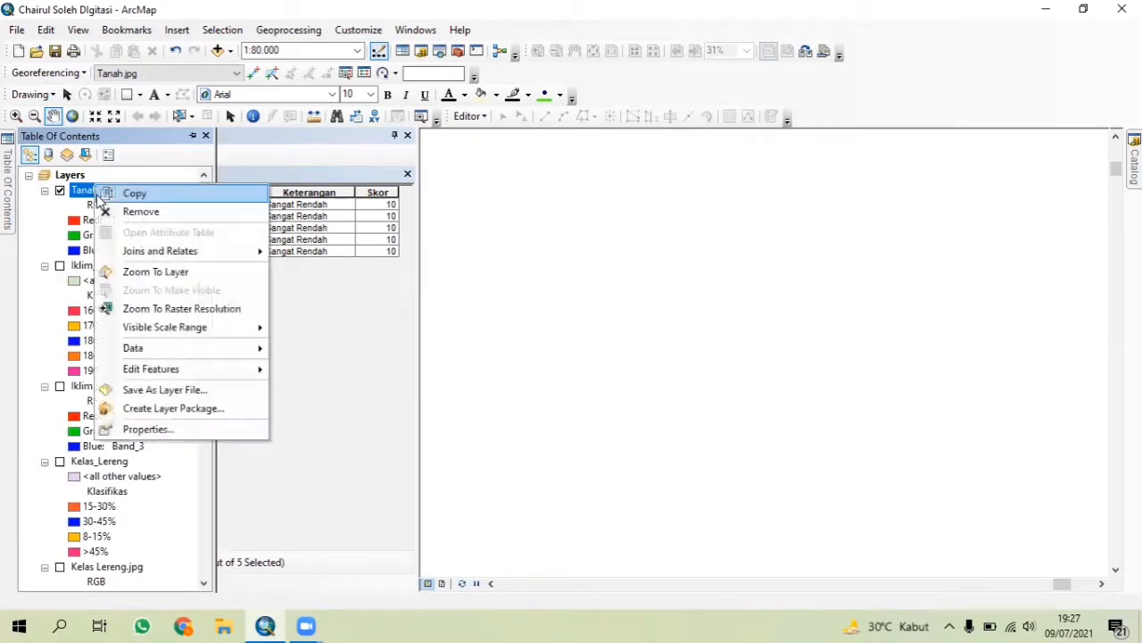
pyautogui.click(158, 271)
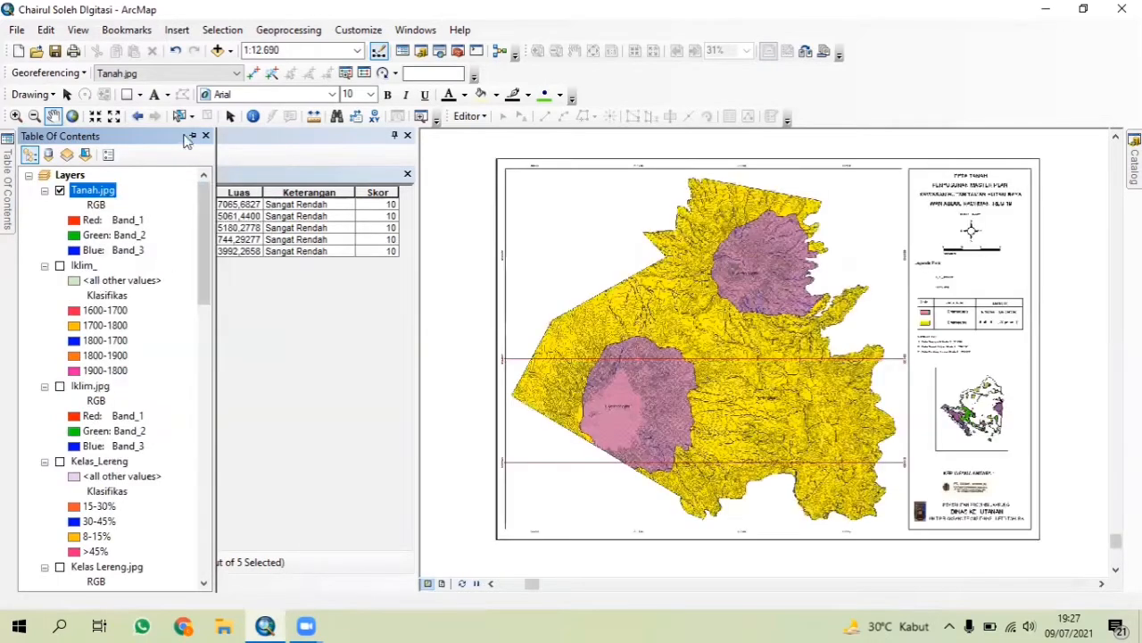
pyautogui.click(408, 135)
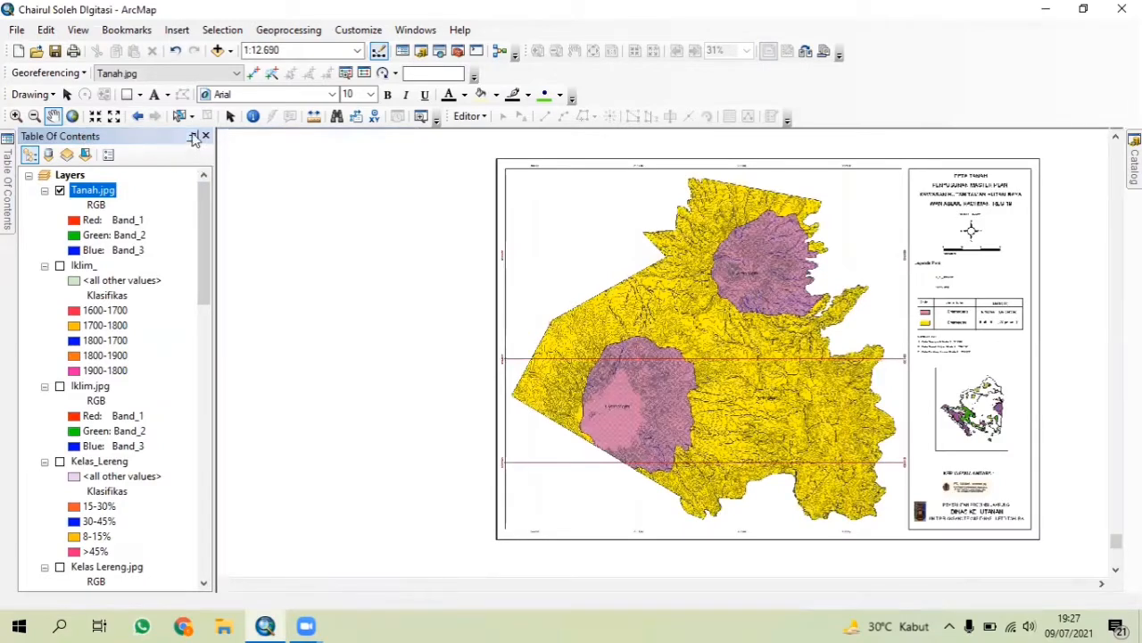
pyautogui.click(192, 137)
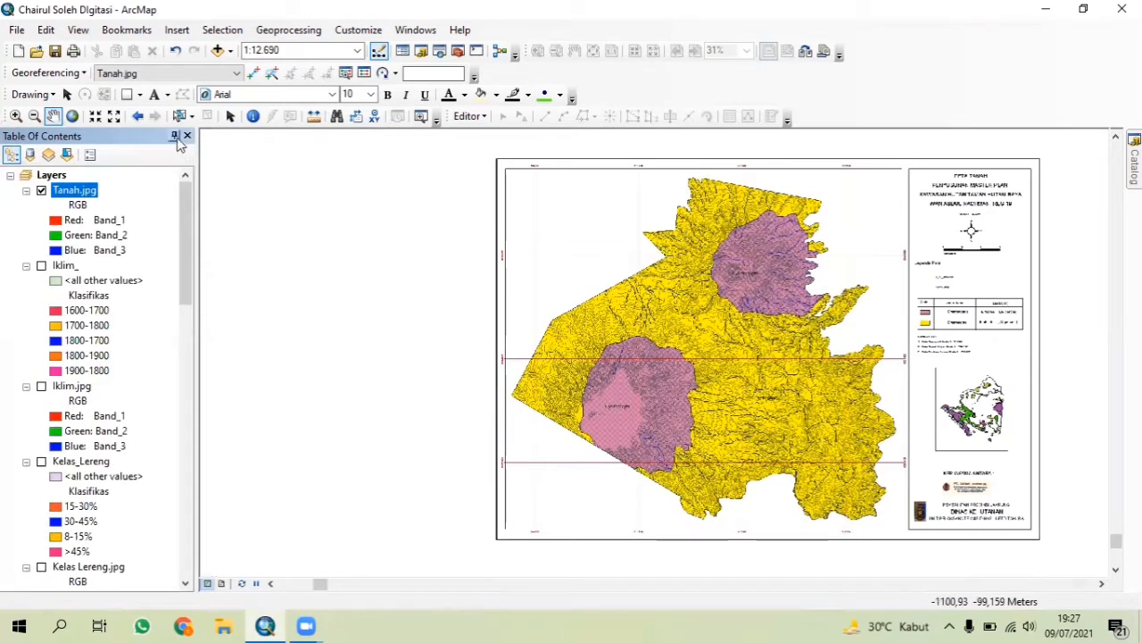
pyautogui.click(174, 136)
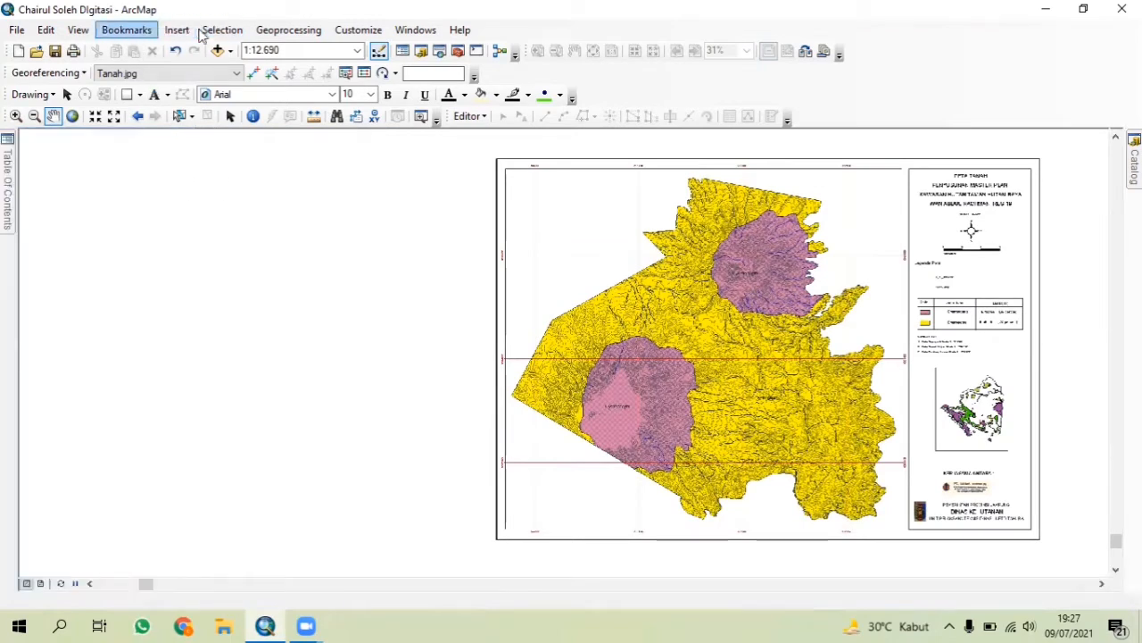
# Set the data frame's coordinate system to WGS 1984 UTM Zone 48S from the favorites
pyautogui.click(78, 30)
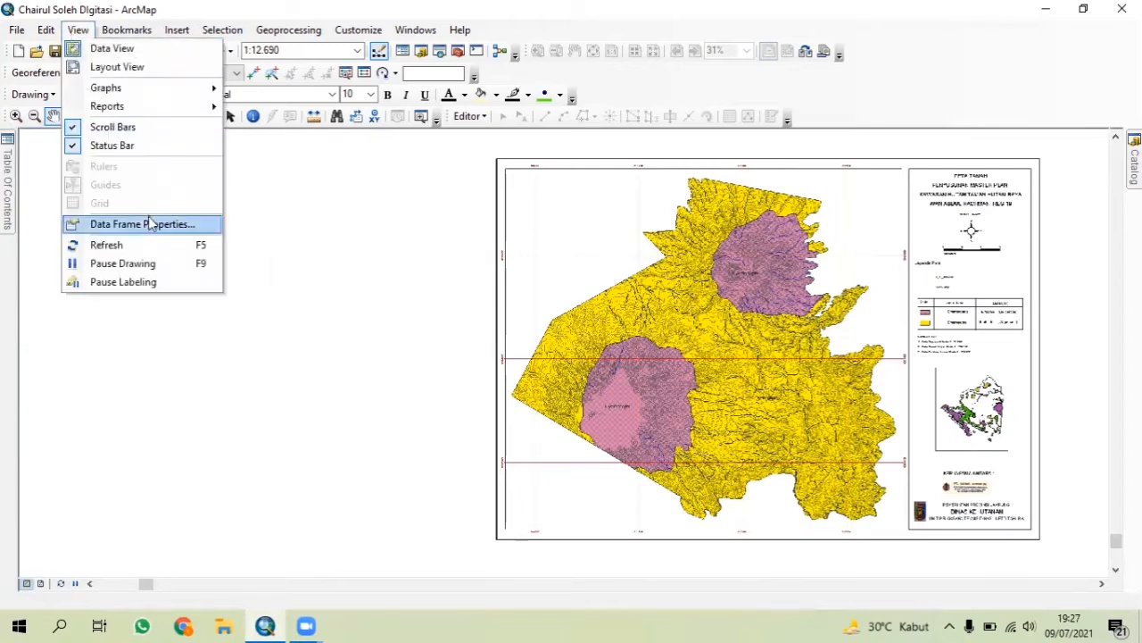
pyautogui.click(149, 223)
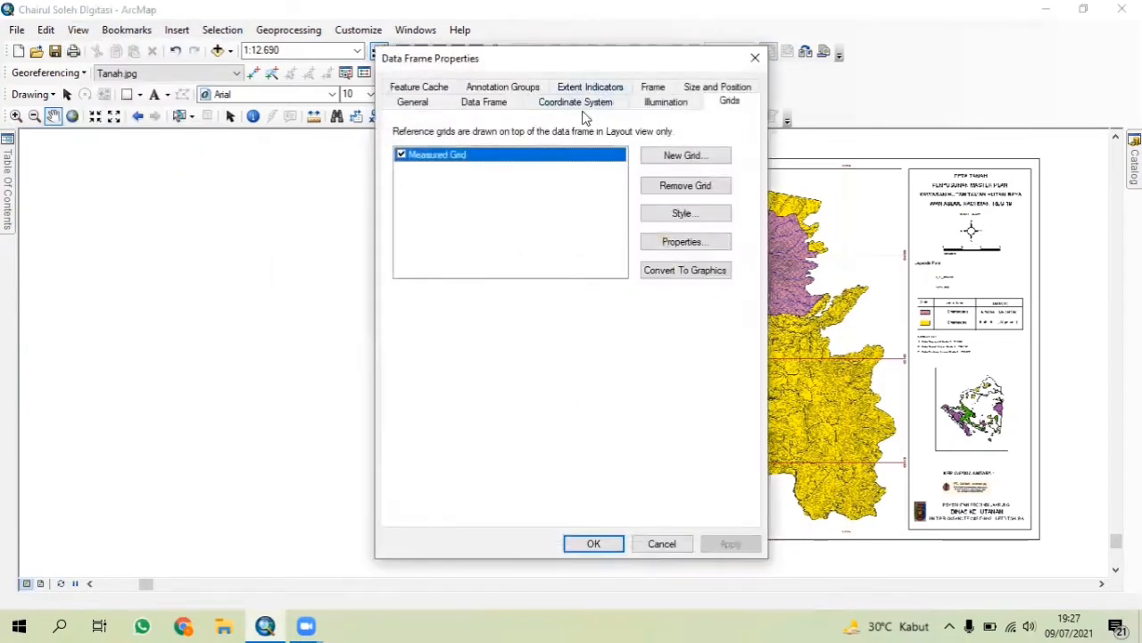
pyautogui.click(582, 105)
pyautogui.click(505, 191)
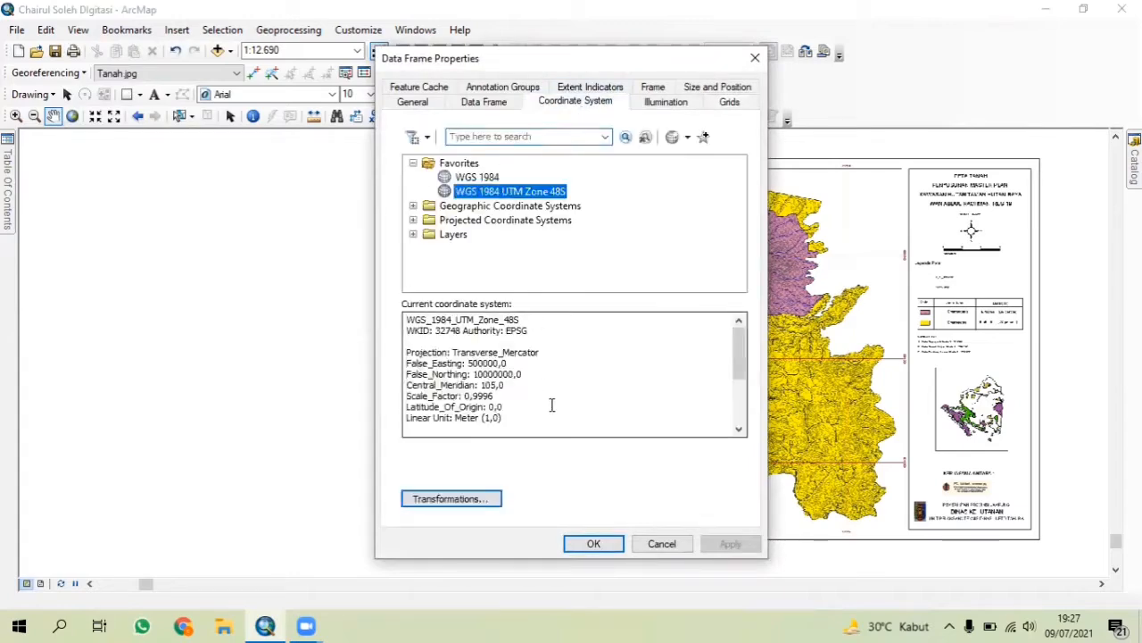
pyautogui.click(594, 543)
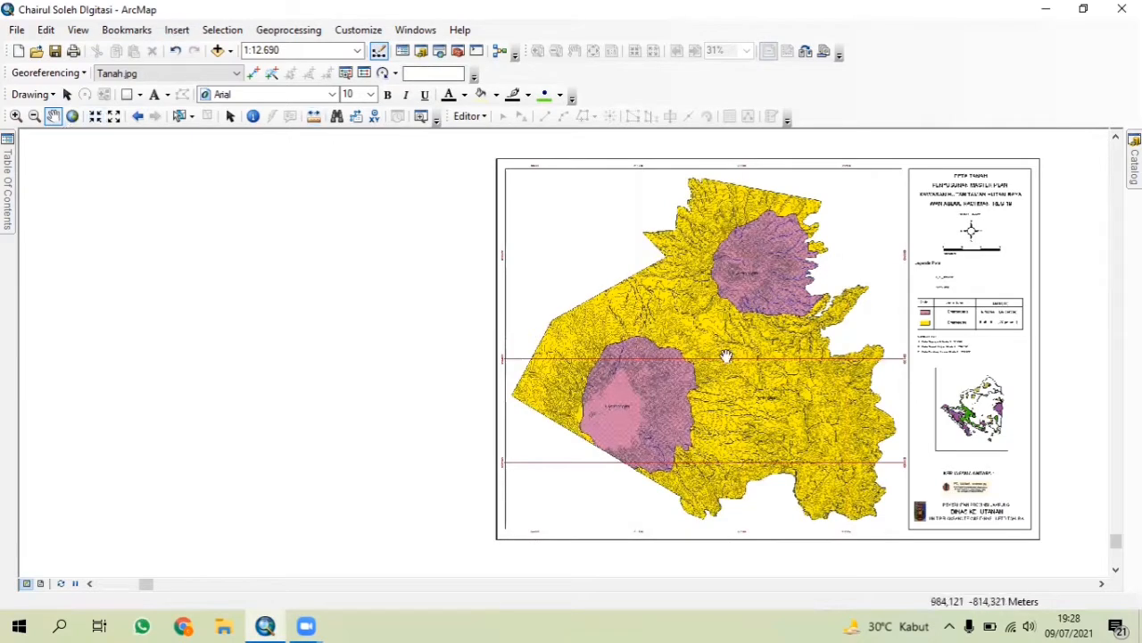
# Load the control points from the GCP Digitasi text file into the link table of Tanah.jpg, and close the table
pyautogui.moveTo(727, 356); pyautogui.dragTo(453, 353)
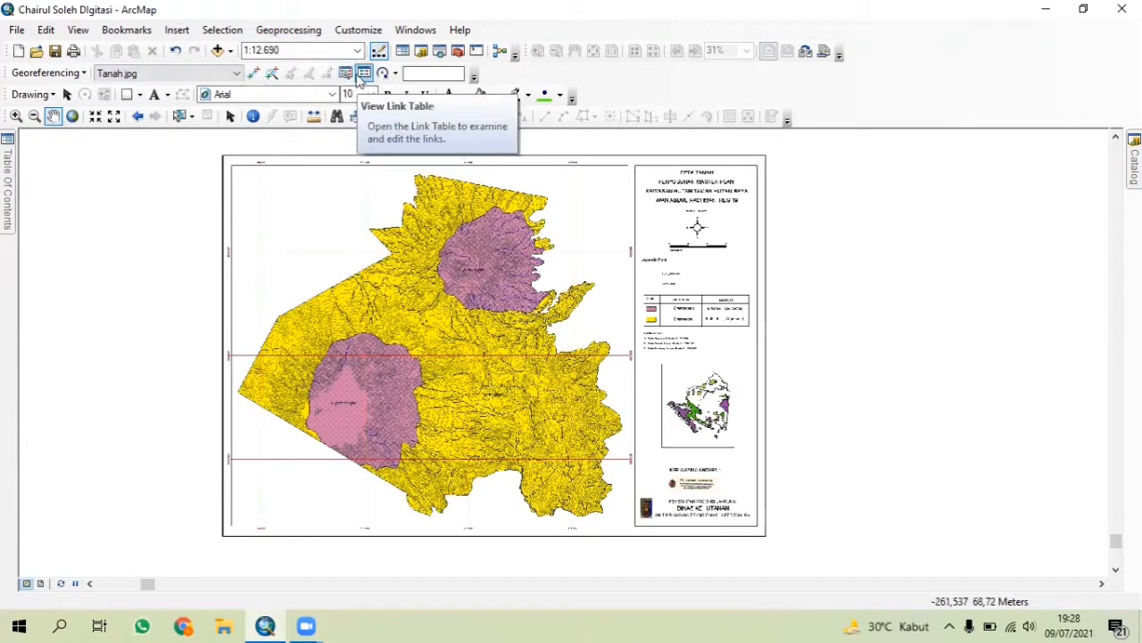
pyautogui.scroll(-2, 245, 241)
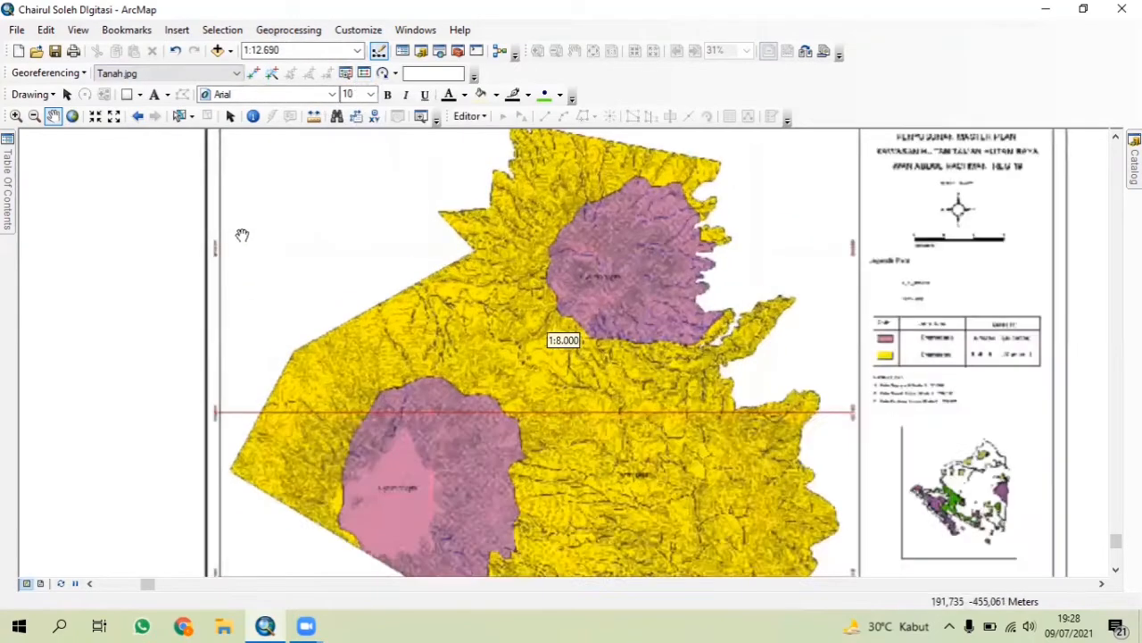
pyautogui.click(66, 93)
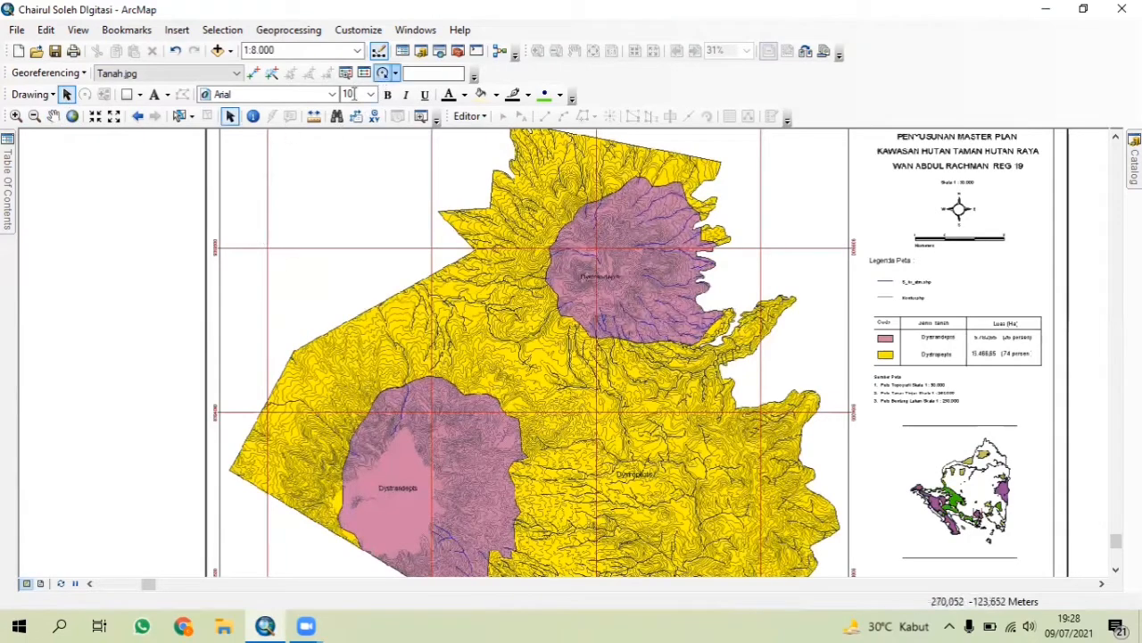
pyautogui.scroll(2, 484, 341)
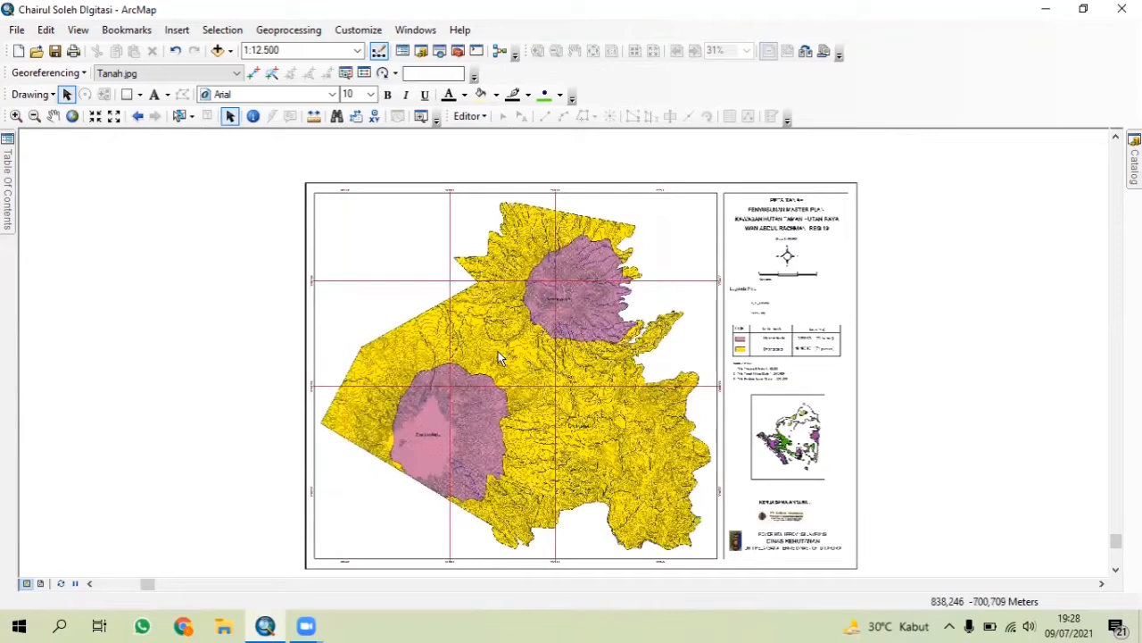
pyautogui.click(364, 74)
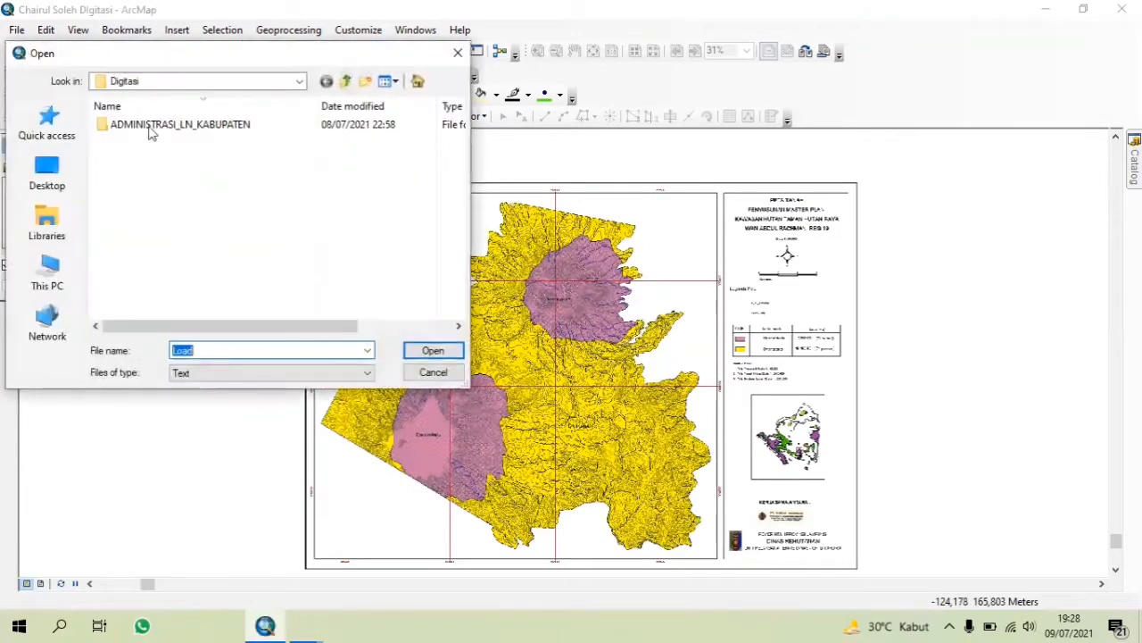
pyautogui.click(241, 125)
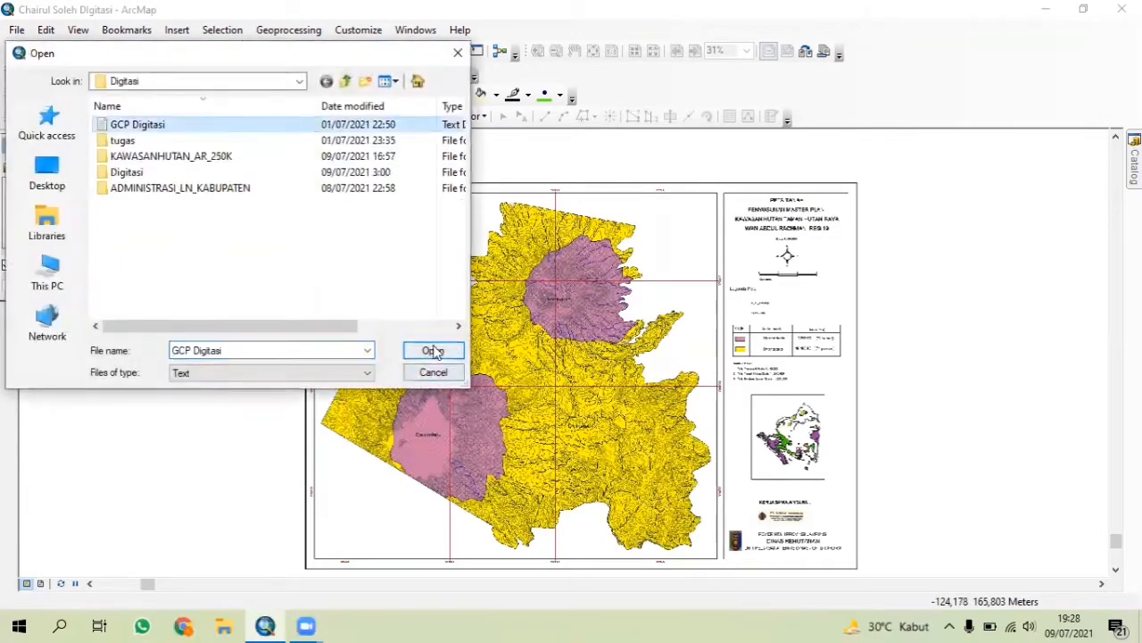
pyautogui.click(433, 351)
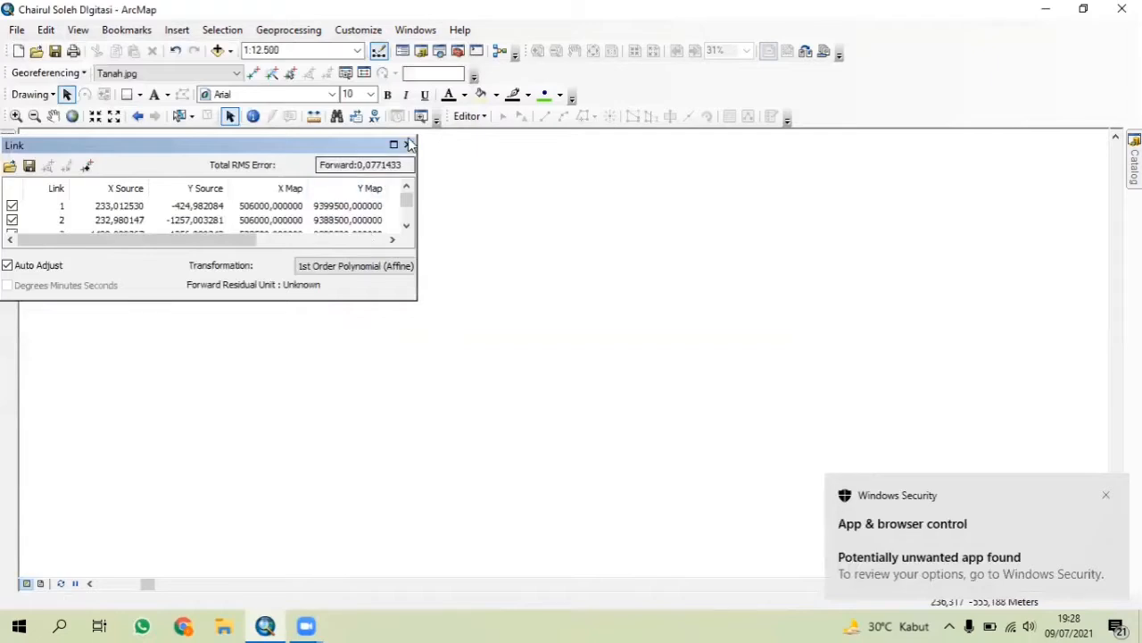
pyautogui.click(407, 144)
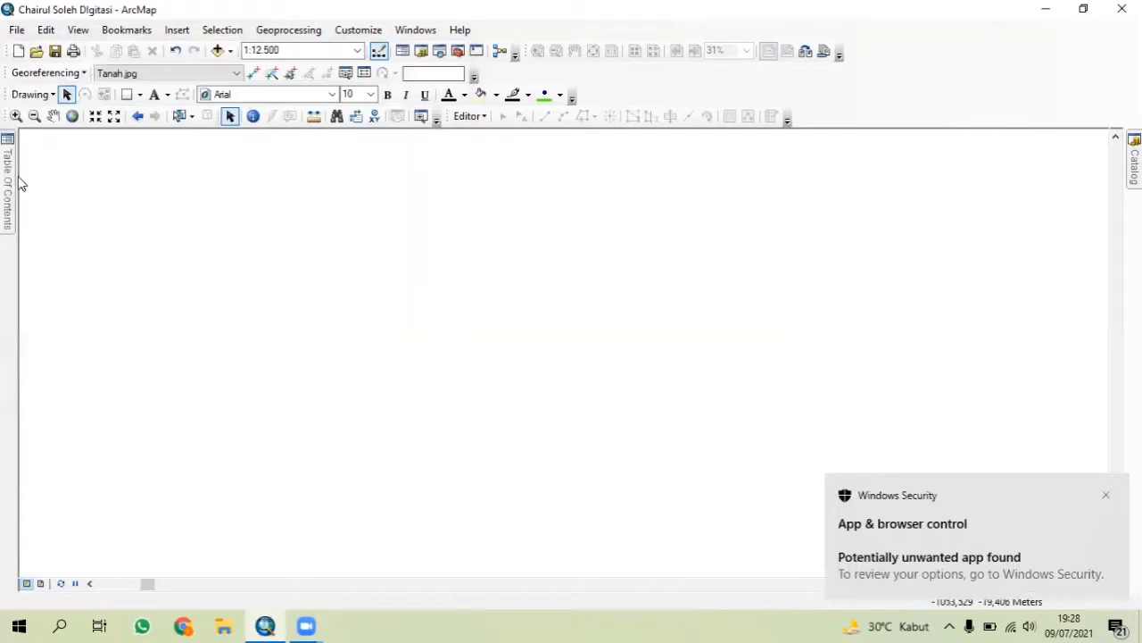
# Zoom to the extent of the georeferenced Tanah.jpg layer and collapse the table of contents
pyautogui.moveTo(8, 178)
pyautogui.rightClick(98, 195)
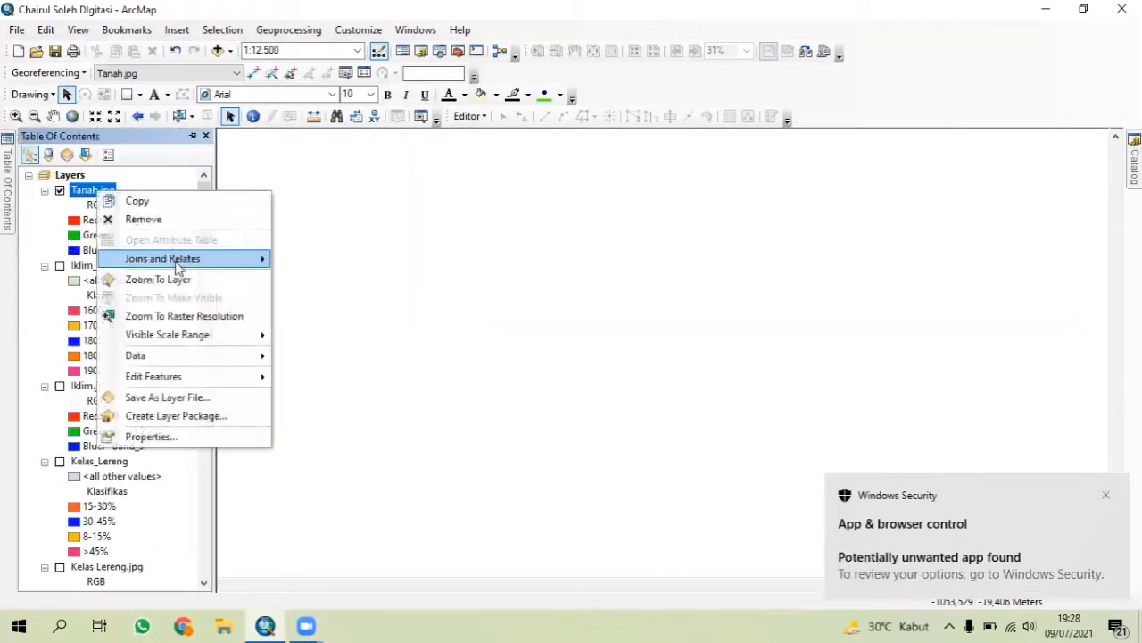
pyautogui.click(166, 276)
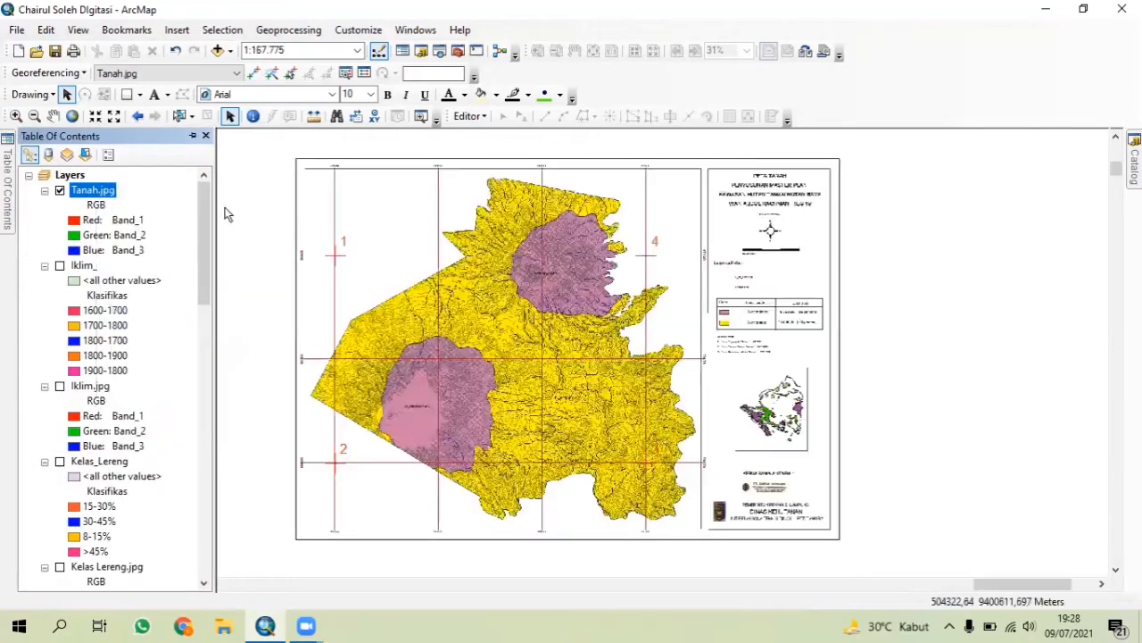
pyautogui.click(192, 137)
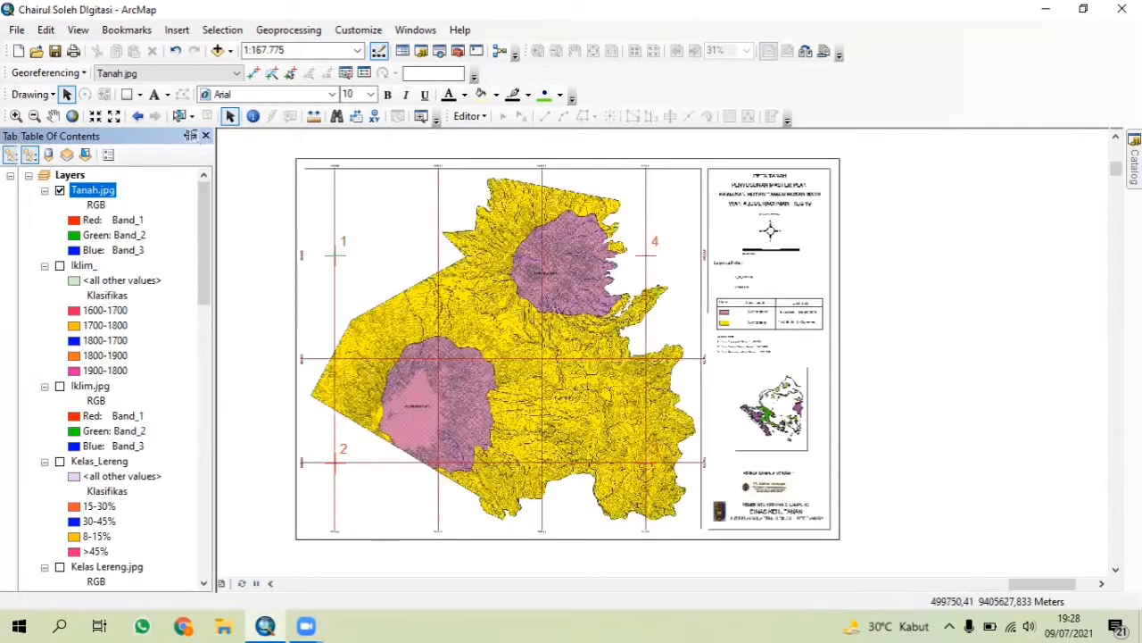
pyautogui.click(176, 136)
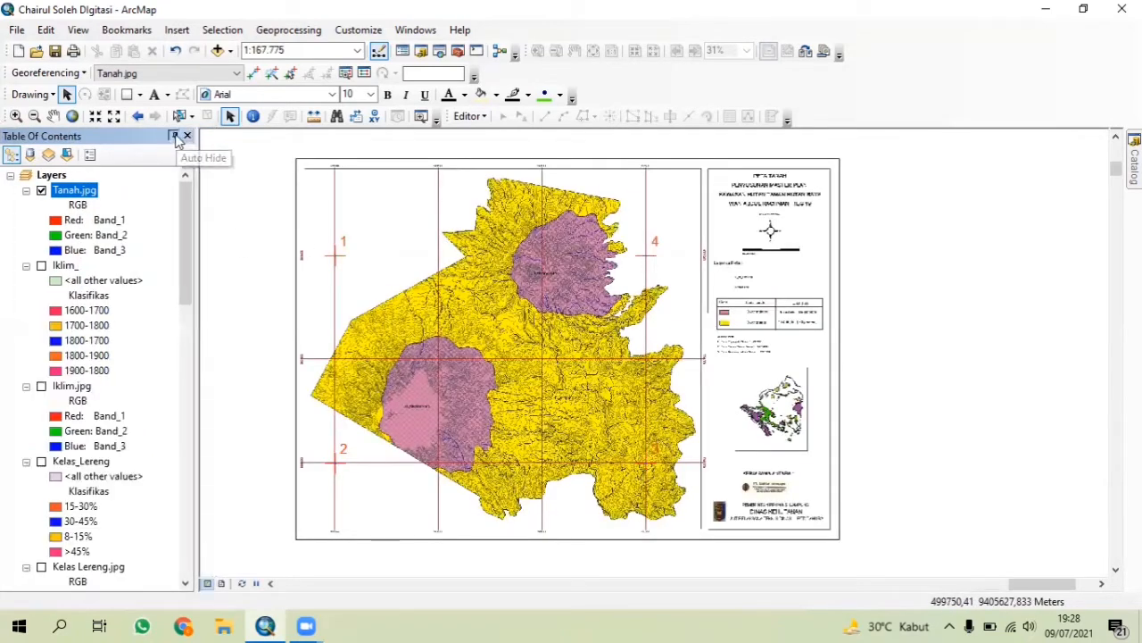
# Show the catalog and expand New folder inside the DIGITASI UAP home folder
pyautogui.click(421, 51)
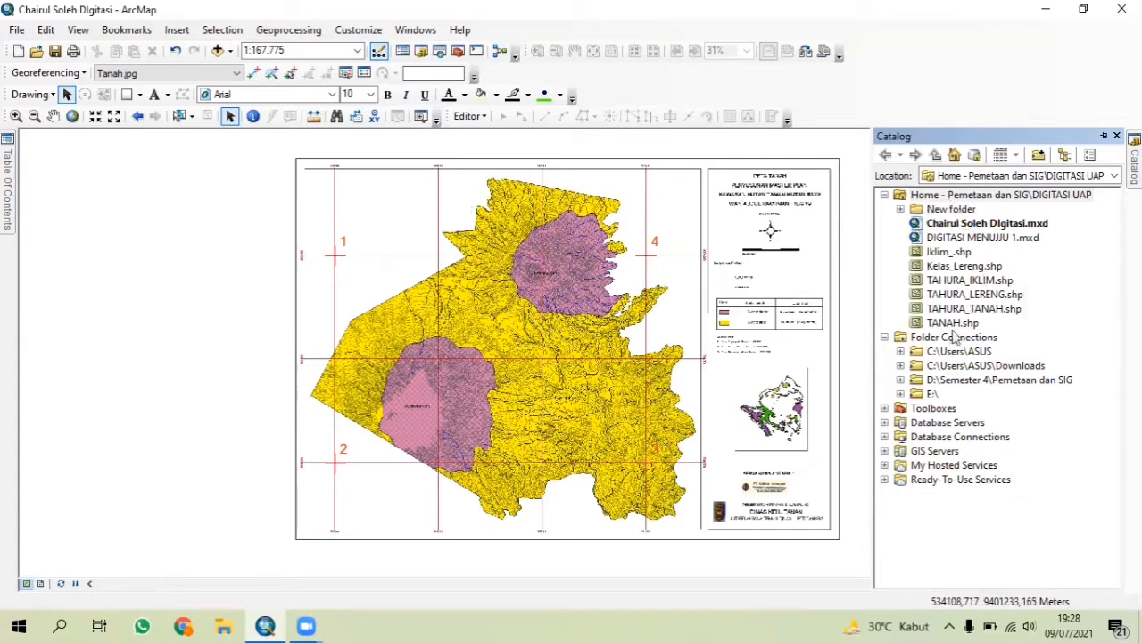
pyautogui.doubleClick(943, 196)
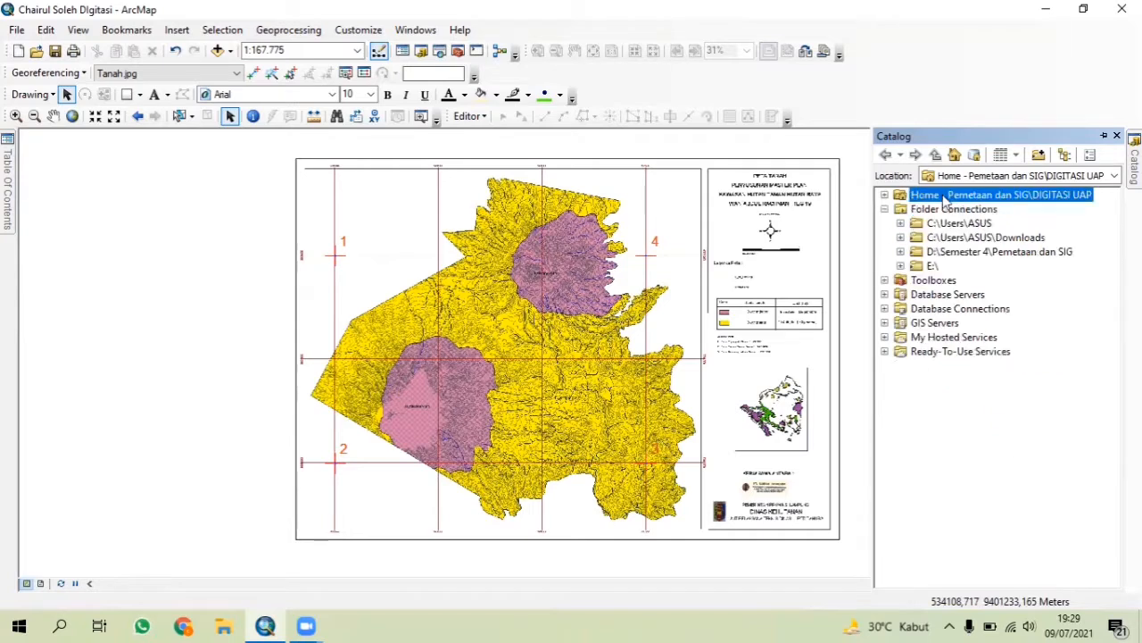
pyautogui.doubleClick(945, 197)
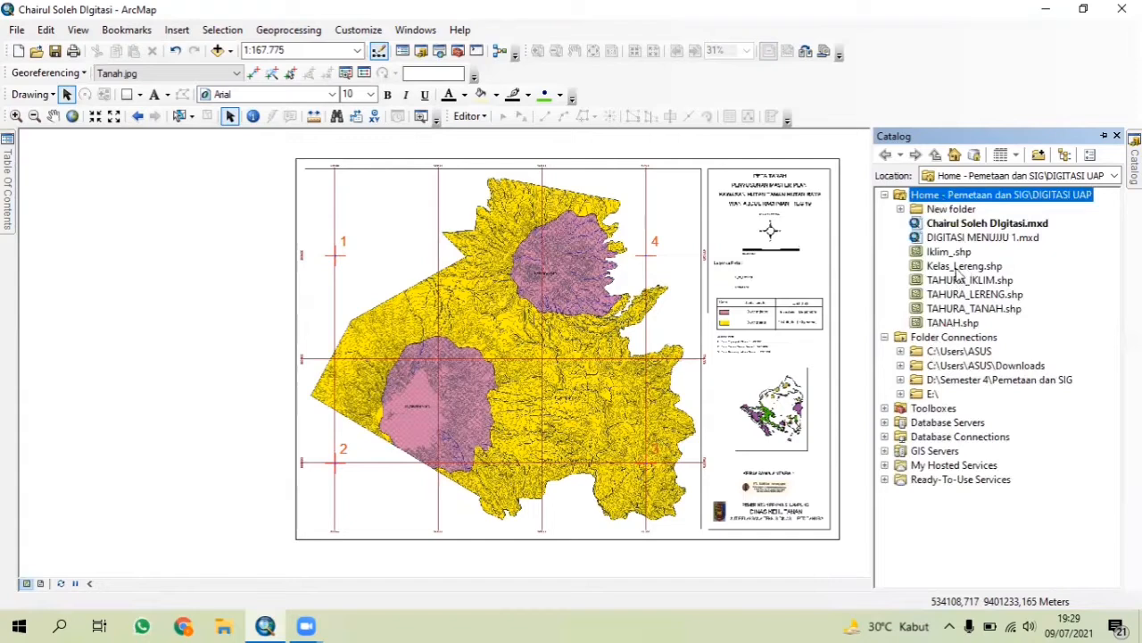
pyautogui.doubleClick(949, 210)
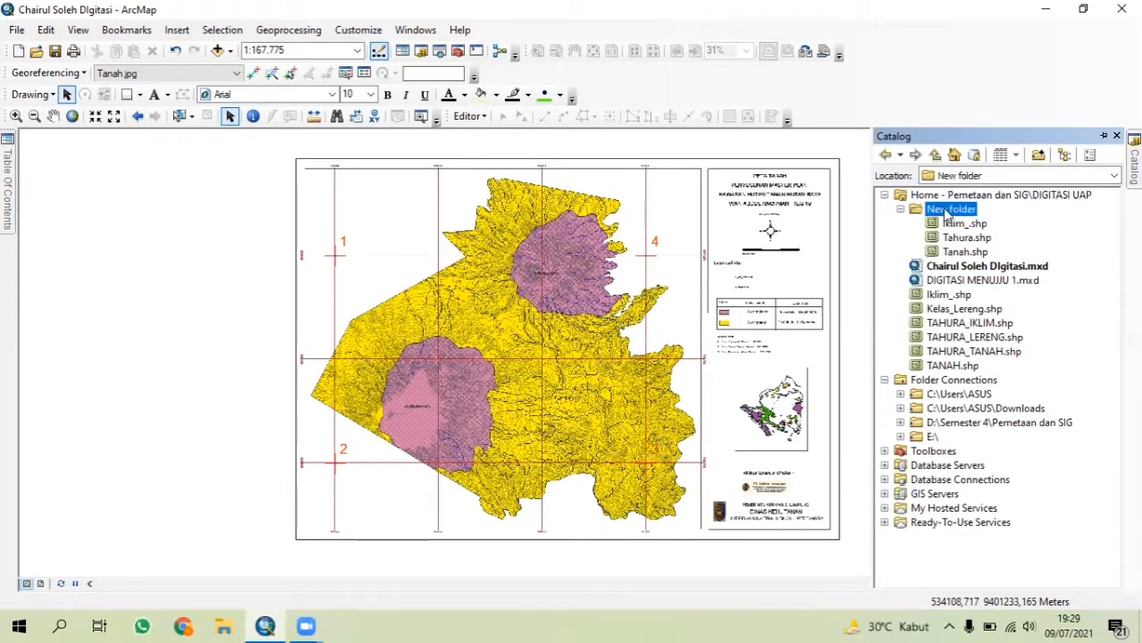
# Set up a new shapefile in New folder named Batas Tahura with the Polygon feature type
pyautogui.rightClick(947, 215)
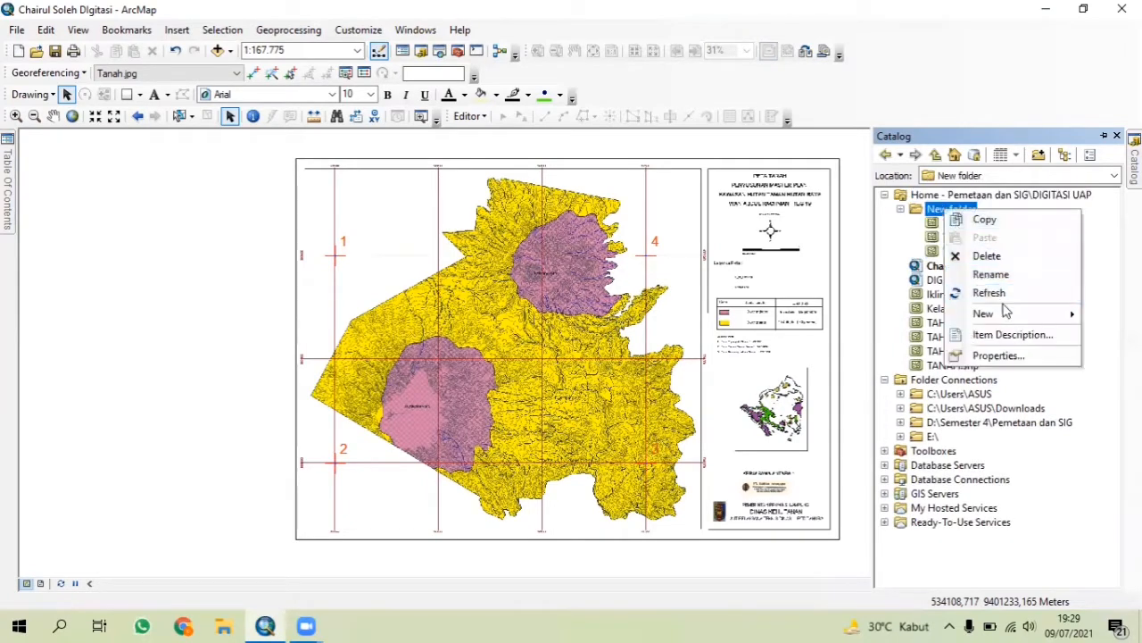
pyautogui.moveTo(1008, 317)
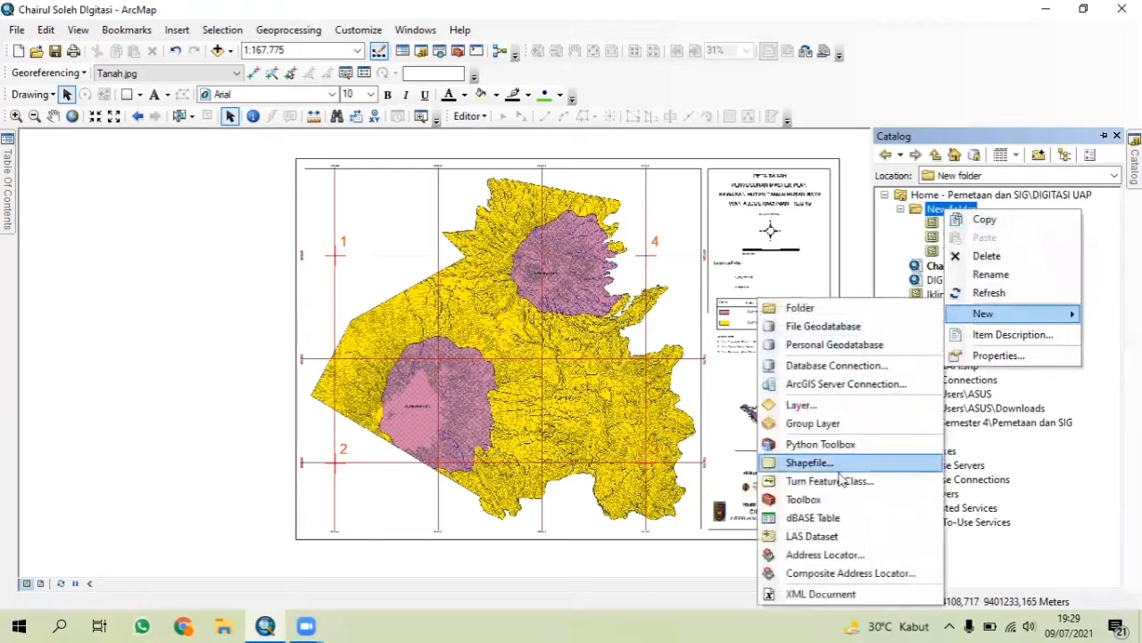
pyautogui.click(808, 462)
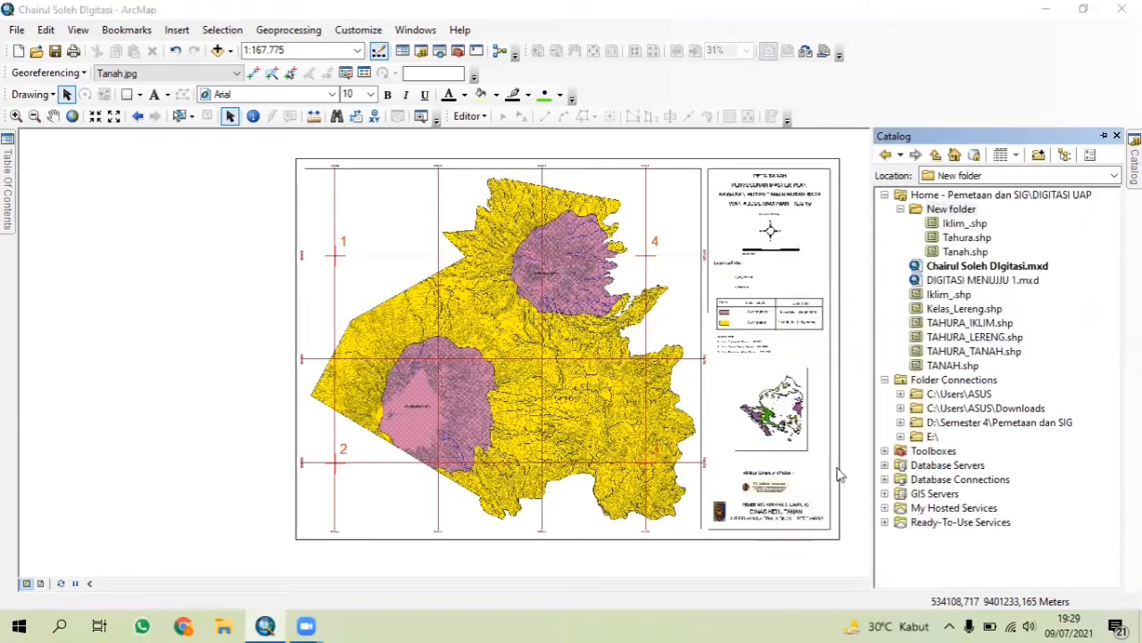
pyautogui.press('BackSpace')
pyautogui.write('Bla')
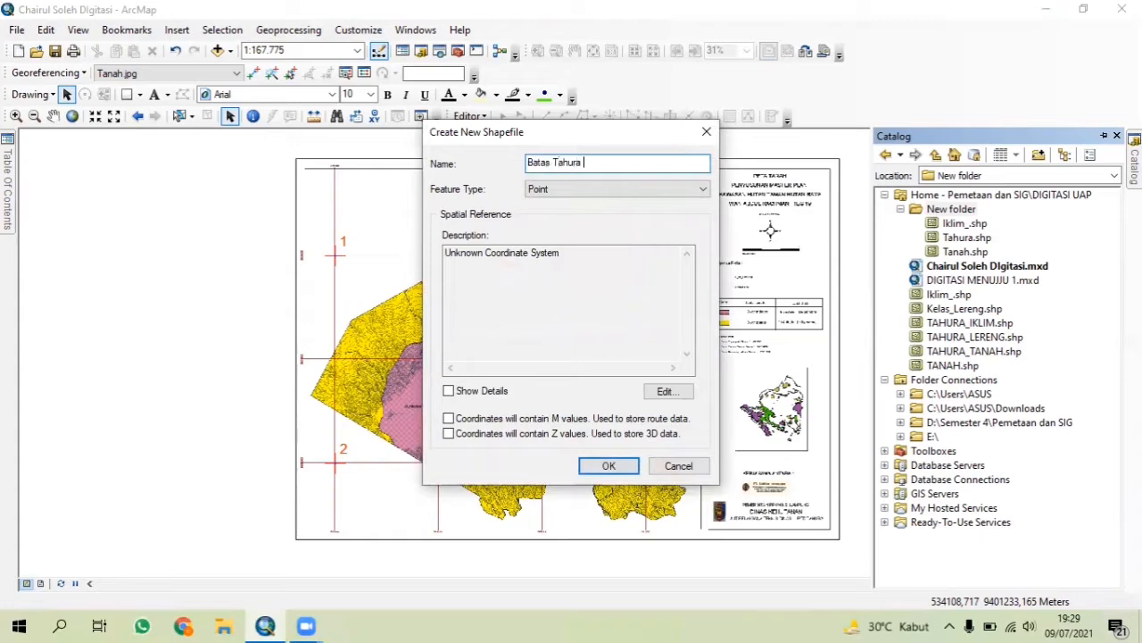
pyautogui.click(616, 188)
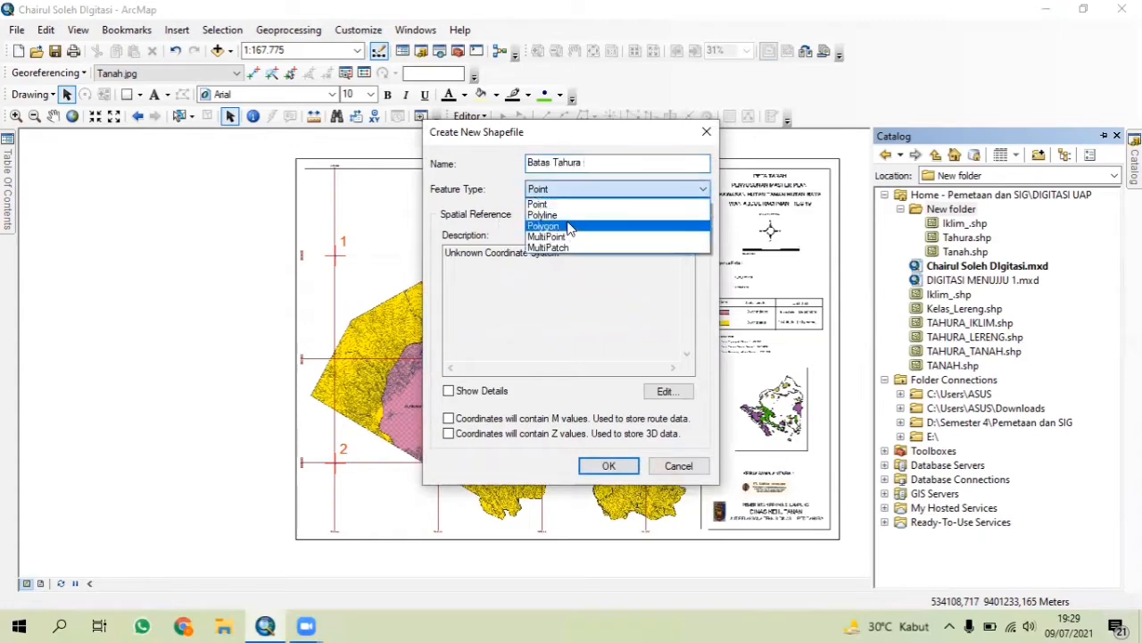
pyautogui.click(575, 226)
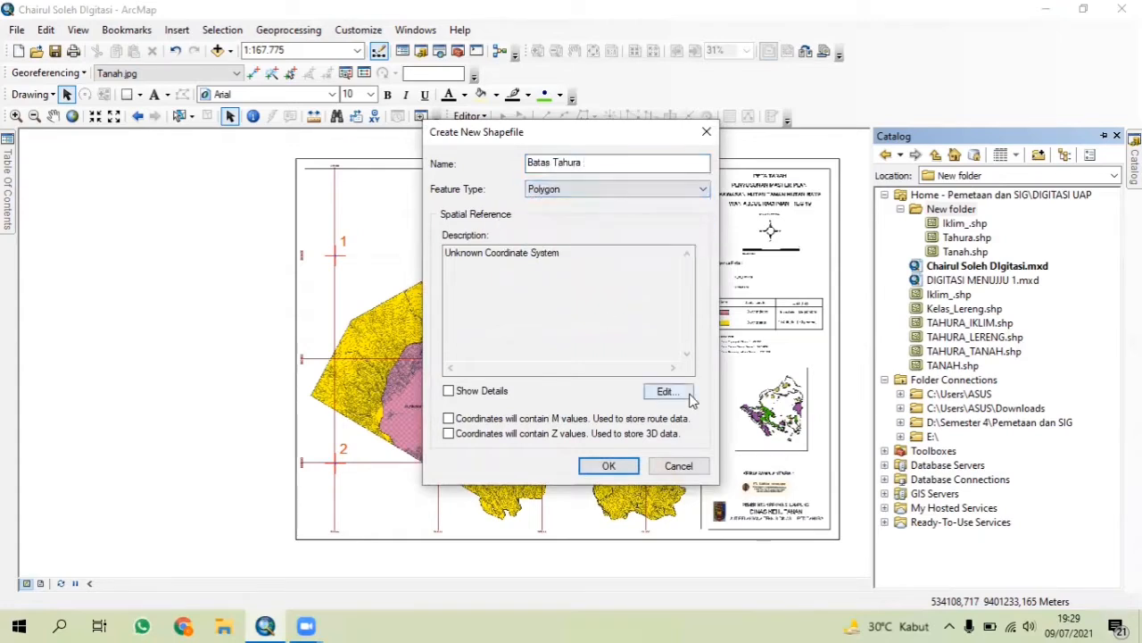
# Assign the favorite coordinate system WGS 1984 UTM Zone 48S to the new shapefile and create it
pyautogui.click(668, 392)
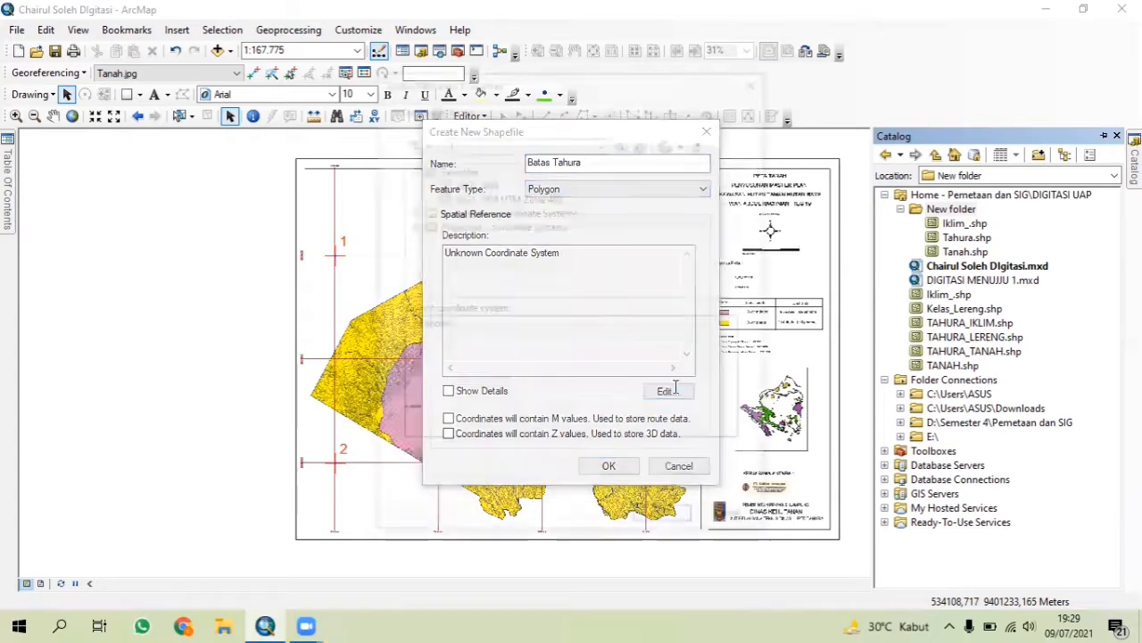
pyautogui.click(527, 196)
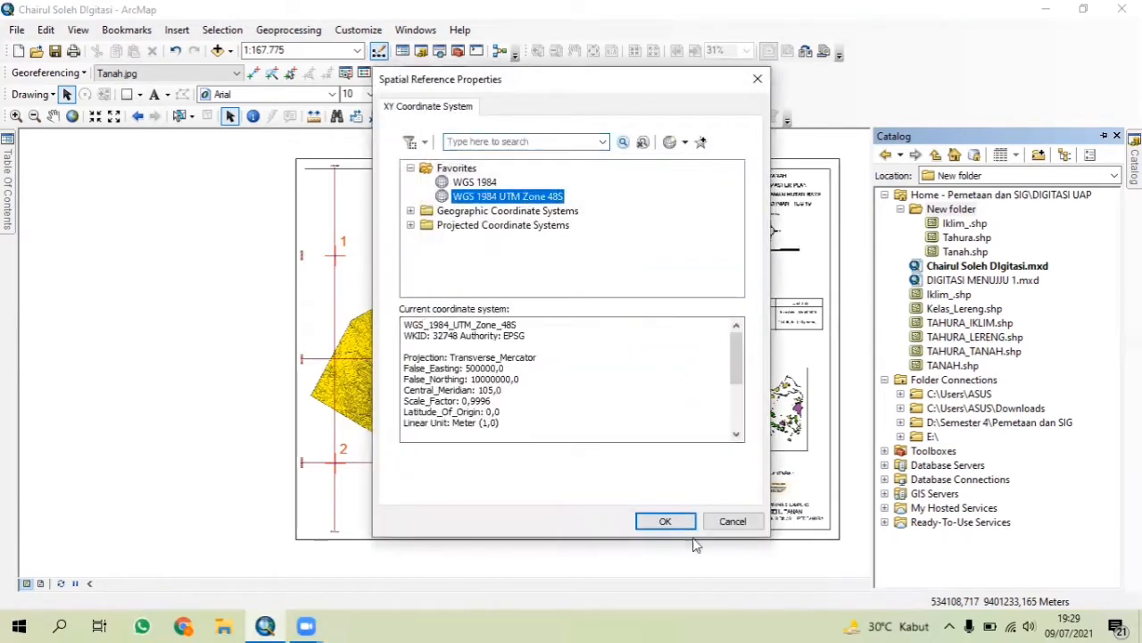
pyautogui.click(665, 522)
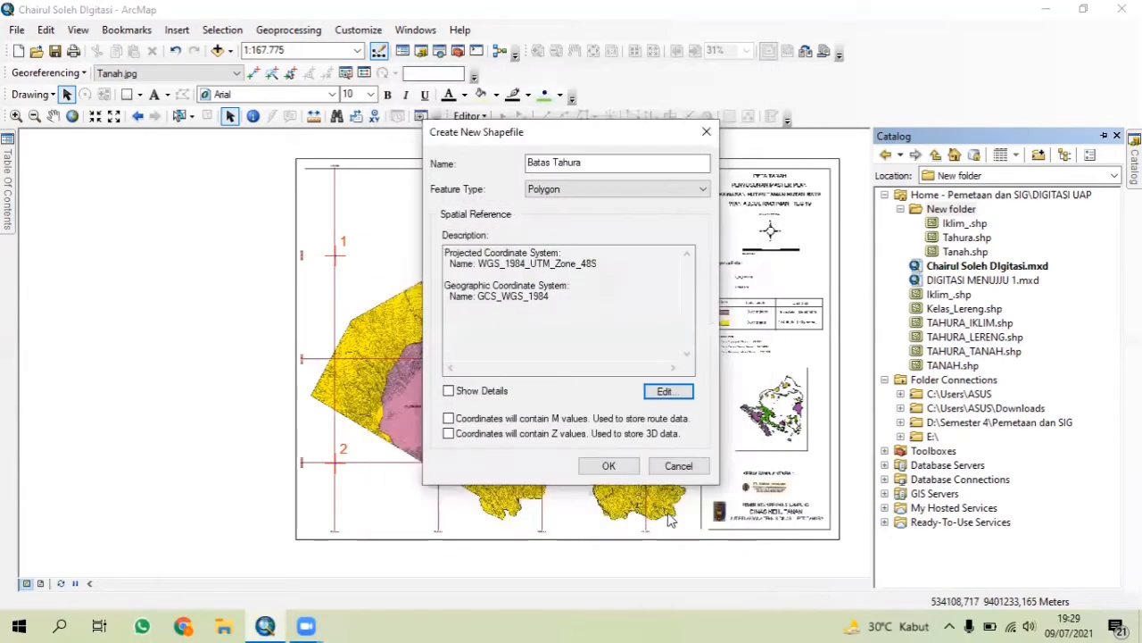
pyautogui.click(609, 466)
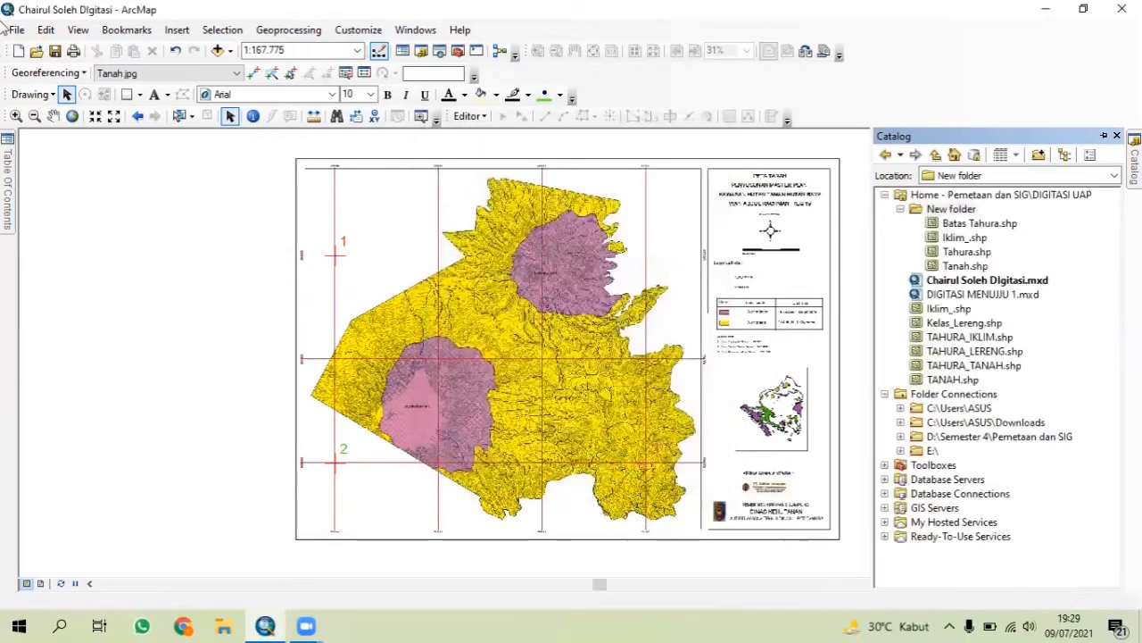
# Start an edit session on the Batas Tahura layer
pyautogui.moveTo(7, 191)
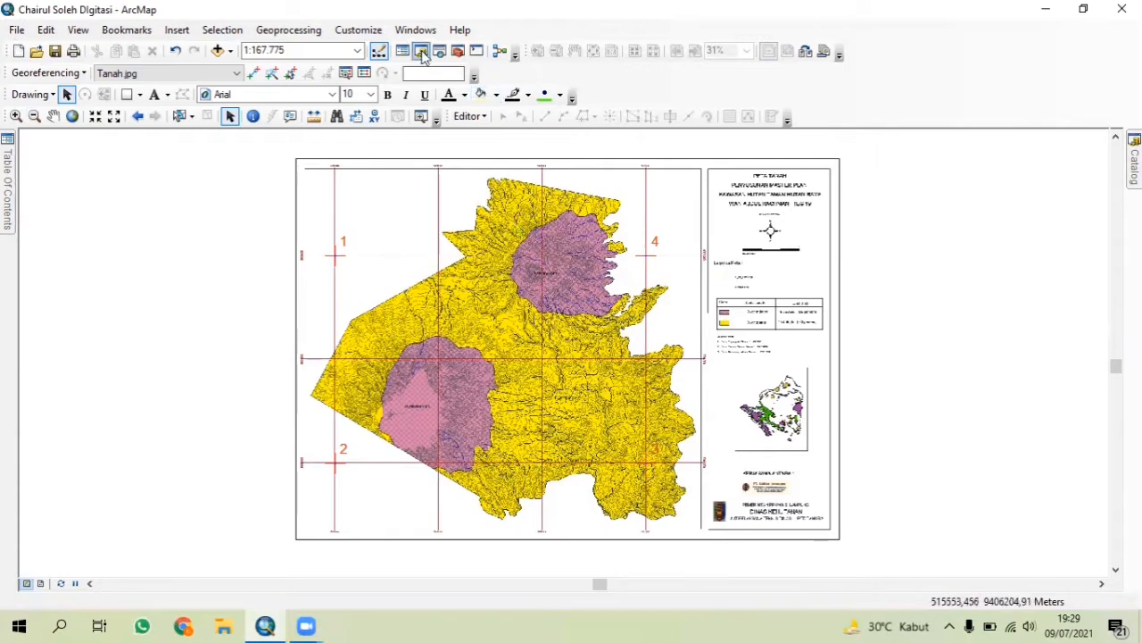
pyautogui.click(470, 116)
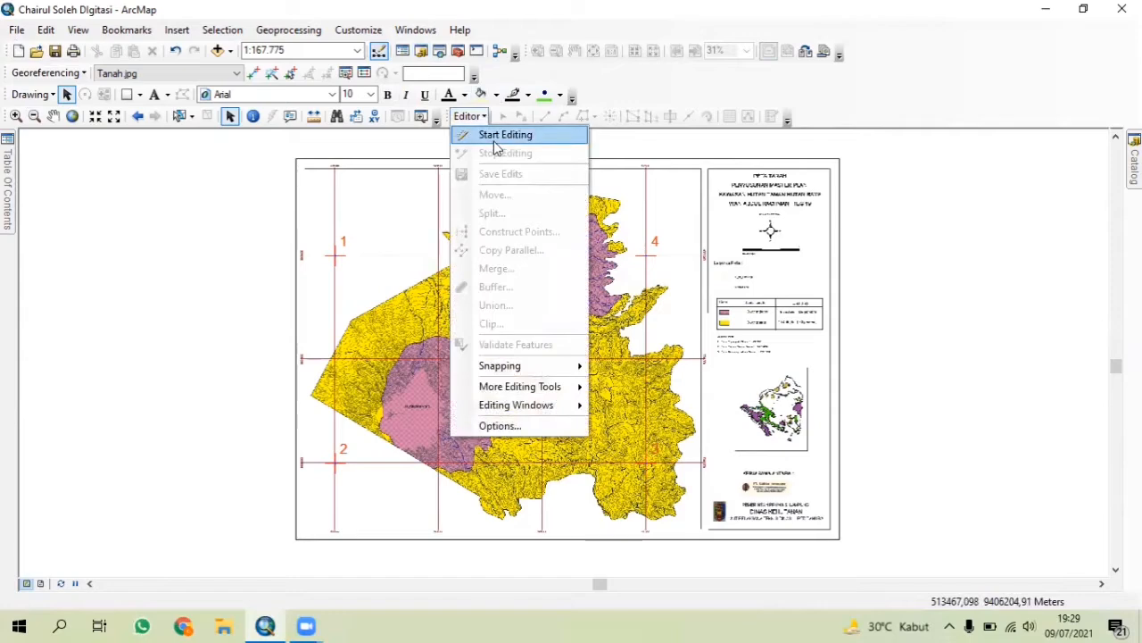
pyautogui.click(499, 135)
pyautogui.click(444, 171)
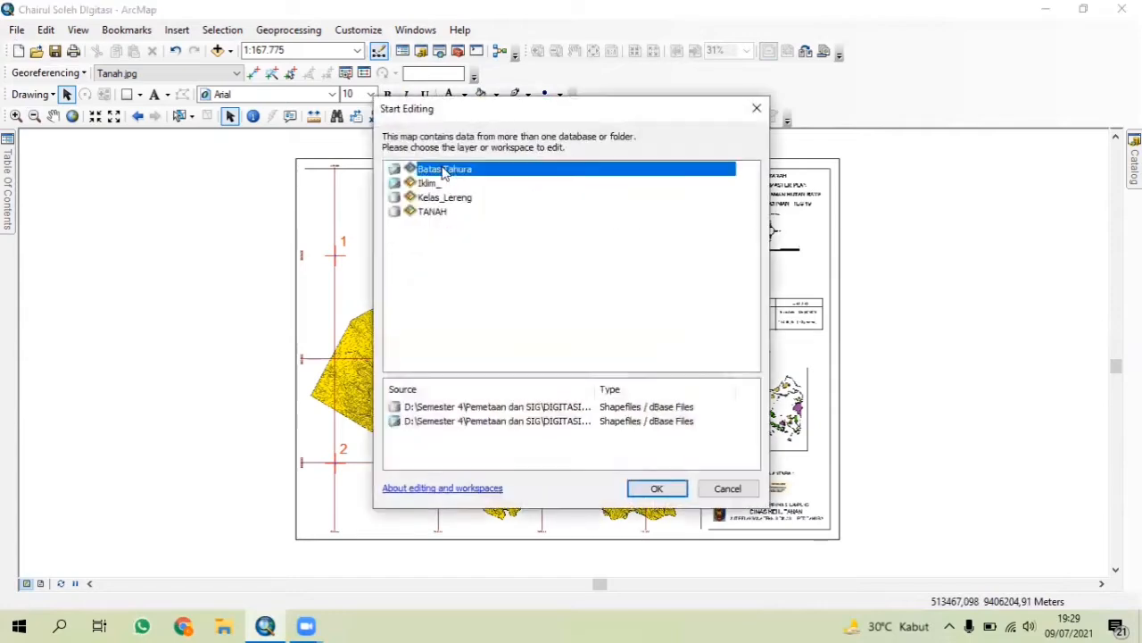
pyautogui.click(657, 487)
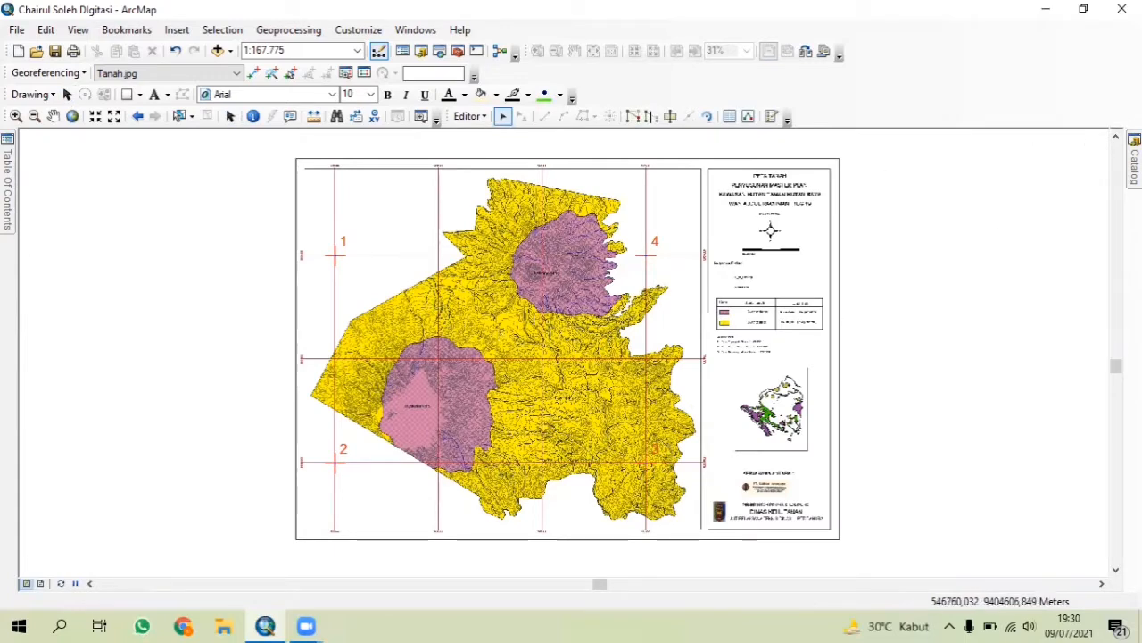
# Activate the Batas Tahura feature template with the Polygon construction tool and collapse the catalog and template windows out of the way
pyautogui.click(1134, 160)
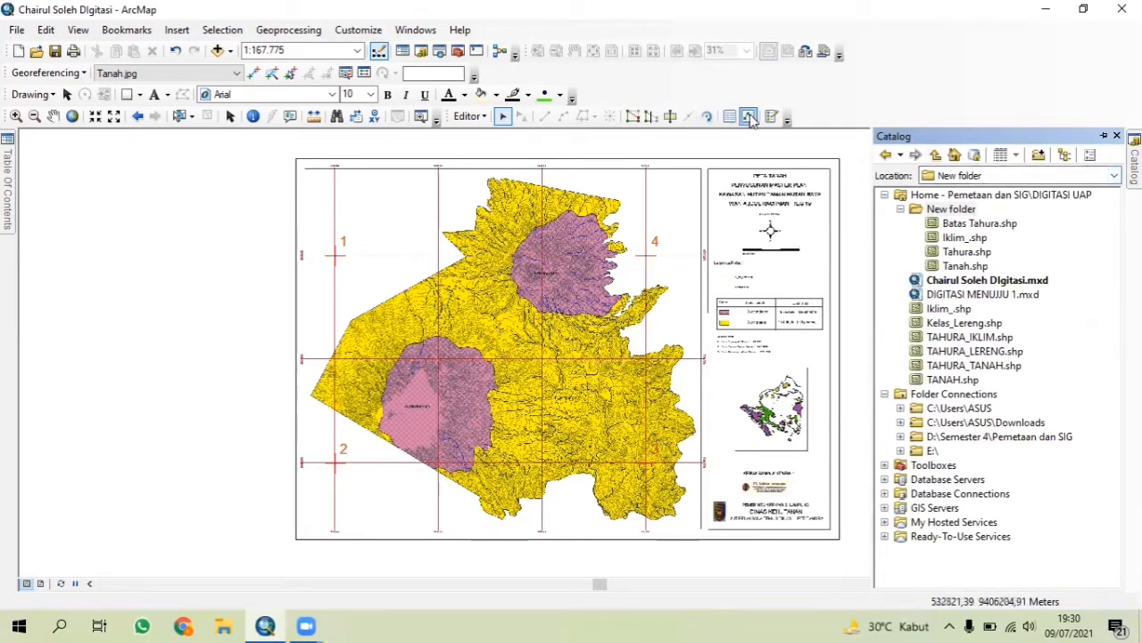
pyautogui.click(1104, 136)
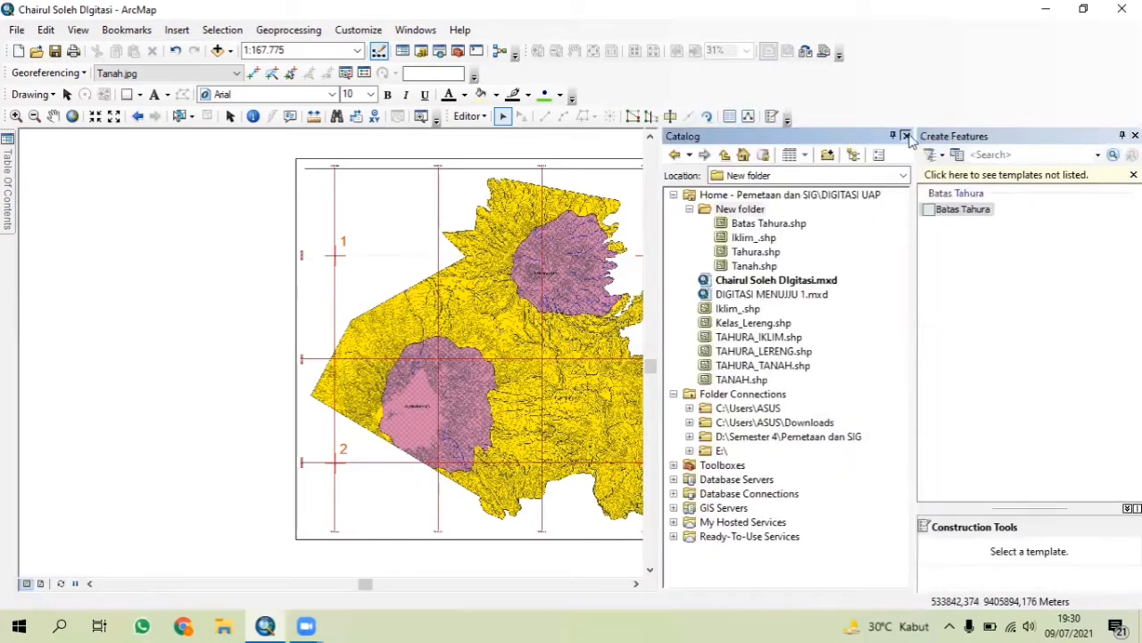
pyautogui.click(944, 214)
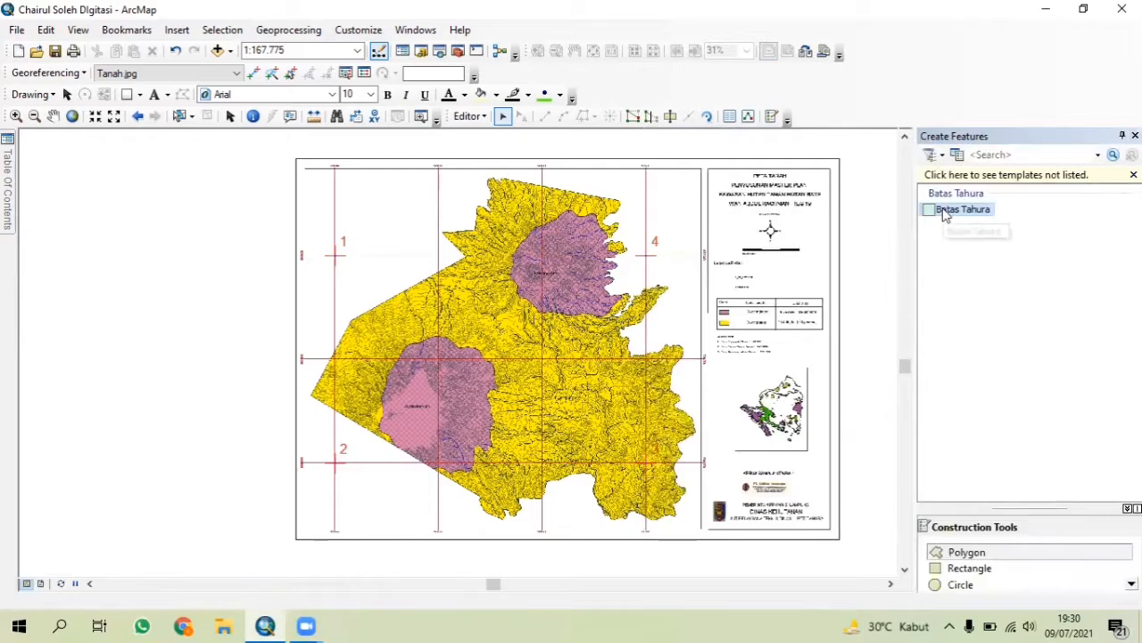
pyautogui.click(969, 550)
pyautogui.scroll(2, 542, 366)
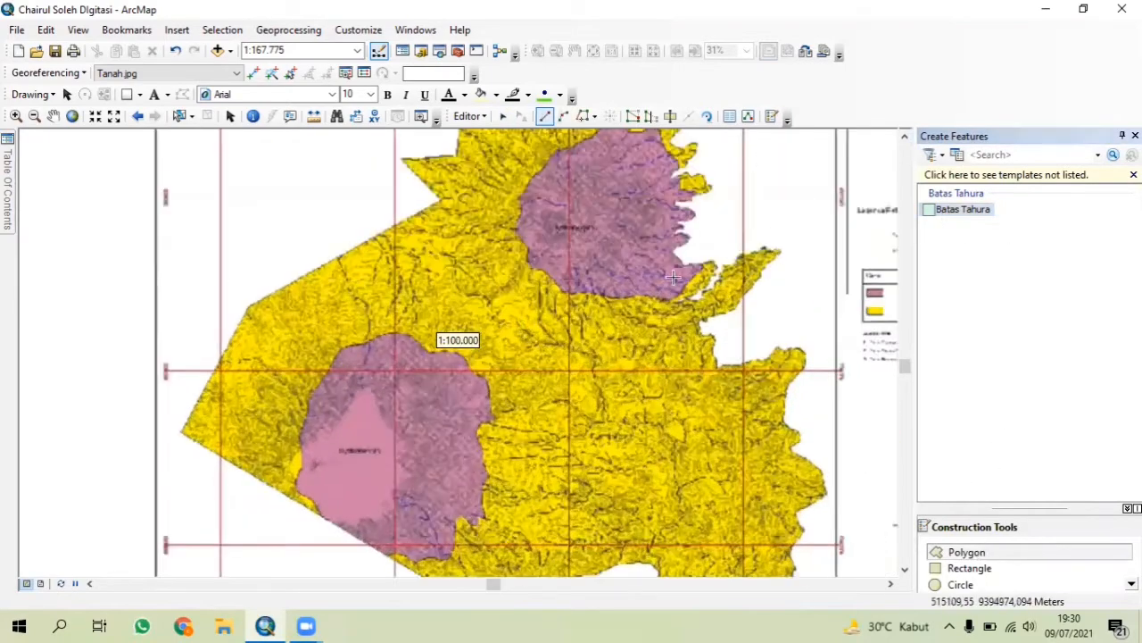
pyautogui.click(1123, 136)
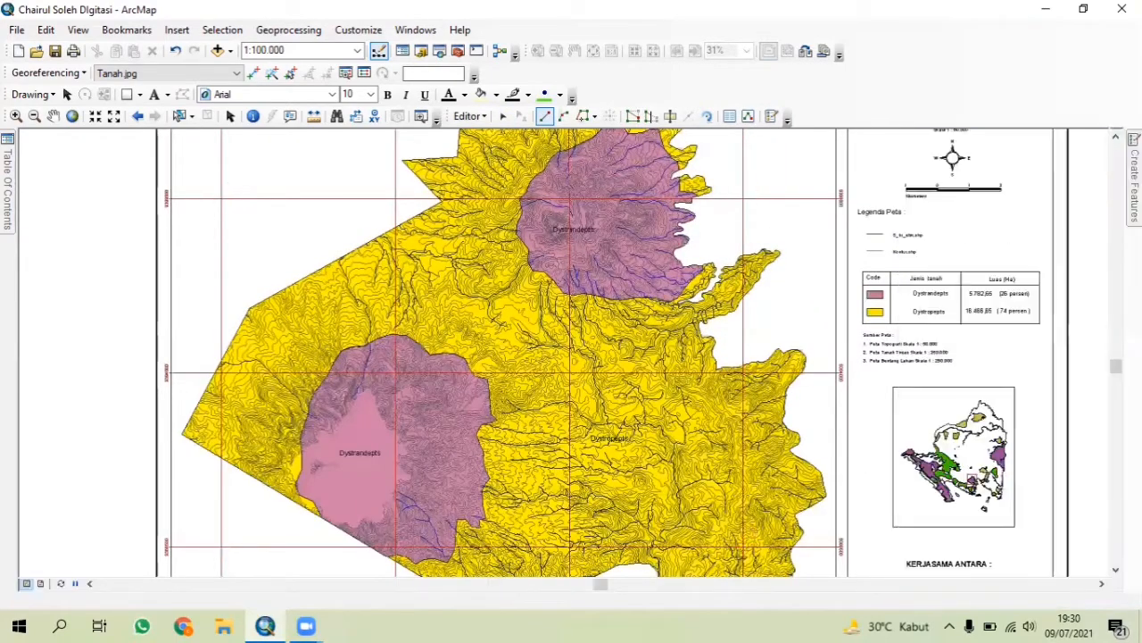
# Begin digitizing the Tahura boundary polygon from the map area's westernmost corner, placing vertices northeast along its straight edge
pyautogui.scroll(2, 197, 408)
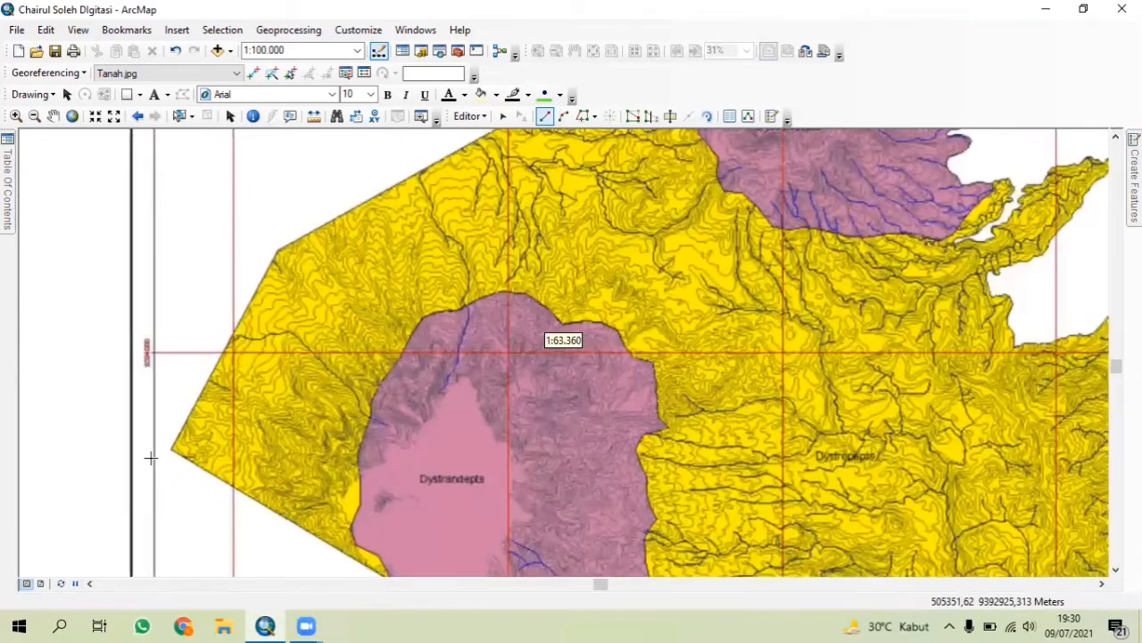
pyautogui.scroll(1, 168, 451)
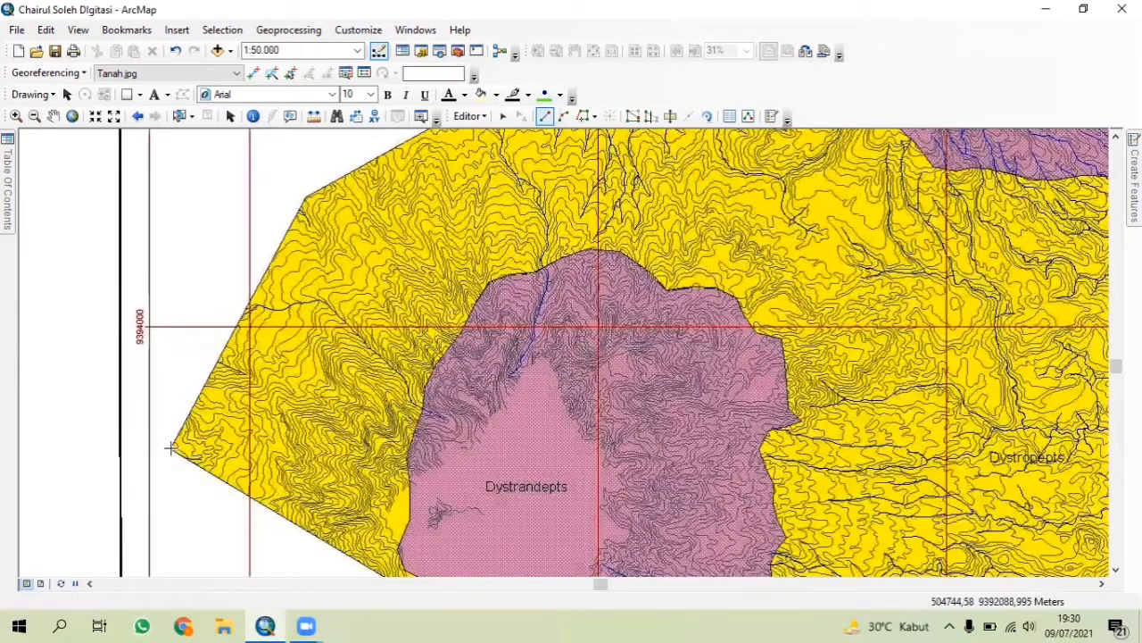
pyautogui.click(170, 447)
pyautogui.click(270, 263)
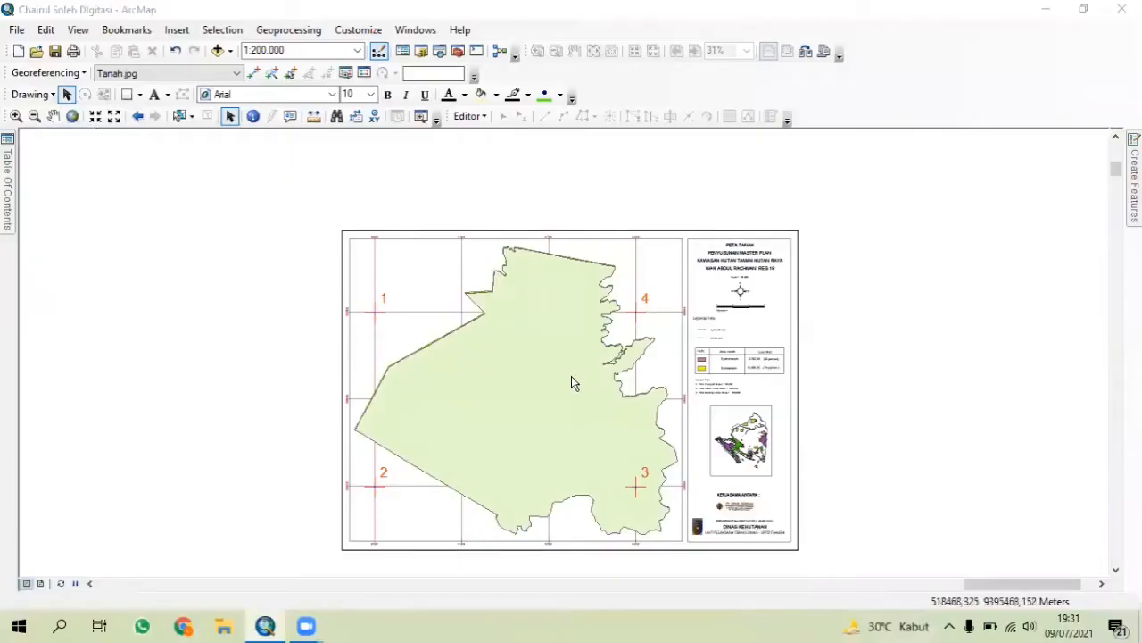
# Export all features of the TAHURA_TANAH layer to New folder as shapefile Tanah, replacing the existing file, and add it to the map
pyautogui.moveTo(8, 186)
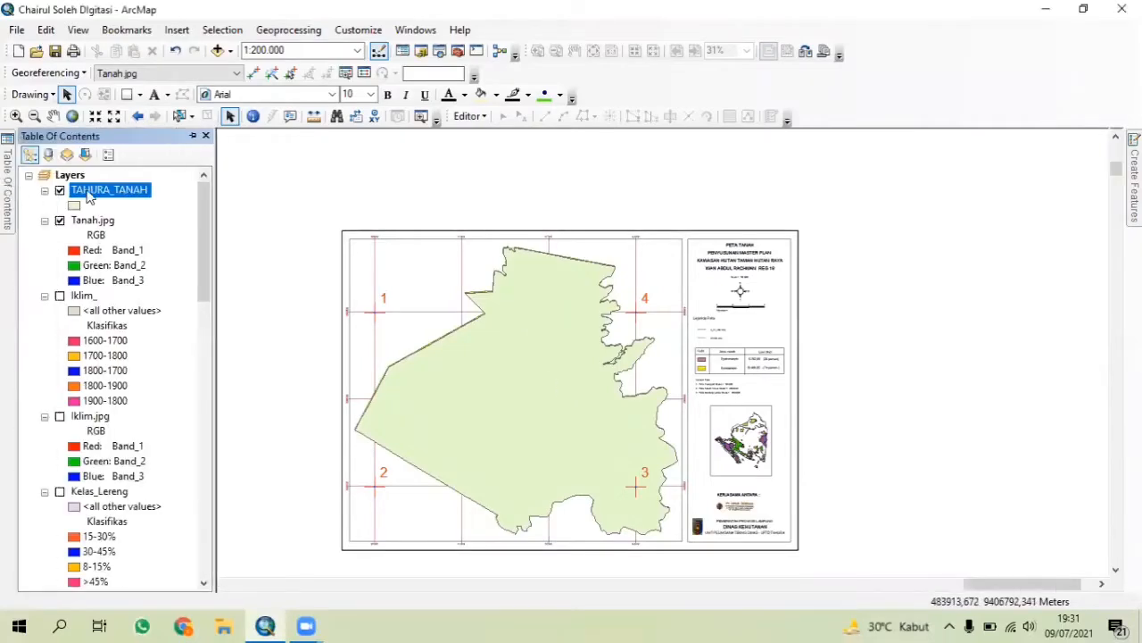
pyautogui.rightClick(88, 196)
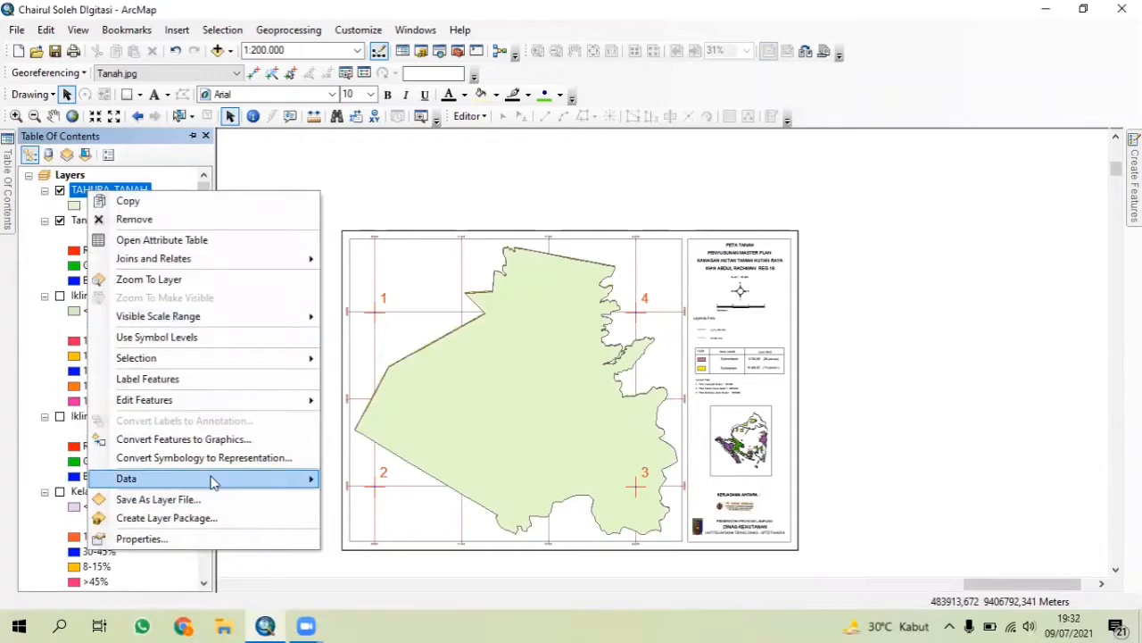
pyautogui.moveTo(214, 482)
pyautogui.click(391, 502)
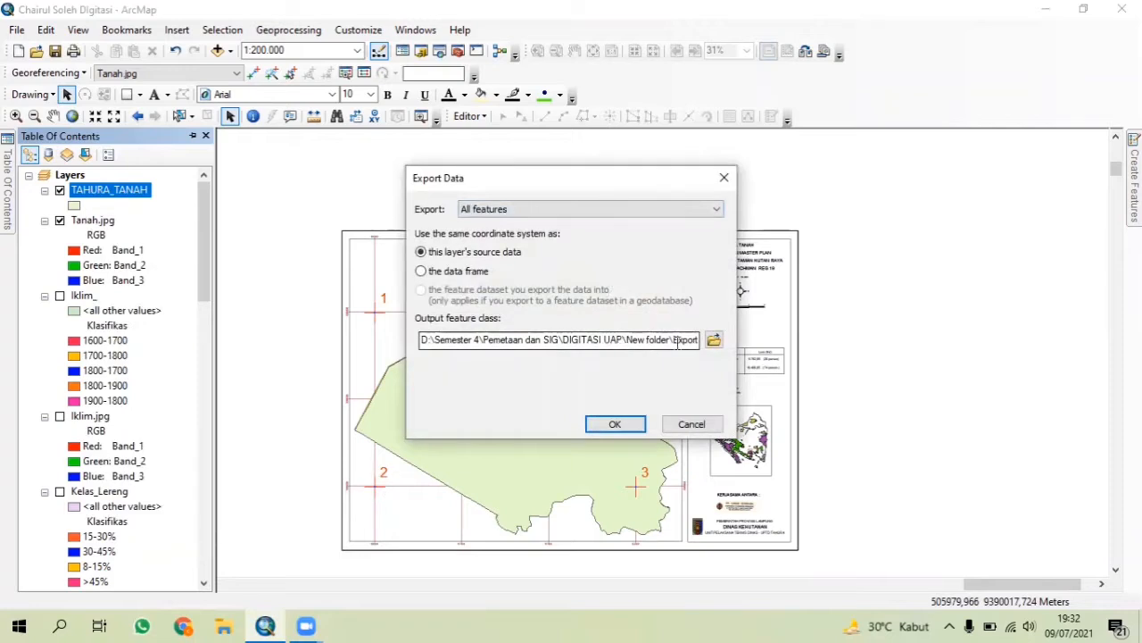
pyautogui.click(714, 339)
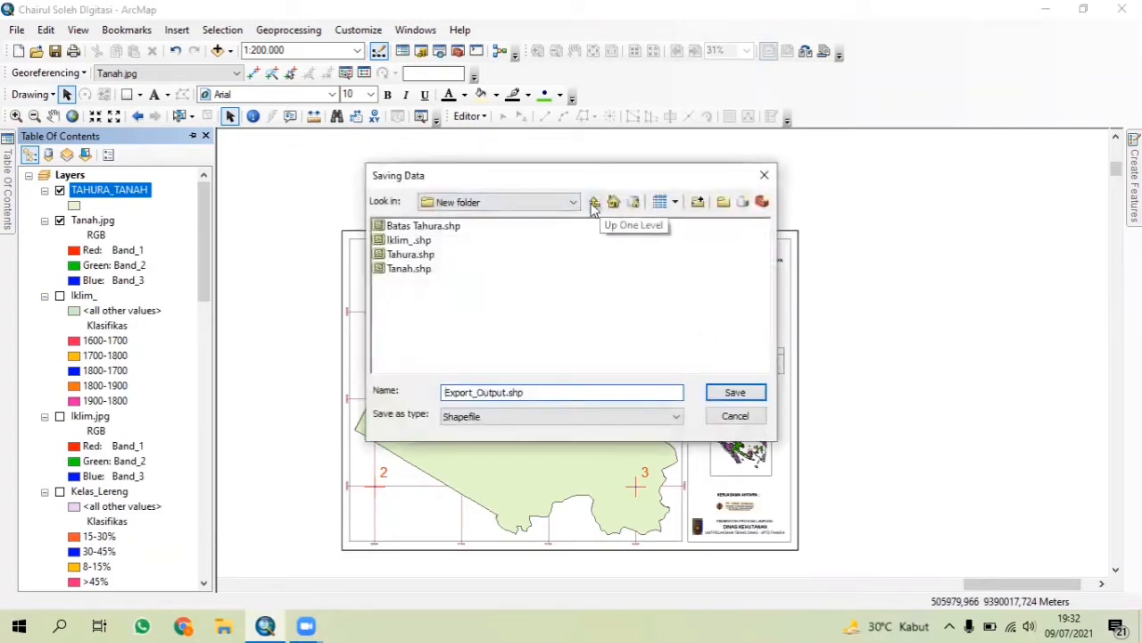
pyautogui.moveTo(542, 393); pyautogui.dragTo(421, 393)
pyautogui.press('BackSpace')
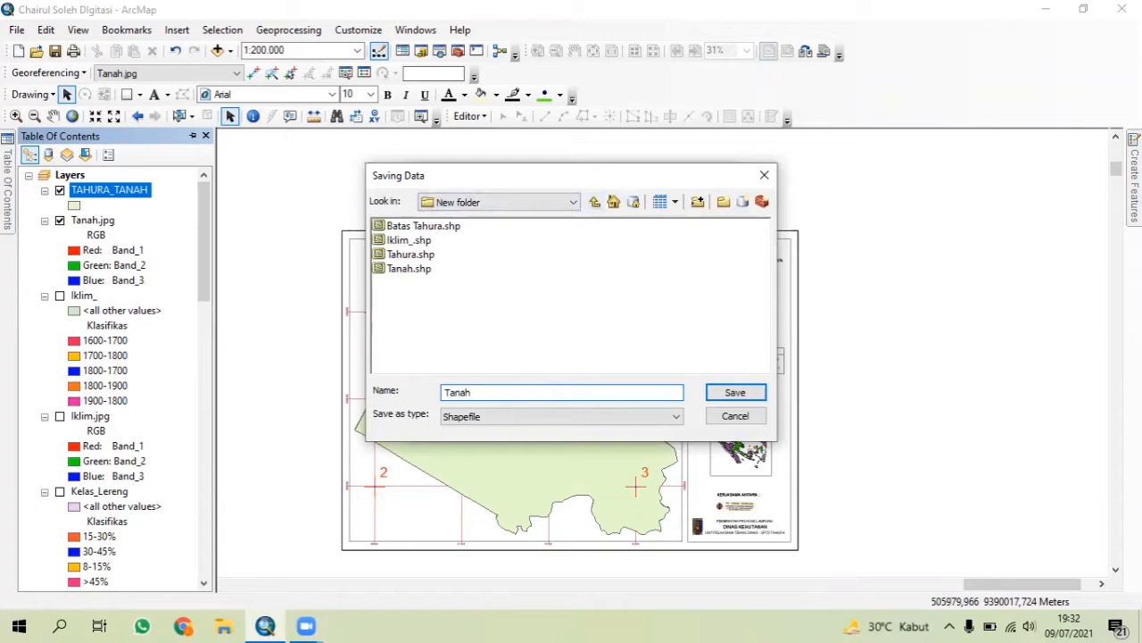
pyautogui.click(734, 392)
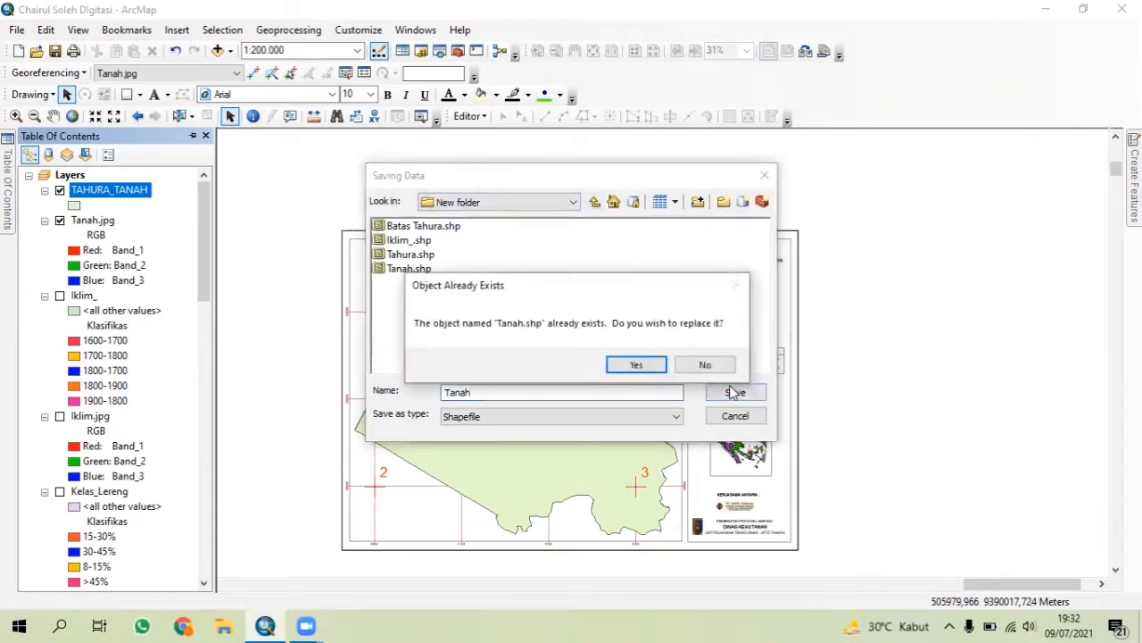
pyautogui.click(641, 363)
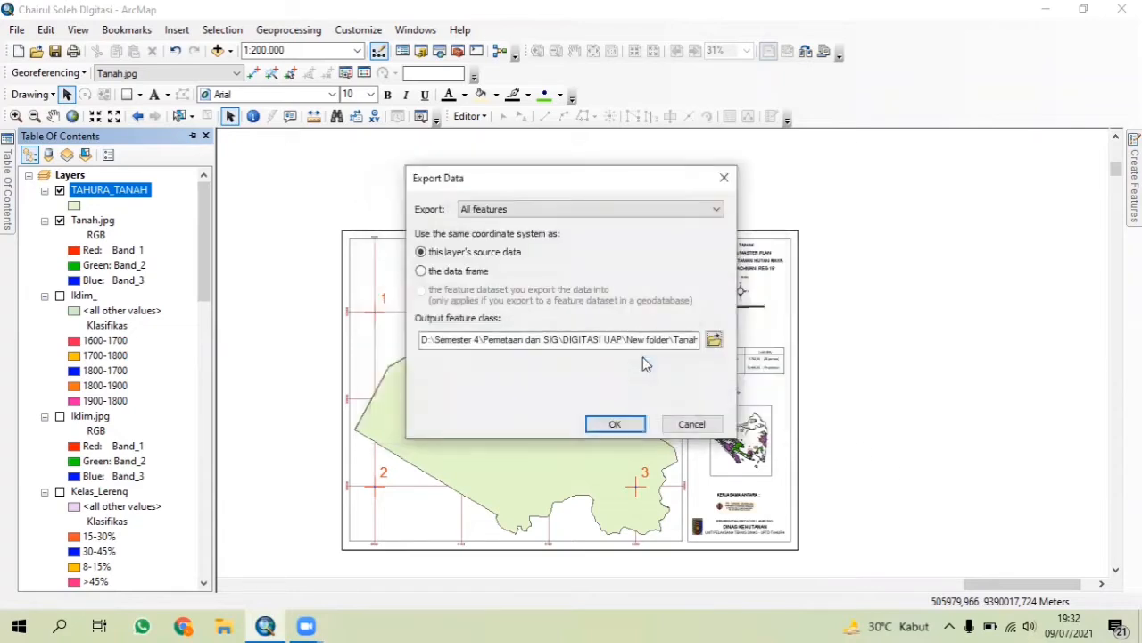
pyautogui.click(608, 425)
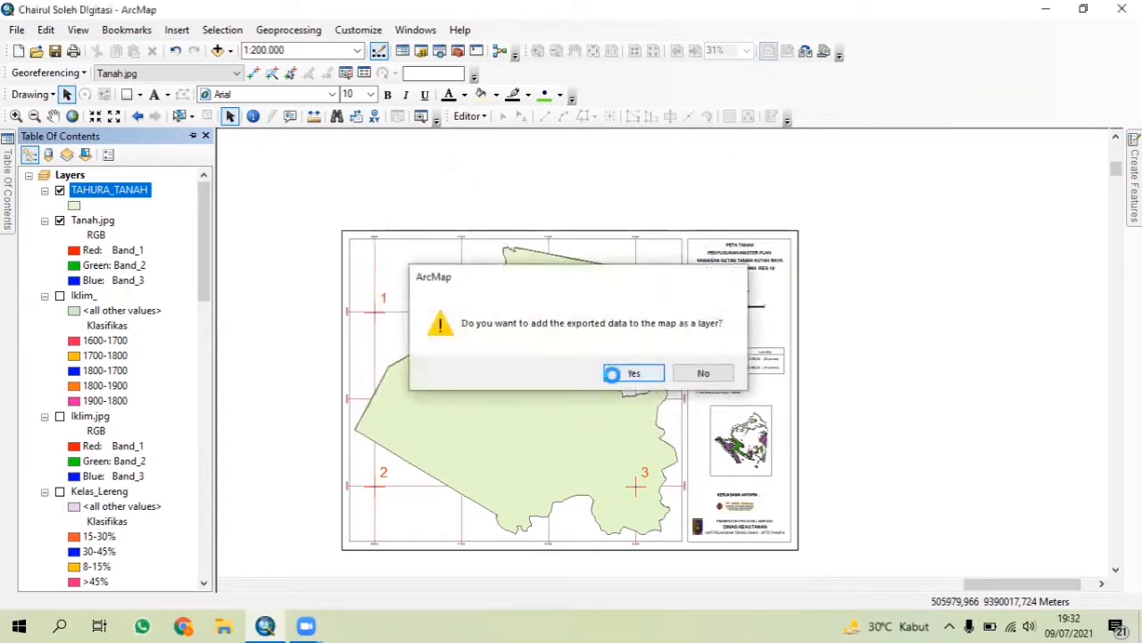
pyautogui.click(612, 374)
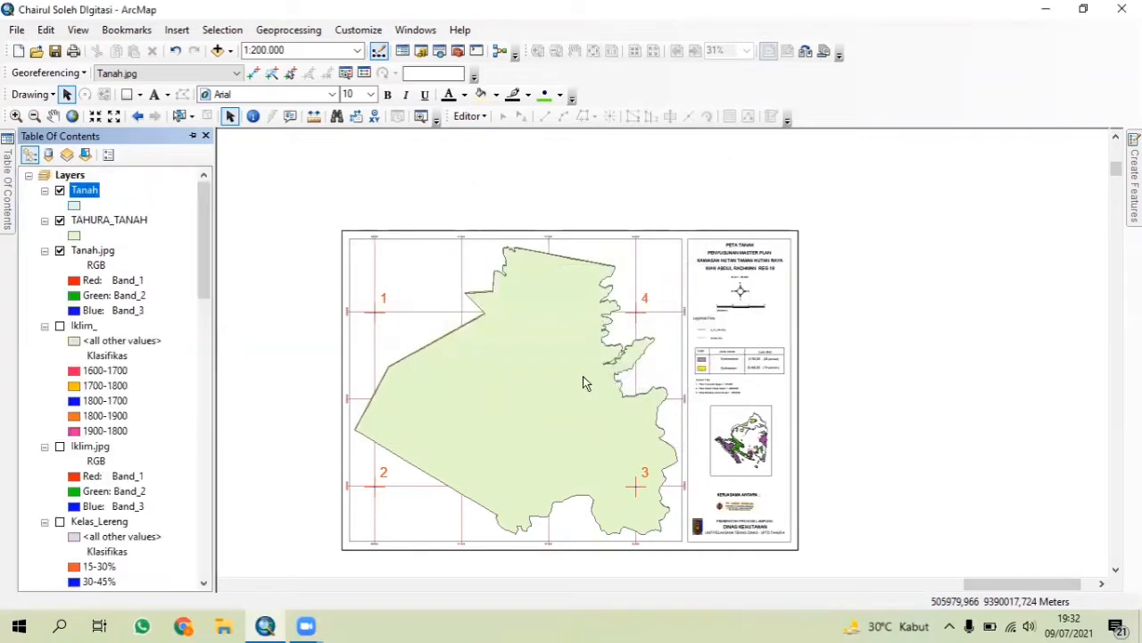
# Remove the TAHURA_TANAH layer from the map
pyautogui.rightClick(102, 223)
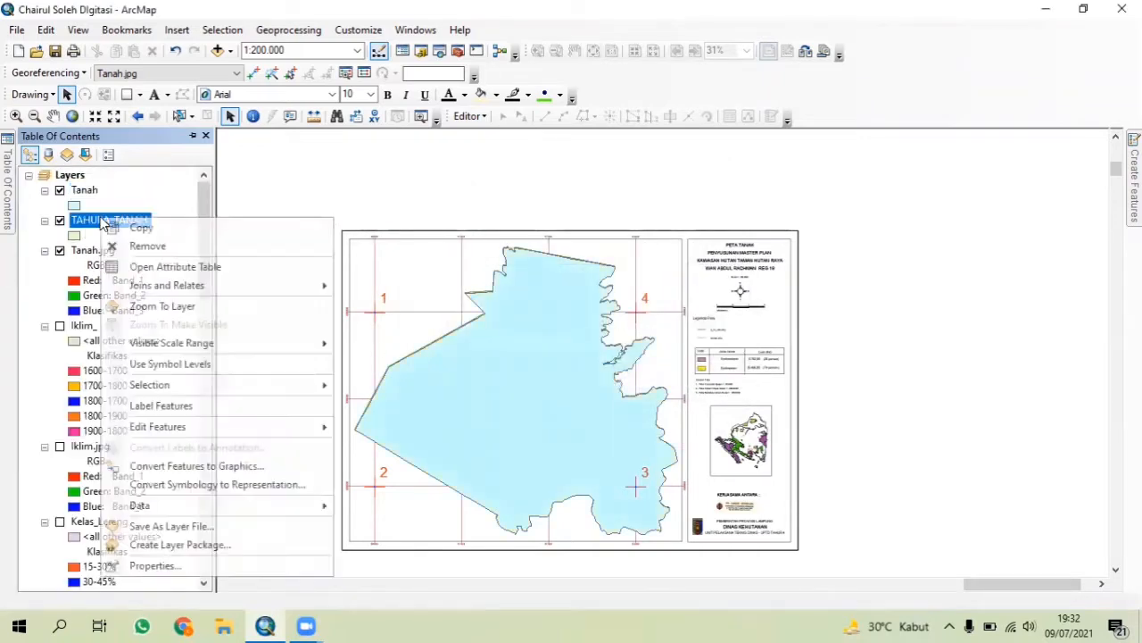
pyautogui.click(143, 246)
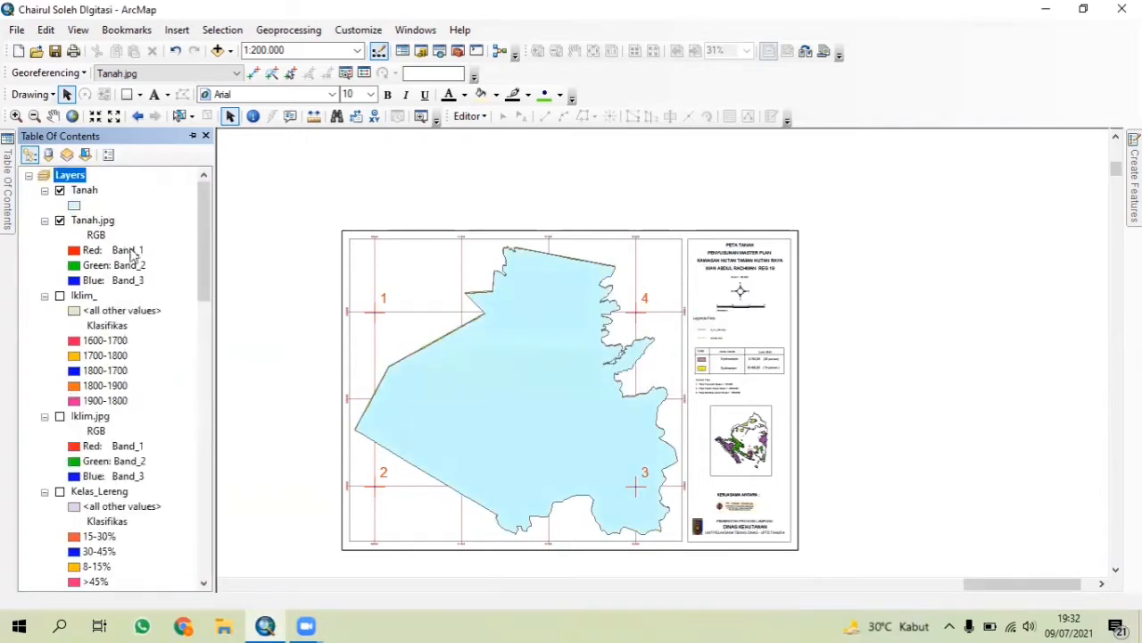
# Symbolize the Tanah layer with the Hollow style, an outline width of 1 and a red outline color
pyautogui.click(84, 192)
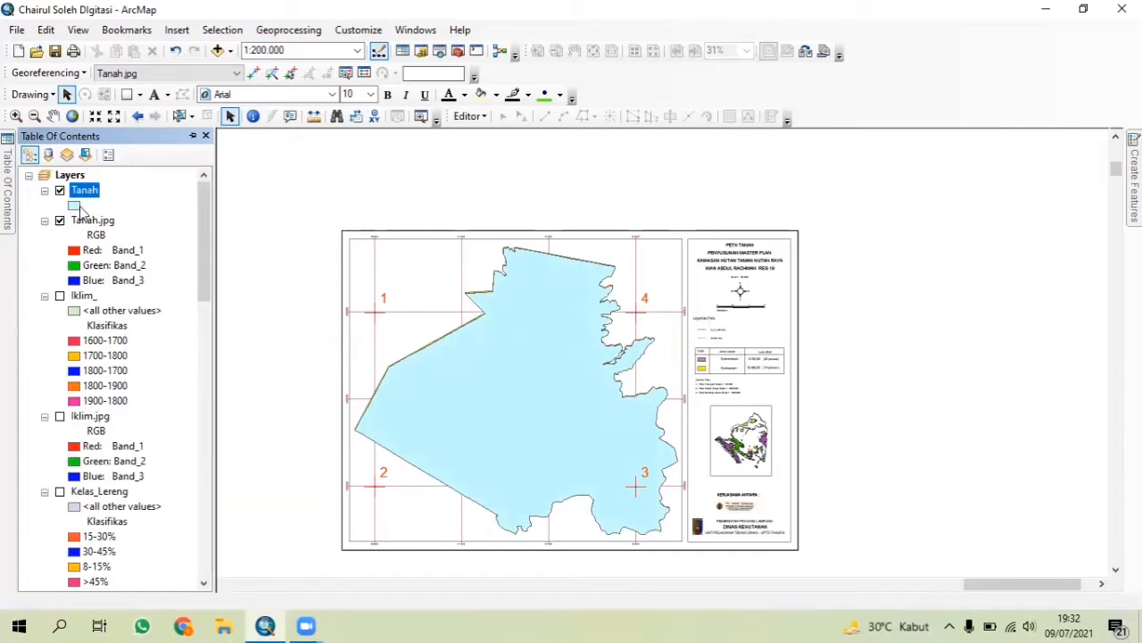
pyautogui.click(75, 206)
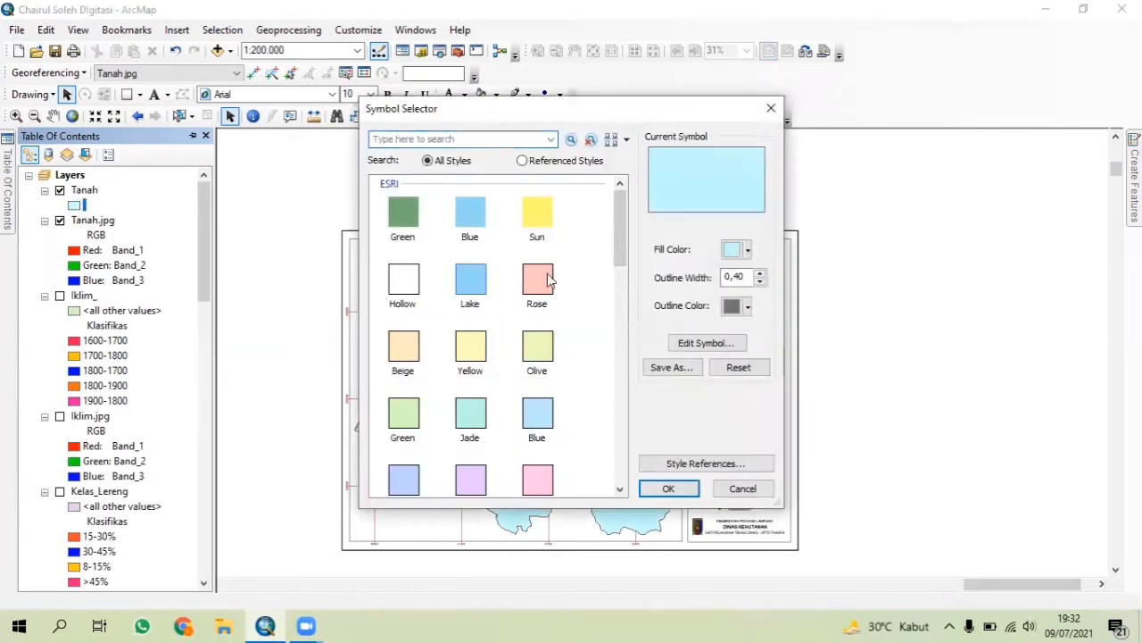
pyautogui.click(416, 287)
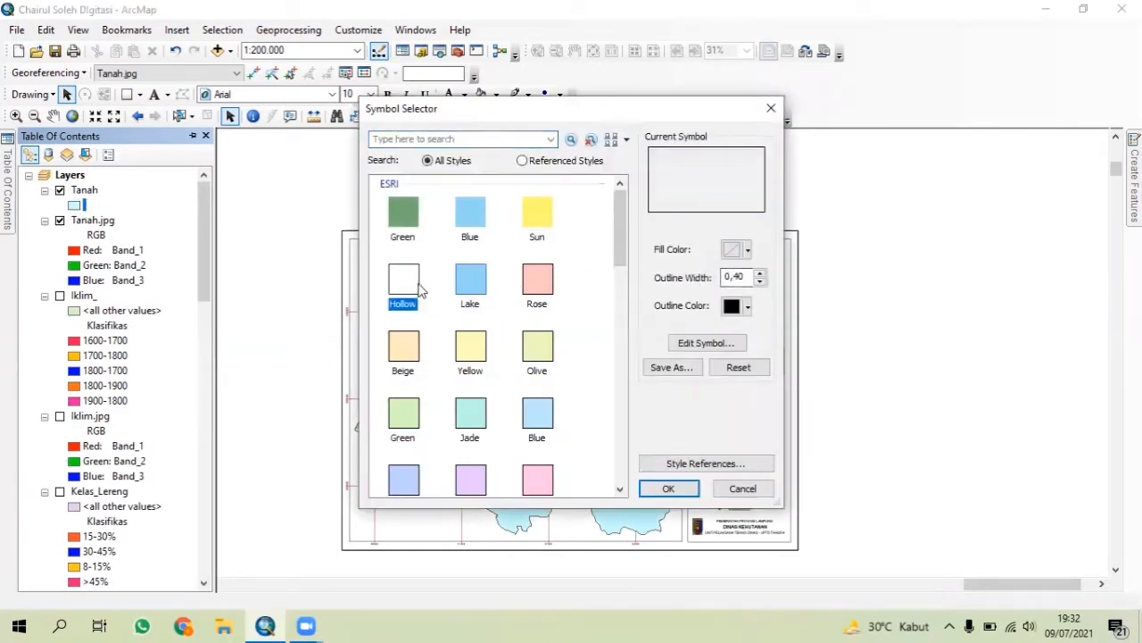
pyautogui.click(759, 276)
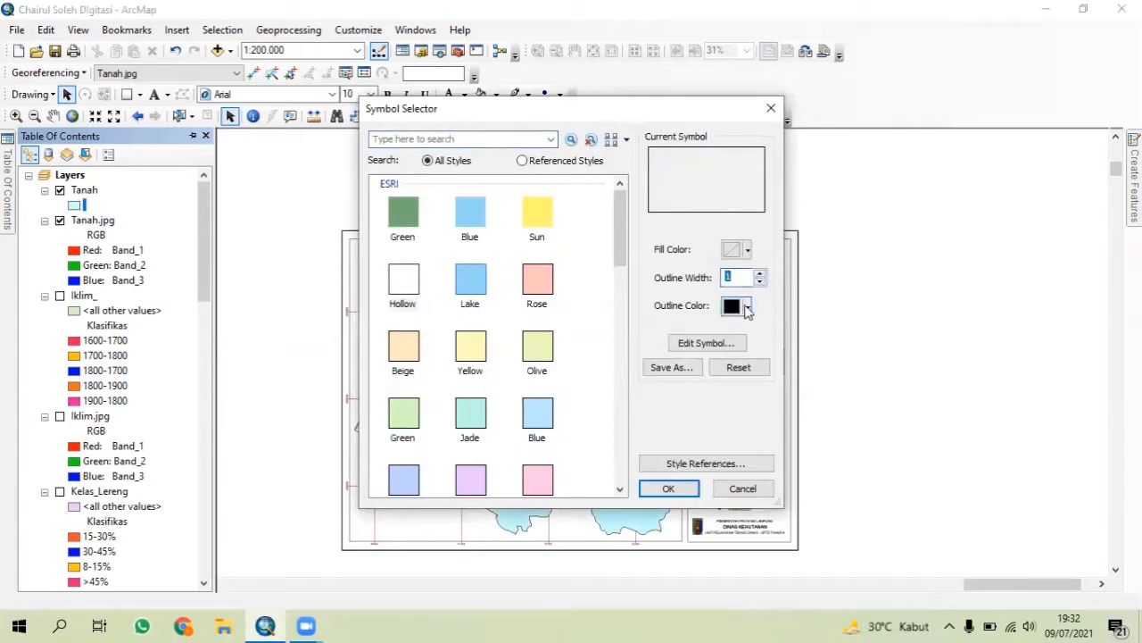
pyautogui.click(748, 306)
pyautogui.click(744, 381)
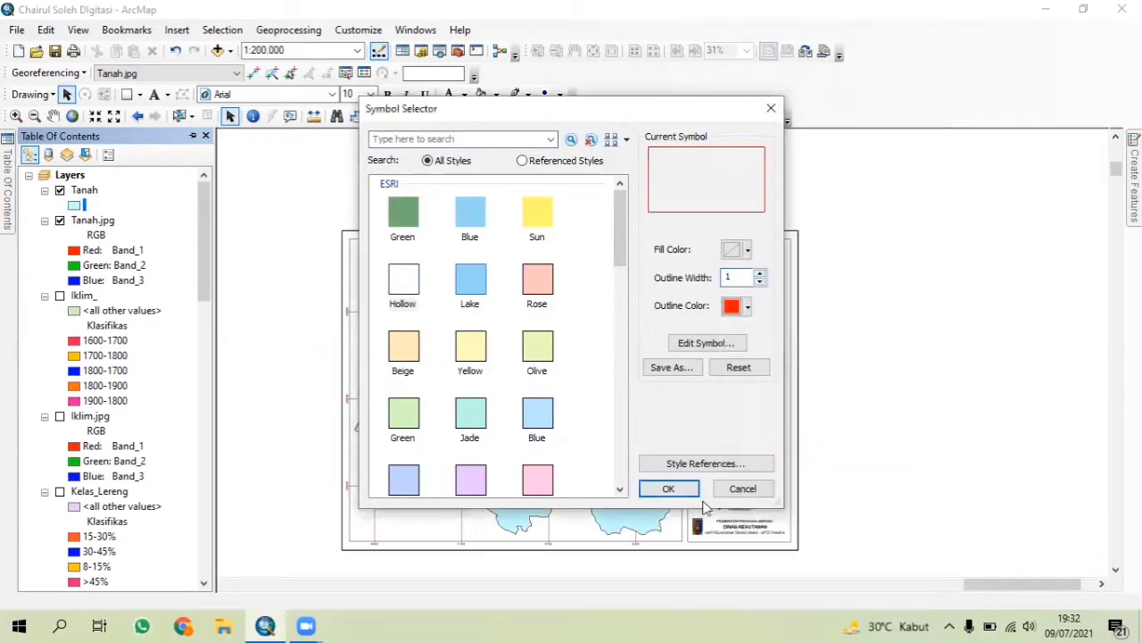
pyautogui.click(669, 489)
pyautogui.scroll(2, 556, 466)
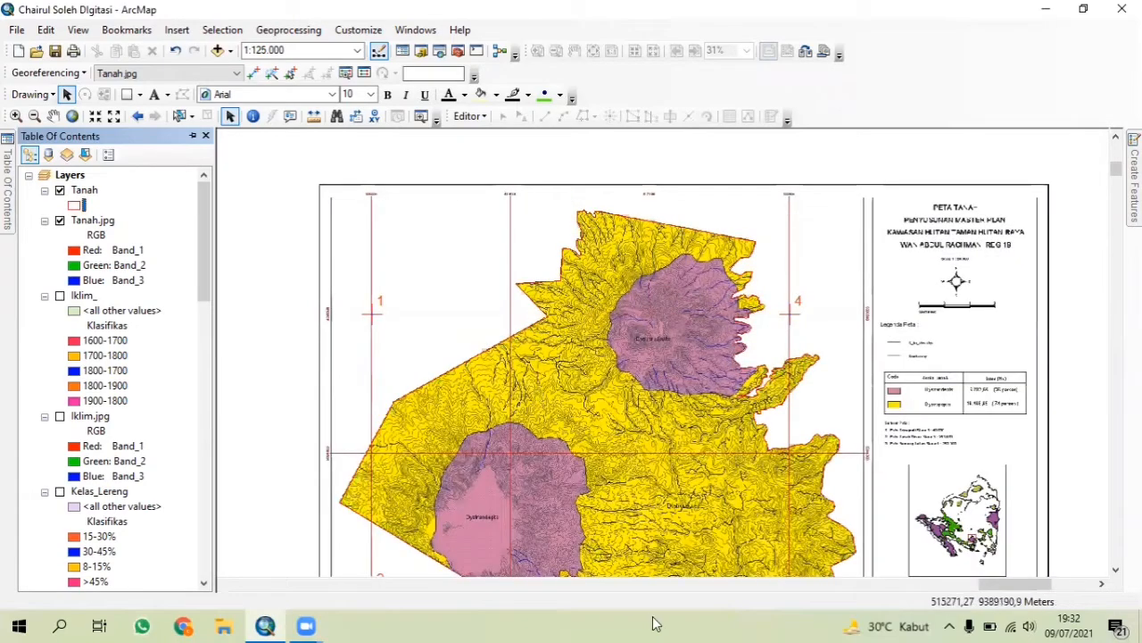
pyautogui.moveTo(598, 394); pyautogui.dragTo(527, 305)
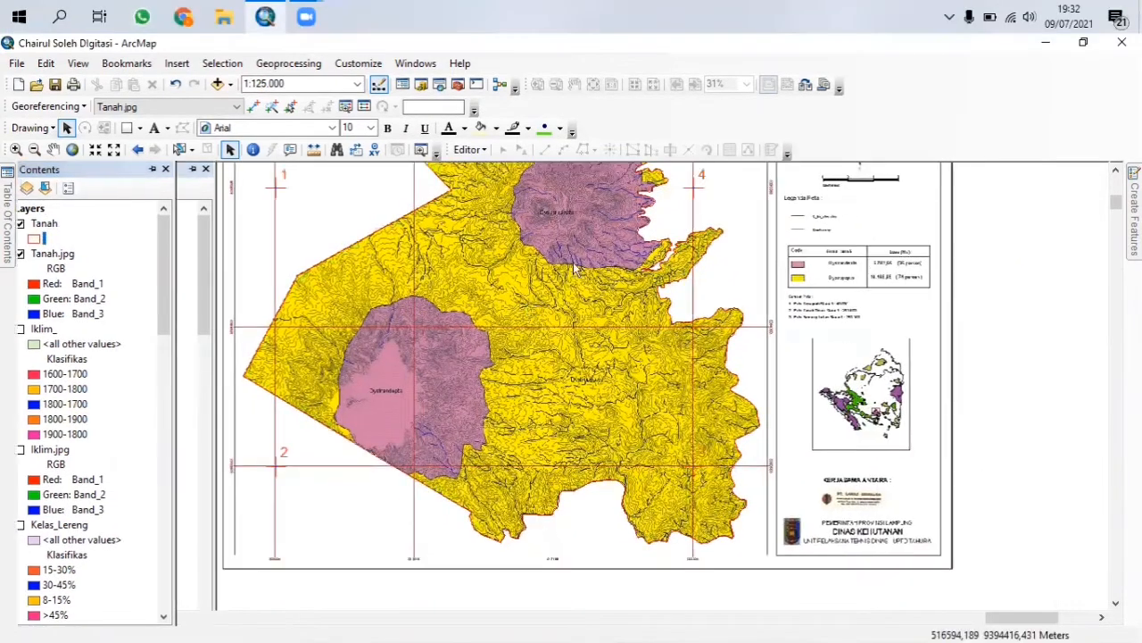
pyautogui.click(469, 149)
pyautogui.click(488, 169)
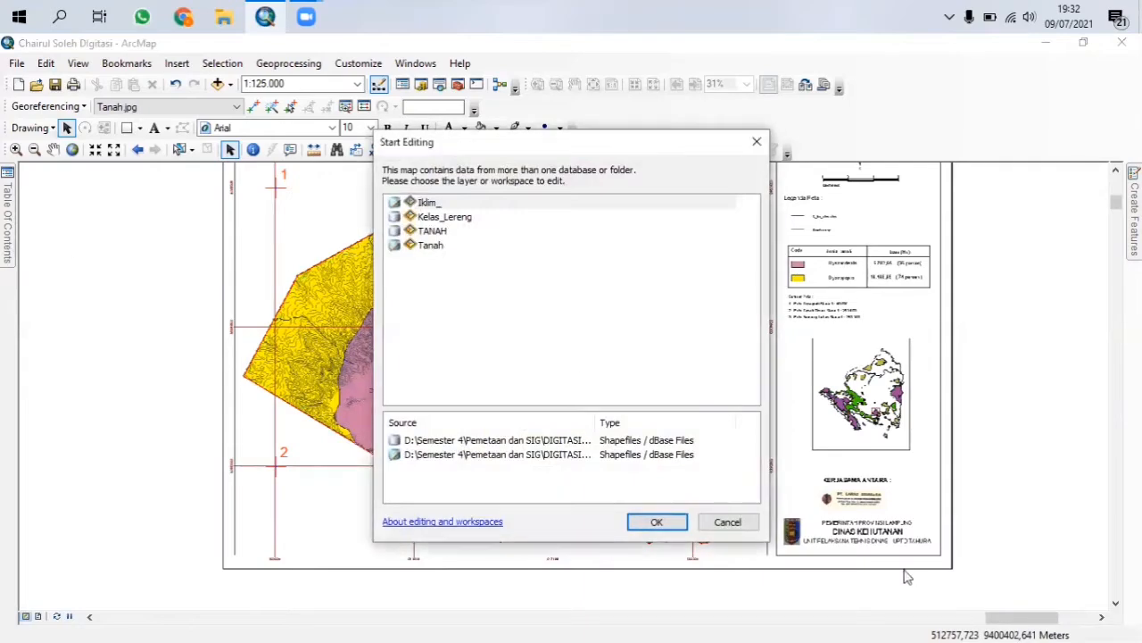
pyautogui.click(752, 525)
# Start an edit session on the exported Tanah layer
pyautogui.click(7, 215)
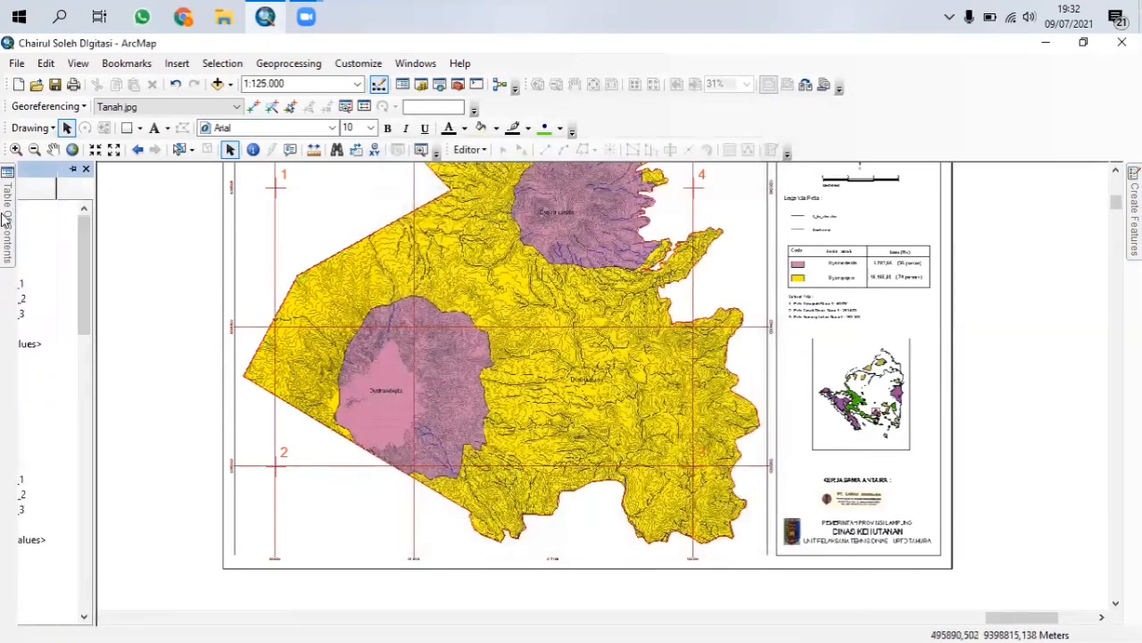
pyautogui.click(489, 152)
pyautogui.click(486, 166)
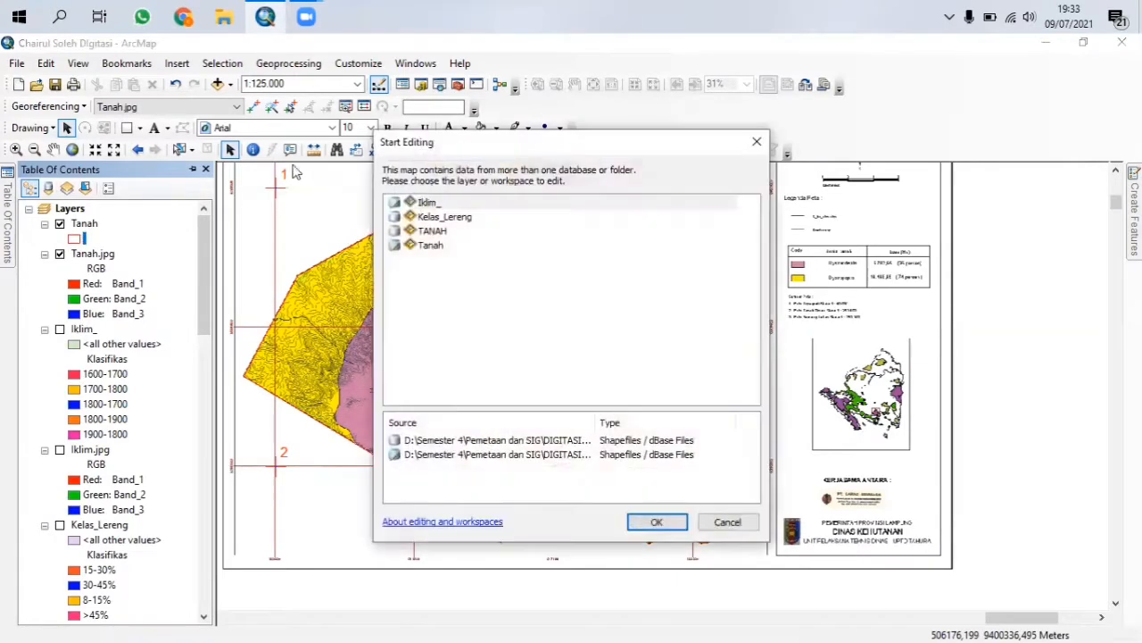
pyautogui.click(435, 246)
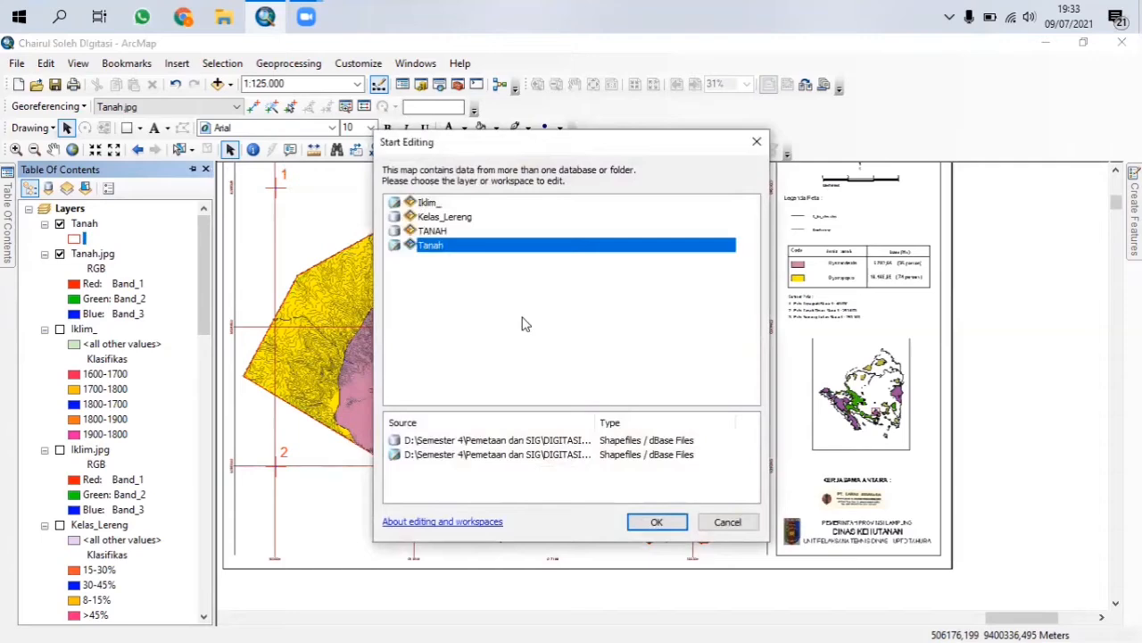
pyautogui.click(657, 522)
# Select the Tahura boundary polygon for editing, keep the layer list open and activate the Cut Polygons tool
pyautogui.click(480, 383)
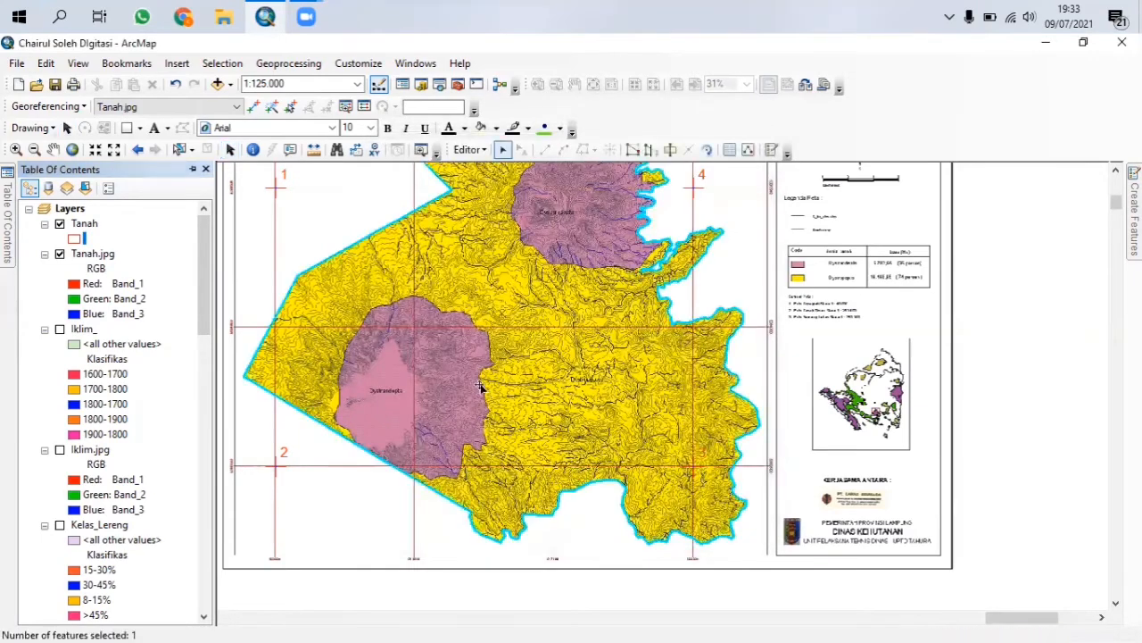
pyautogui.moveTo(5, 248)
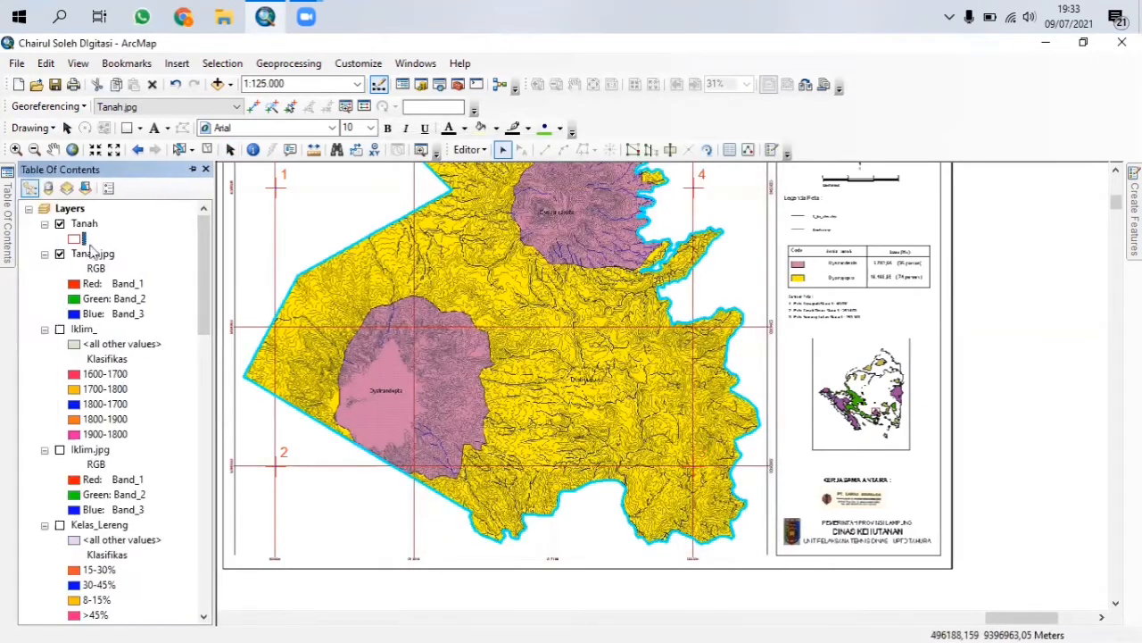
pyautogui.click(192, 169)
pyautogui.scroll(-2, 574, 235)
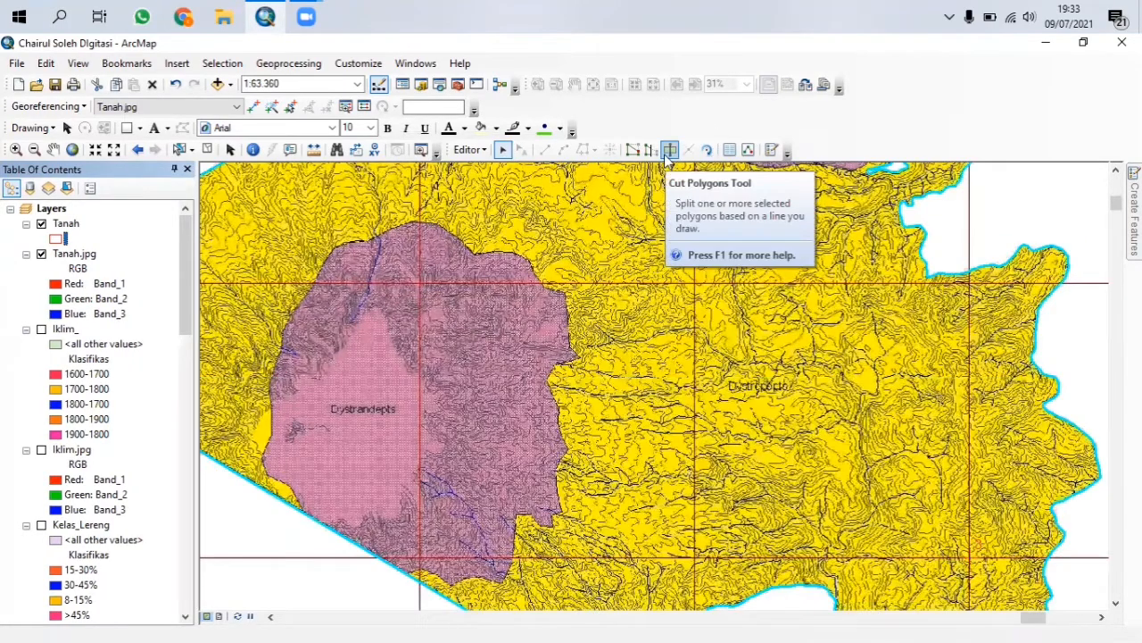
pyautogui.click(667, 156)
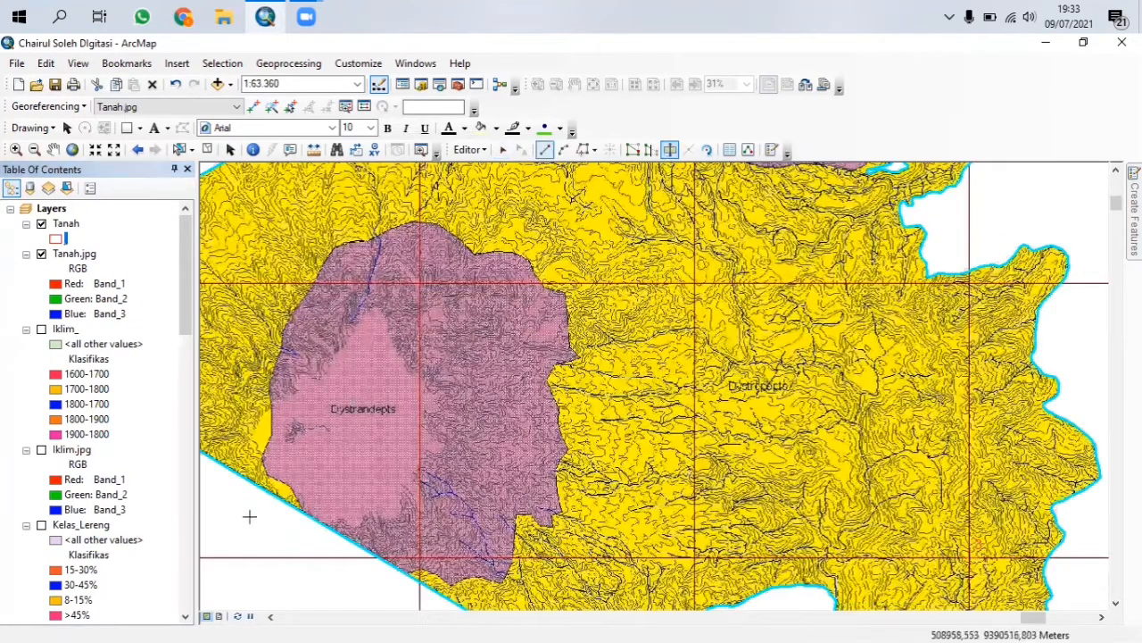
# Begin the cut line where the southwestern Dystrandepts area meets the Tahura boundary, placing vertices northwest along the soil area's edge
pyautogui.scroll(-2, 301, 515)
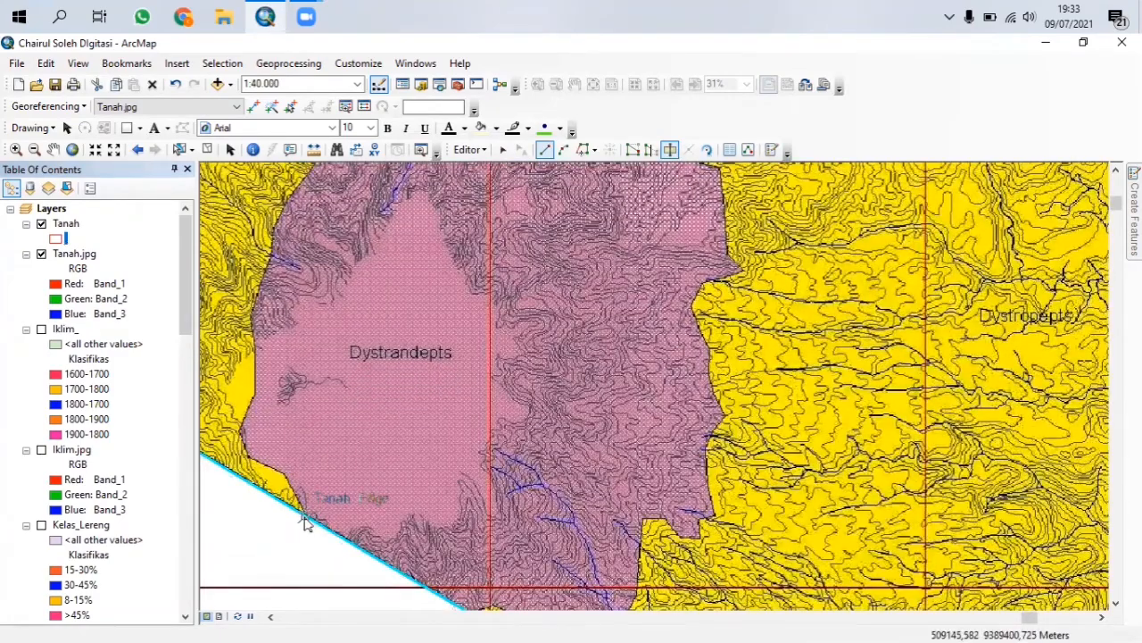
pyautogui.click(304, 522)
pyautogui.scroll(2, 406, 509)
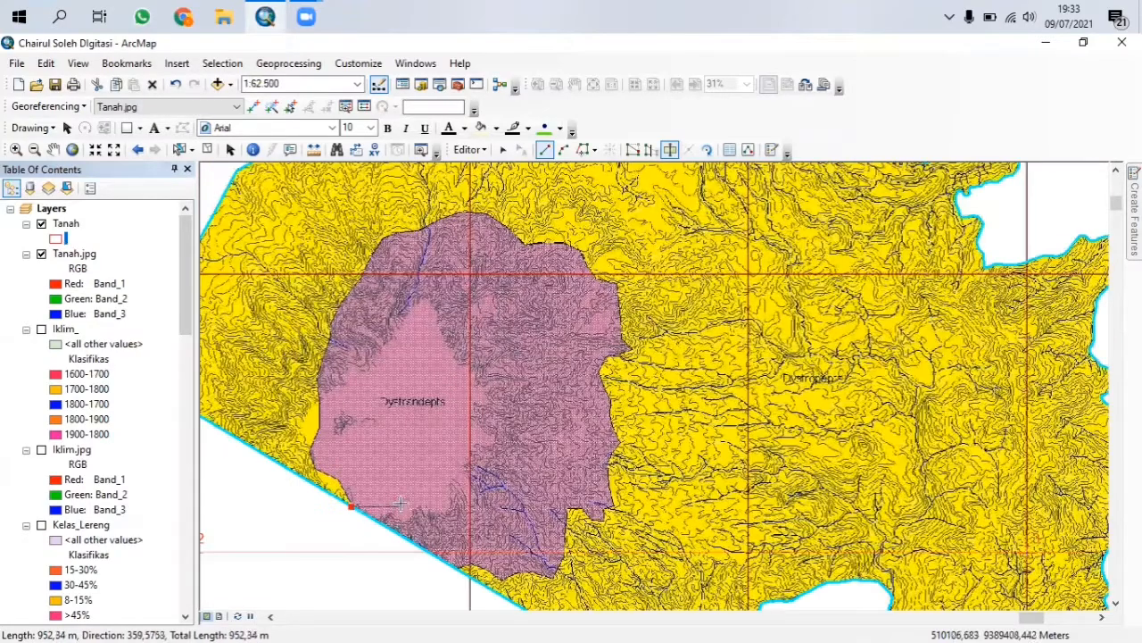
pyautogui.moveTo(400, 500); pyautogui.dragTo(401, 426)
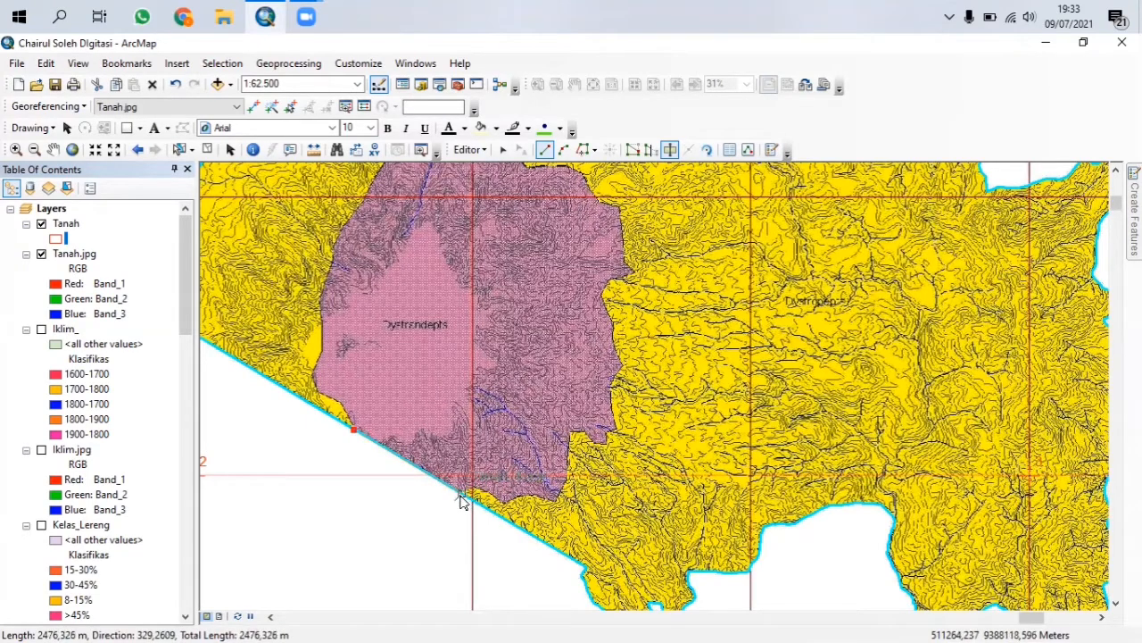
pyautogui.scroll(-4, 462, 501)
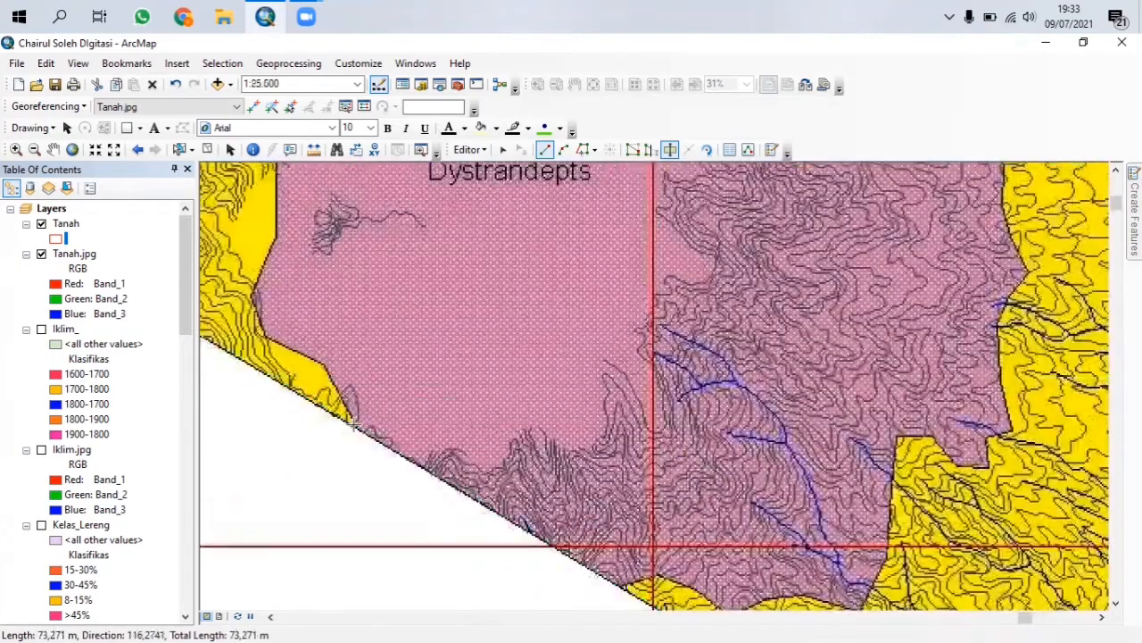
pyautogui.click(355, 431)
pyautogui.click(343, 392)
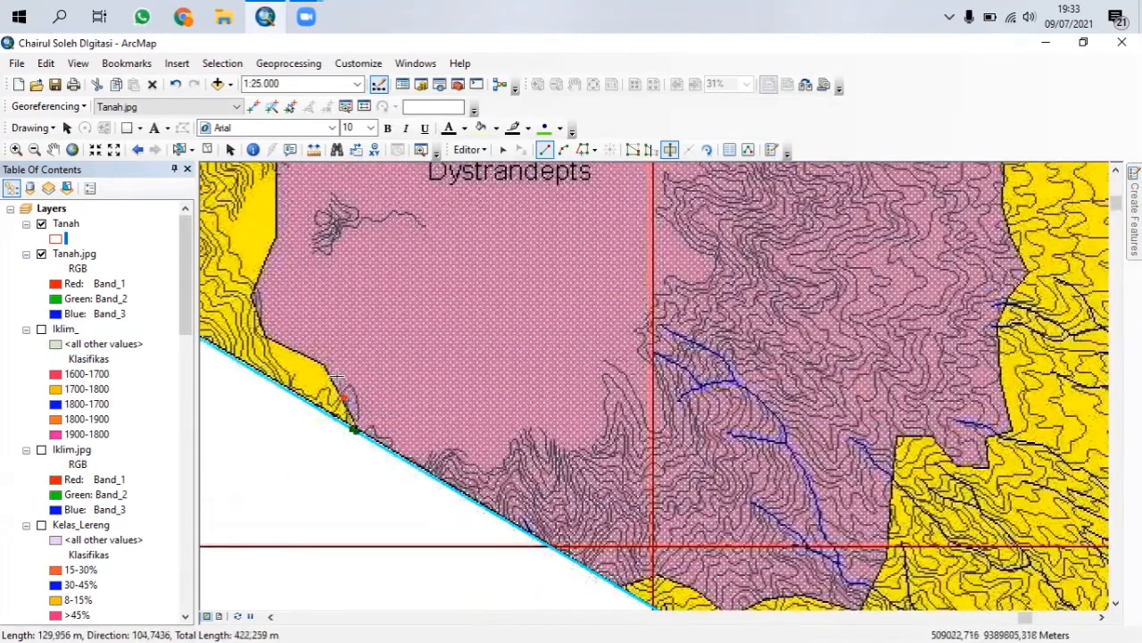
pyautogui.click(327, 366)
pyautogui.click(306, 358)
pyautogui.click(266, 340)
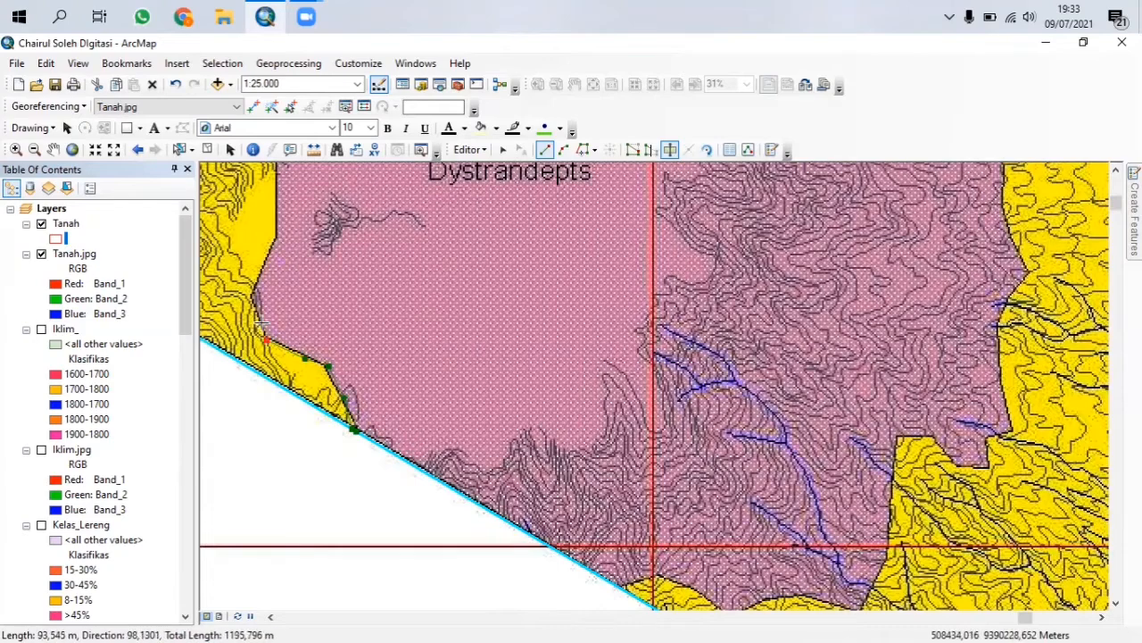
pyautogui.click(253, 304)
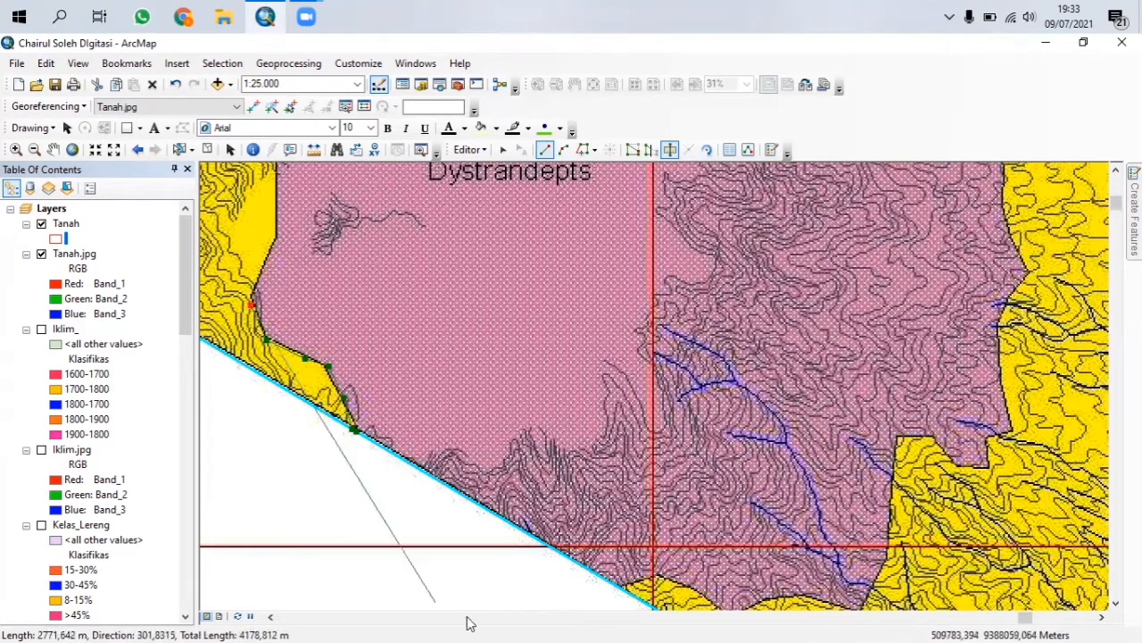
# Move the Windows taskbar back to the bottom edge of the desktop
pyautogui.click(457, 9)
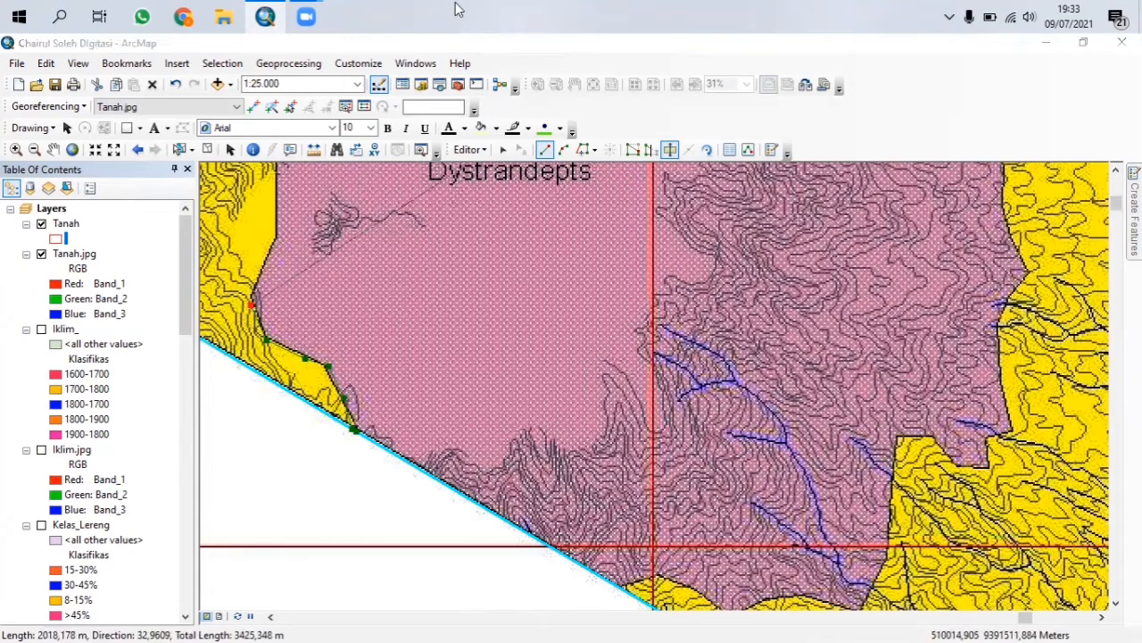
pyautogui.moveTo(457, 9); pyautogui.dragTo(458, 625)
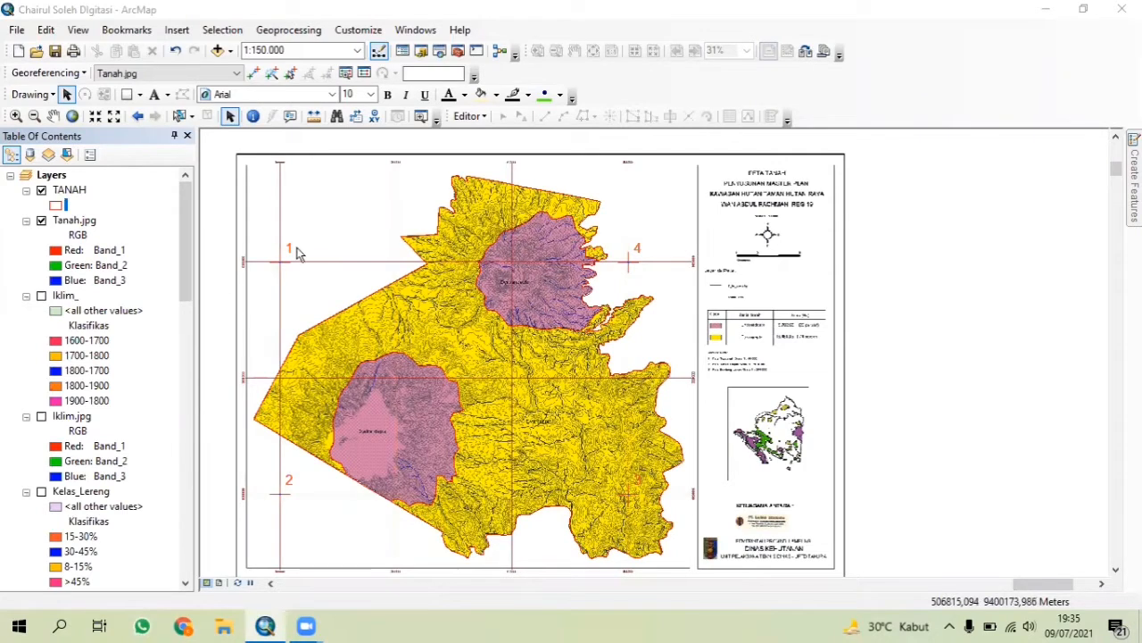
# Hide Tanah.jpg and disable its georeferencing links 1 to 4 in the link table
pyautogui.click(41, 220)
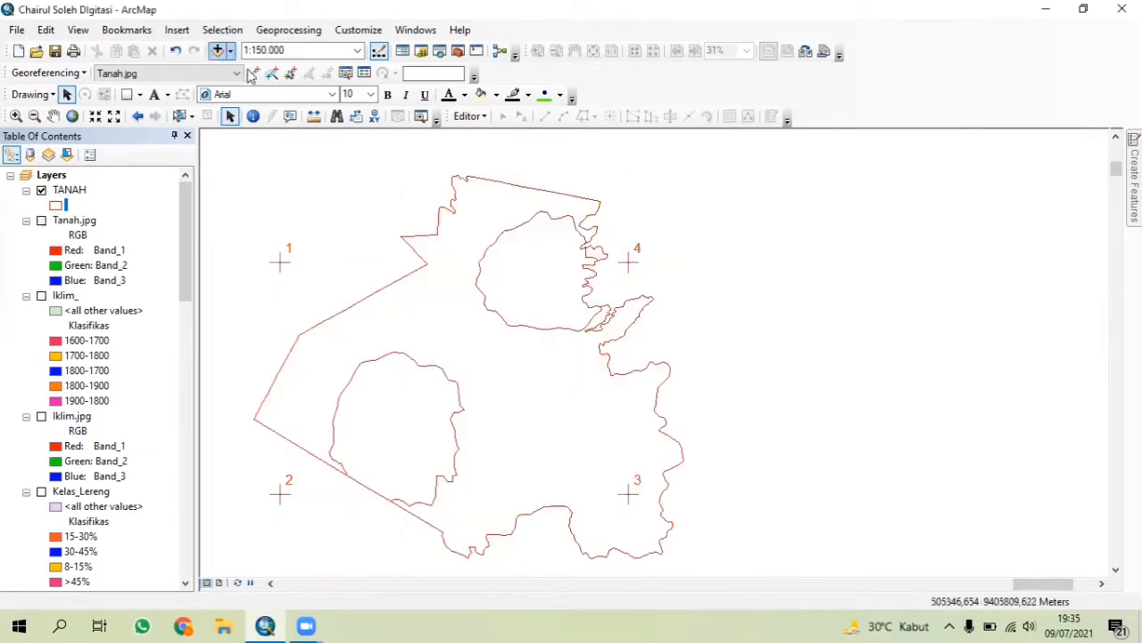
pyautogui.click(363, 72)
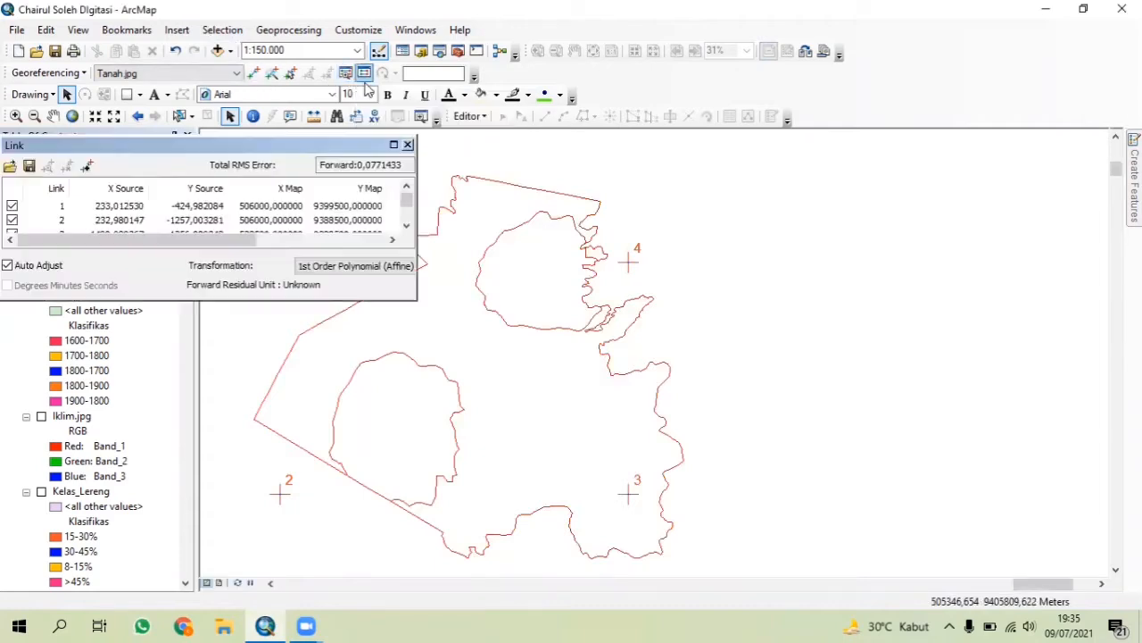
pyautogui.click(12, 205)
pyautogui.scroll(-1, 12, 211)
pyautogui.click(12, 206)
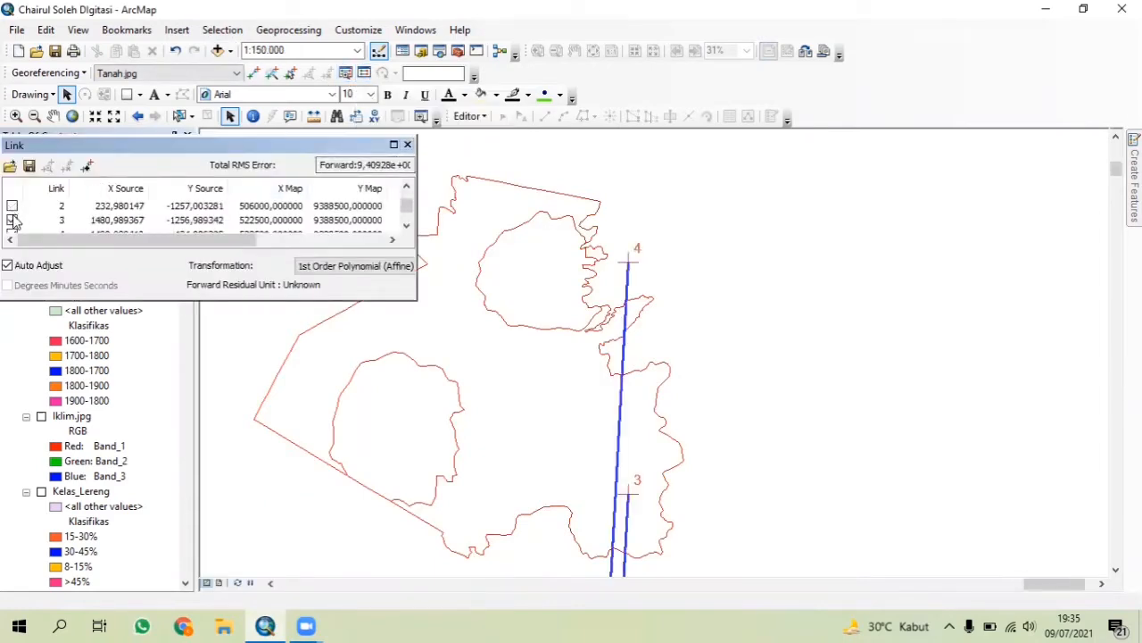
pyautogui.click(12, 220)
pyautogui.scroll(-1, 13, 220)
pyautogui.click(12, 219)
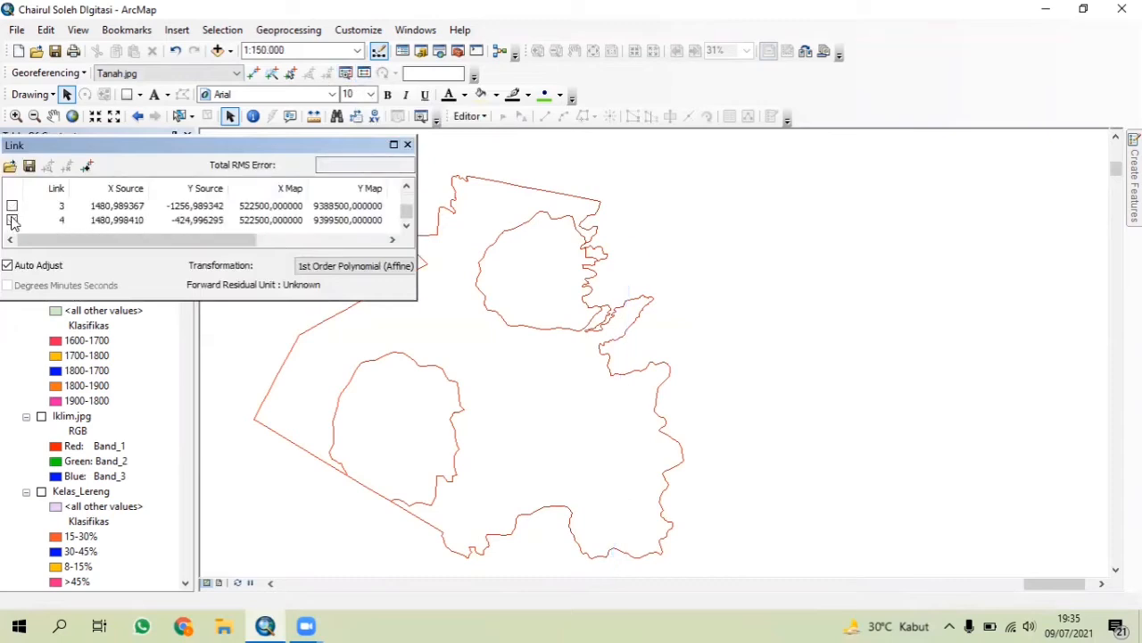
pyautogui.click(407, 145)
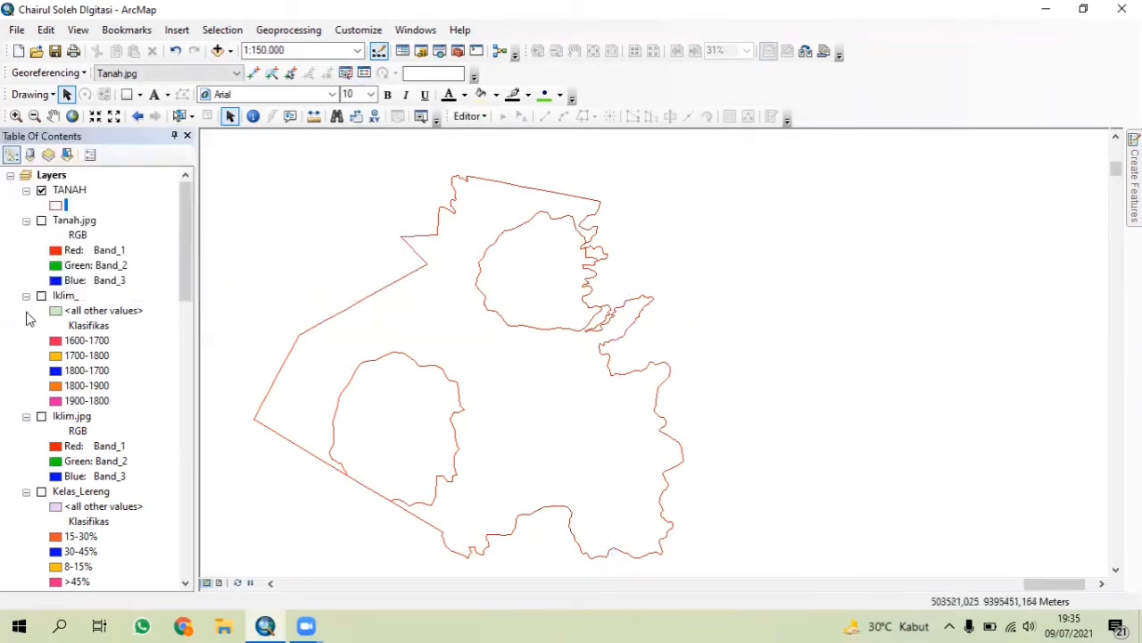
# Show Tanah.jpg at its full layer extent and open its georeferencing link table
pyautogui.click(41, 221)
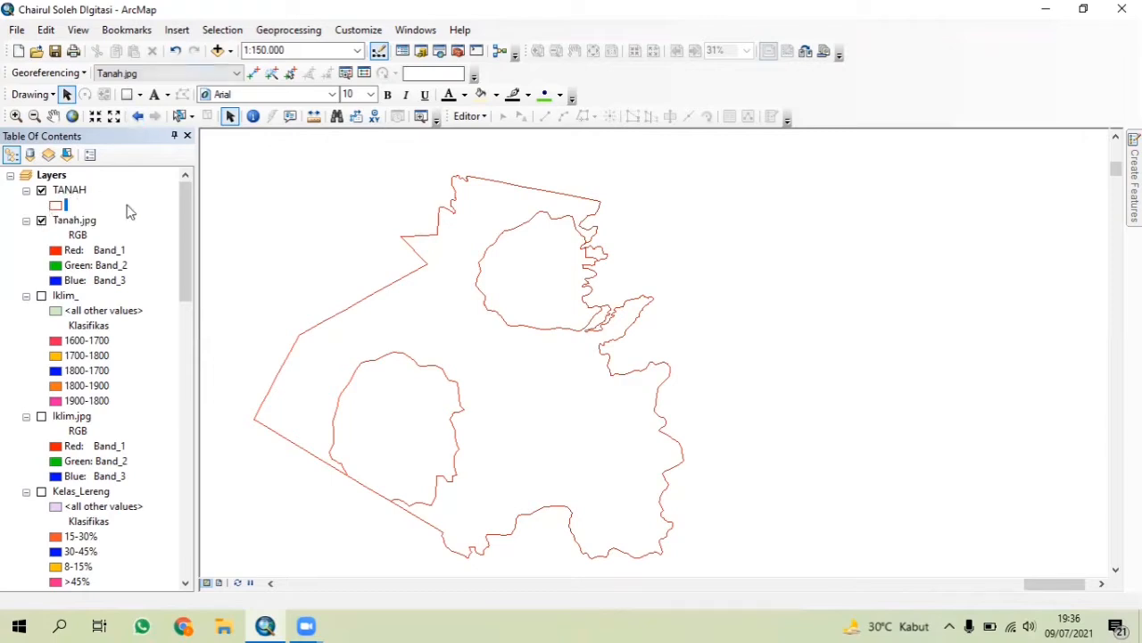
pyautogui.rightClick(81, 222)
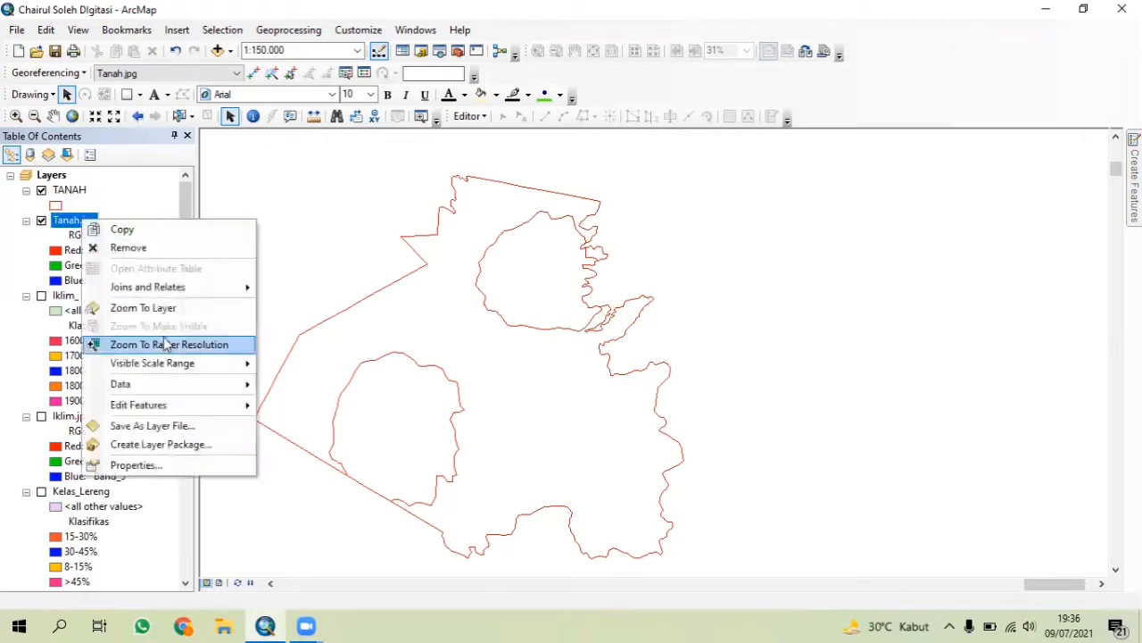
pyautogui.moveTo(160, 291)
pyautogui.click(167, 309)
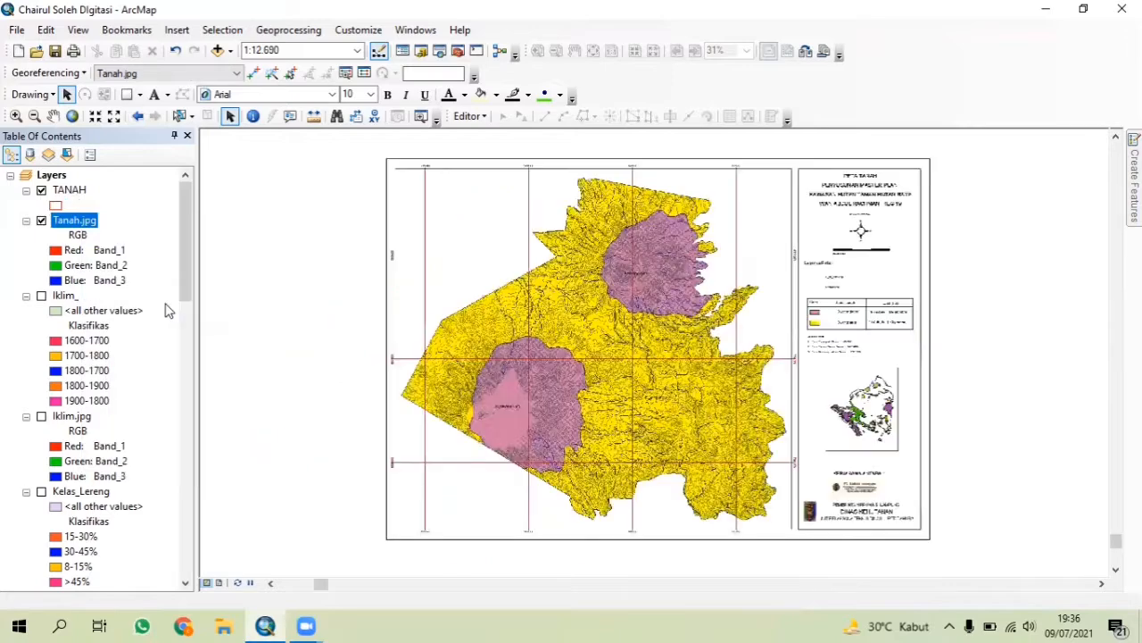
pyautogui.click(364, 72)
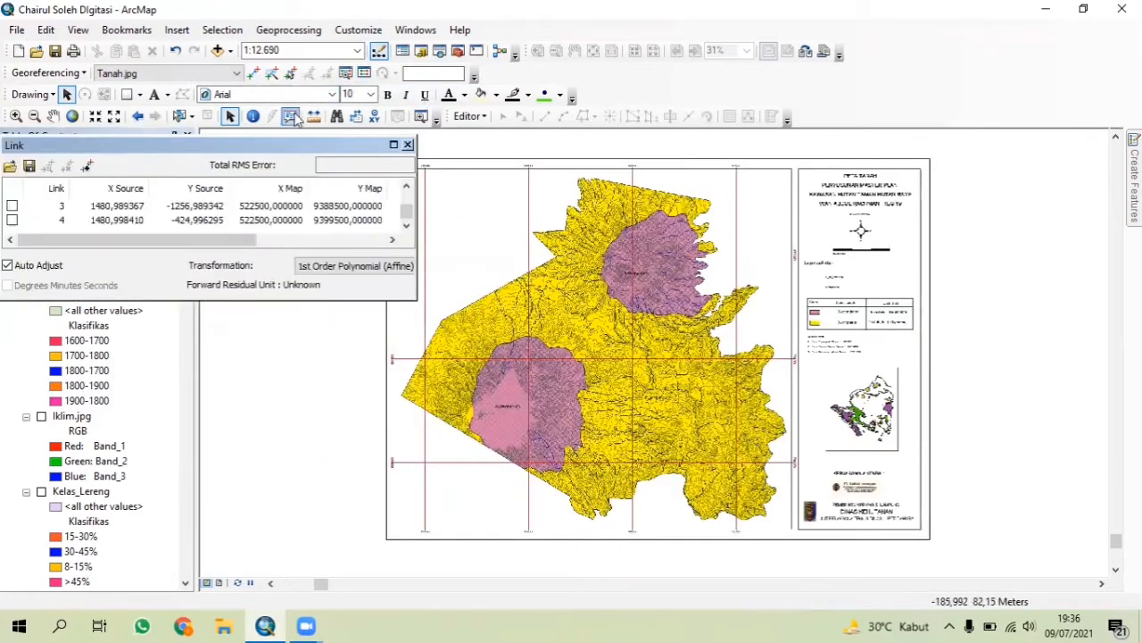
# Re-enable georeferencing links 1 to 4 of Tanah.jpg, close the link table and return to the layer's full extent
pyautogui.click(11, 206)
pyautogui.click(14, 219)
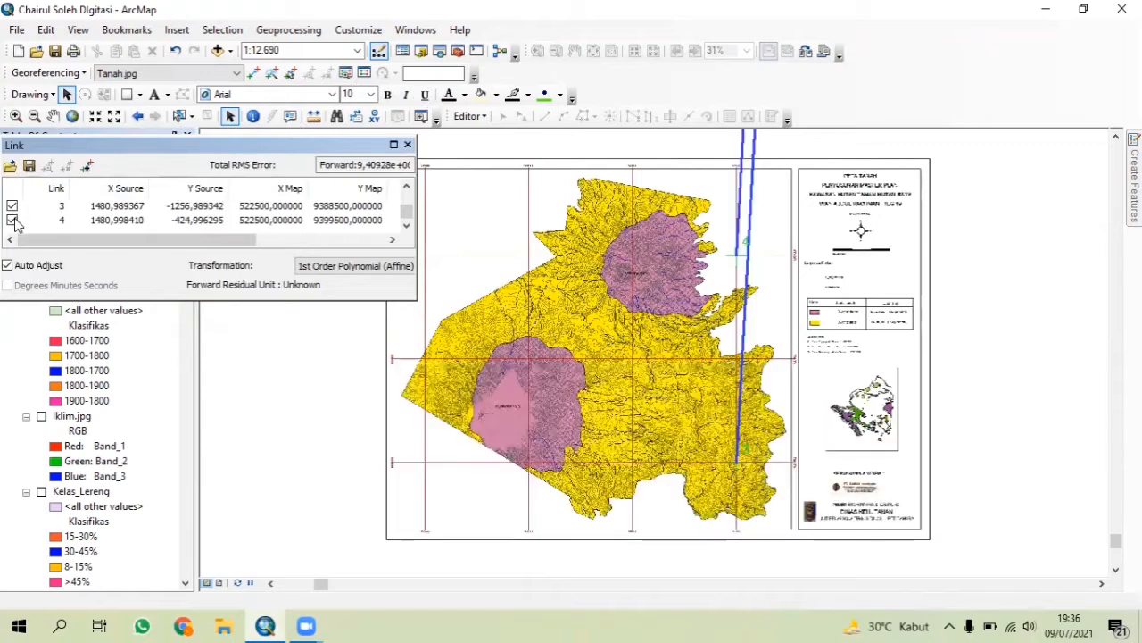
pyautogui.scroll(1, 13, 221)
pyautogui.click(12, 218)
pyautogui.click(12, 206)
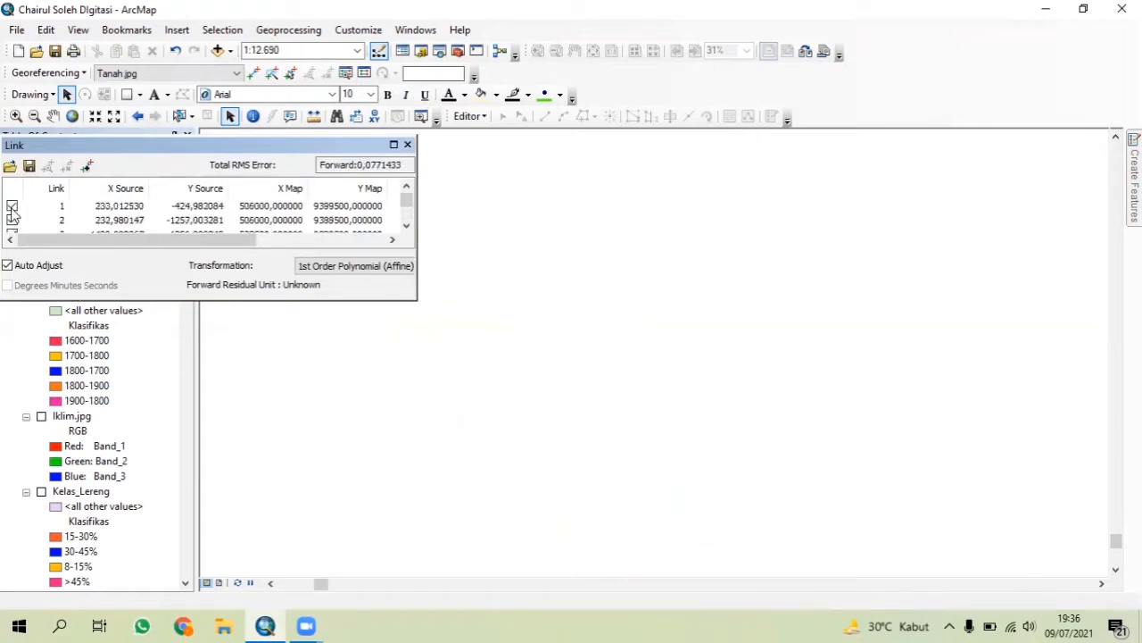
pyautogui.click(407, 144)
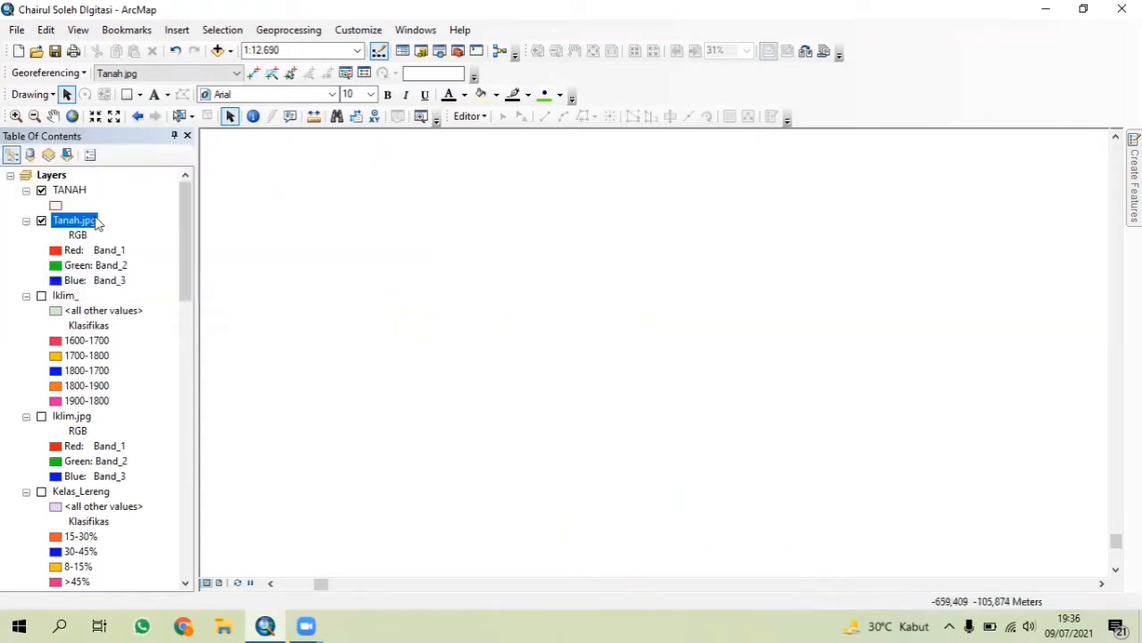
pyautogui.rightClick(92, 221)
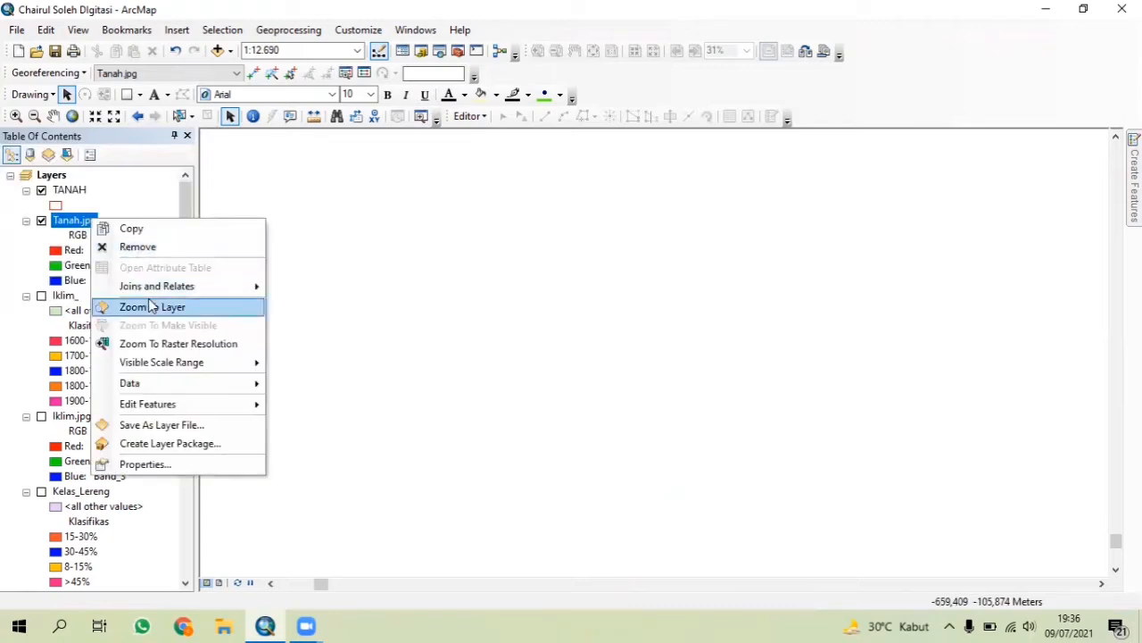
pyautogui.click(152, 306)
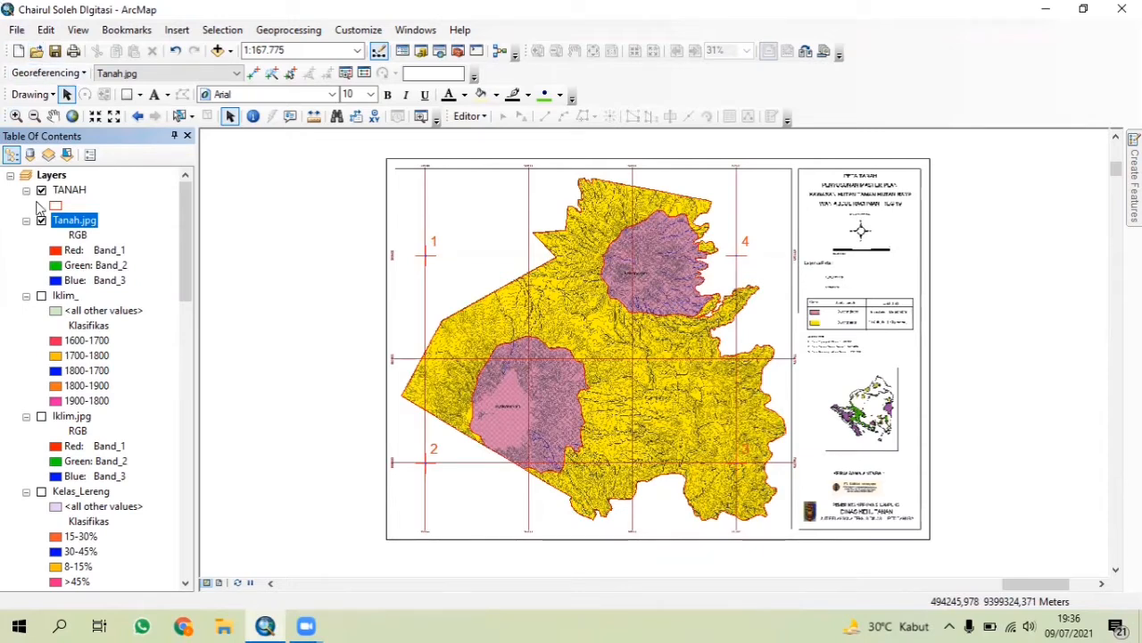
# Open the TANAH attribute table, collapse the Table of Contents and shift the map clear of the table
pyautogui.rightClick(69, 230)
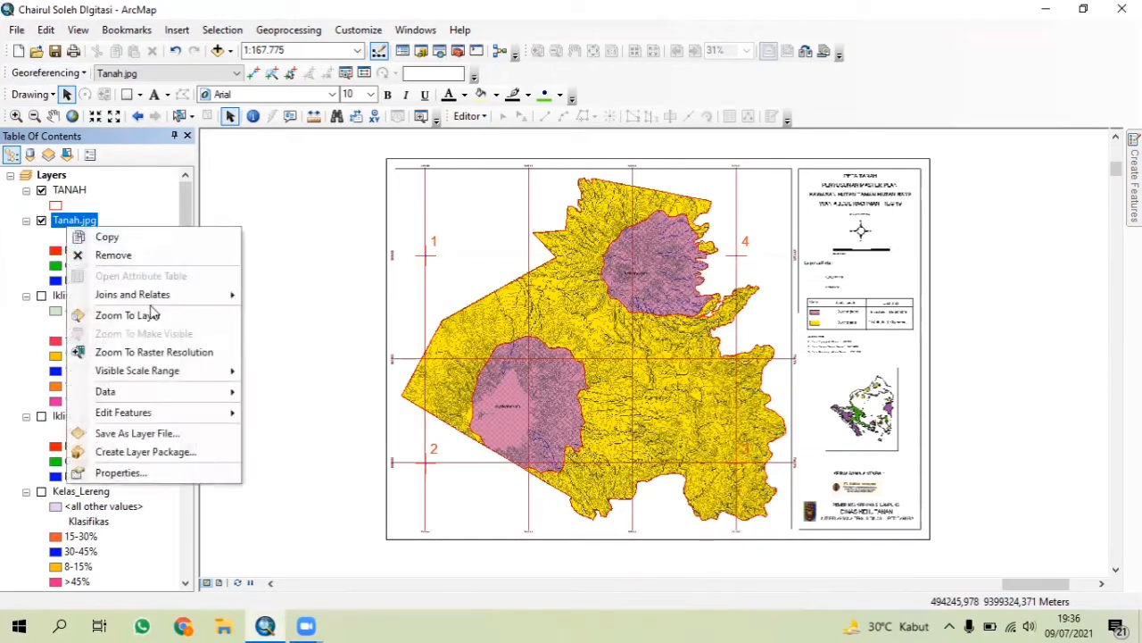
pyautogui.click(71, 189)
pyautogui.rightClick(85, 191)
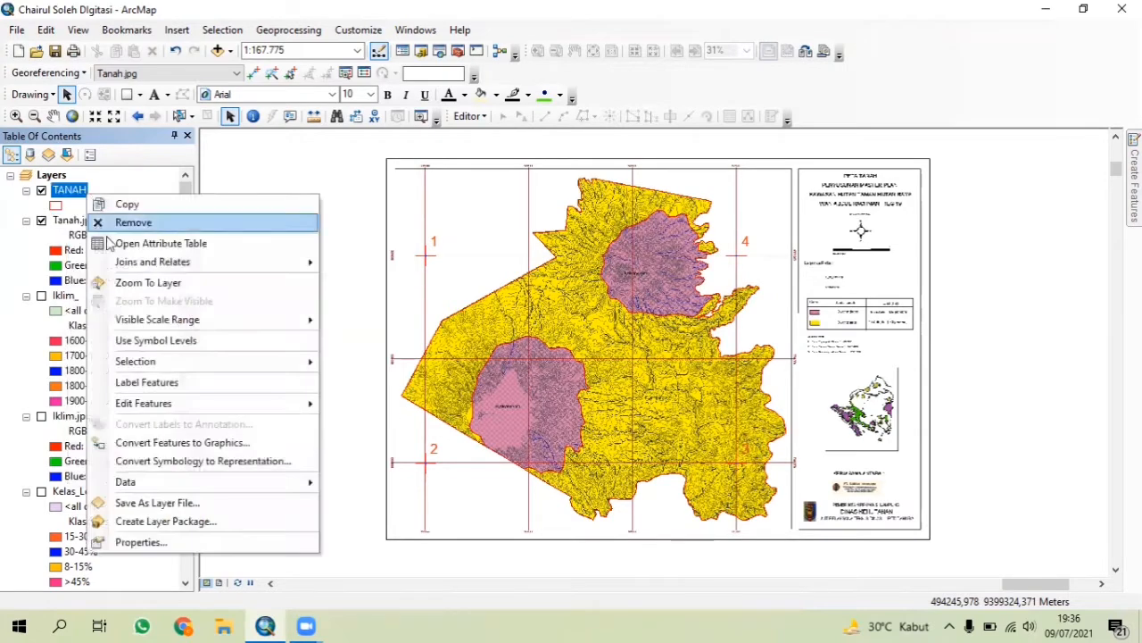
pyautogui.click(147, 243)
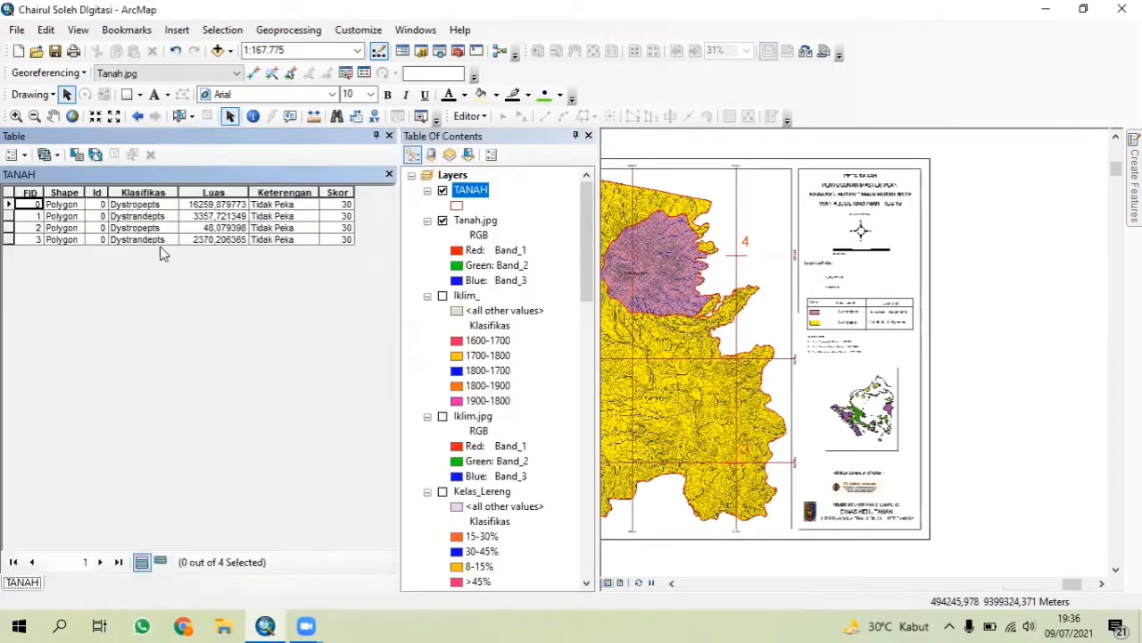
pyautogui.click(576, 135)
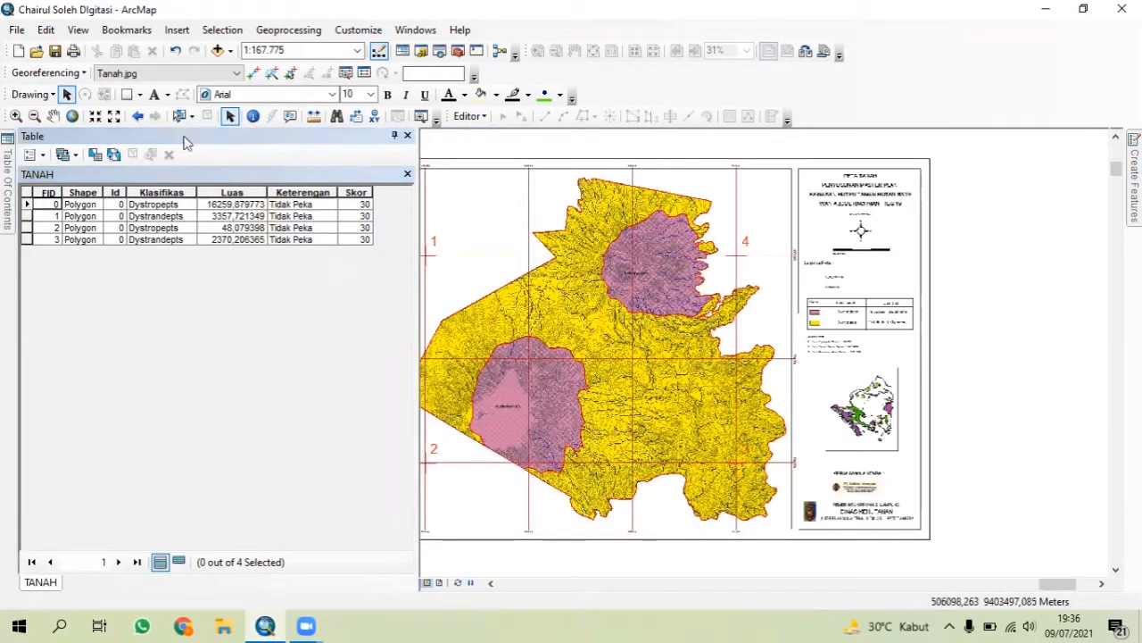
pyautogui.moveTo(512, 250); pyautogui.dragTo(563, 251)
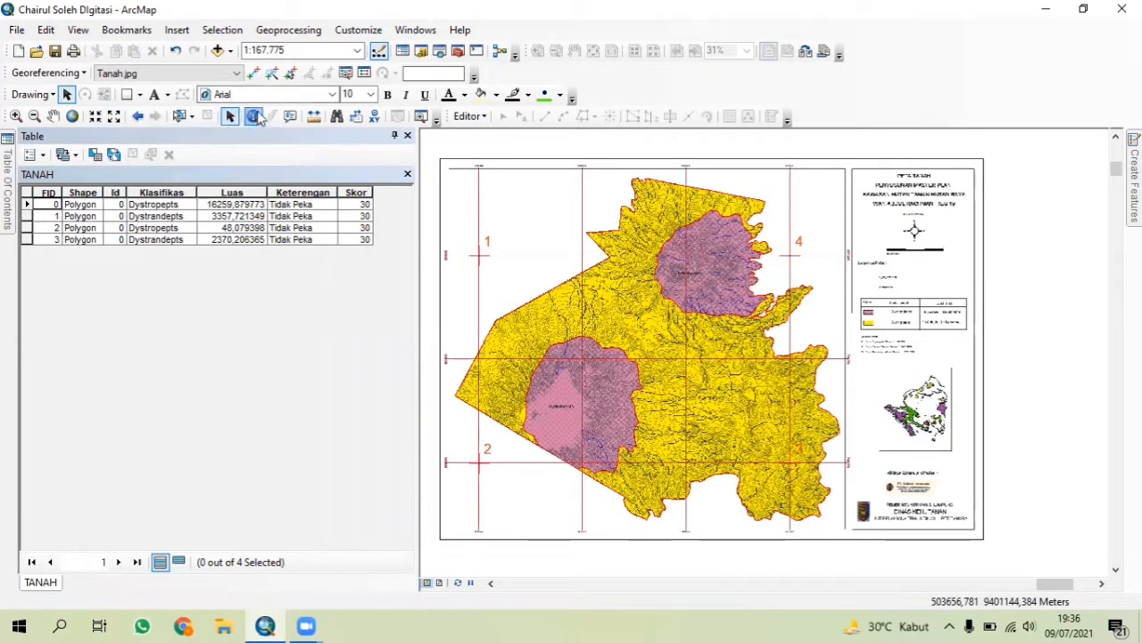
# Select the four soil polygons one by one to match them with their table records, ending on the Dystropepts record with FID 0
pyautogui.click(195, 120)
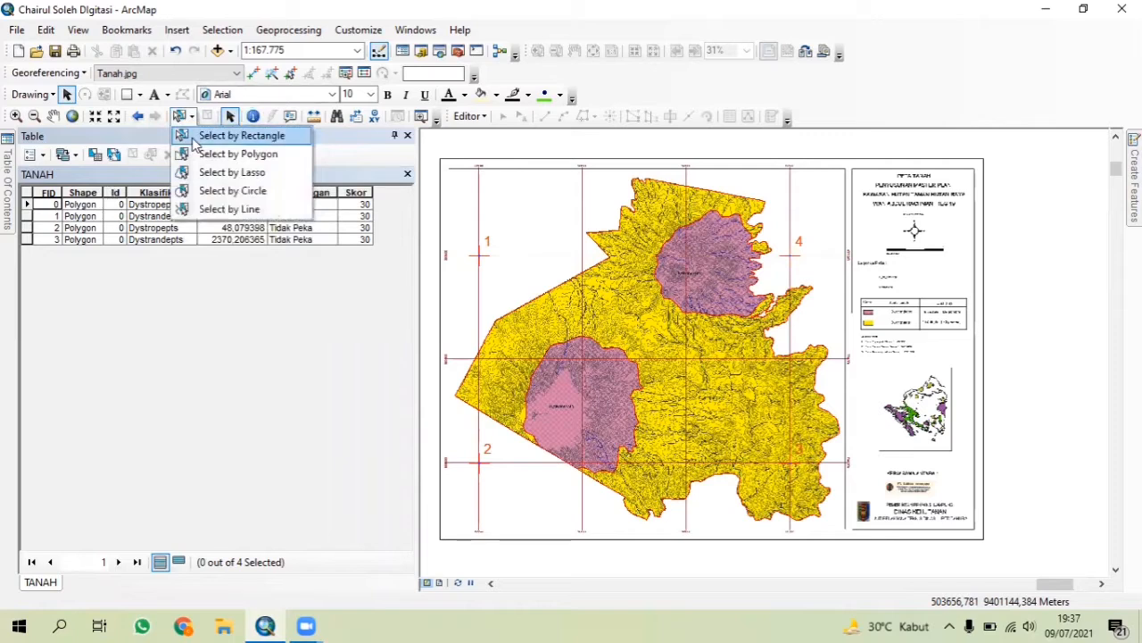
pyautogui.click(214, 133)
pyautogui.click(562, 293)
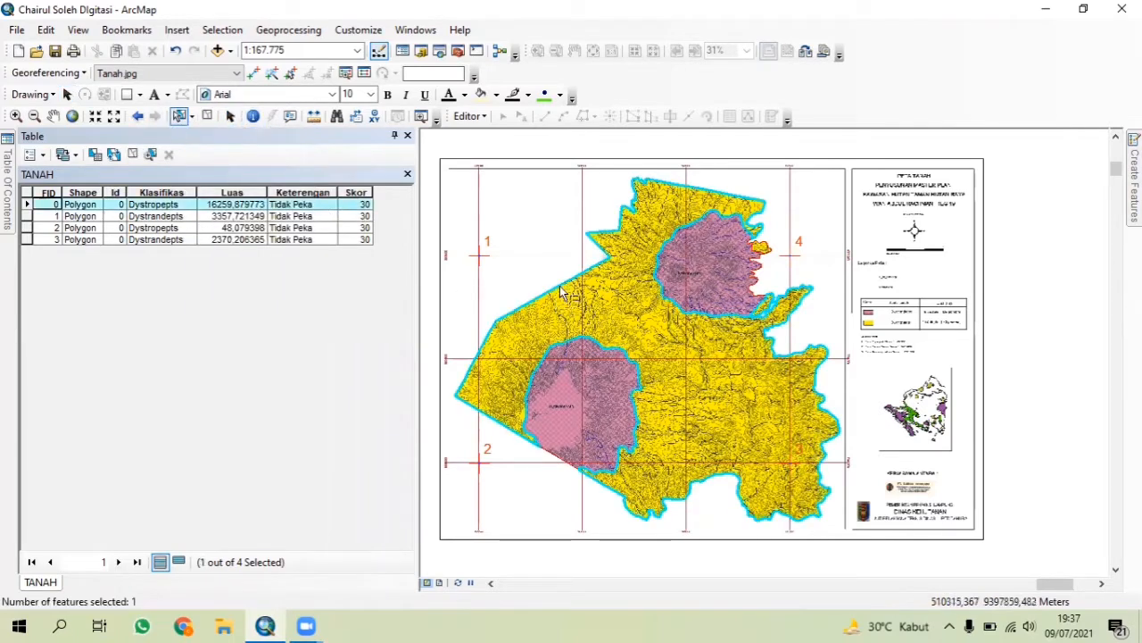
pyautogui.click(573, 388)
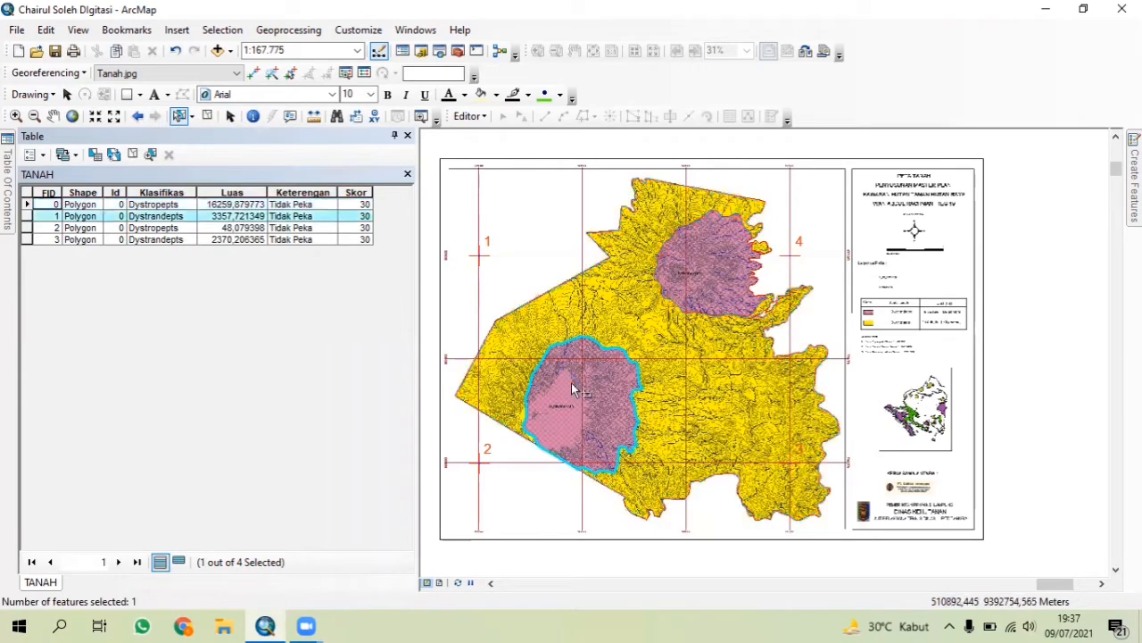
pyautogui.click(715, 290)
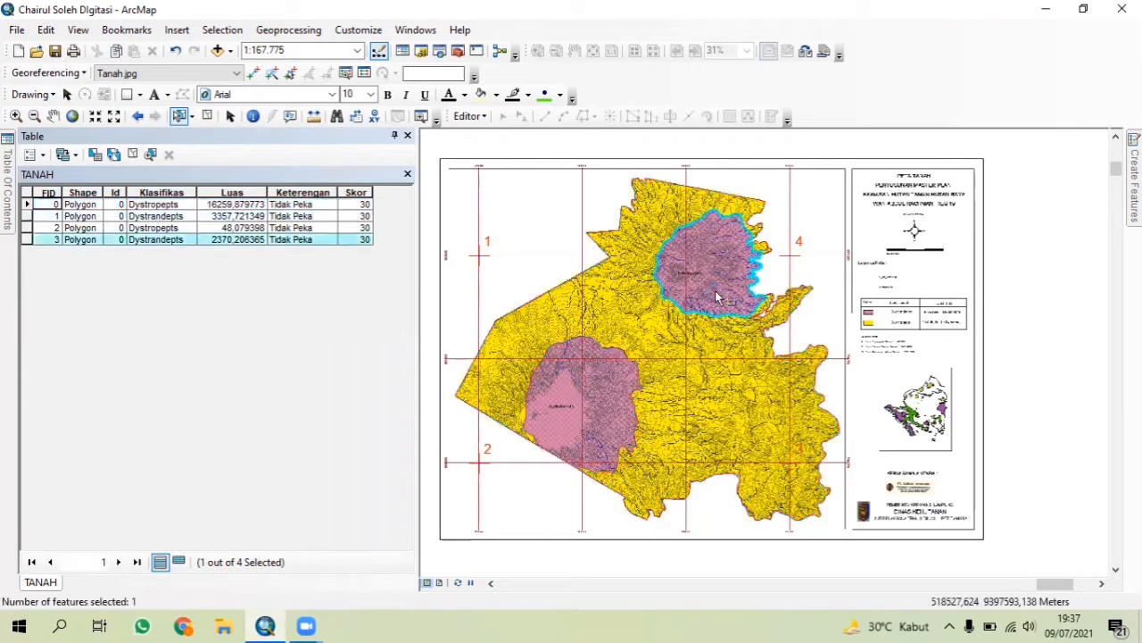
pyautogui.click(761, 250)
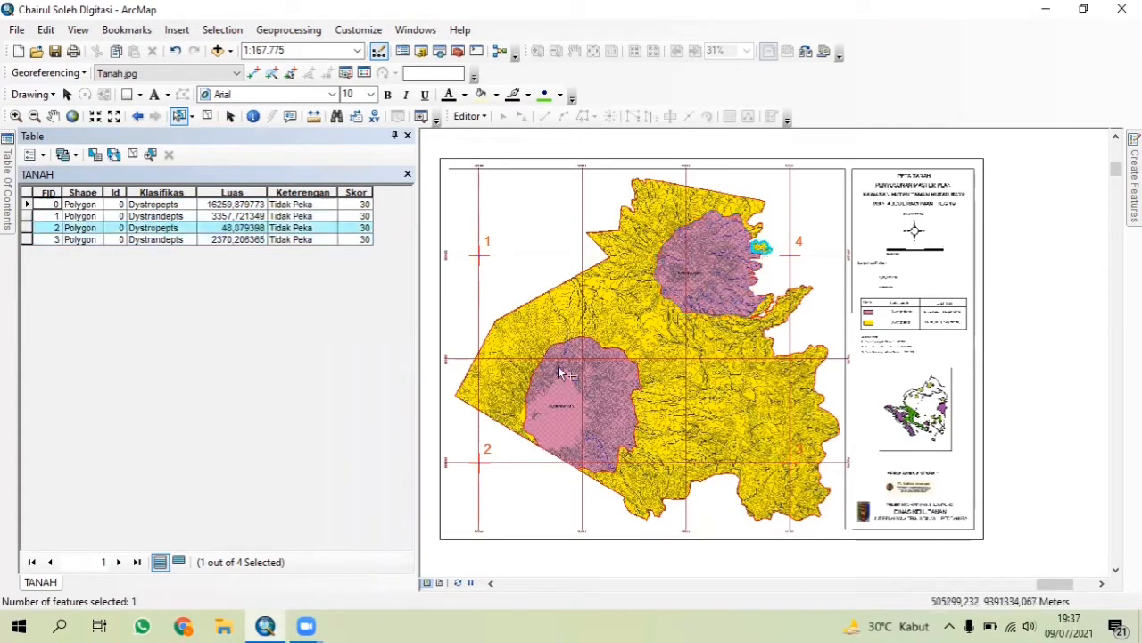
pyautogui.scroll(-2, 761, 252)
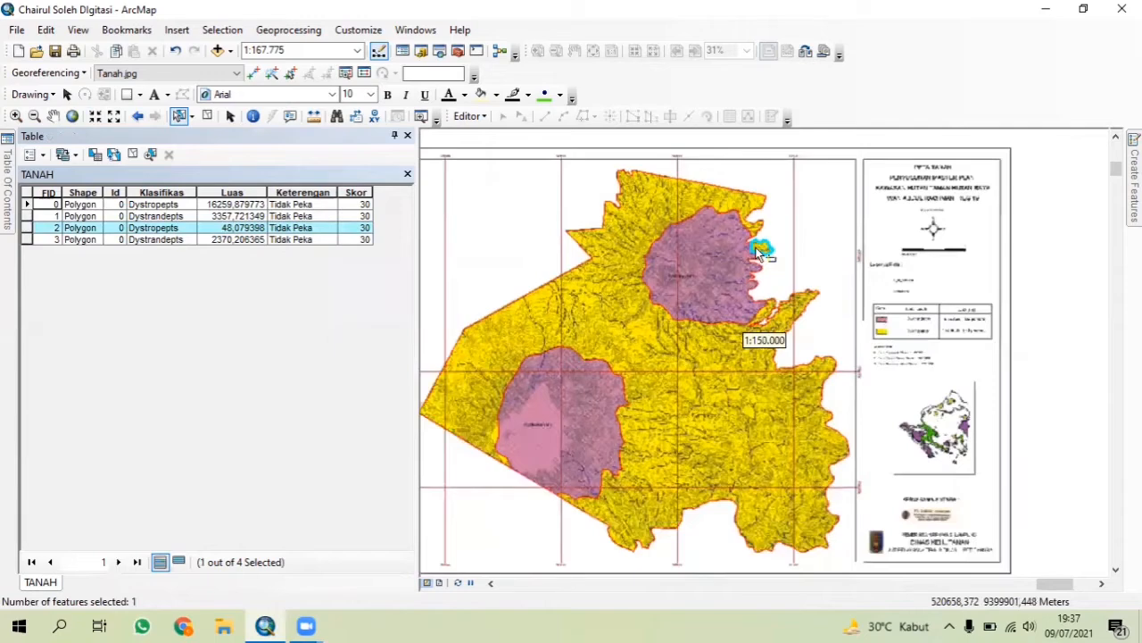
pyautogui.click(29, 204)
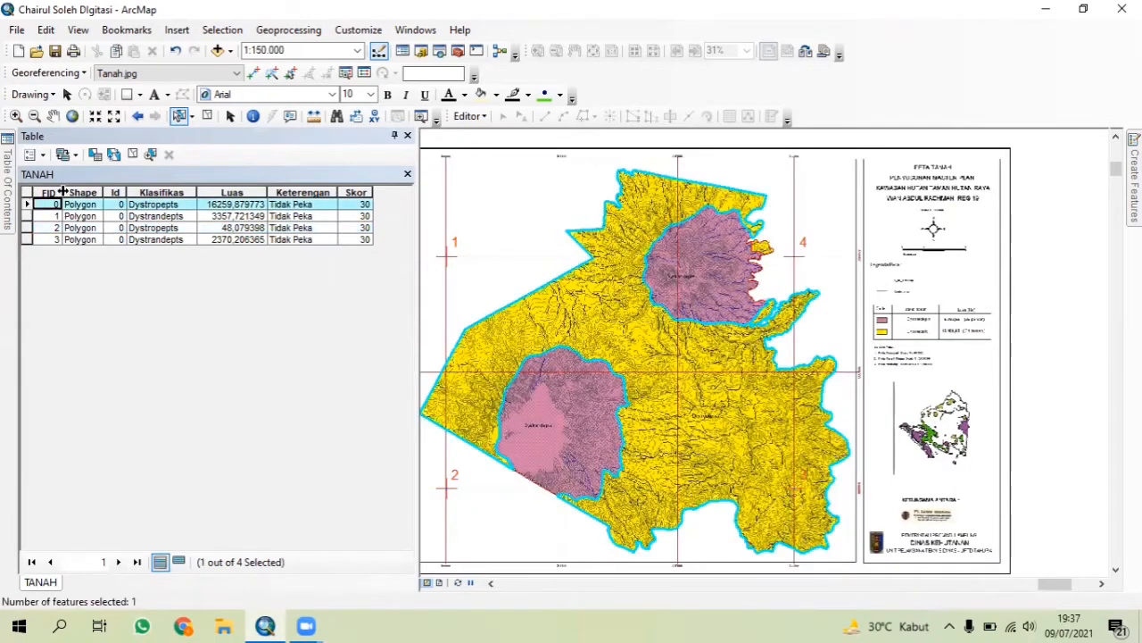
# Add a Text field named Klasifikasi with length 20 to the TANAH table, accepting the automatic rename to Klasifik_1
pyautogui.click(34, 155)
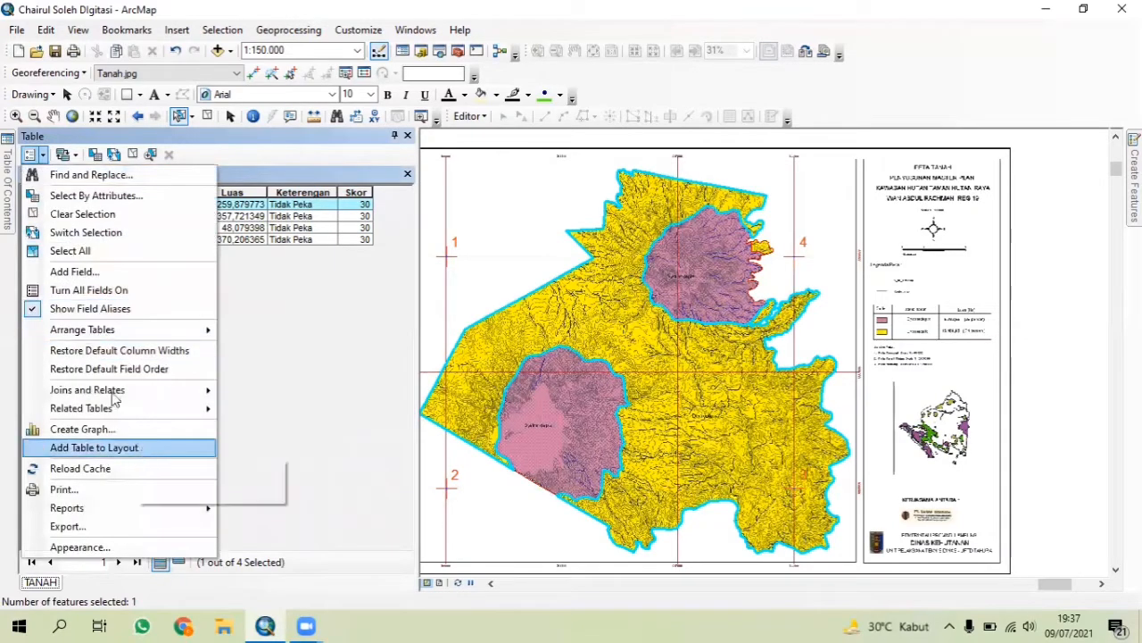
pyautogui.click(80, 277)
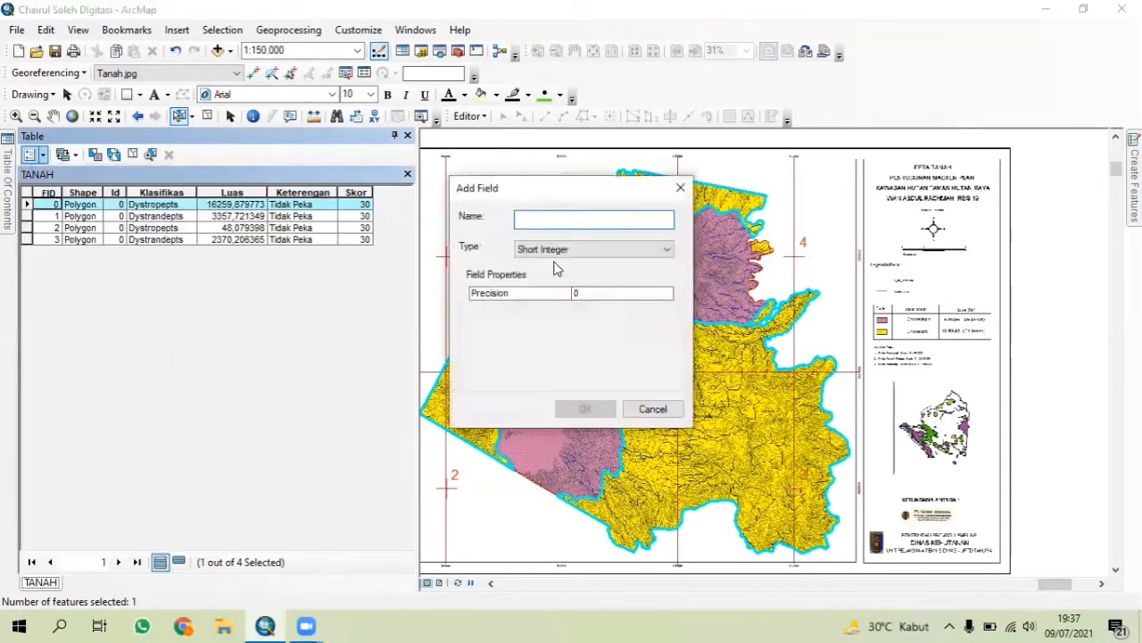
pyautogui.write('L')
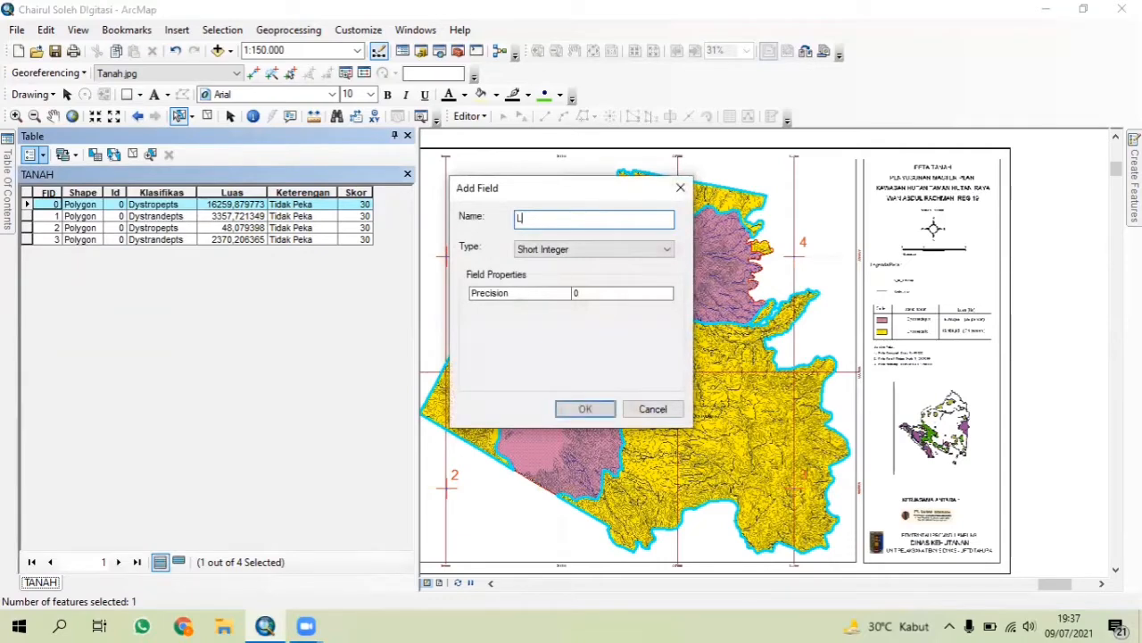
pyautogui.press('BackSpace')
pyautogui.write('Klasifikasi')
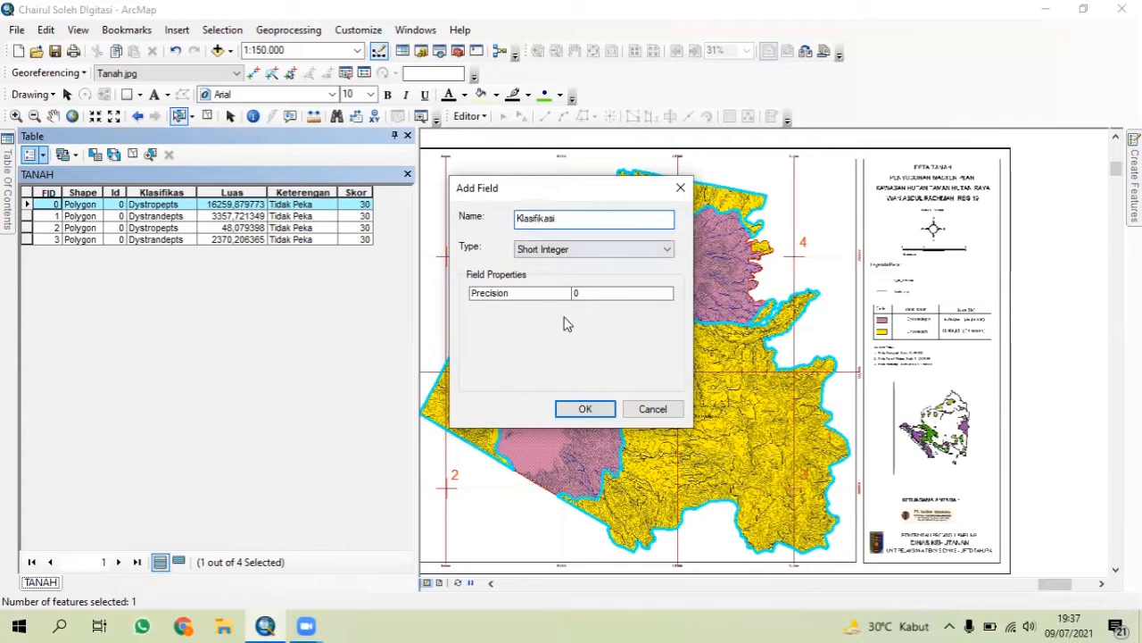
pyautogui.click(573, 250)
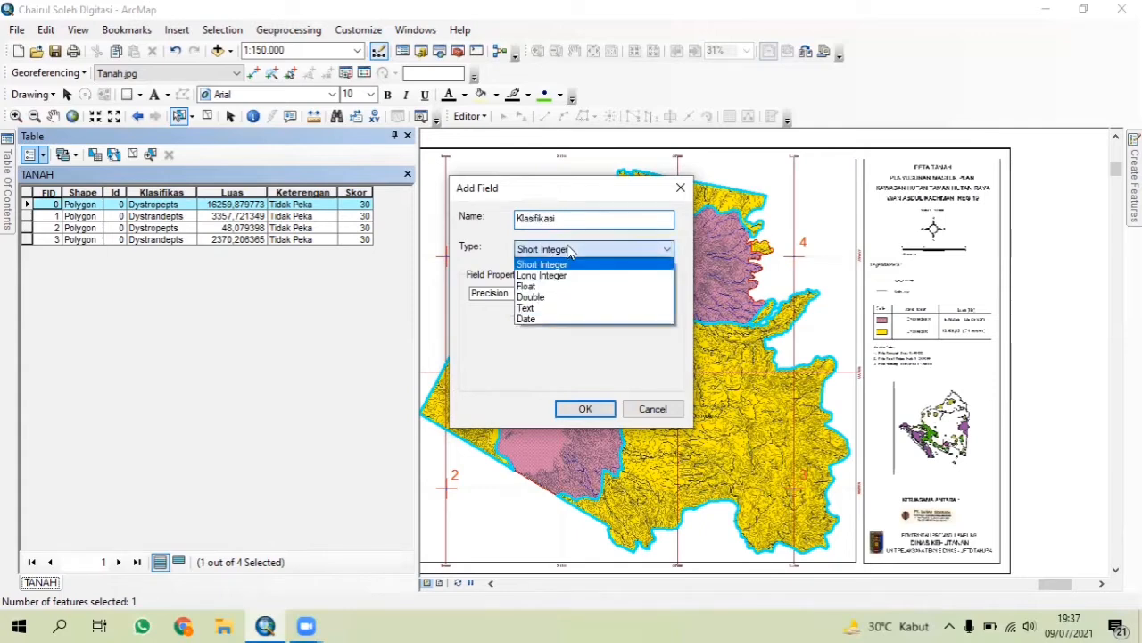
pyautogui.click(572, 308)
pyautogui.click(581, 293)
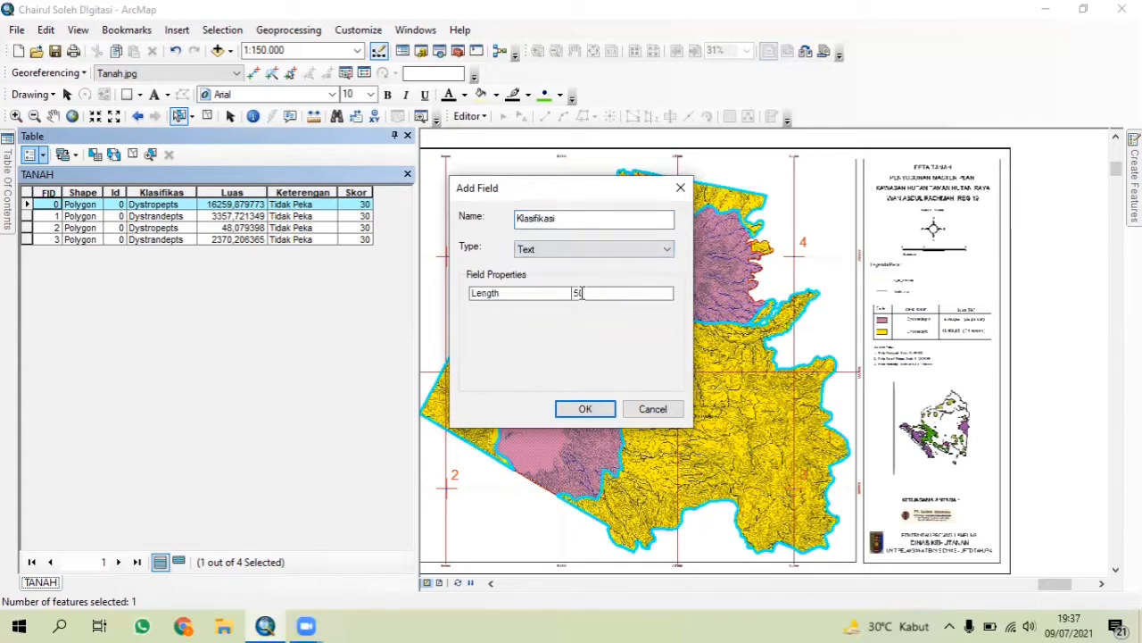
pyautogui.press('BackSpace')
pyautogui.press('BackSpace')
pyautogui.write('20')
pyautogui.press('Return')
pyautogui.click(585, 408)
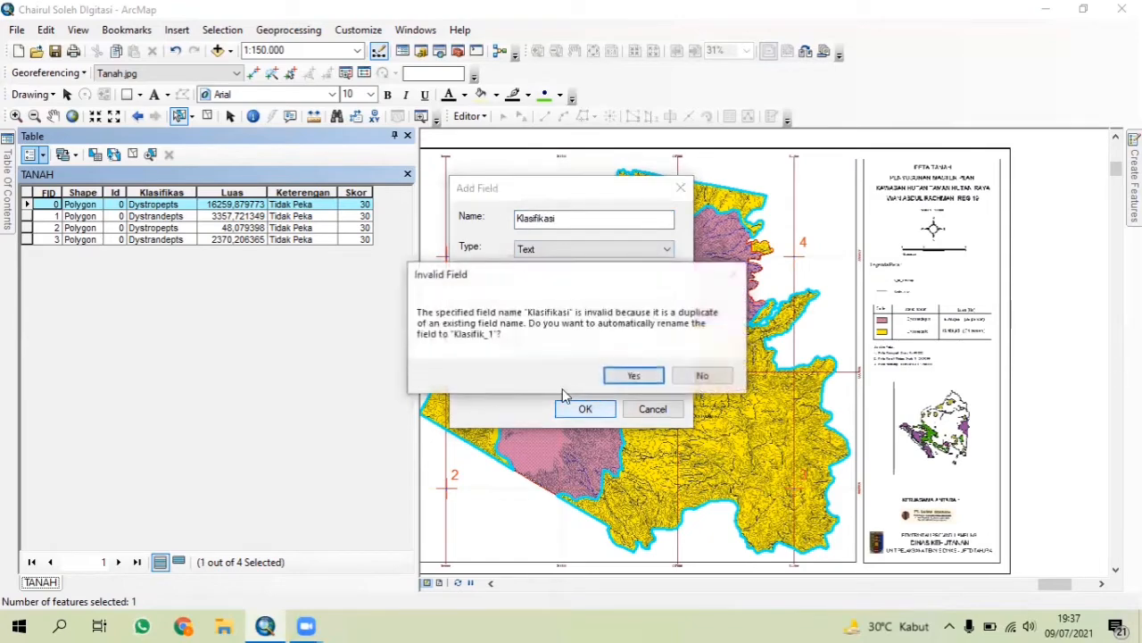
pyautogui.click(635, 377)
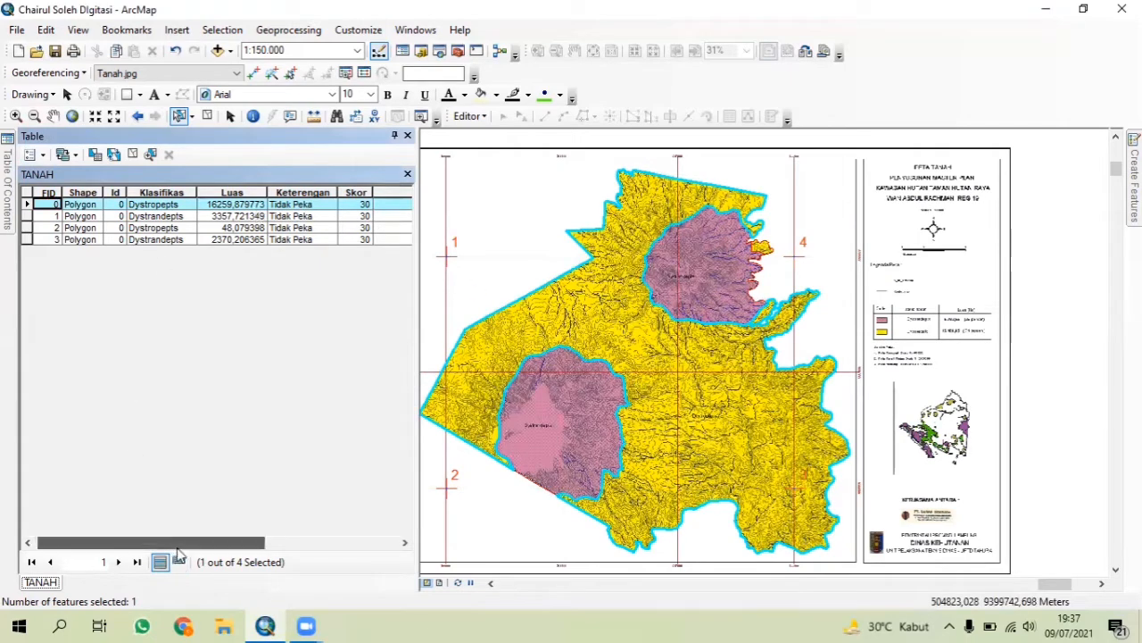
# Narrow the Klasifik_1 column so that it fits within the table beside the other fields
pyautogui.moveTo(177, 549); pyautogui.dragTo(390, 564)
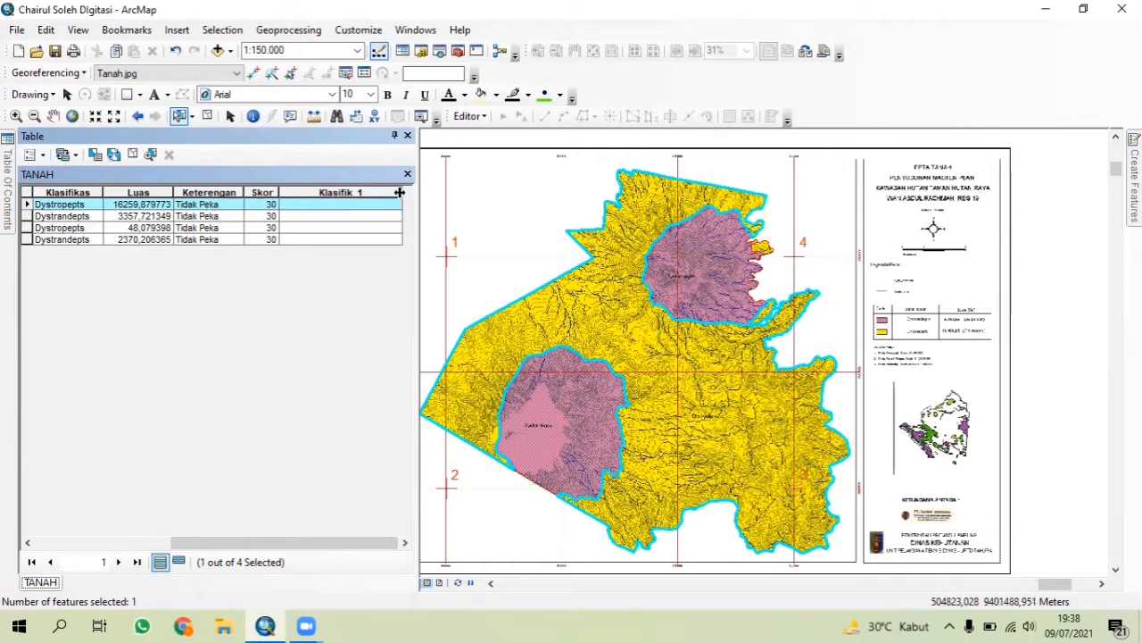
pyautogui.moveTo(402, 192); pyautogui.dragTo(333, 195)
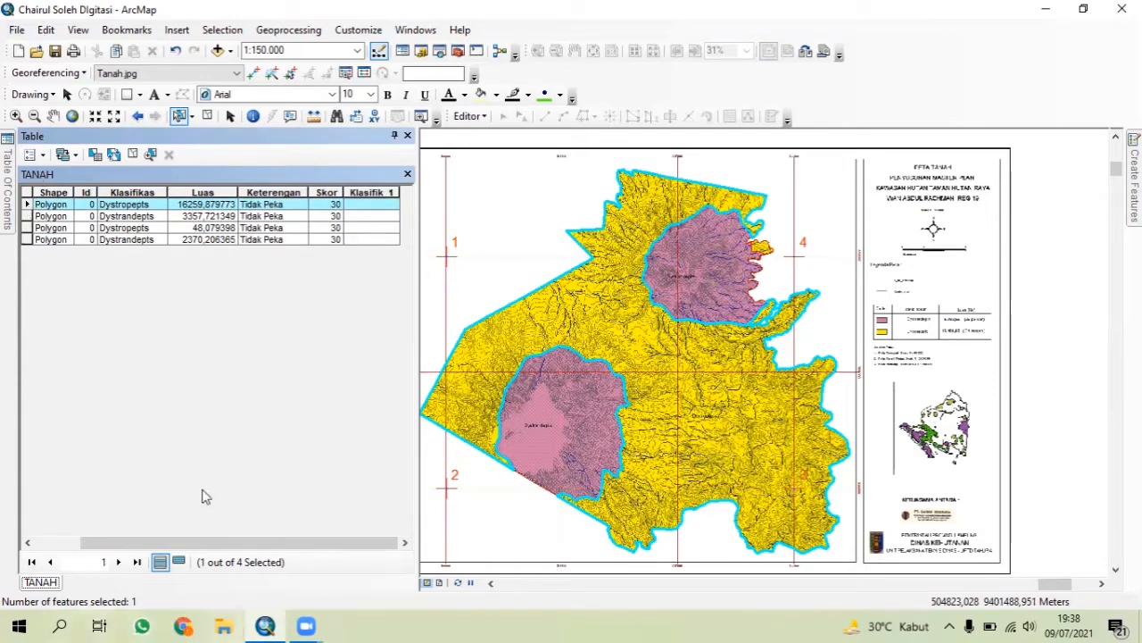
pyautogui.moveTo(224, 543)
pyautogui.mouseDown()
pyautogui.moveTo(180, 551)
pyautogui.moveTo(221, 552)
pyautogui.mouseUp()
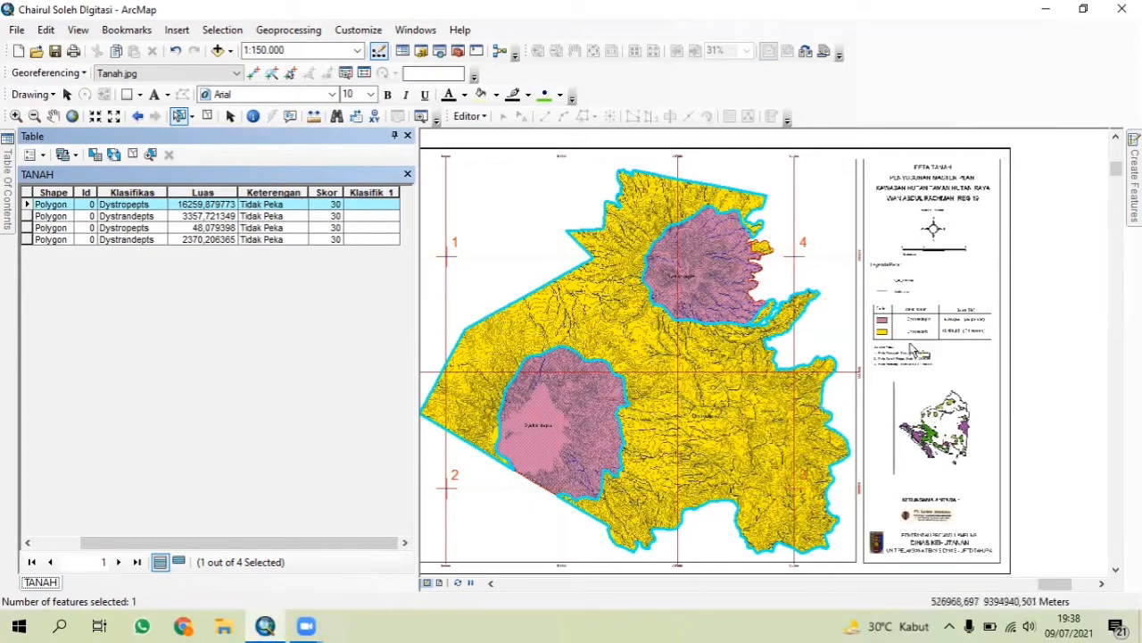
# Fill the Klasifik_1 field of the selected record with "Dystropepts" using the Field Calculator with the String type
pyautogui.scroll(3, 910, 345)
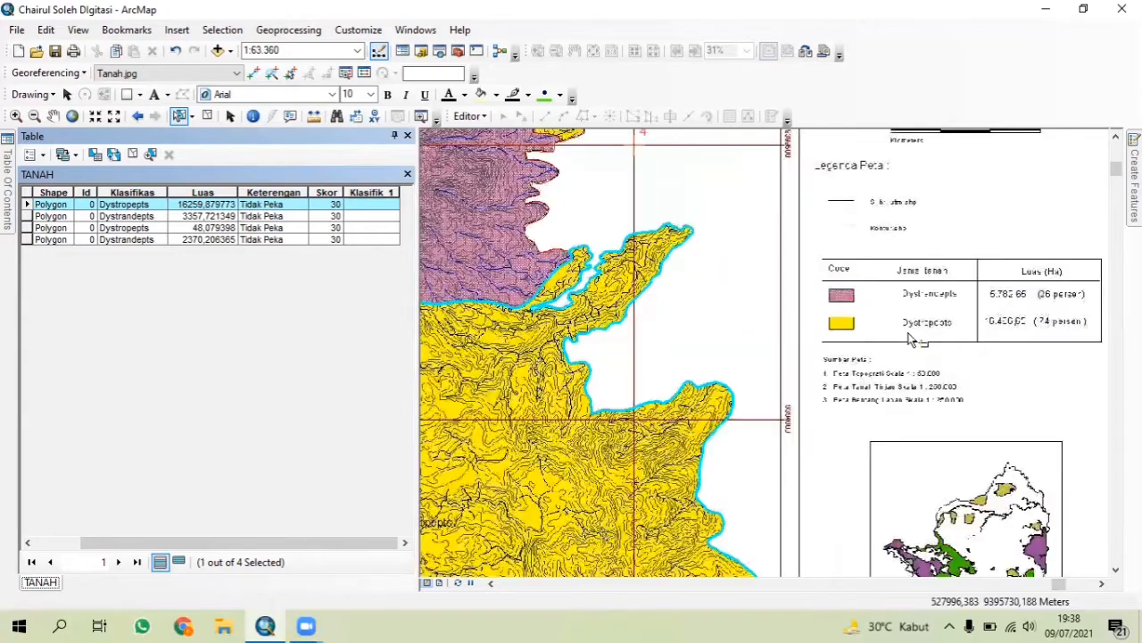
pyautogui.scroll(-3, 910, 338)
pyautogui.scroll(5, 910, 338)
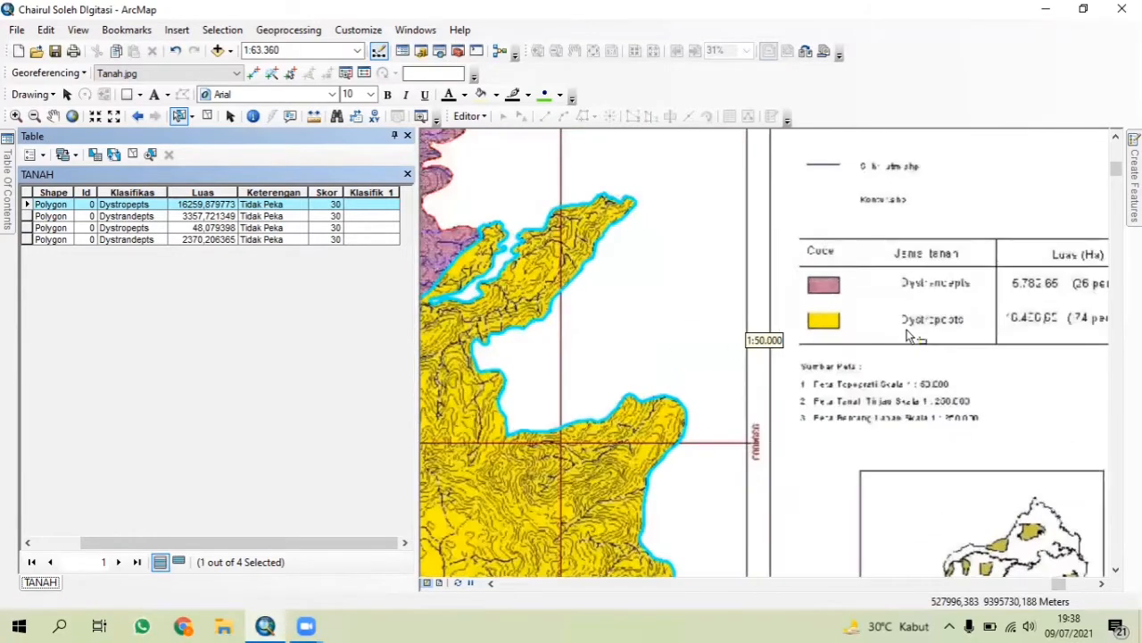
pyautogui.scroll(-4, 910, 338)
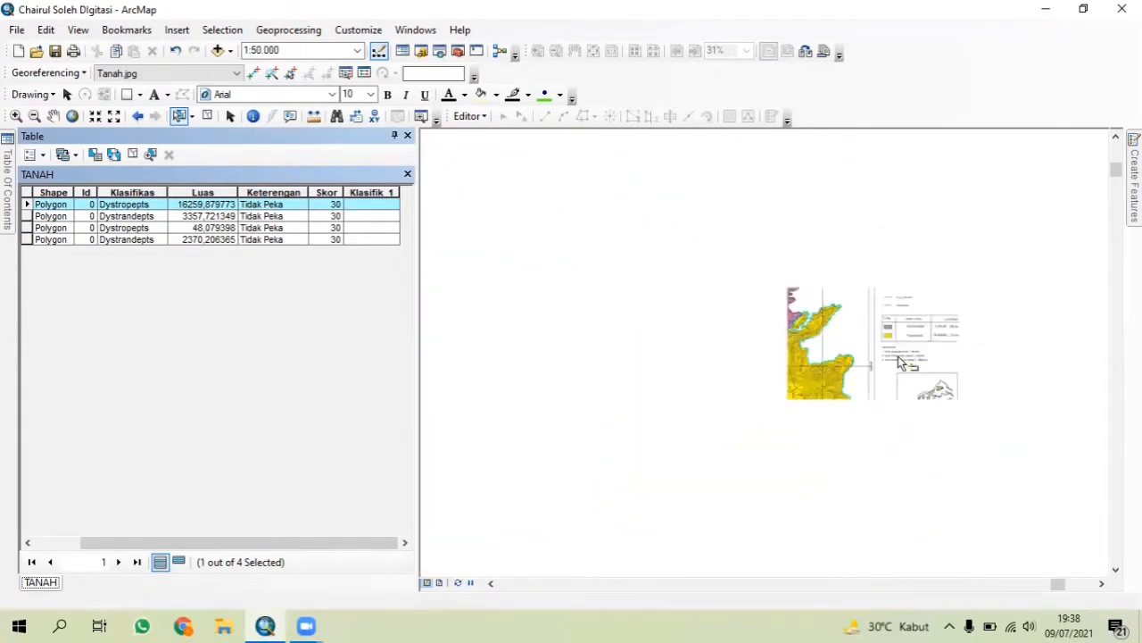
pyautogui.rightClick(353, 193)
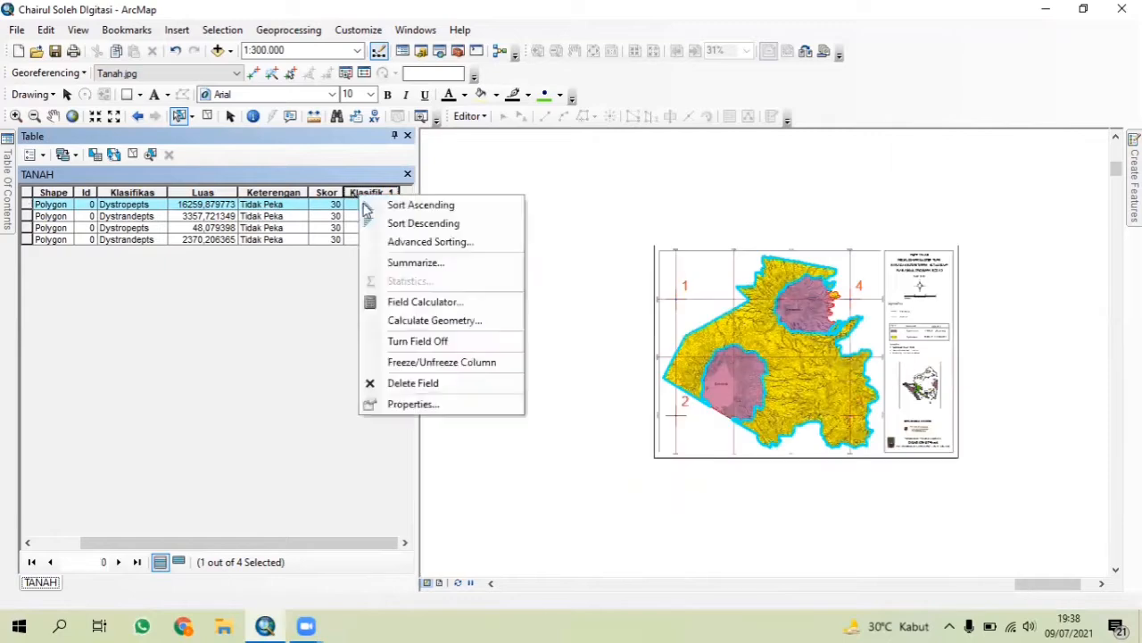
pyautogui.click(426, 302)
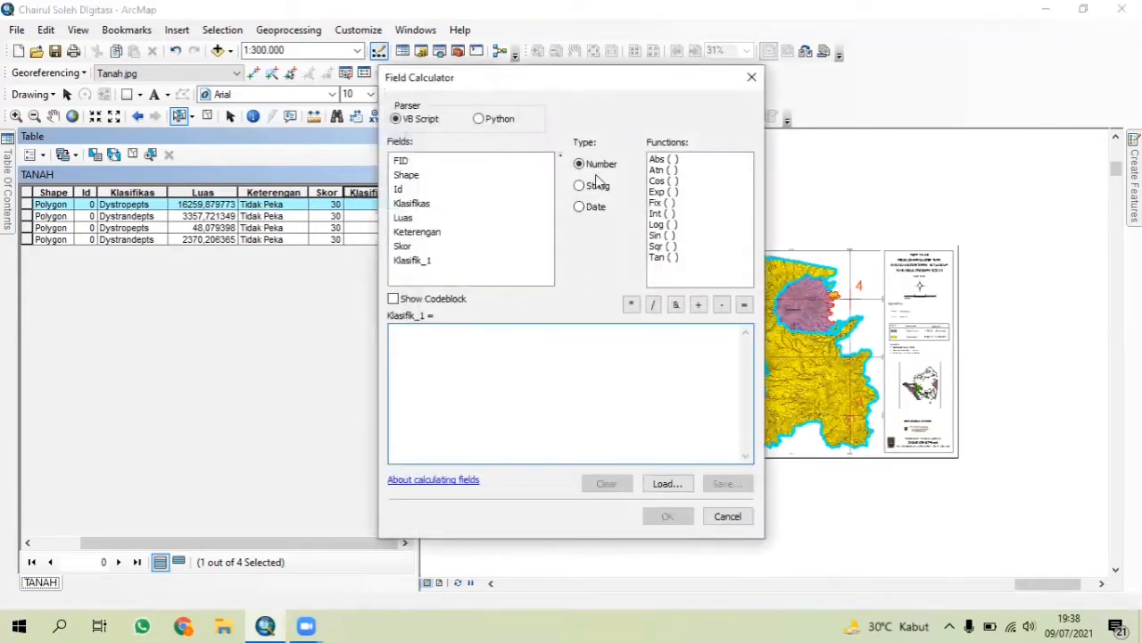
pyautogui.click(580, 185)
pyautogui.click(432, 347)
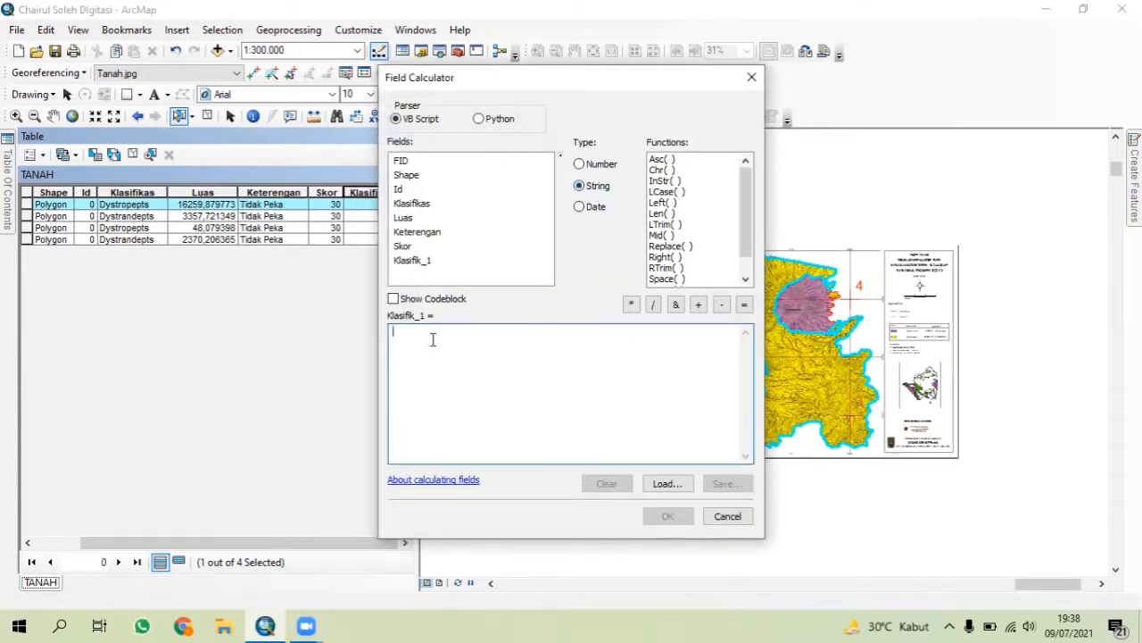
pyautogui.write('"')
pyautogui.press('BackSpace')
pyautogui.write('"Dystropepts')
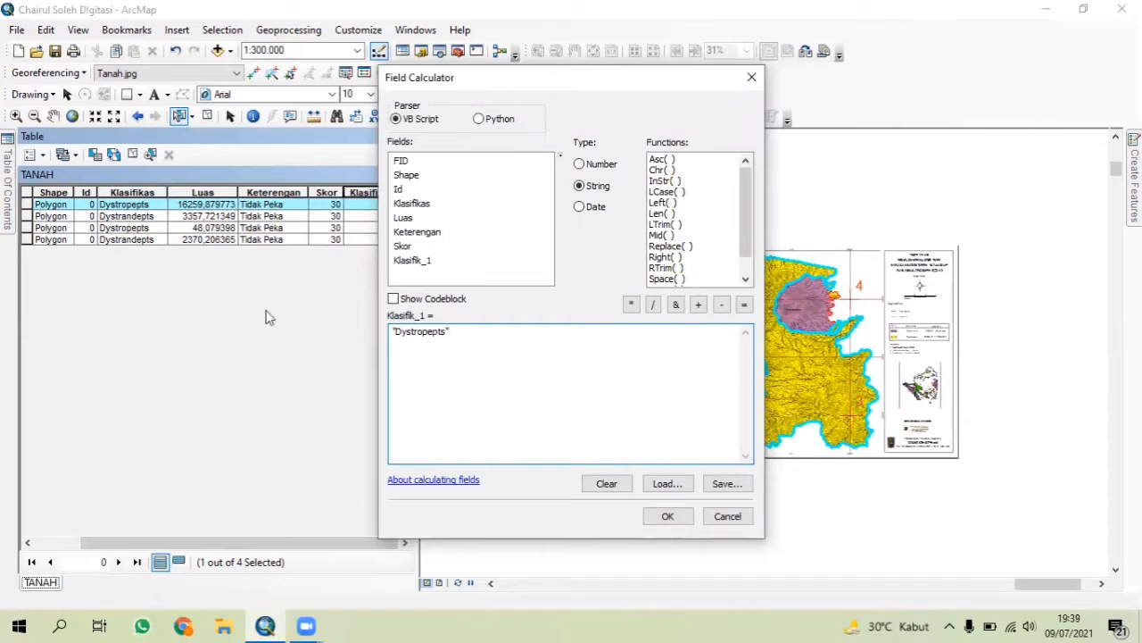
pyautogui.click(665, 517)
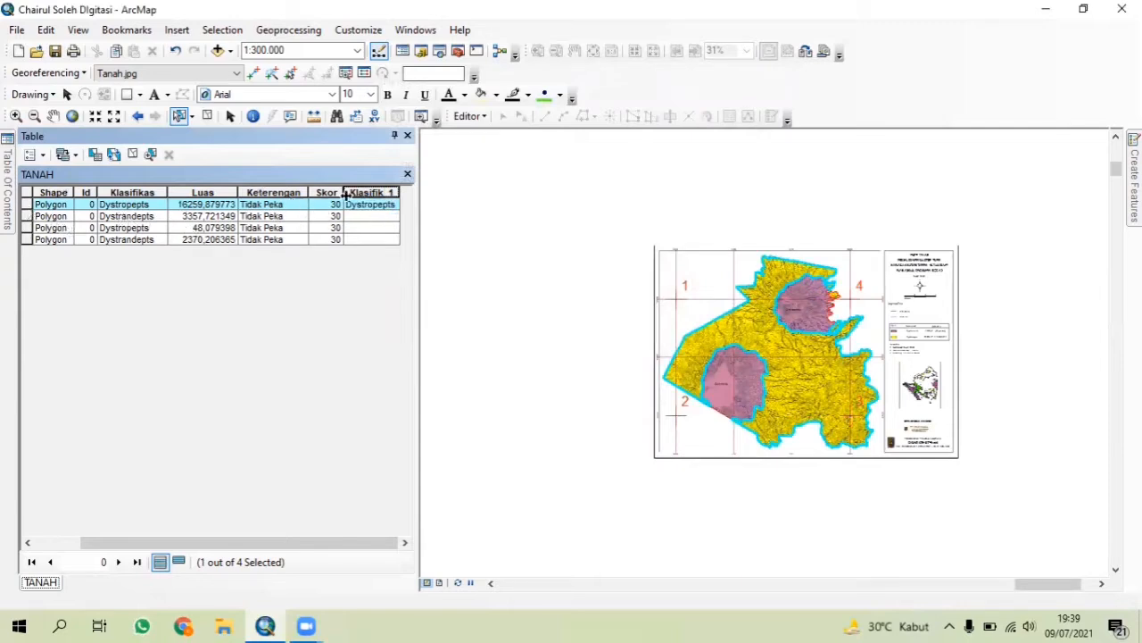
# Add a Double field named Luas with precision 5 to the TANAH table, accepting the automatic rename to Luas_1
pyautogui.click(45, 158)
pyautogui.moveTo(117, 335)
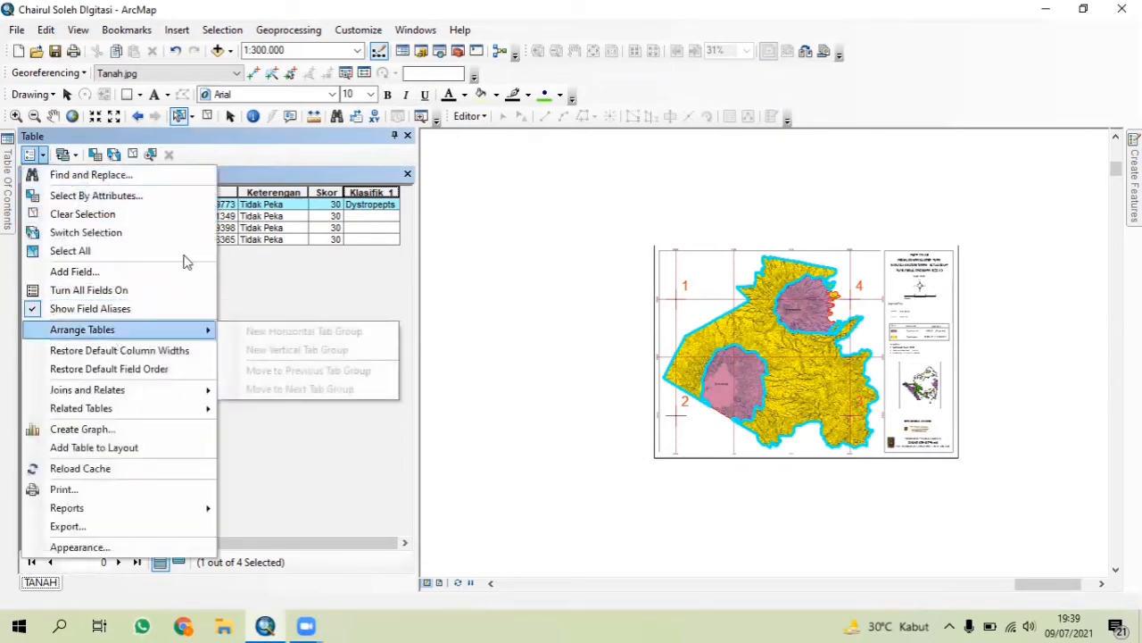
pyautogui.click(111, 271)
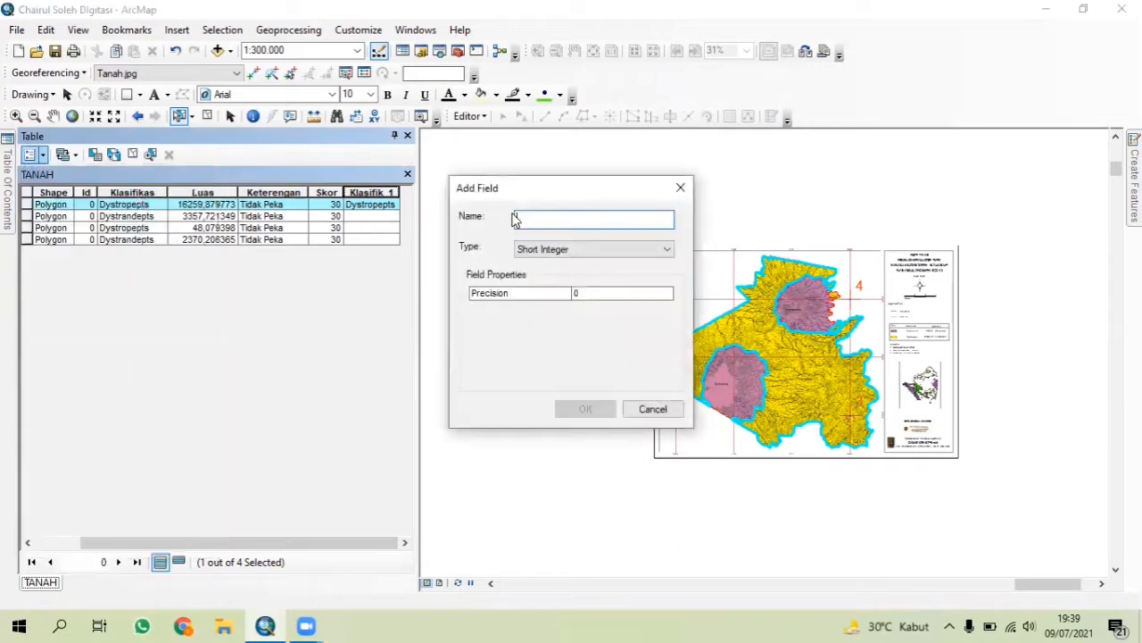
pyautogui.write('Luas')
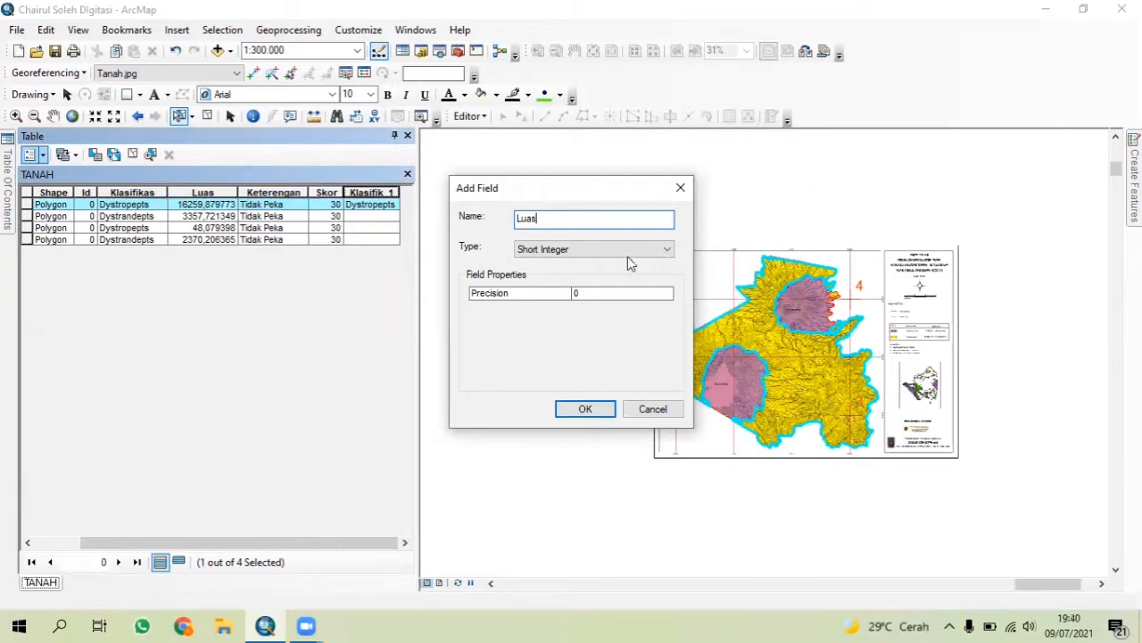
pyautogui.click(594, 253)
pyautogui.click(582, 301)
pyautogui.click(582, 294)
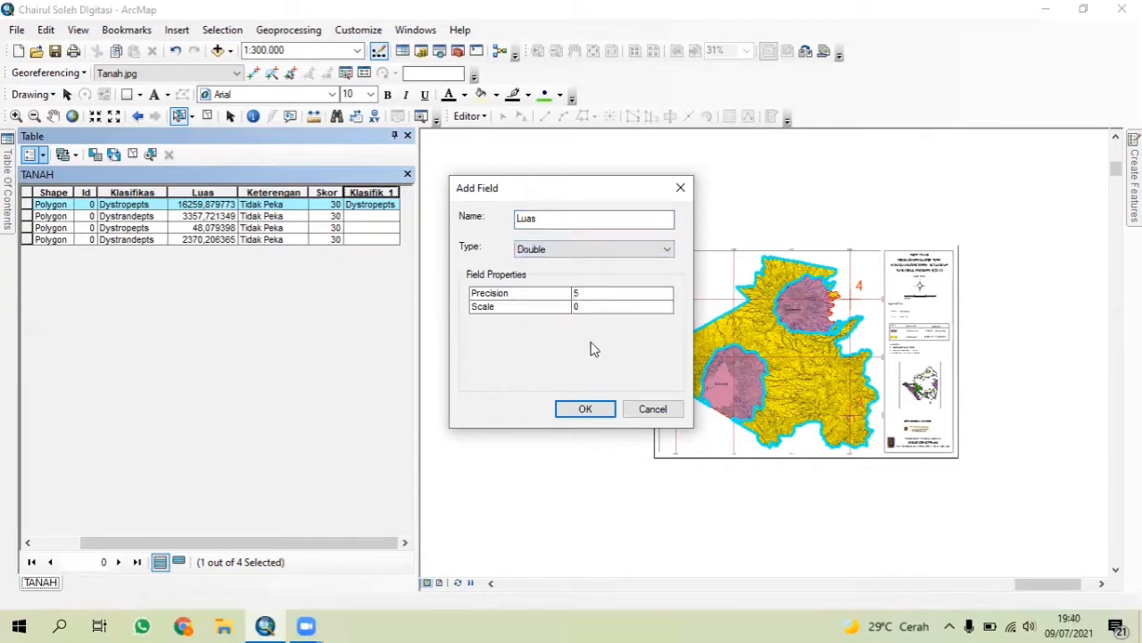
pyautogui.click(594, 308)
pyautogui.click(583, 411)
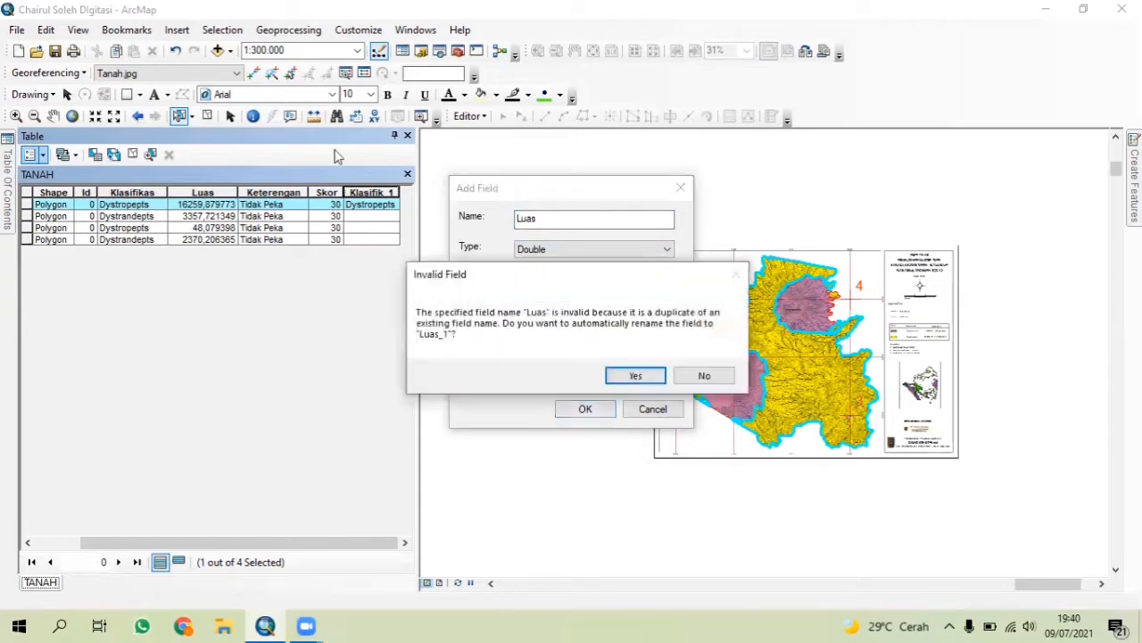
pyautogui.click(634, 376)
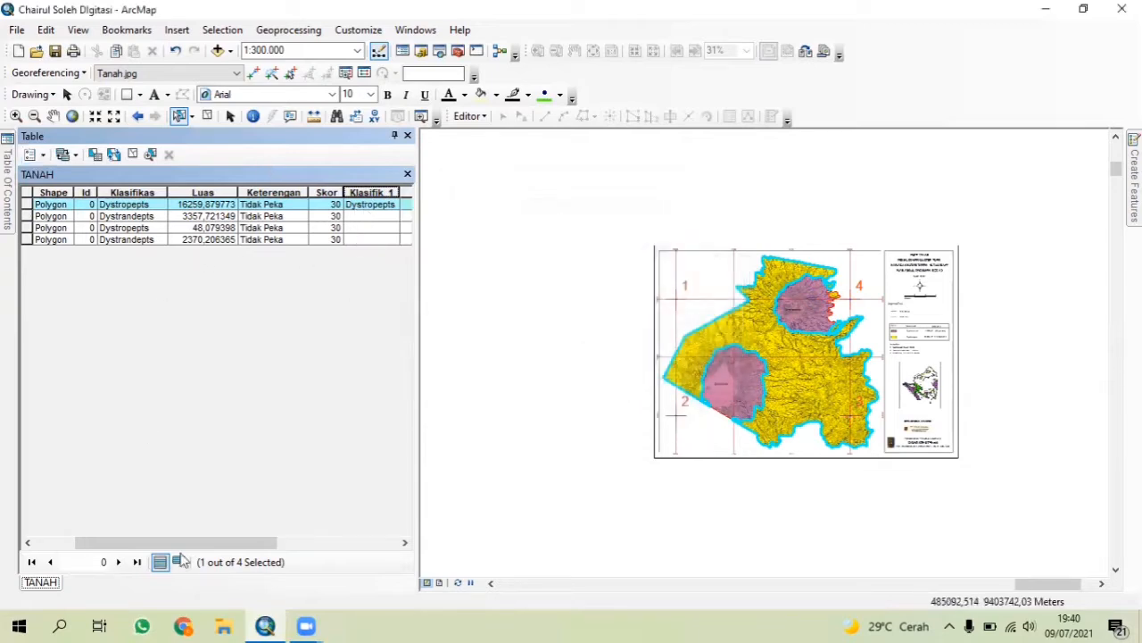
# Calculate the selected polygon's area in hectares into the Luas_1 field and narrow that column
pyautogui.moveTo(199, 542); pyautogui.dragTo(280, 546)
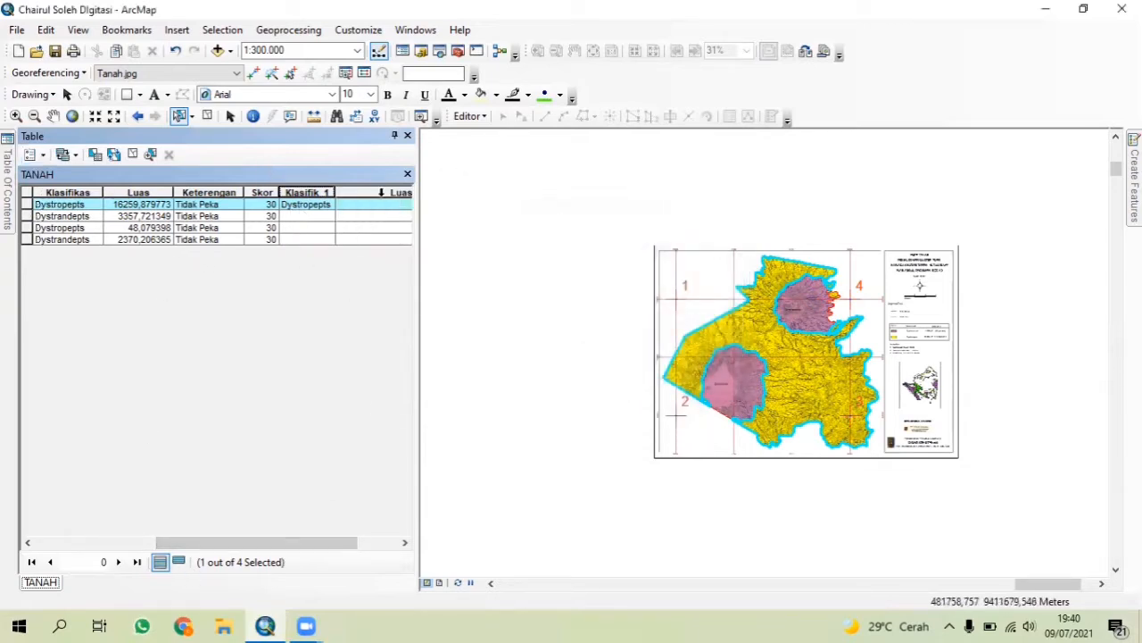
pyautogui.rightClick(381, 193)
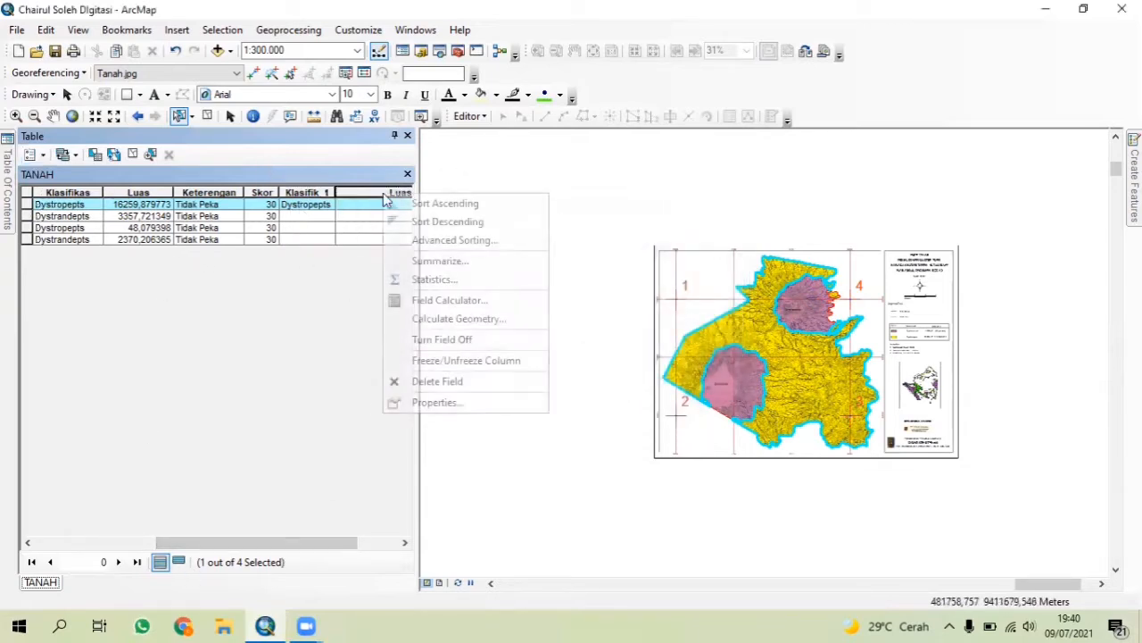
pyautogui.click(460, 321)
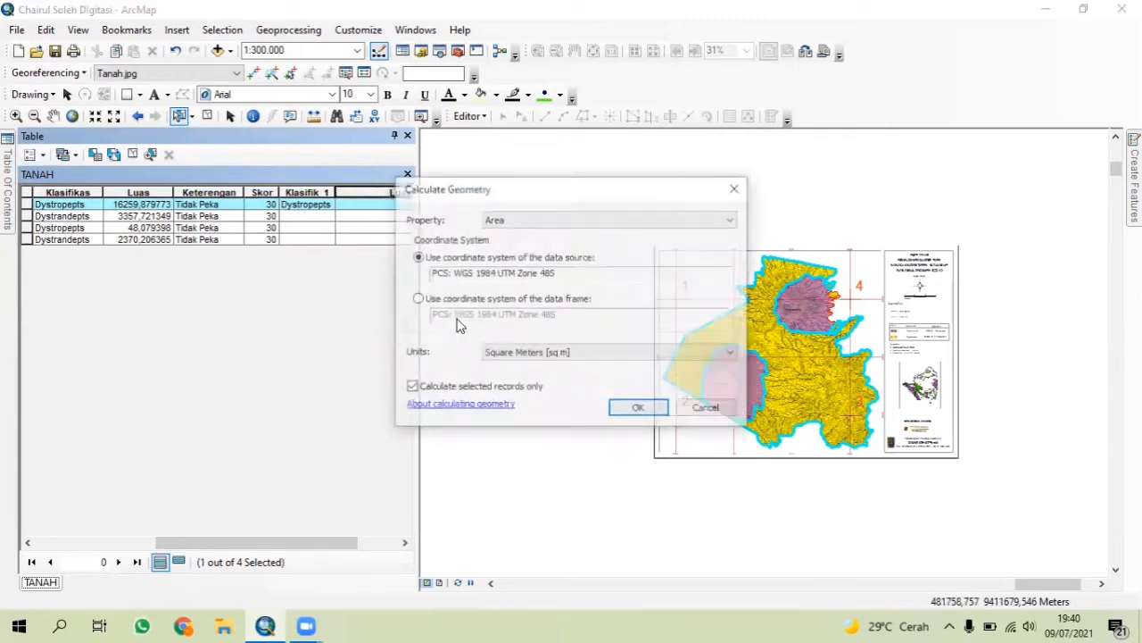
pyautogui.click(582, 353)
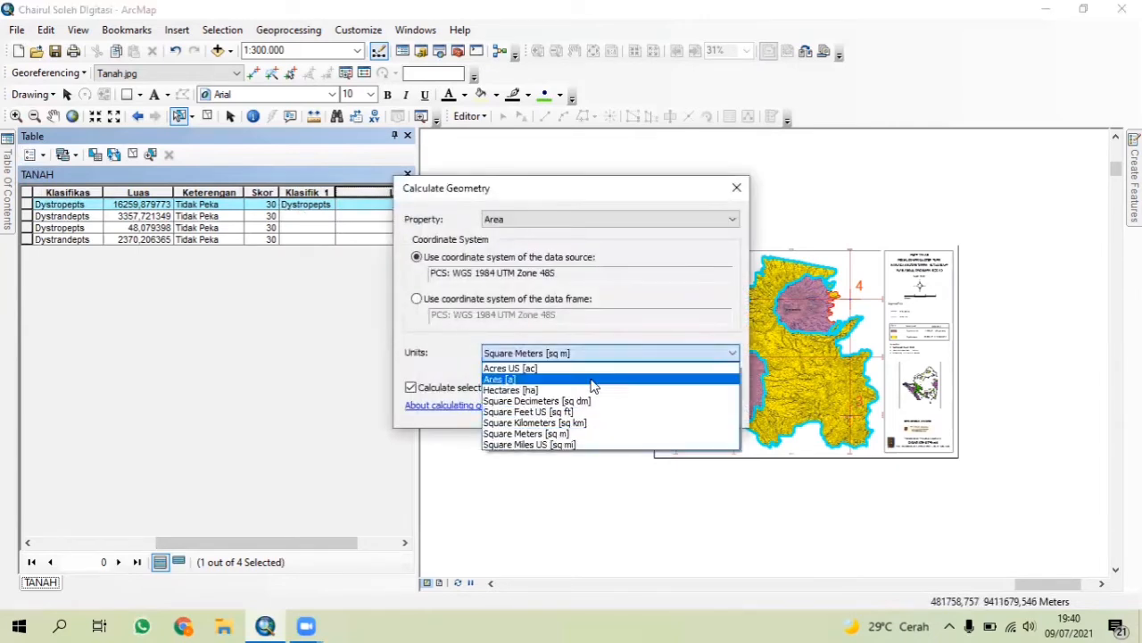
pyautogui.click(594, 390)
pyautogui.click(639, 409)
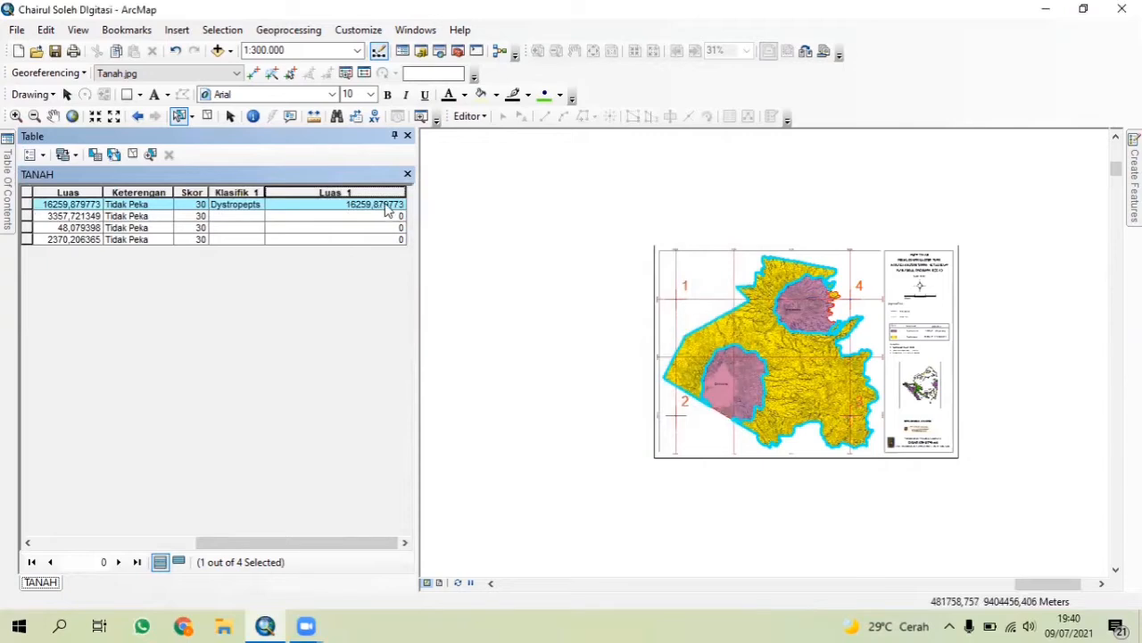
pyautogui.moveTo(406, 193); pyautogui.dragTo(307, 209)
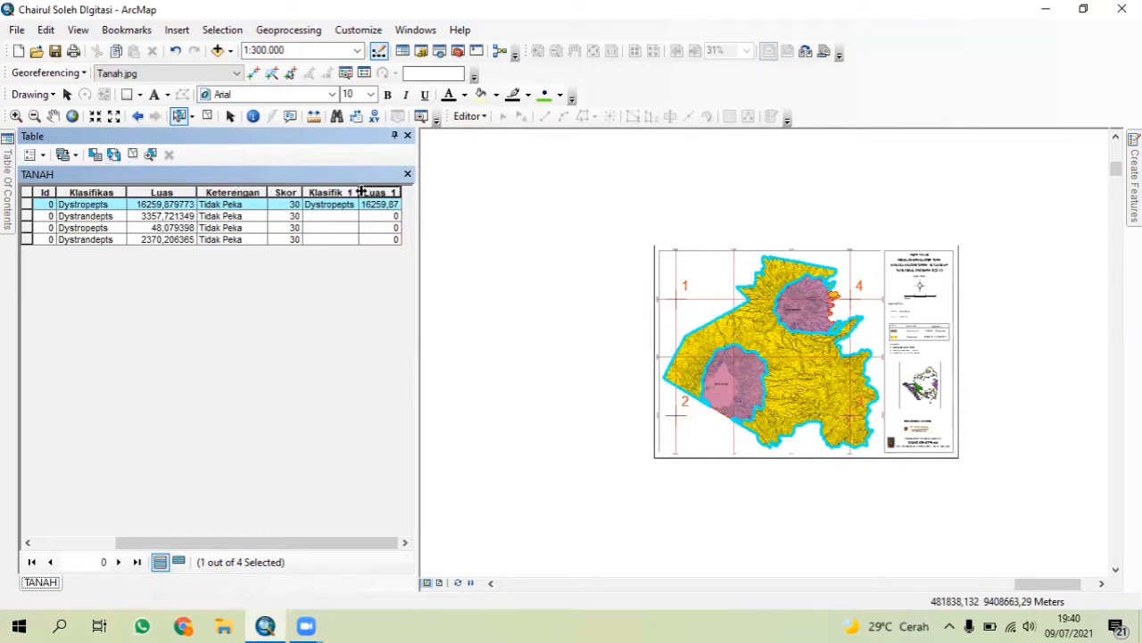
# Add a Text field named Keteangan with length 20 to the TANAH table
pyautogui.click(34, 155)
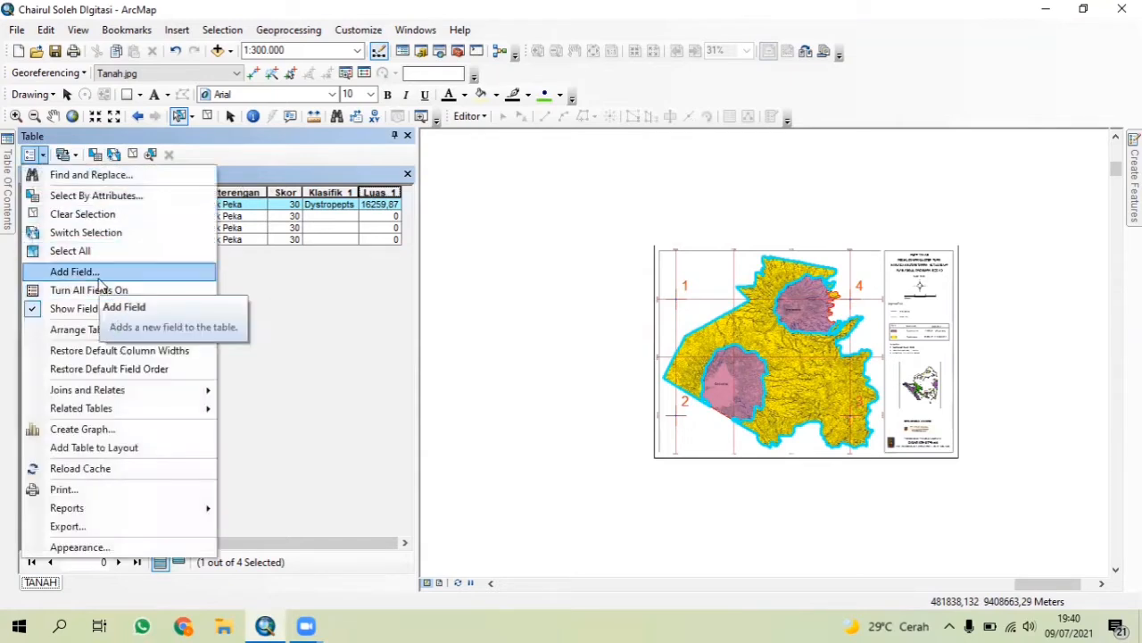
pyautogui.click(139, 271)
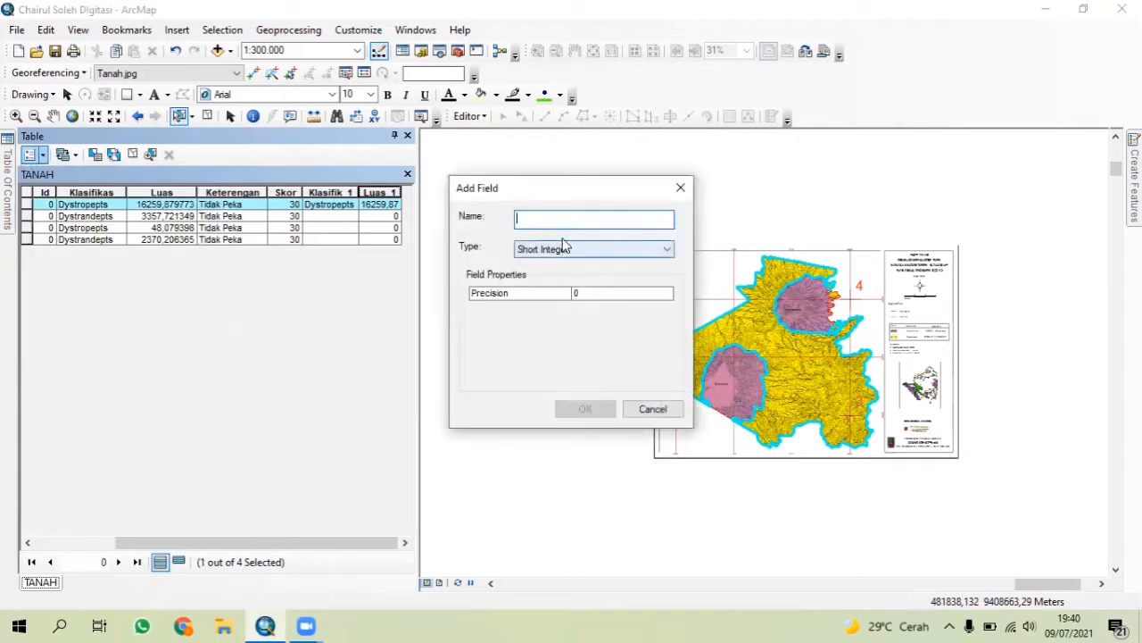
pyautogui.write('Ketel')
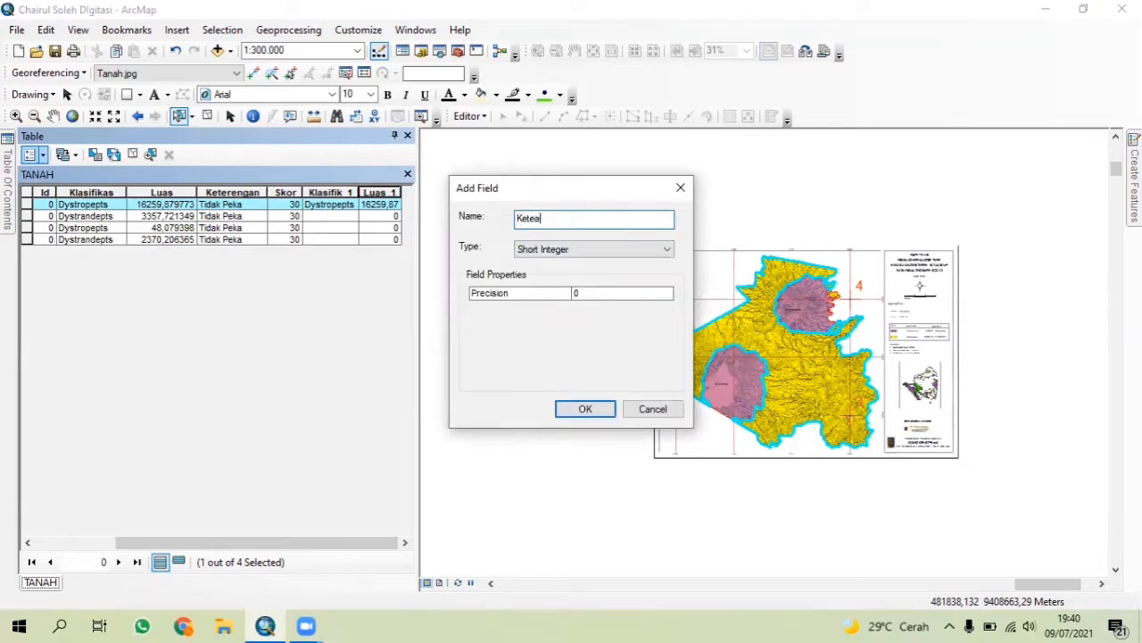
pyautogui.write('ngan')
pyautogui.click(642, 250)
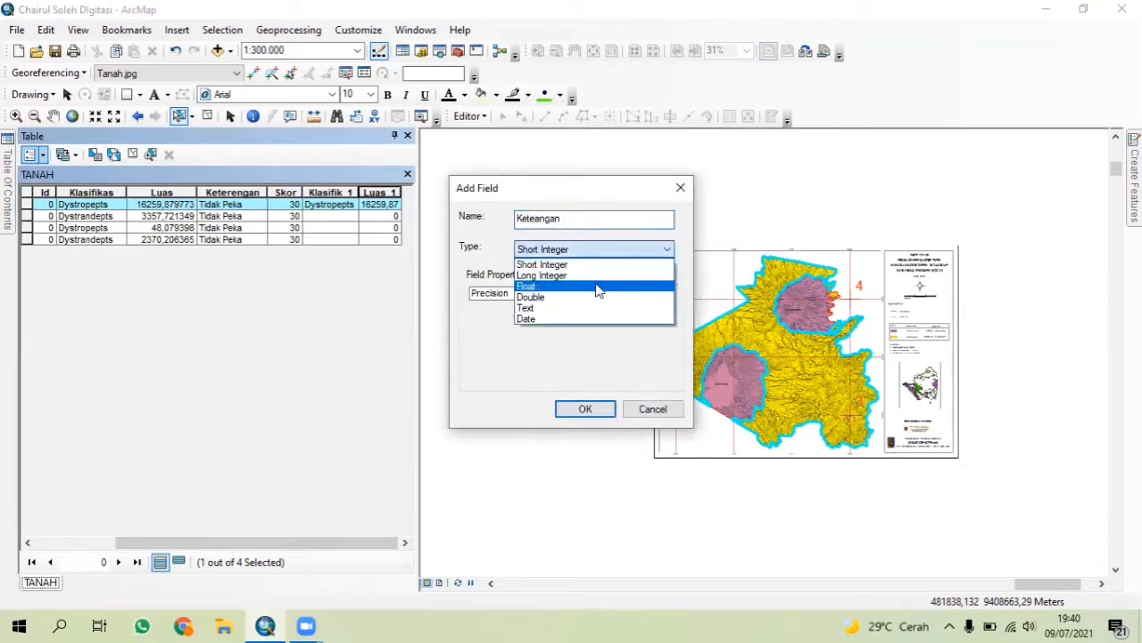
pyautogui.click(599, 308)
pyautogui.click(601, 291)
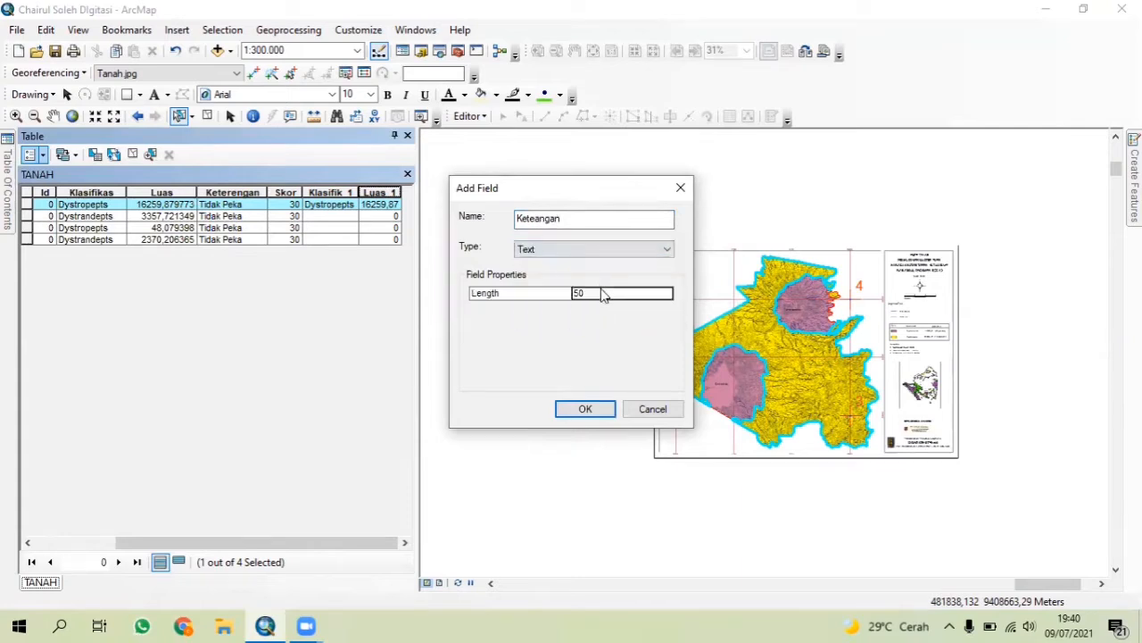
pyautogui.doubleClick(601, 291)
pyautogui.press('BackSpace')
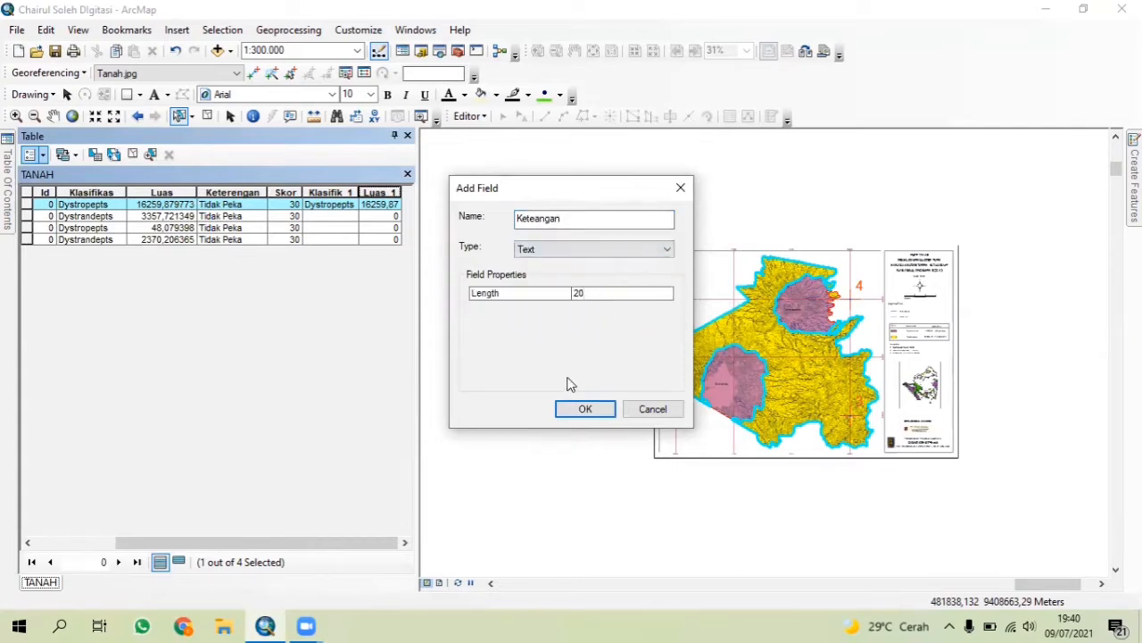
pyautogui.click(589, 409)
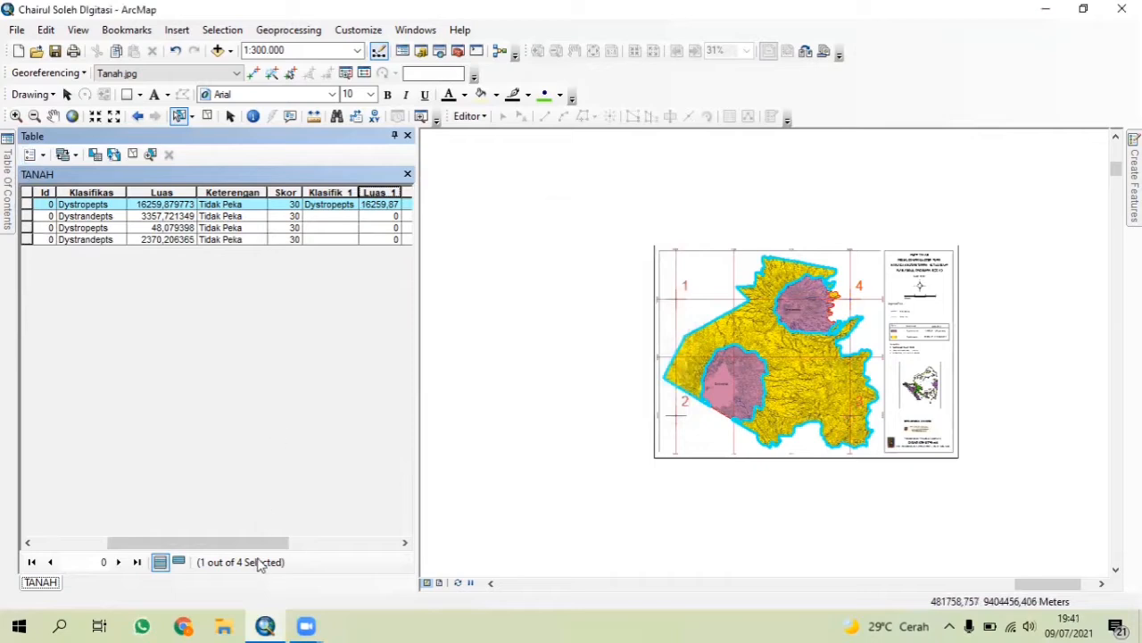
# Fill the selected record's Keteangan field with "Tidak Peka" using the Field Calculator with the String type, and narrow the column
pyautogui.moveTo(255, 544); pyautogui.dragTo(378, 544)
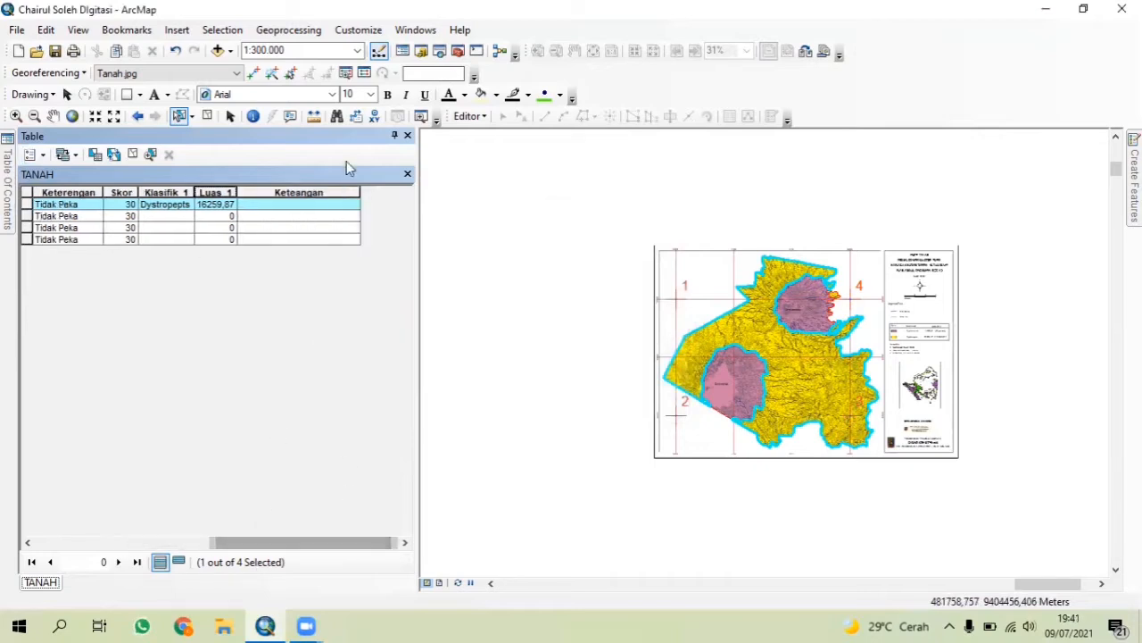
pyautogui.rightClick(328, 193)
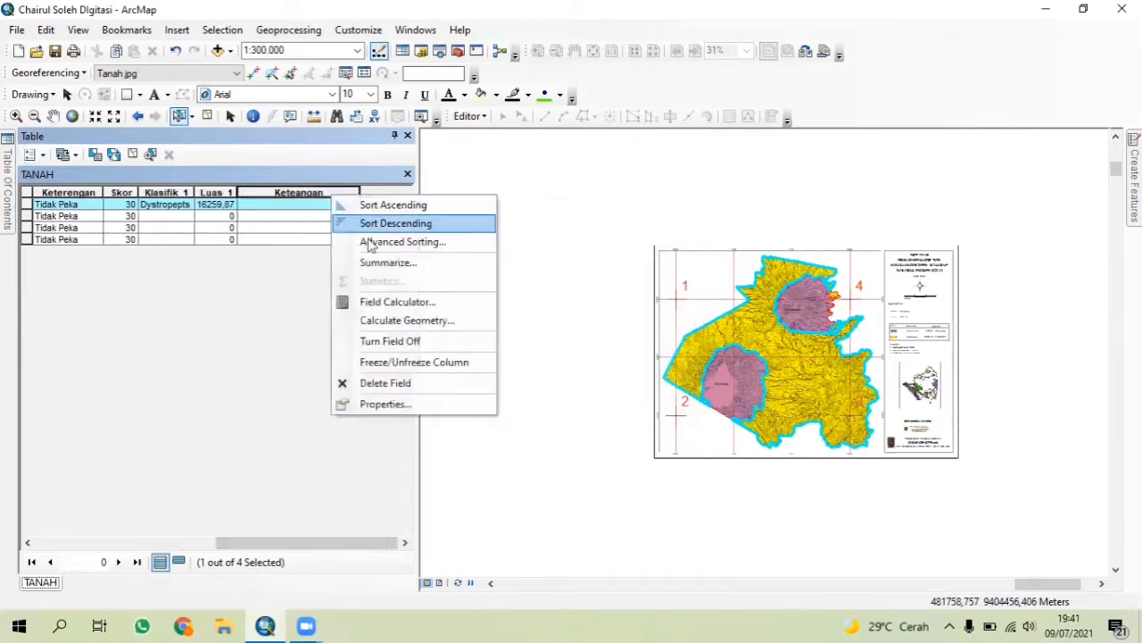
pyautogui.click(397, 302)
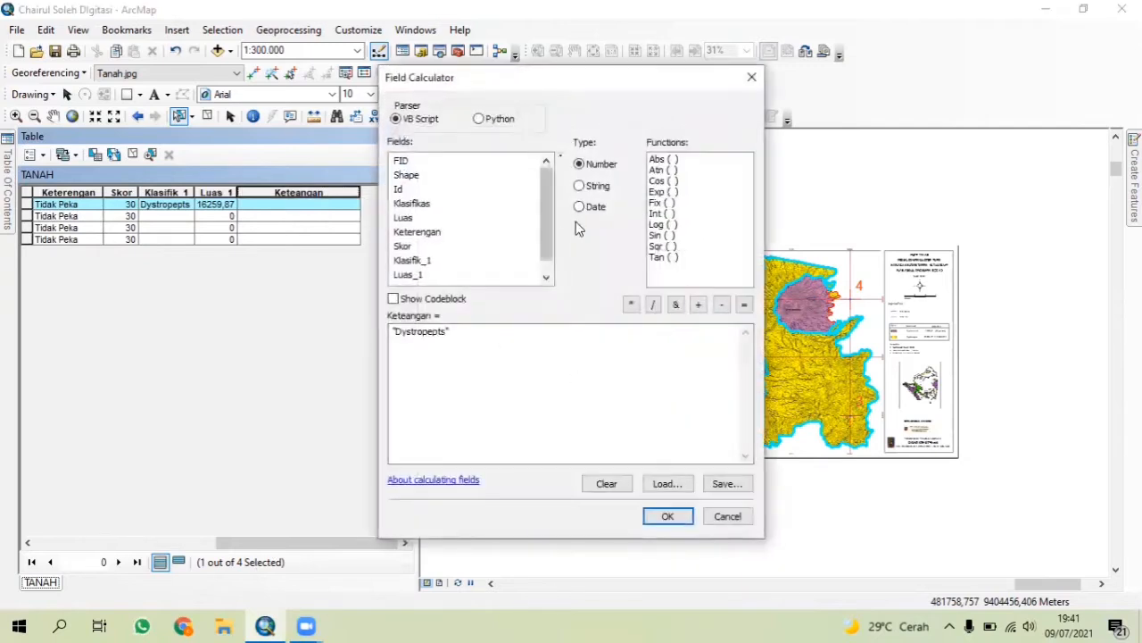
pyautogui.click(579, 185)
pyautogui.moveTo(456, 332); pyautogui.dragTo(371, 333)
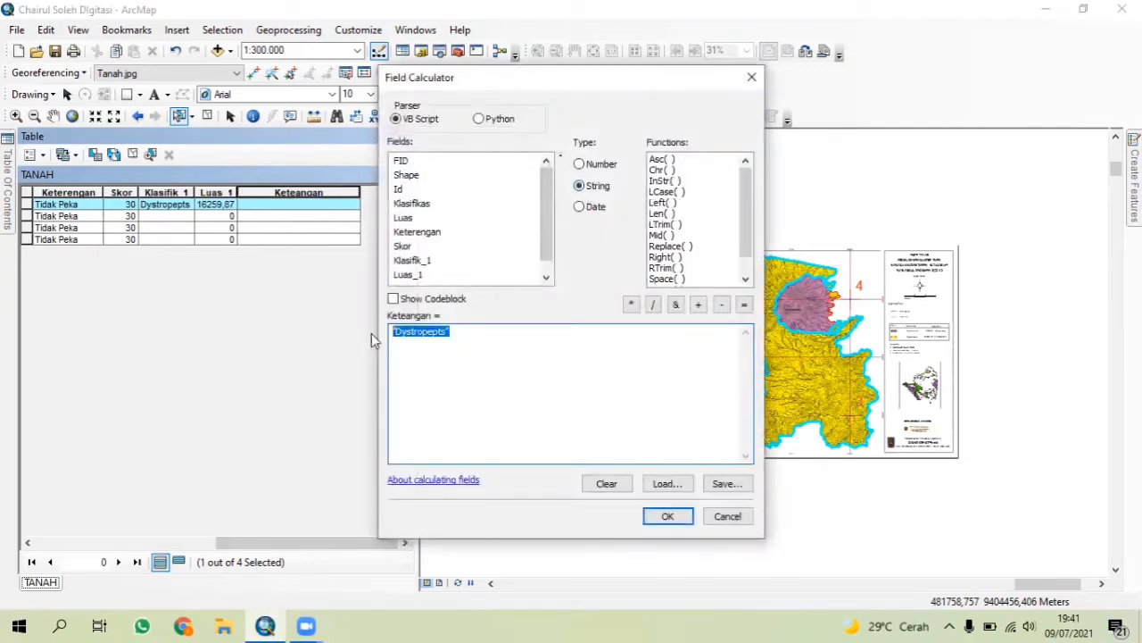
pyautogui.press('BackSpace')
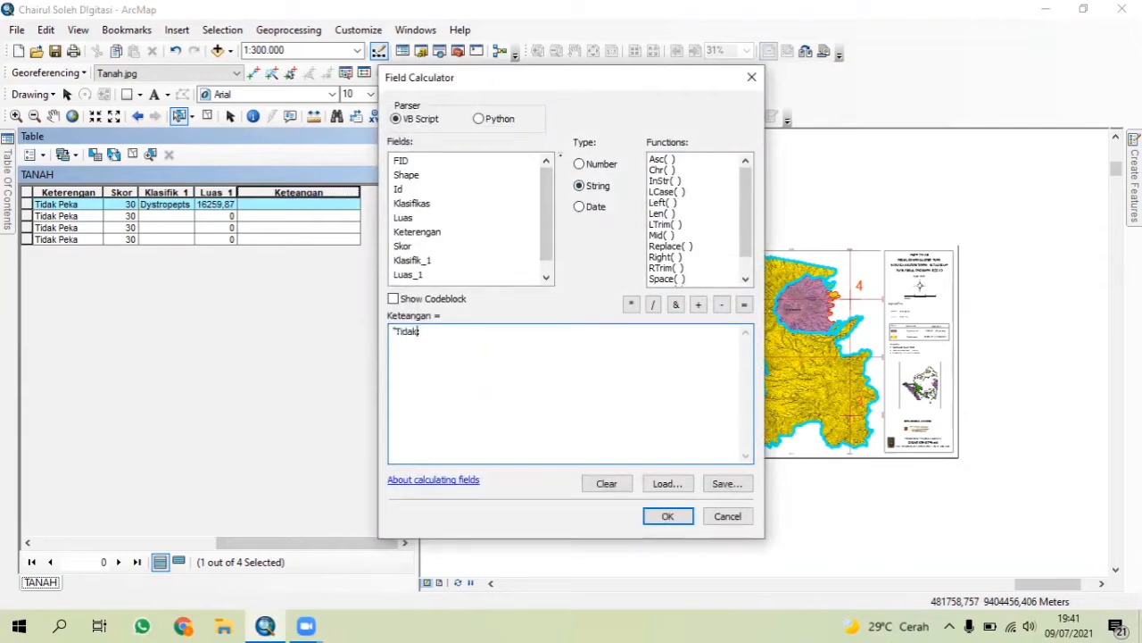
pyautogui.write('"Tidak Peka"')
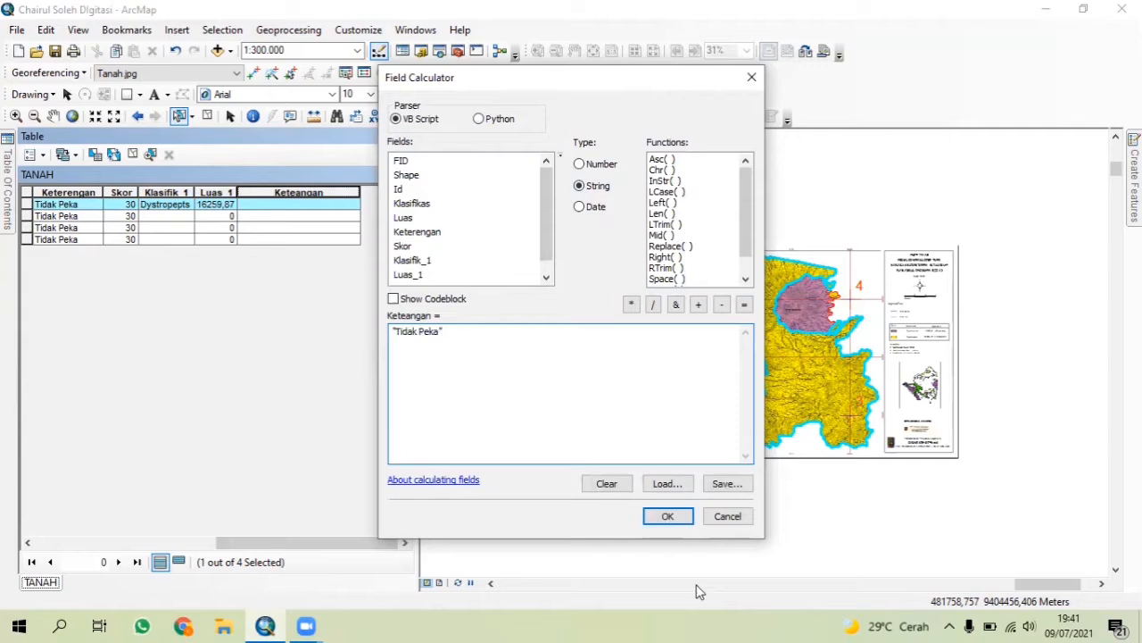
pyautogui.click(667, 516)
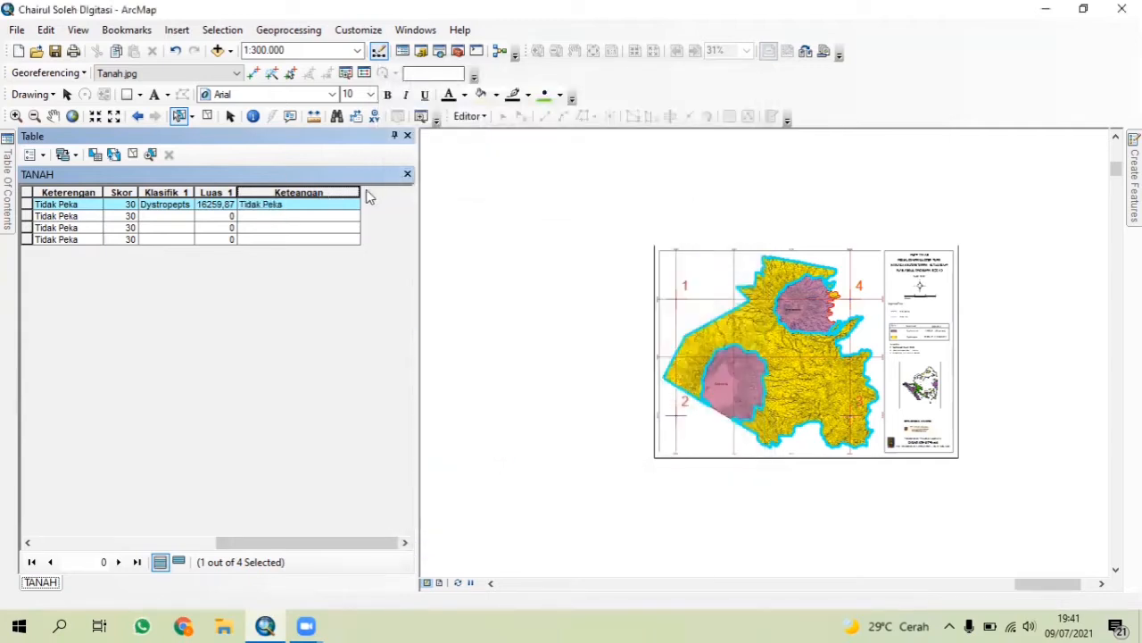
pyautogui.moveTo(357, 195); pyautogui.dragTo(290, 228)
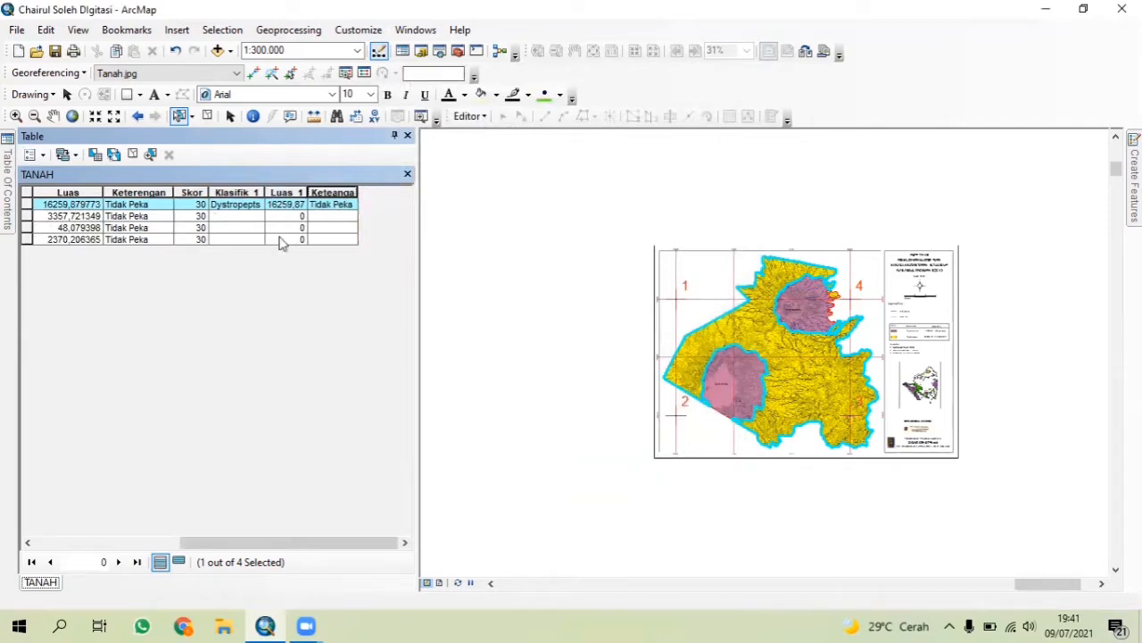
# Add a Double field named Skor to the TANAH table, accepting the automatic rename to Skor_1
pyautogui.click(36, 155)
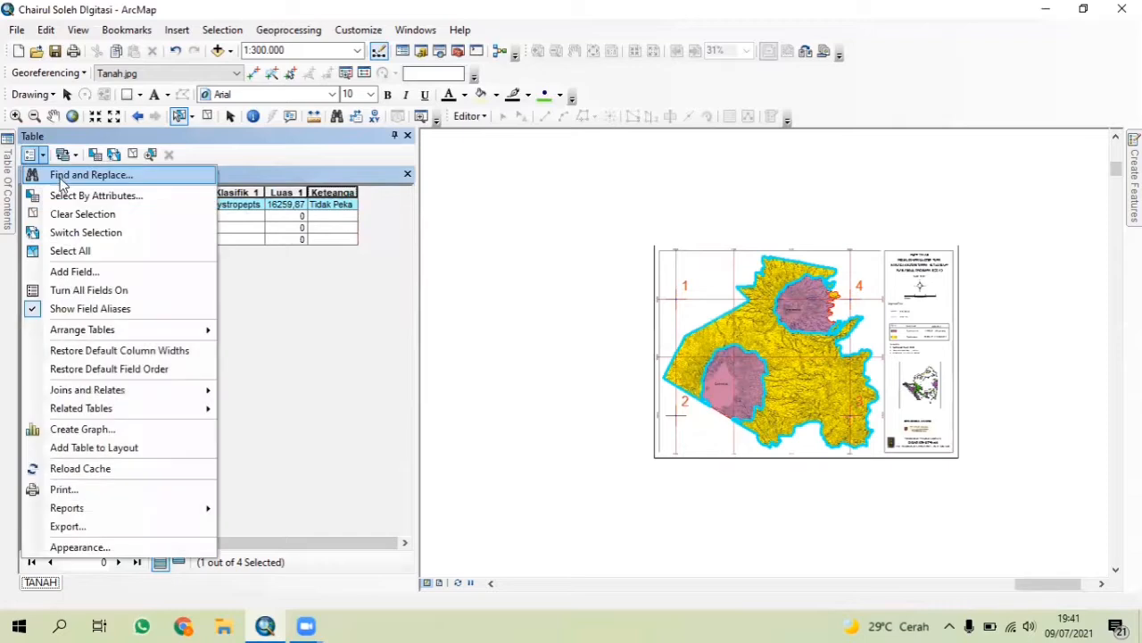
pyautogui.click(95, 280)
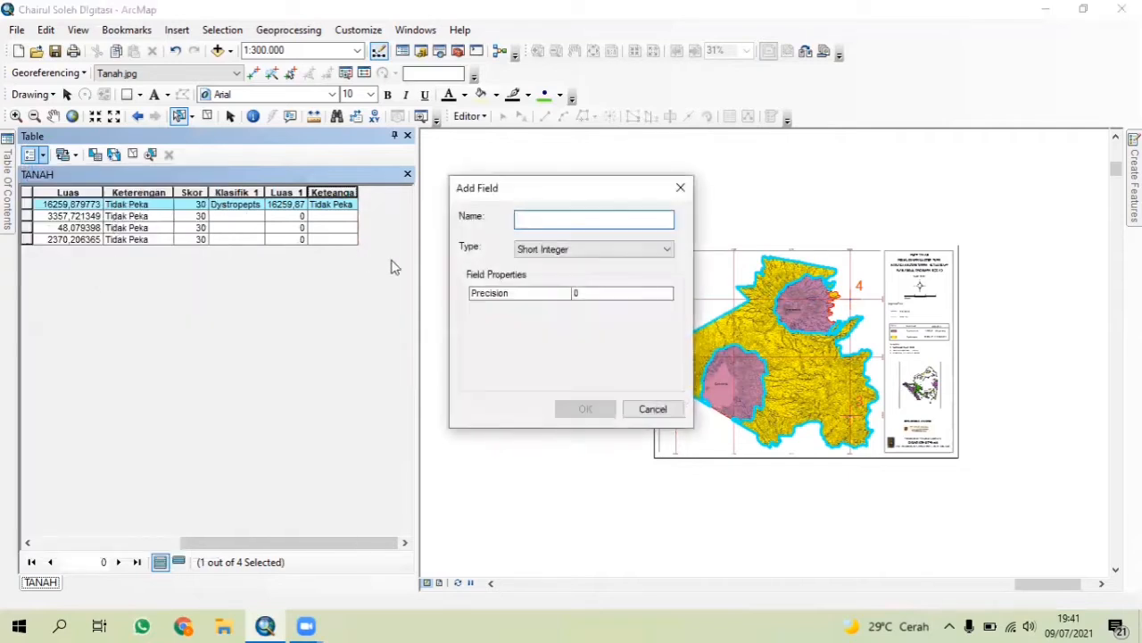
pyautogui.write('Skor')
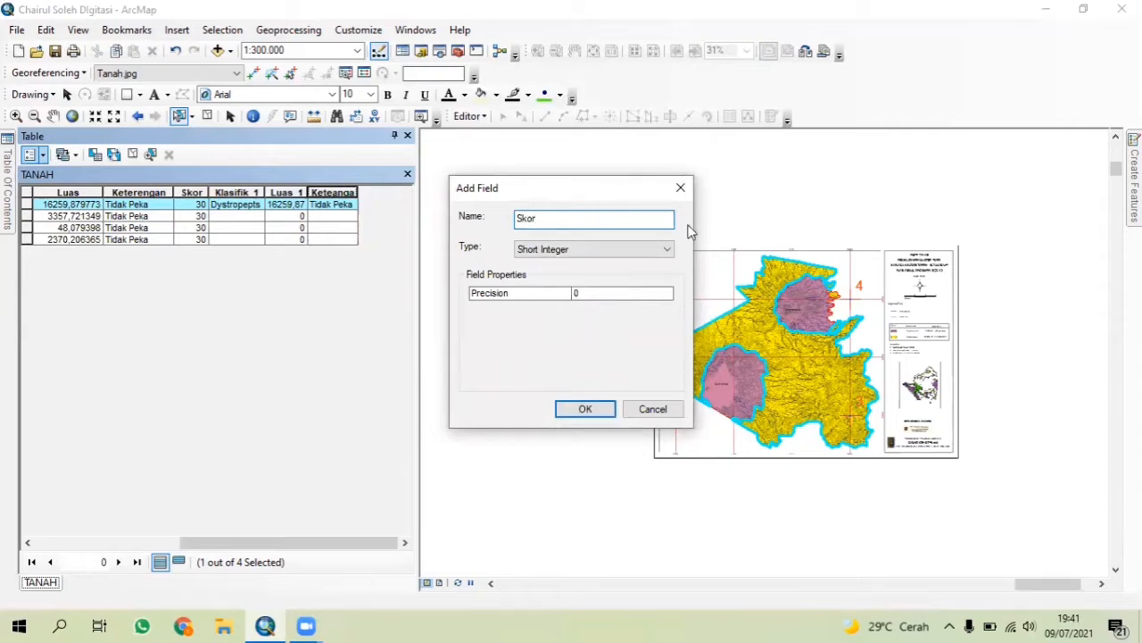
pyautogui.click(623, 251)
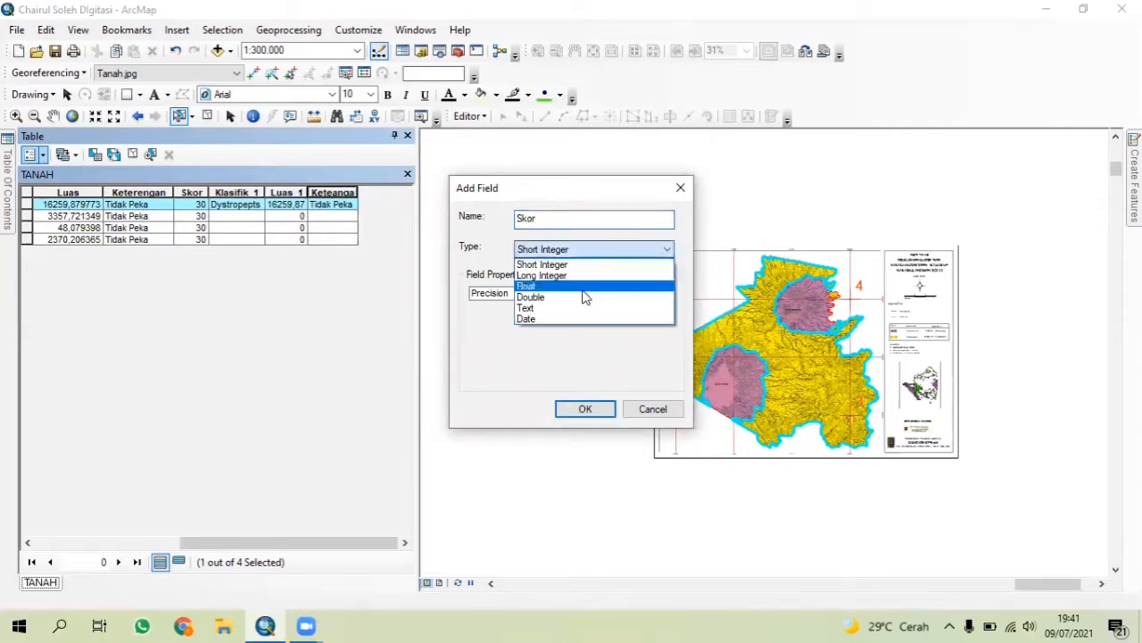
pyautogui.click(581, 297)
pyautogui.write('0')
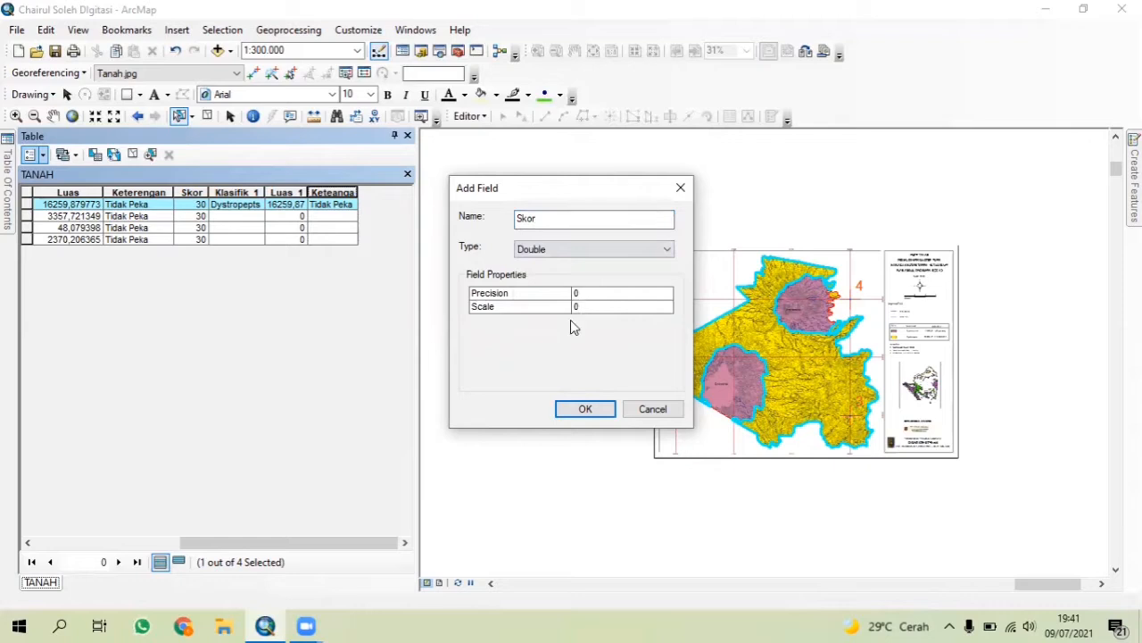
pyautogui.click(589, 410)
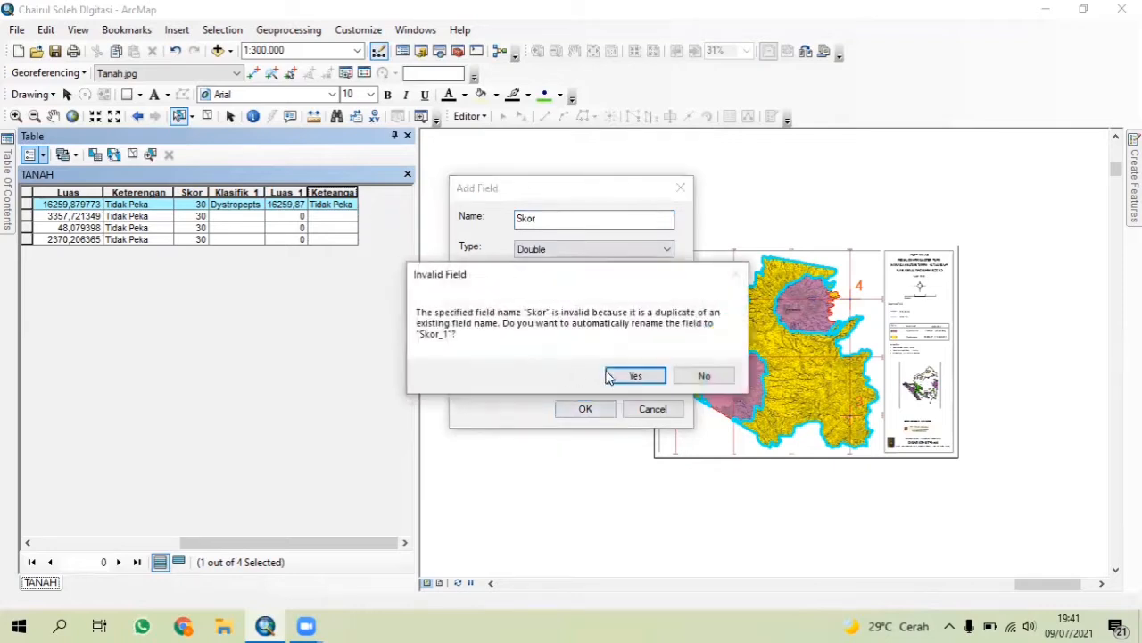
pyautogui.click(607, 376)
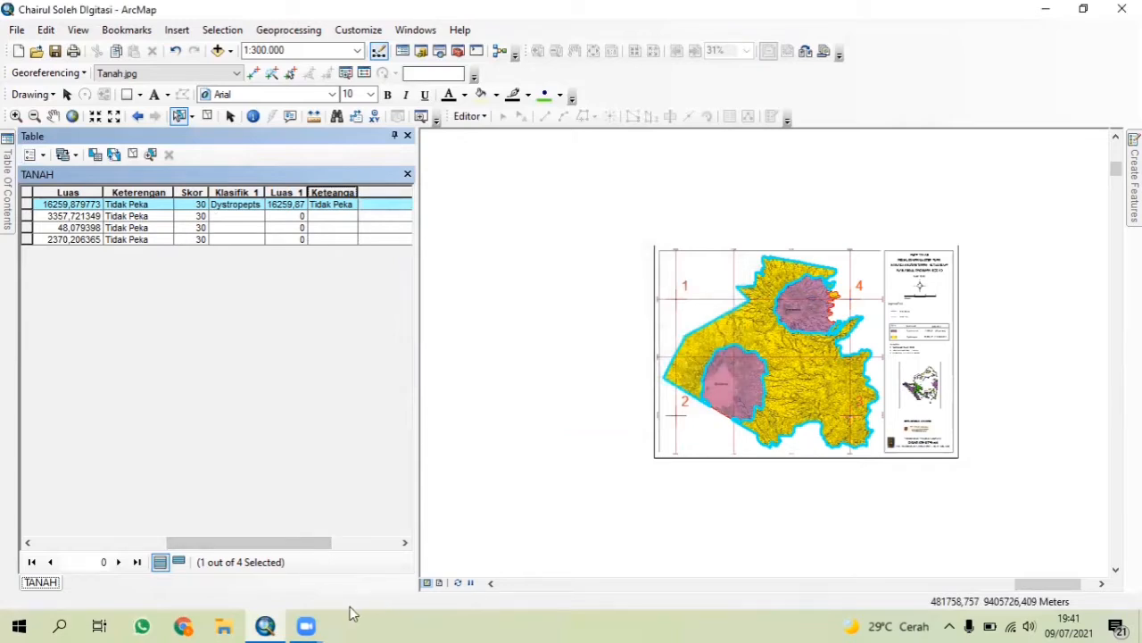
# Fill the selected record's Skor_1 field with 30 using the Field Calculator
pyautogui.moveTo(305, 537); pyautogui.dragTo(387, 543)
pyautogui.rightClick(315, 192)
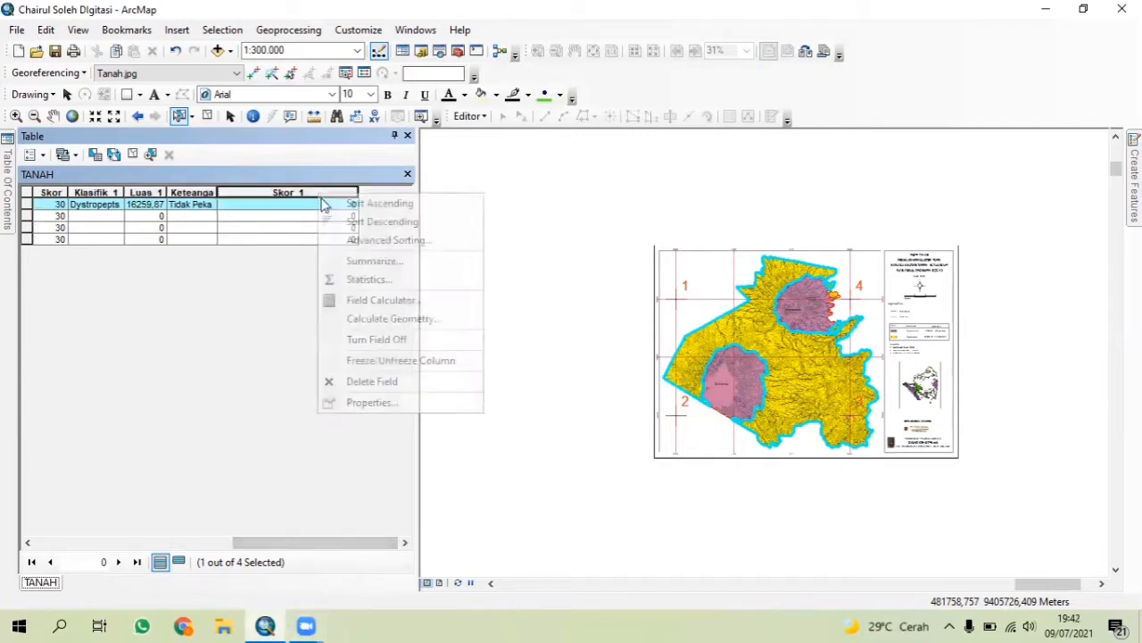
pyautogui.click(426, 298)
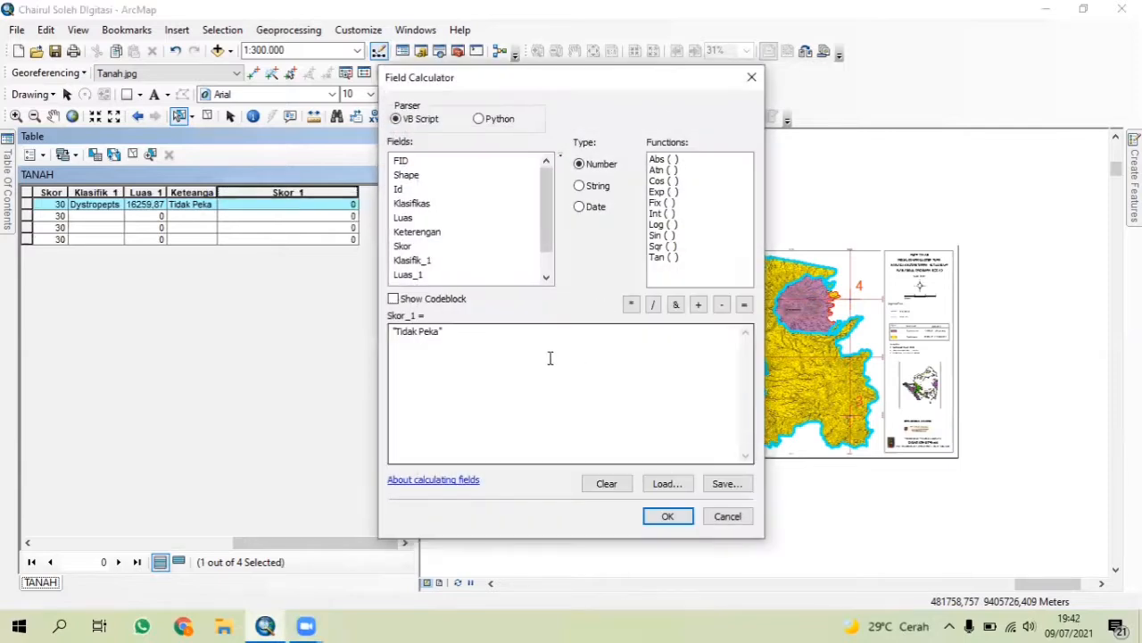
pyautogui.moveTo(440, 332); pyautogui.dragTo(402, 346)
pyautogui.press('BackSpace')
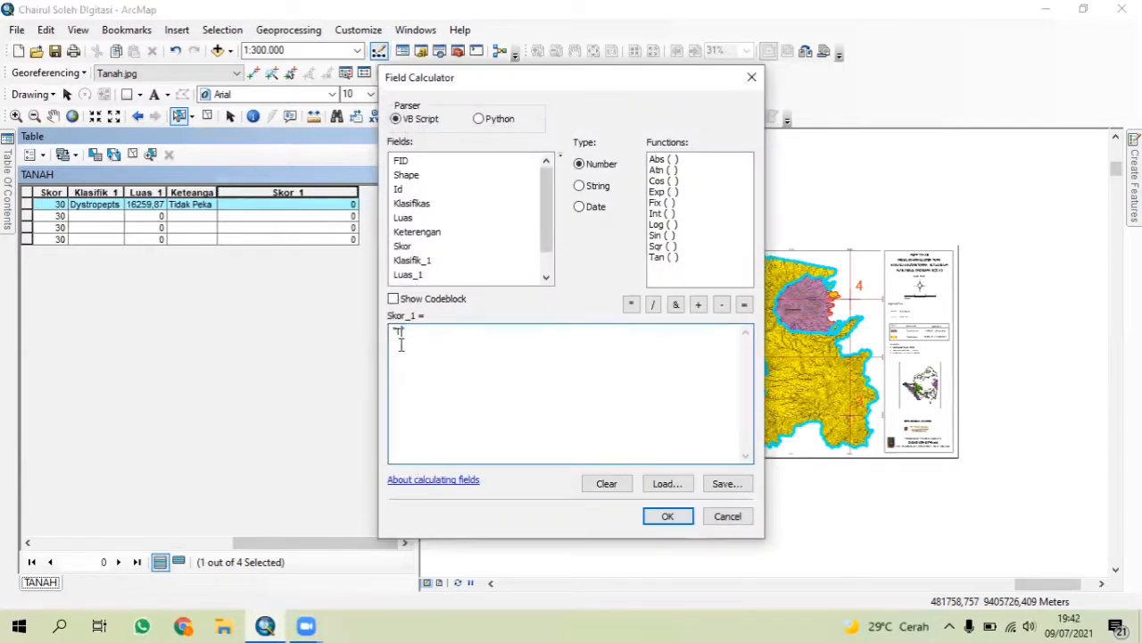
pyautogui.write('30')
pyautogui.click(669, 518)
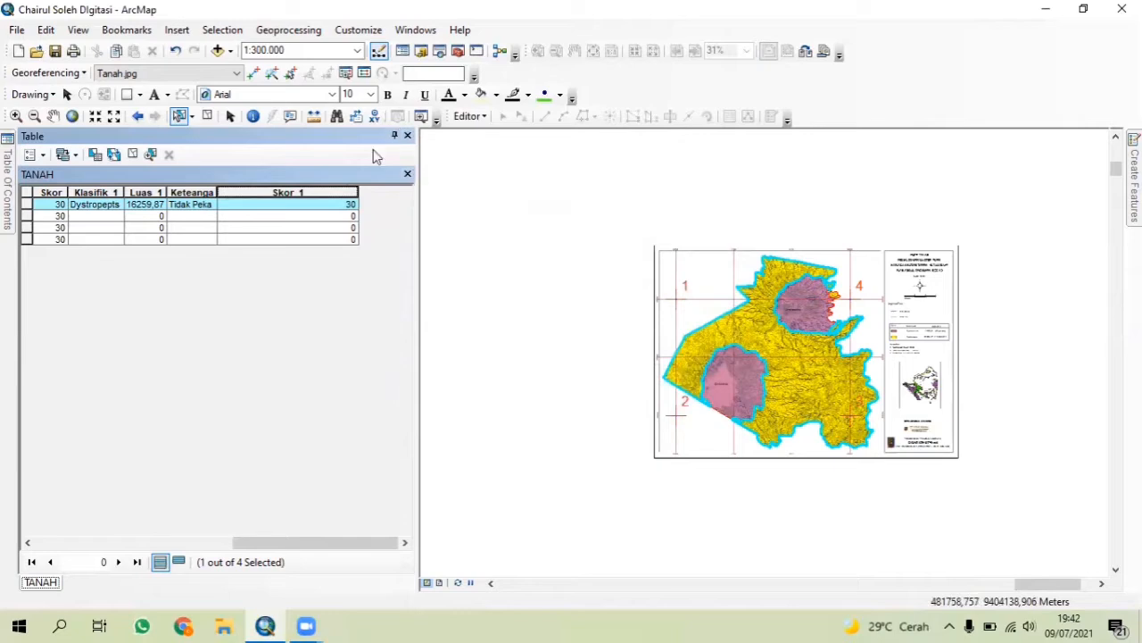
# Delete the Skor_1 field from the TANAH table
pyautogui.rightClick(342, 192)
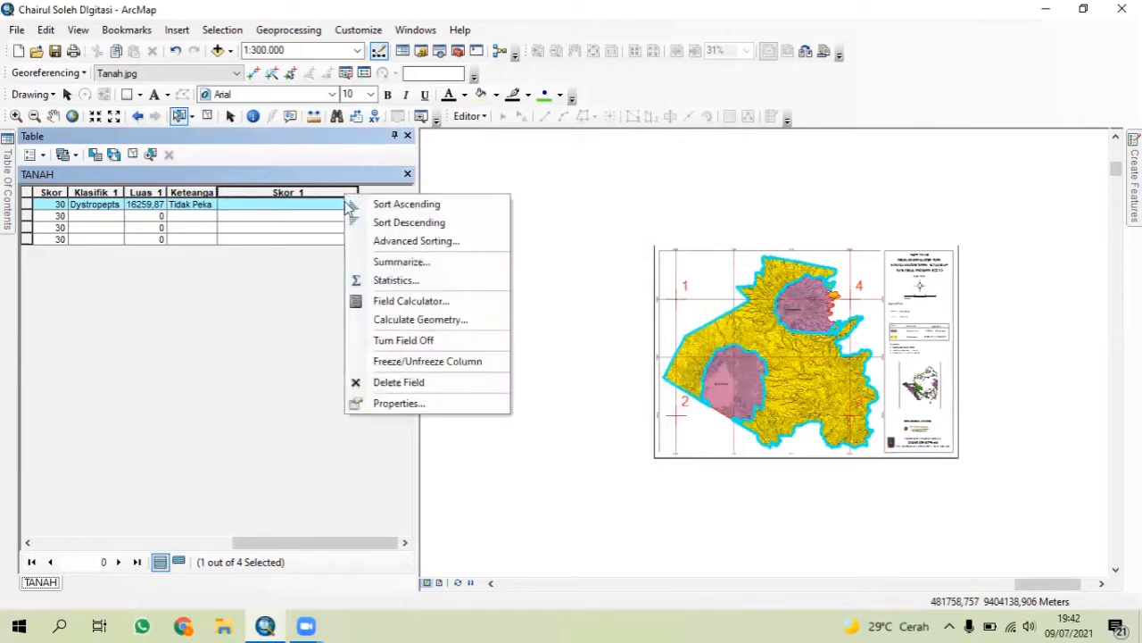
pyautogui.click(400, 382)
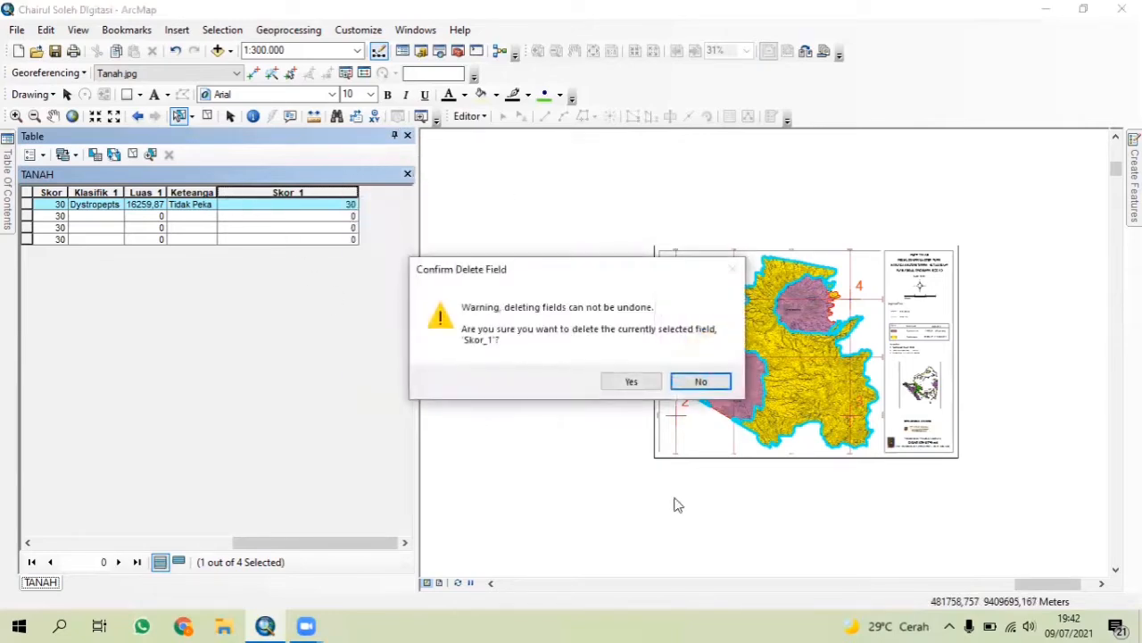
pyautogui.click(630, 381)
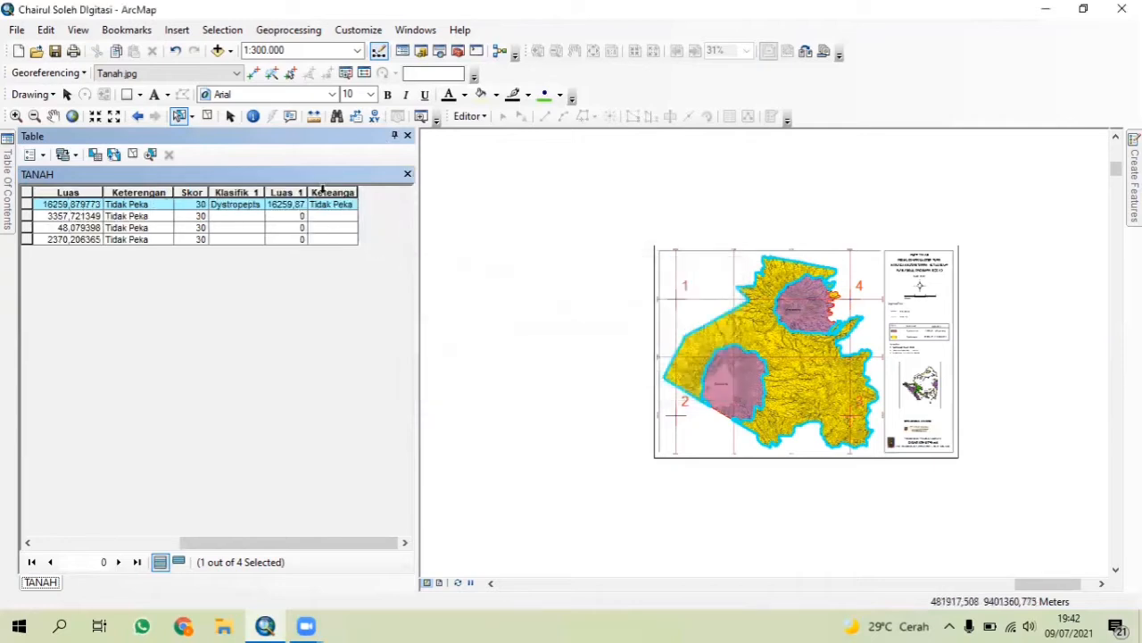
pyautogui.rightClick(325, 191)
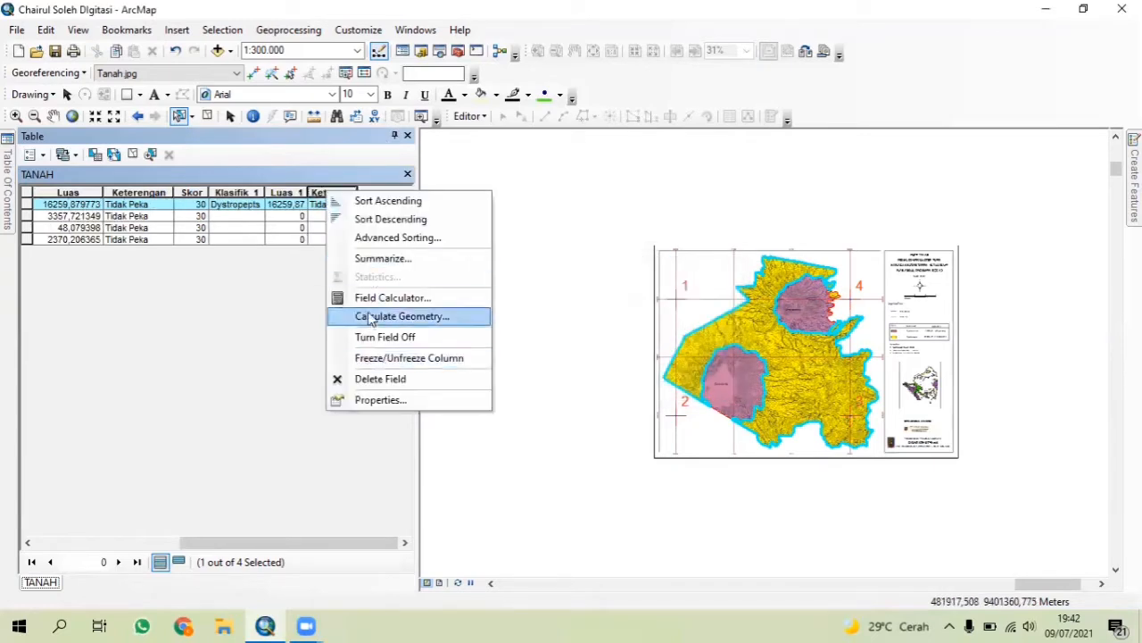
pyautogui.click(304, 385)
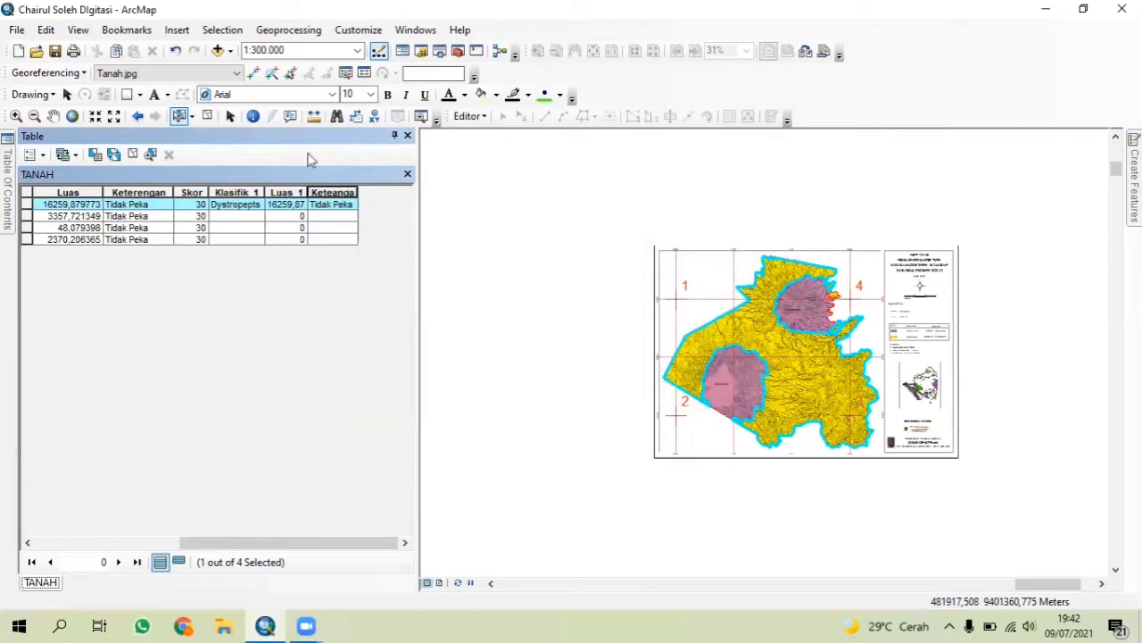
# Undo the polygon selection and set the reopened TANAH attribute table to auto-hide
pyautogui.click(172, 55)
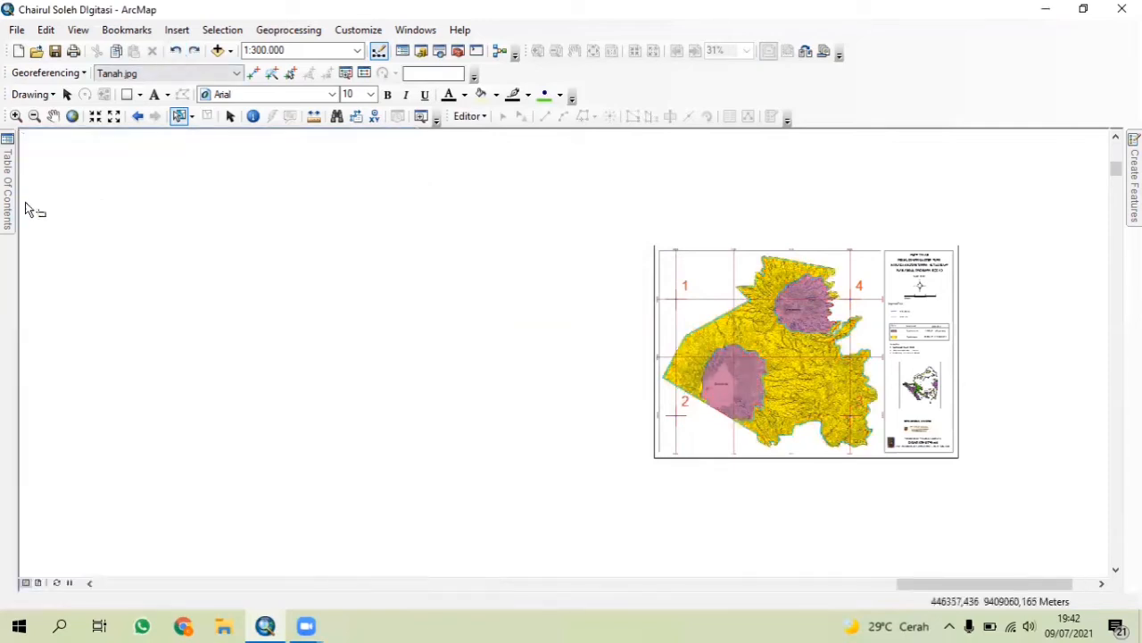
pyautogui.moveTo(15, 207)
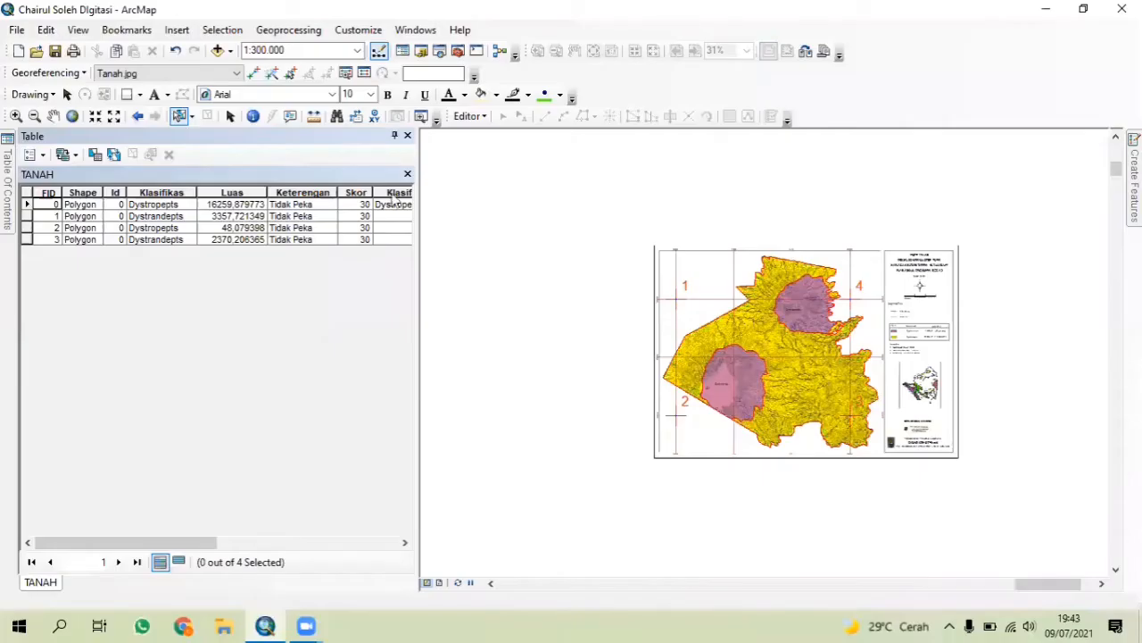
pyautogui.click(394, 135)
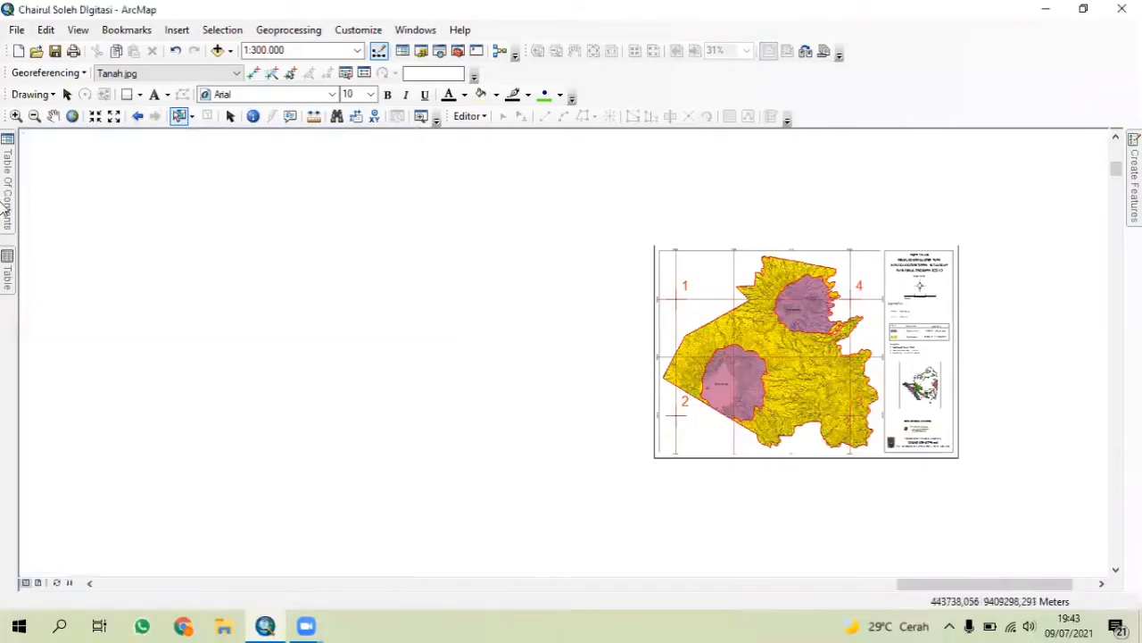
# Open the TANAH layer's properties and set its symbology to unique-value categories
pyautogui.moveTo(7, 207)
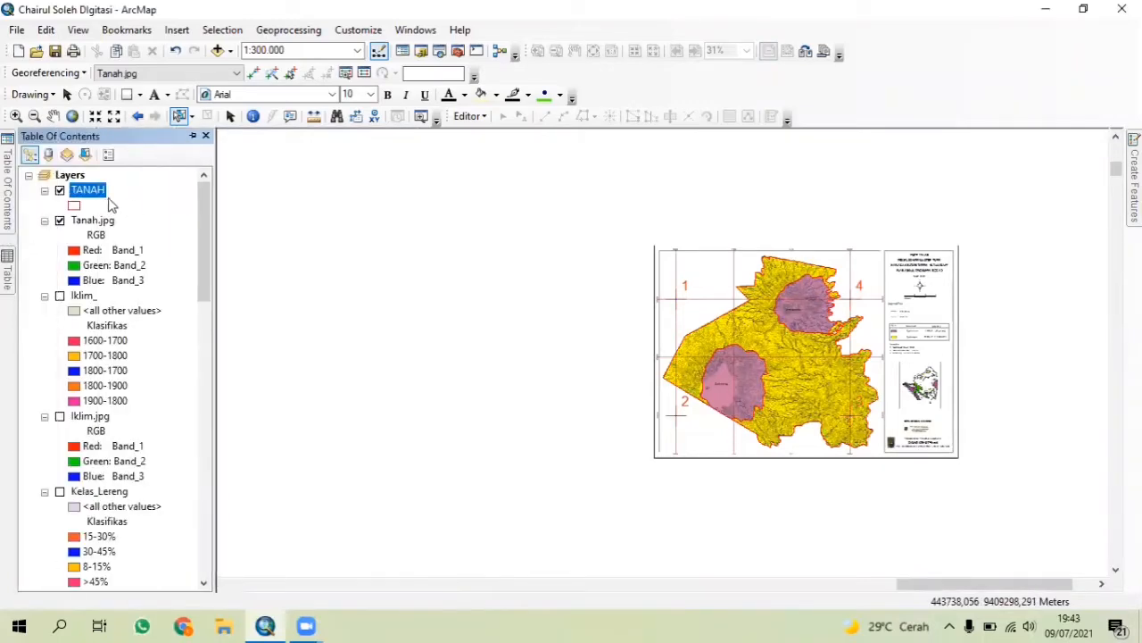
pyautogui.rightClick(95, 191)
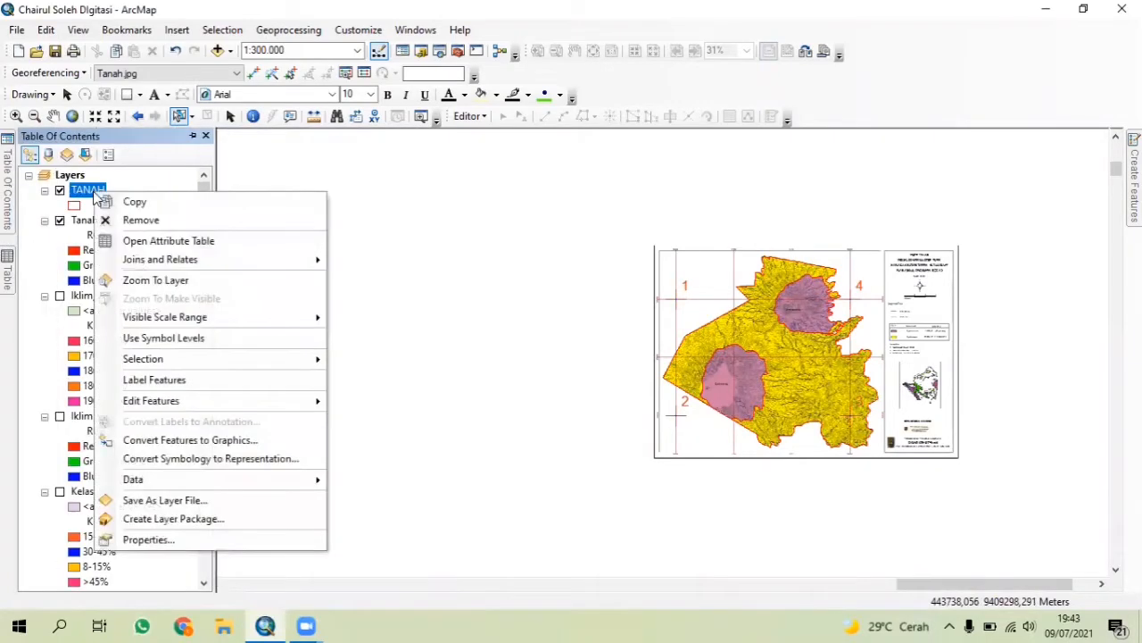
pyautogui.click(130, 541)
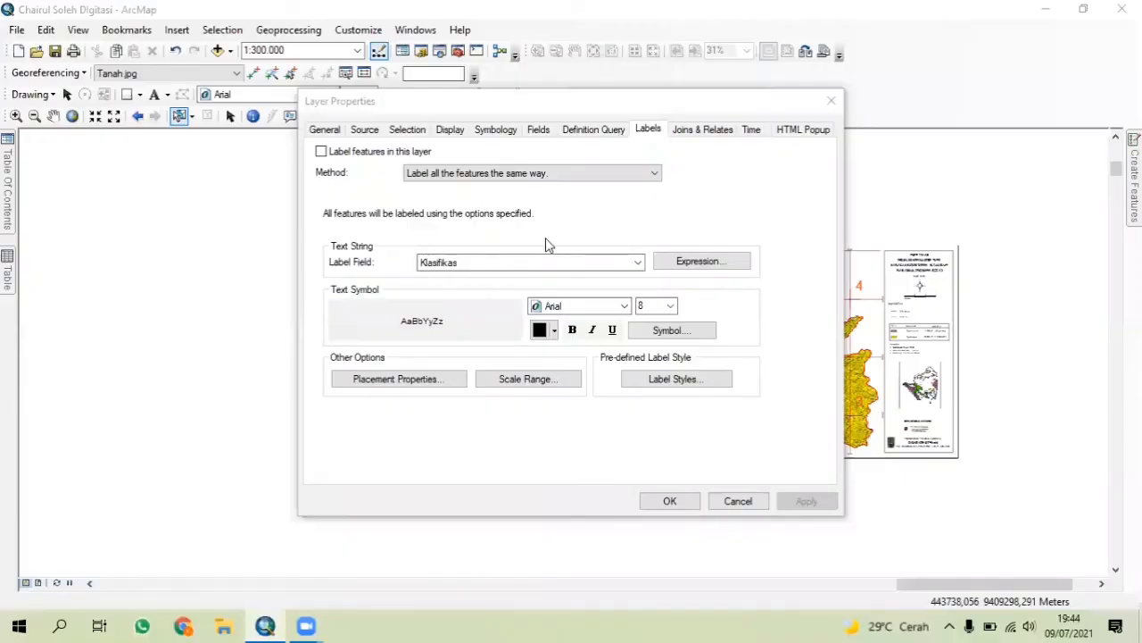
pyautogui.click(507, 132)
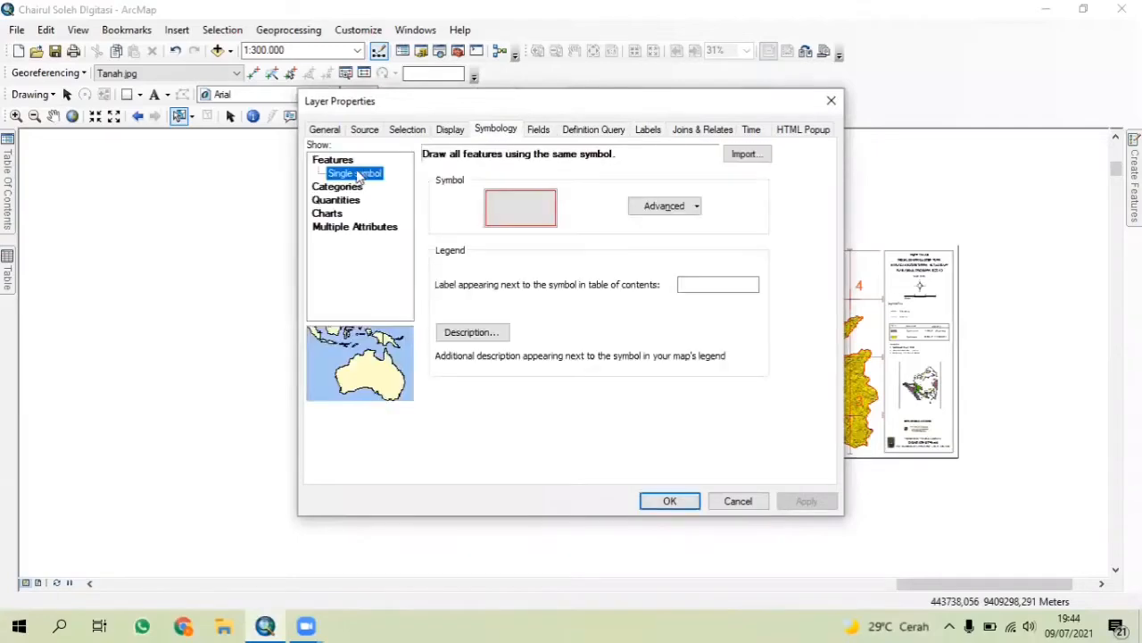
pyautogui.click(348, 188)
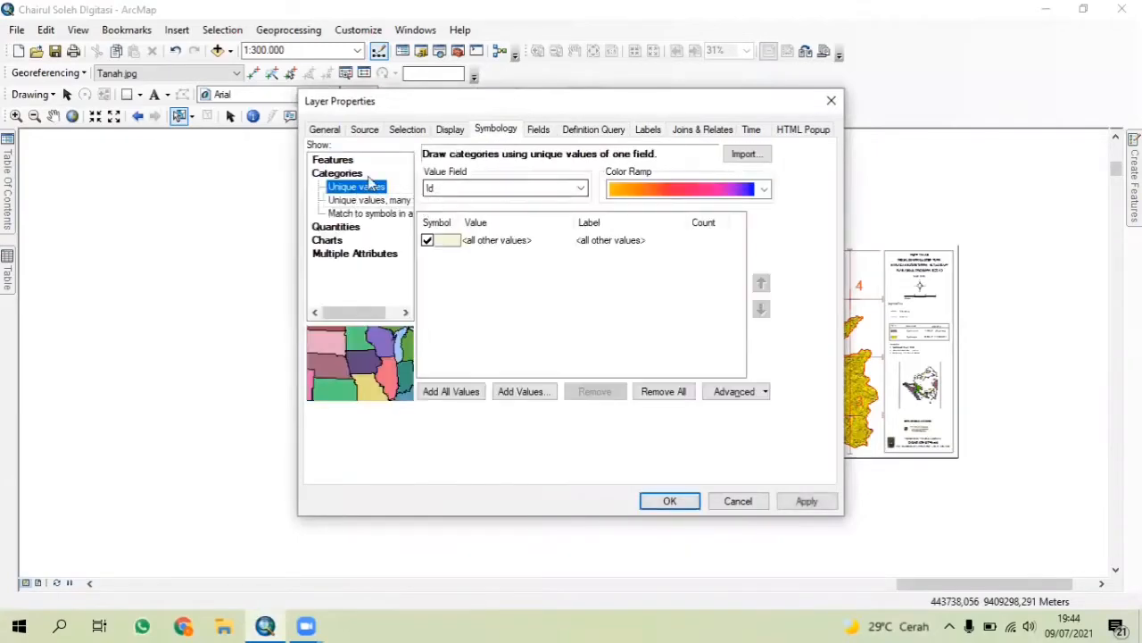
# Use Klasifikas as the value field, add all of its values to the symbology and apply it
pyautogui.click(465, 189)
pyautogui.click(476, 202)
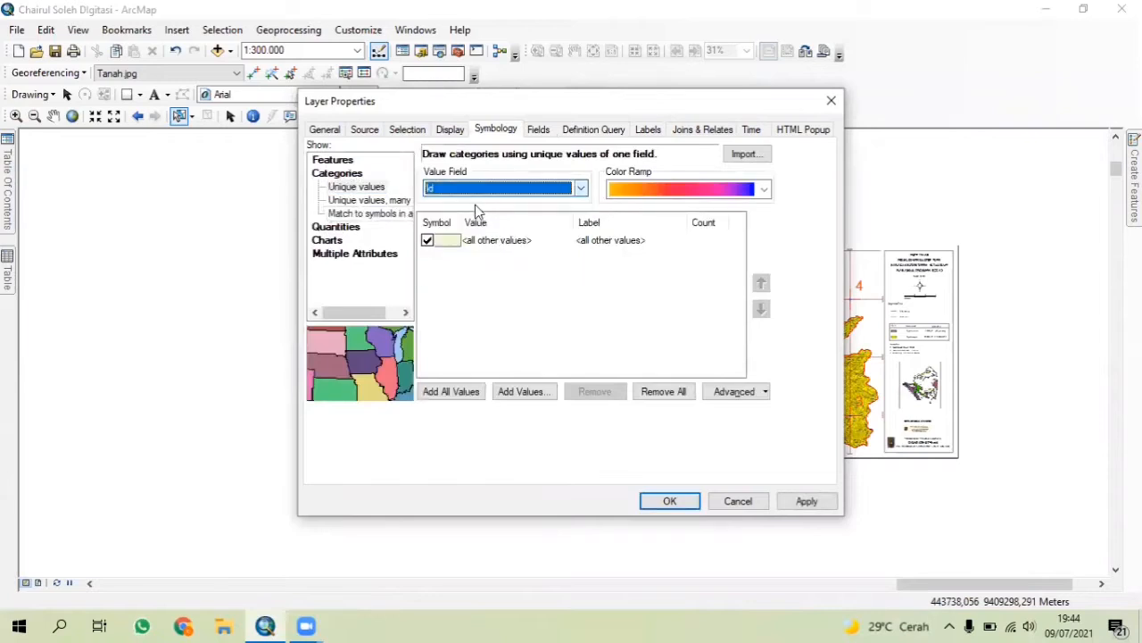
pyautogui.click(484, 188)
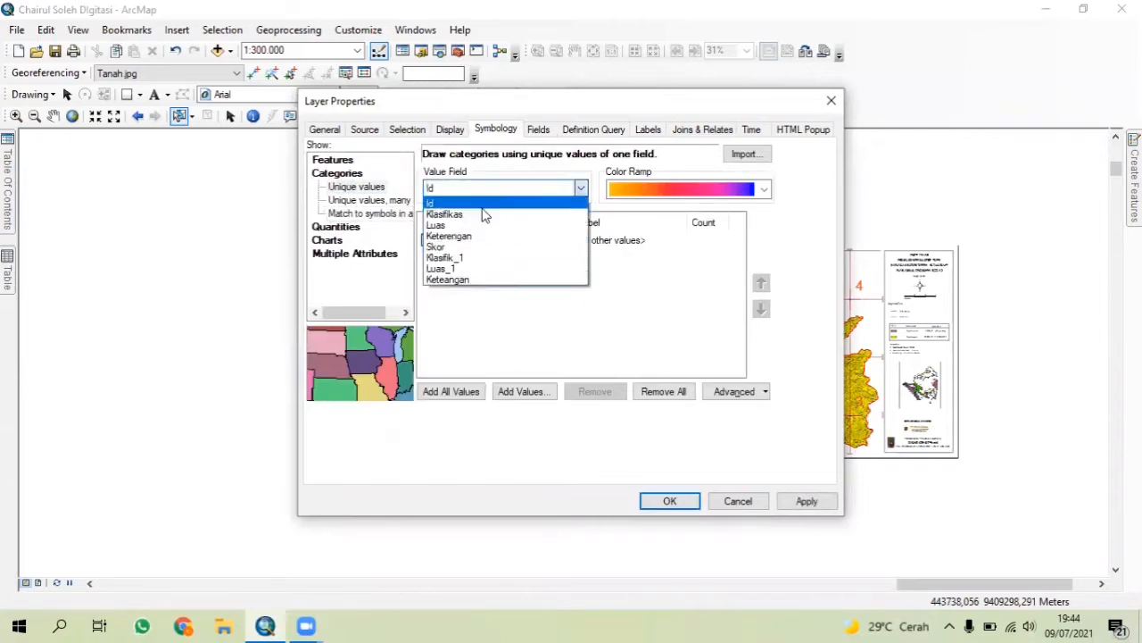
pyautogui.click(485, 214)
pyautogui.click(483, 189)
pyautogui.click(477, 214)
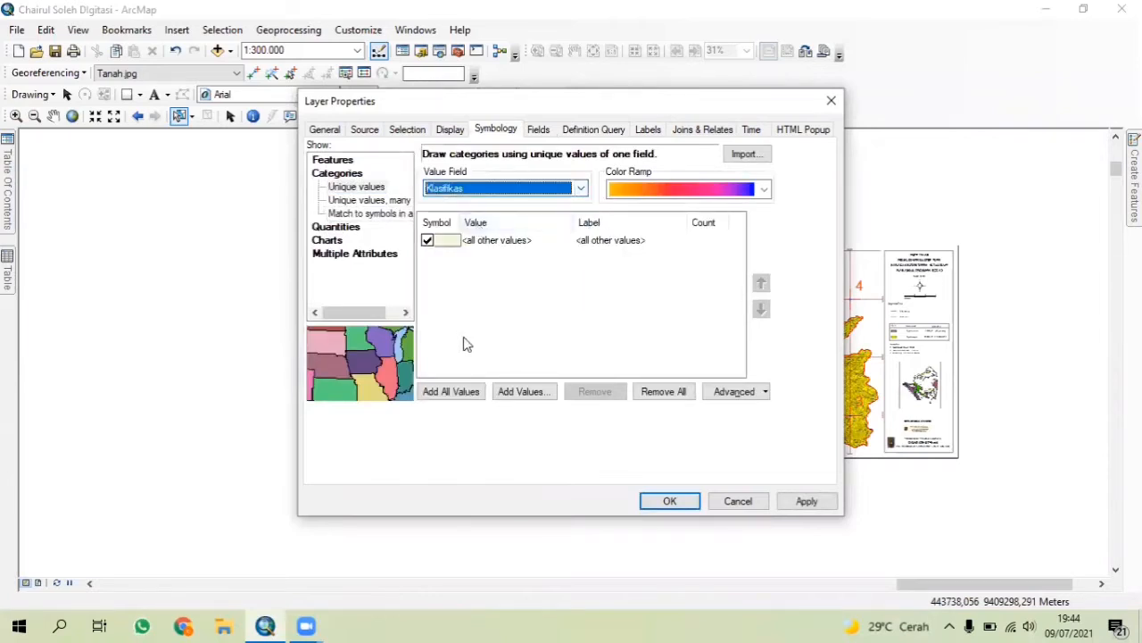
pyautogui.click(454, 391)
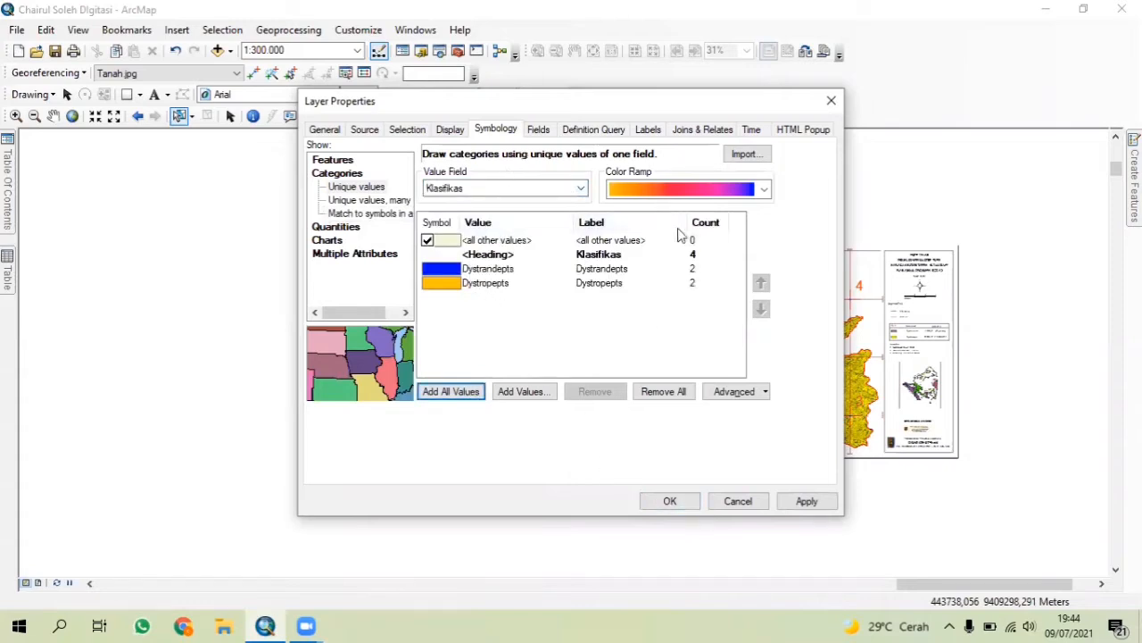
pyautogui.click(807, 501)
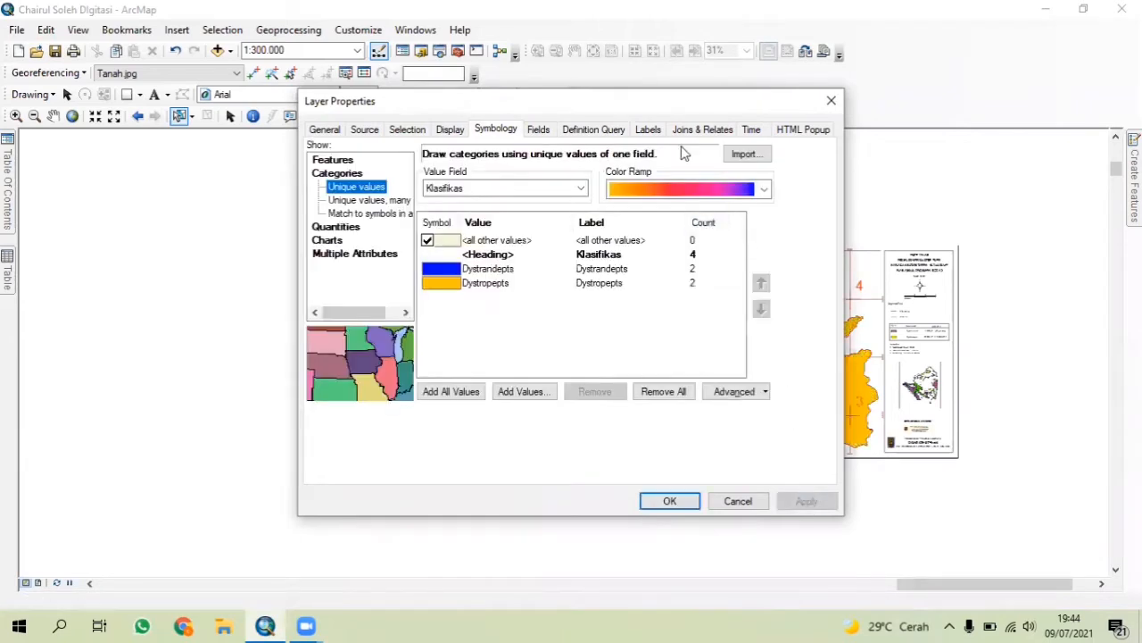
# Set the TANAH layer's labels to the Klasifikas field with text size 10 and accept the layer properties
pyautogui.click(657, 132)
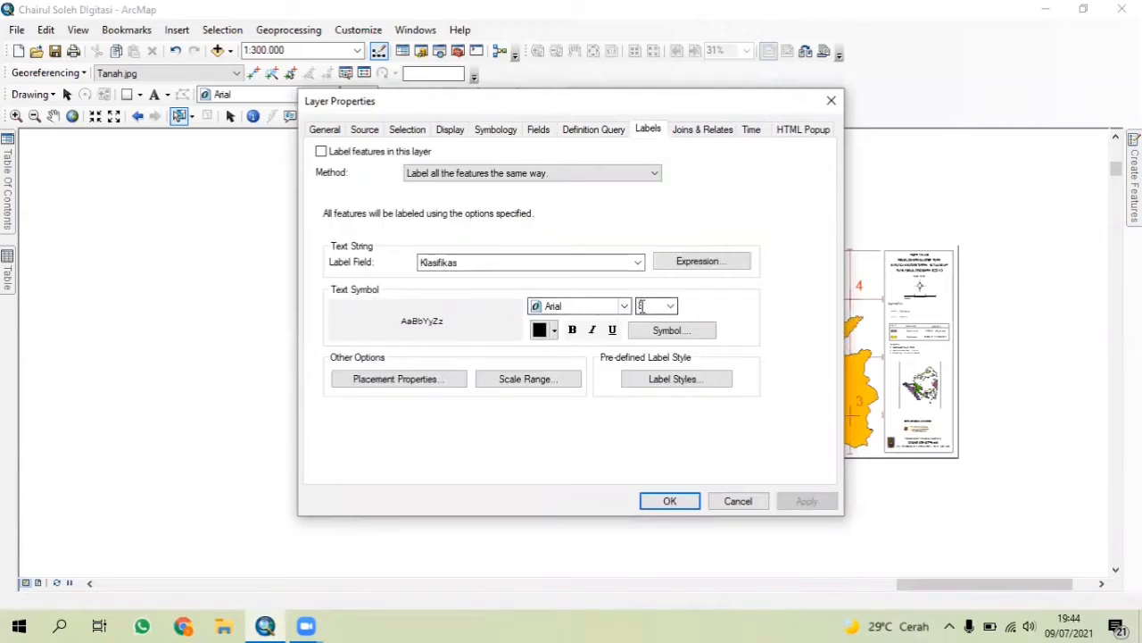
pyautogui.click(490, 262)
pyautogui.click(477, 300)
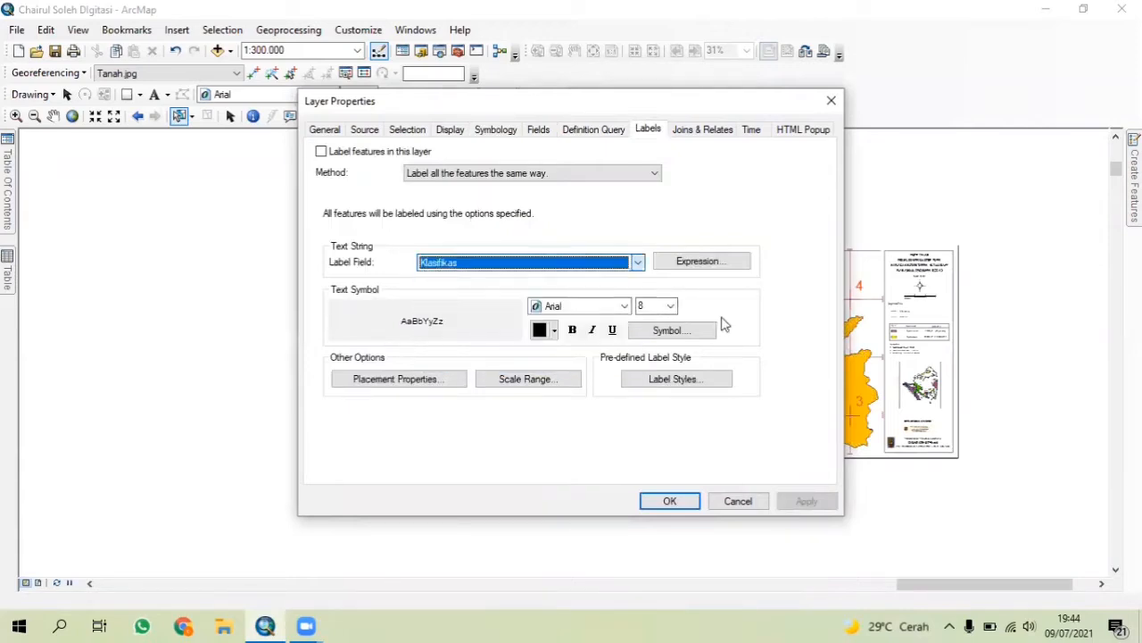
pyautogui.click(669, 306)
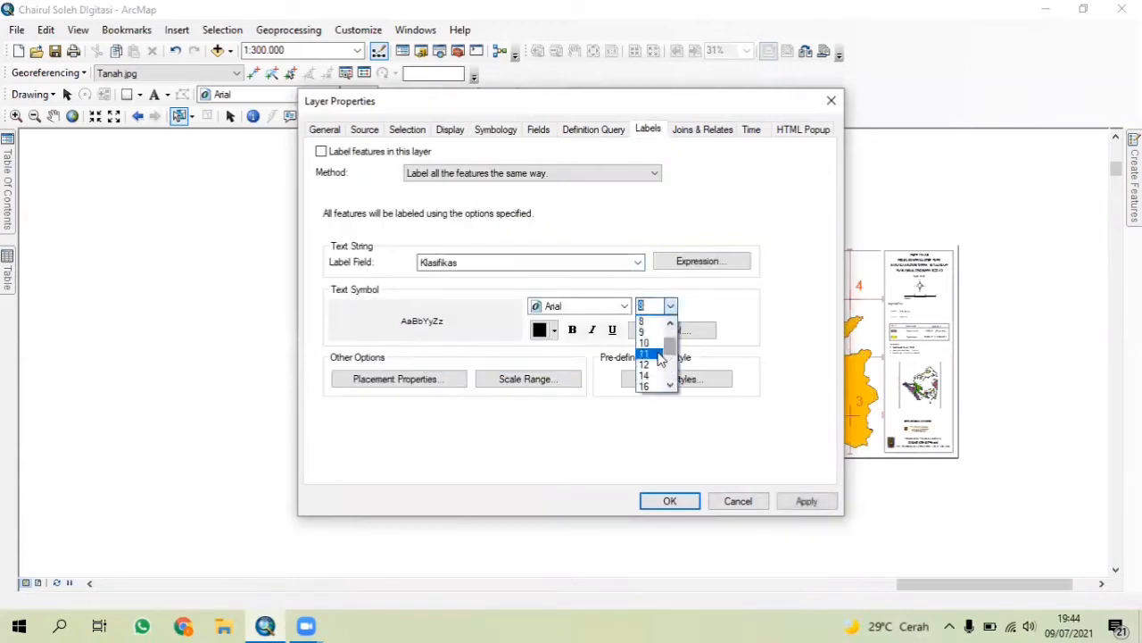
pyautogui.click(656, 343)
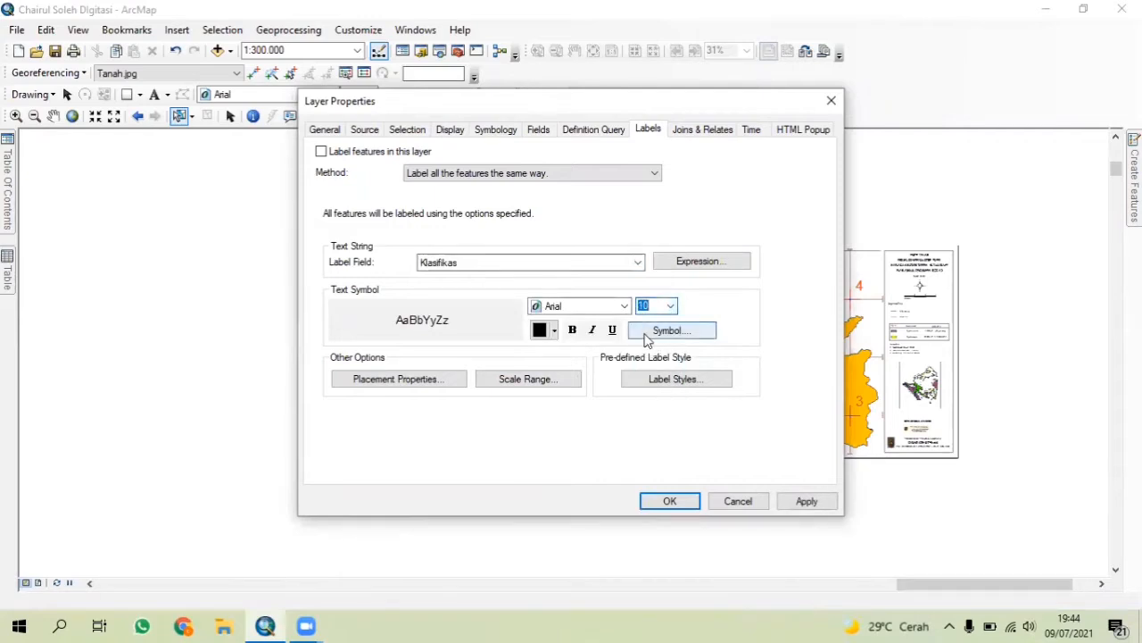
pyautogui.click(670, 502)
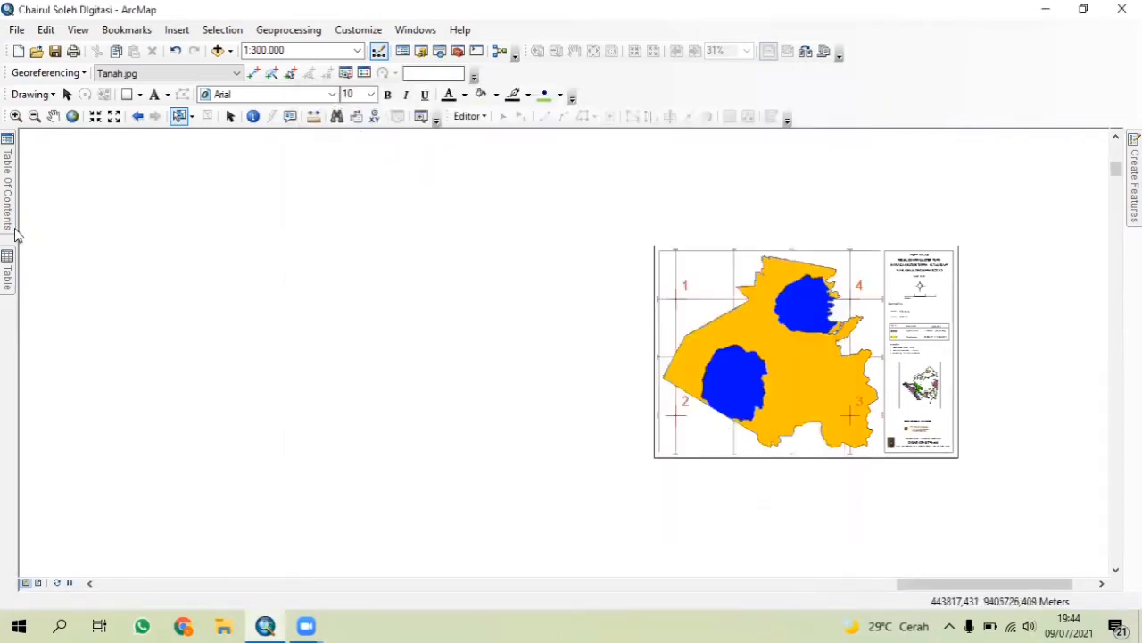
pyautogui.moveTo(9, 192)
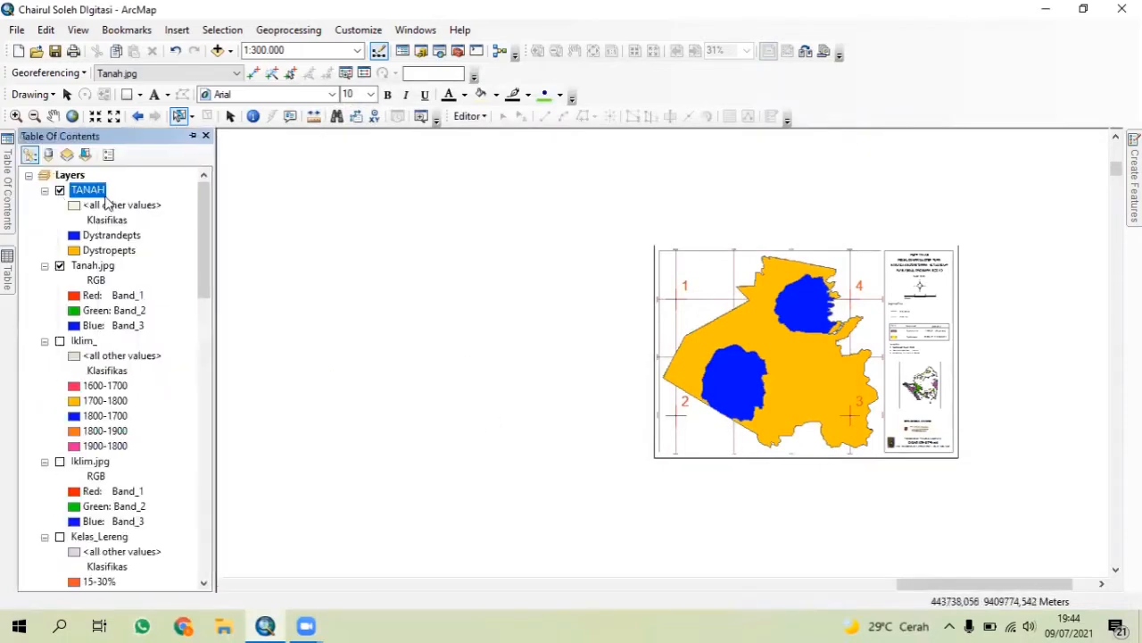
# Turn on feature labels for the TANAH layer and pin the table of contents open
pyautogui.rightClick(101, 198)
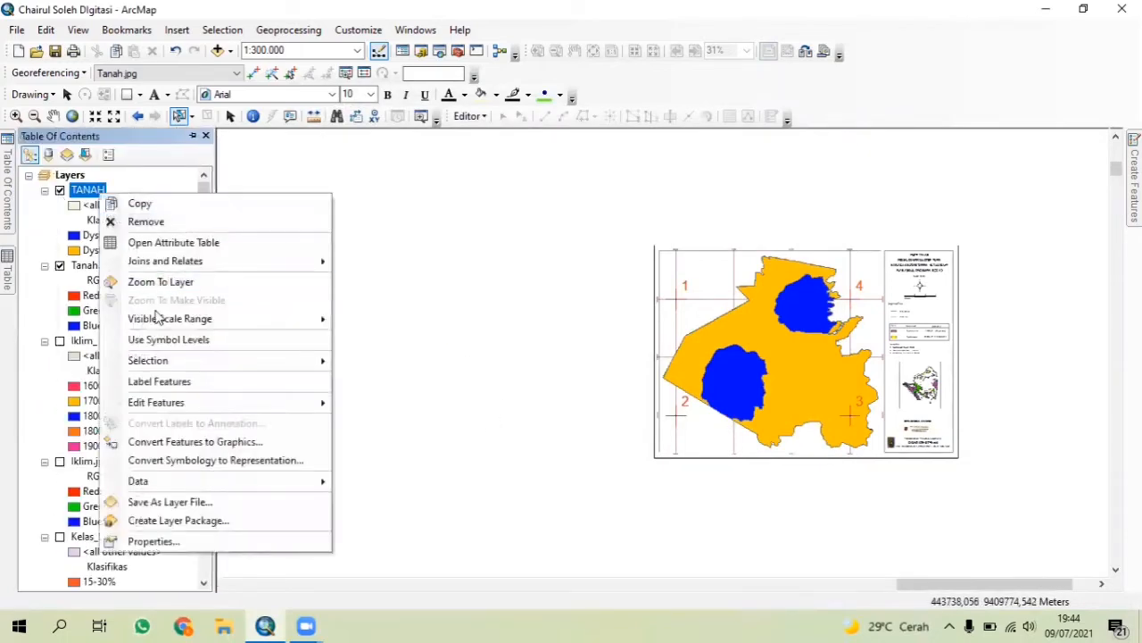
pyautogui.click(183, 378)
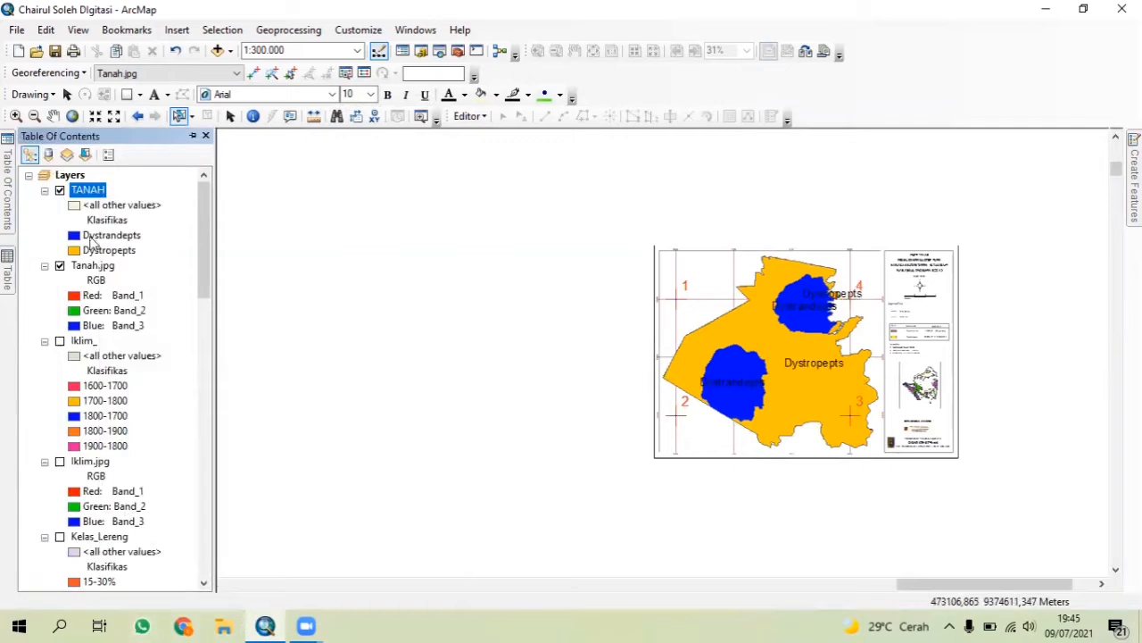
pyautogui.click(192, 137)
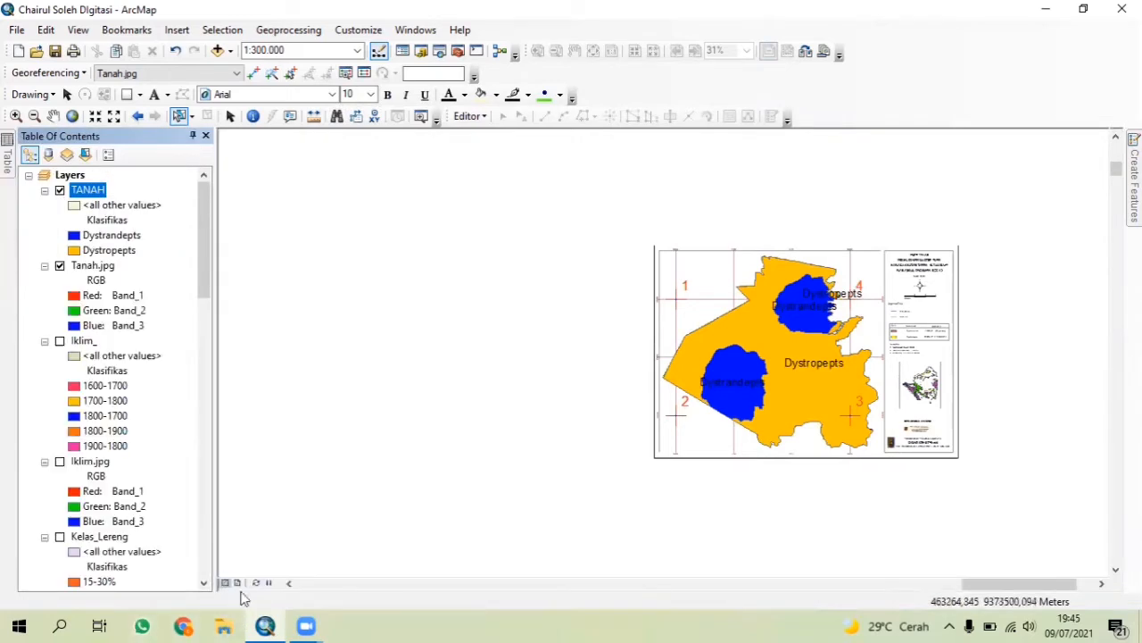
# Check the page layout, return to the data view and hide the Tanah.jpg layer
pyautogui.click(239, 583)
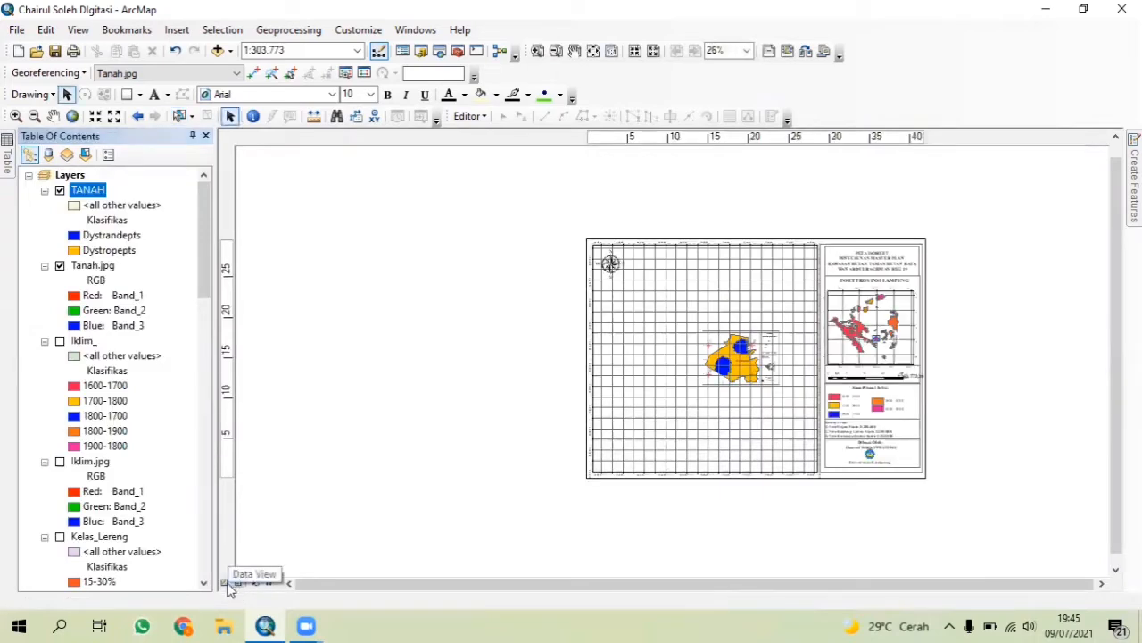
pyautogui.click(226, 585)
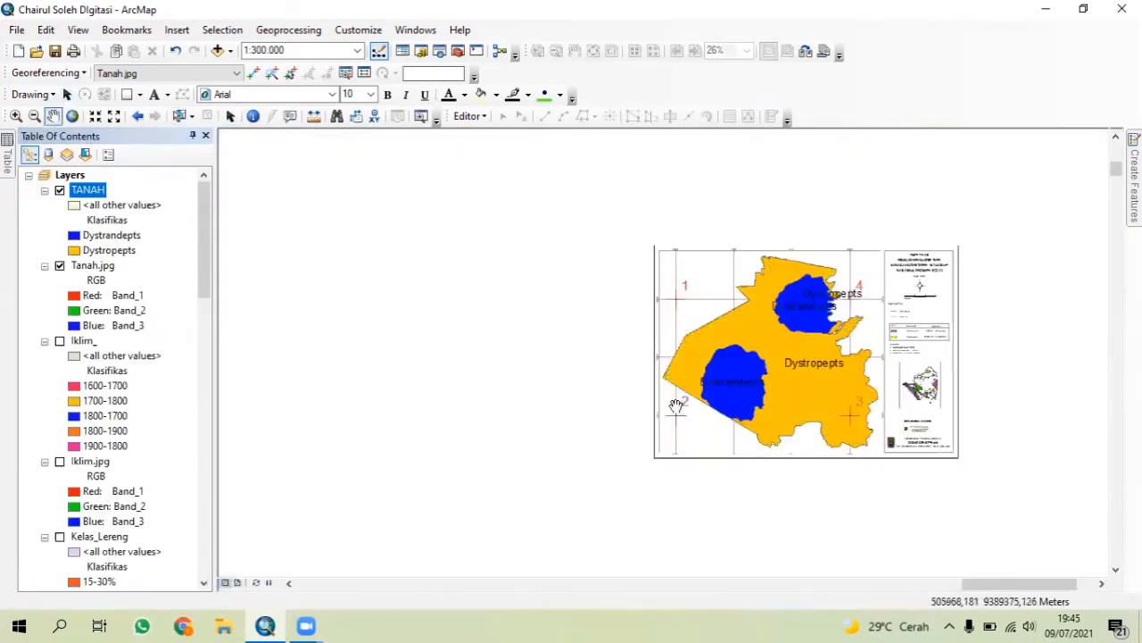
pyautogui.moveTo(678, 426); pyautogui.dragTo(306, 432)
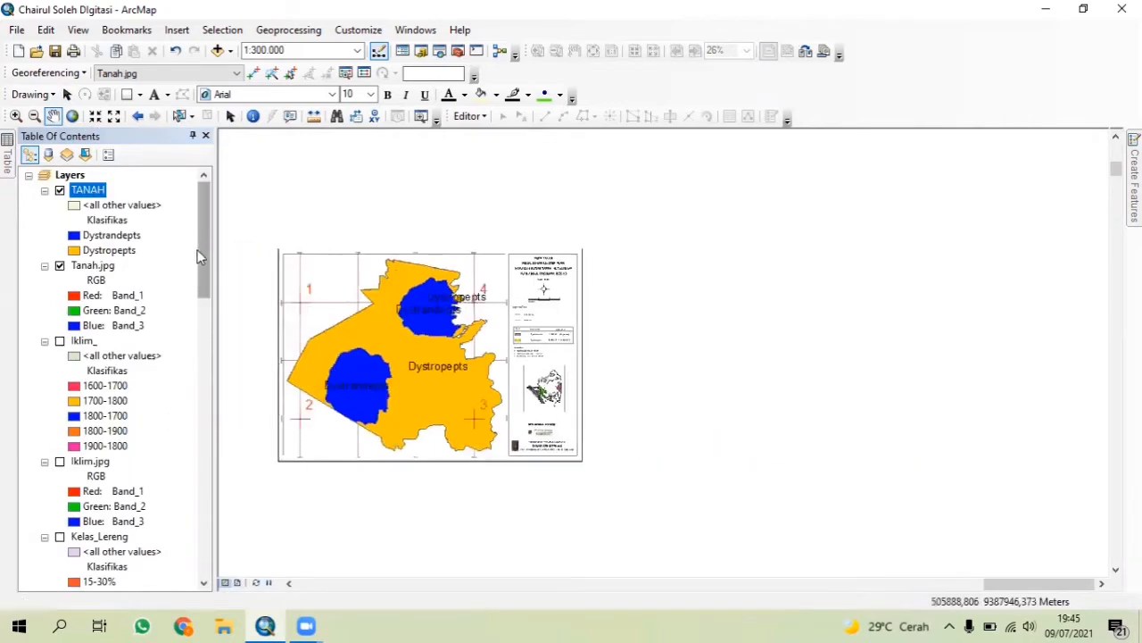
pyautogui.scroll(2, 430, 449)
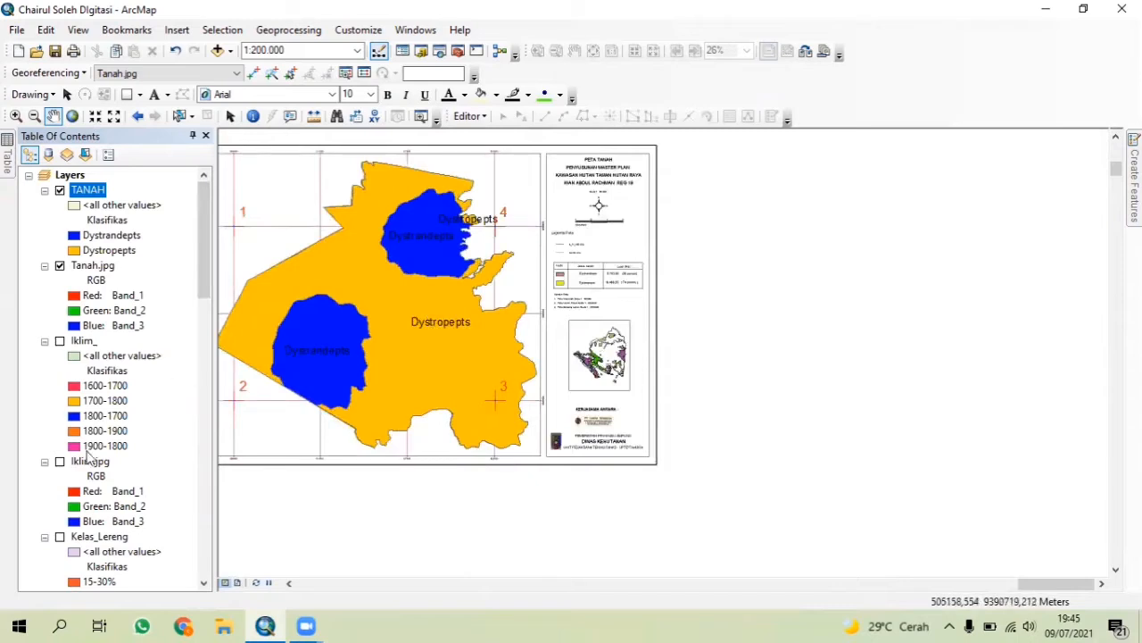
pyautogui.scroll(-10, 89, 373)
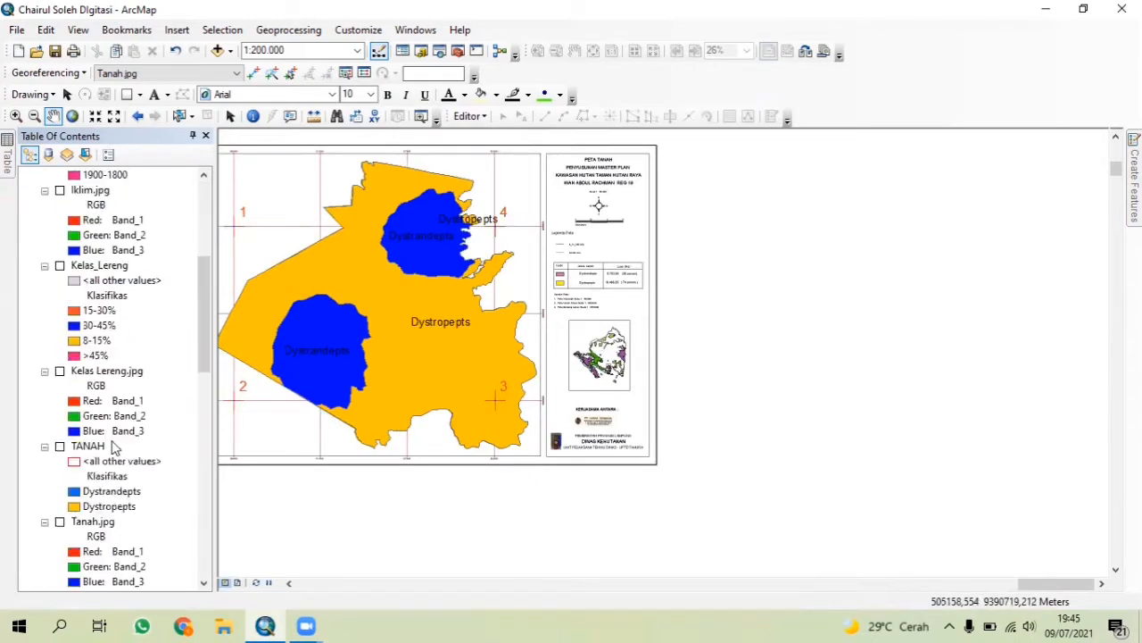
pyautogui.scroll(10, 80, 437)
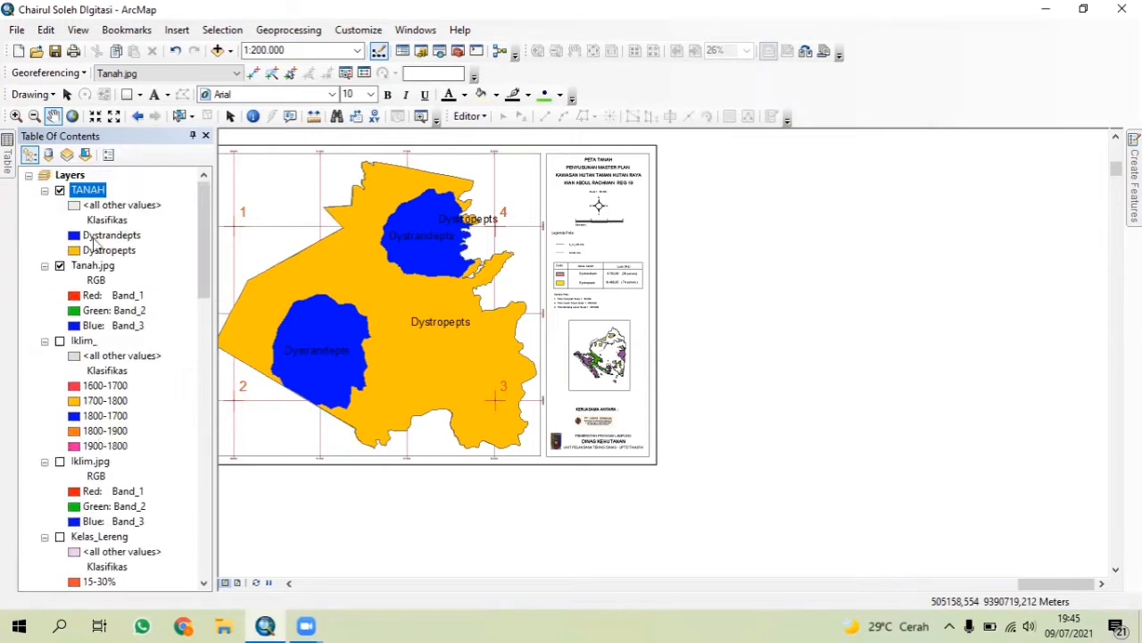
pyautogui.click(60, 265)
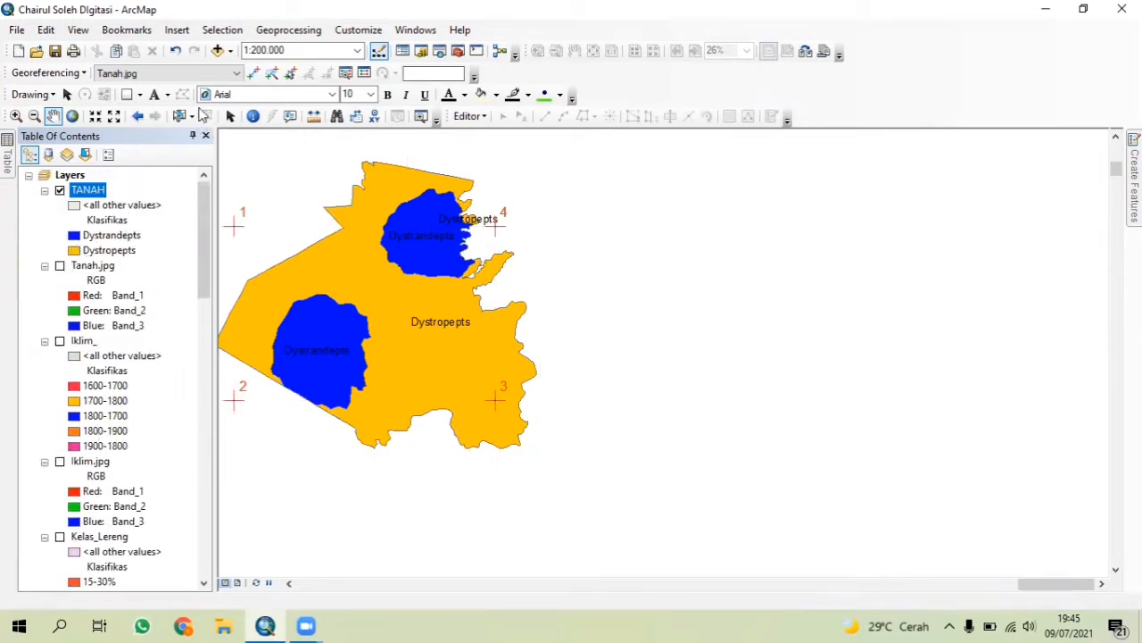
# Disable all four georeferencing control-point links of Tanah.jpg in the link table and close it
pyautogui.click(345, 73)
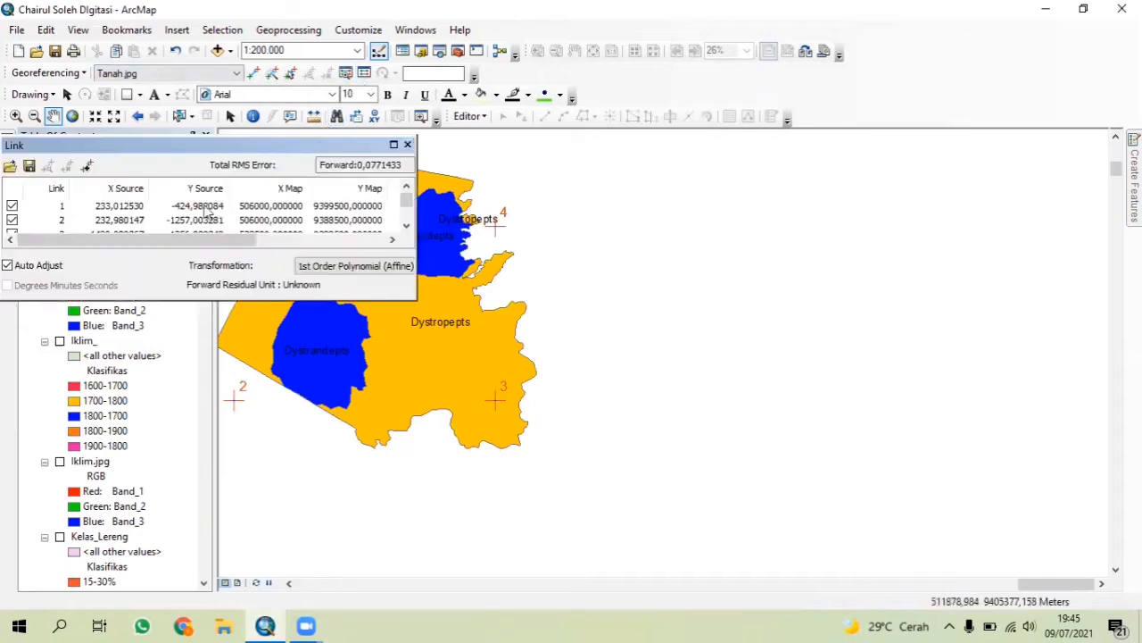
pyautogui.click(14, 205)
pyautogui.scroll(-1, 19, 219)
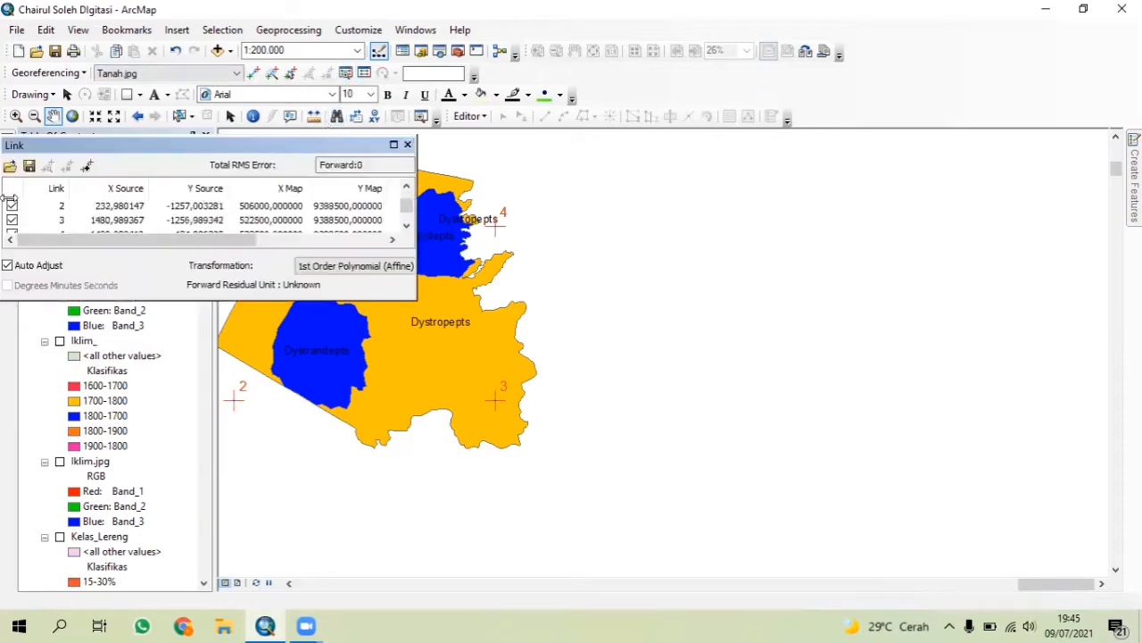
pyautogui.click(12, 205)
pyautogui.click(11, 219)
pyautogui.scroll(-1, 12, 219)
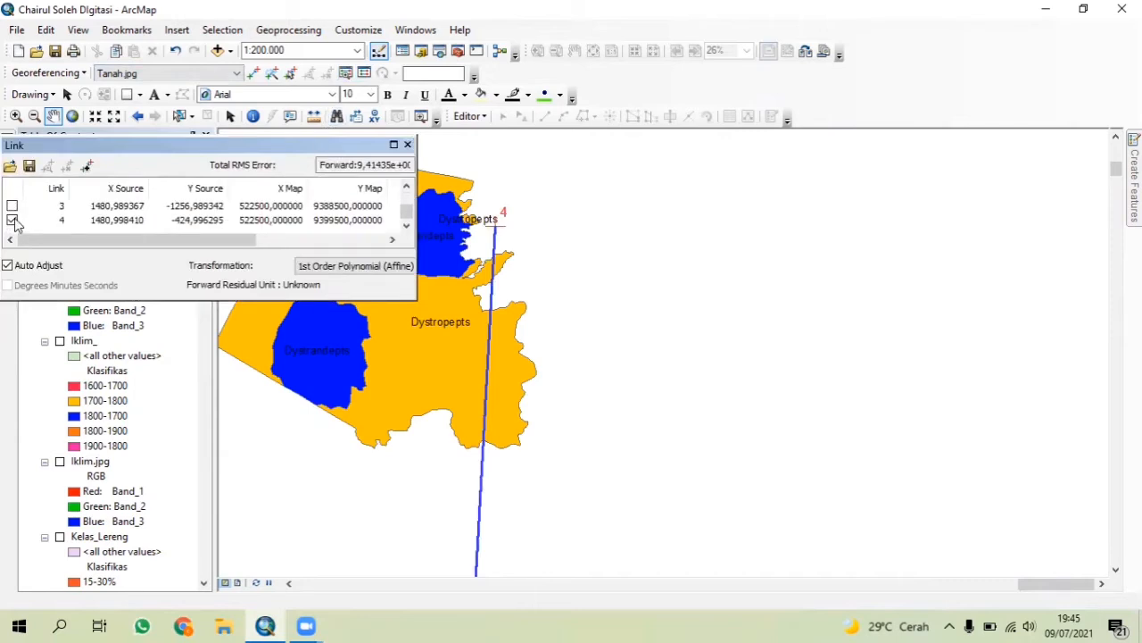
pyautogui.click(11, 219)
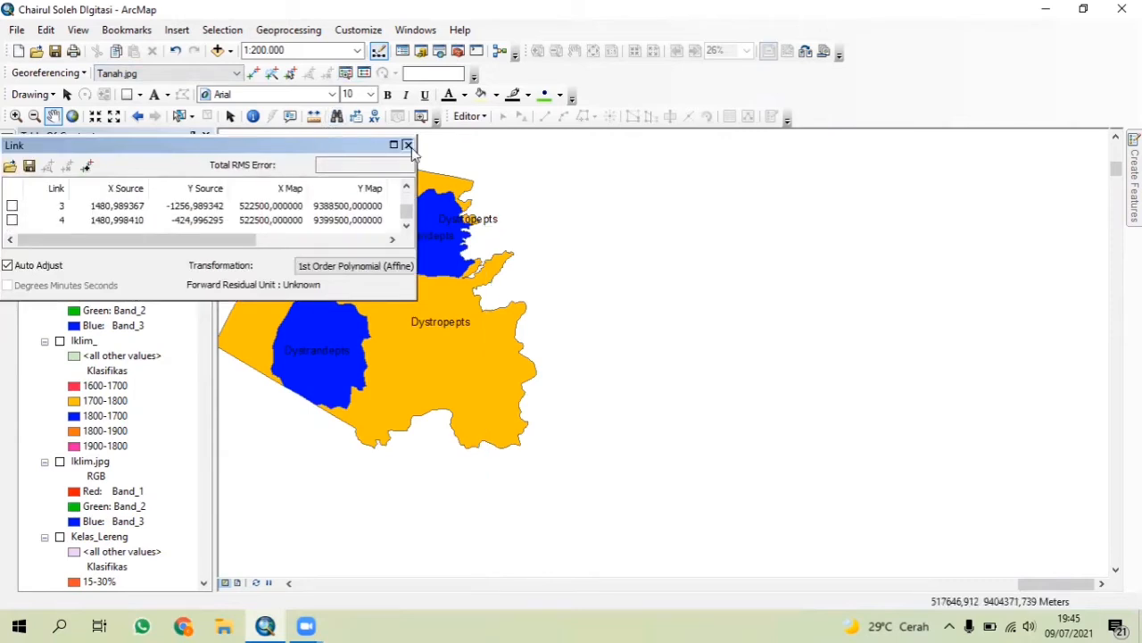
pyautogui.click(408, 144)
# Review the page and print setup for the A3 landscape map page and accept it
pyautogui.click(17, 30)
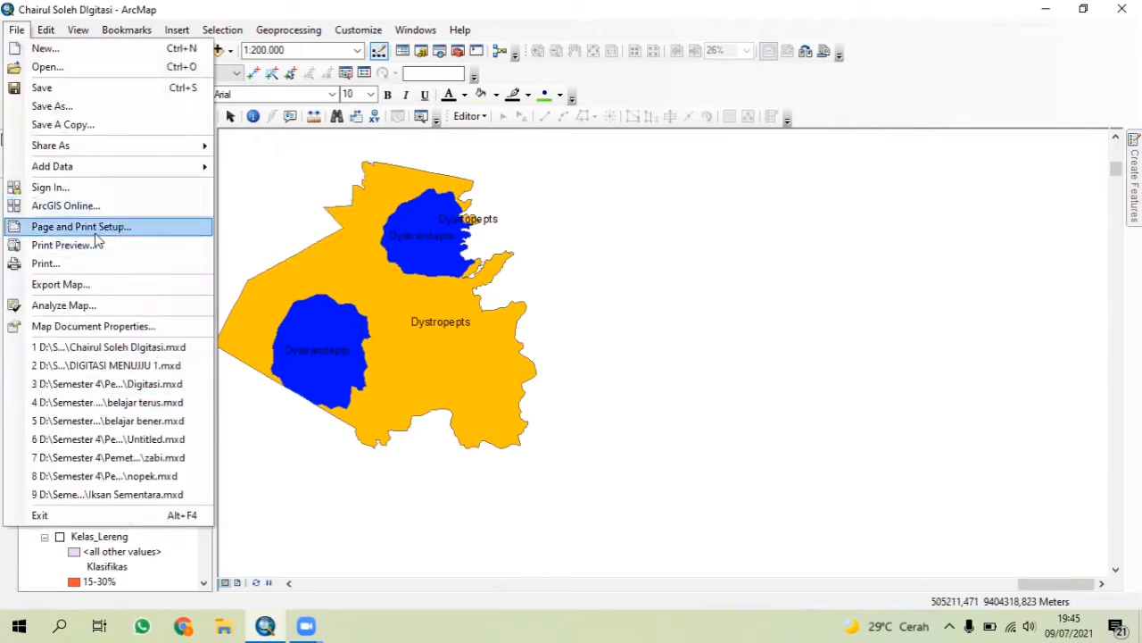
pyautogui.click(96, 233)
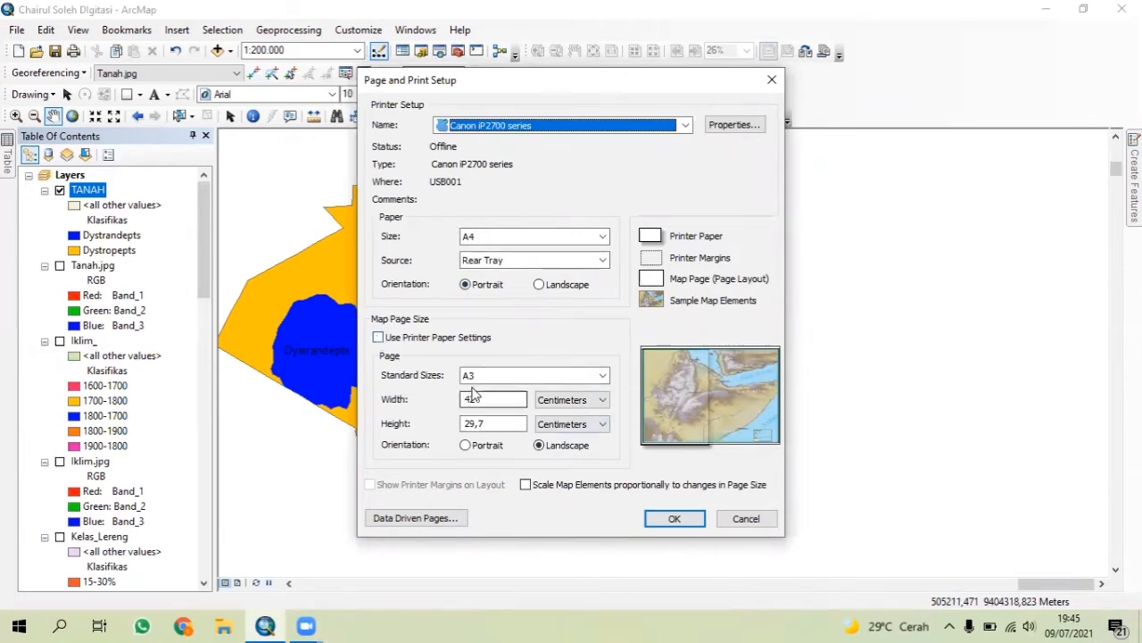
pyautogui.click(675, 519)
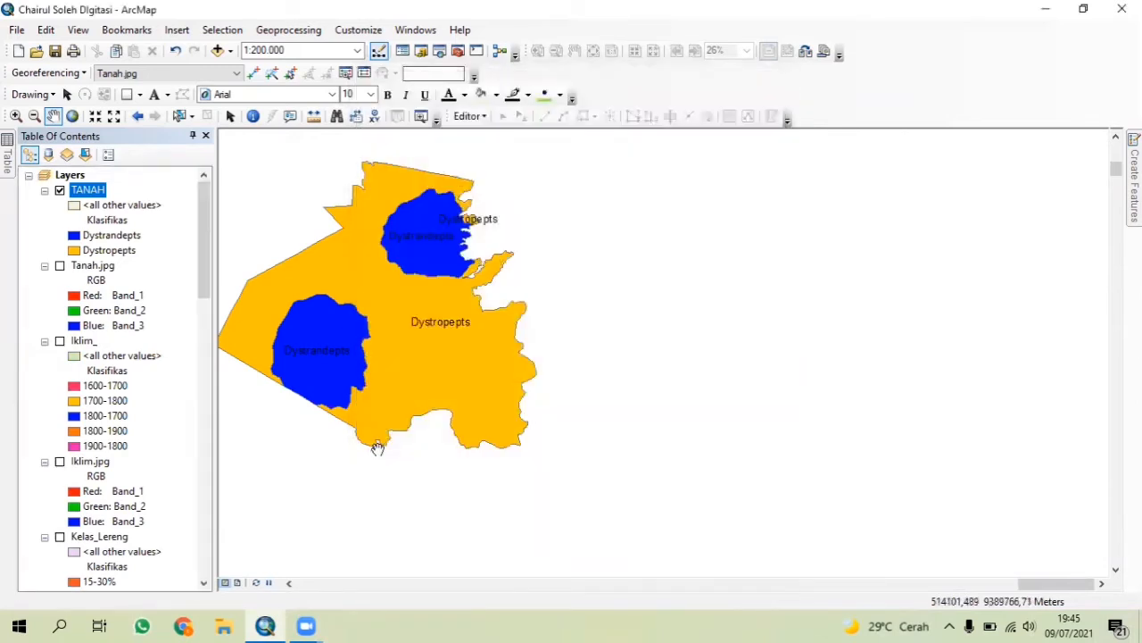
# In the layout view, remove the existing measured grid from the main map data frame and apply the change
pyautogui.click(239, 583)
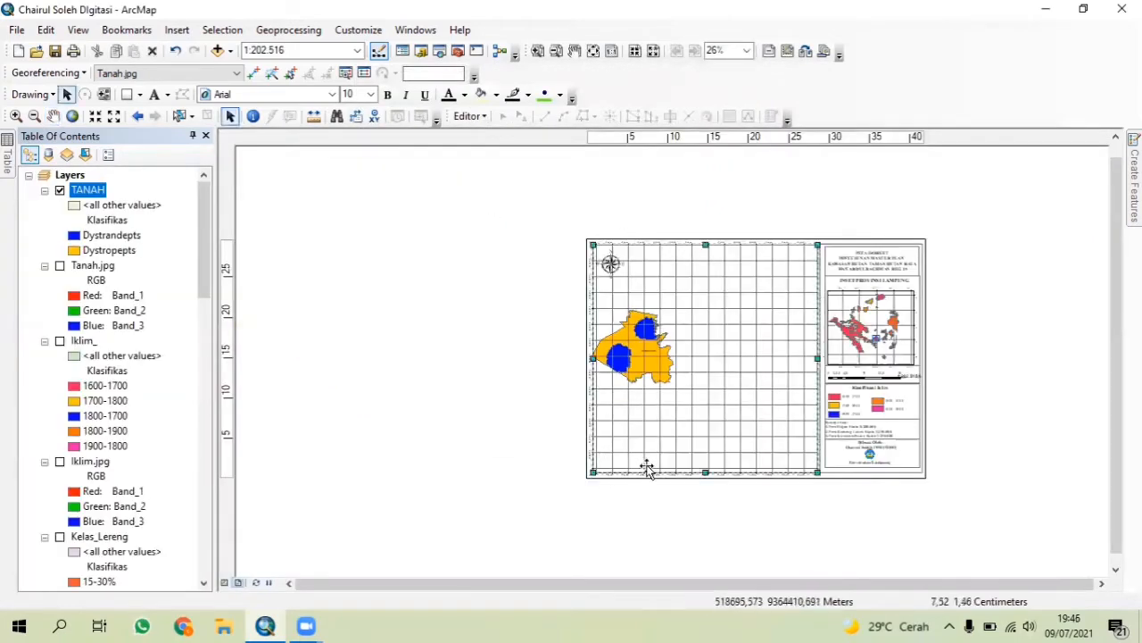
pyautogui.rightClick(649, 469)
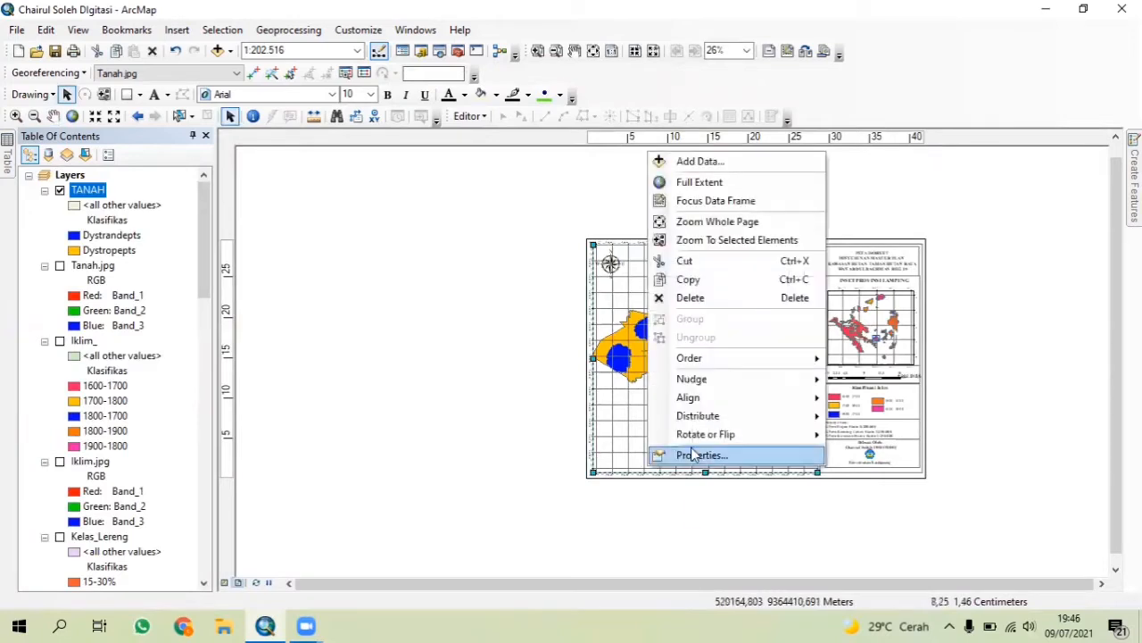
pyautogui.click(695, 456)
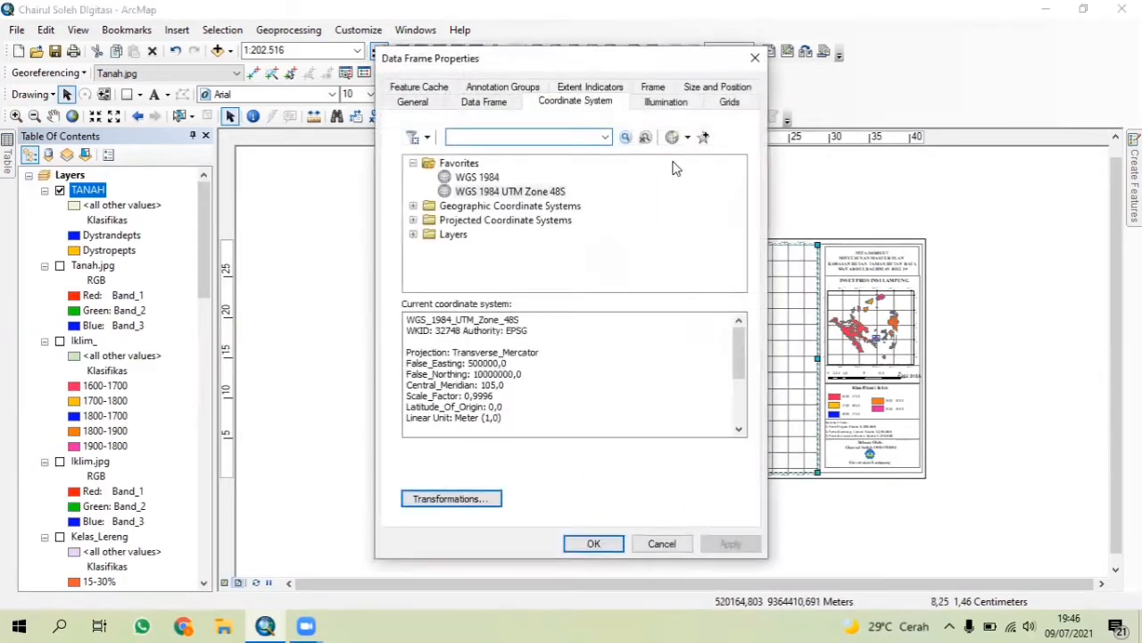
pyautogui.click(730, 103)
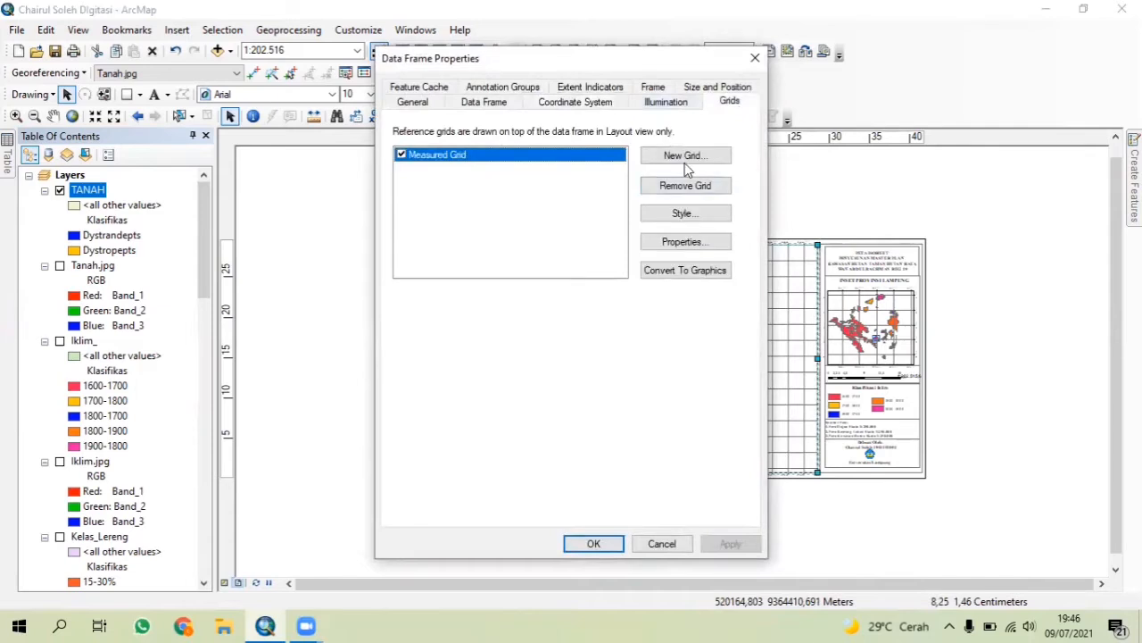
pyautogui.click(686, 185)
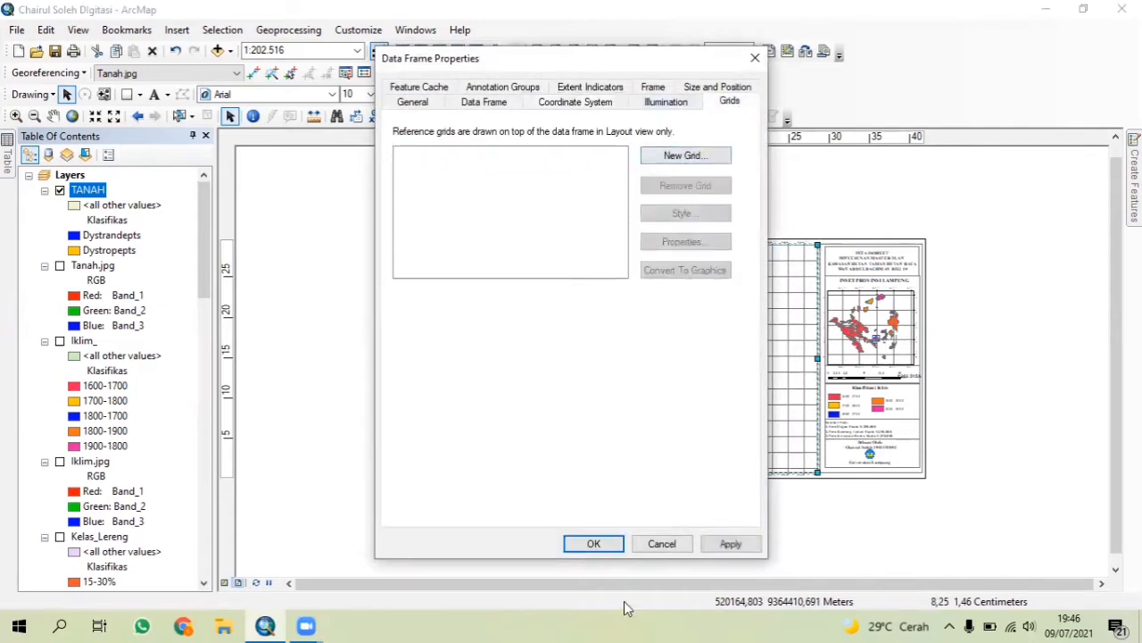
pyautogui.click(717, 544)
pyautogui.click(593, 544)
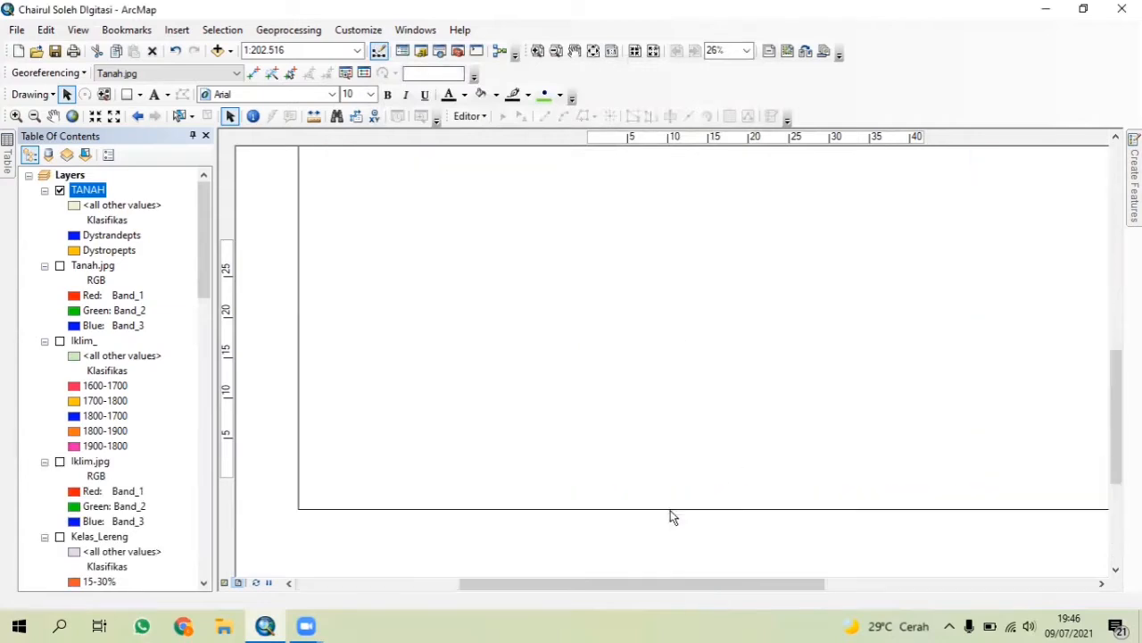
# Enlarge the soil map within the main data frame to a scale of 1:80.000 and centre it
pyautogui.scroll(-3, 673, 517)
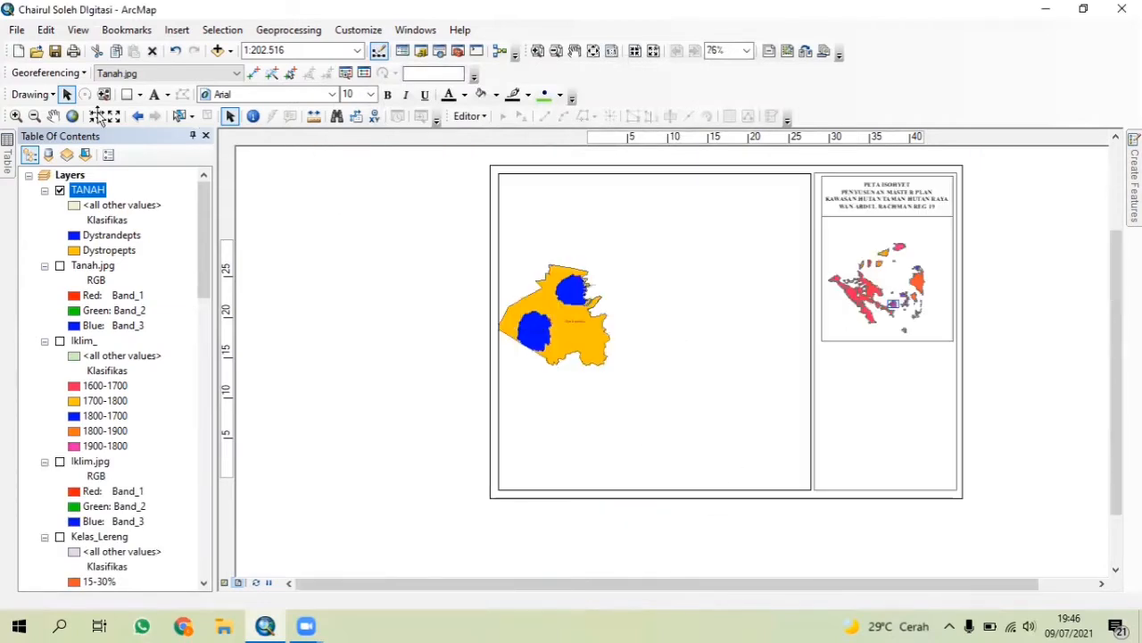
pyautogui.click(53, 116)
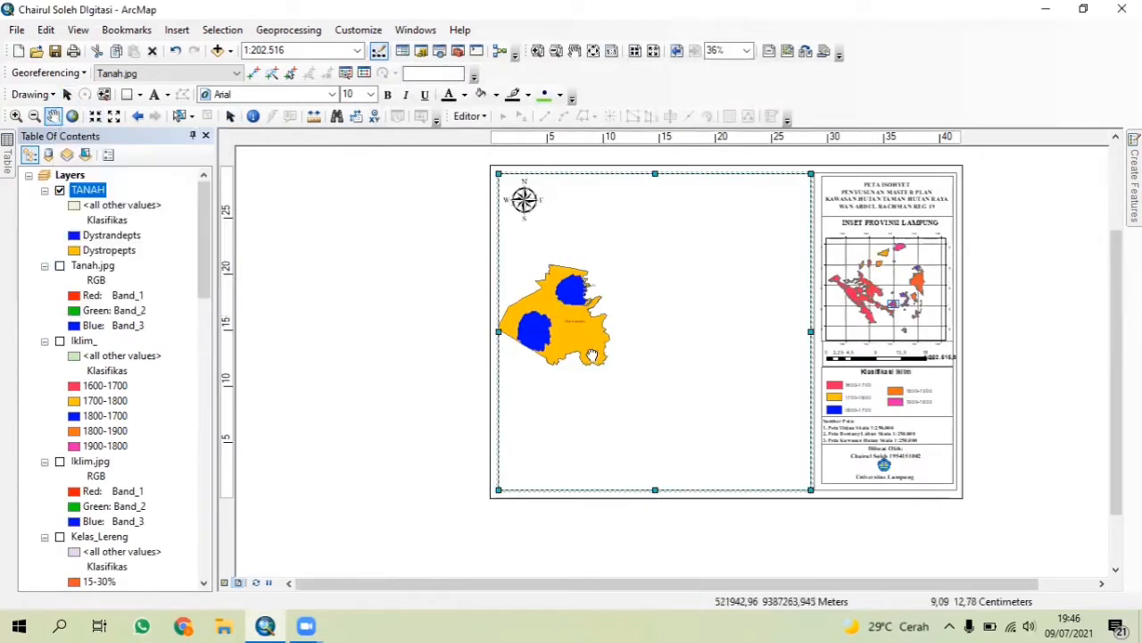
pyautogui.moveTo(594, 357); pyautogui.dragTo(661, 362)
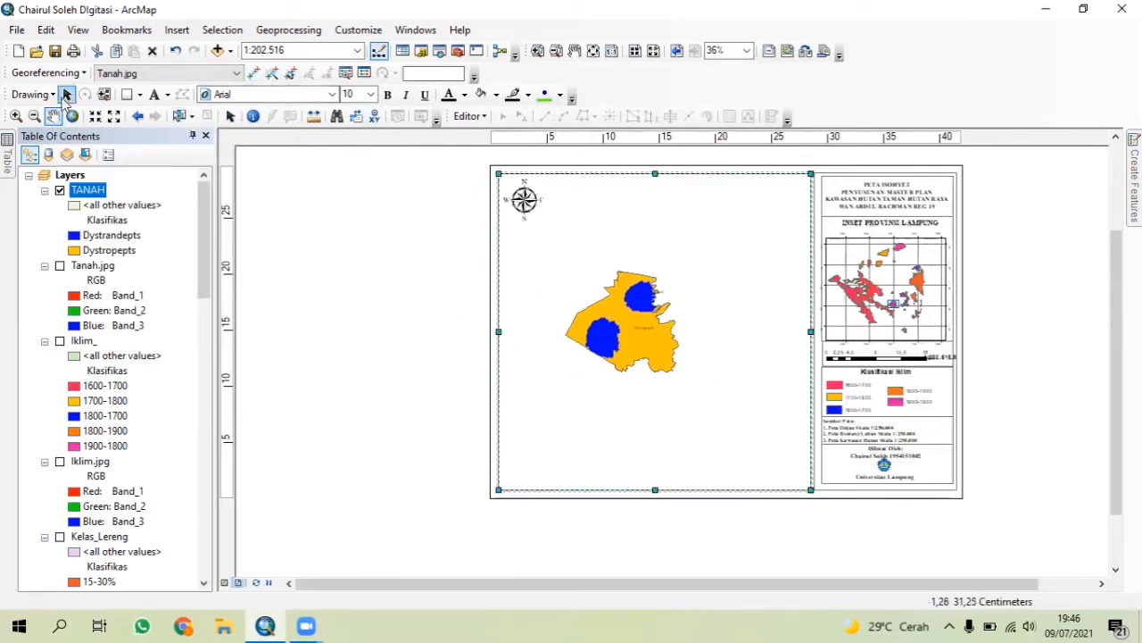
pyautogui.click(95, 116)
pyautogui.click(95, 116)
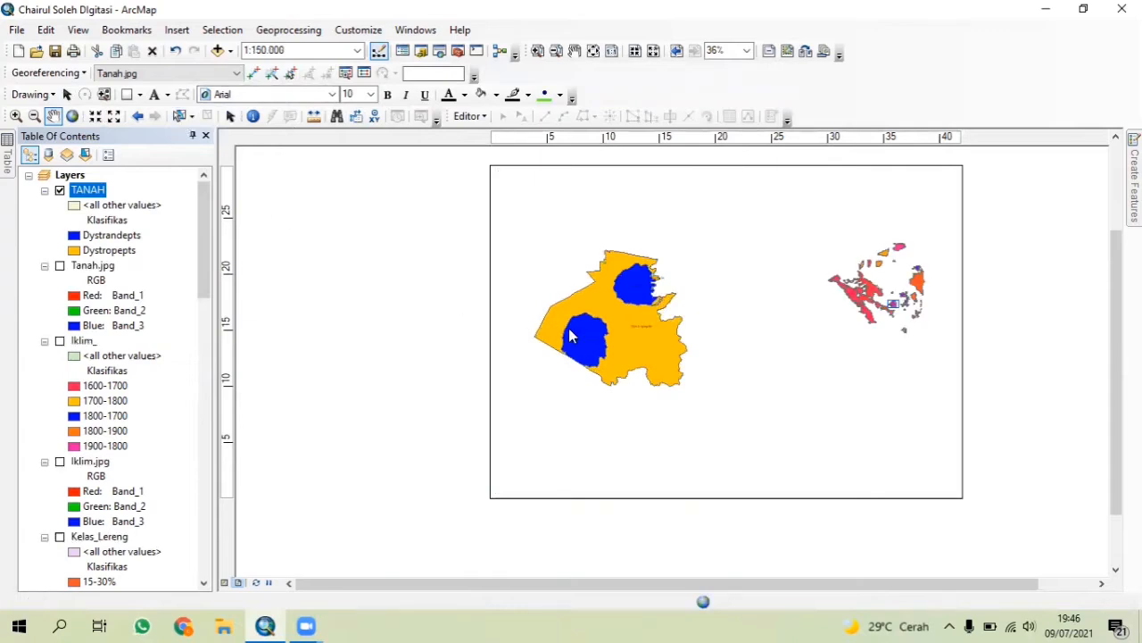
pyautogui.moveTo(570, 328); pyautogui.dragTo(681, 362)
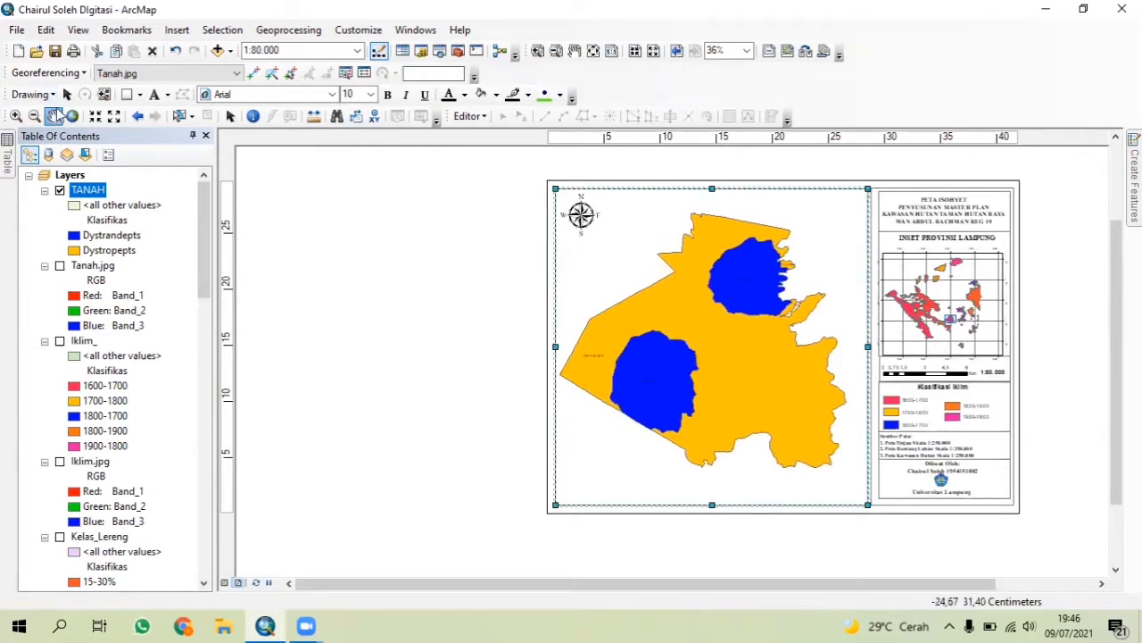
# Add a new measured grid with grid lines and labels at 4000 m X and Y intervals to the main data frame
pyautogui.click(67, 93)
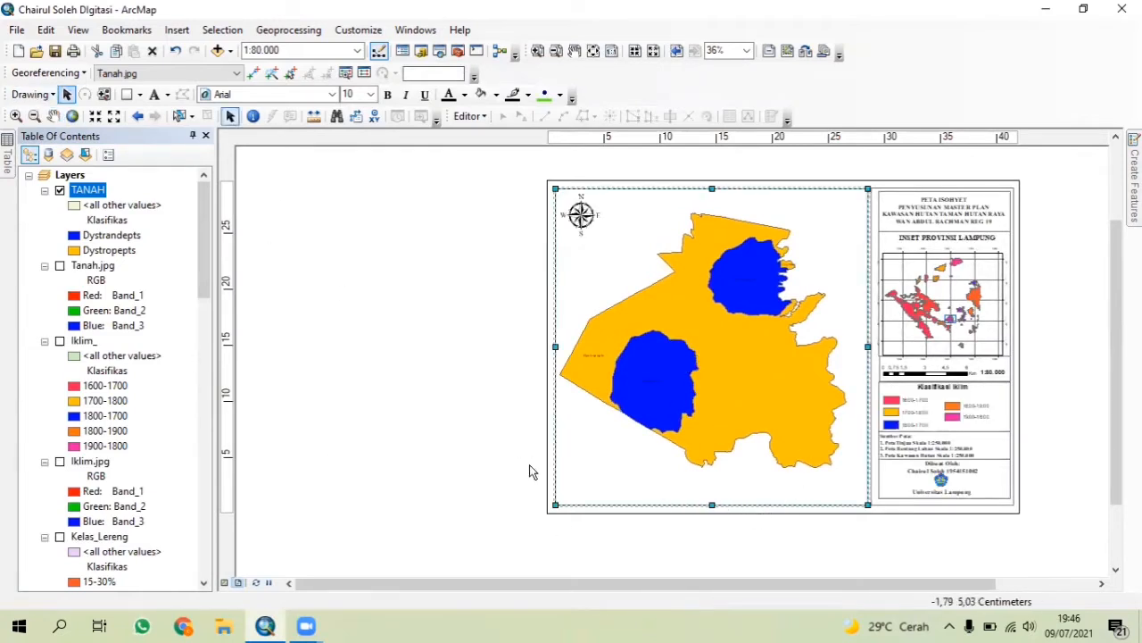
pyautogui.rightClick(577, 505)
pyautogui.click(631, 490)
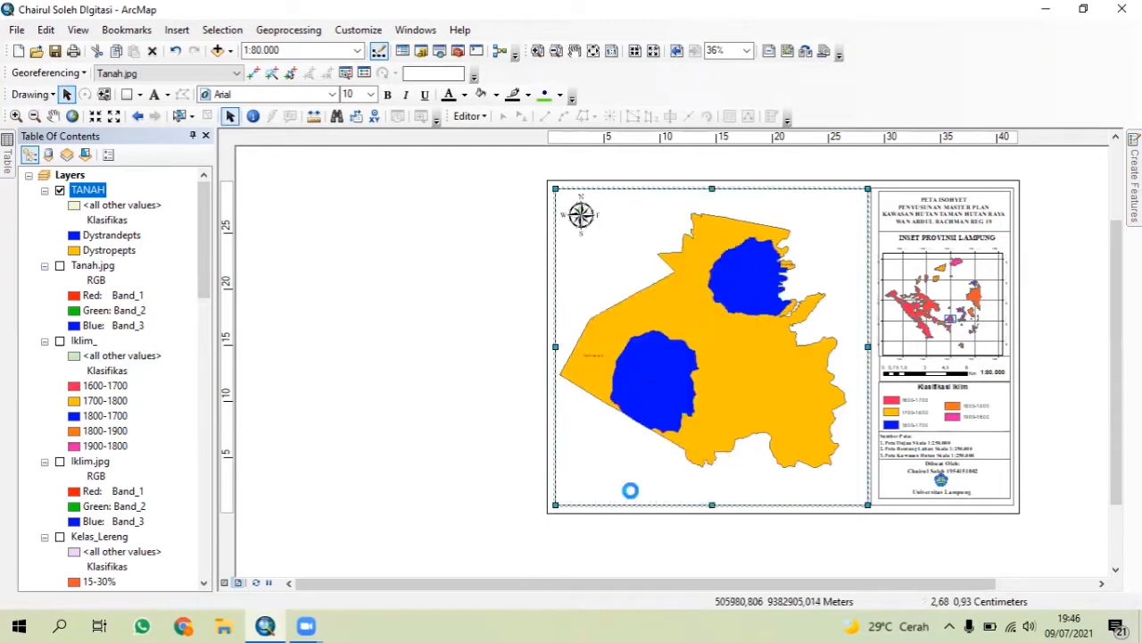
pyautogui.click(671, 159)
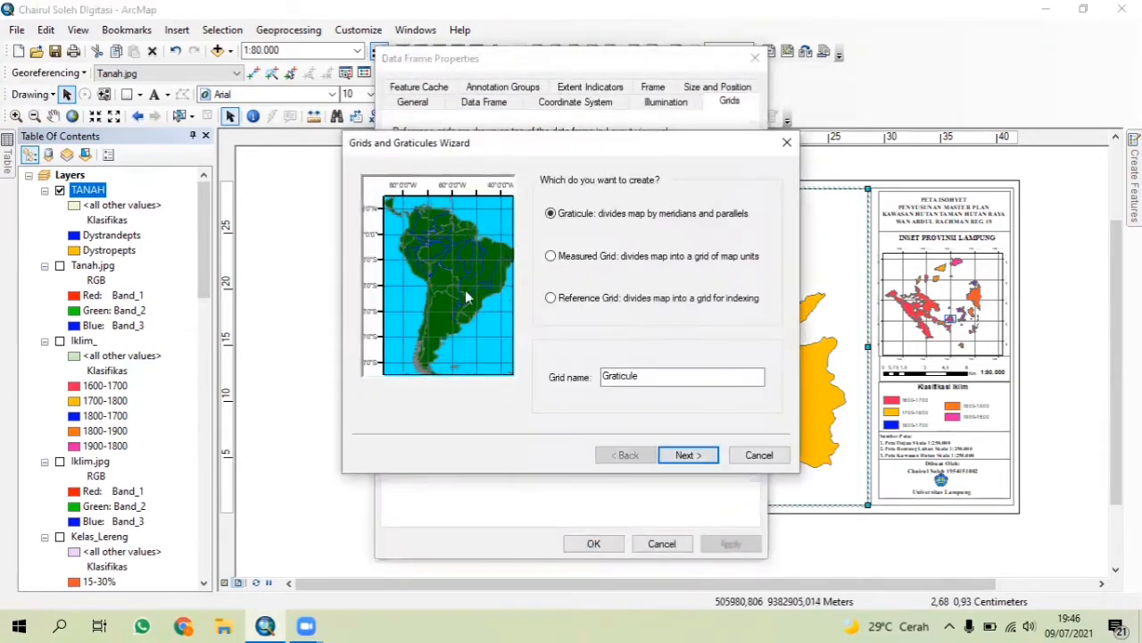
pyautogui.click(627, 258)
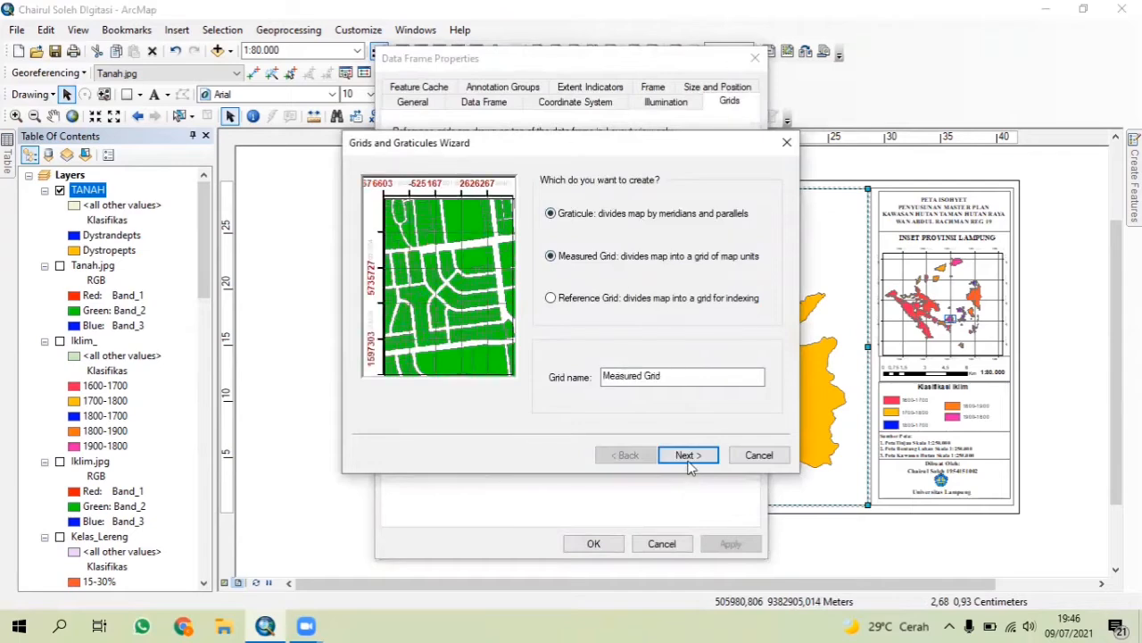
pyautogui.click(680, 457)
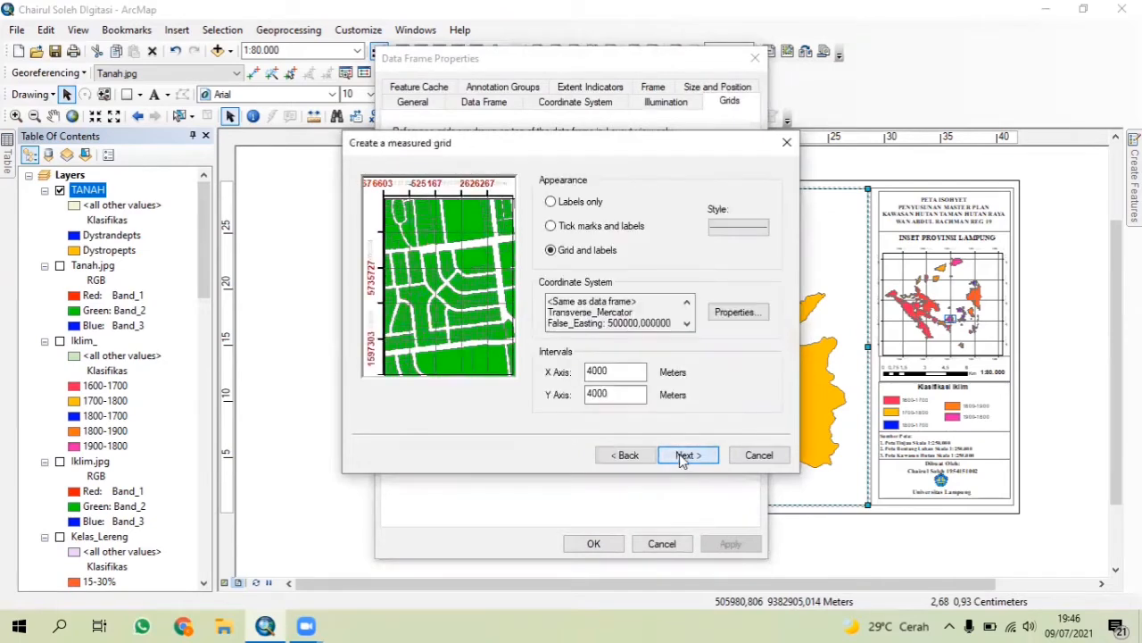
pyautogui.click(681, 457)
pyautogui.click(681, 457)
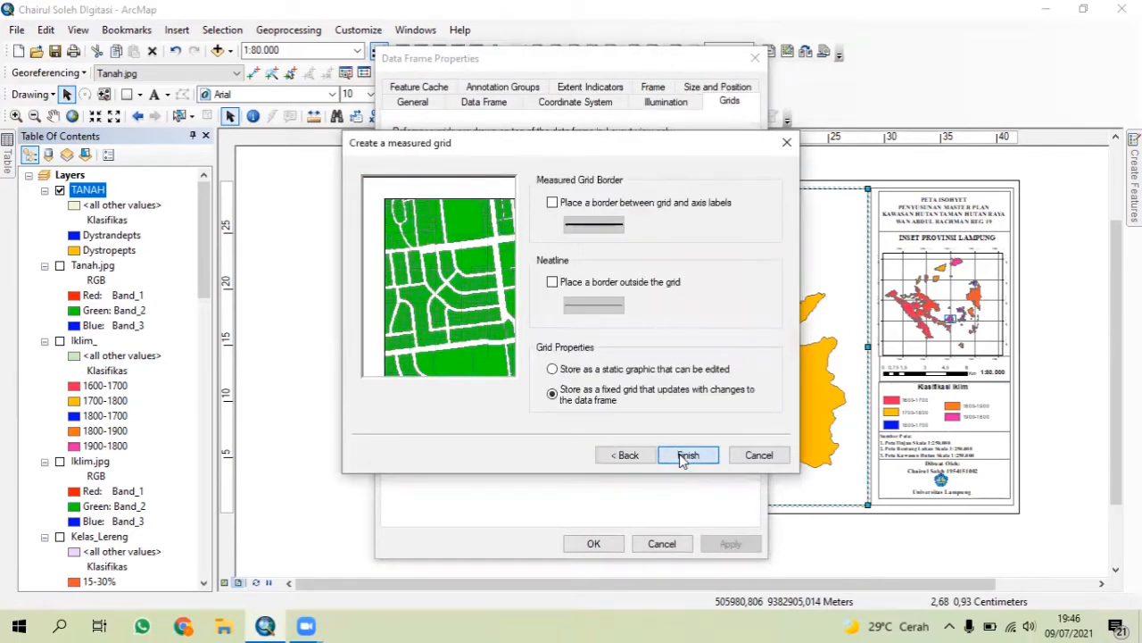
pyautogui.click(683, 457)
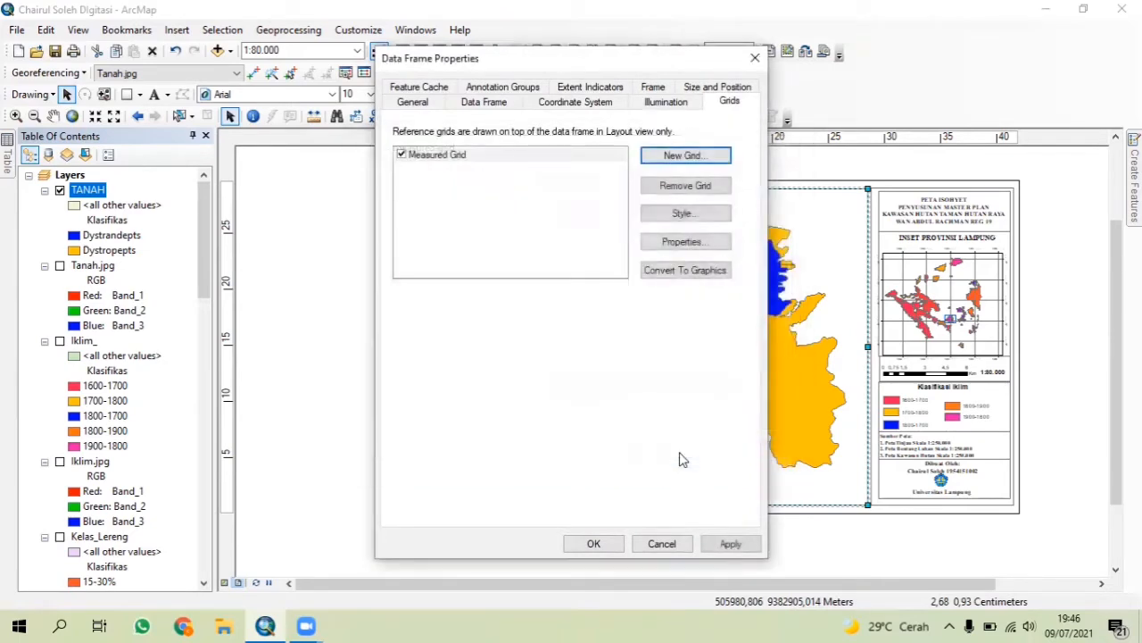
# Accept the main data frame's grid settings and change the first line of the layout title to PETA TANAH
pyautogui.click(593, 543)
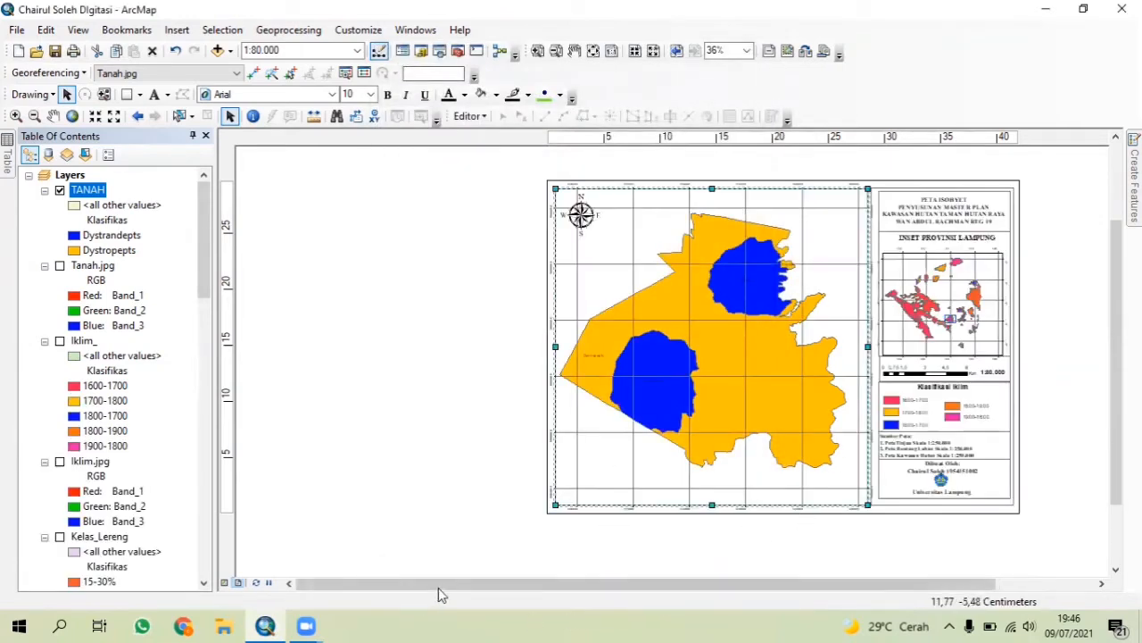
pyautogui.moveTo(438, 588); pyautogui.dragTo(536, 585)
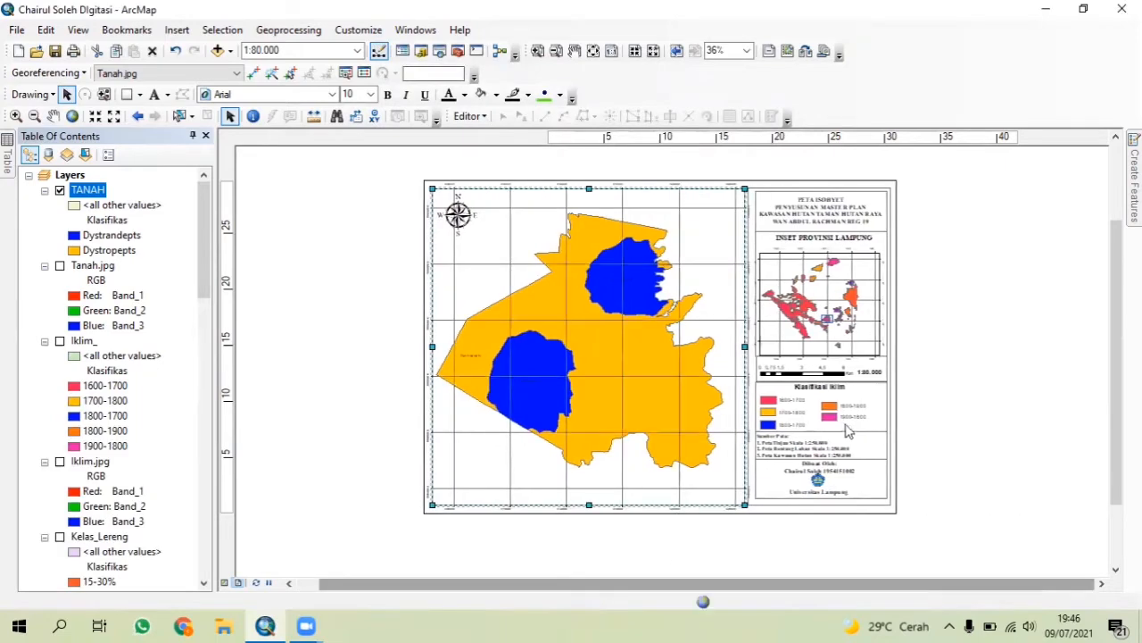
pyautogui.scroll(3, 901, 392)
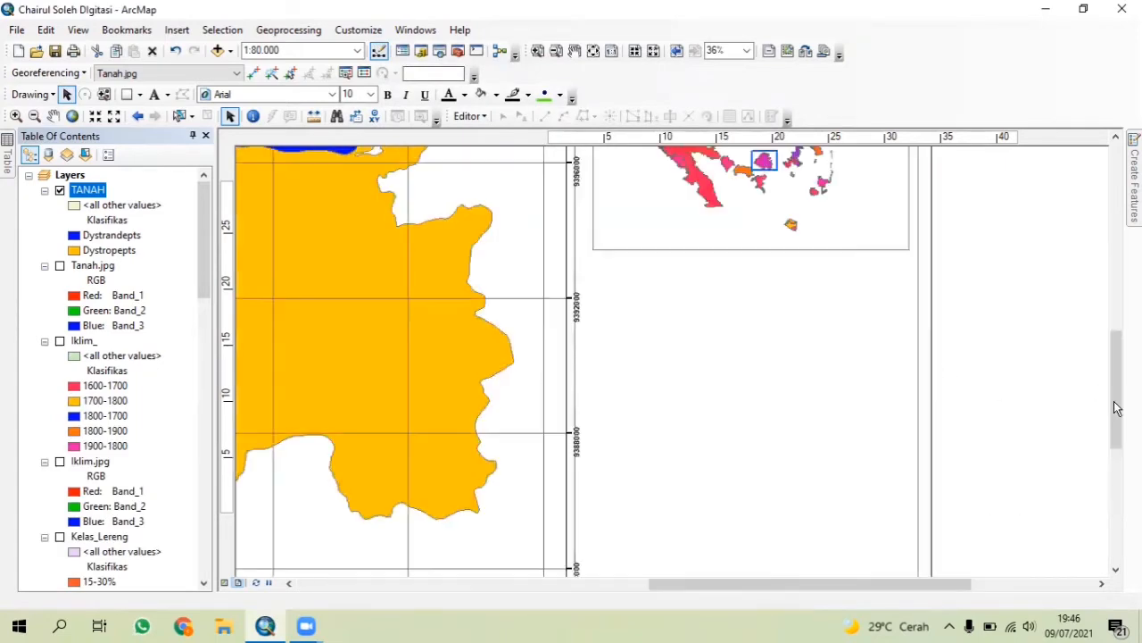
pyautogui.moveTo(1115, 401); pyautogui.dragTo(1092, 309)
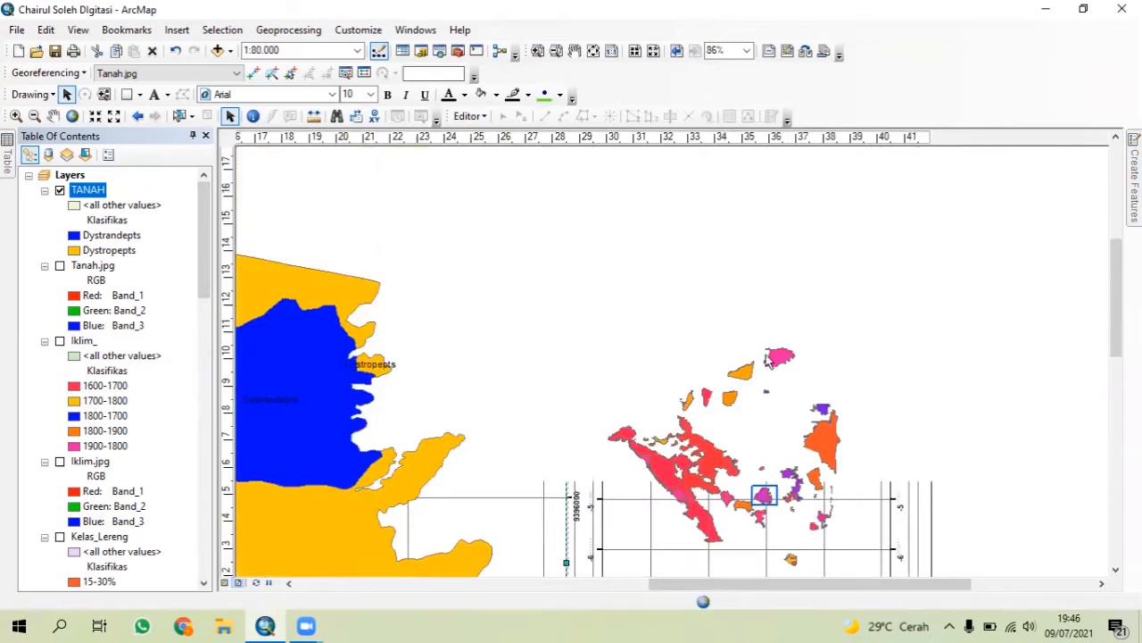
pyautogui.doubleClick(746, 230)
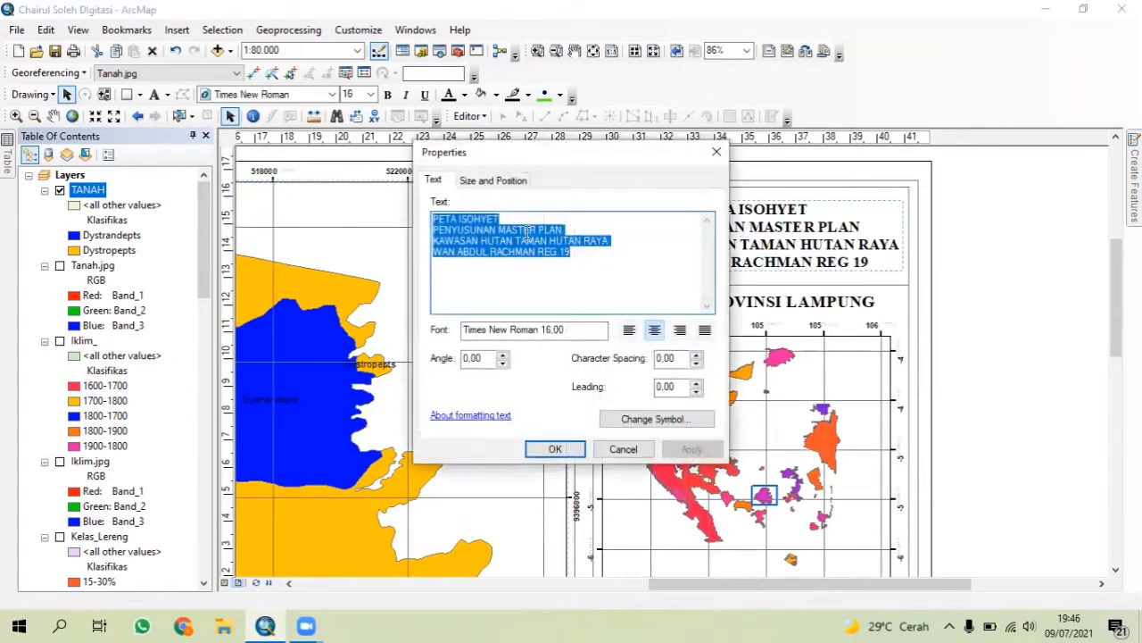
pyautogui.click(493, 219)
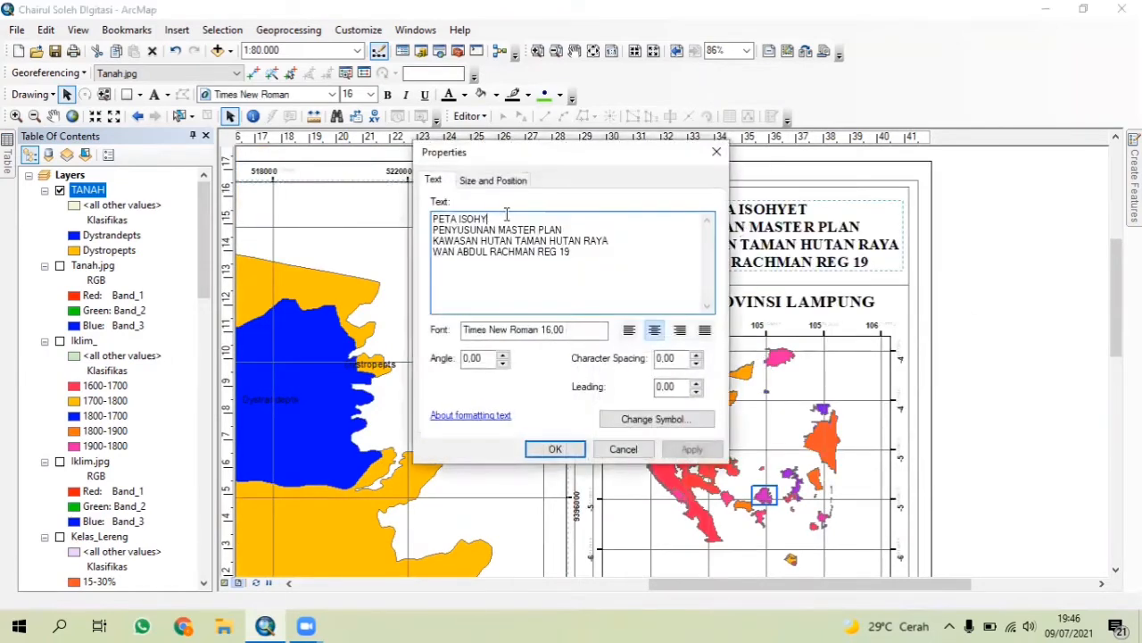
pyautogui.press('BackSpace')
pyautogui.press('BackSpace')
pyautogui.press('BackSpace')
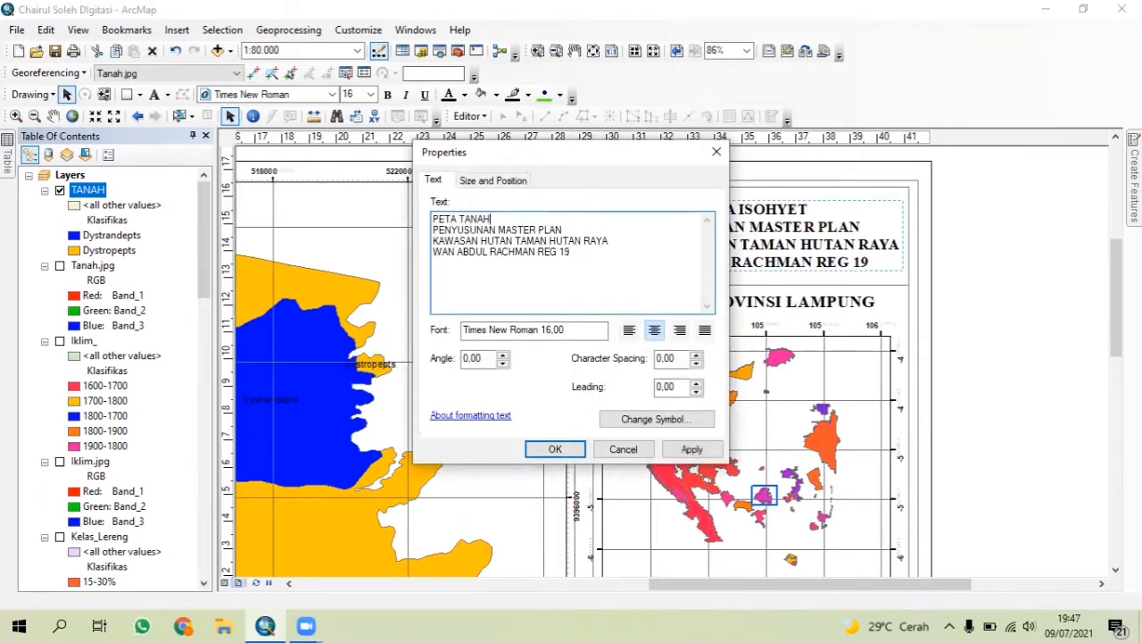
pyautogui.press('Return')
pyautogui.press('BackSpace')
pyautogui.click(556, 446)
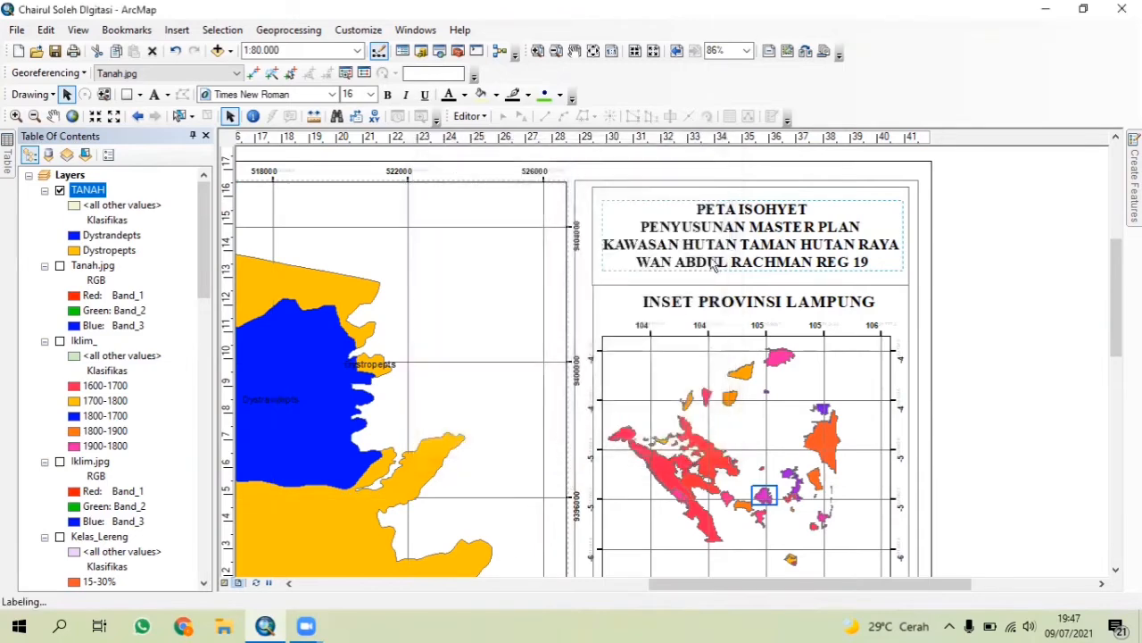
# Zoom the Lampung province inset map out to a scale of about 1:5.284.717 in the layout
pyautogui.click(801, 449)
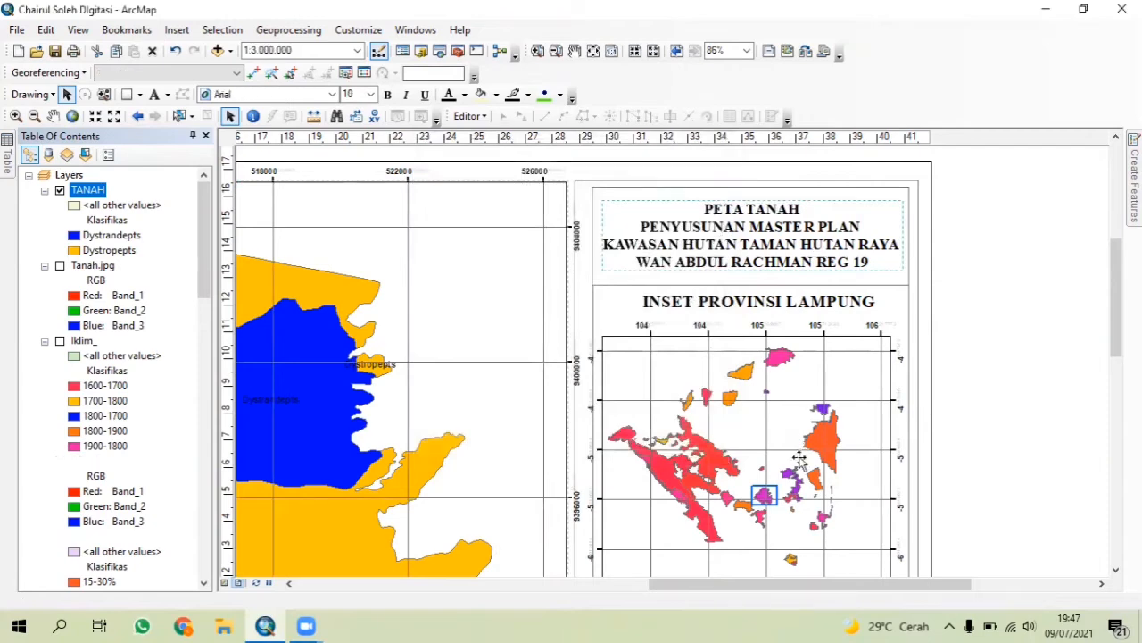
pyautogui.click(226, 582)
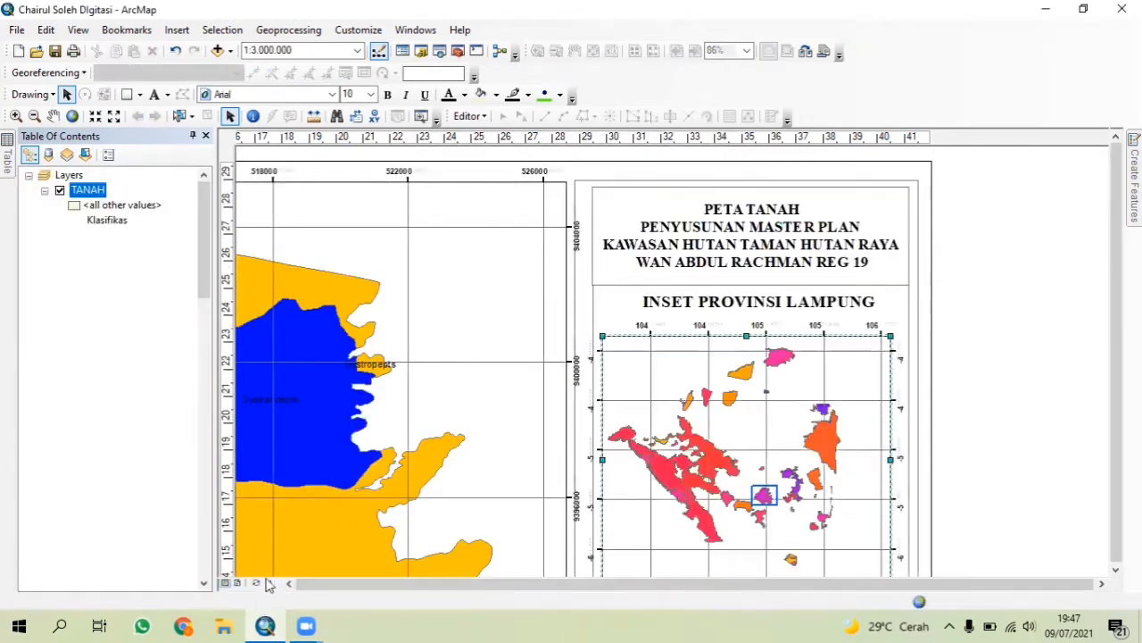
pyautogui.scroll(-2, 657, 429)
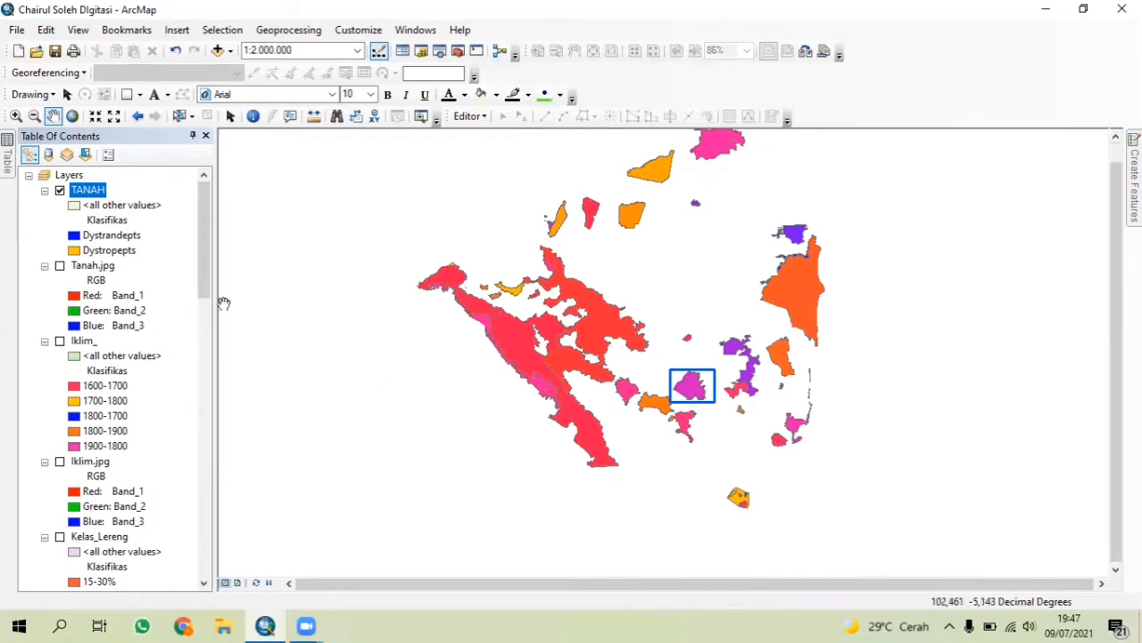
pyautogui.click(237, 584)
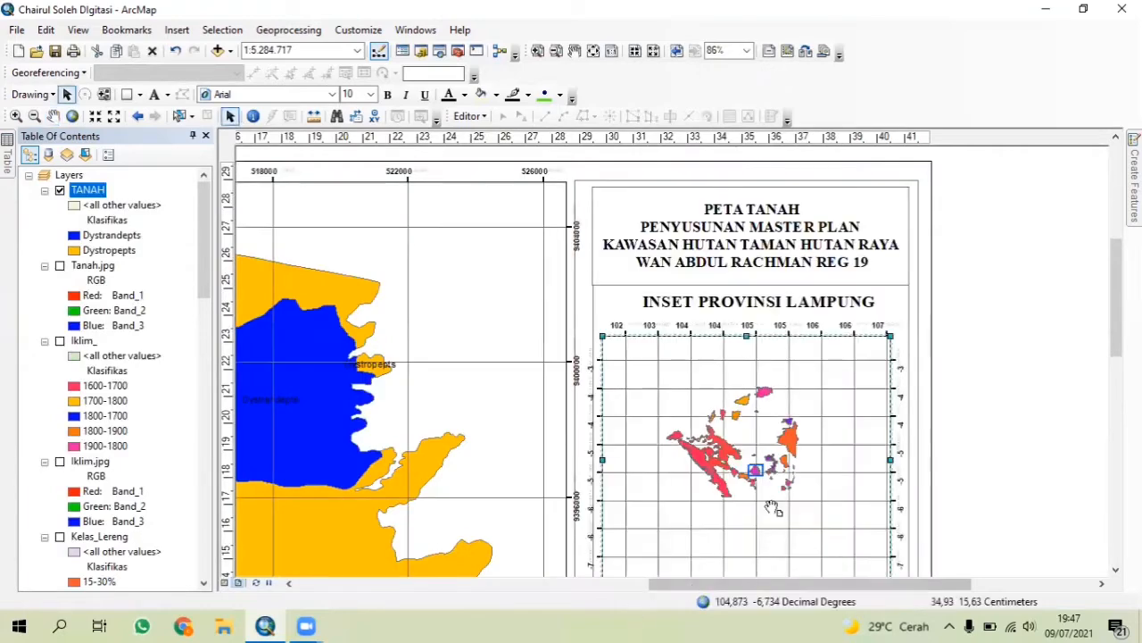
# Delete all the climate legend entries and the Klasifikasi Iklim heading from the layout's legend box
pyautogui.moveTo(964, 473); pyautogui.dragTo(973, 268)
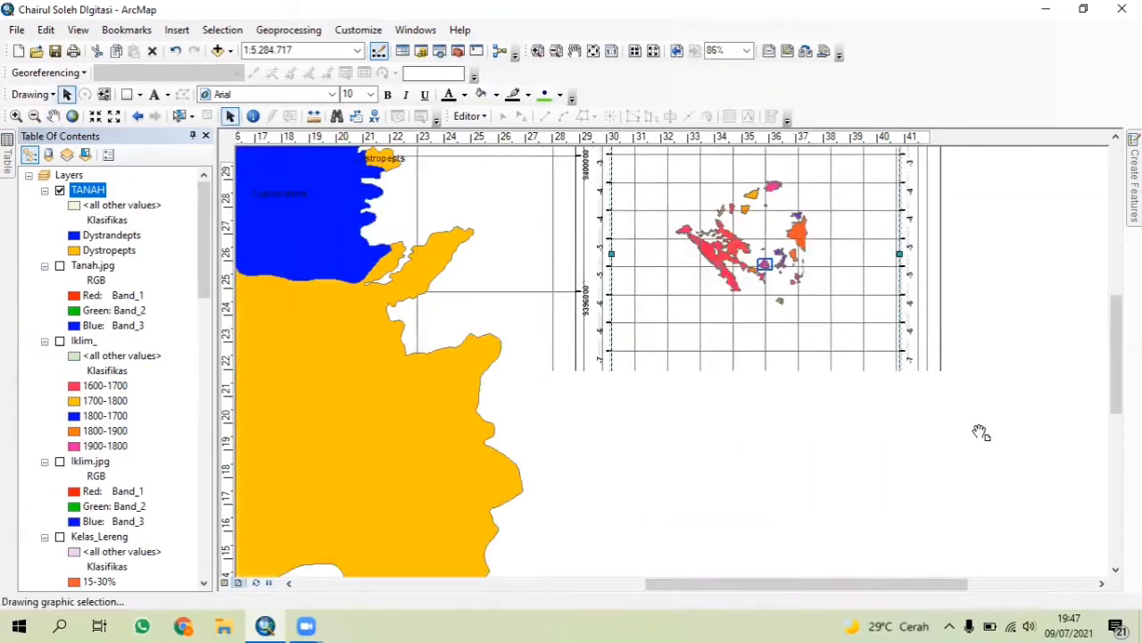
pyautogui.moveTo(962, 473); pyautogui.dragTo(937, 399)
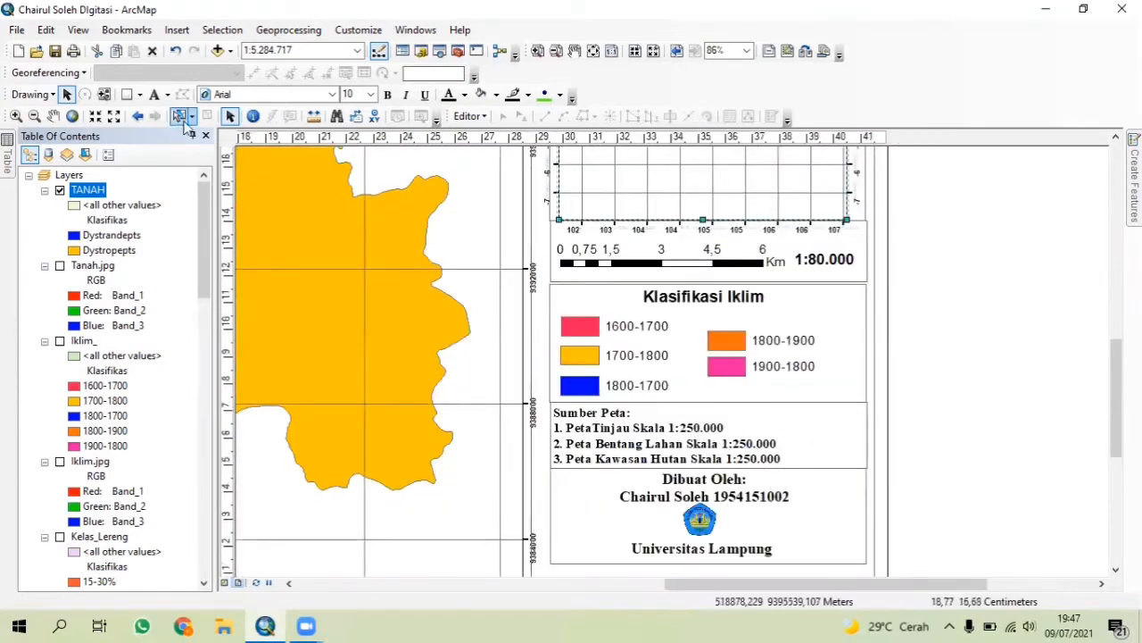
pyautogui.click(68, 95)
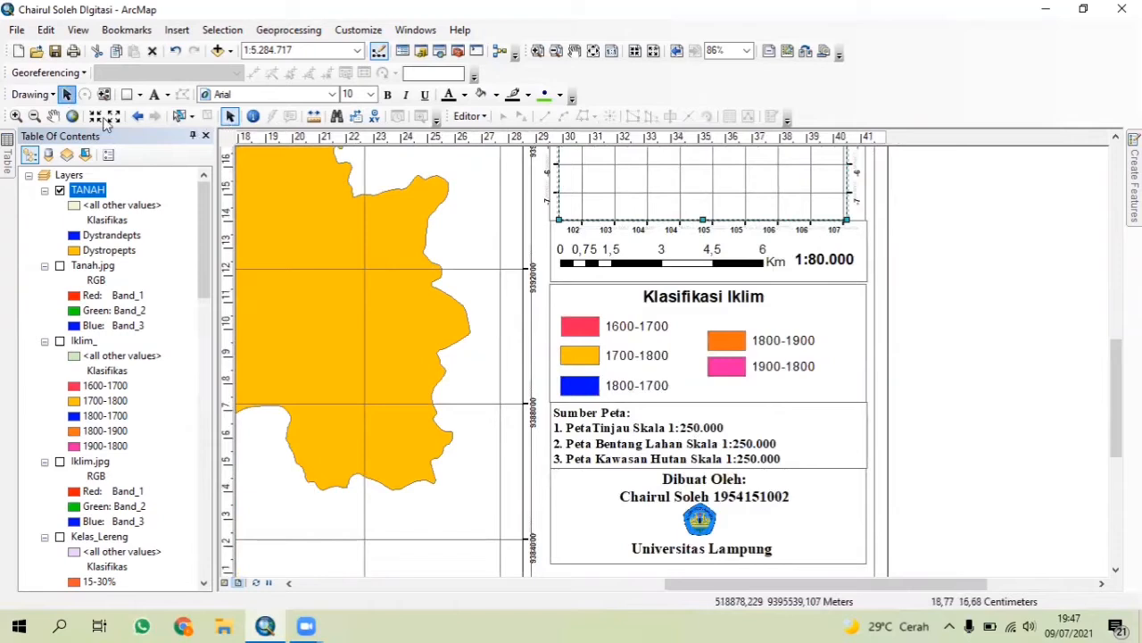
pyautogui.click(620, 386)
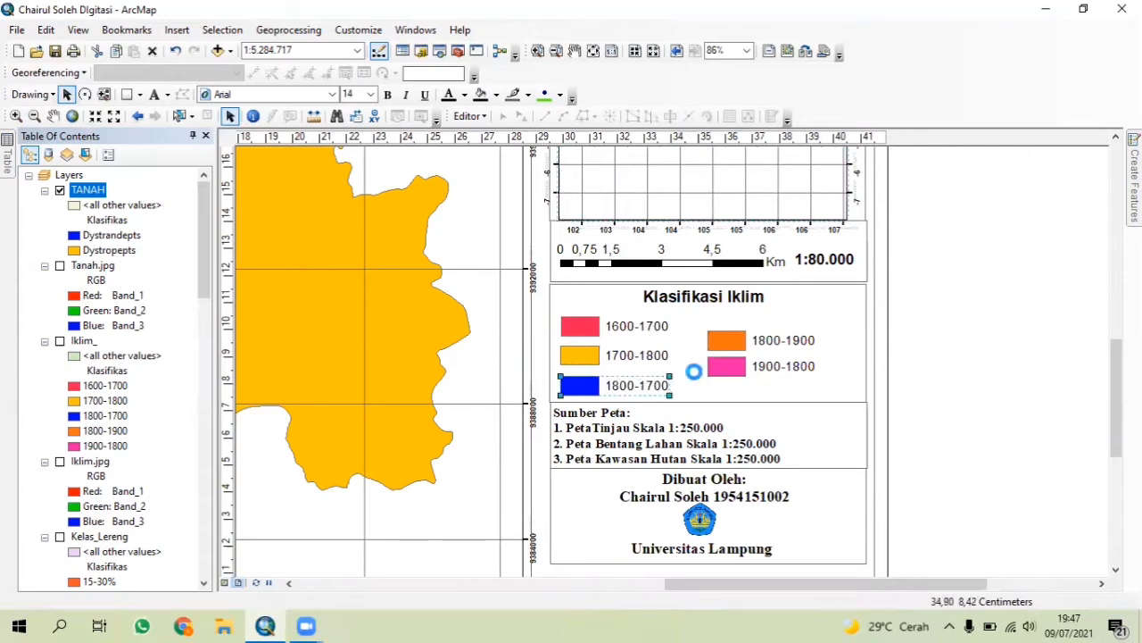
pyautogui.click(636, 357)
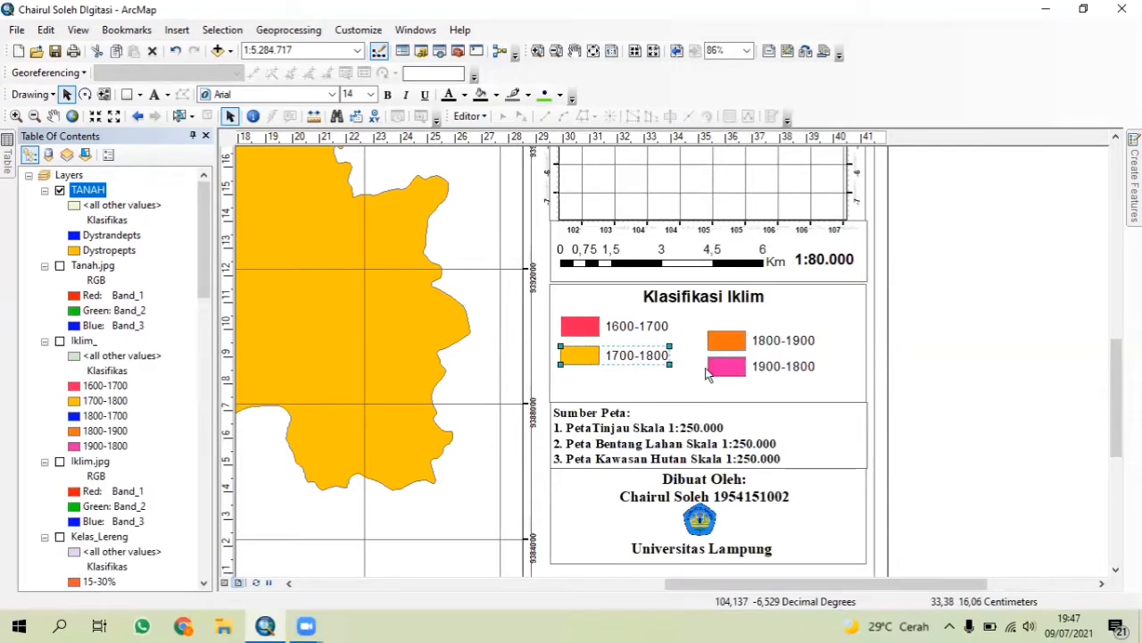
pyautogui.click(612, 331)
pyautogui.press('Delete')
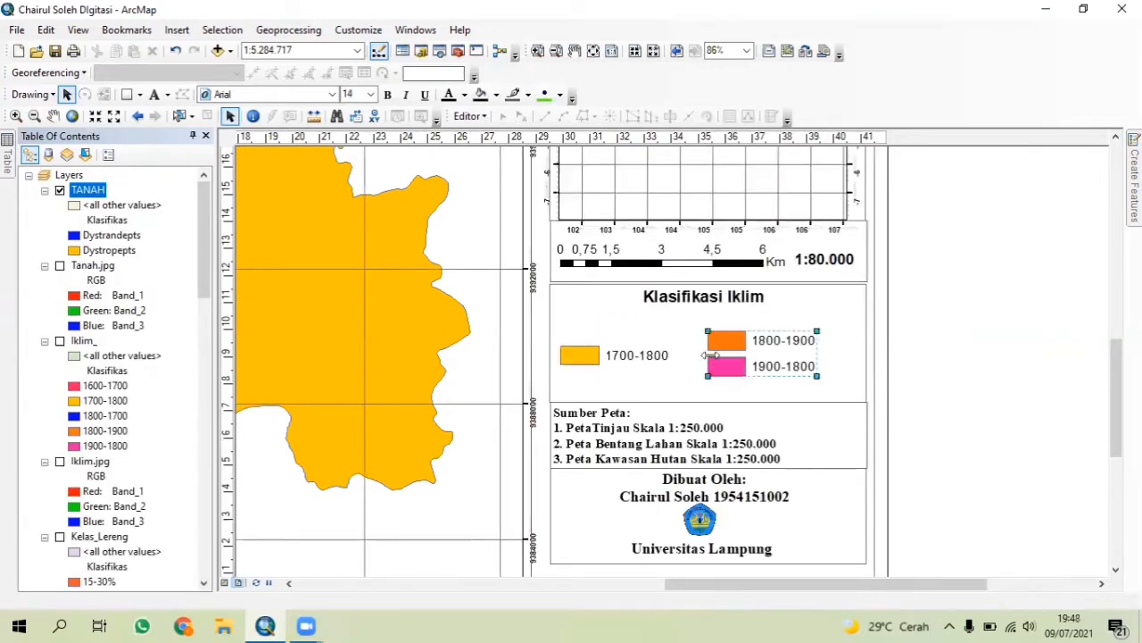
pyautogui.click(620, 356)
pyautogui.press('Delete')
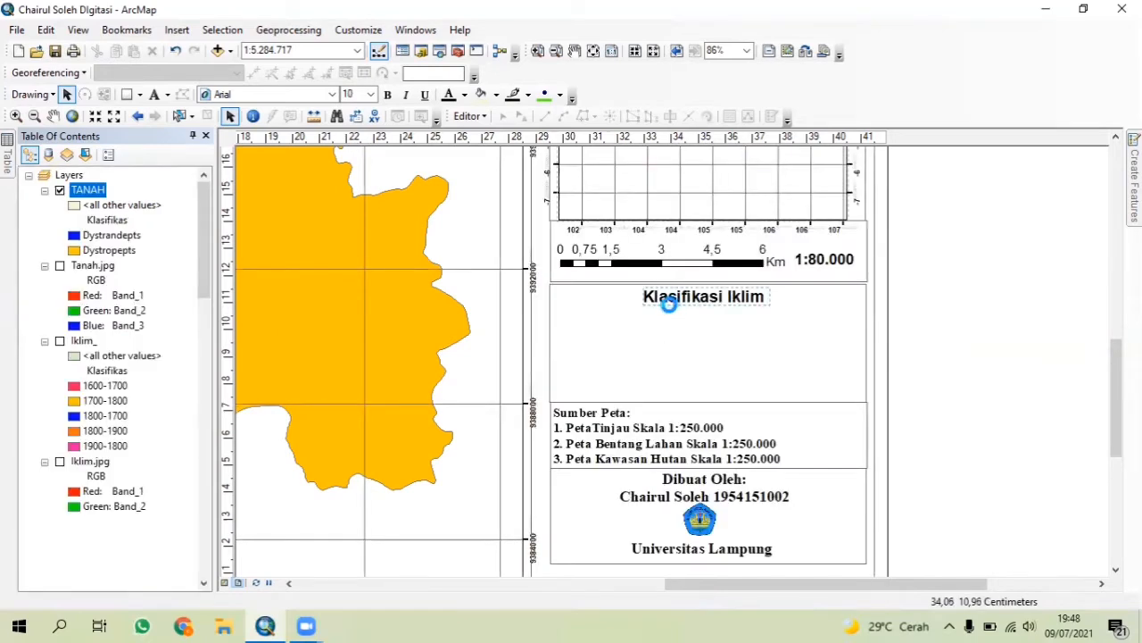
pyautogui.scroll(2, 695, 339)
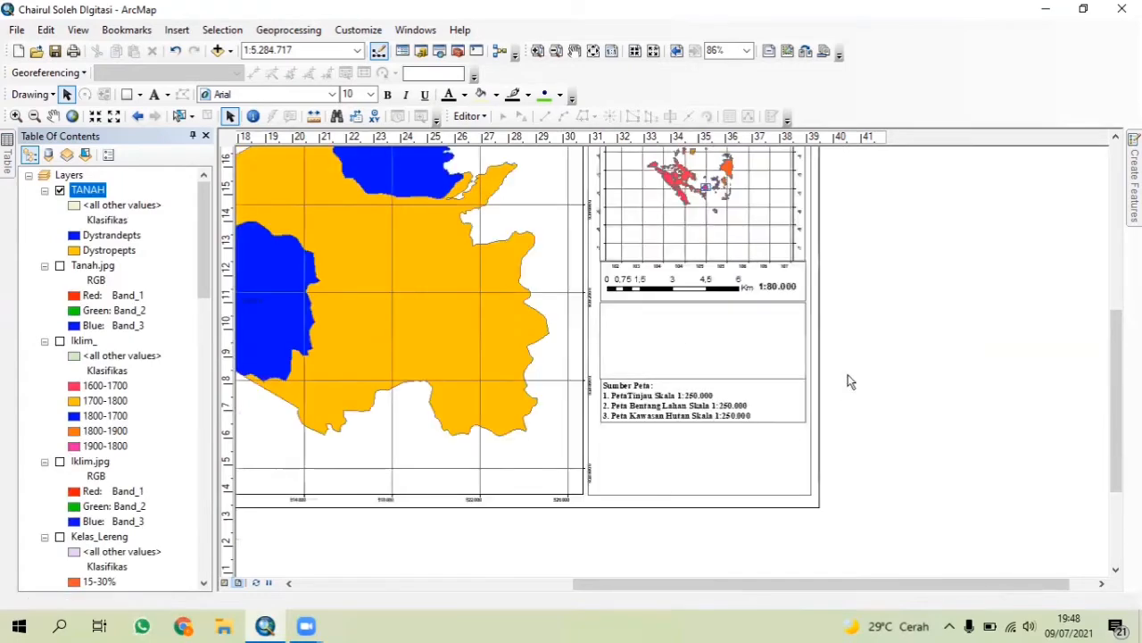
pyautogui.moveTo(877, 365); pyautogui.dragTo(895, 516)
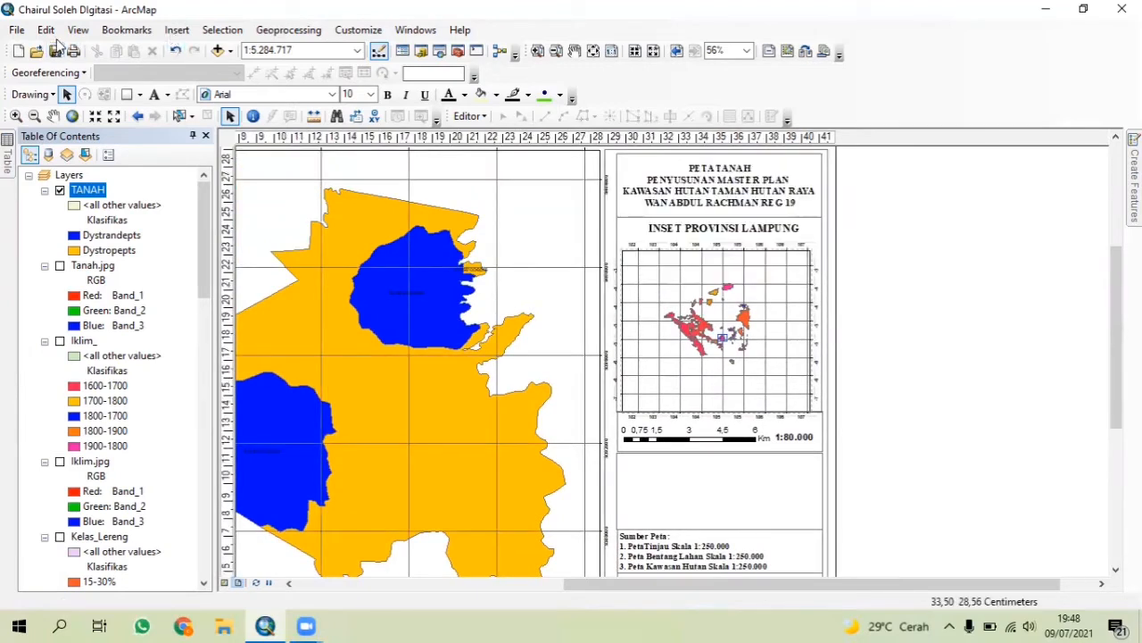
pyautogui.click(177, 29)
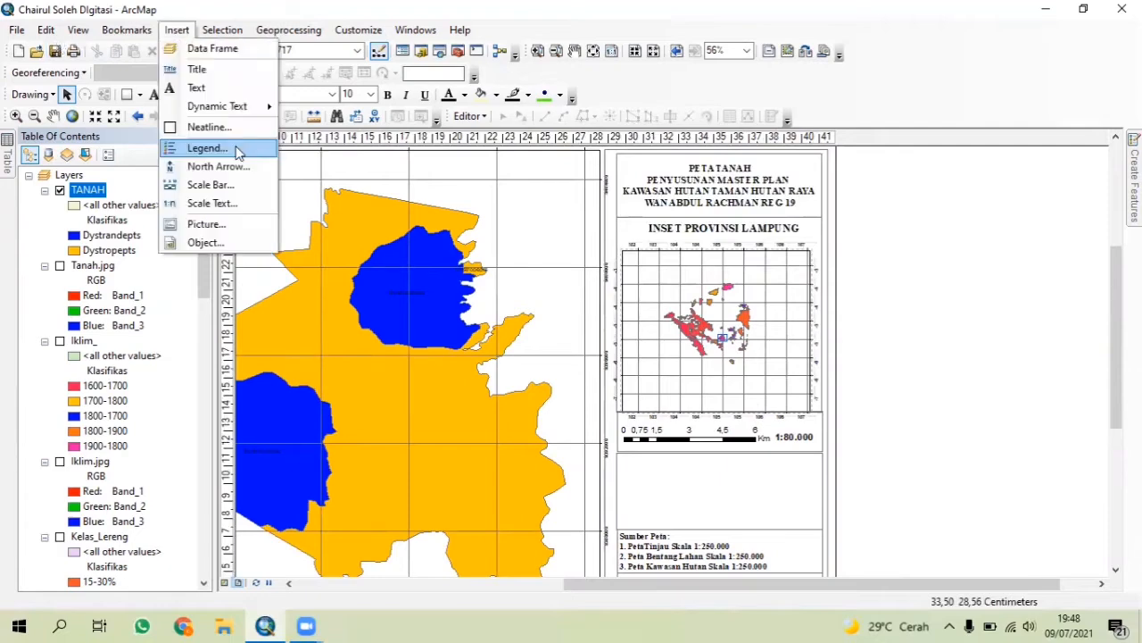
pyautogui.click(198, 146)
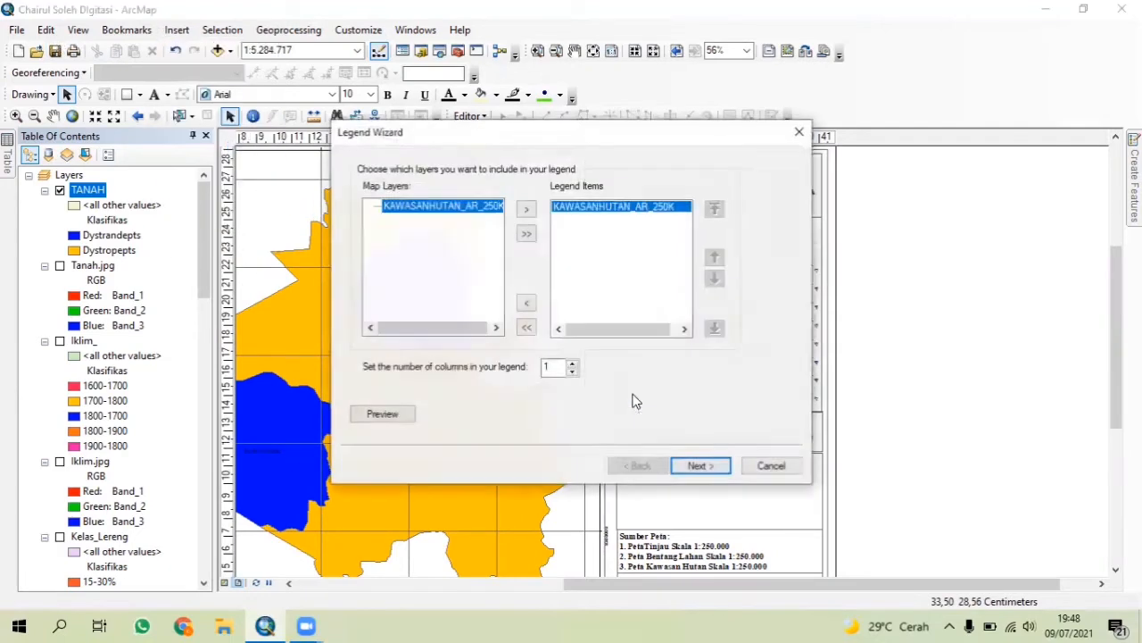
pyautogui.click(801, 129)
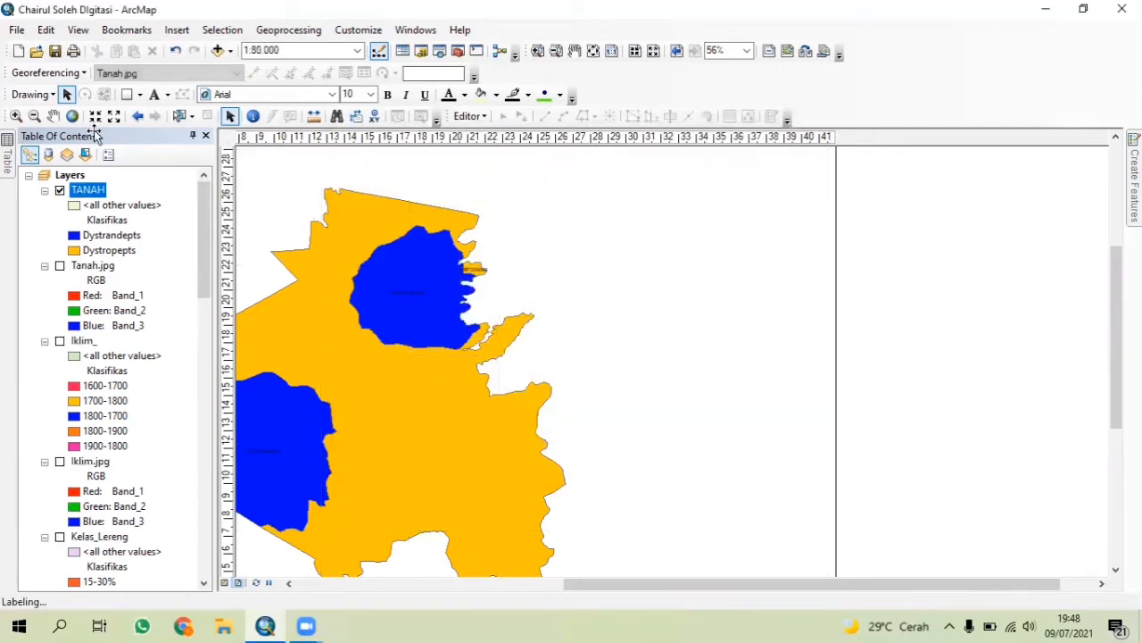
# Insert a one-column legend of the TANAH layer for the main data frame, titled Legenda, with the default frame settings
pyautogui.click(177, 31)
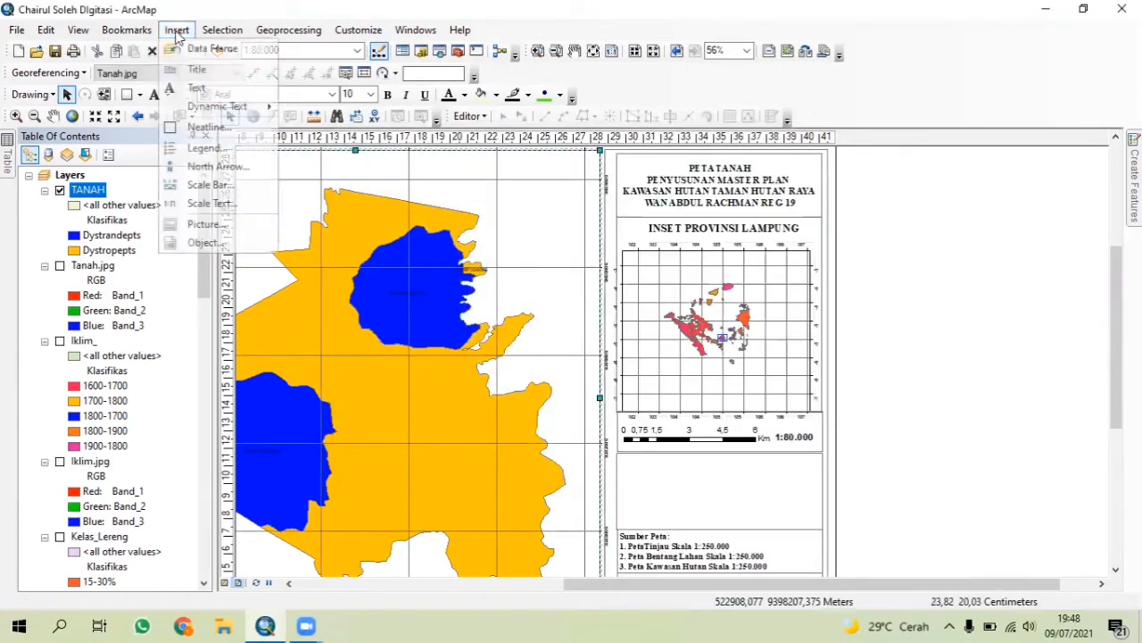
pyautogui.click(209, 148)
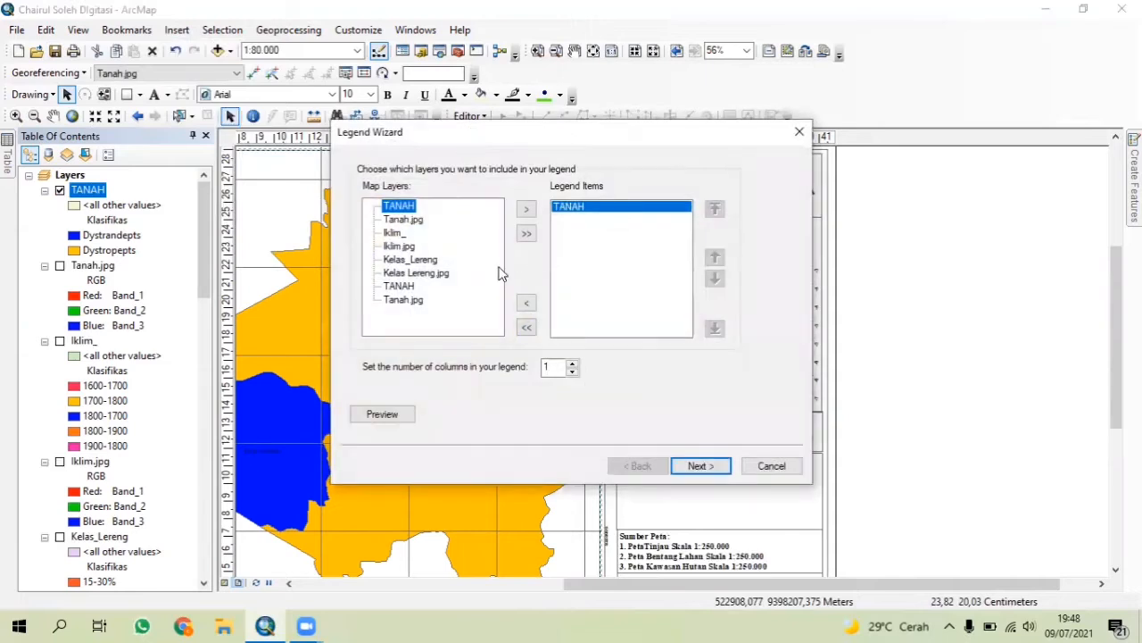
pyautogui.click(701, 473)
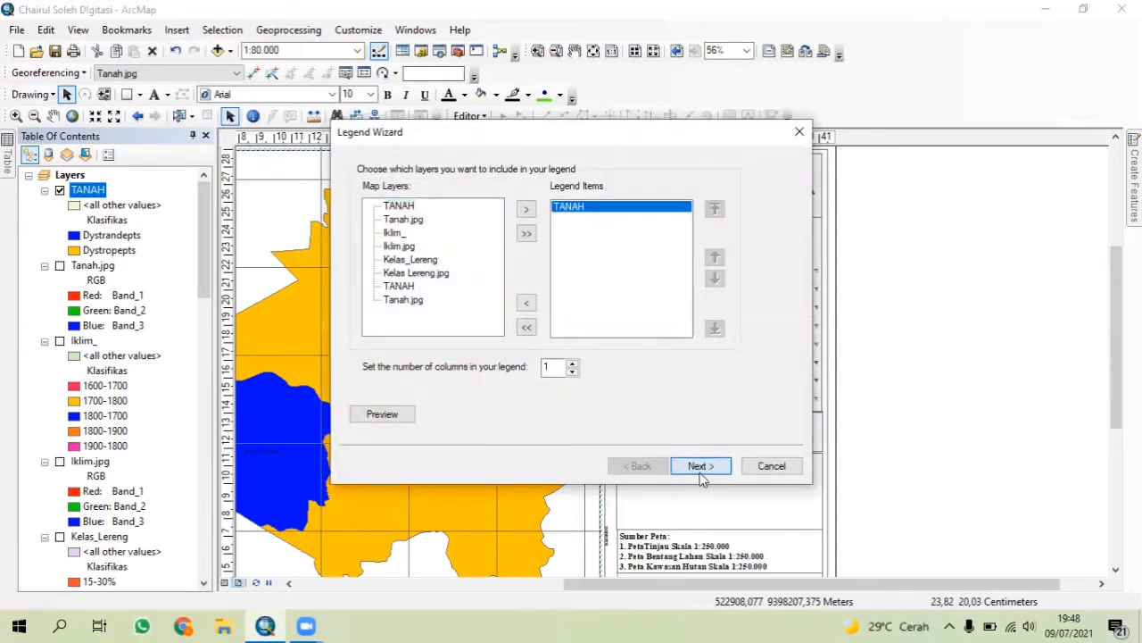
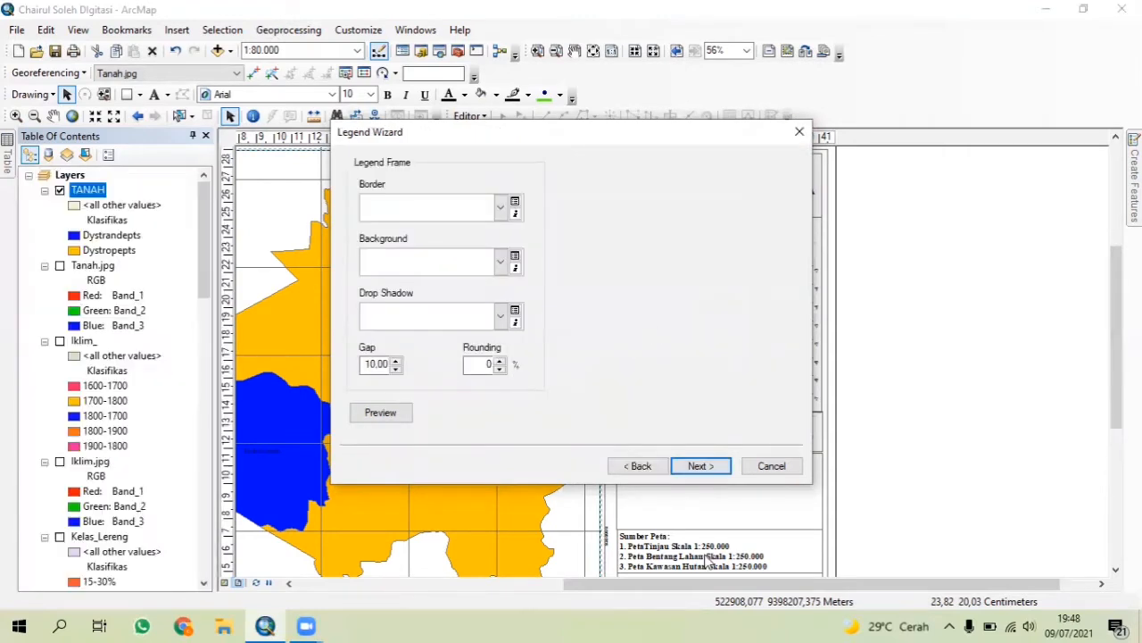
pyautogui.click(637, 465)
pyautogui.click(404, 193)
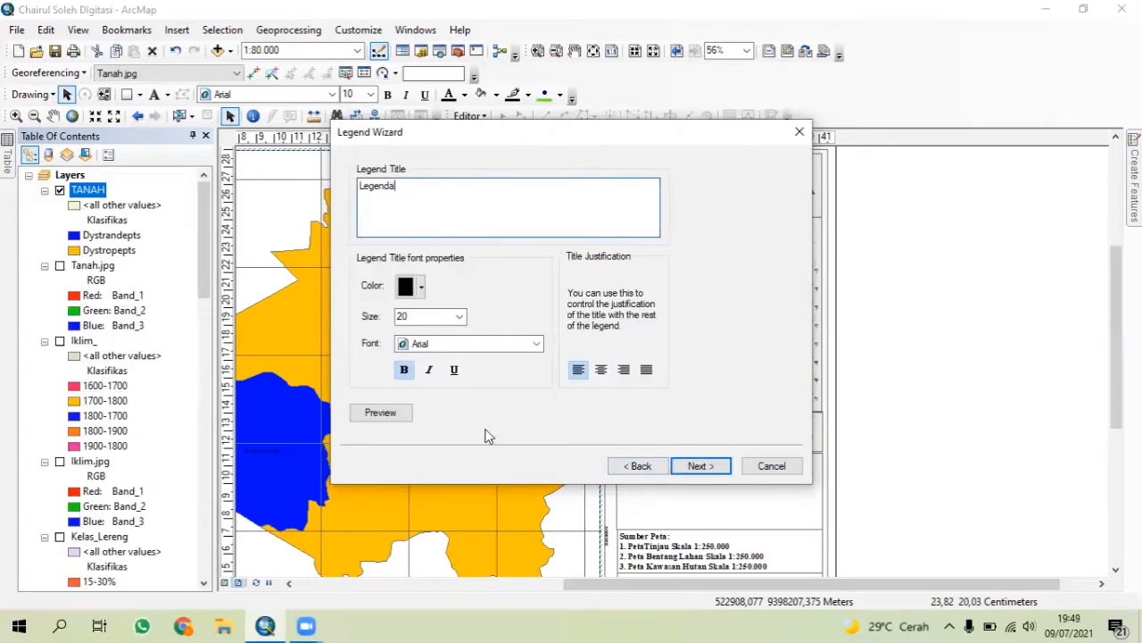
pyautogui.click(701, 479)
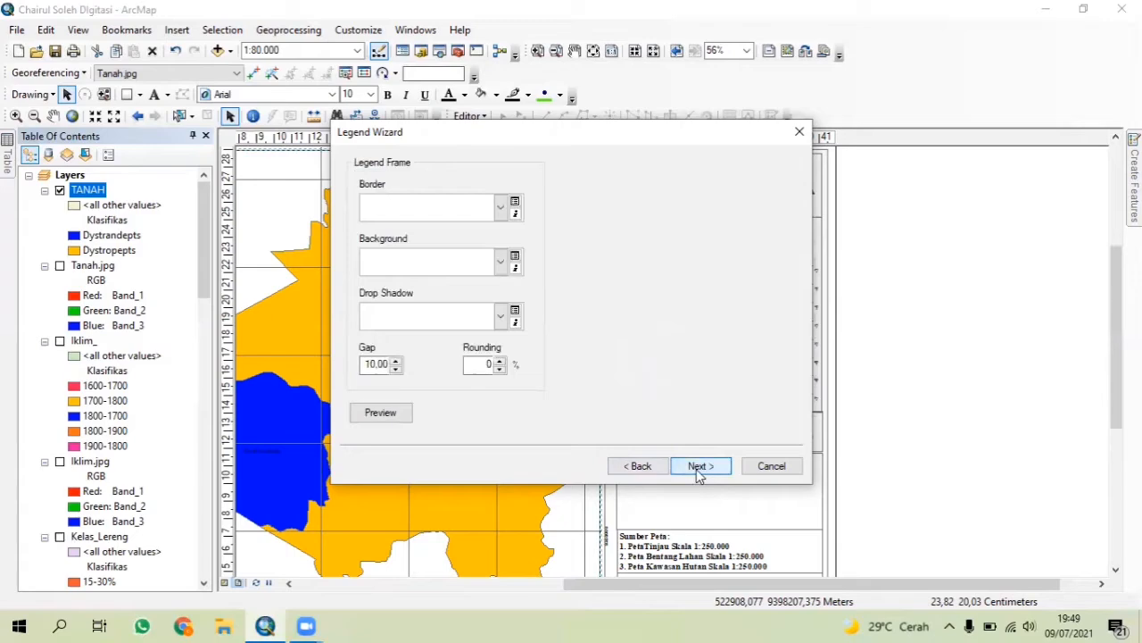
pyautogui.click(701, 466)
pyautogui.click(701, 466)
pyautogui.click(701, 466)
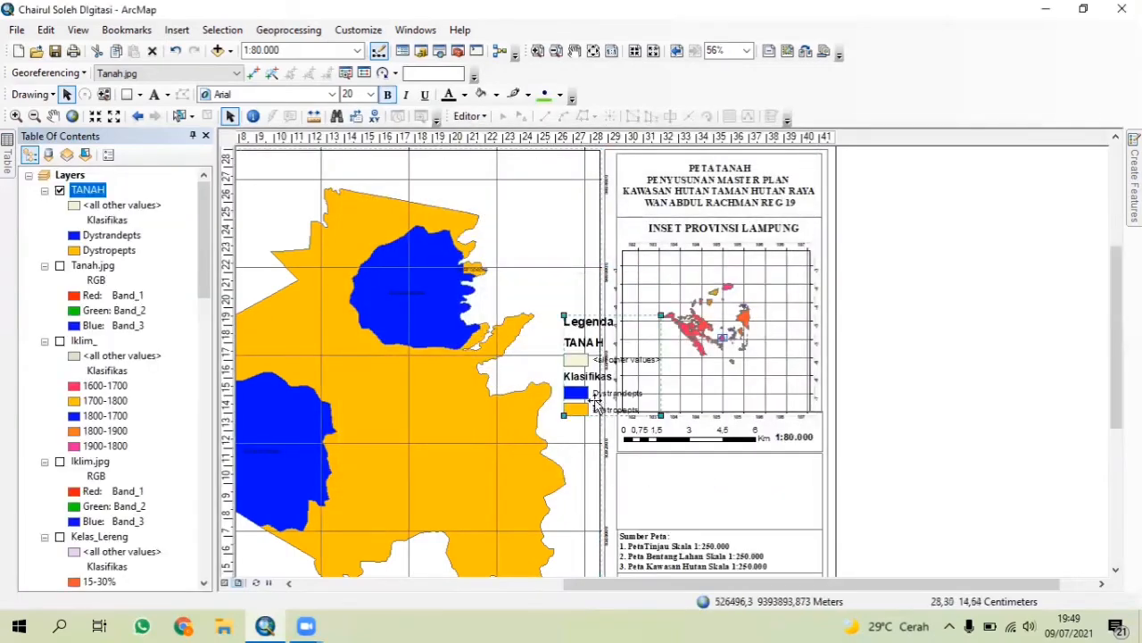
# Move the new legend into the empty box above Sumber Peta and convert it to graphics
pyautogui.moveTo(602, 405); pyautogui.dragTo(695, 502)
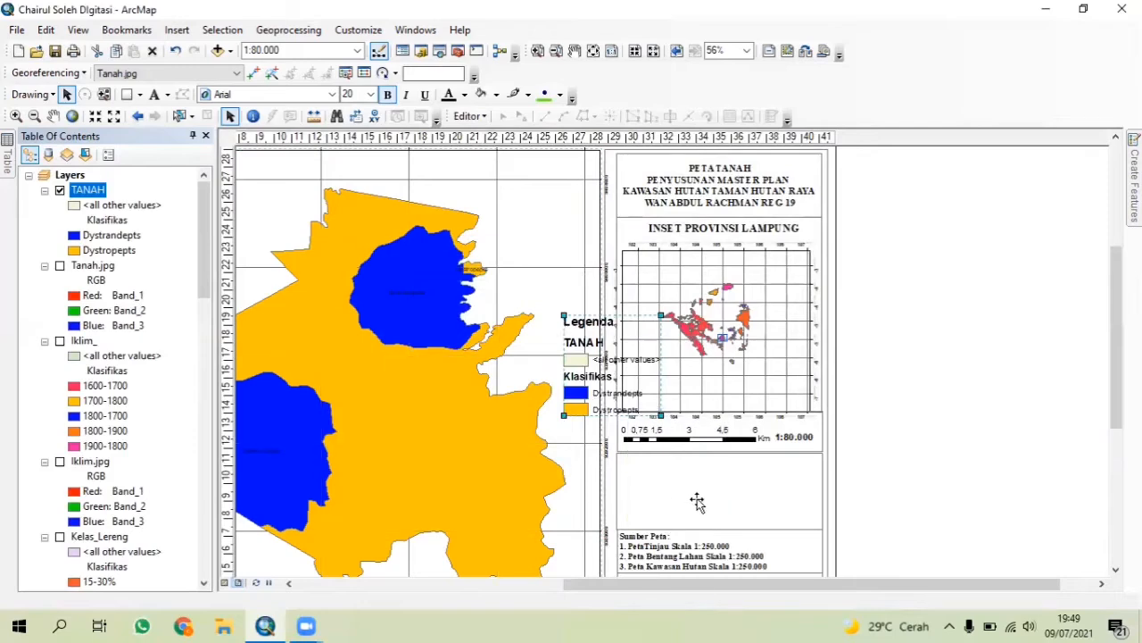
pyautogui.rightClick(690, 499)
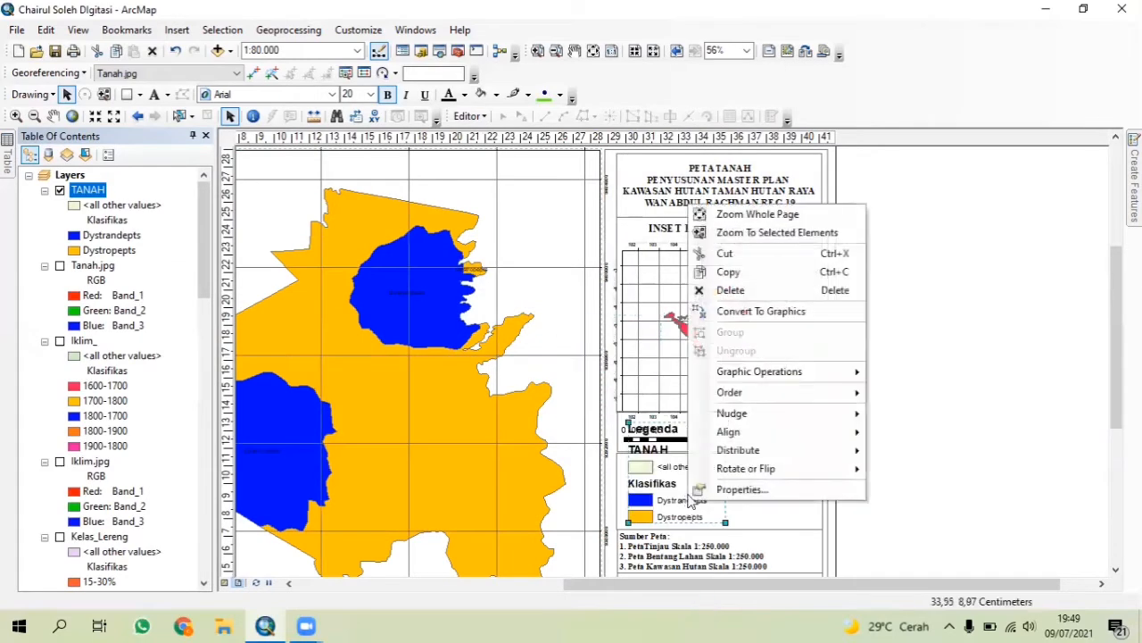
pyautogui.click(779, 312)
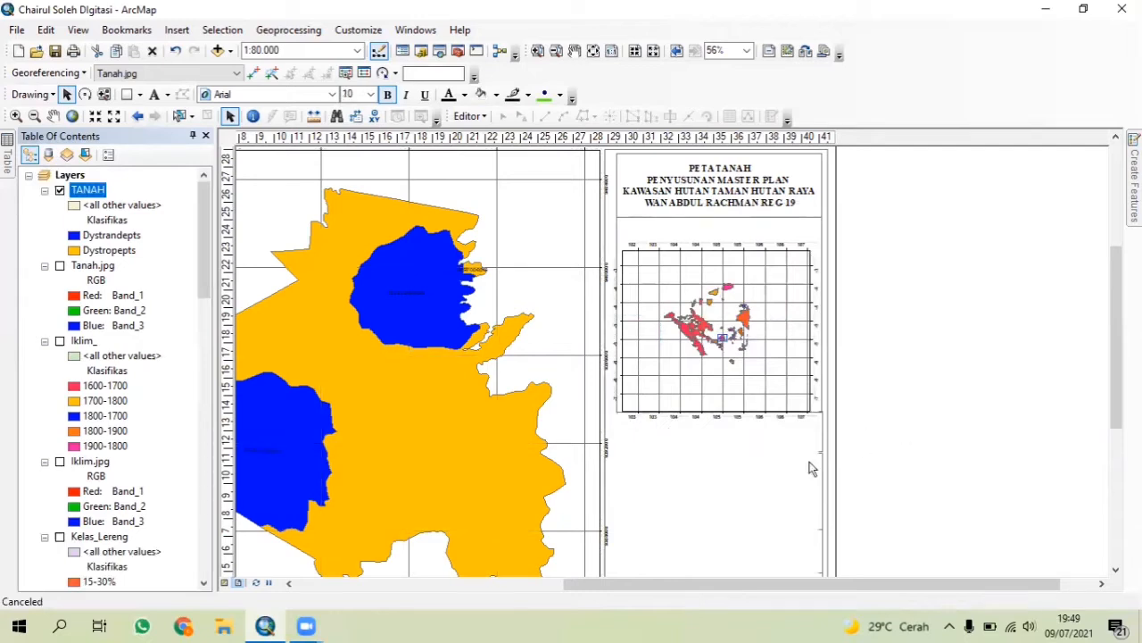
pyautogui.scroll(3, 552, 438)
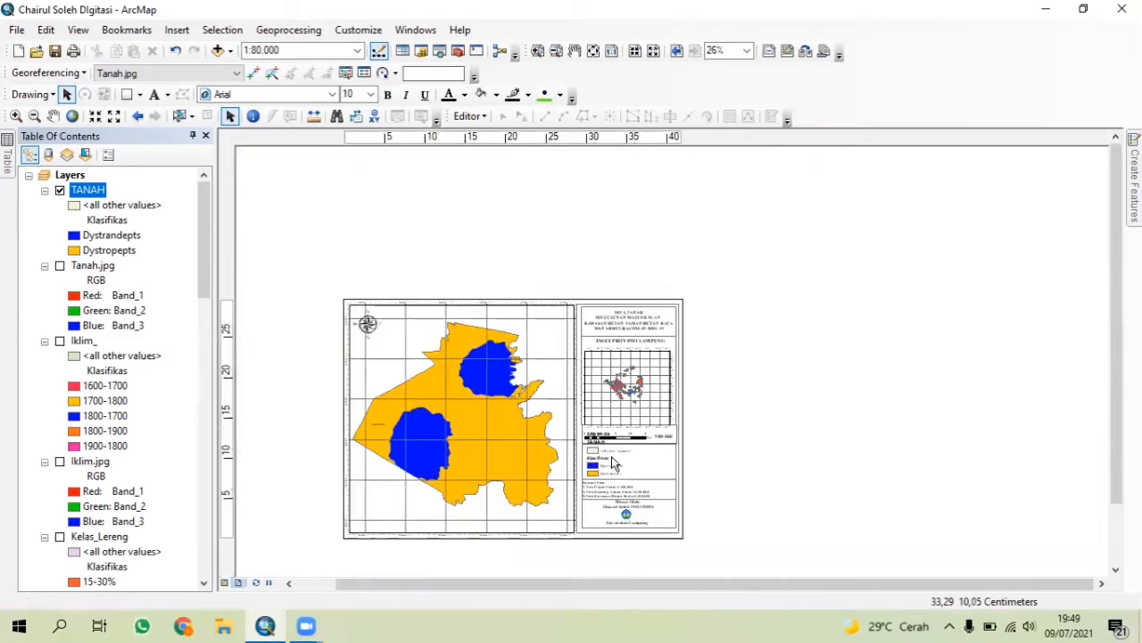
# Move the converted legend outside the page beside the layout and ungroup it into individual elements
pyautogui.doubleClick(604, 473)
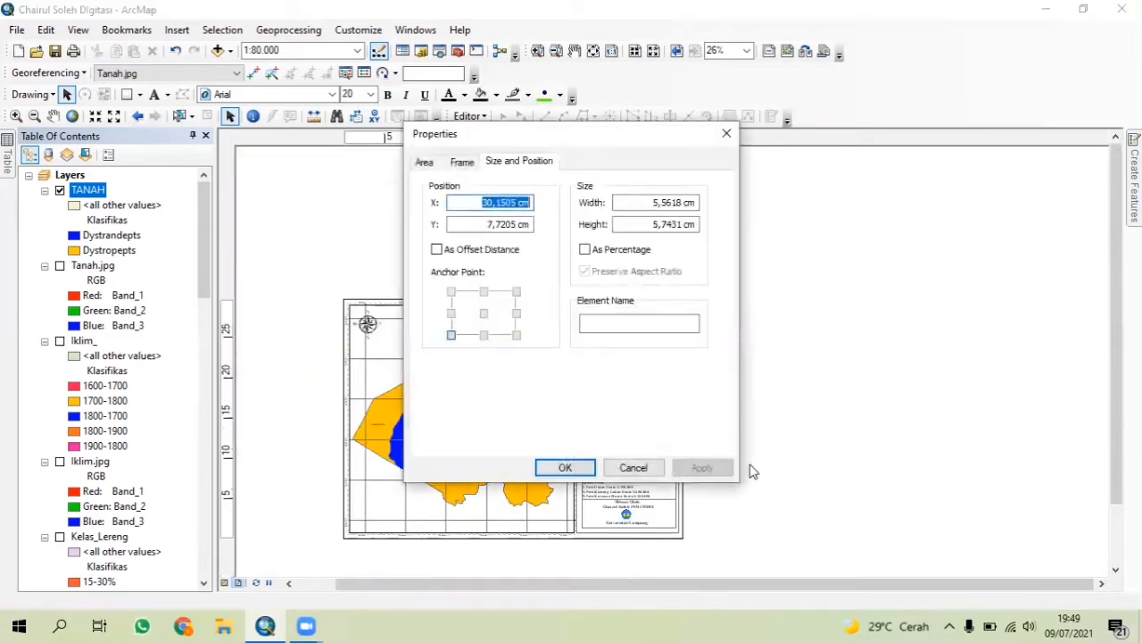
pyautogui.click(630, 467)
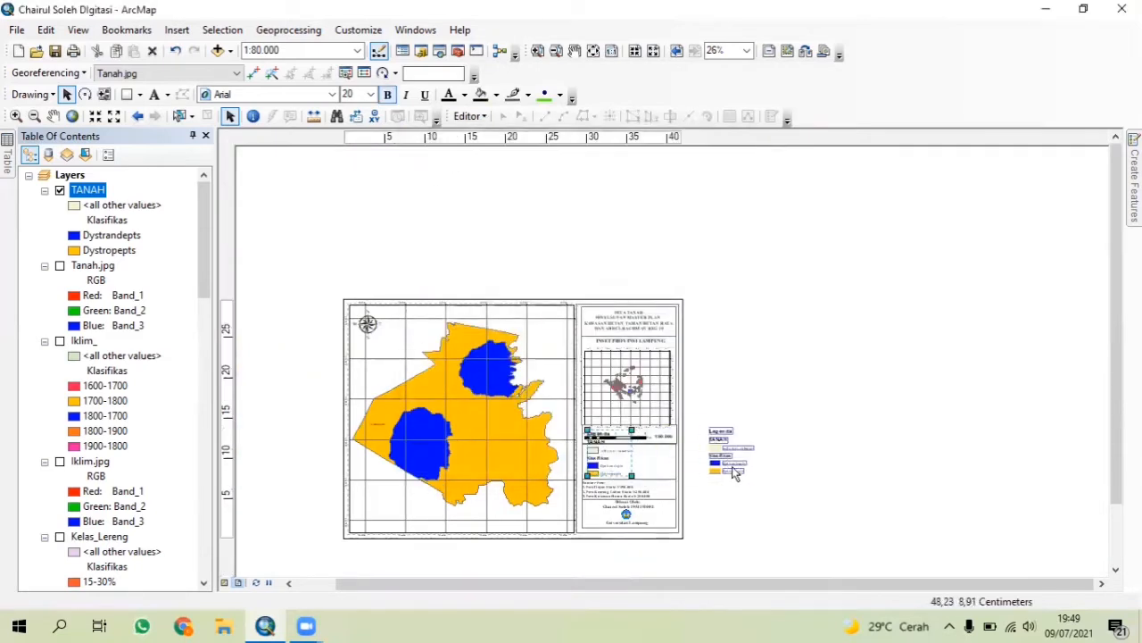
pyautogui.scroll(4, 734, 470)
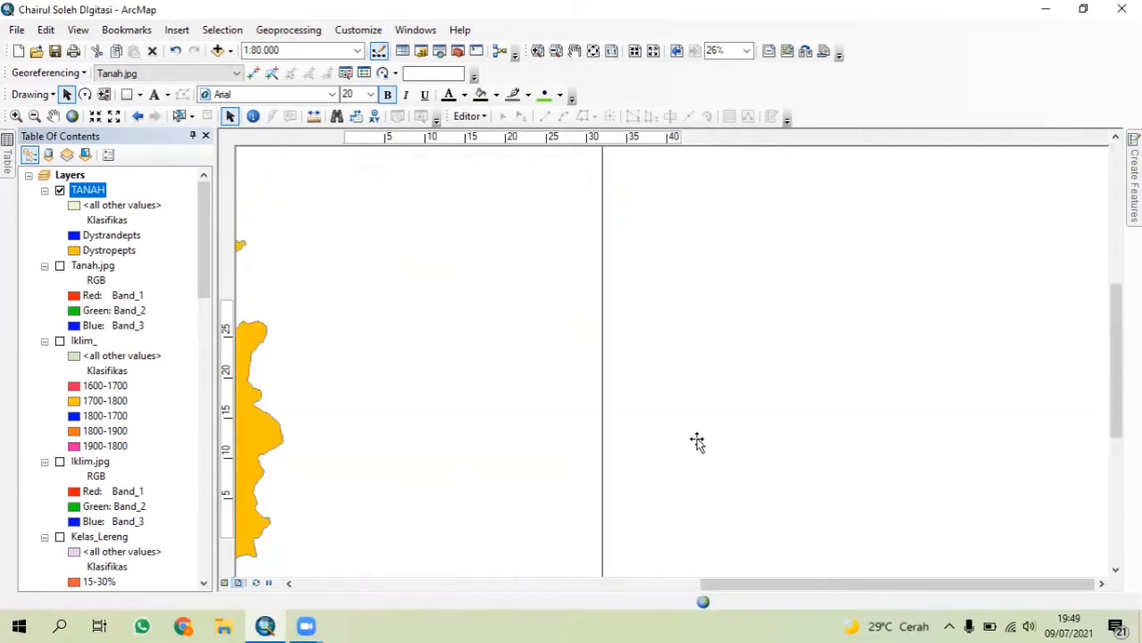
pyautogui.rightClick(722, 454)
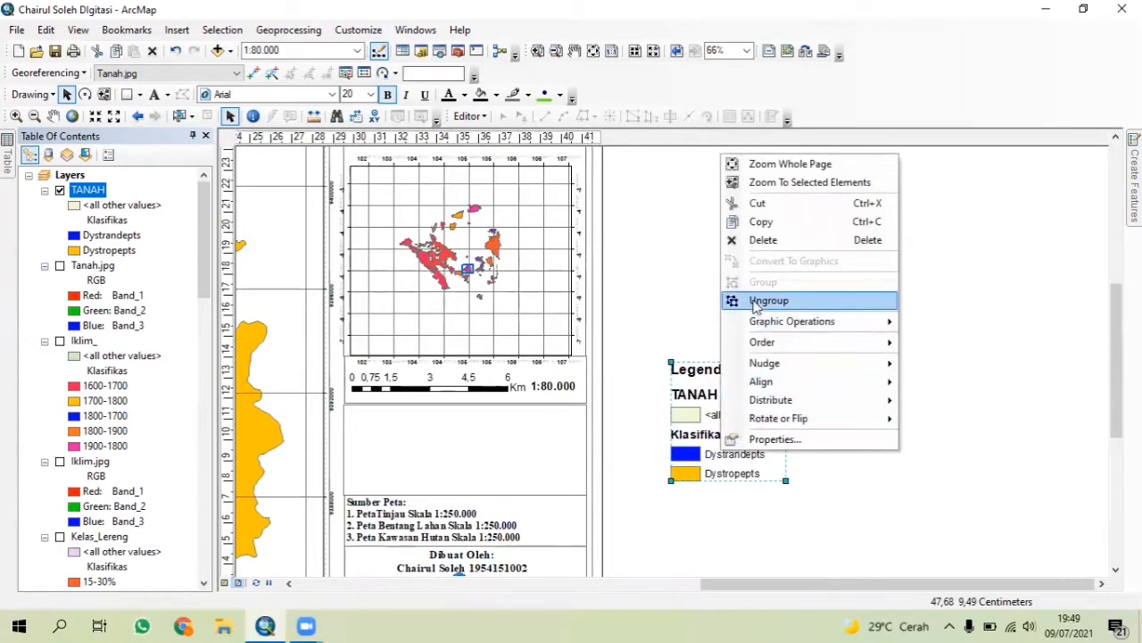
pyautogui.click(755, 304)
pyautogui.rightClick(715, 408)
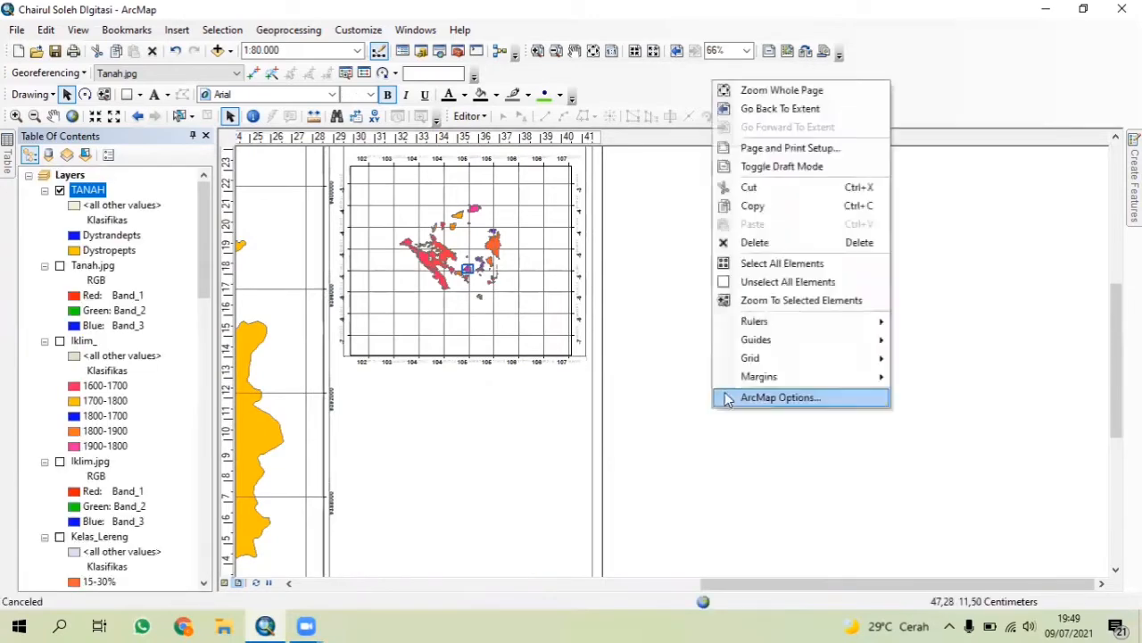
pyautogui.click(716, 483)
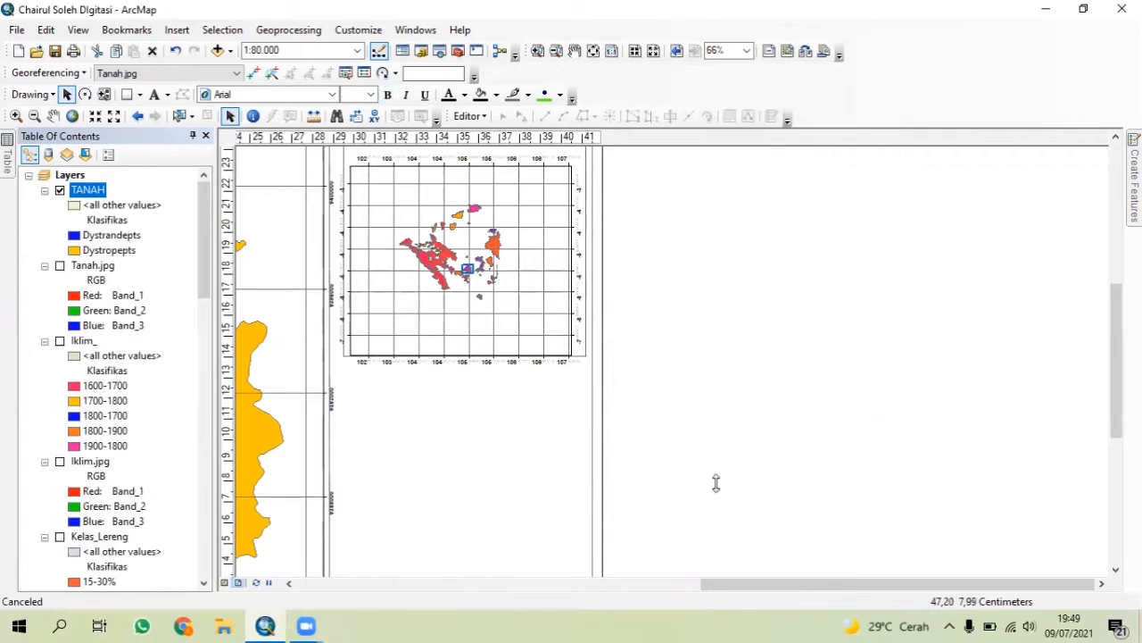
pyautogui.scroll(-3, 717, 483)
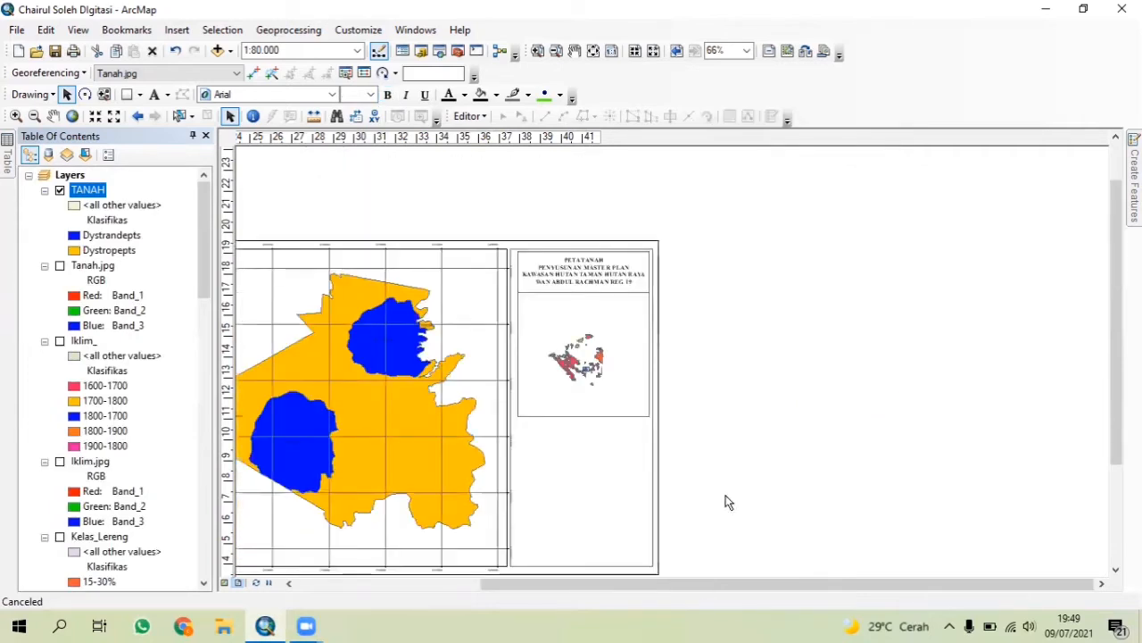
pyautogui.rightClick(725, 462)
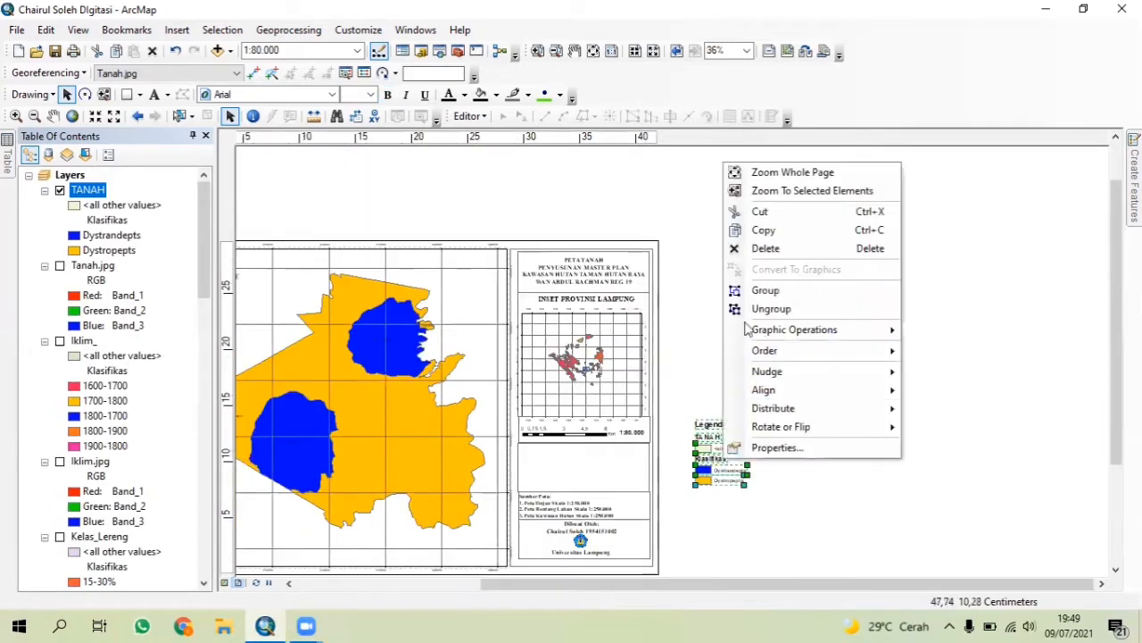
pyautogui.click(750, 309)
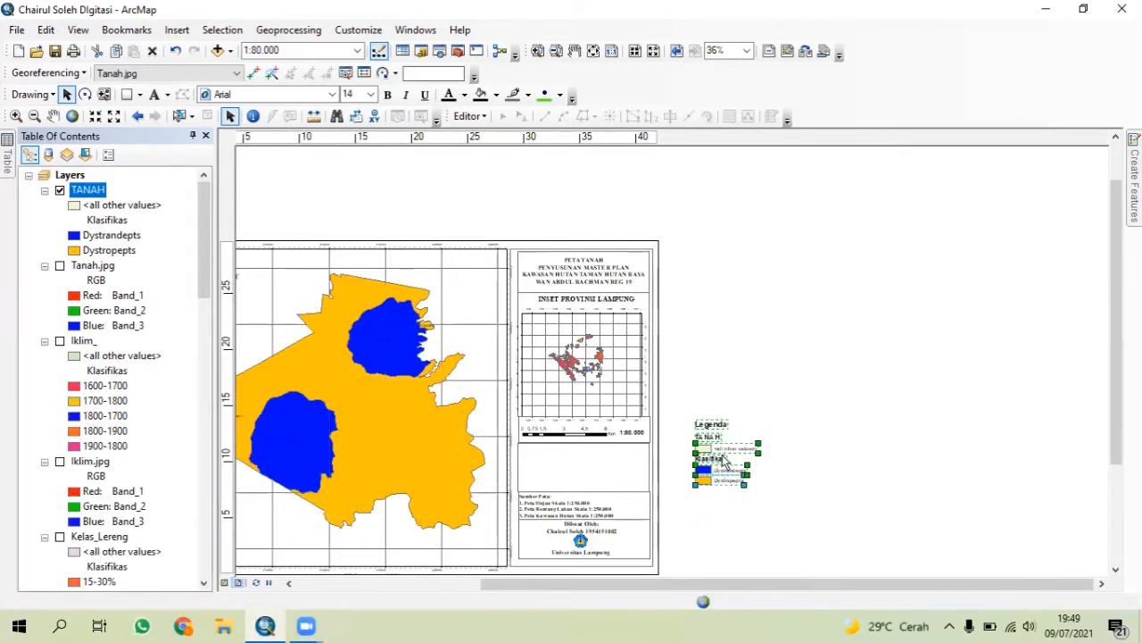
# Delete the <all other values> patch and label, the TANAH heading and the Legenda title from the ungrouped legend
pyautogui.scroll(3, 722, 454)
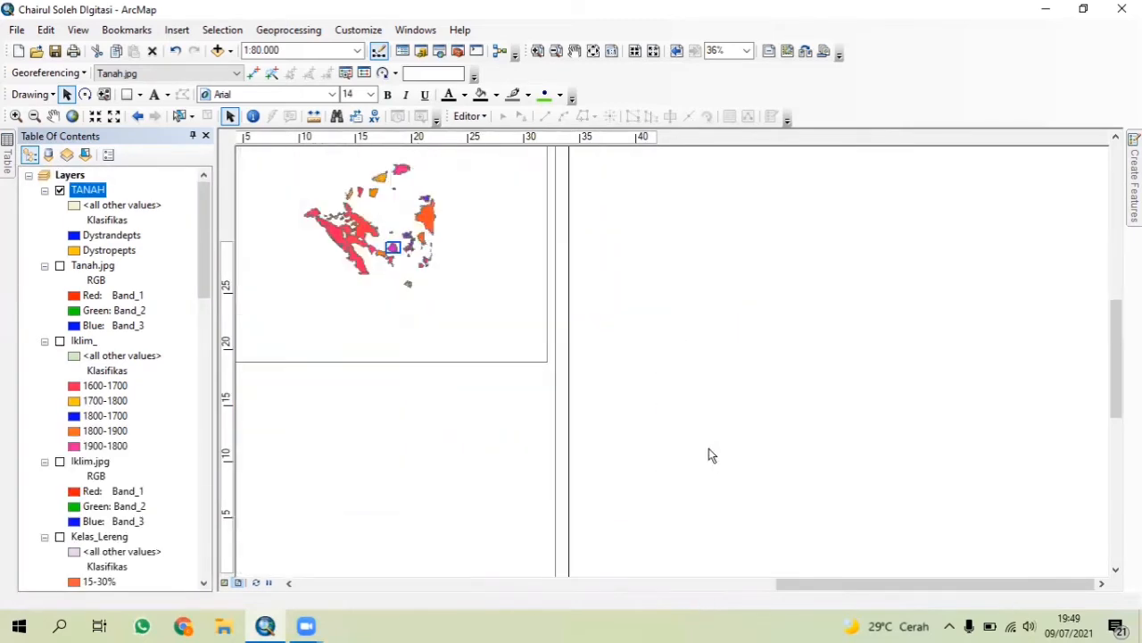
pyautogui.click(693, 439)
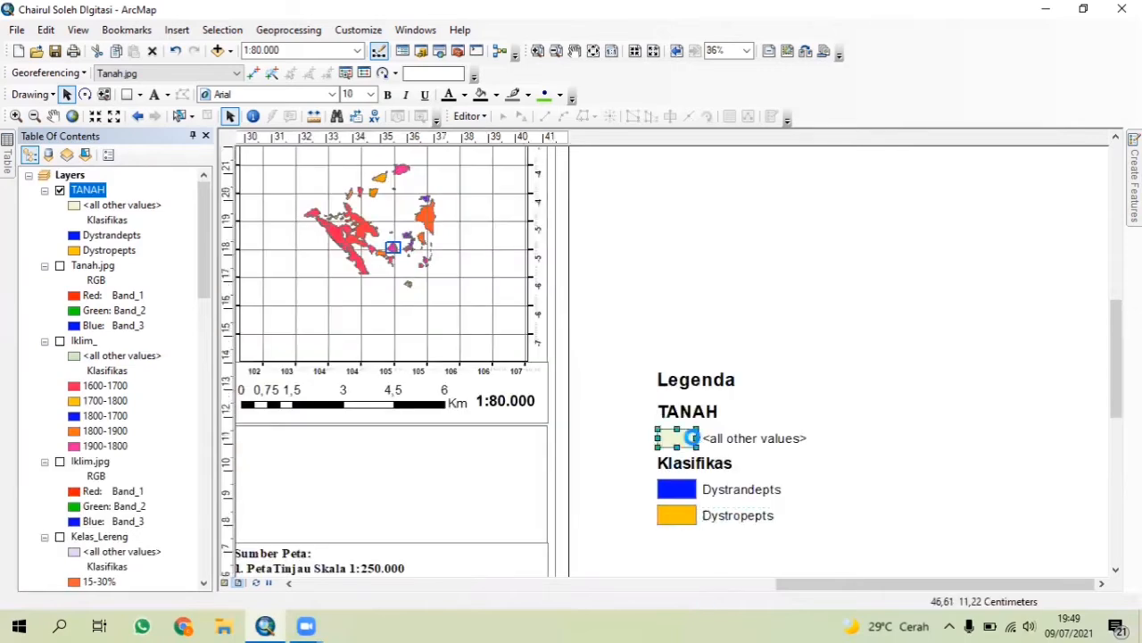
pyautogui.press('Delete')
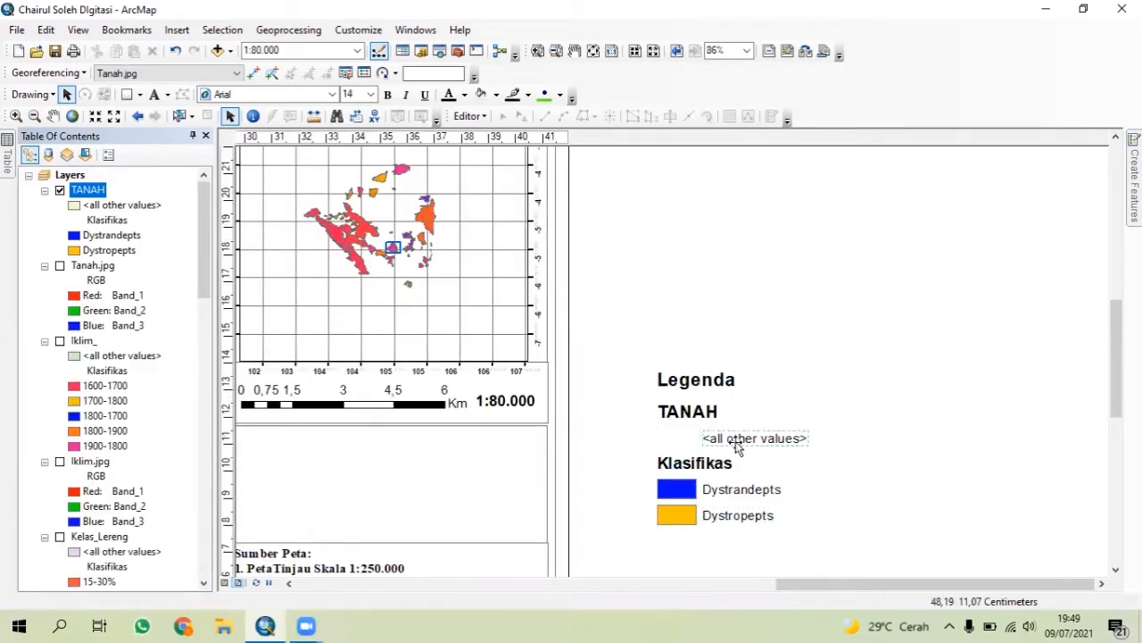
pyautogui.press('Delete')
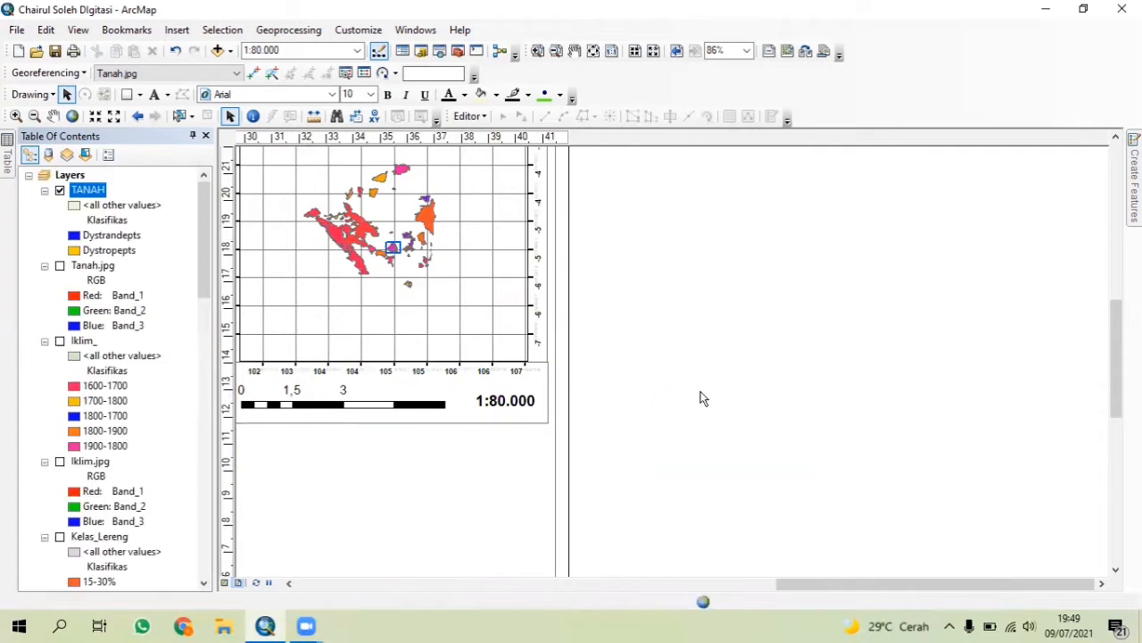
pyautogui.click(689, 415)
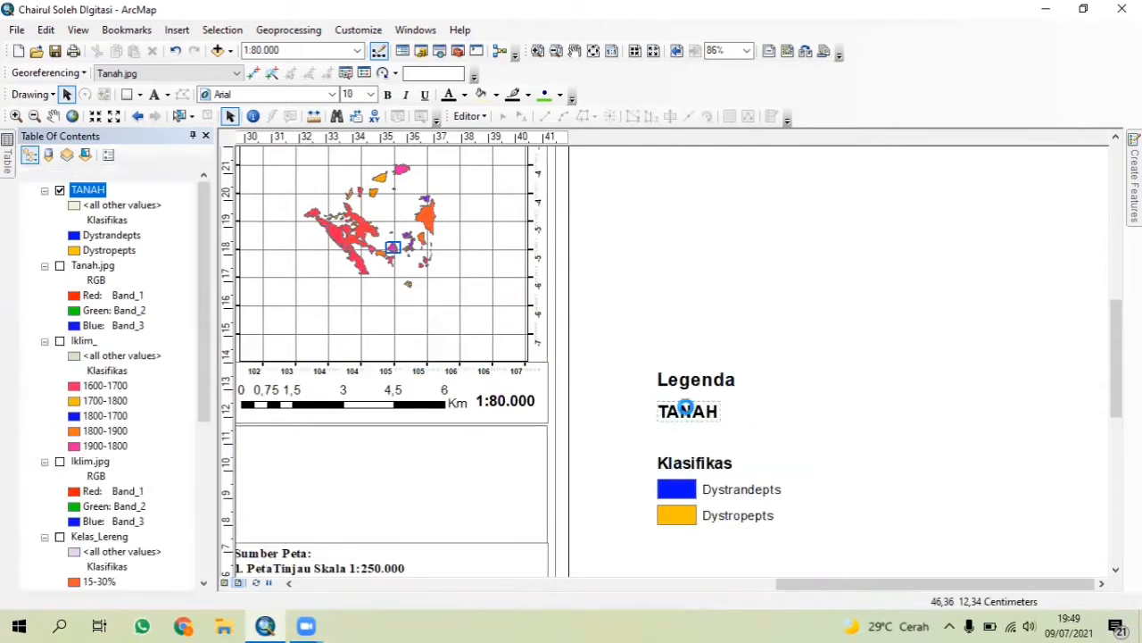
pyautogui.press('Delete')
pyautogui.click(697, 384)
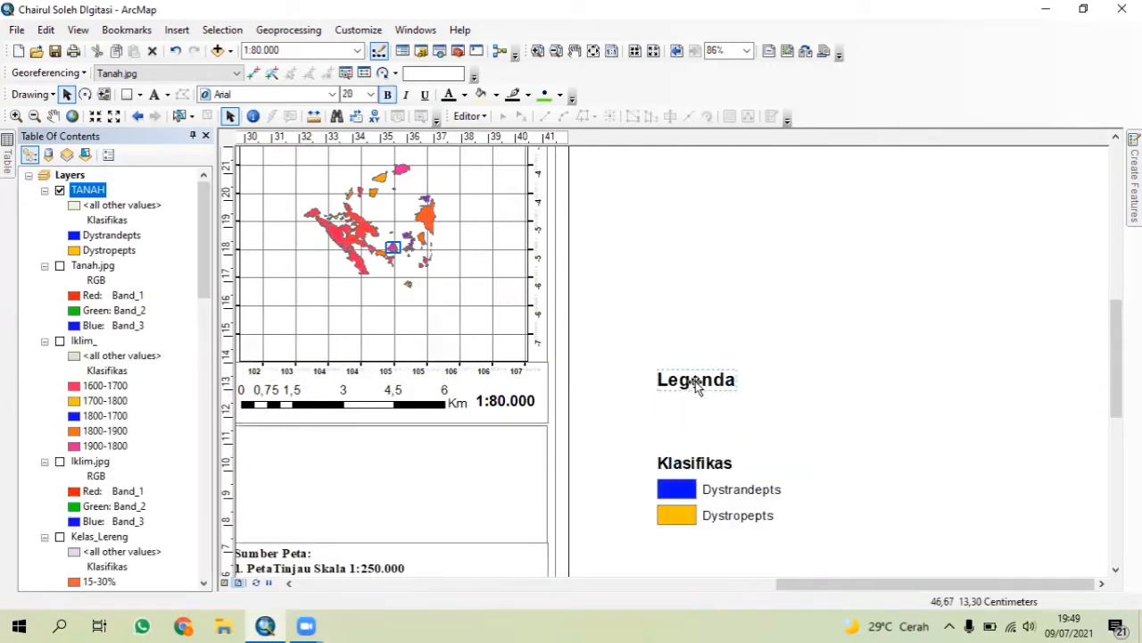
pyautogui.press('Delete')
# Change the legend heading Klasifikas to "Klasifikasi Tanah"
pyautogui.doubleClick(723, 473)
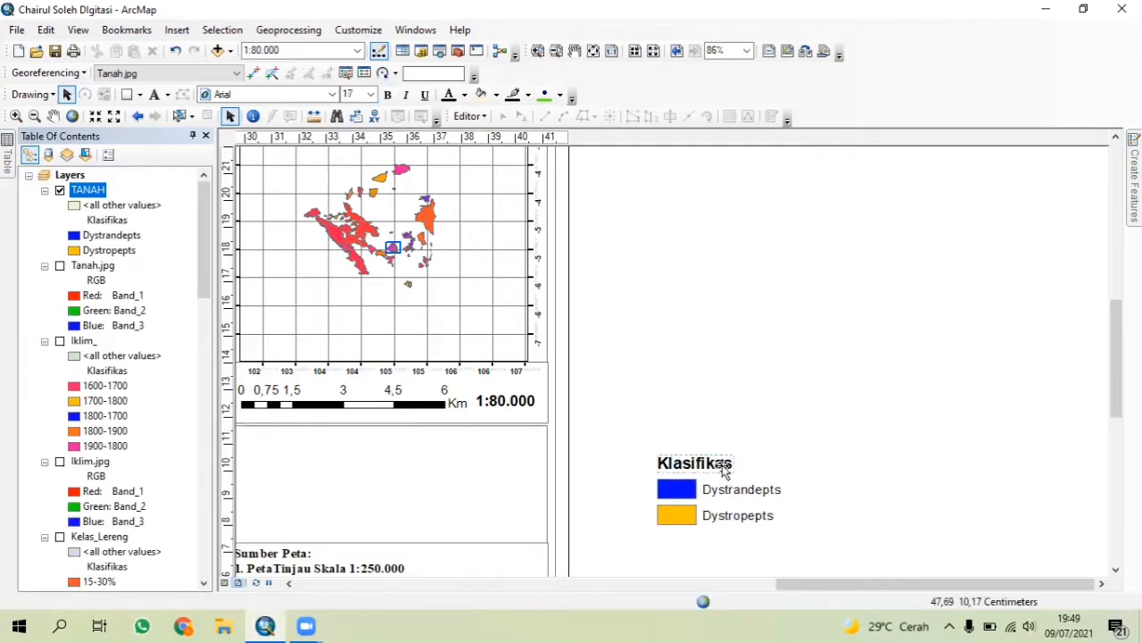
pyautogui.click(574, 233)
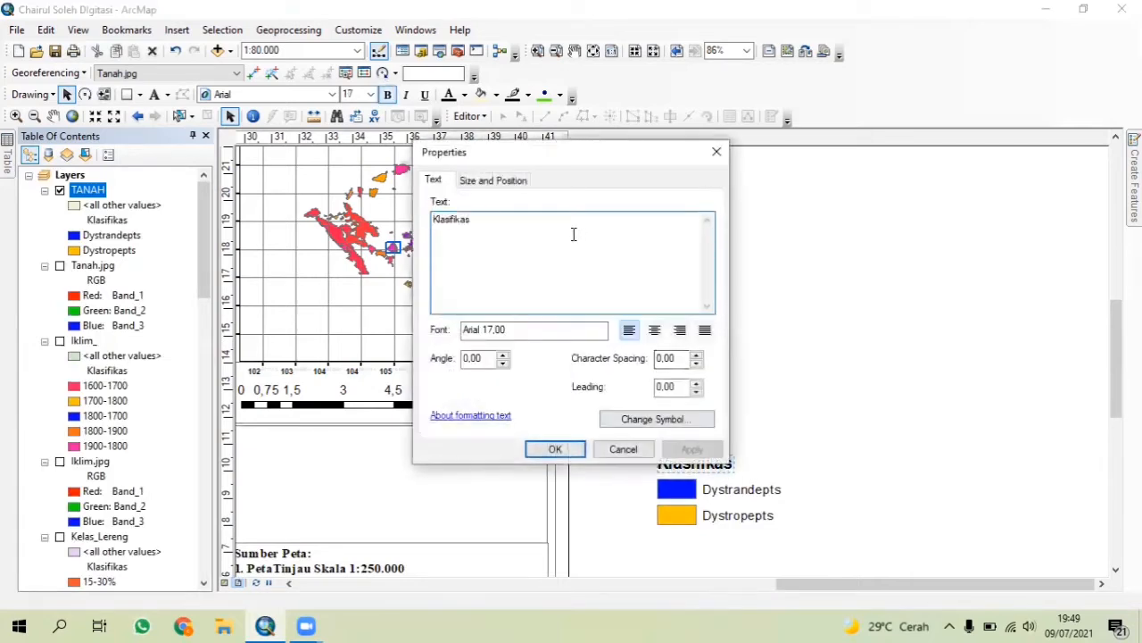
pyautogui.write('i Tanah')
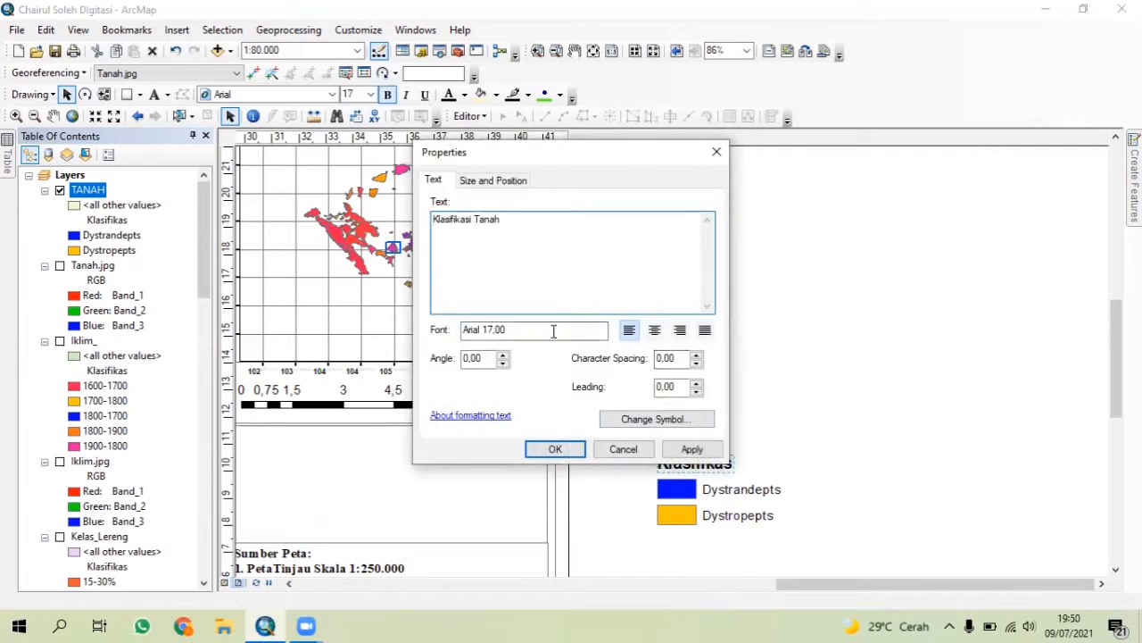
pyautogui.click(559, 450)
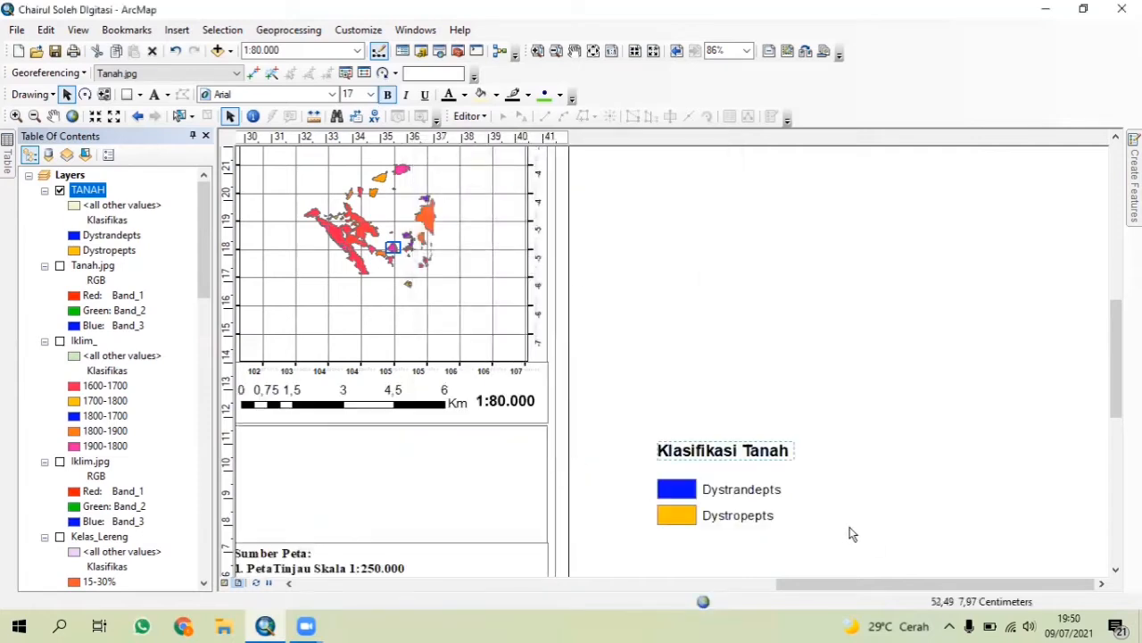
# Group the Klasifikasi Tanah heading with the Dystrandepts and Dystropepts entries and move the group into the empty box above Sumber Peta
pyautogui.moveTo(801, 535); pyautogui.dragTo(607, 416)
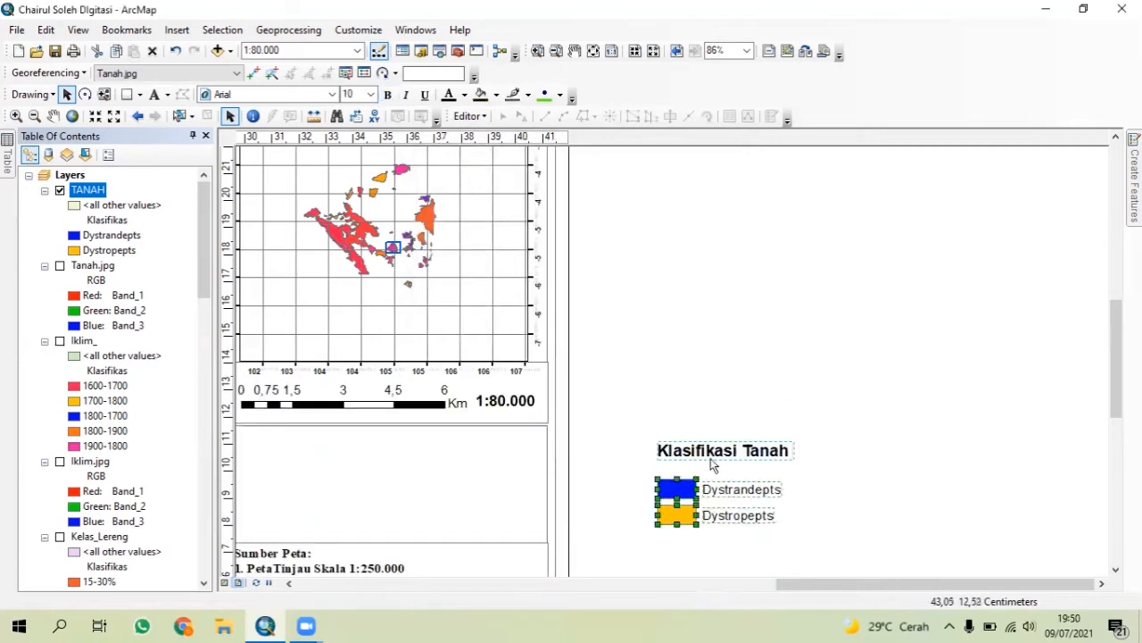
pyautogui.rightClick(723, 496)
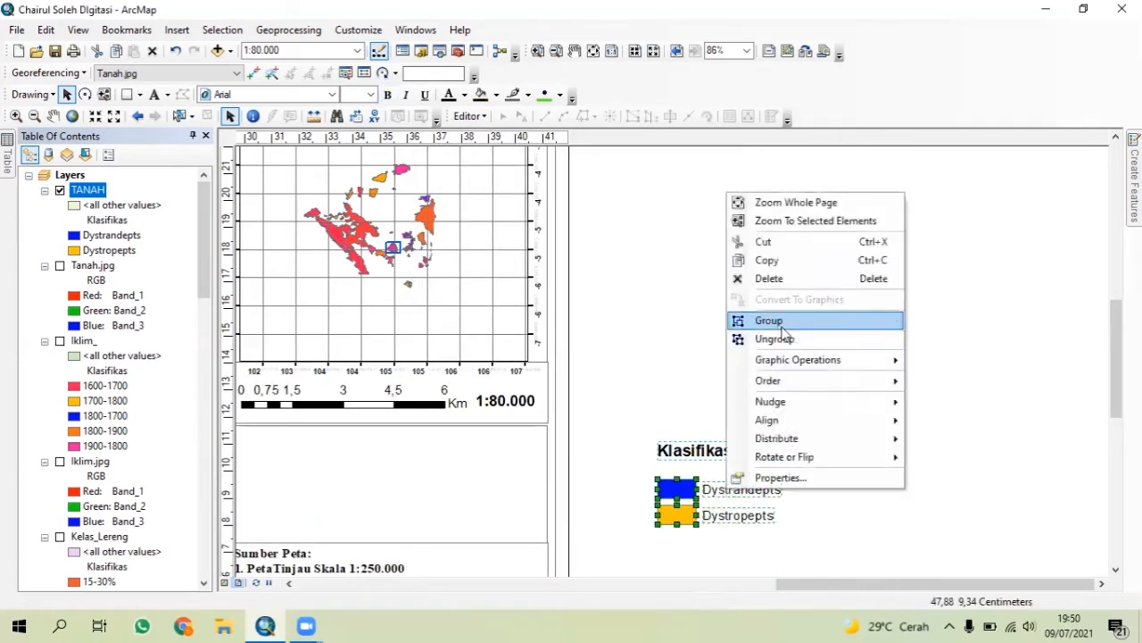
pyautogui.click(777, 323)
pyautogui.moveTo(748, 482); pyautogui.dragTo(391, 480)
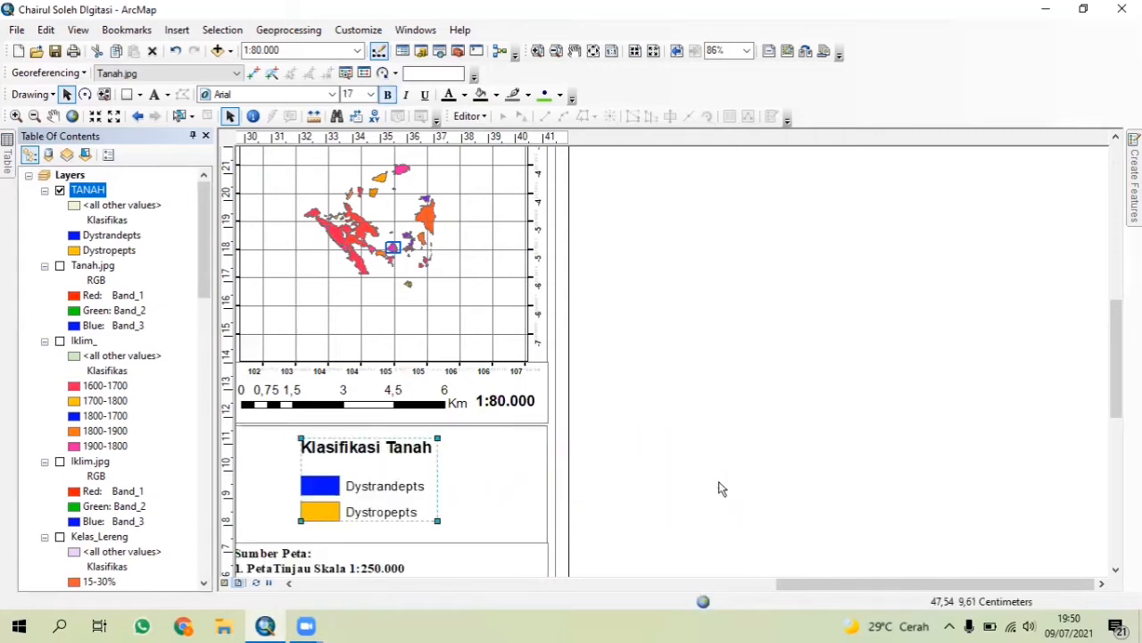
# Close the table of contents and examine the soil map layout, including its title, inset and legend
pyautogui.scroll(-3, 720, 487)
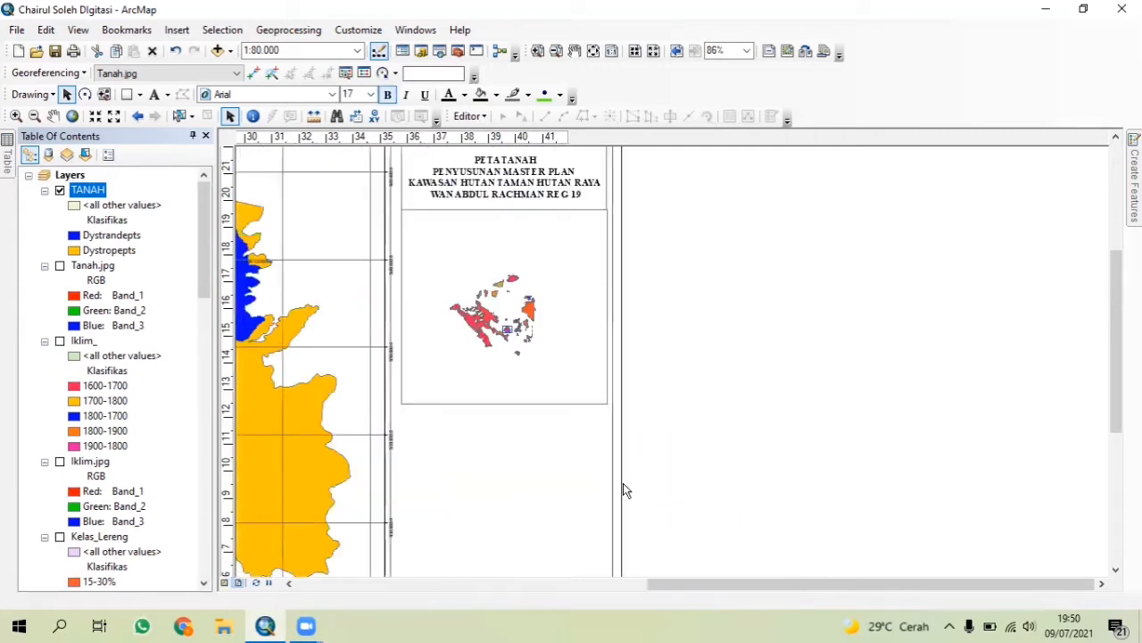
pyautogui.scroll(-3, 623, 483)
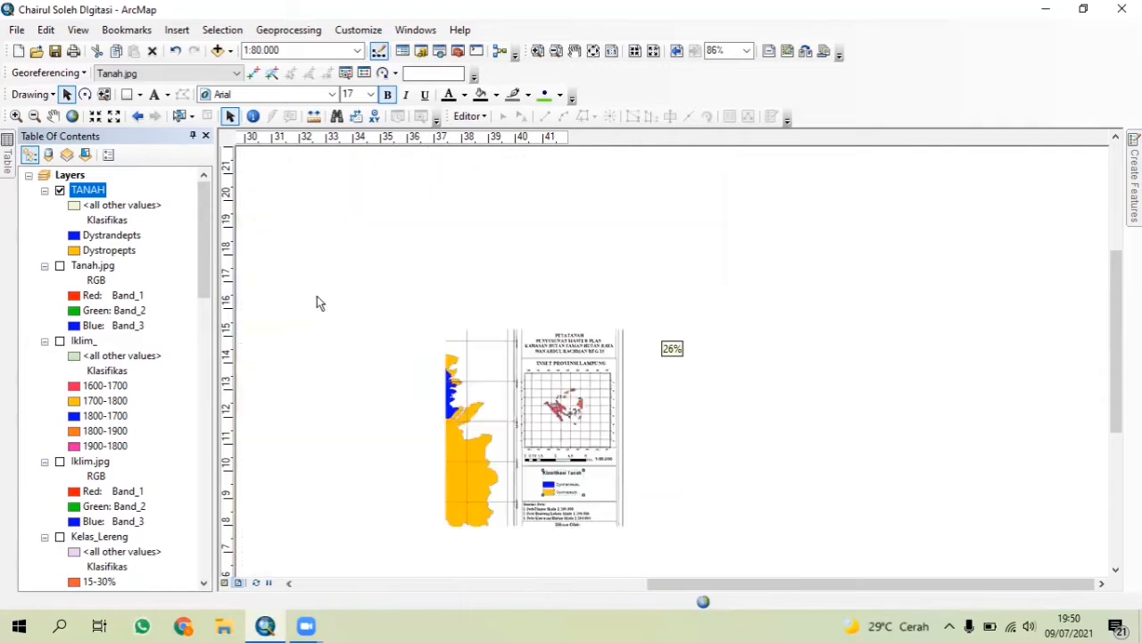
pyautogui.click(206, 136)
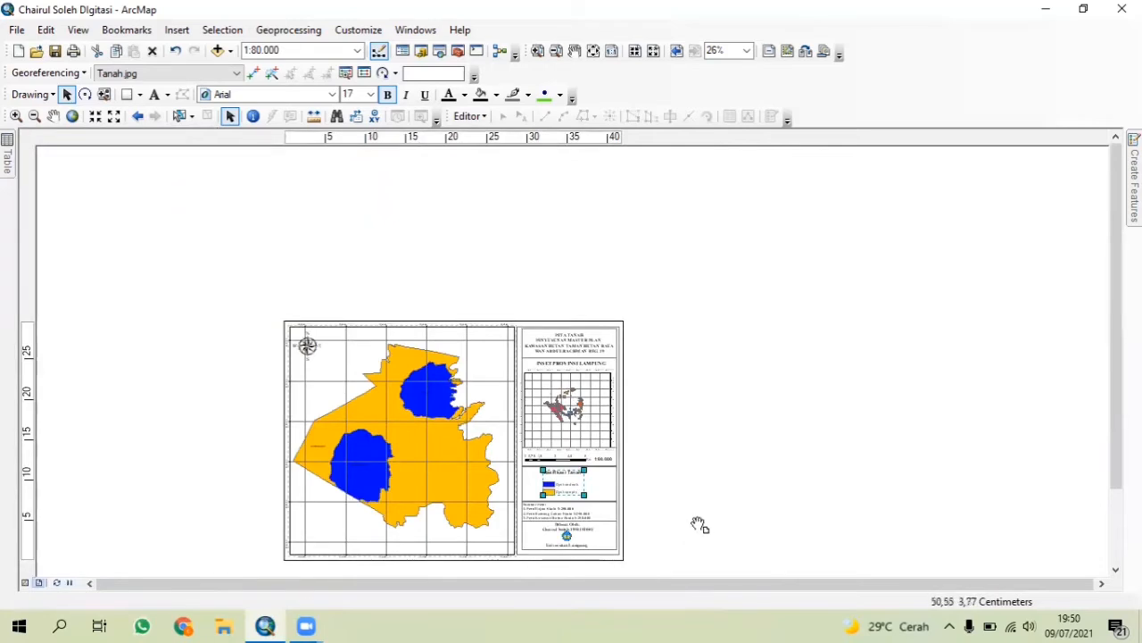
pyautogui.moveTo(697, 523); pyautogui.dragTo(658, 428)
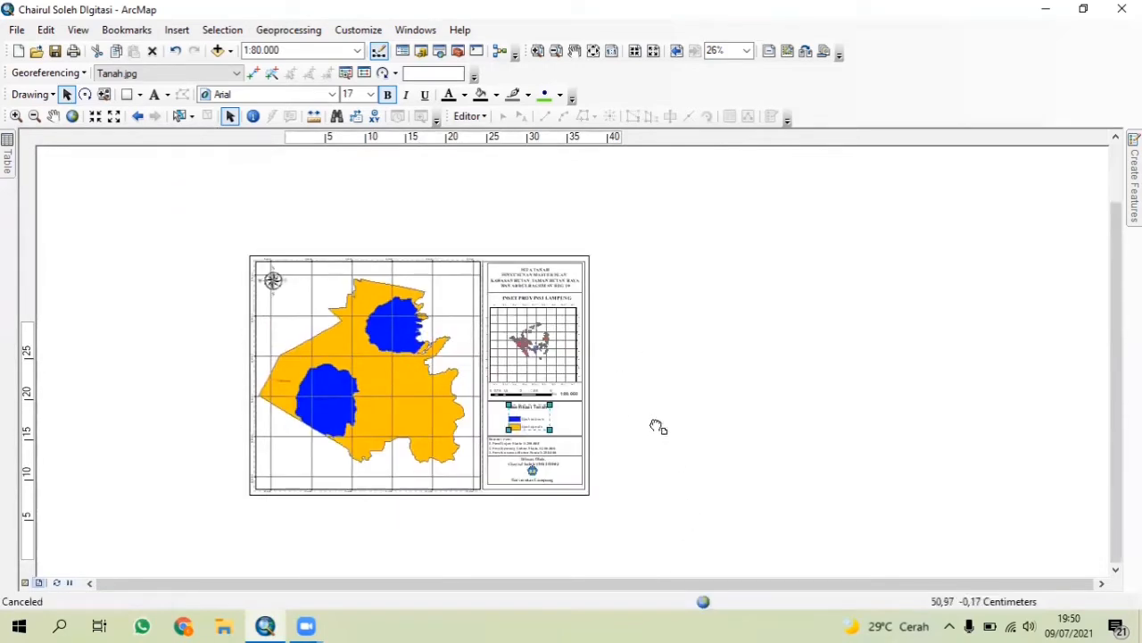
pyautogui.scroll(-3, 652, 392)
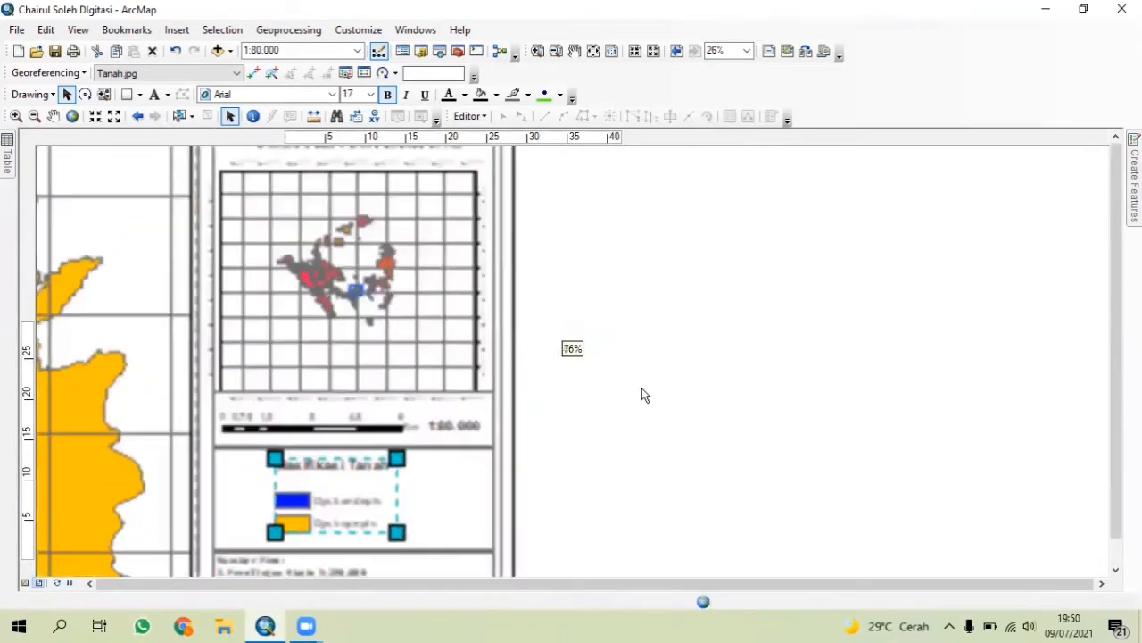
pyautogui.scroll(-2, 584, 461)
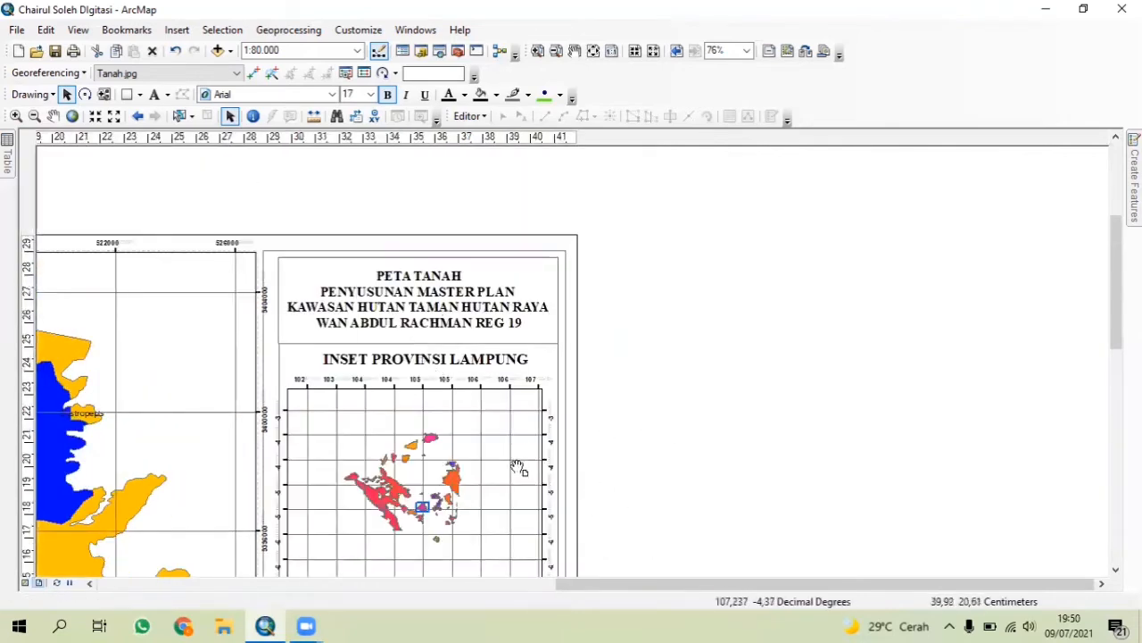
# Look over the soil map layout, from the title and province inset to the scale, legend and sources, and the full page
pyautogui.moveTo(523, 467); pyautogui.dragTo(509, 349)
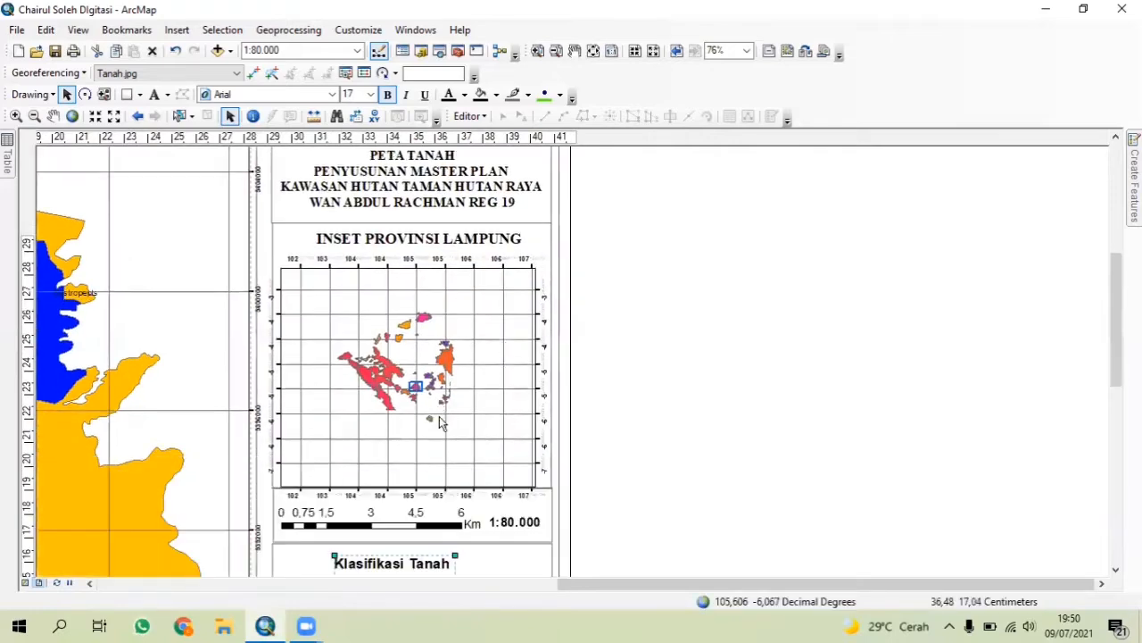
pyautogui.moveTo(439, 416); pyautogui.dragTo(475, 210)
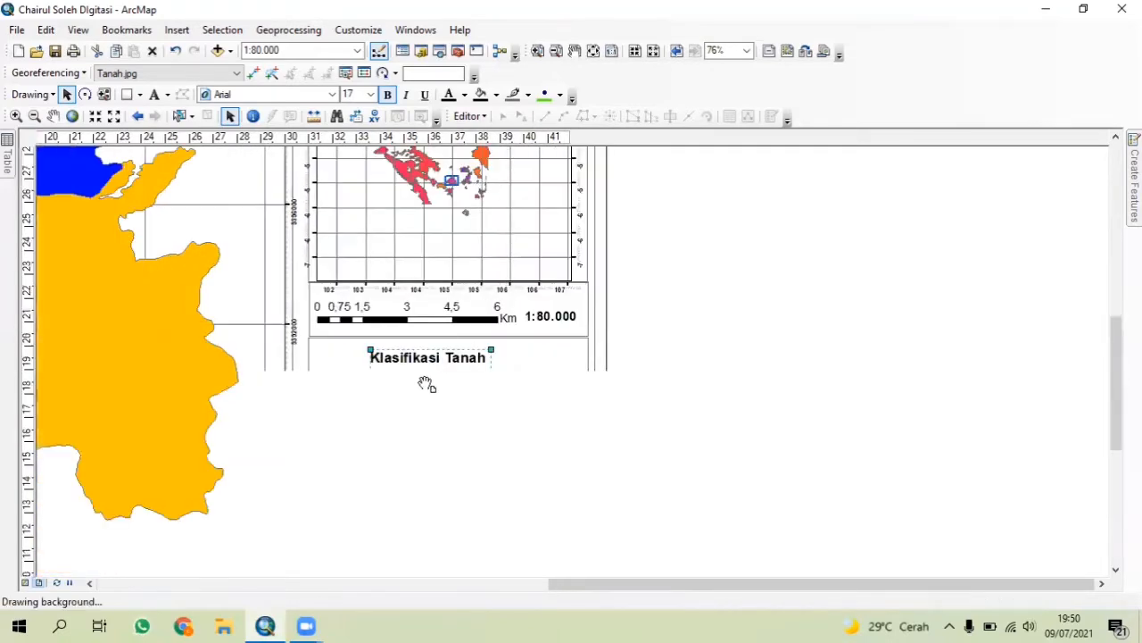
pyautogui.moveTo(477, 341); pyautogui.dragTo(485, 333)
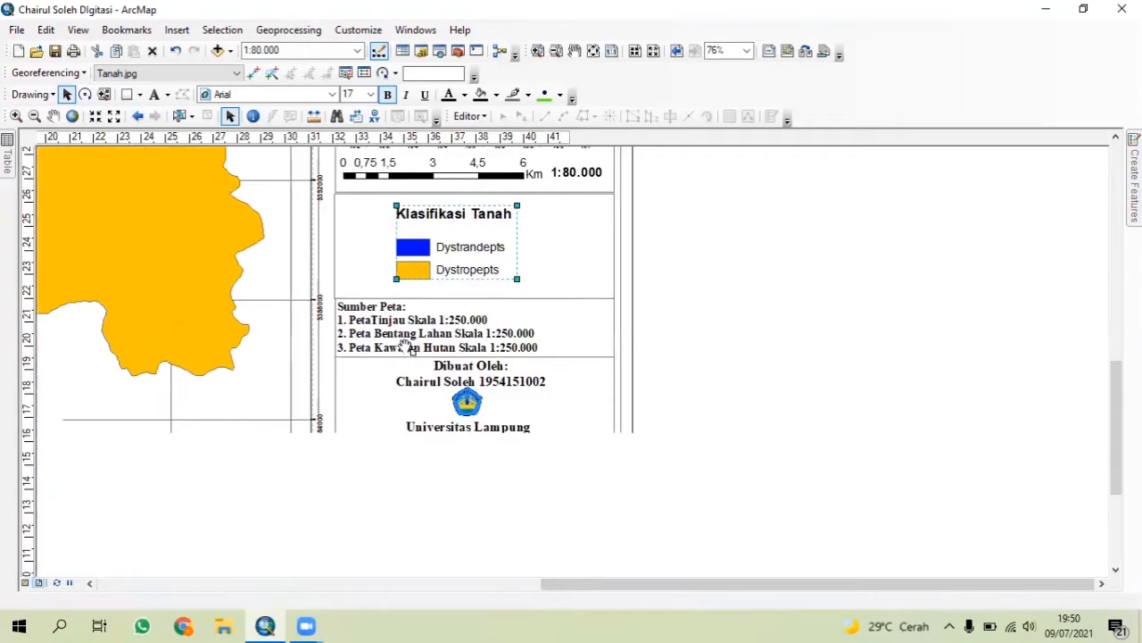
pyautogui.moveTo(438, 398); pyautogui.dragTo(556, 623)
pyautogui.moveTo(532, 545); pyautogui.dragTo(555, 583)
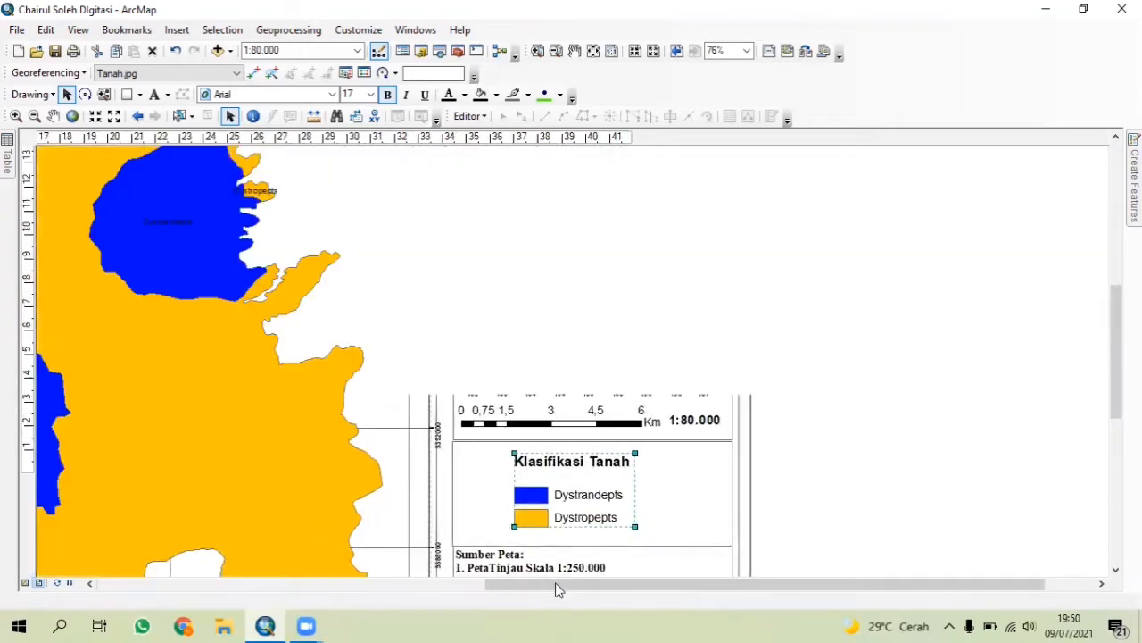
pyautogui.scroll(4, 535, 466)
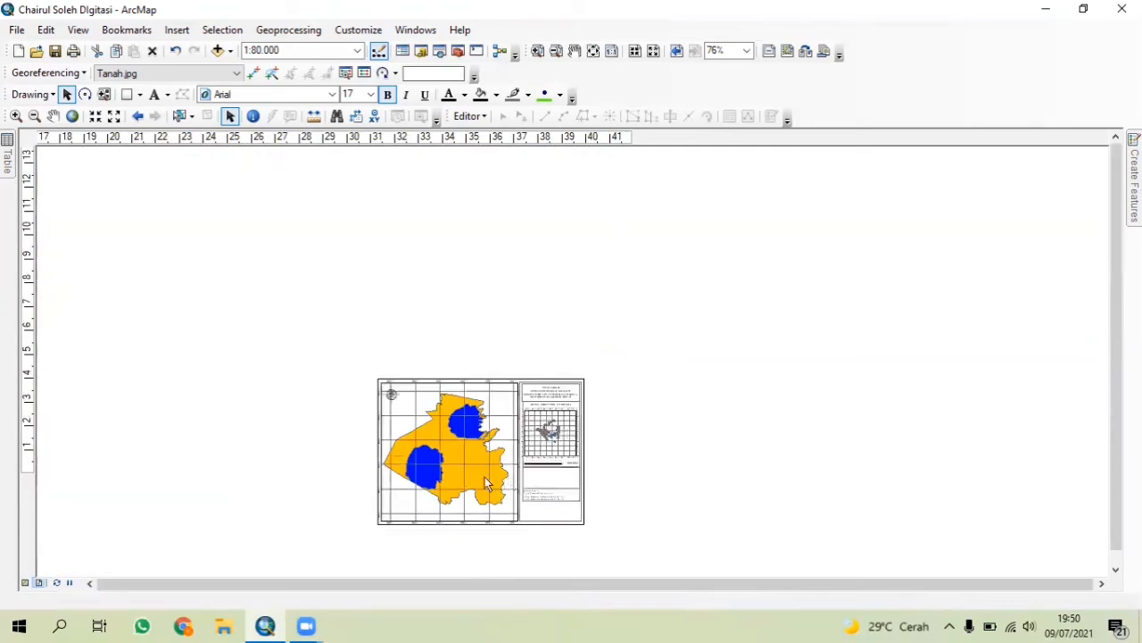
pyautogui.moveTo(8, 164)
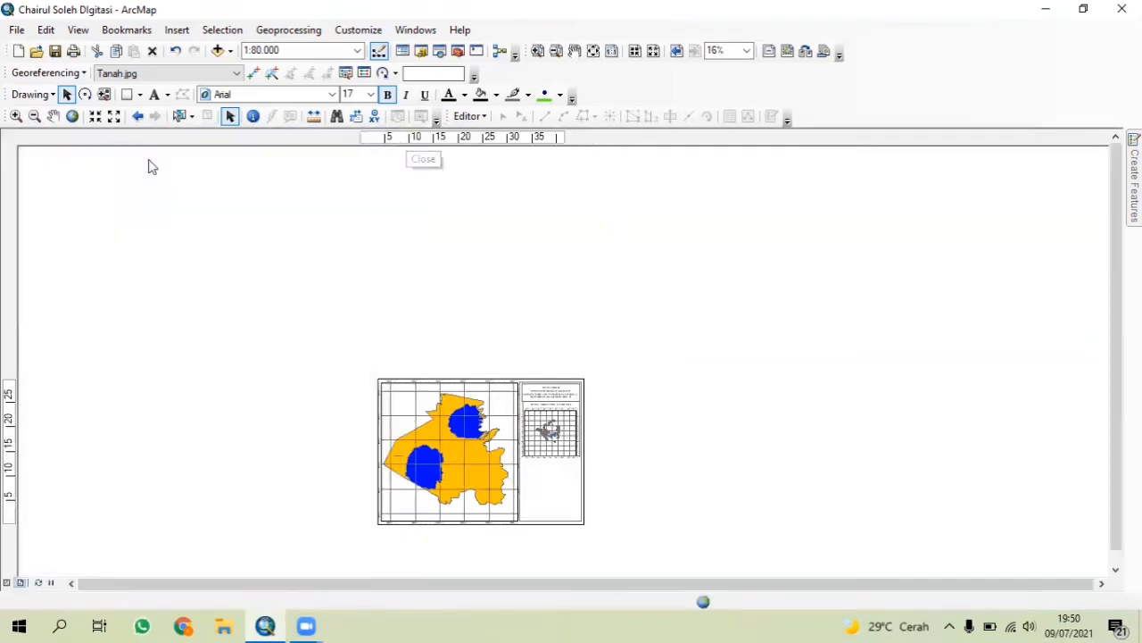
pyautogui.click(16, 30)
pyautogui.click(268, 241)
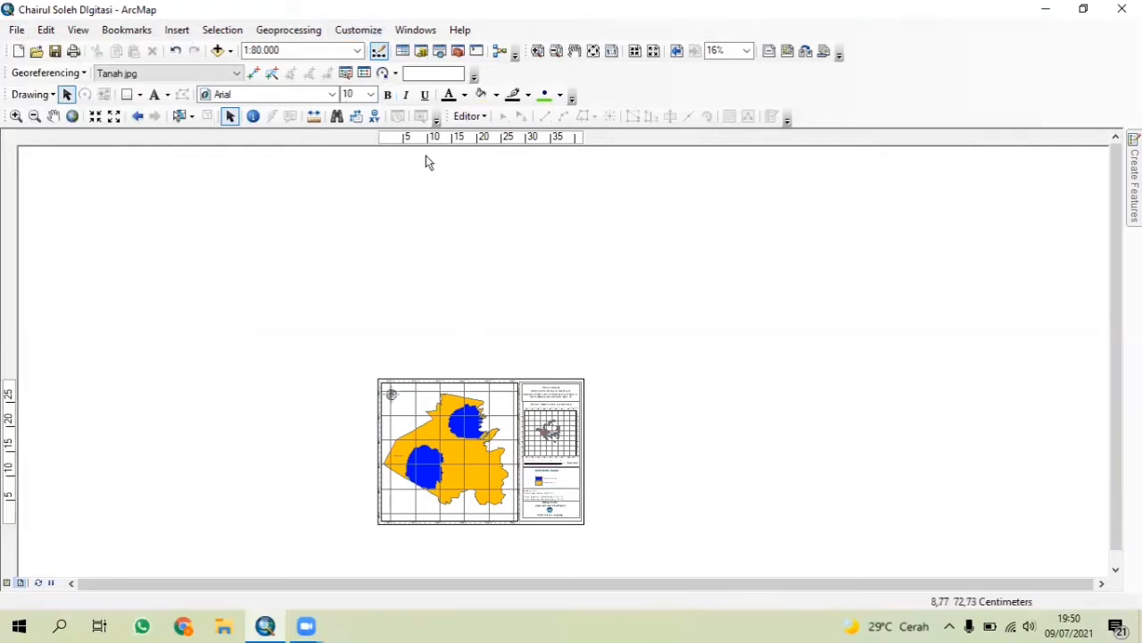
# Show the Table of Contents and remove the topmost TANAH and Tanah.jpg layers from the map
pyautogui.click(8, 420)
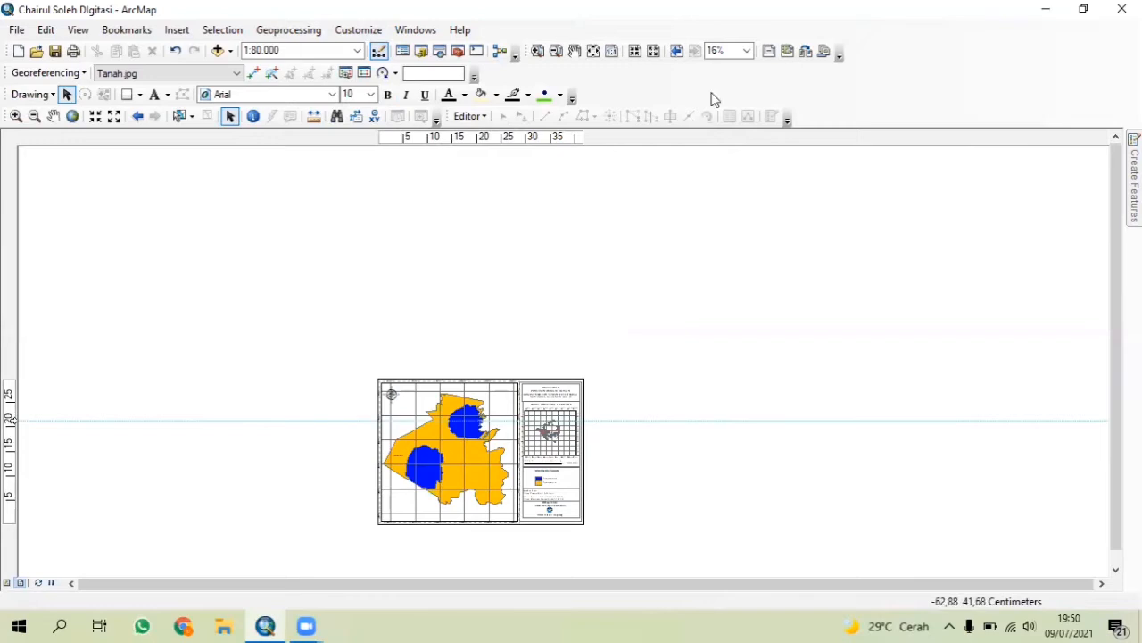
pyautogui.click(409, 34)
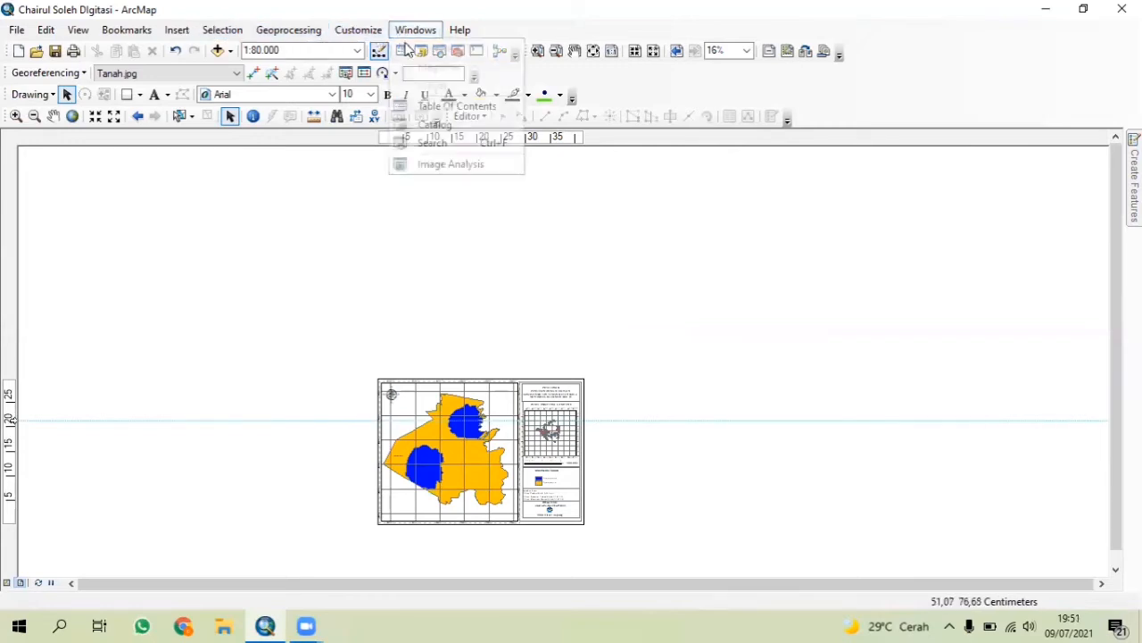
pyautogui.click(437, 106)
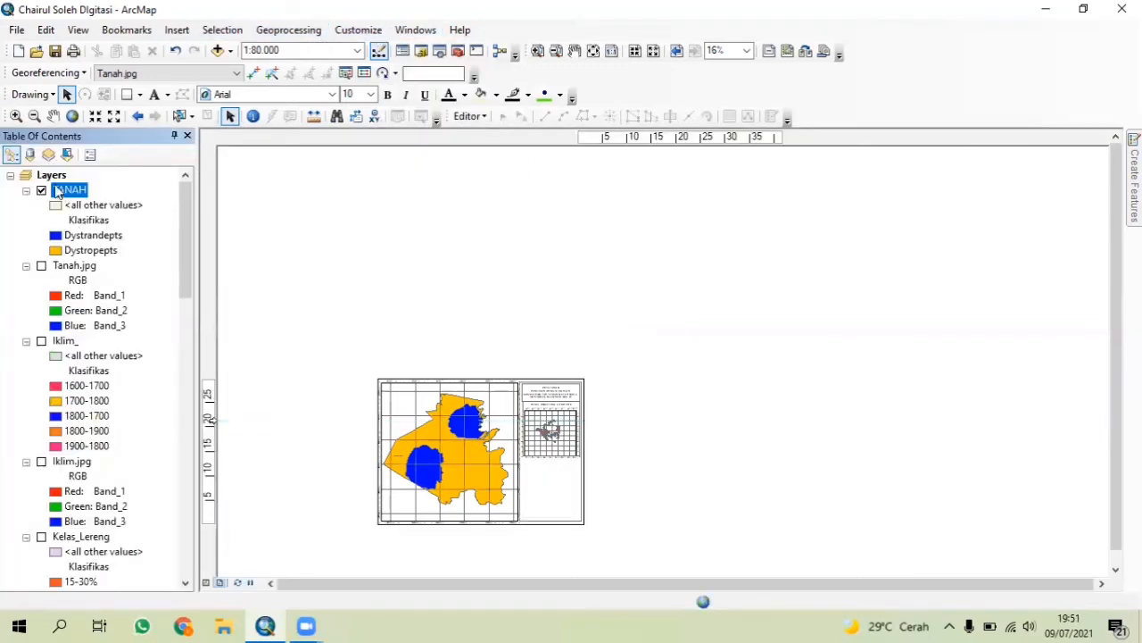
pyautogui.rightClick(57, 191)
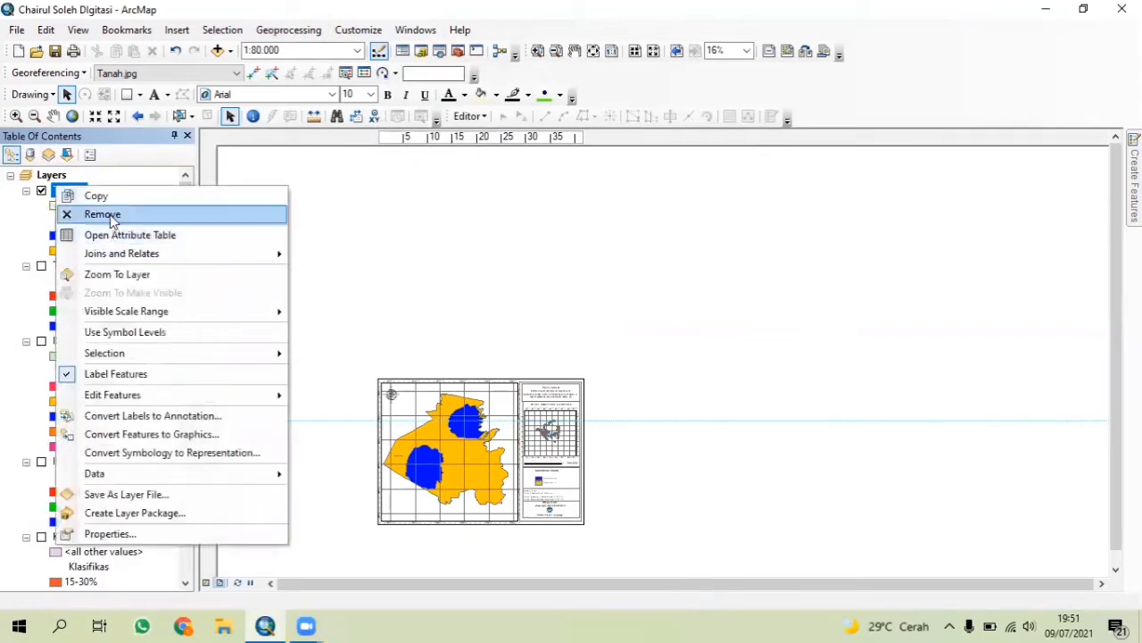
pyautogui.click(107, 214)
pyautogui.rightClick(89, 194)
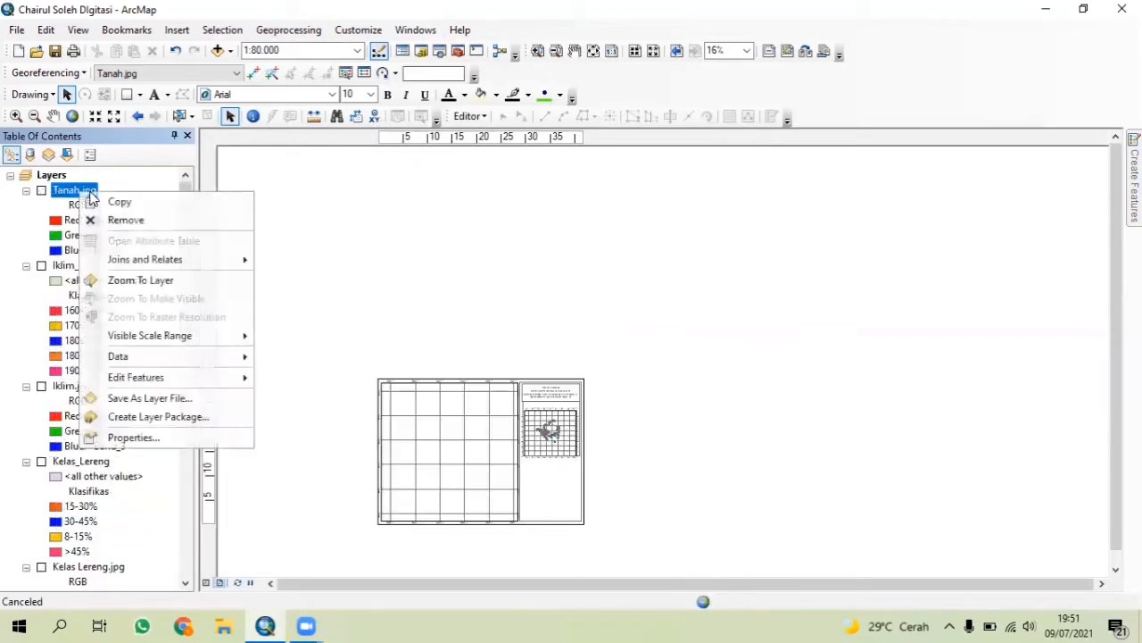
pyautogui.click(96, 220)
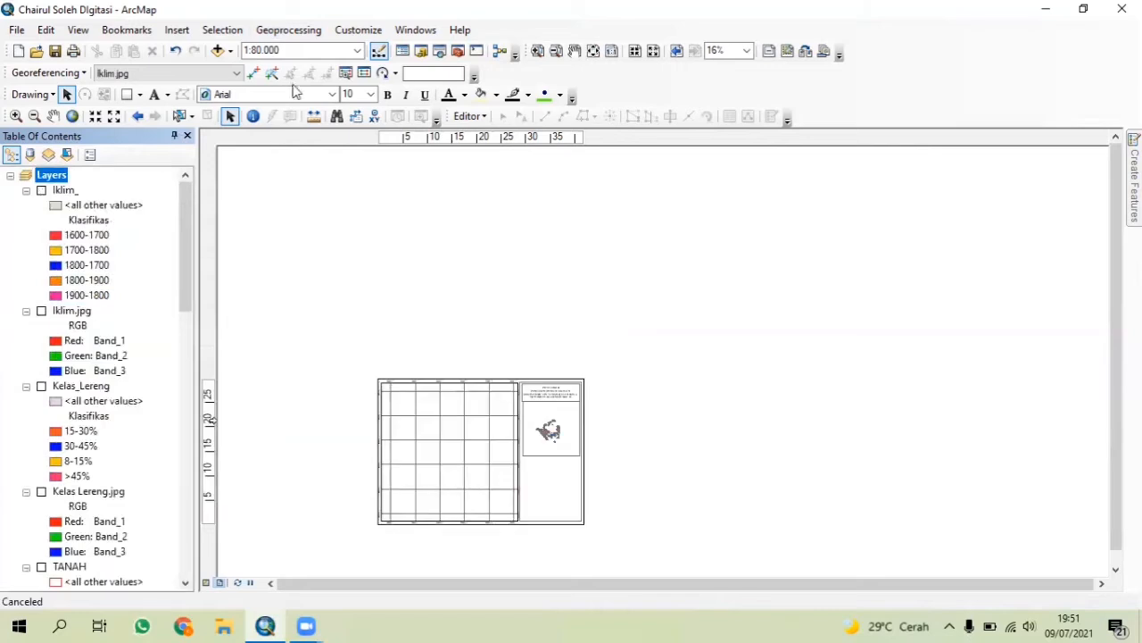
# In data view, add Kelas Lereng.jpg from the Digitasi folder under D:\Semester 4\Pemetaan dan SIG, accepting its missing spatial reference
pyautogui.click(206, 583)
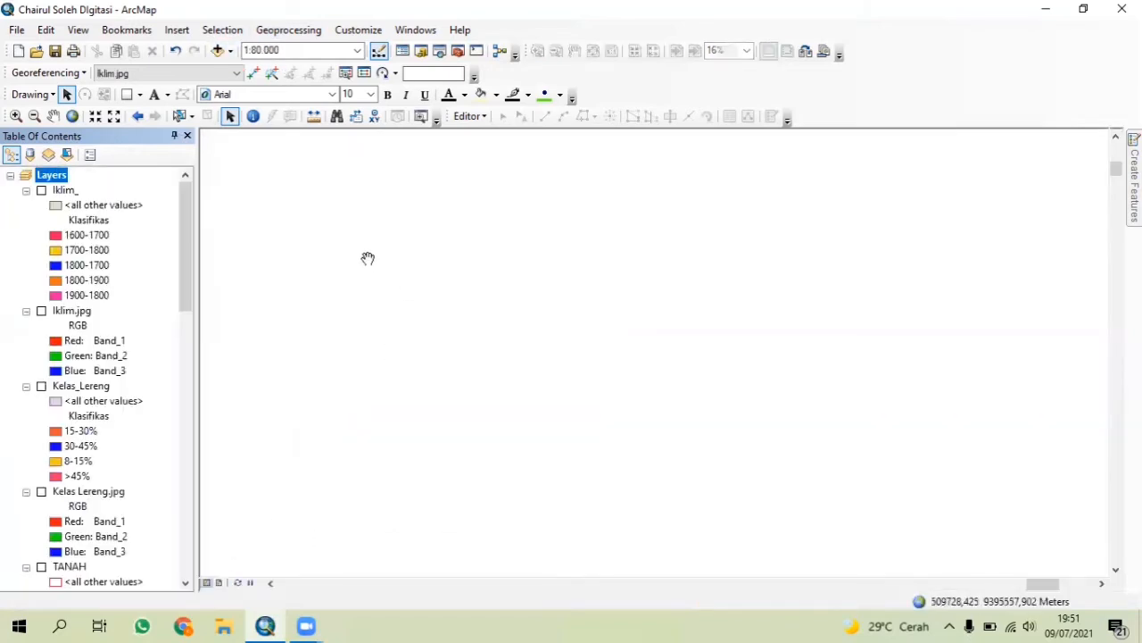
pyautogui.click(218, 51)
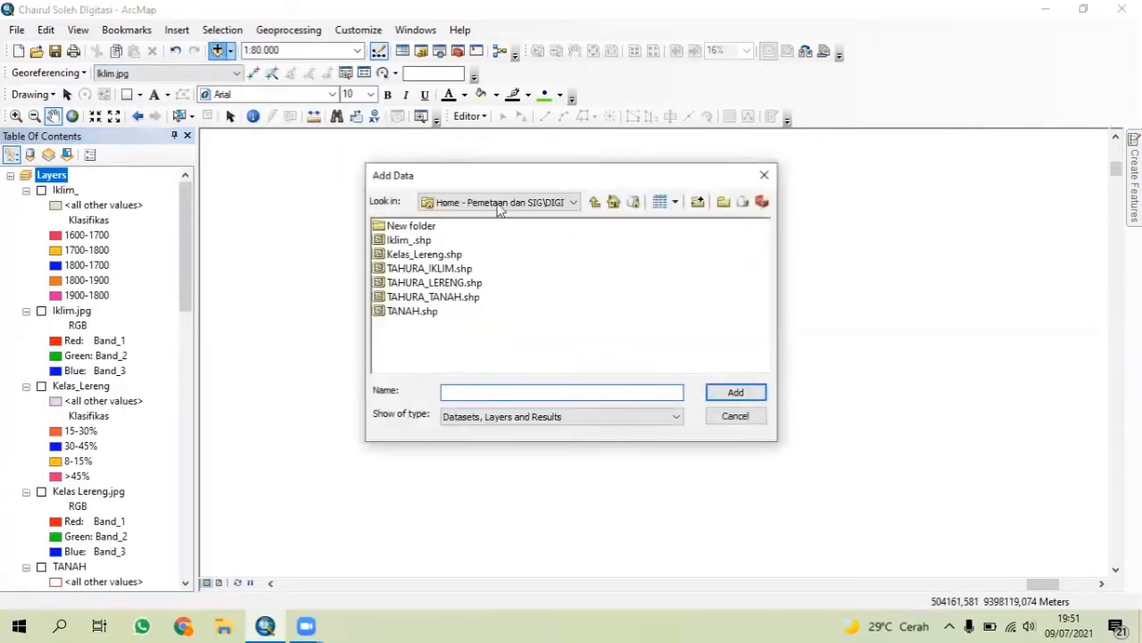
pyautogui.click(596, 203)
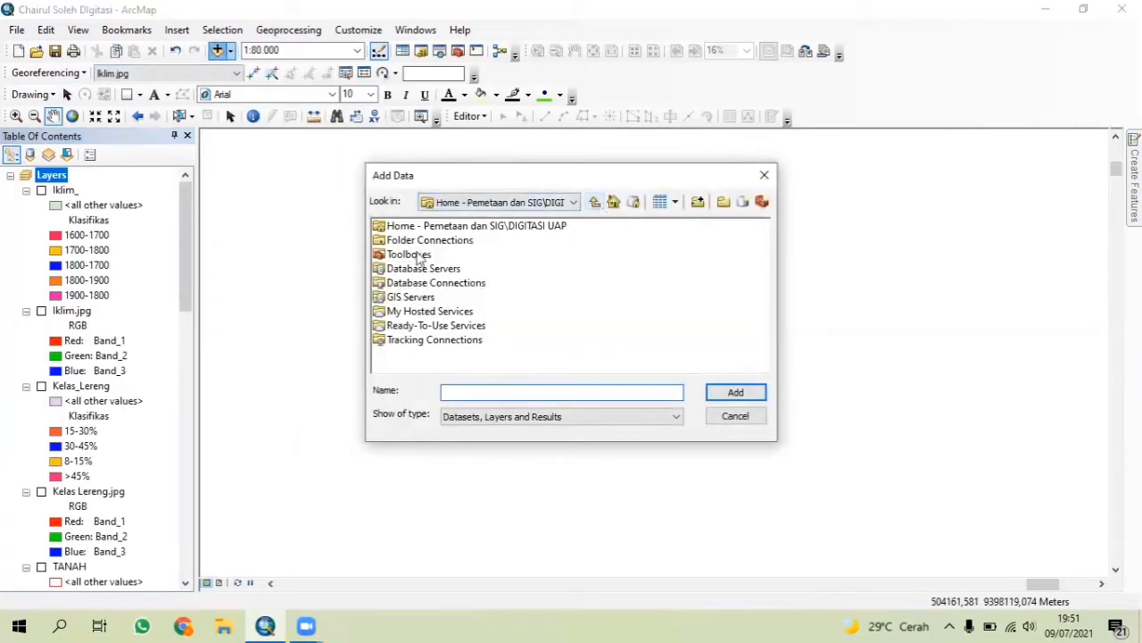
pyautogui.click(569, 202)
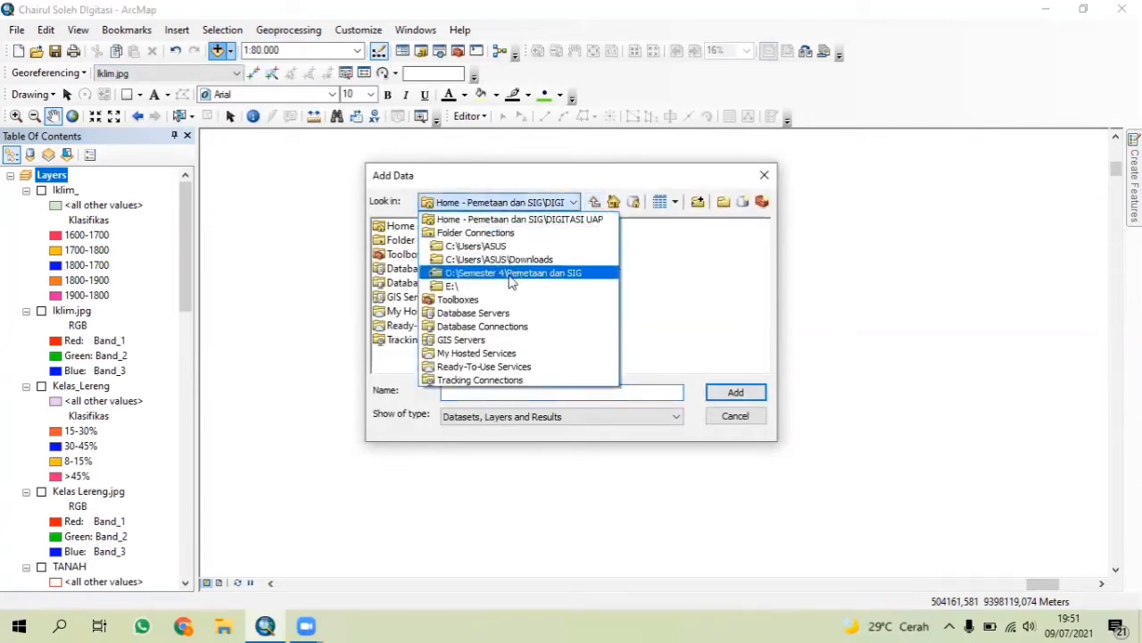
pyautogui.click(507, 273)
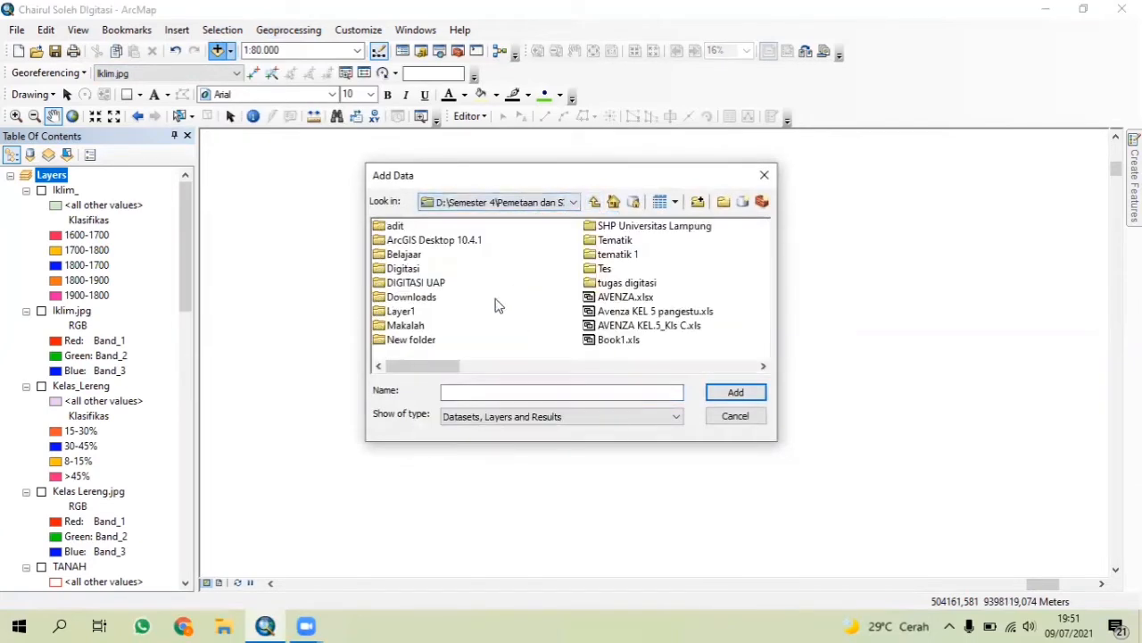
pyautogui.doubleClick(408, 269)
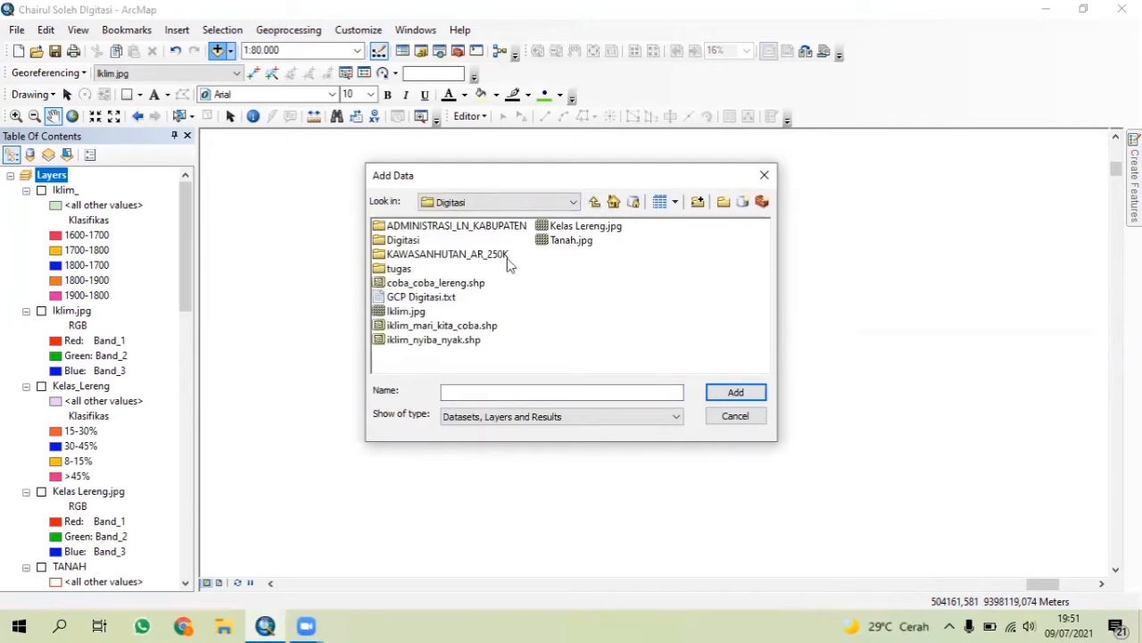
pyautogui.click(562, 229)
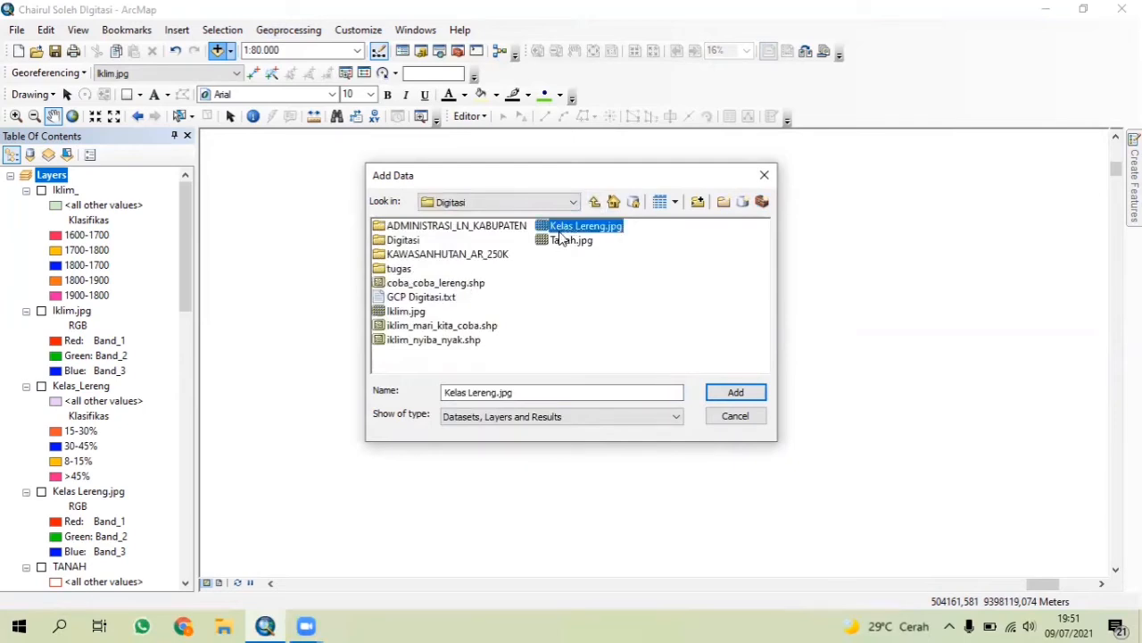
pyautogui.click(733, 390)
pyautogui.click(680, 387)
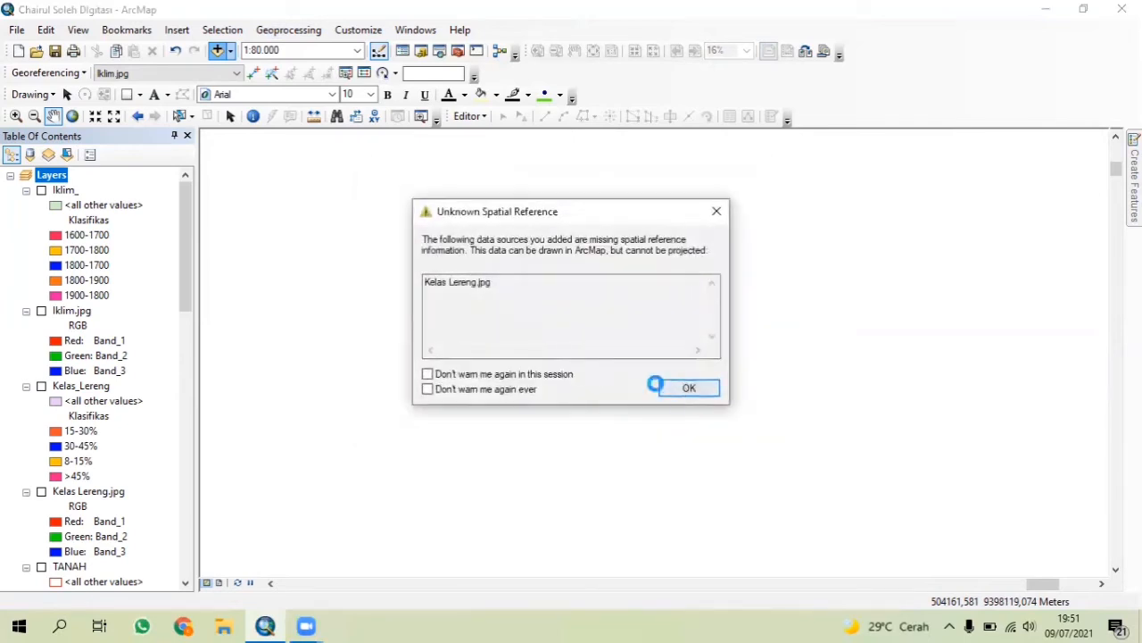
# Choose the newly added Kelas Lereng.jpg as the georeferencing layer and move it above all other layers
pyautogui.click(204, 73)
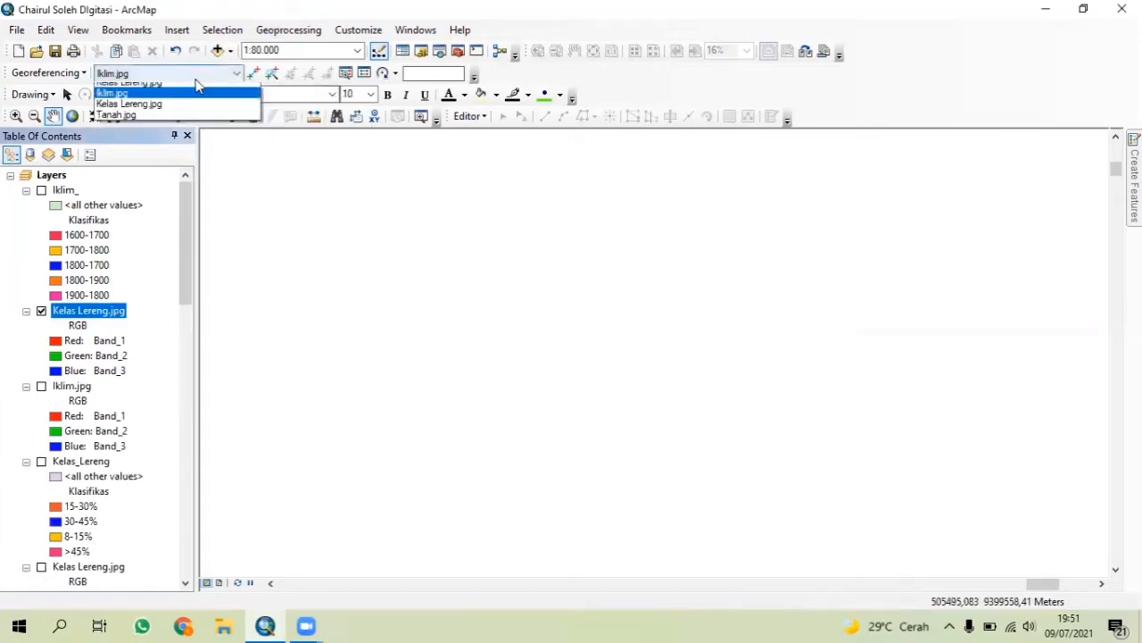
pyautogui.click(206, 89)
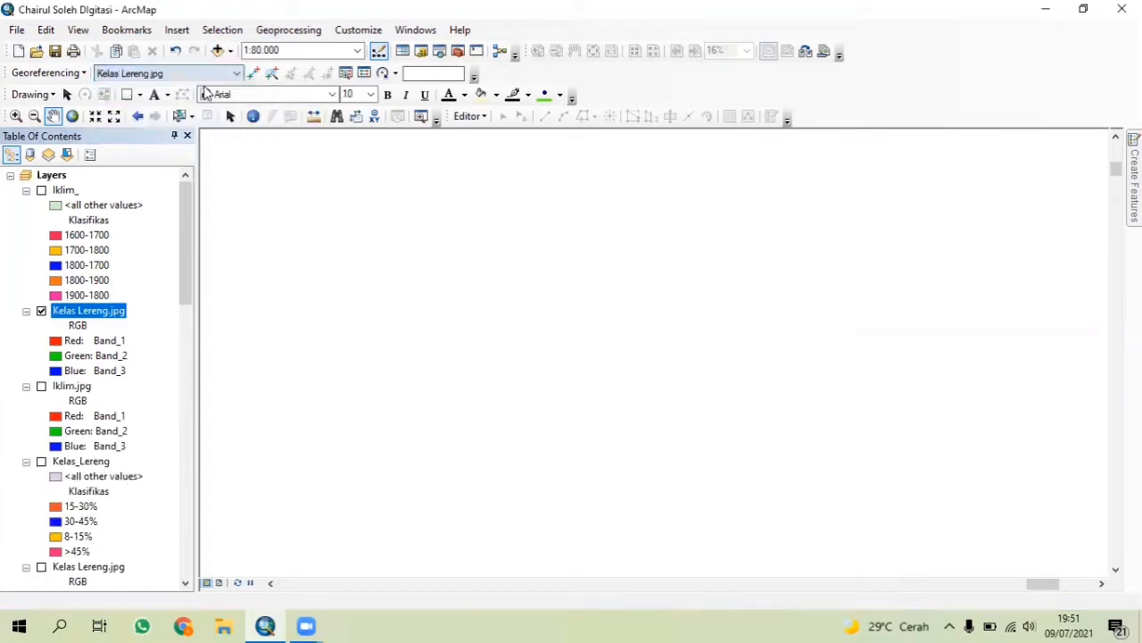
pyautogui.moveTo(87, 313); pyautogui.dragTo(101, 183)
pyautogui.rightClick(100, 192)
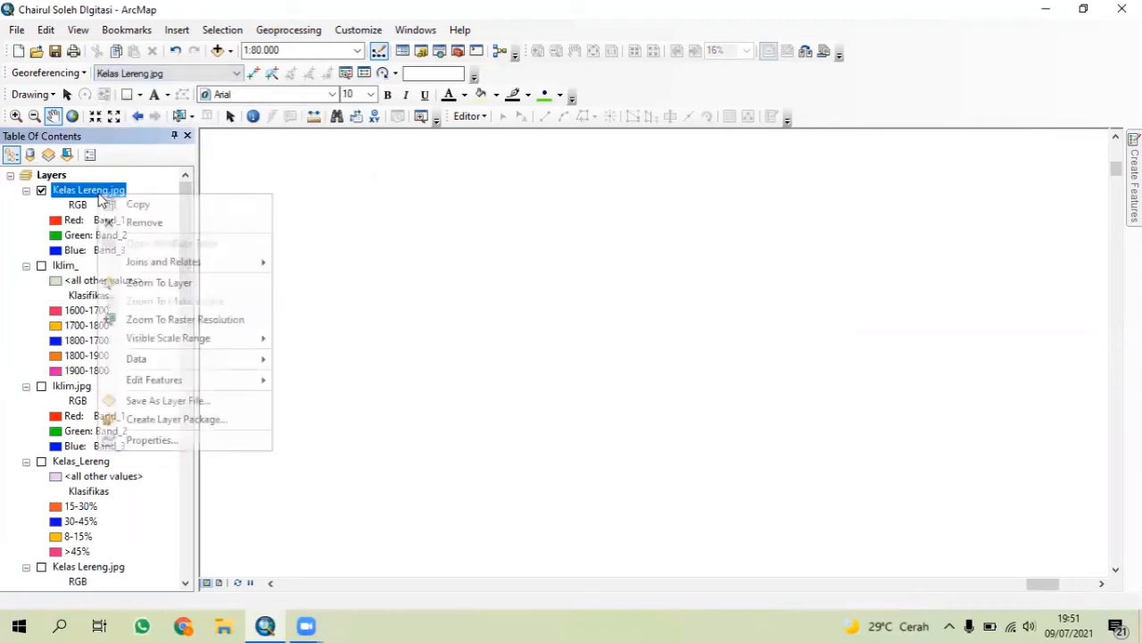
pyautogui.click(188, 280)
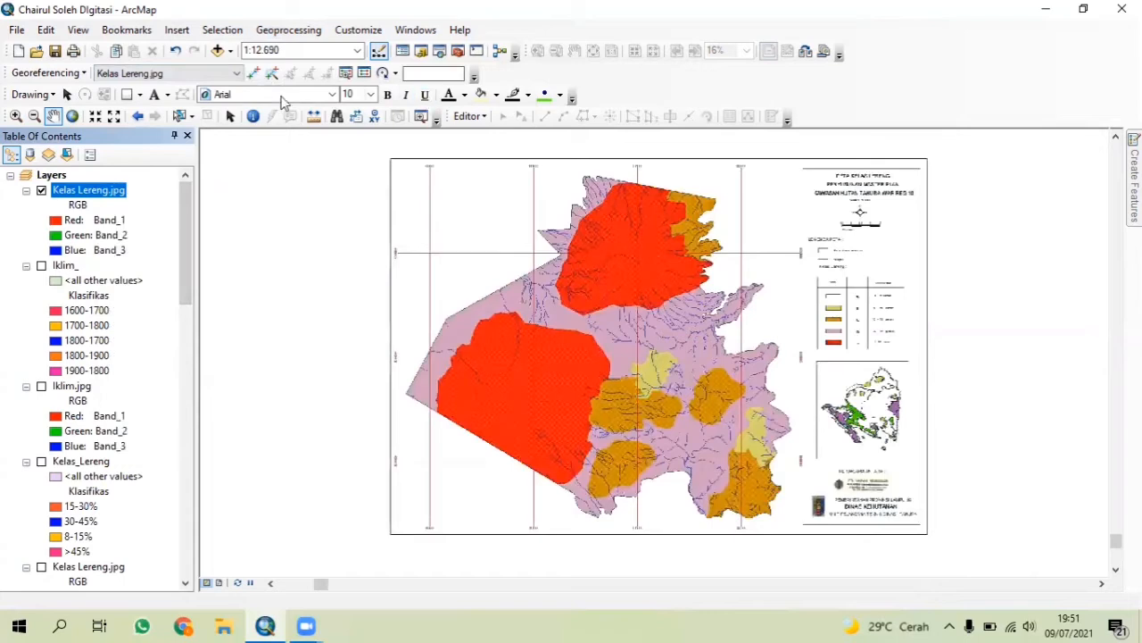
# Georeference Kelas Lereng.jpg by loading its control points from the GCP Digitasi text file into the link table
pyautogui.click(365, 73)
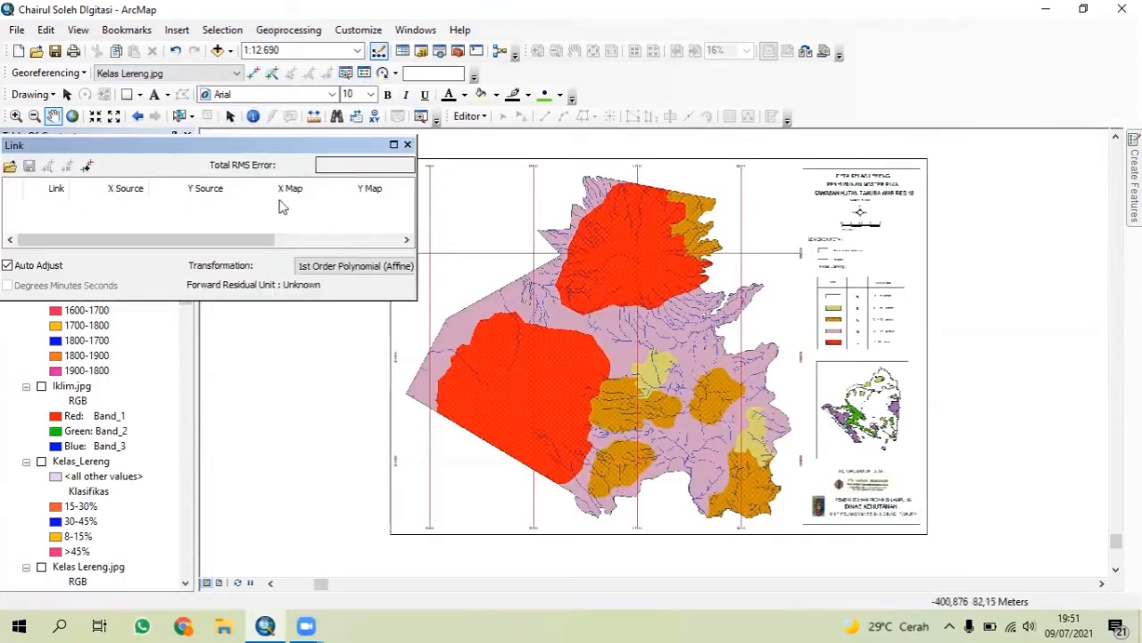
pyautogui.click(10, 167)
pyautogui.click(151, 131)
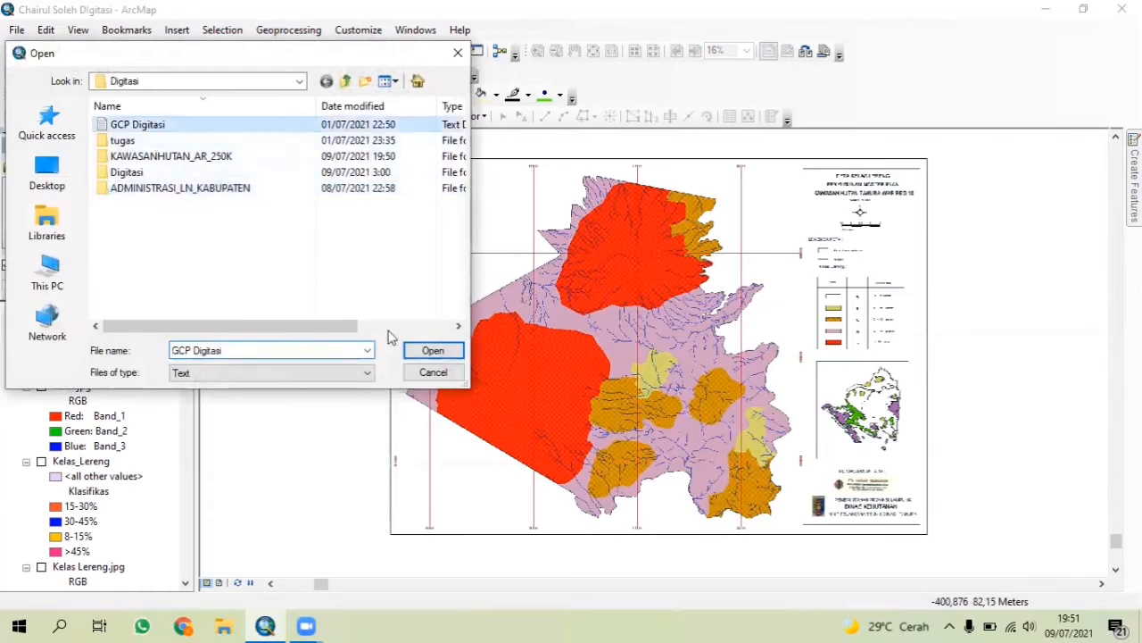
pyautogui.click(421, 351)
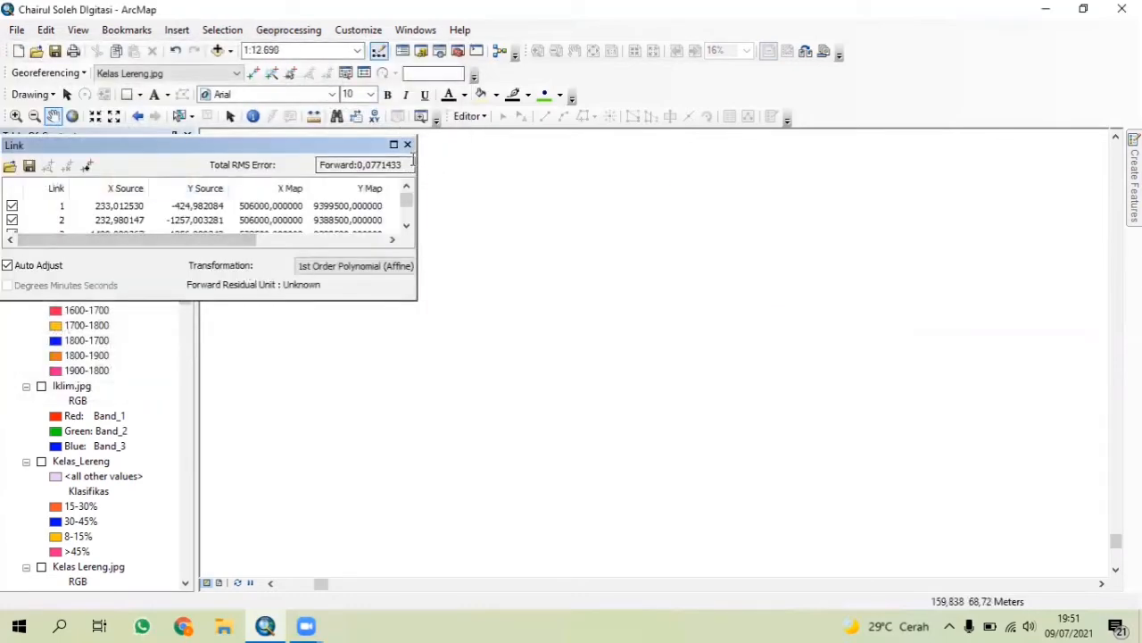
pyautogui.click(407, 143)
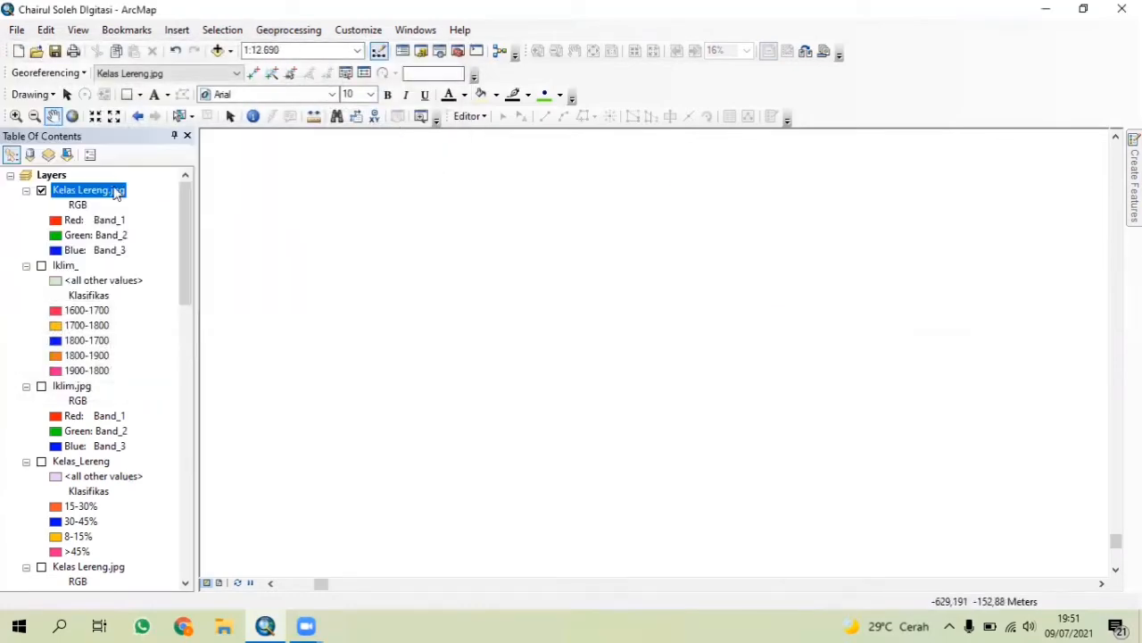
pyautogui.rightClick(116, 194)
pyautogui.click(205, 276)
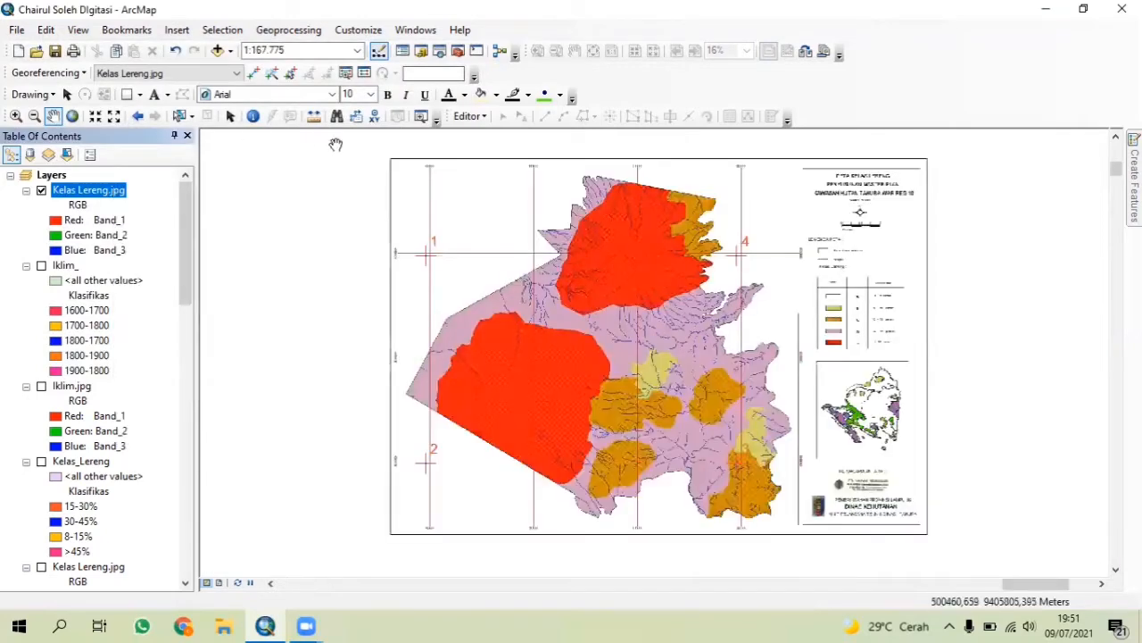
pyautogui.moveTo(892, 366); pyautogui.dragTo(710, 329)
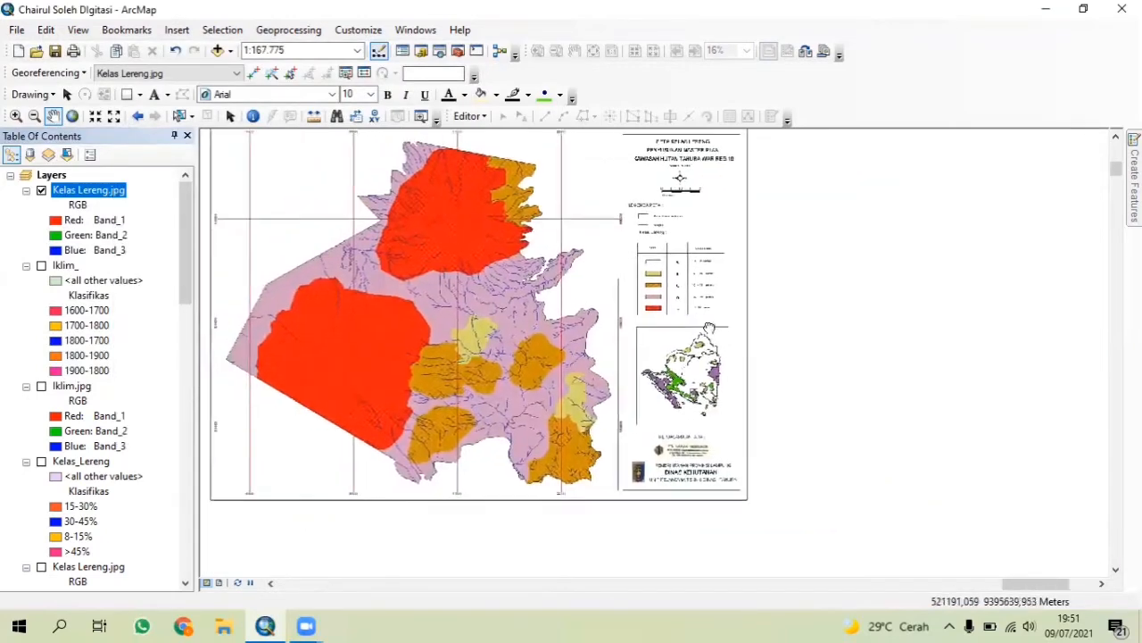
# Add the Kelas_Lereng.shp shapefile from the DIGITASI UAP folder to the map
pyautogui.click(217, 50)
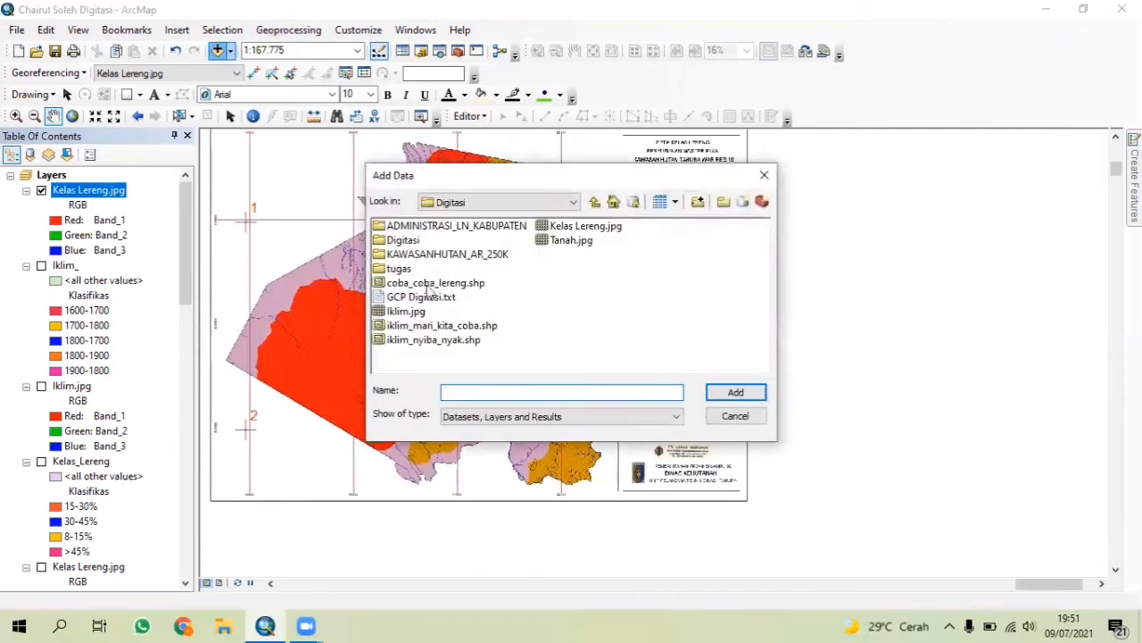
pyautogui.click(597, 205)
pyautogui.doubleClick(421, 286)
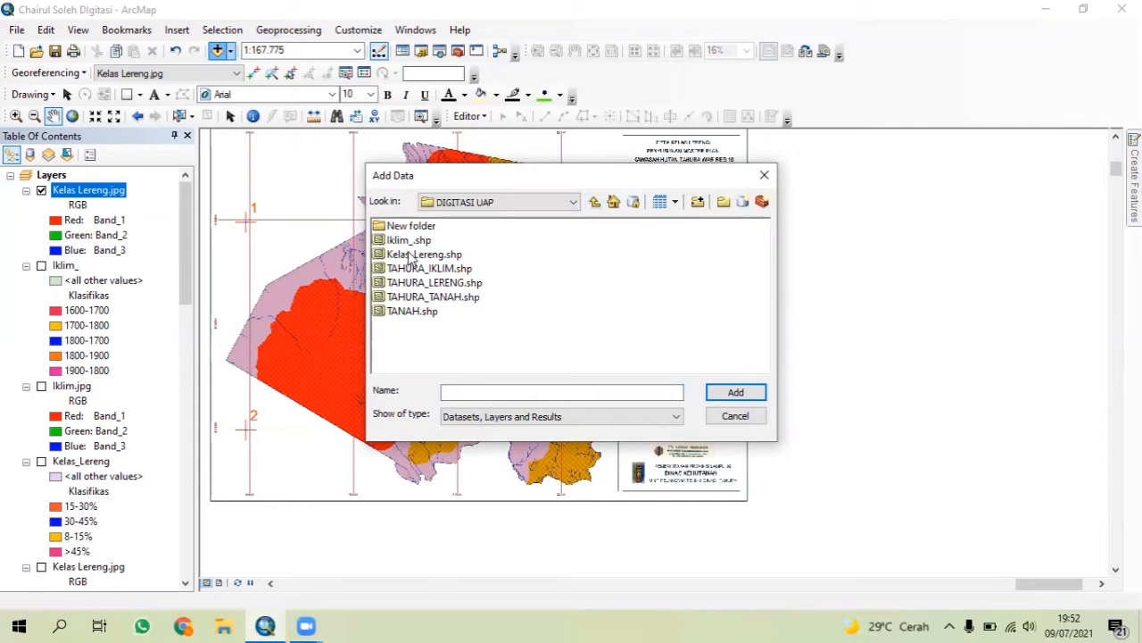
pyautogui.click(419, 254)
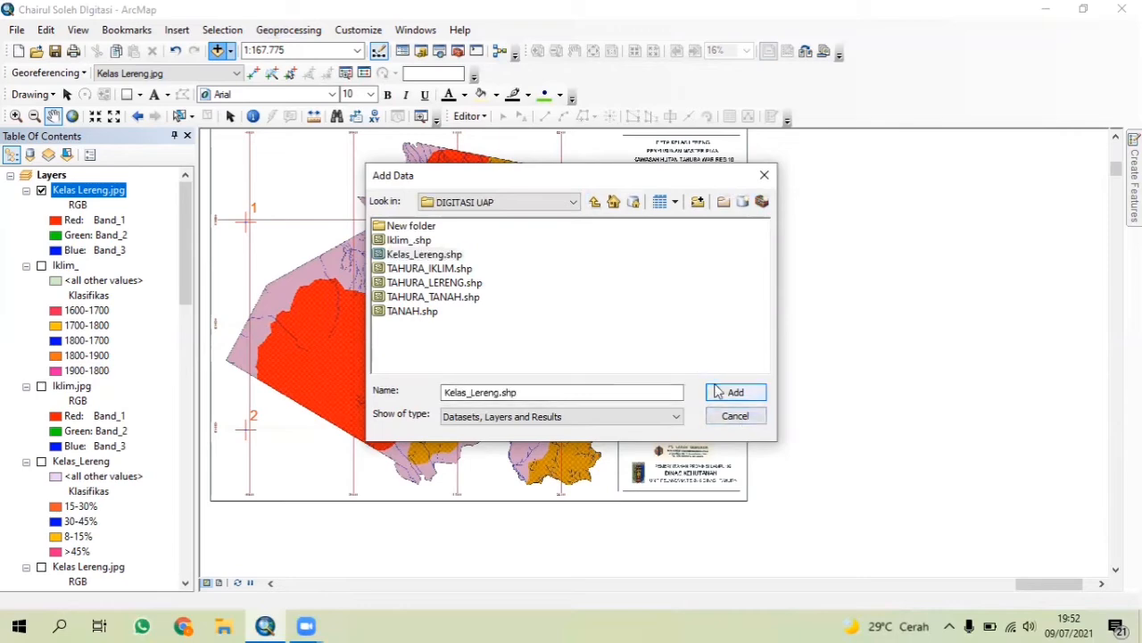
pyautogui.click(734, 392)
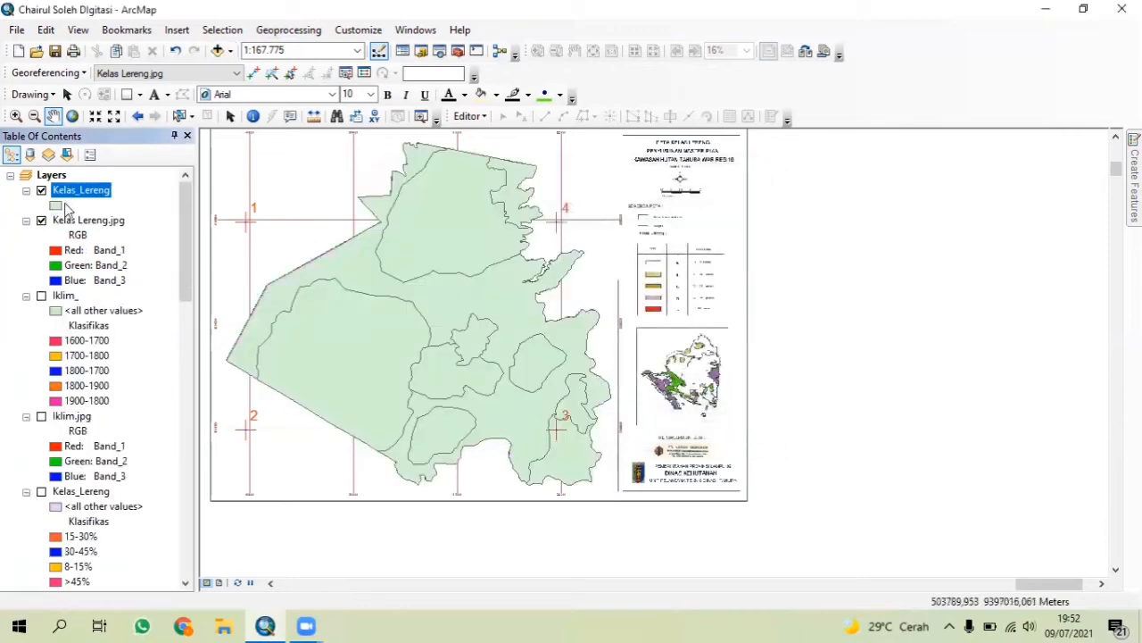
# Give the Kelas_Lereng shapefile layer a Hollow fill with a red outline of width 1
pyautogui.rightClick(73, 191)
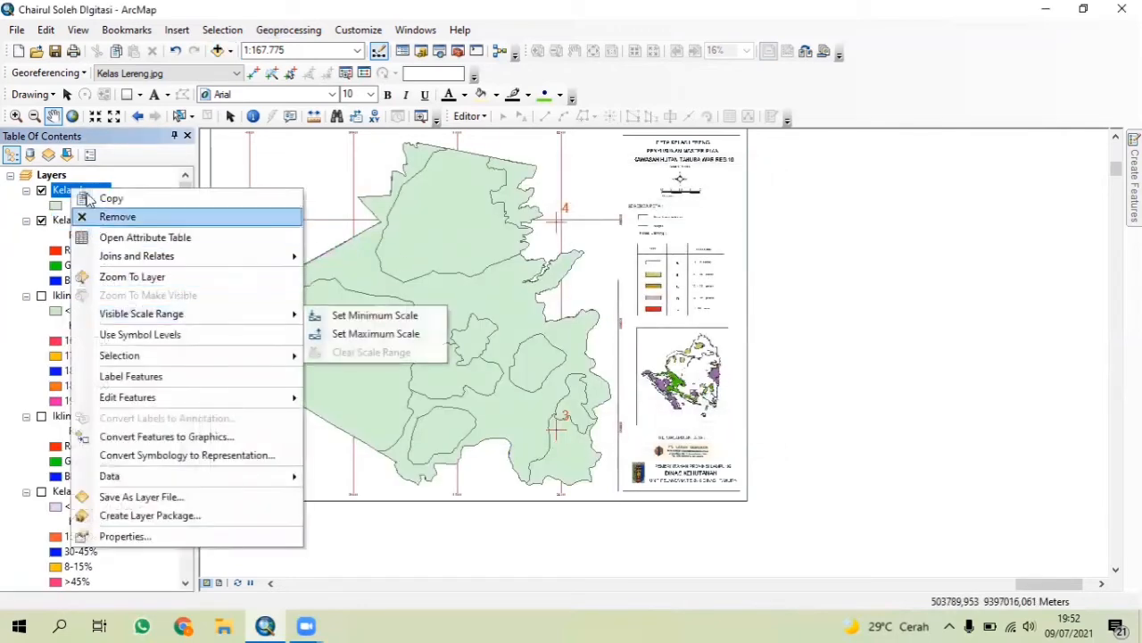
pyautogui.click(132, 277)
pyautogui.moveTo(699, 395); pyautogui.dragTo(389, 265)
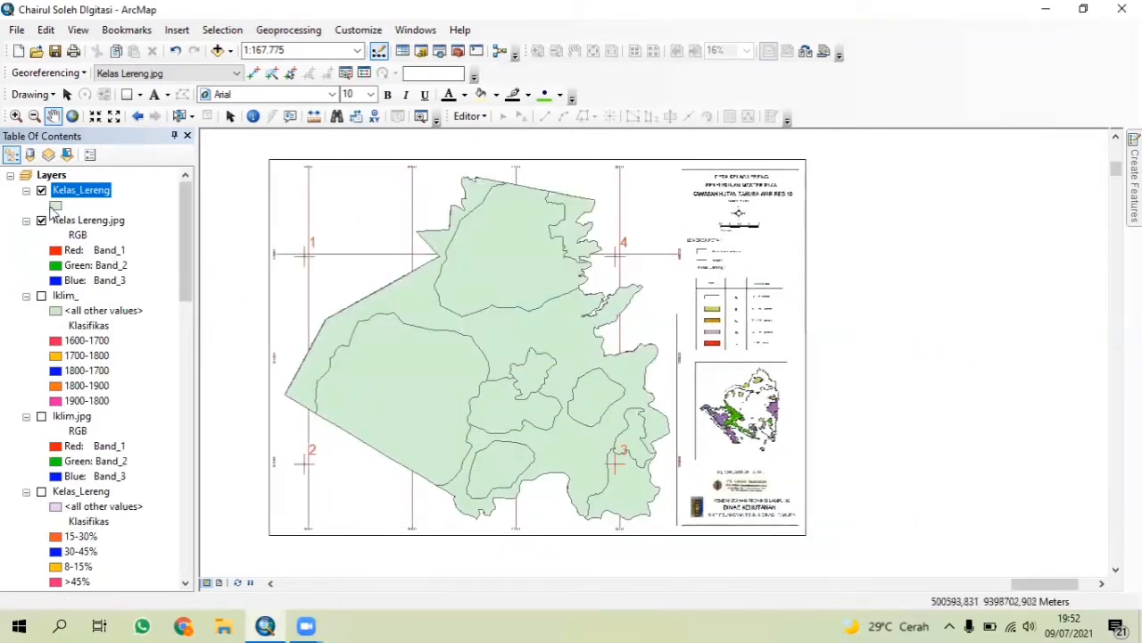
pyautogui.click(55, 206)
pyautogui.click(403, 281)
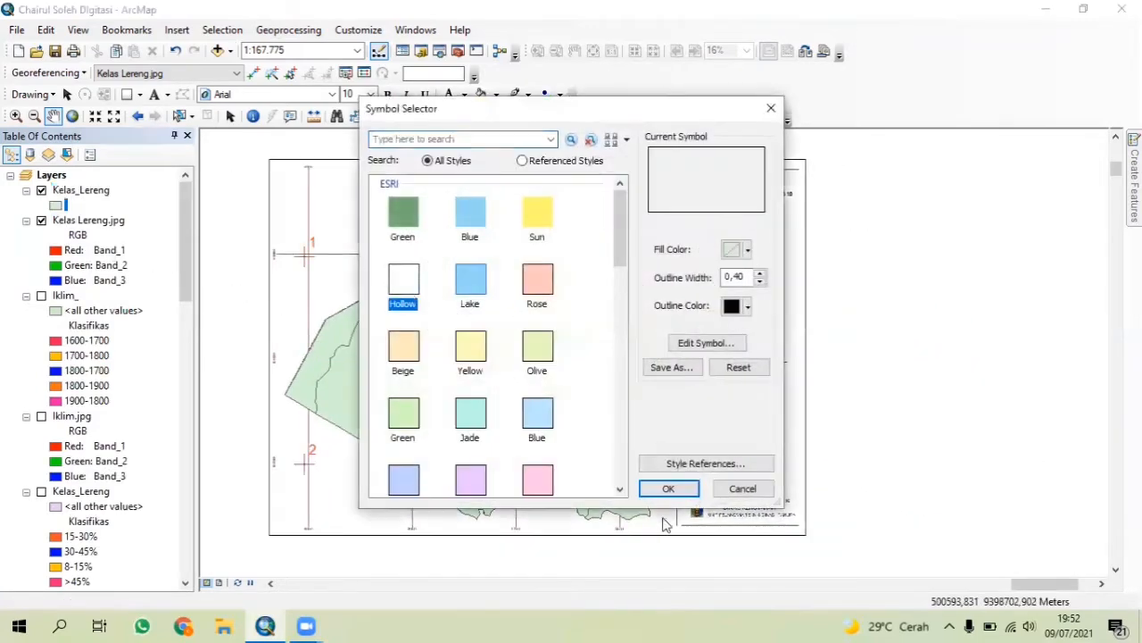
pyautogui.doubleClick(736, 277)
pyautogui.write('1')
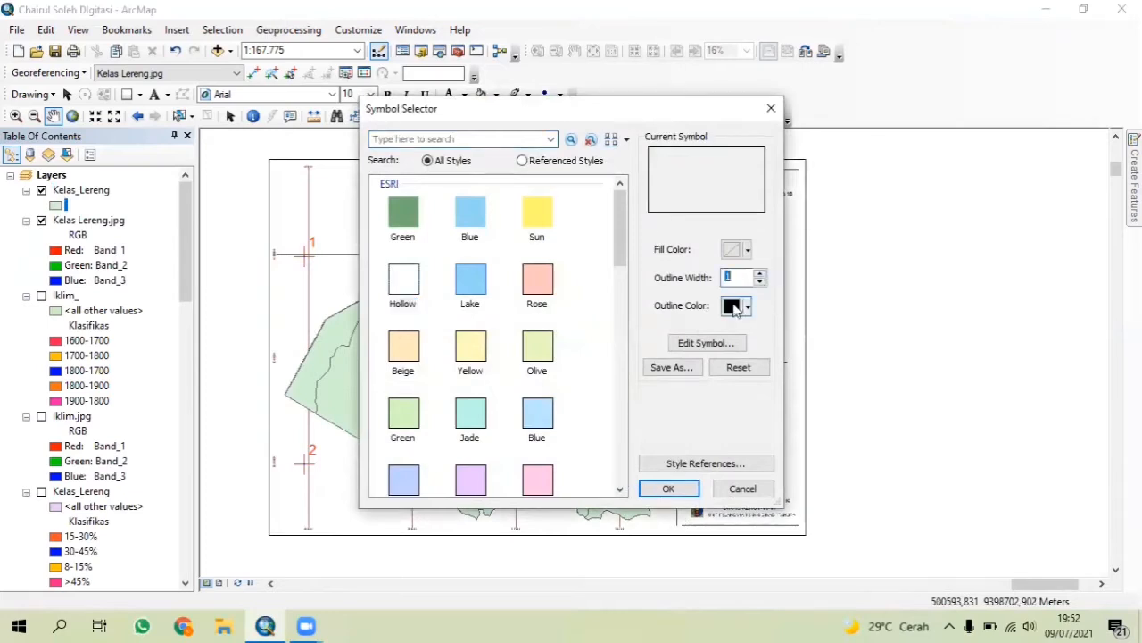
pyautogui.click(747, 306)
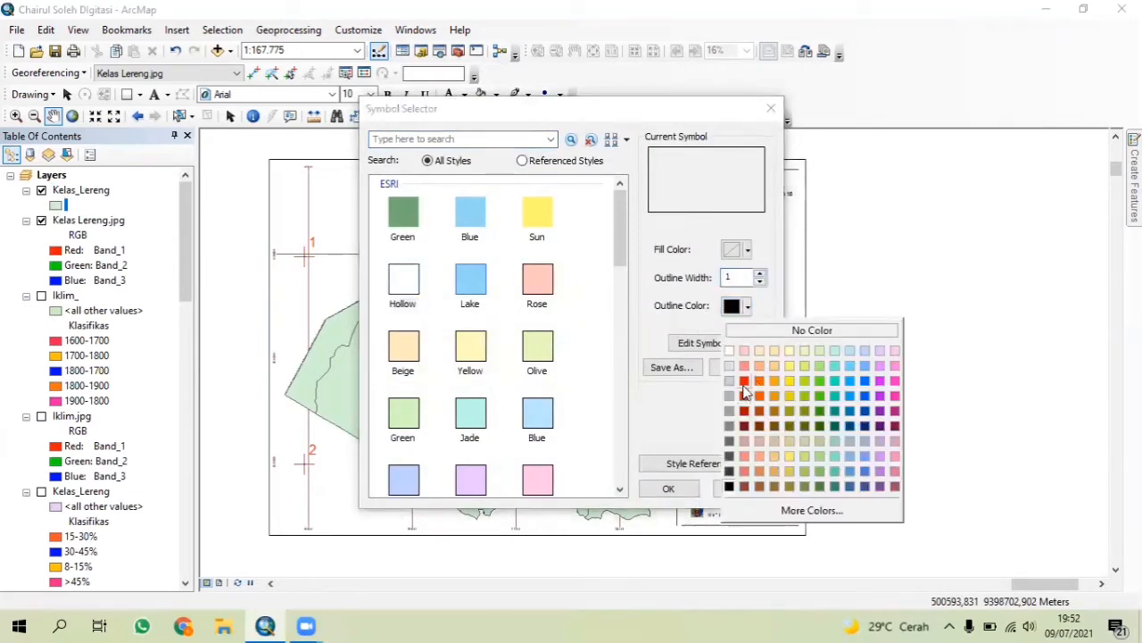
pyautogui.click(744, 381)
pyautogui.click(665, 487)
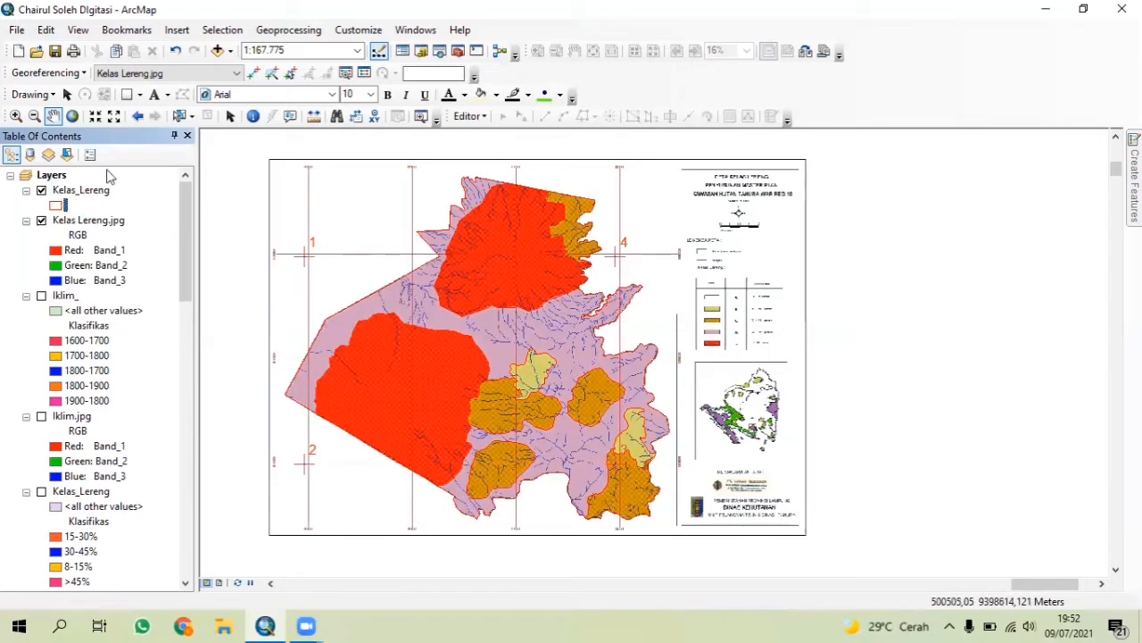
# Examine the Klasifikas, Luas, Keterangan and Skor fields in the Kelas_Lereng attribute table
pyautogui.click(93, 193)
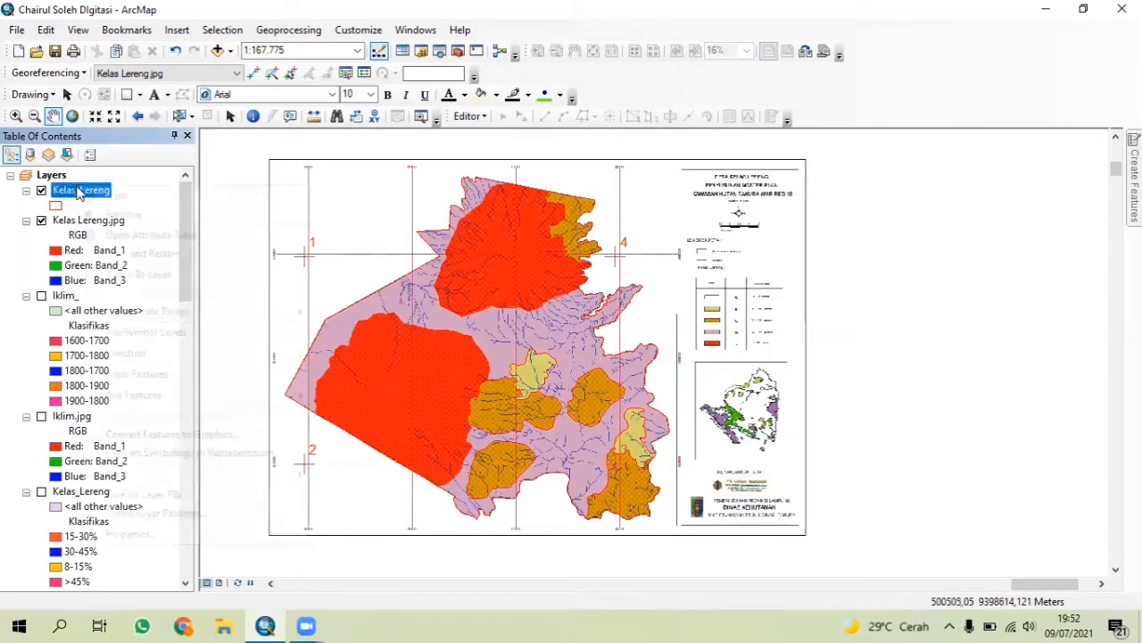
pyautogui.rightClick(82, 190)
pyautogui.click(178, 236)
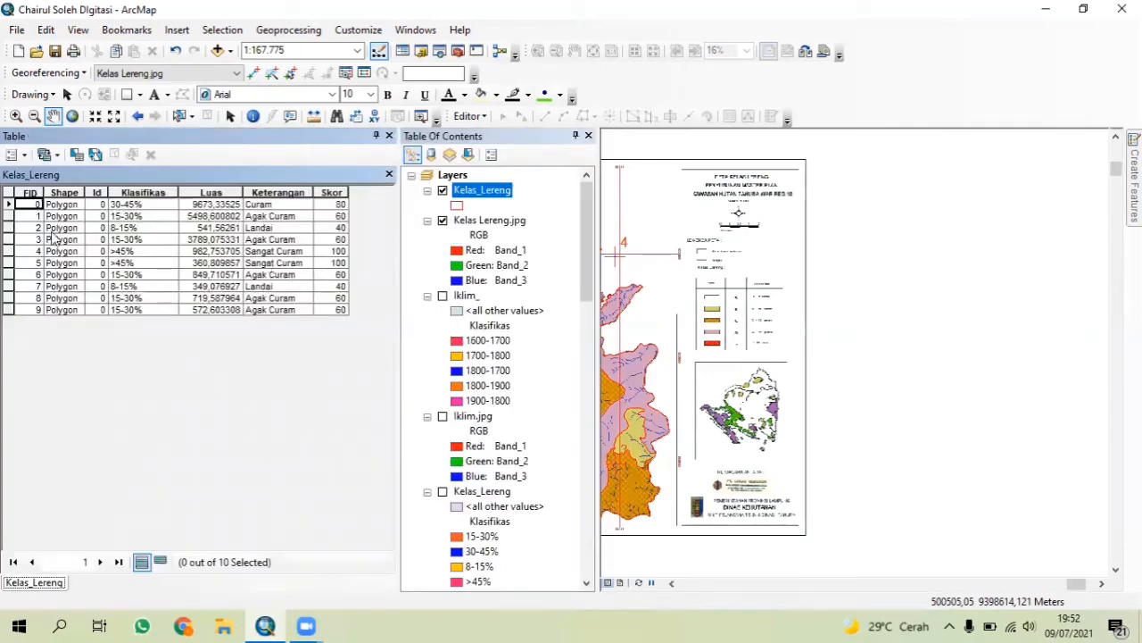
pyautogui.click(159, 192)
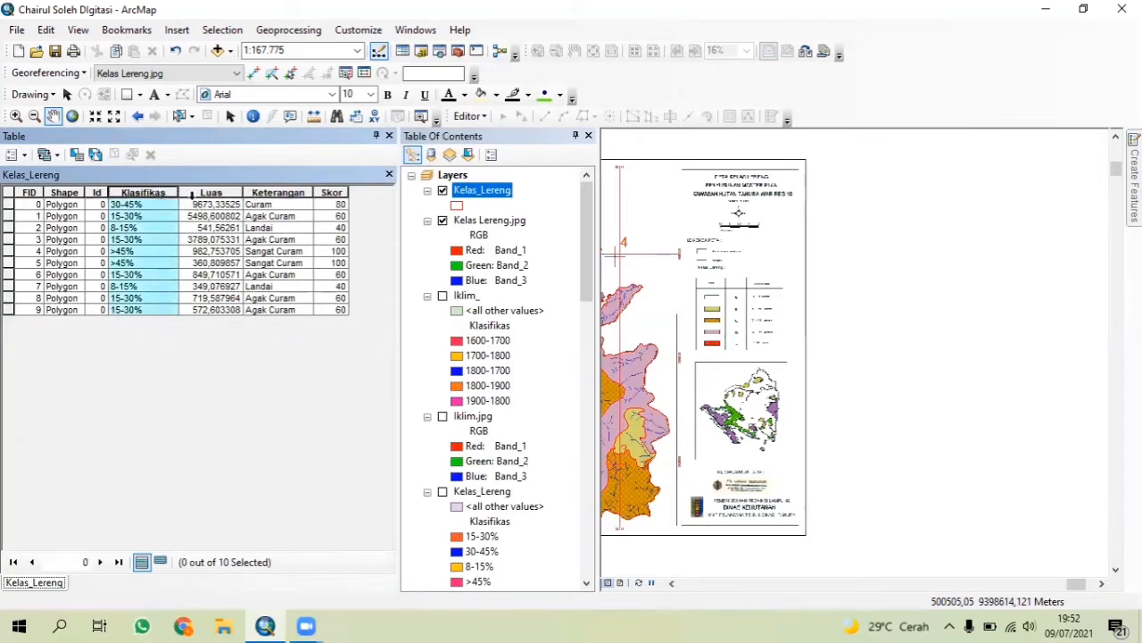
pyautogui.click(194, 193)
pyautogui.click(269, 193)
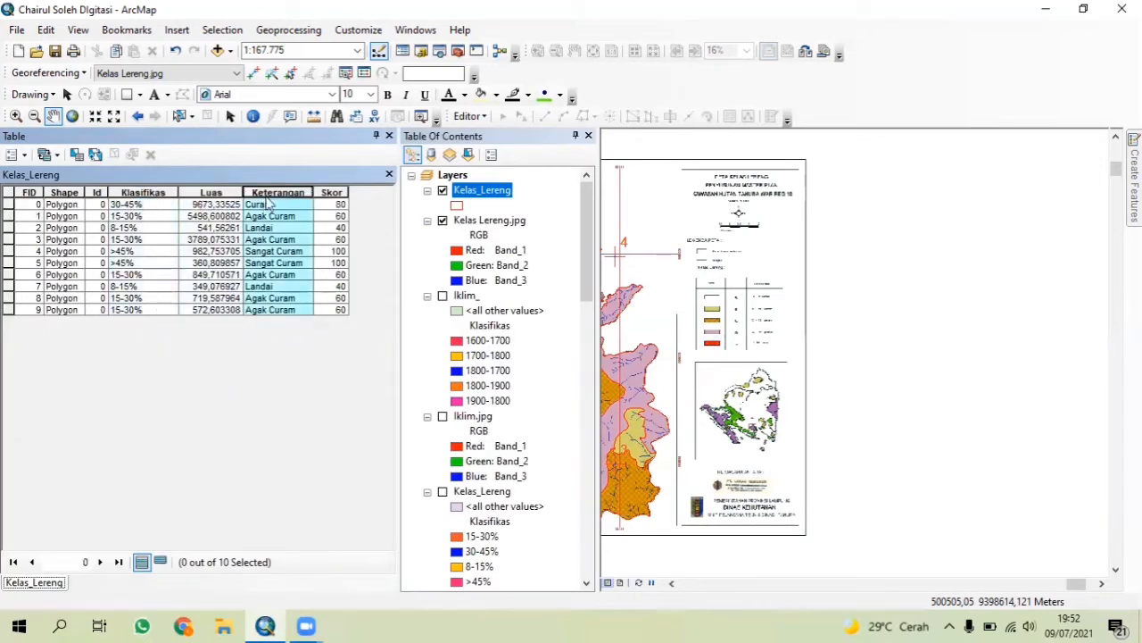
pyautogui.click(328, 193)
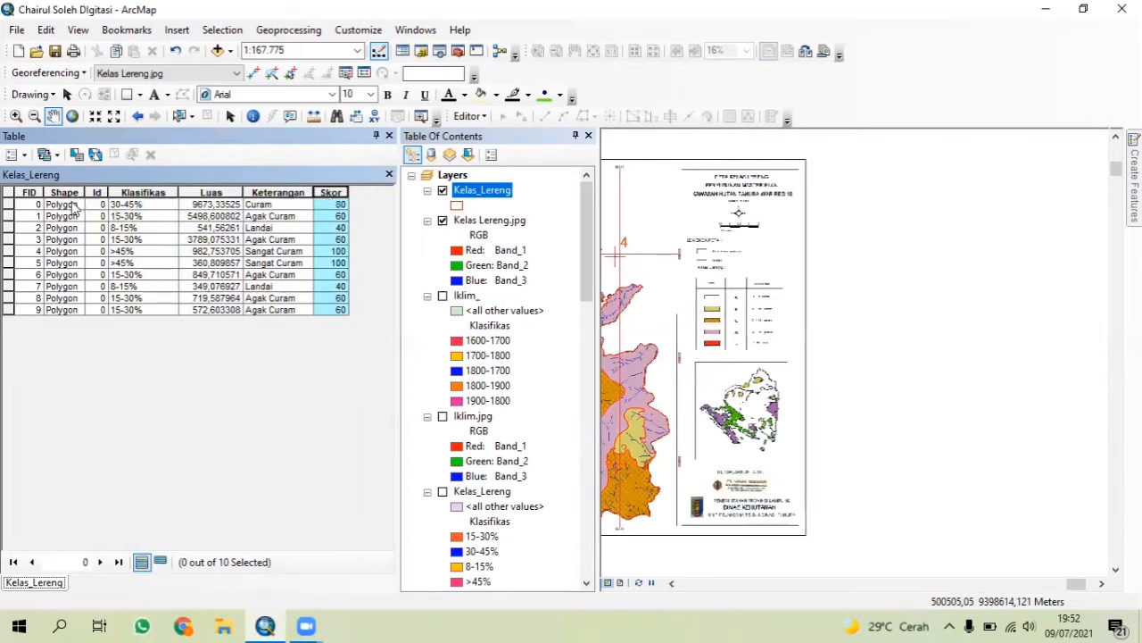
pyautogui.click(150, 205)
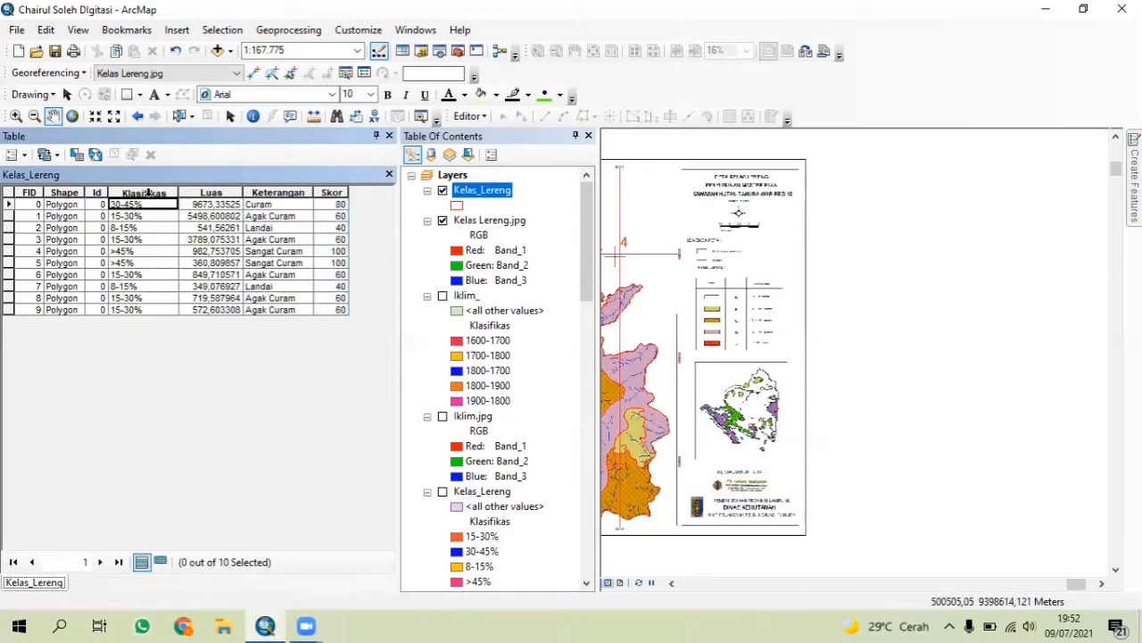
pyautogui.click(148, 192)
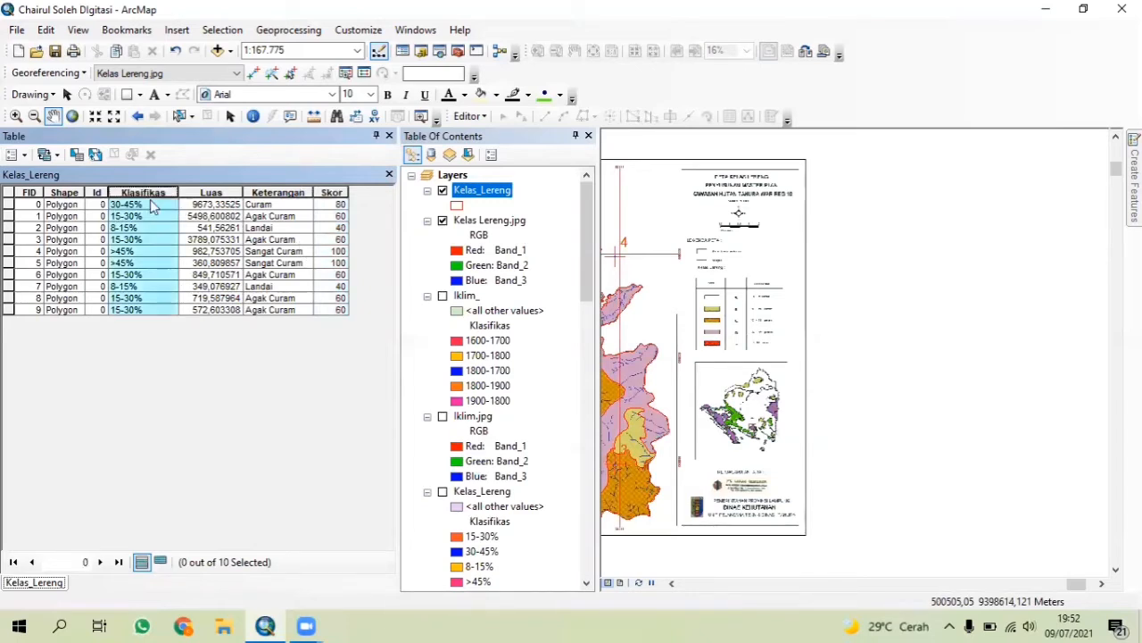
pyautogui.click(201, 194)
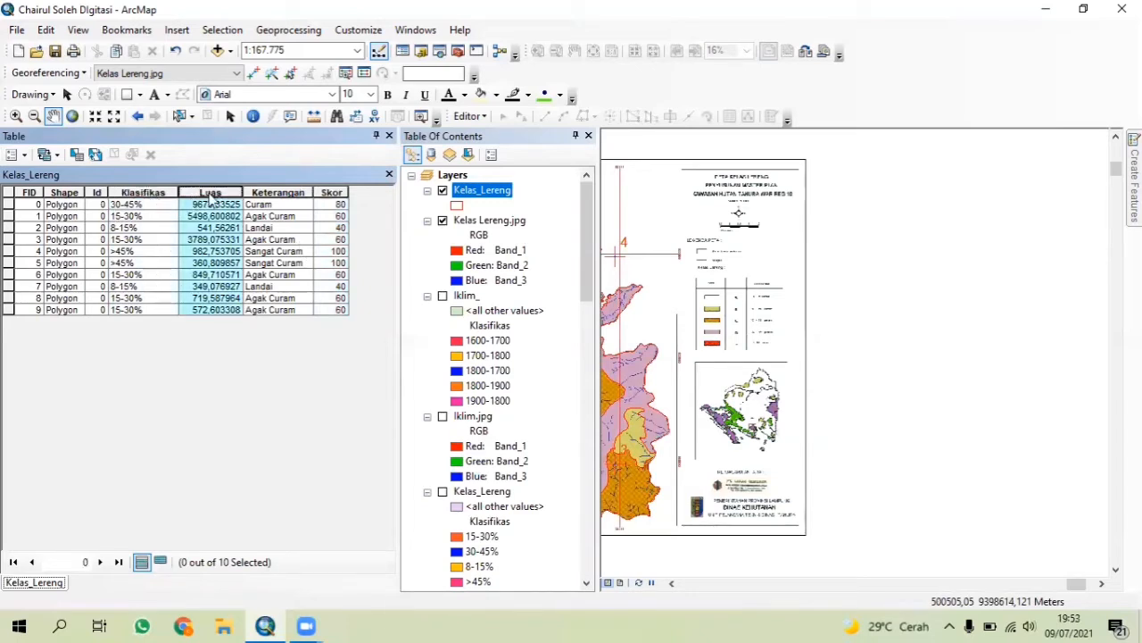
pyautogui.click(269, 195)
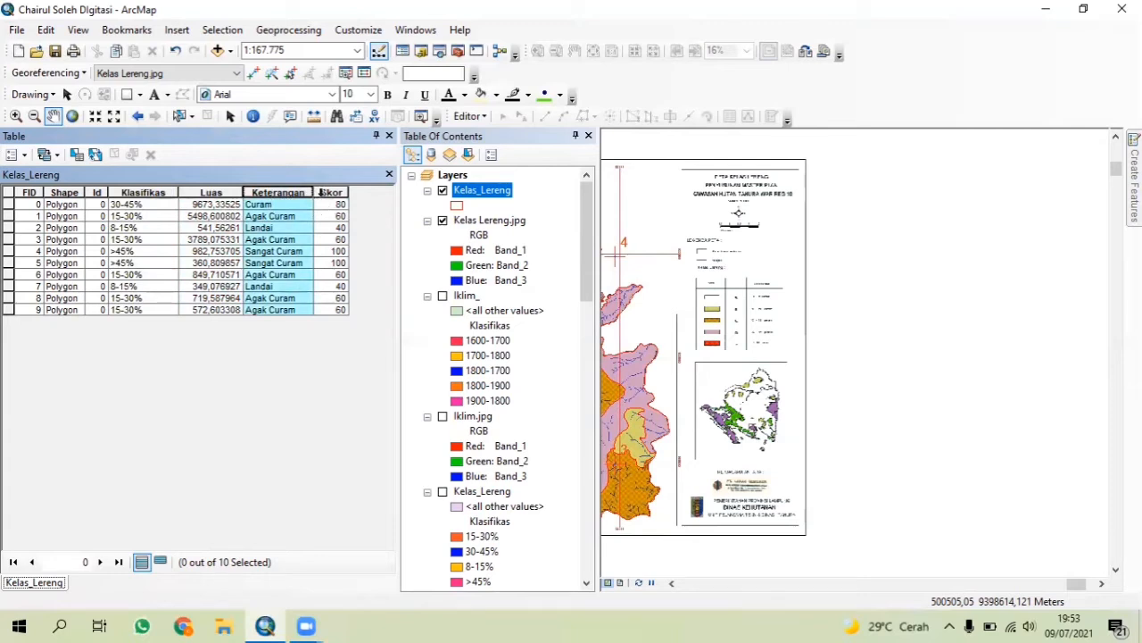
pyautogui.click(323, 194)
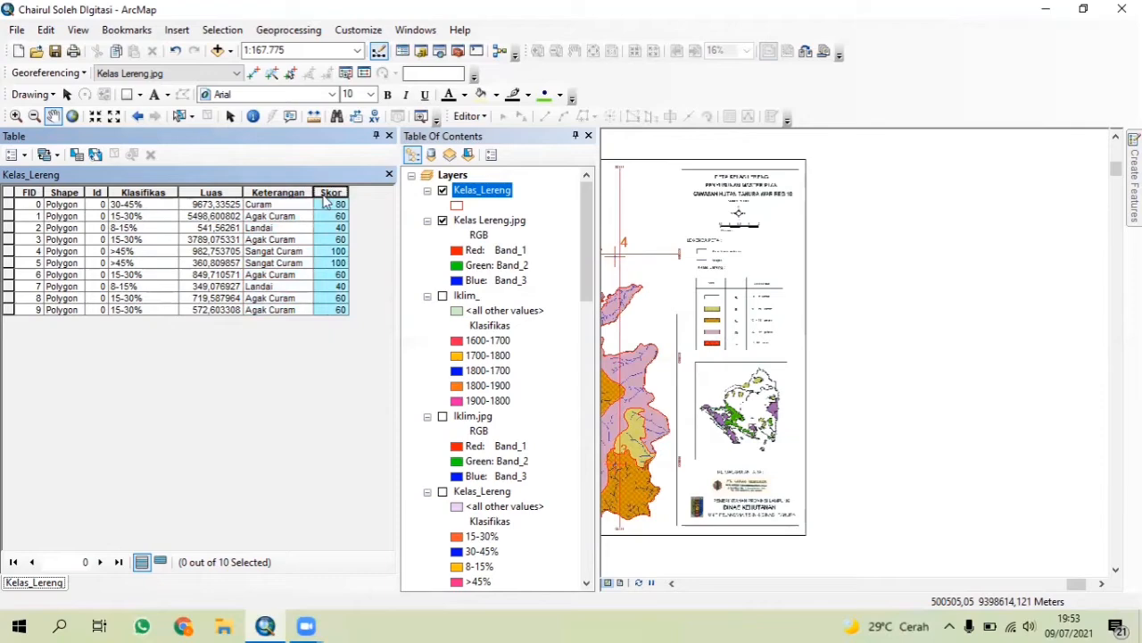
pyautogui.click(389, 174)
# Symbolize the Kelas_Lereng layer by unique values of the Klasifikas field, adding all its values
pyautogui.rightClick(101, 197)
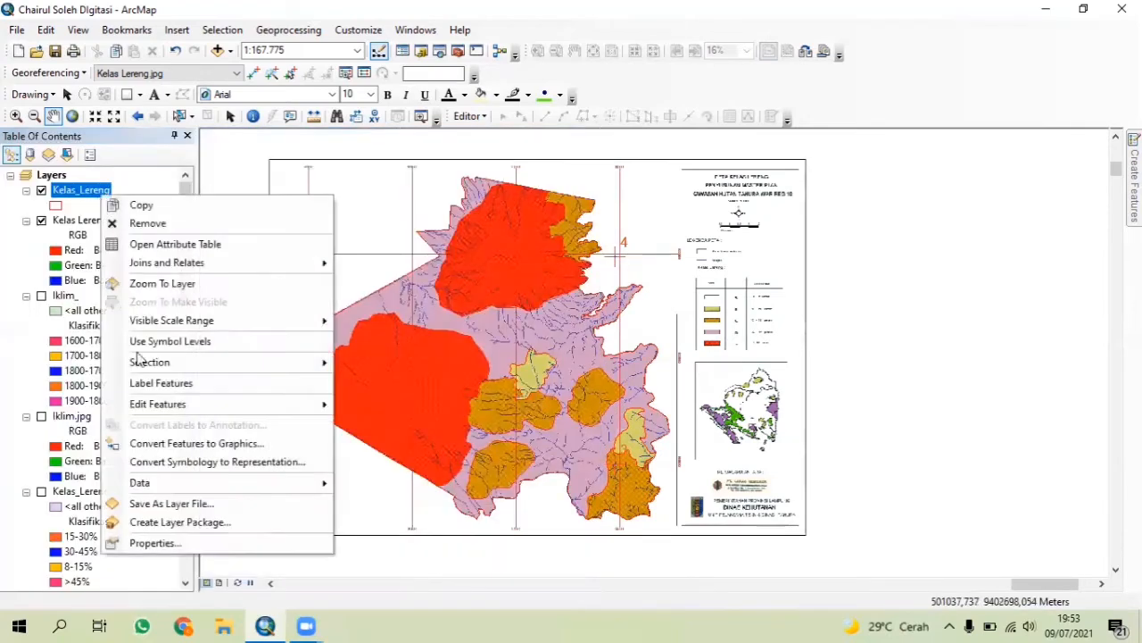
pyautogui.click(180, 540)
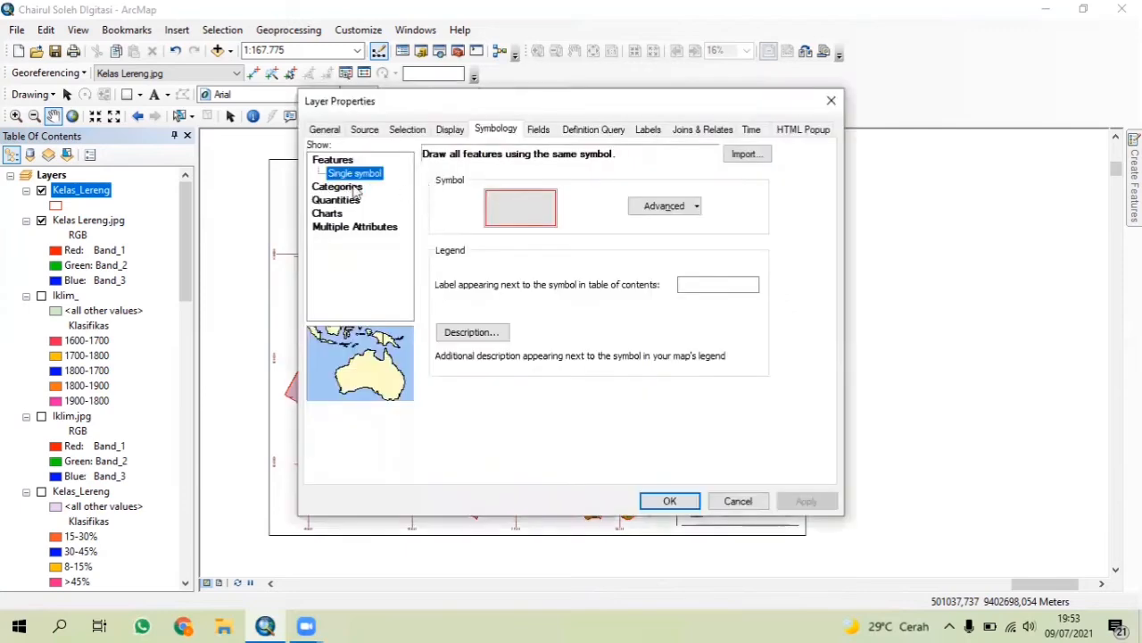
pyautogui.click(353, 189)
pyautogui.click(508, 189)
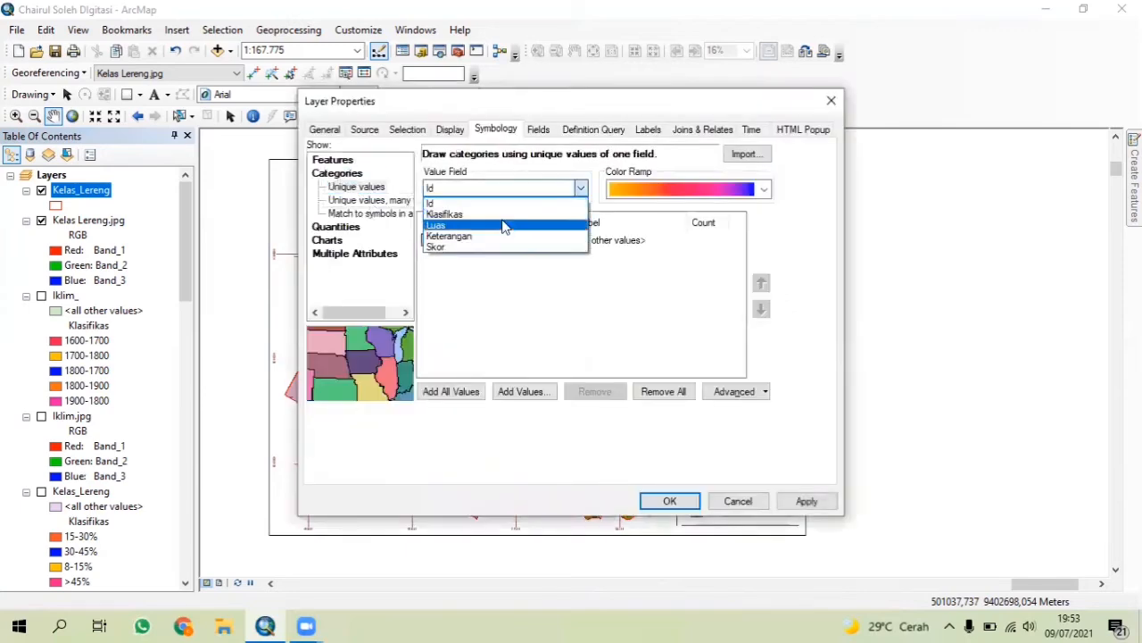
pyautogui.click(446, 215)
pyautogui.click(451, 391)
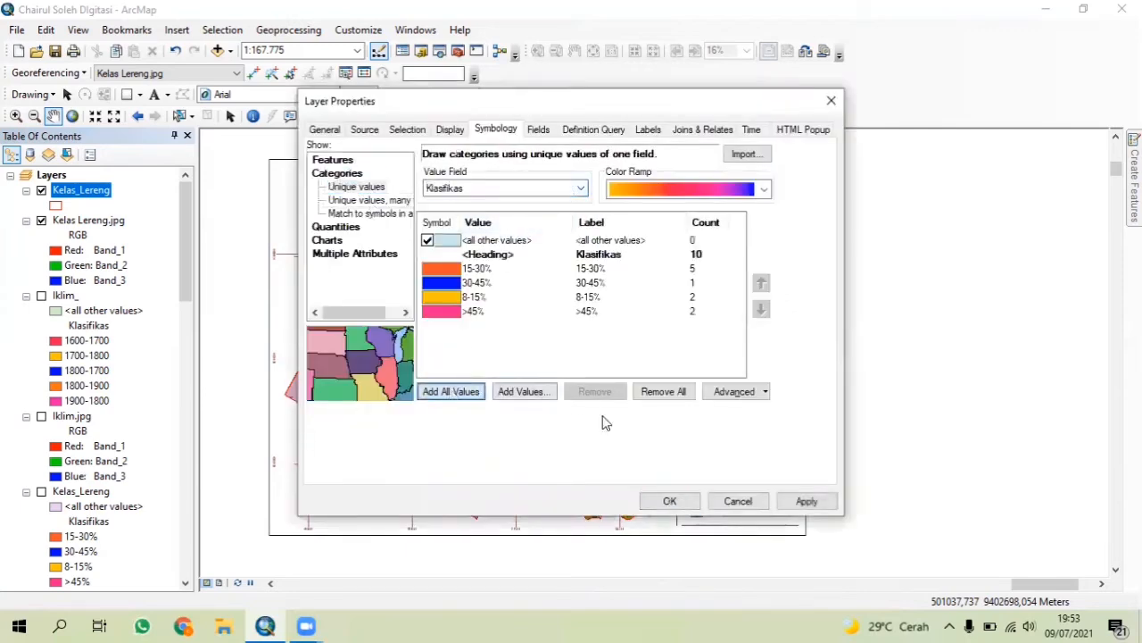
pyautogui.click(675, 502)
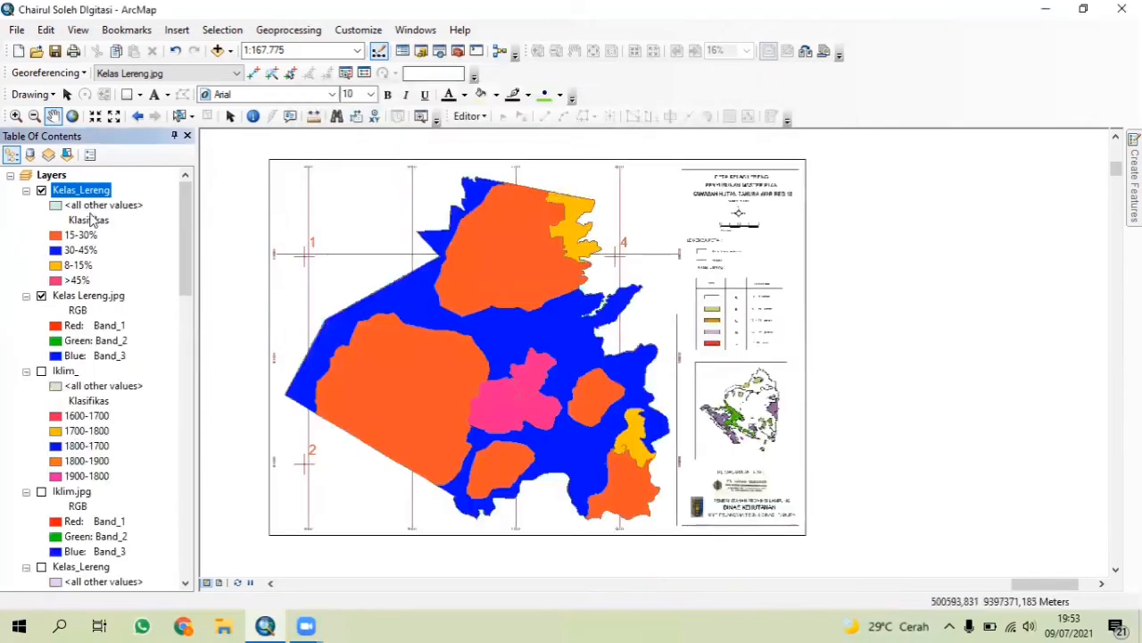
# Label the Kelas_Lereng features with their Klasifikas field at font size 10
pyautogui.rightClick(88, 195)
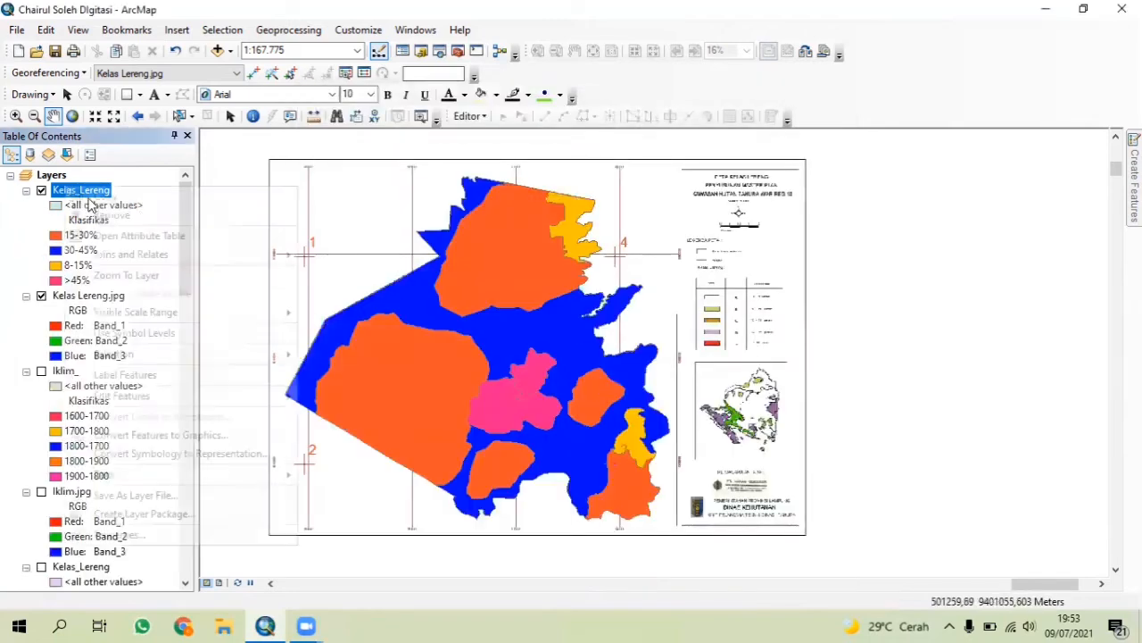
pyautogui.click(221, 533)
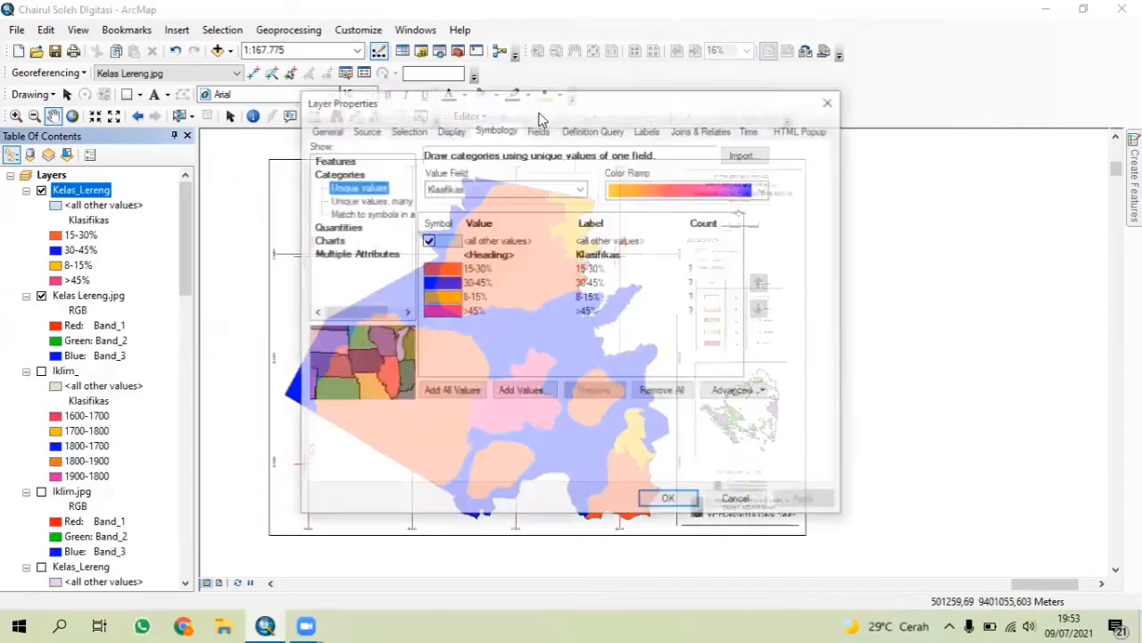
pyautogui.click(651, 134)
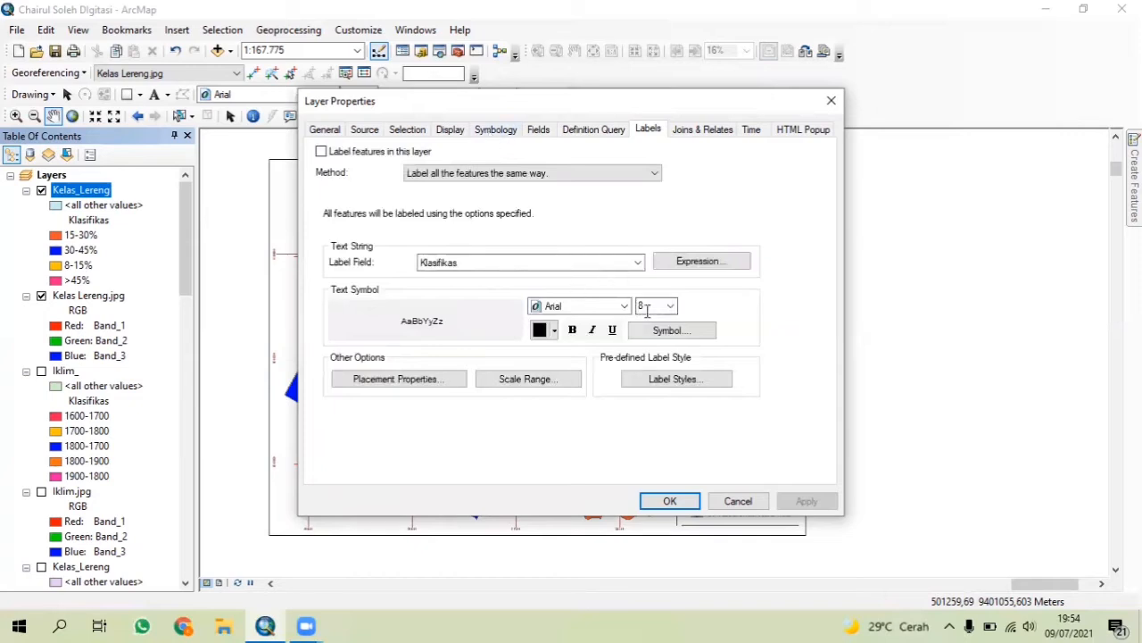
pyautogui.click(569, 260)
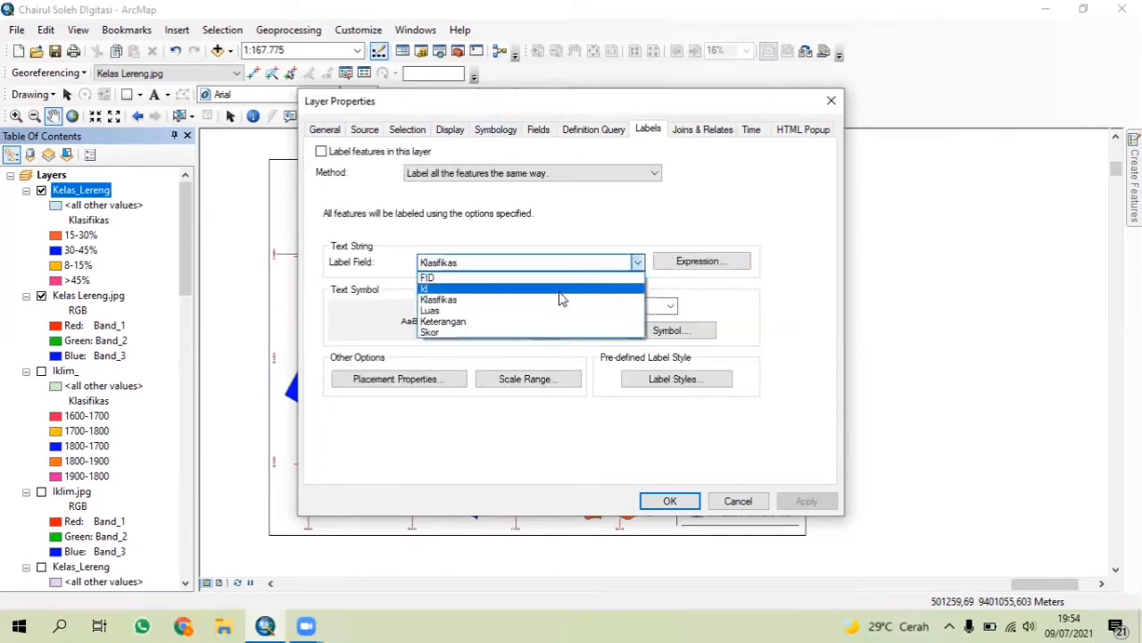
pyautogui.click(563, 300)
pyautogui.click(651, 306)
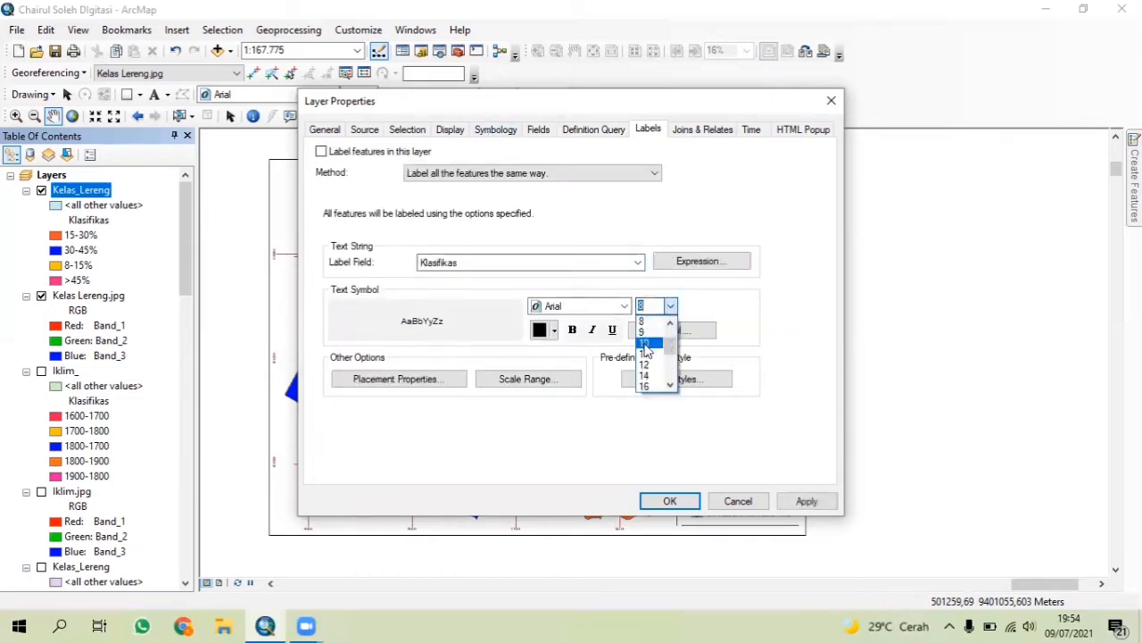
pyautogui.click(645, 344)
pyautogui.click(669, 501)
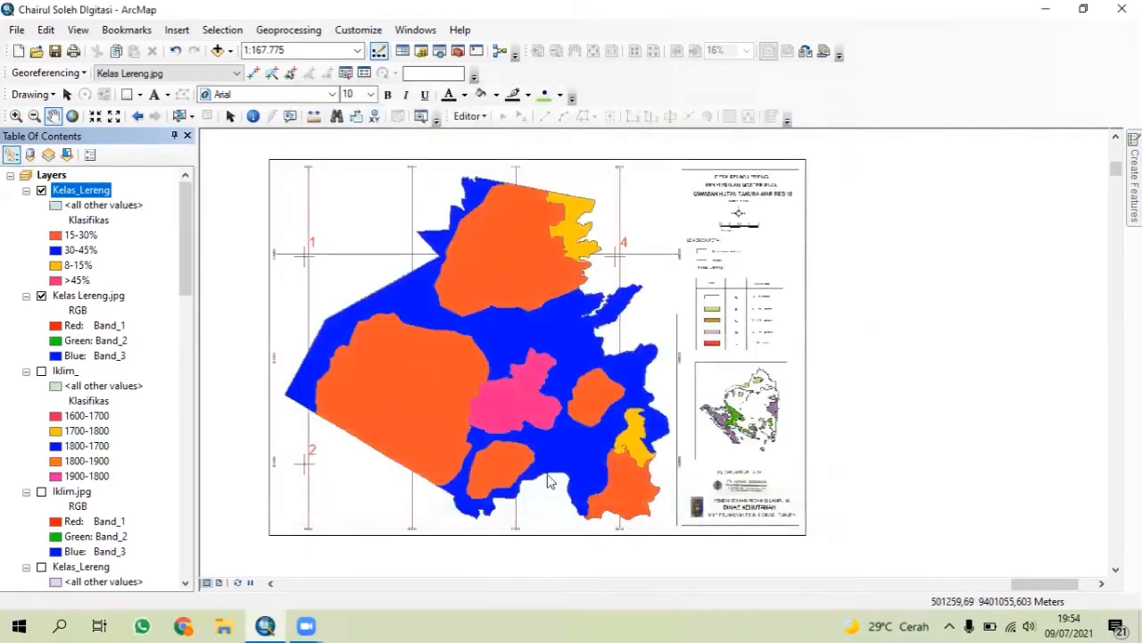
pyautogui.rightClick(77, 198)
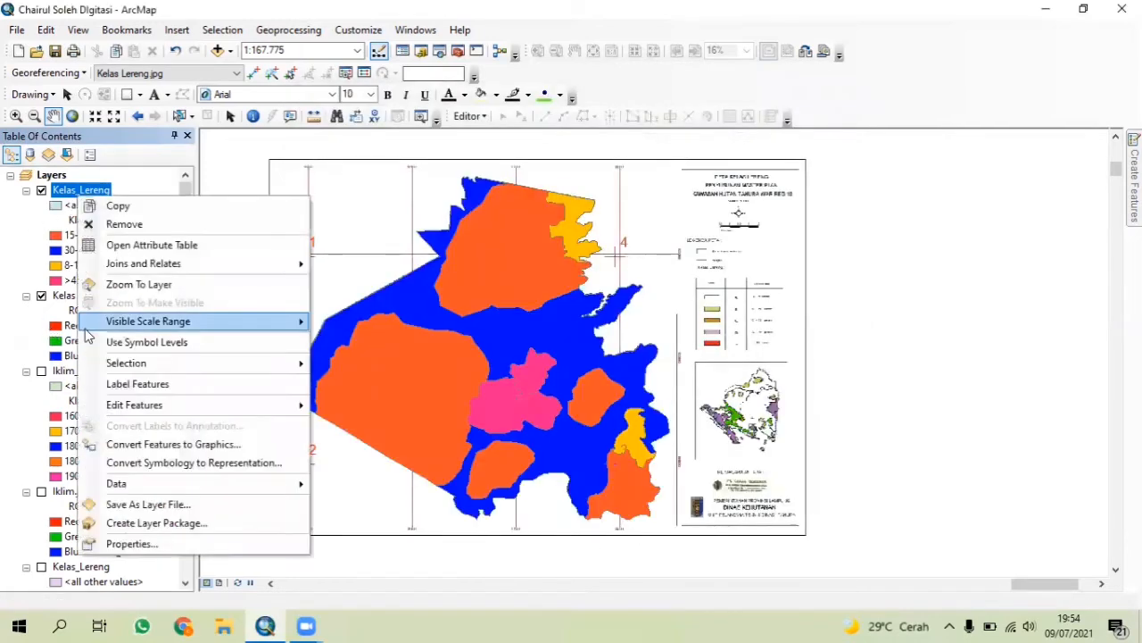
pyautogui.click(136, 383)
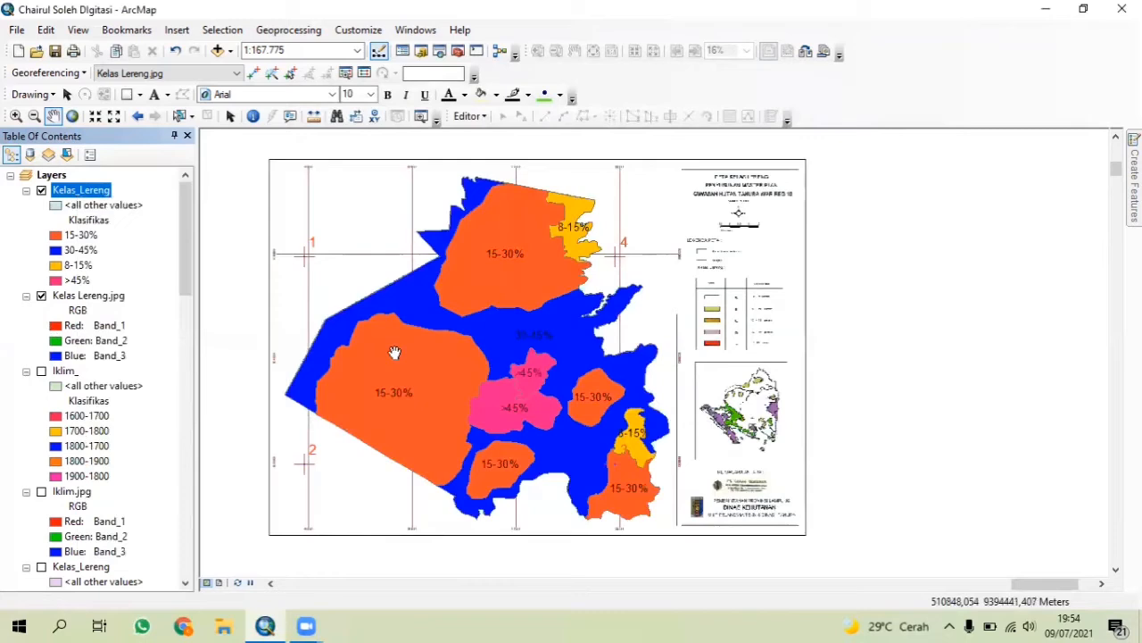
# Hide Kelas Lereng.jpg and disable all four of its control points in the georeferencing link table
pyautogui.click(41, 297)
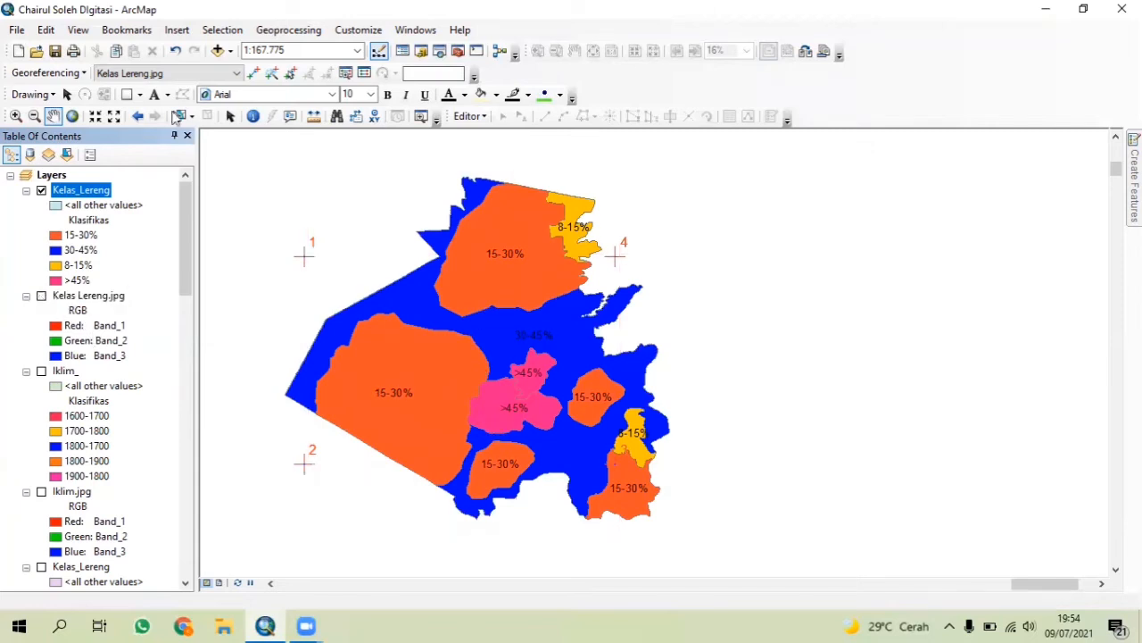
pyautogui.click(348, 75)
pyautogui.click(11, 205)
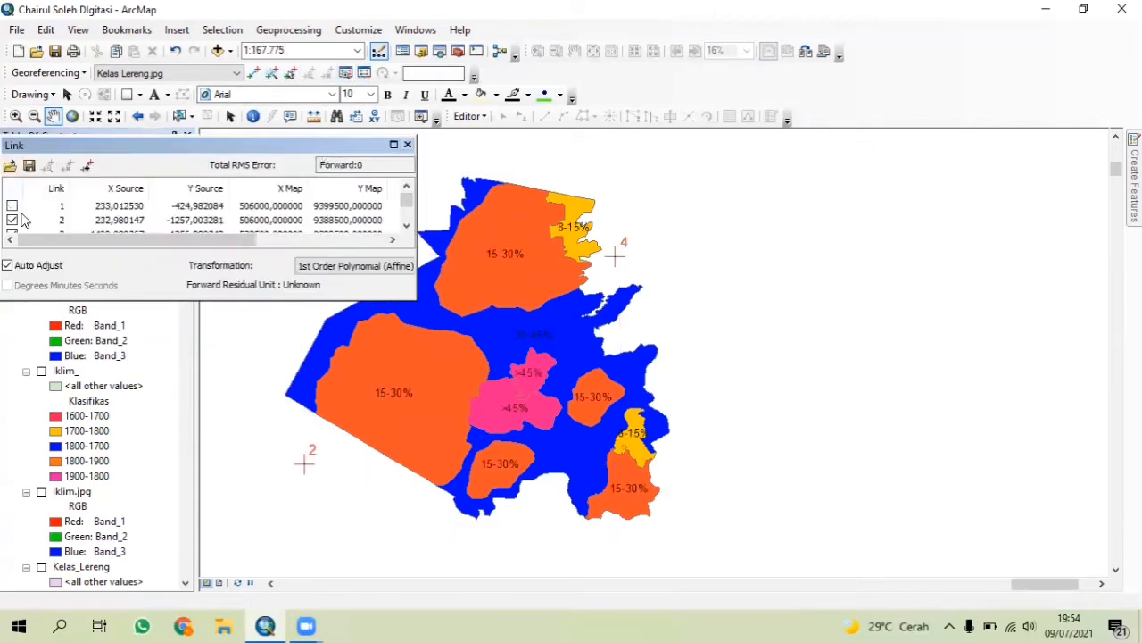
pyautogui.scroll(-1, 20, 219)
pyautogui.click(12, 206)
pyautogui.click(13, 221)
pyautogui.scroll(-1, 13, 221)
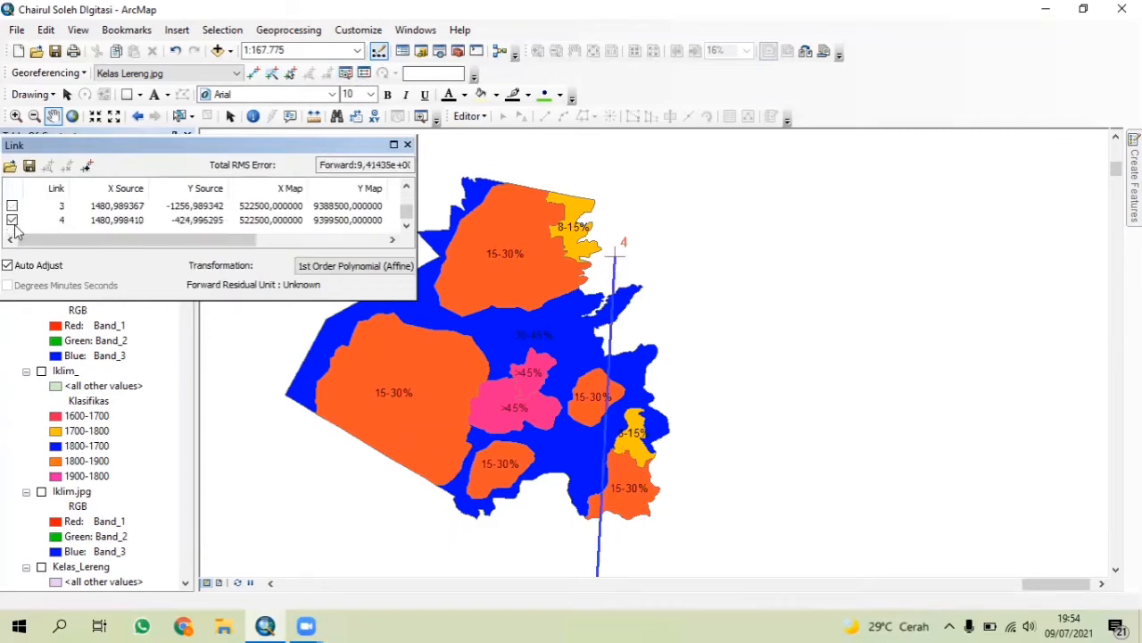
pyautogui.click(13, 220)
pyautogui.click(408, 144)
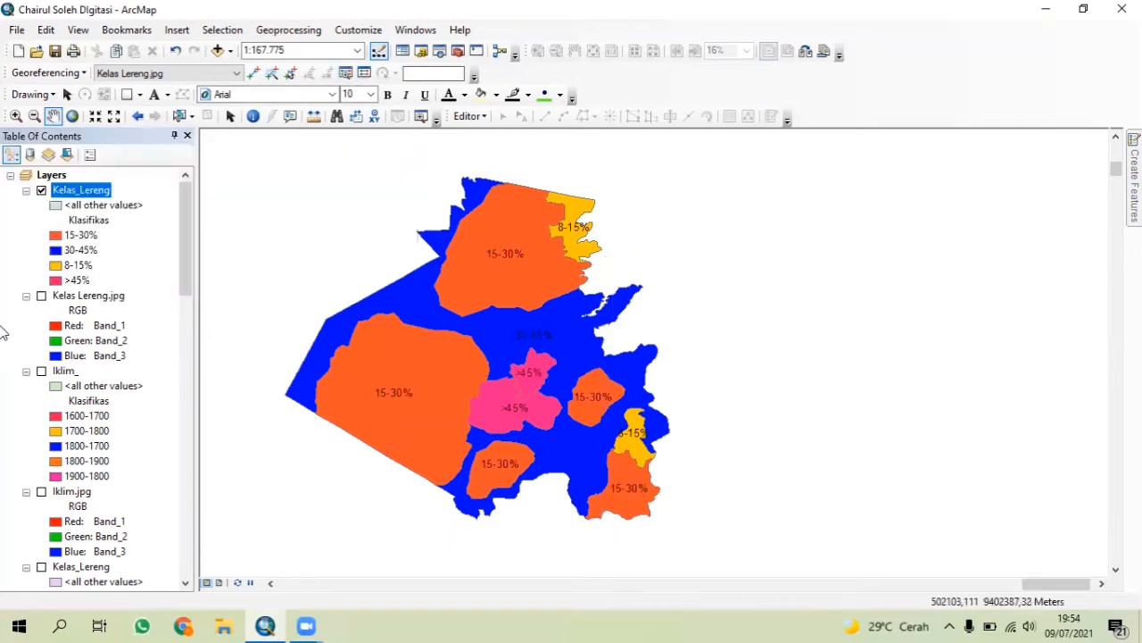
# Switch to the layout view and remove the Measured Grid from the main map's data frame
pyautogui.click(221, 582)
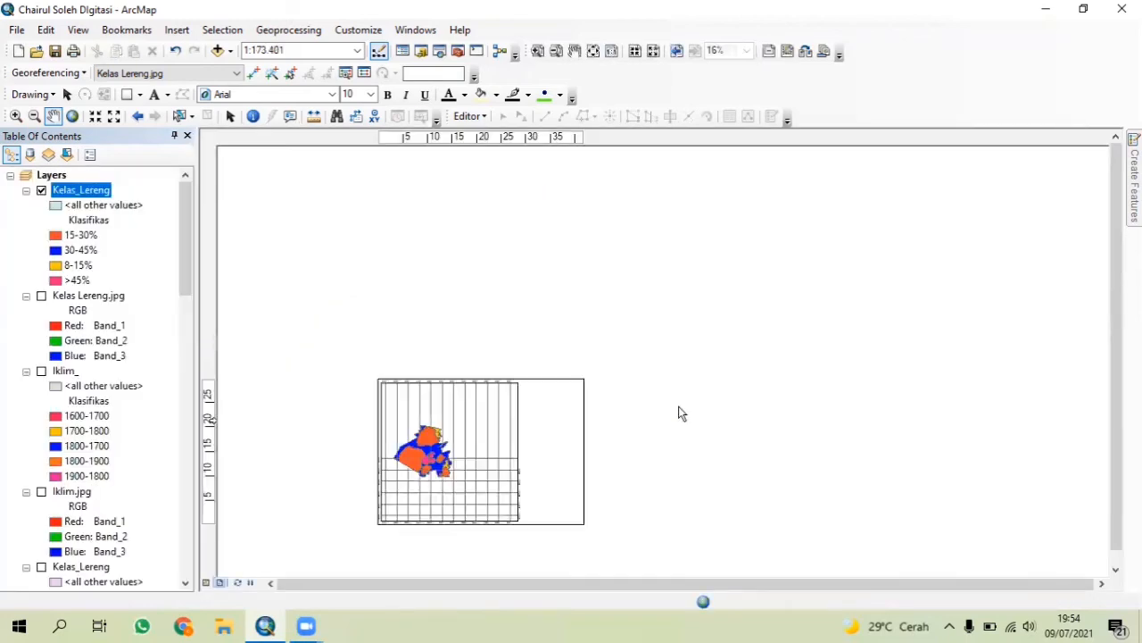
pyautogui.scroll(-4, 497, 472)
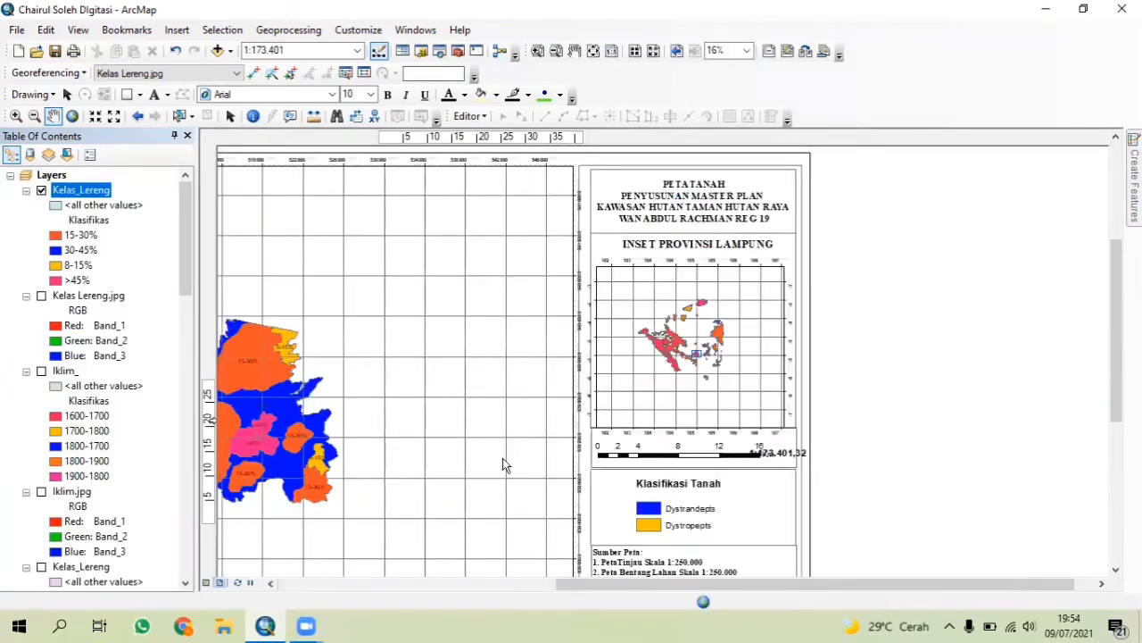
pyautogui.scroll(4, 502, 459)
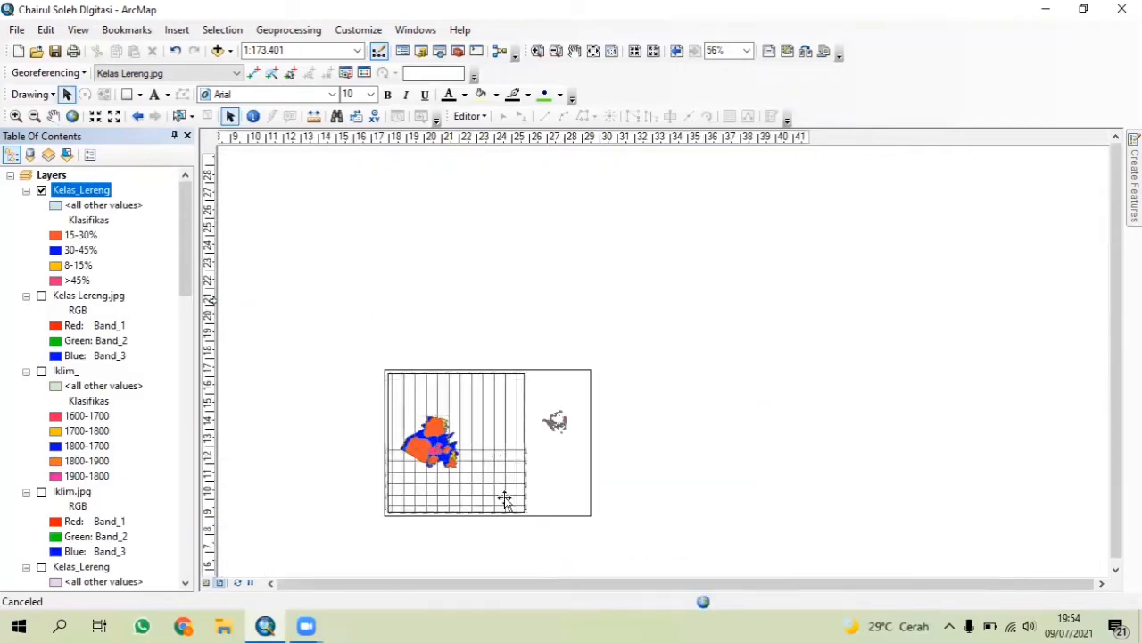
pyautogui.rightClick(448, 480)
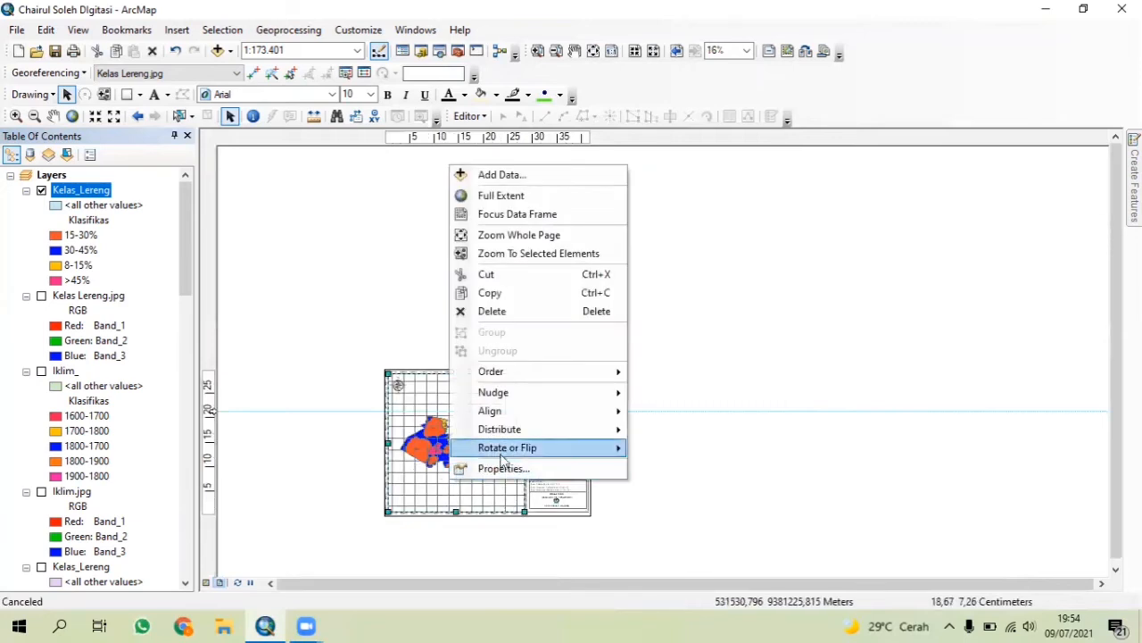
pyautogui.click(504, 467)
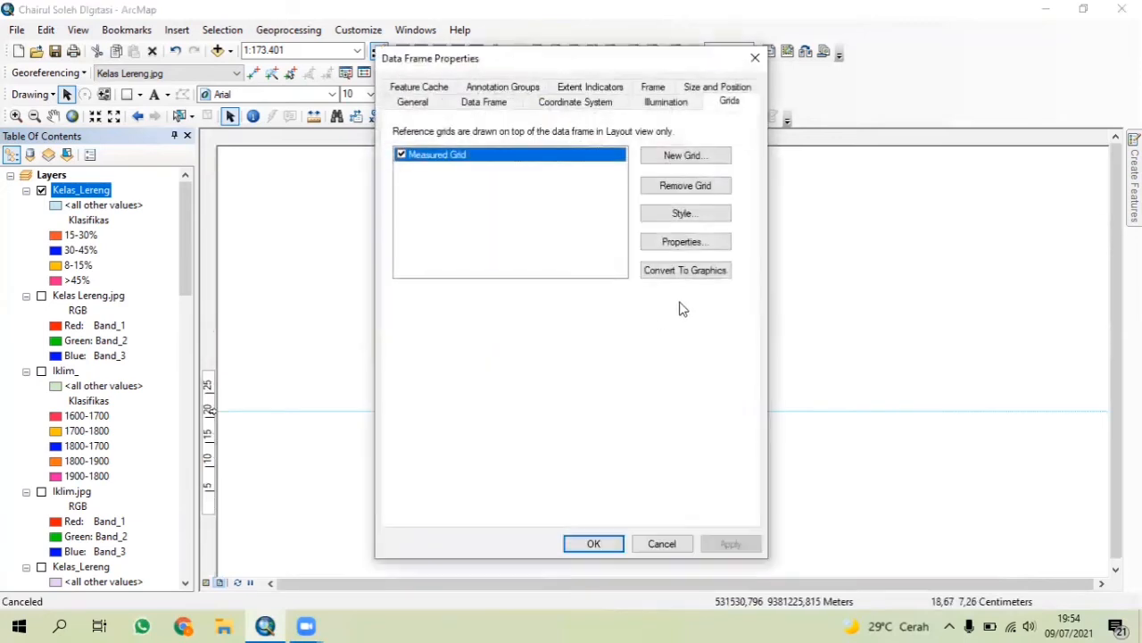
pyautogui.click(707, 189)
pyautogui.click(600, 543)
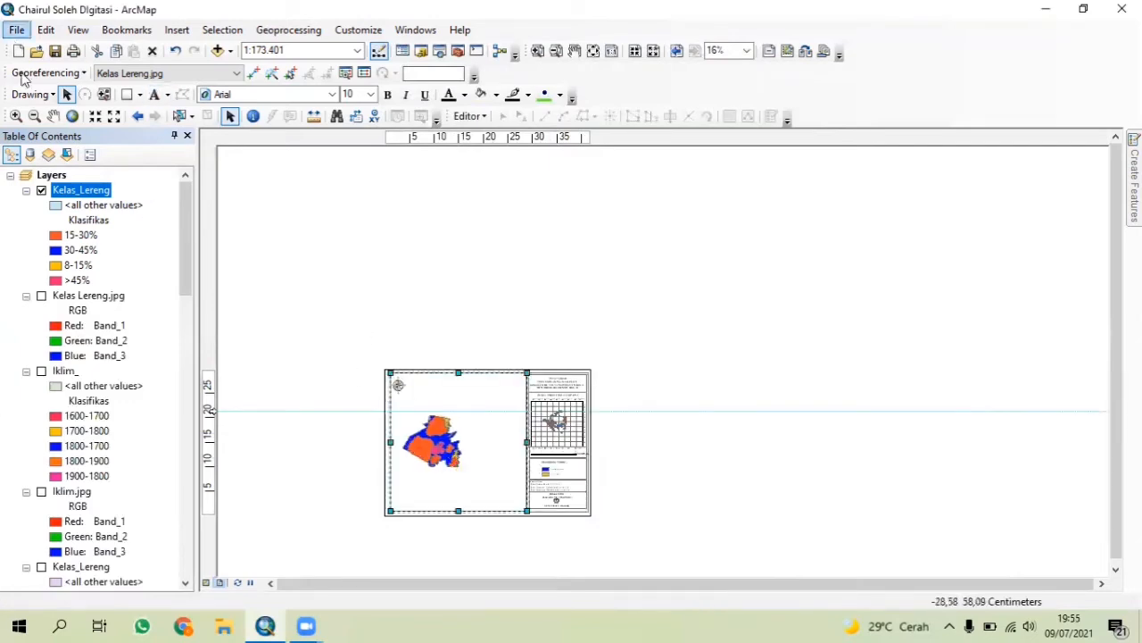
# Centre the slope map inside the main data frame and enlarge it to a scale of 1:80.000
pyautogui.click(53, 116)
pyautogui.moveTo(434, 464); pyautogui.dragTo(458, 469)
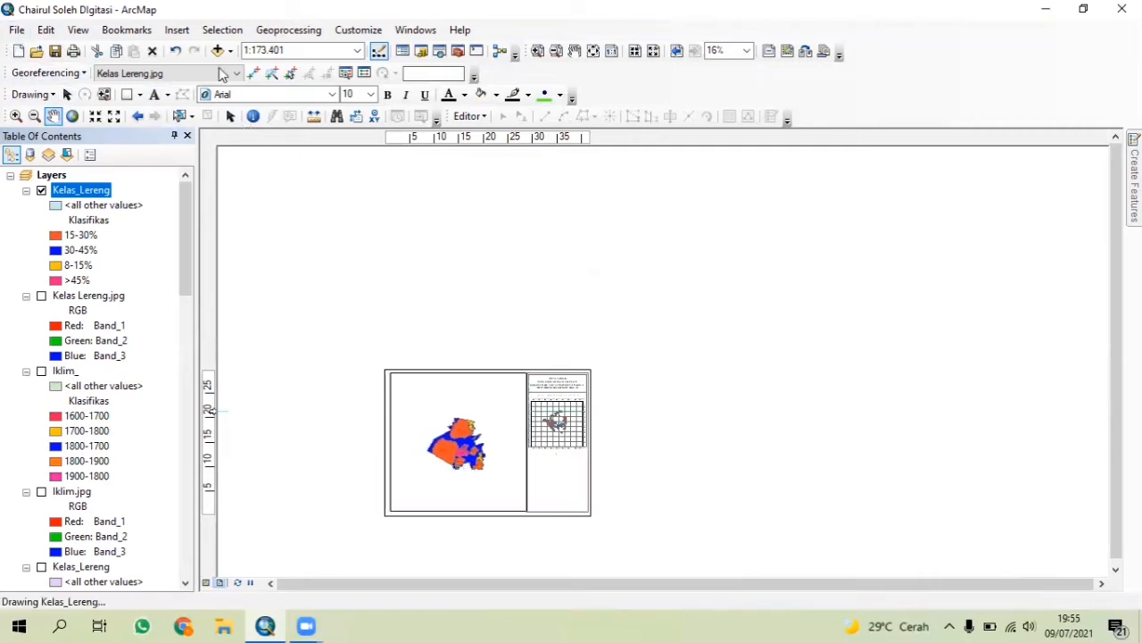
pyautogui.click(94, 119)
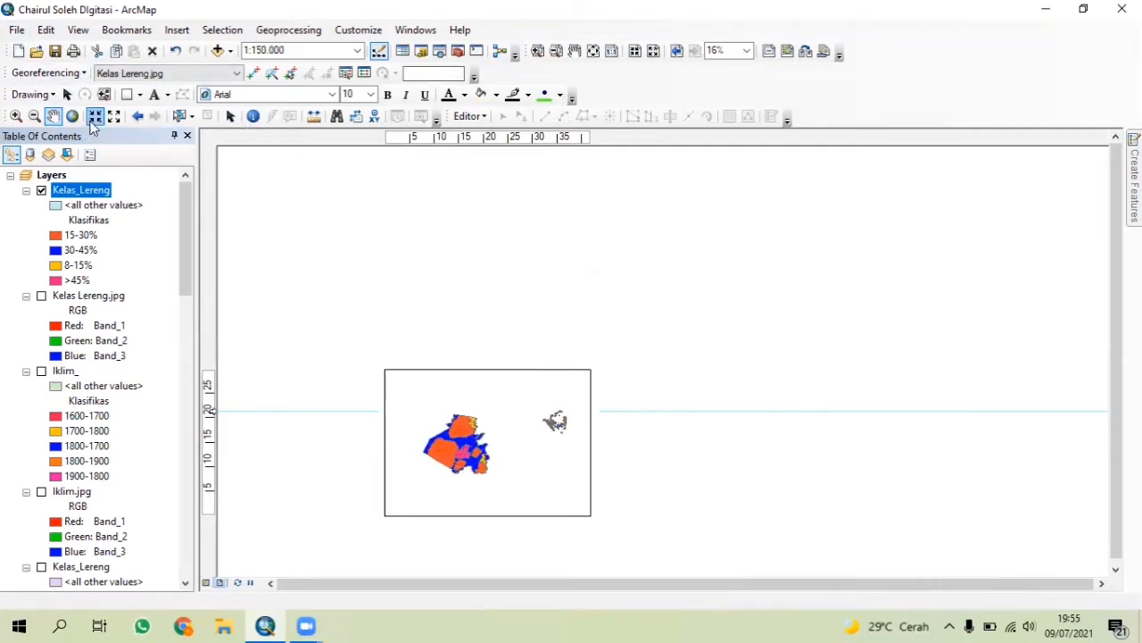
pyautogui.click(91, 124)
pyautogui.click(91, 123)
pyautogui.click(91, 123)
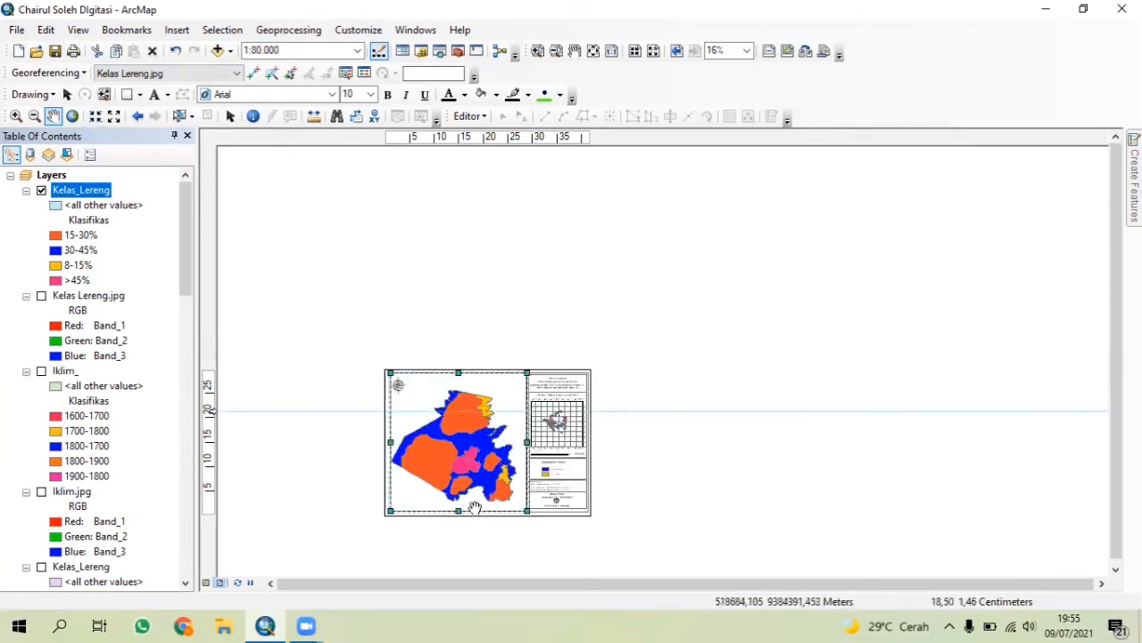
# Add a new measured grid to the main data frame, keeping the wizard's default settings
pyautogui.click(66, 94)
pyautogui.rightClick(417, 508)
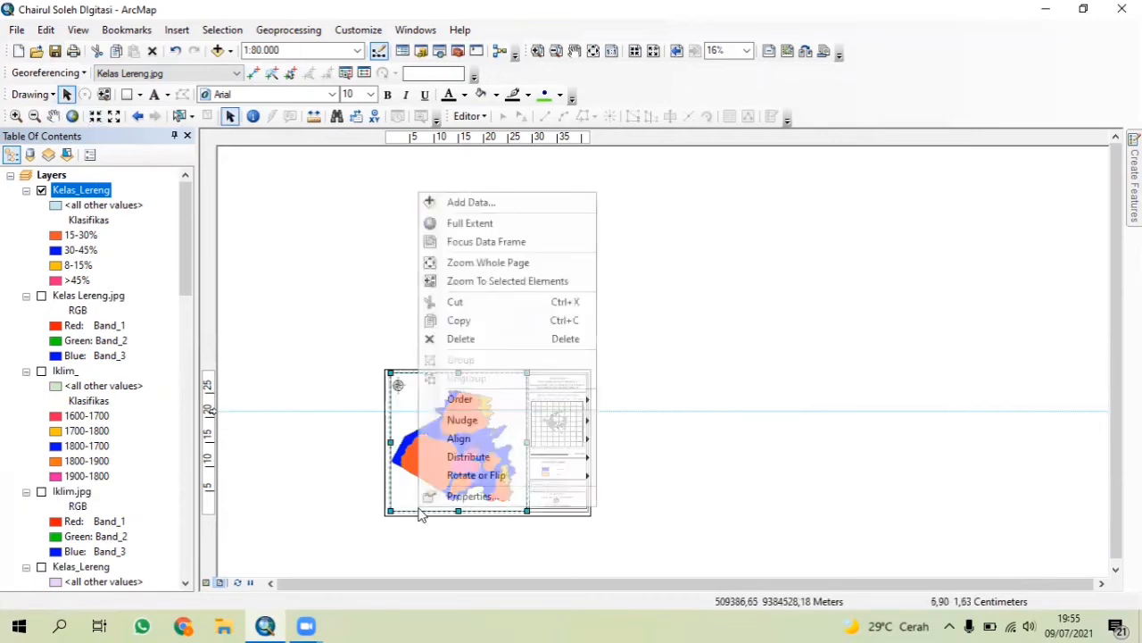
pyautogui.click(472, 496)
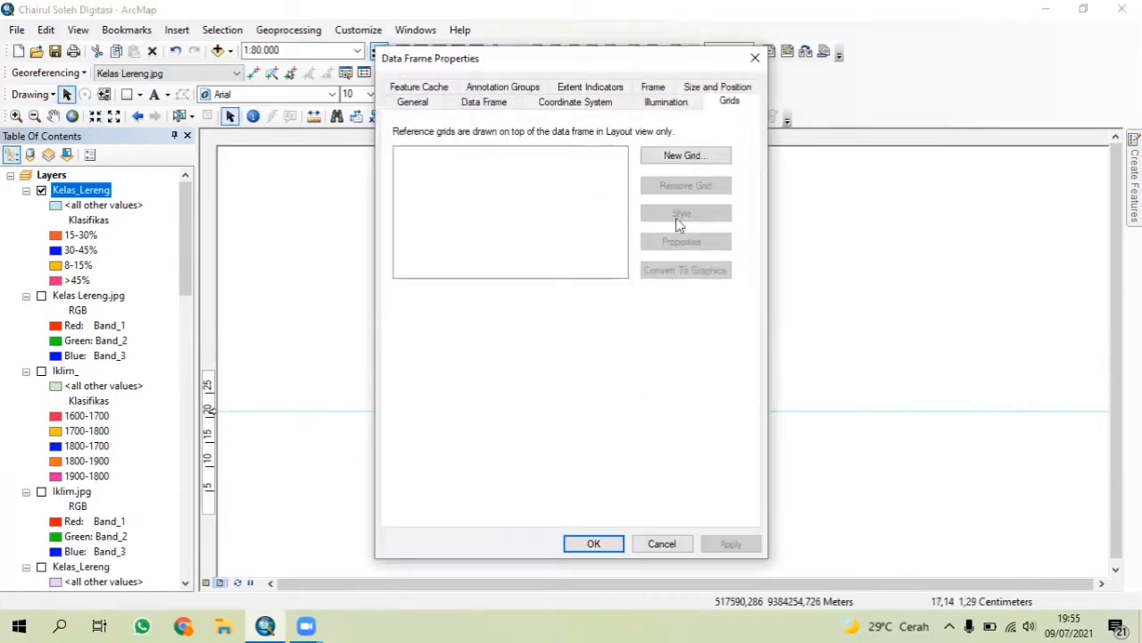
pyautogui.click(670, 158)
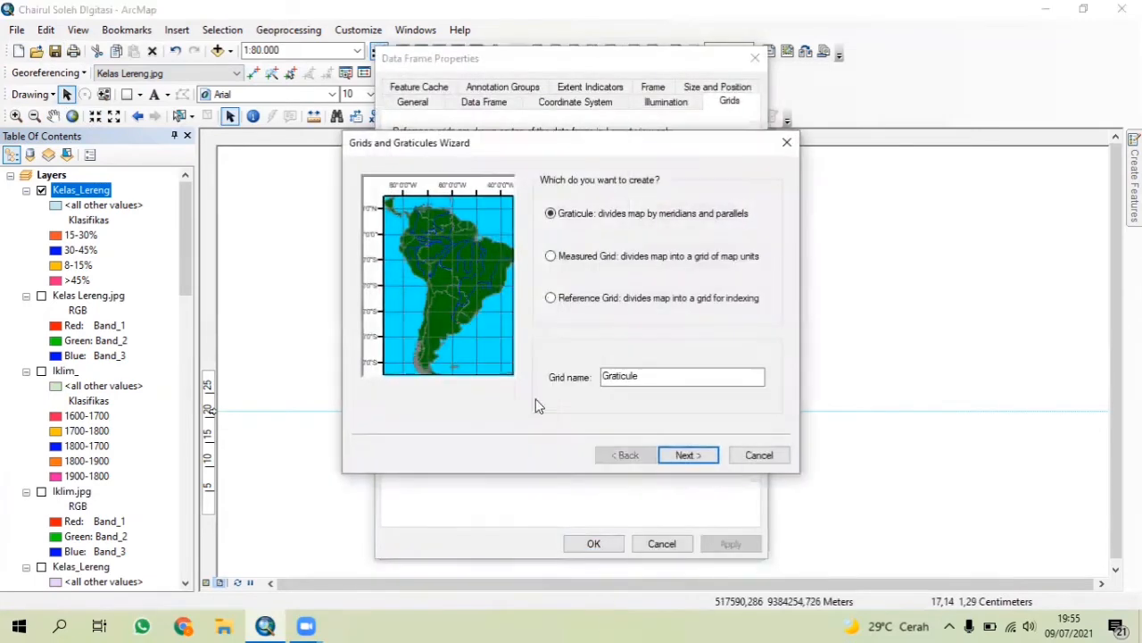
pyautogui.click(595, 261)
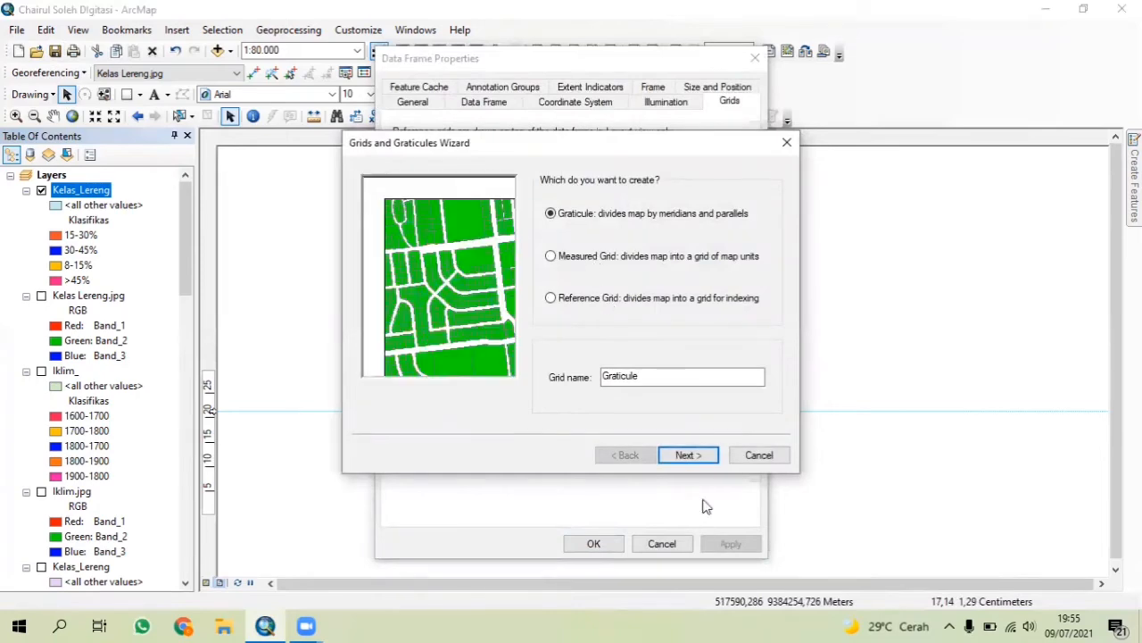
pyautogui.click(695, 455)
pyautogui.click(694, 455)
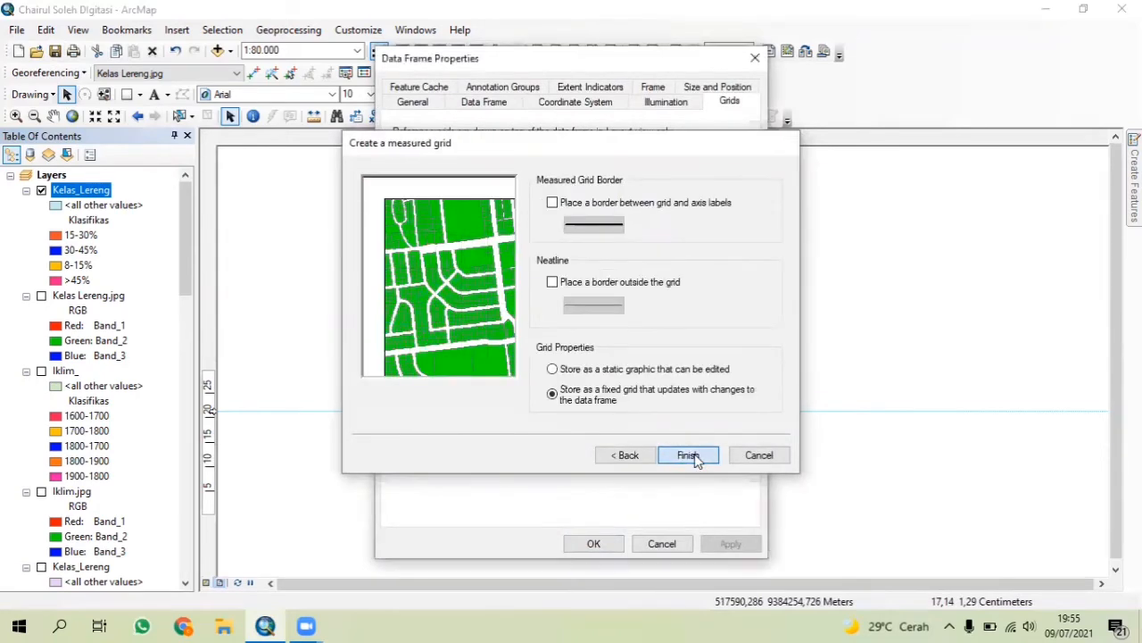
pyautogui.click(695, 455)
pyautogui.click(594, 545)
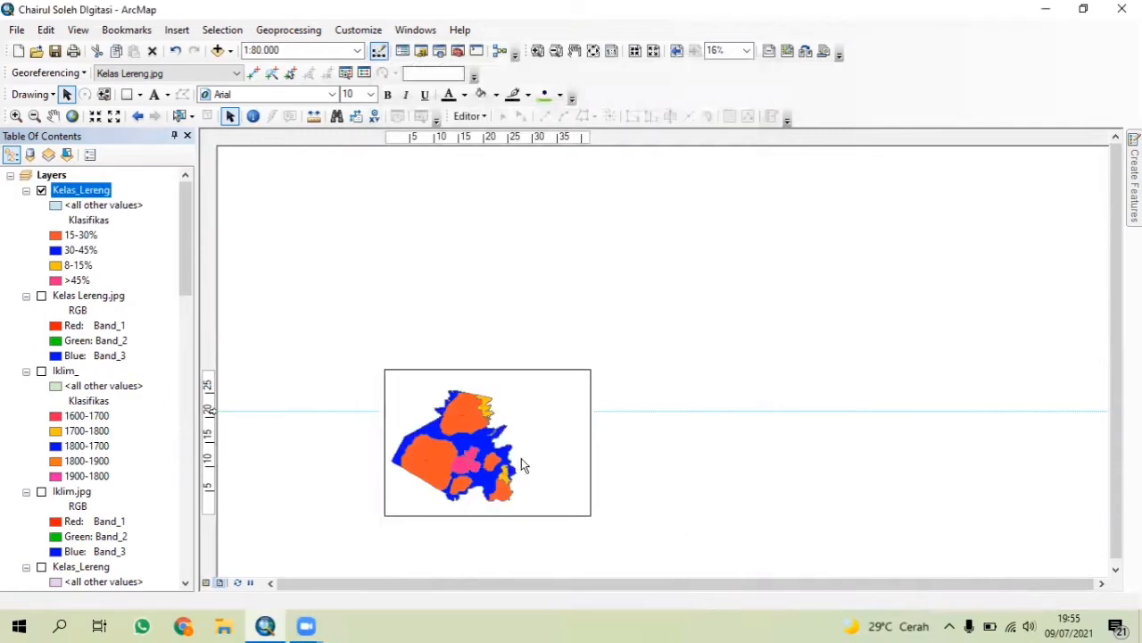
# Change the first line of the layout title to PETA KELAS LERENG
pyautogui.scroll(-5, 559, 351)
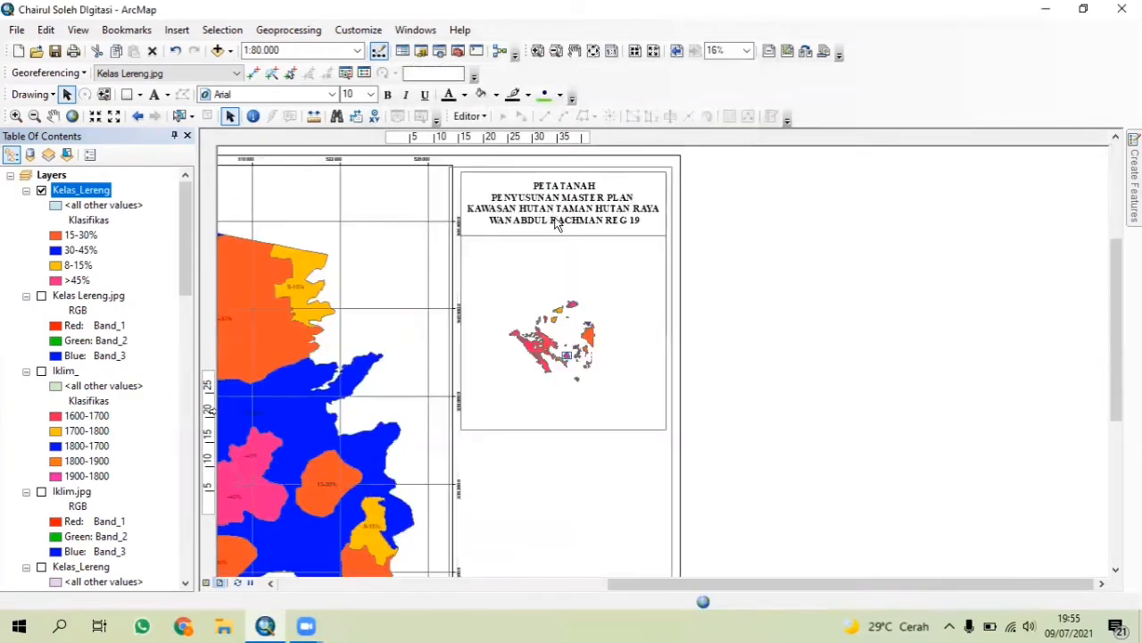
pyautogui.hotkey('ctrl', 'z')
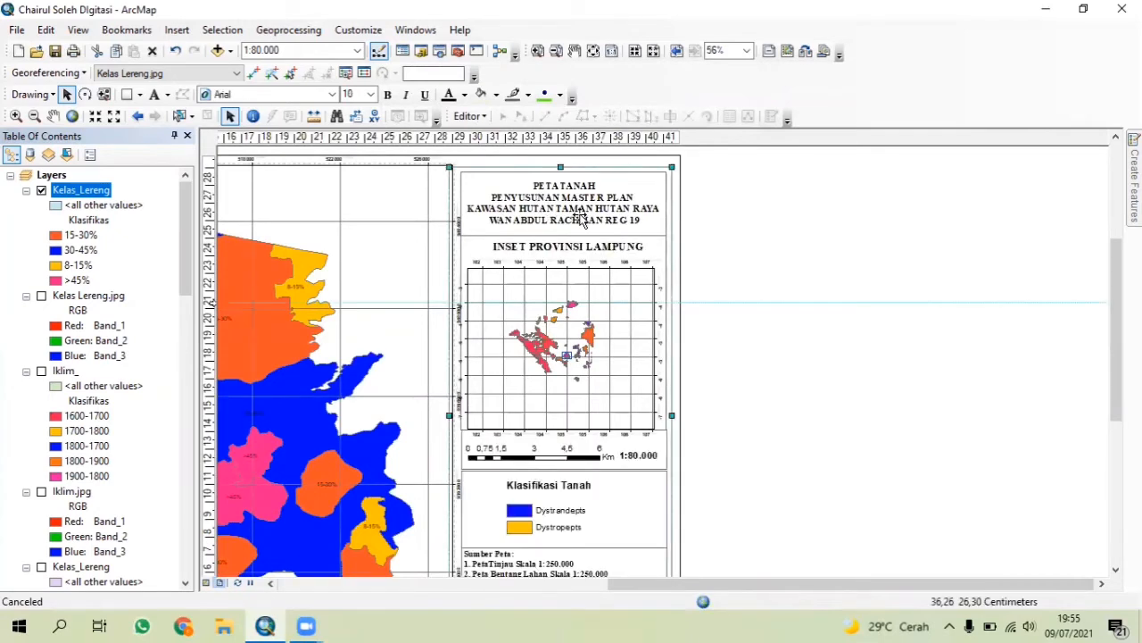
pyautogui.doubleClick(581, 220)
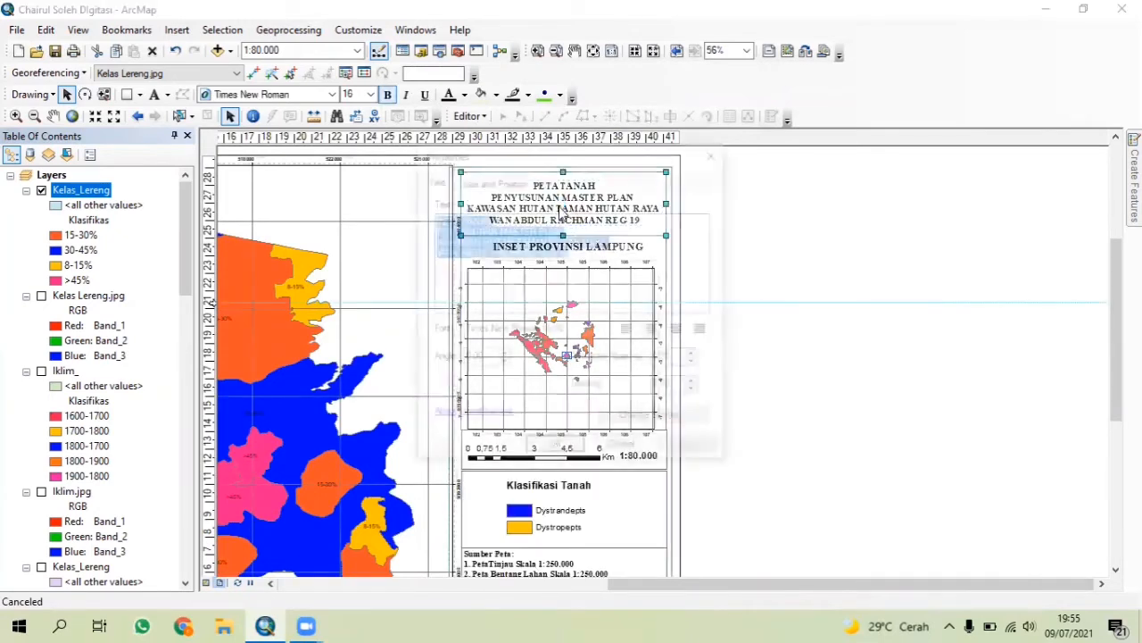
pyautogui.click(490, 220)
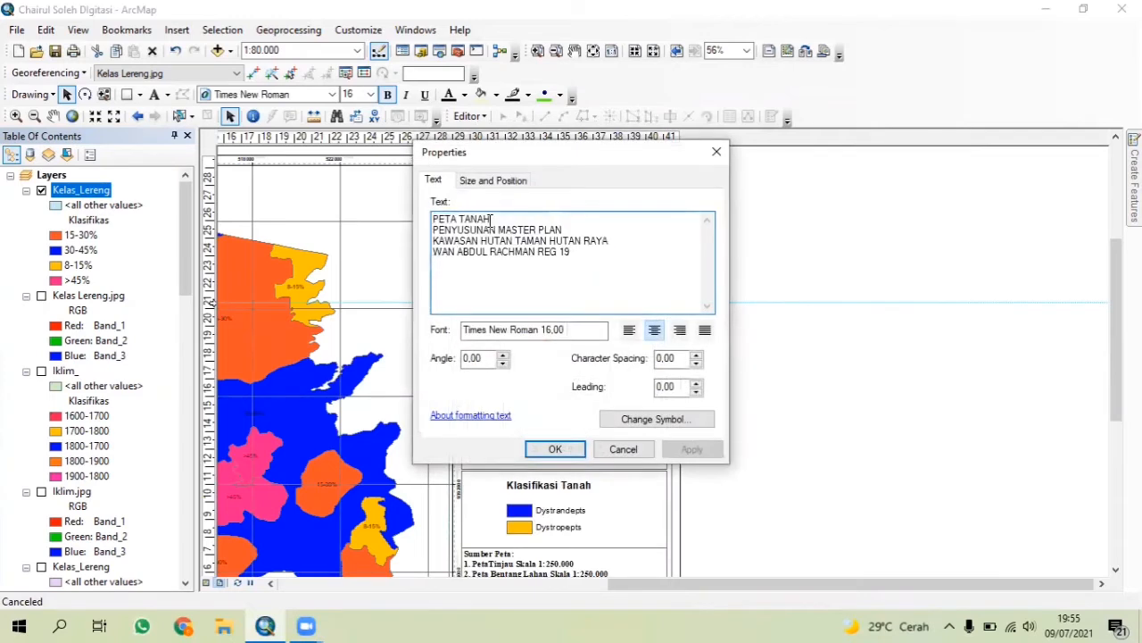
pyautogui.press('BackSpace')
pyautogui.press('BackSpace')
pyautogui.press('BackSpace')
pyautogui.press('BackSpace')
pyautogui.press('BackSpace')
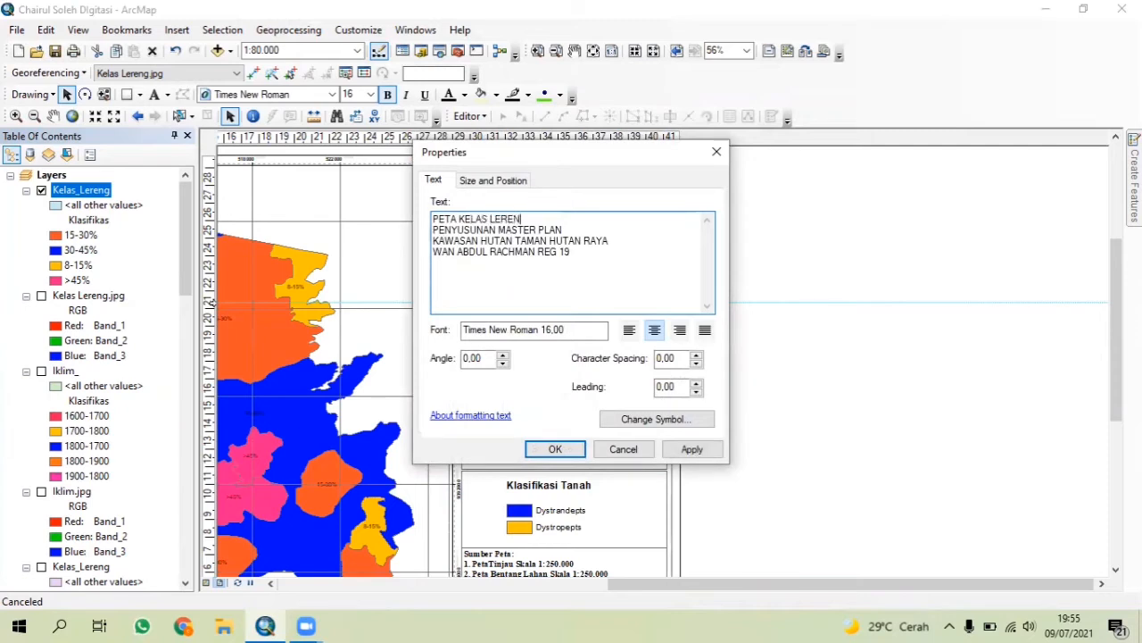
pyautogui.write('KELAS LERENG')
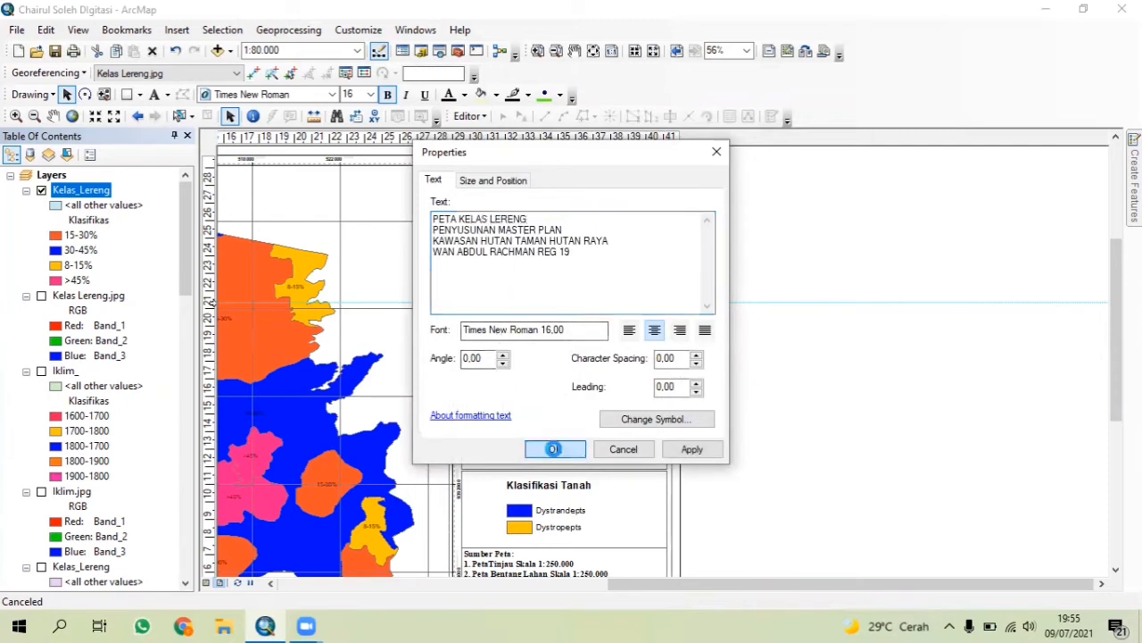
pyautogui.click(555, 449)
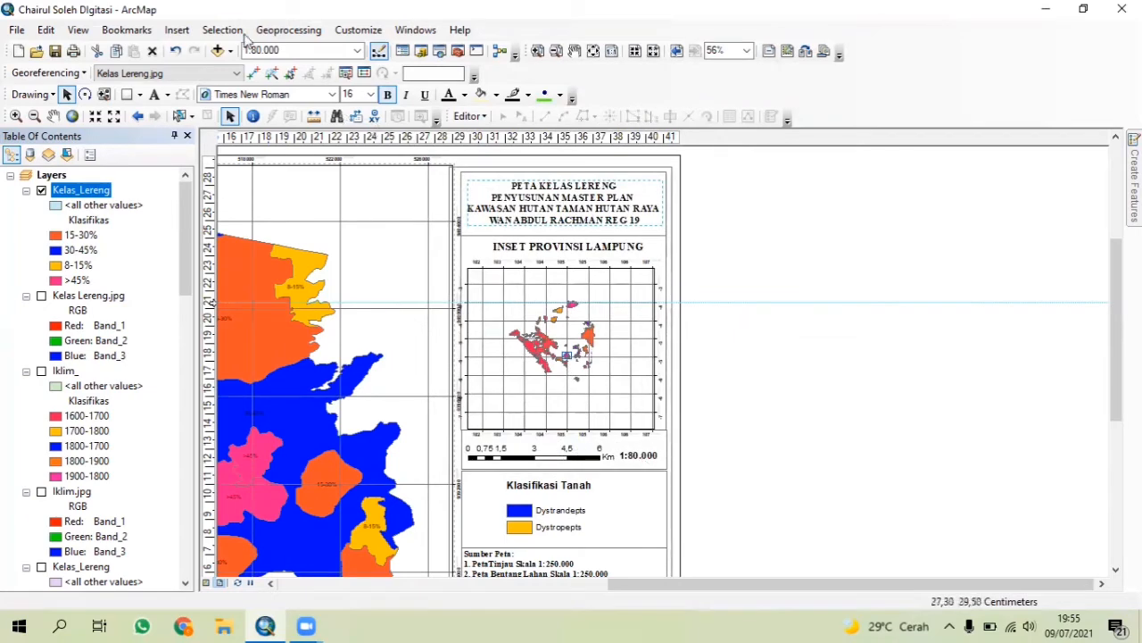
# Delete the old Klasifikasi Tanah legend from the layout
pyautogui.click(253, 73)
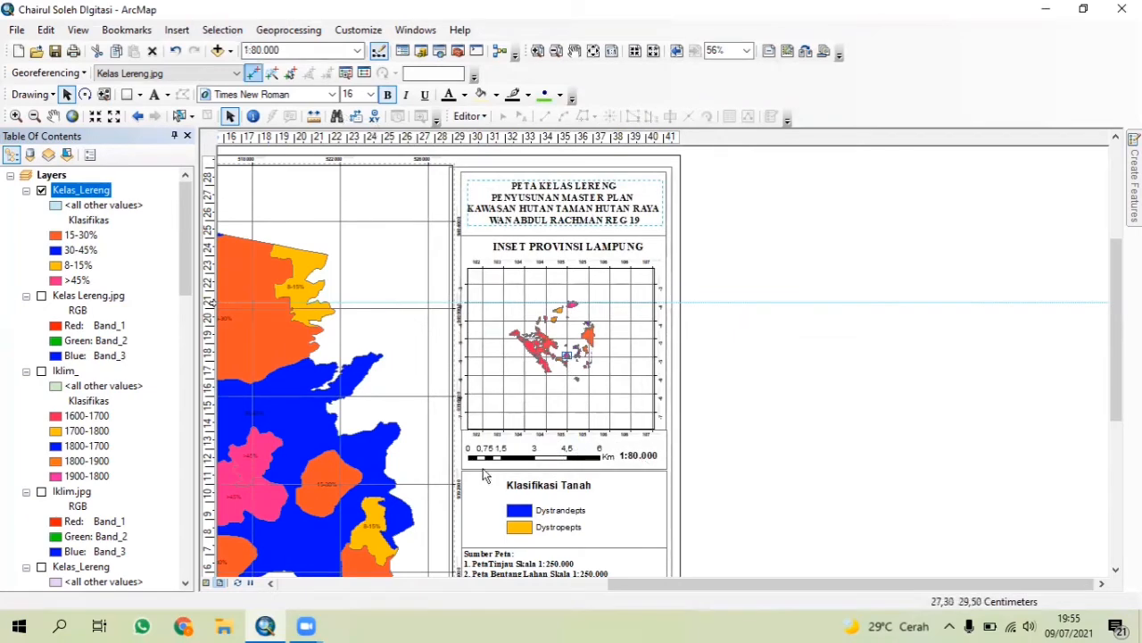
pyautogui.rightClick(533, 497)
pyautogui.click(575, 287)
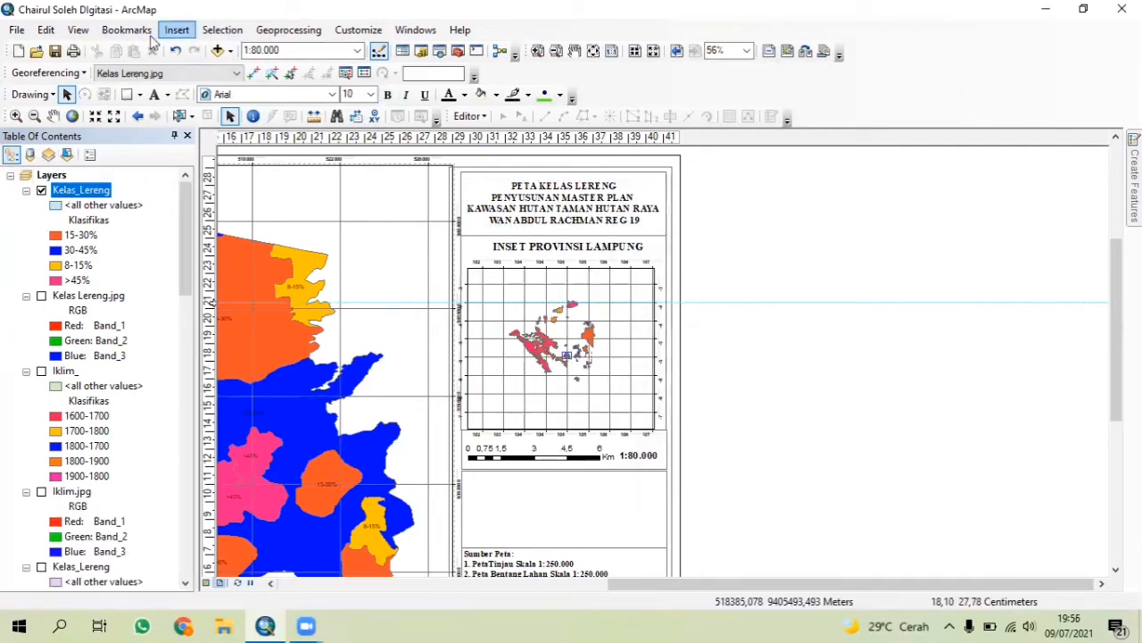
# Insert a one-column legend for the Kelas_Lereng layer, keeping the default title, frame and 40 by 20 pt patch settings
pyautogui.click(177, 29)
pyautogui.click(214, 148)
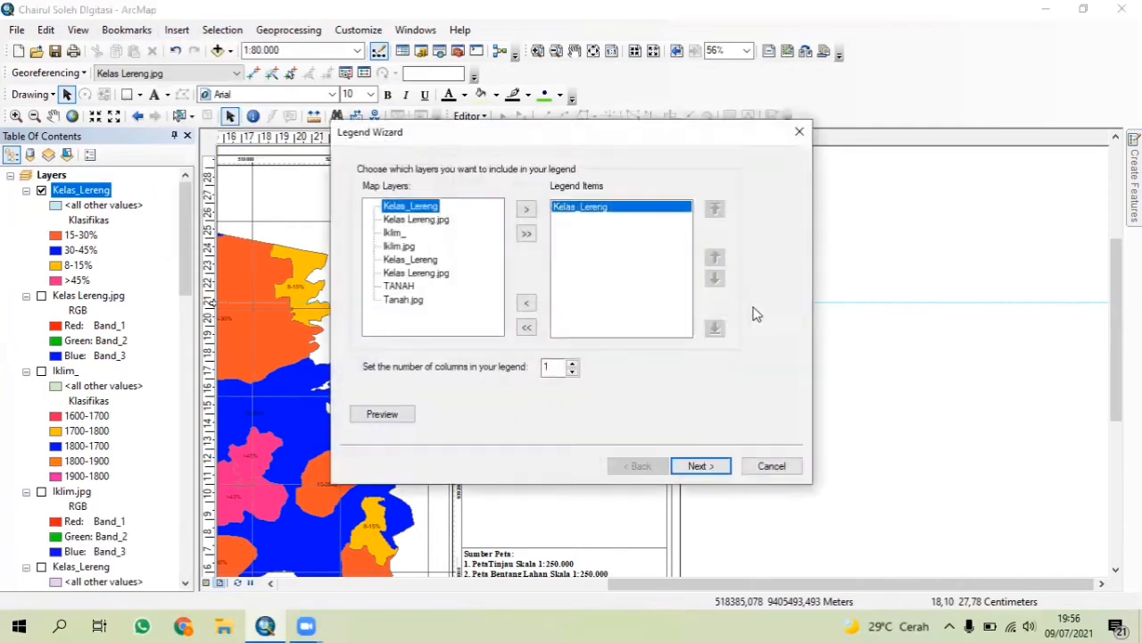
pyautogui.click(714, 470)
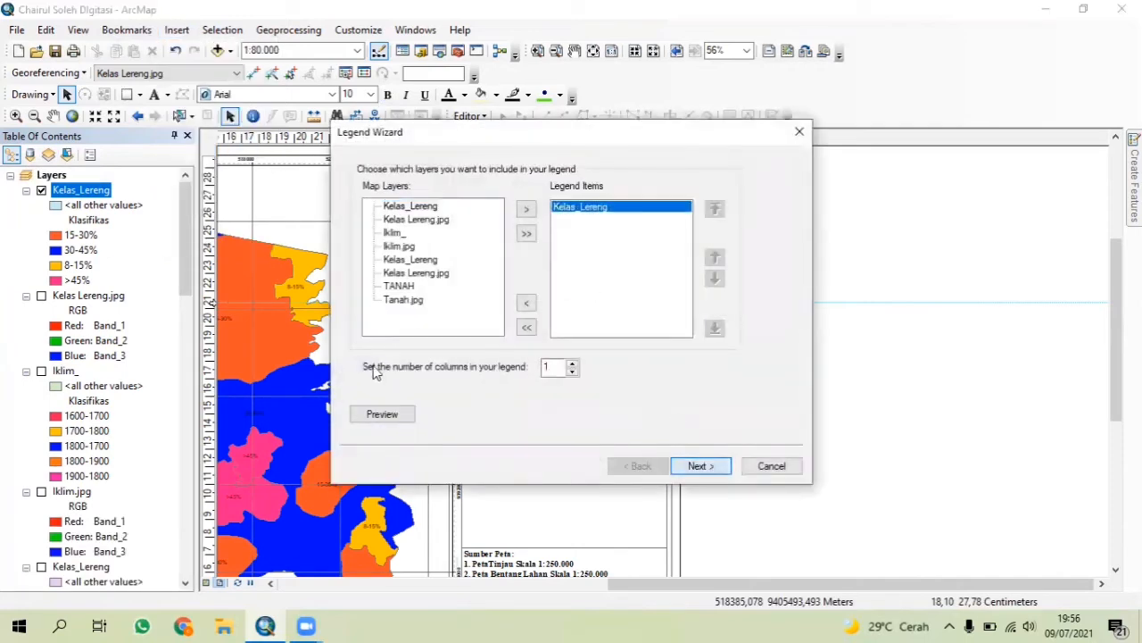
pyautogui.click(715, 458)
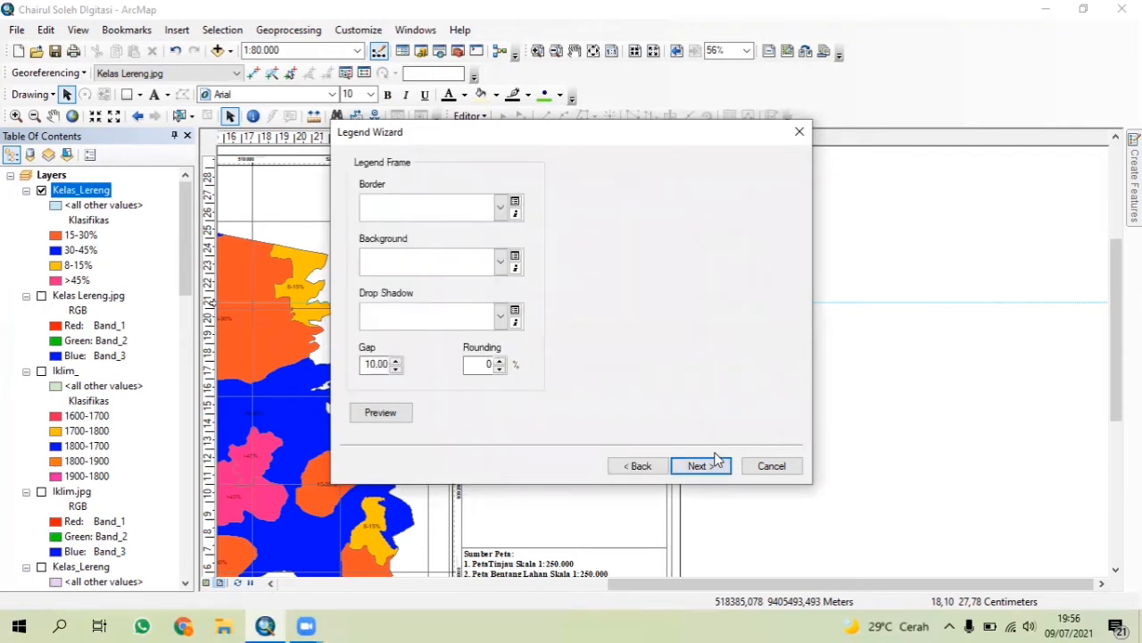
pyautogui.click(641, 467)
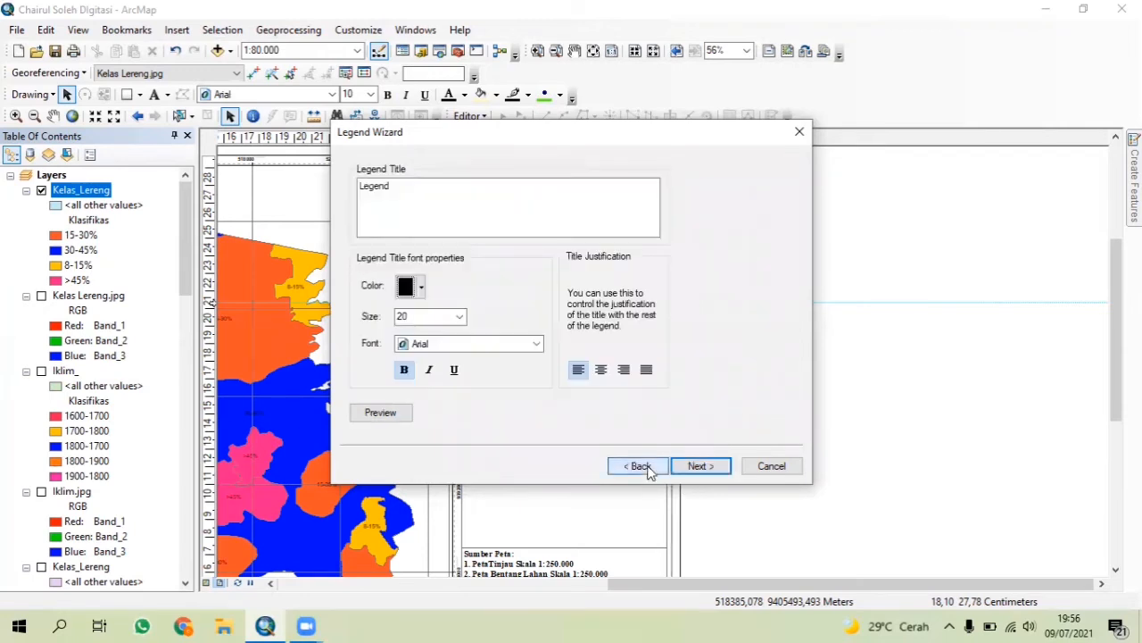
pyautogui.click(686, 465)
pyautogui.click(687, 465)
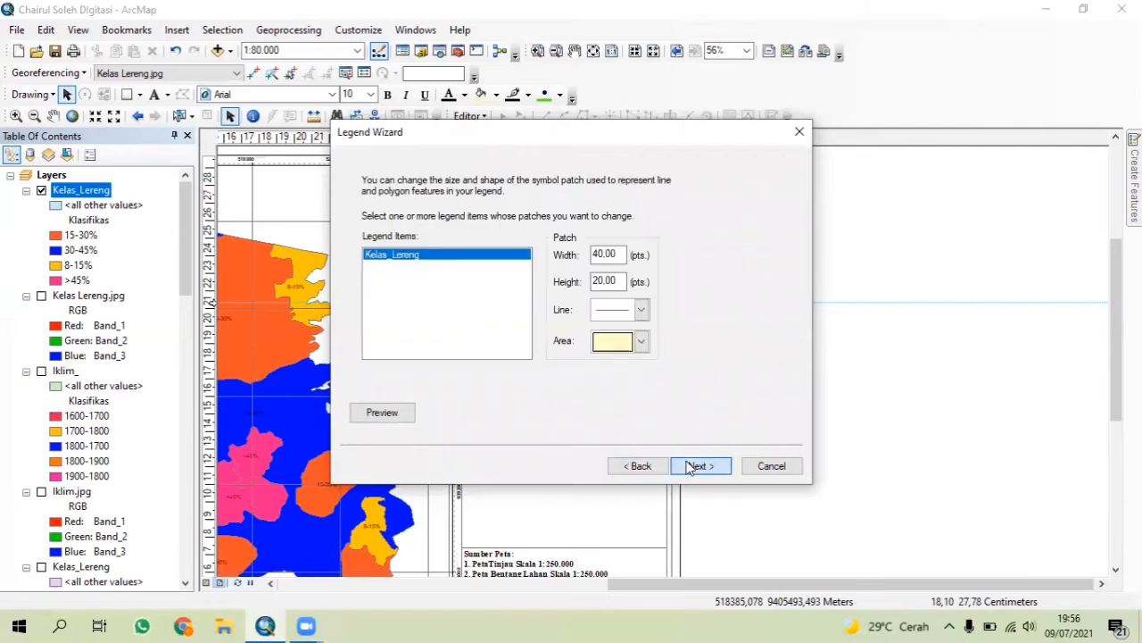
pyautogui.click(688, 465)
pyautogui.click(691, 466)
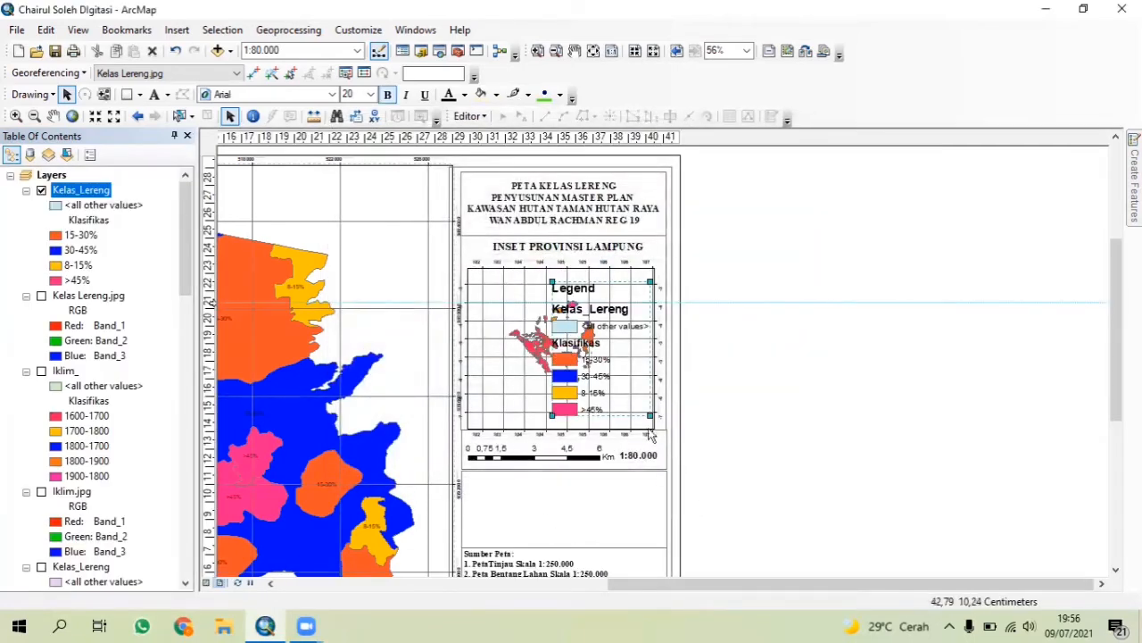
# Move the new Kelas_Lereng legend to the empty area beside the page and convert it to graphics
pyautogui.moveTo(625, 419); pyautogui.dragTo(780, 459)
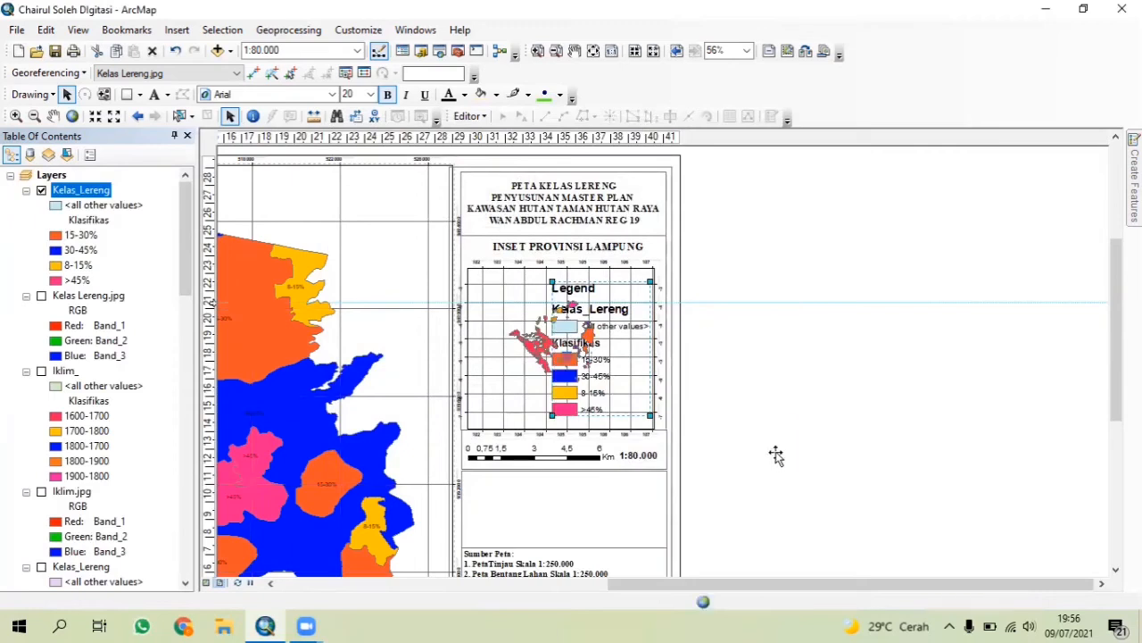
pyautogui.rightClick(775, 451)
pyautogui.click(823, 259)
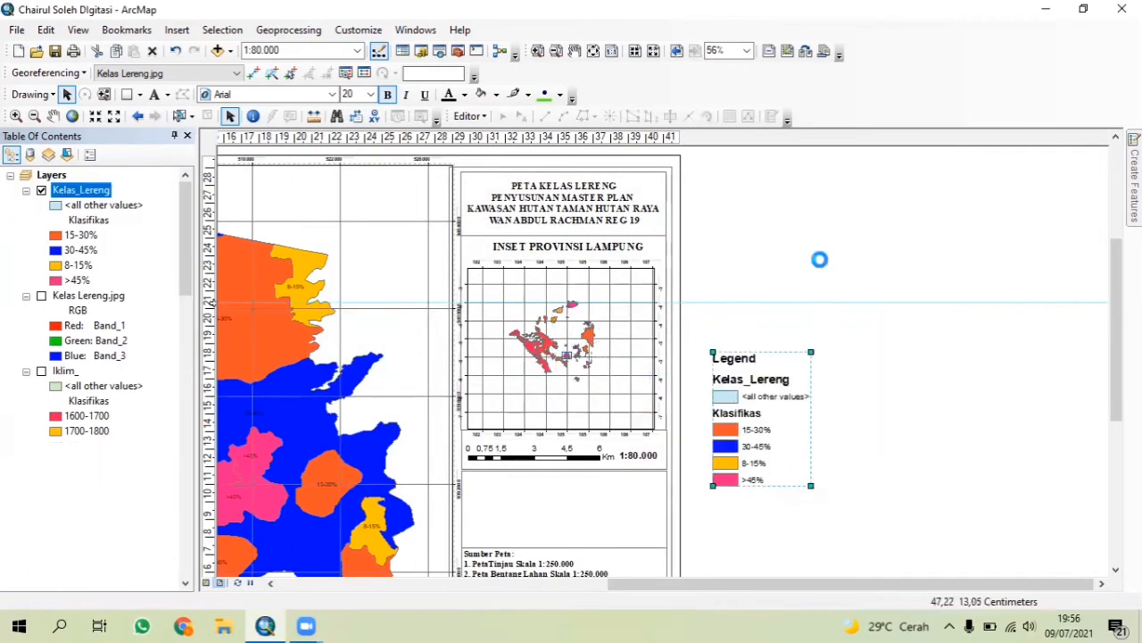
pyautogui.rightClick(765, 416)
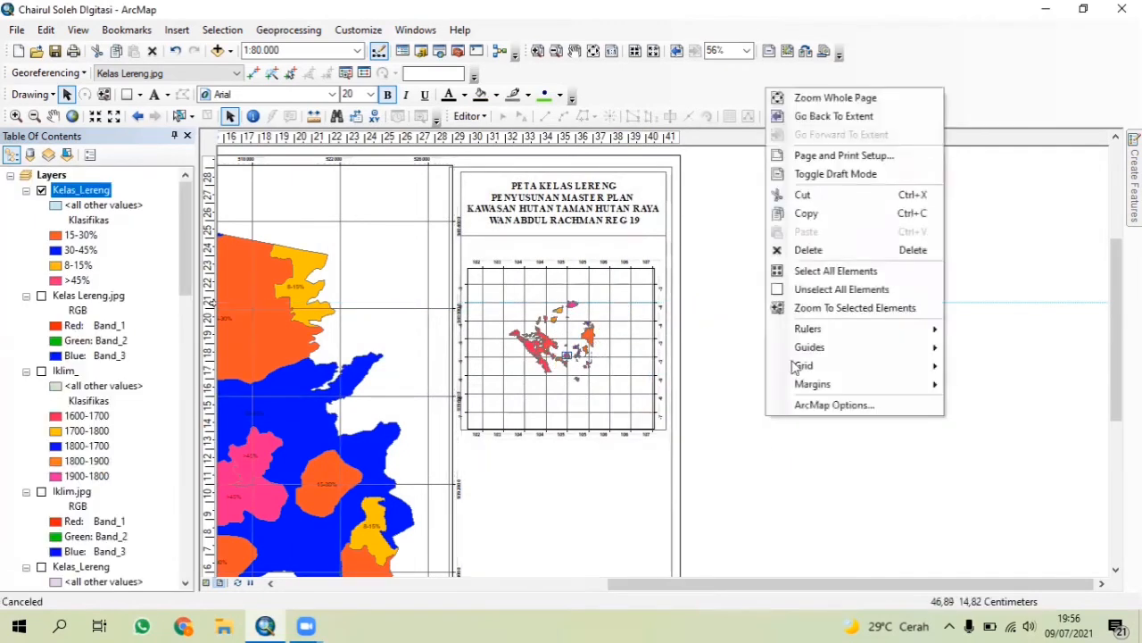
pyautogui.click(798, 484)
pyautogui.scroll(5, 779, 489)
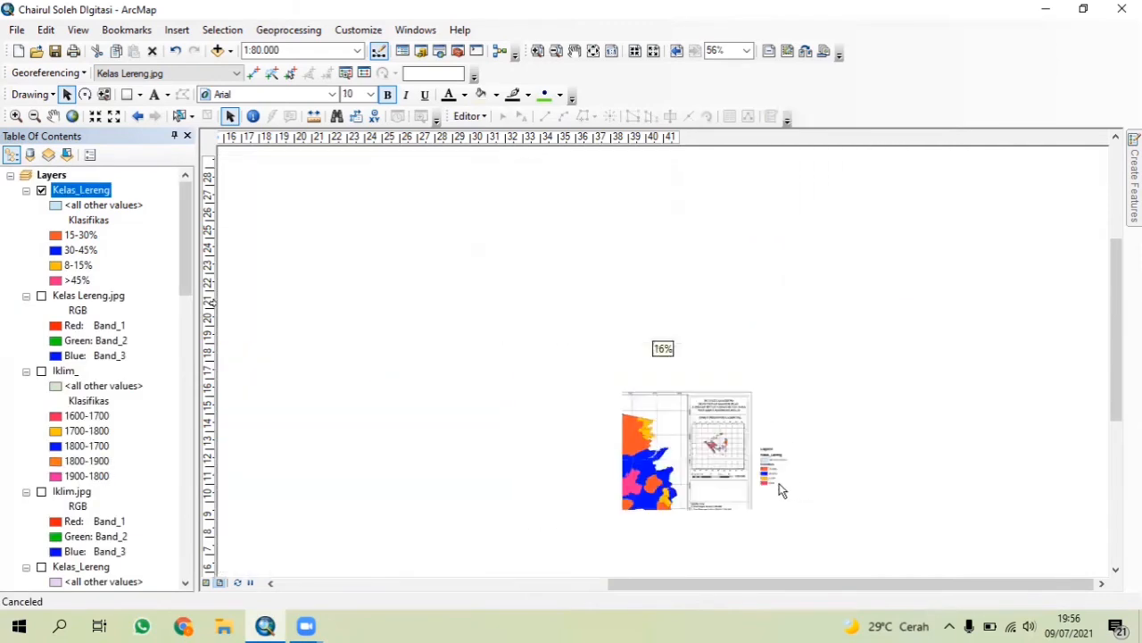
pyautogui.scroll(2, 772, 480)
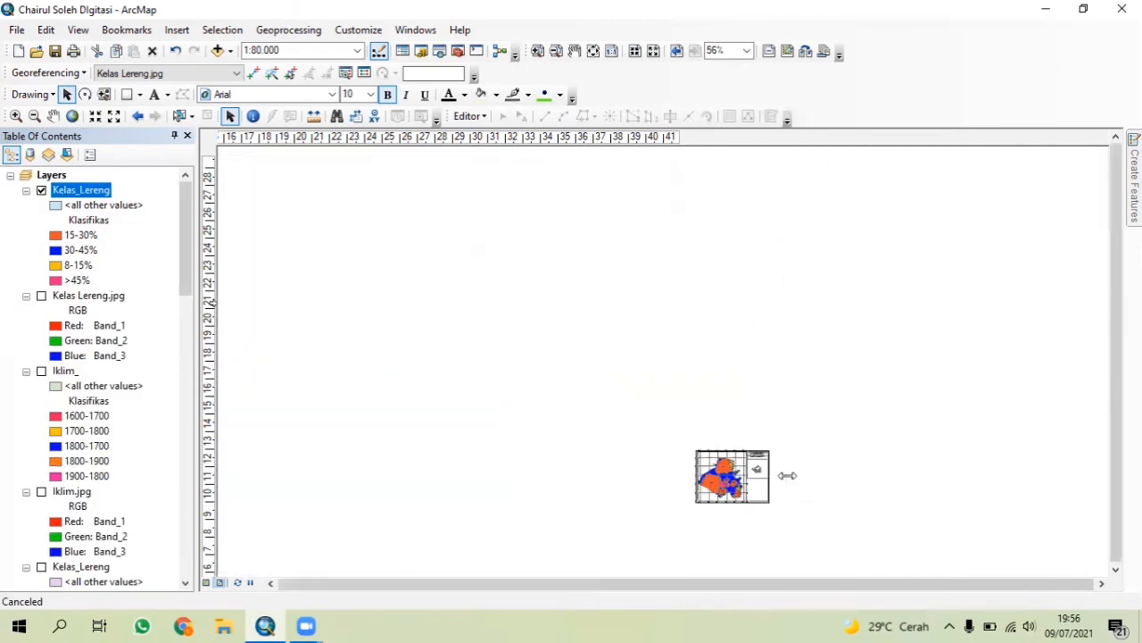
# Ungroup the Kelas_Lereng legend graphics beside the page into separate elements
pyautogui.scroll(-5, 776, 477)
pyautogui.scroll(-2, 776, 471)
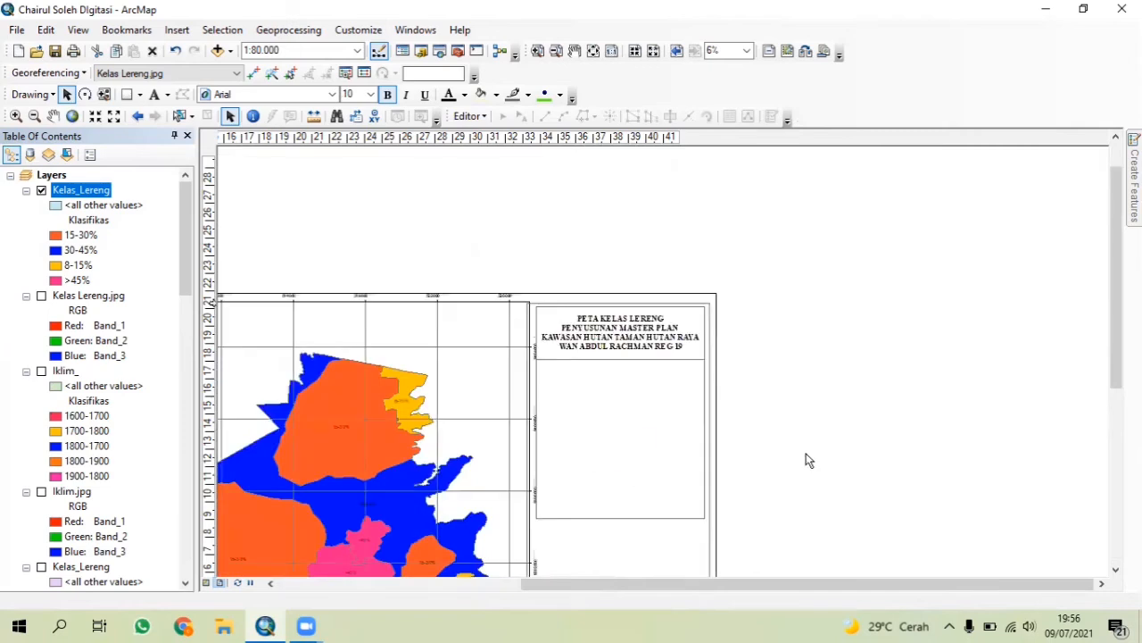
pyautogui.scroll(-3, 759, 429)
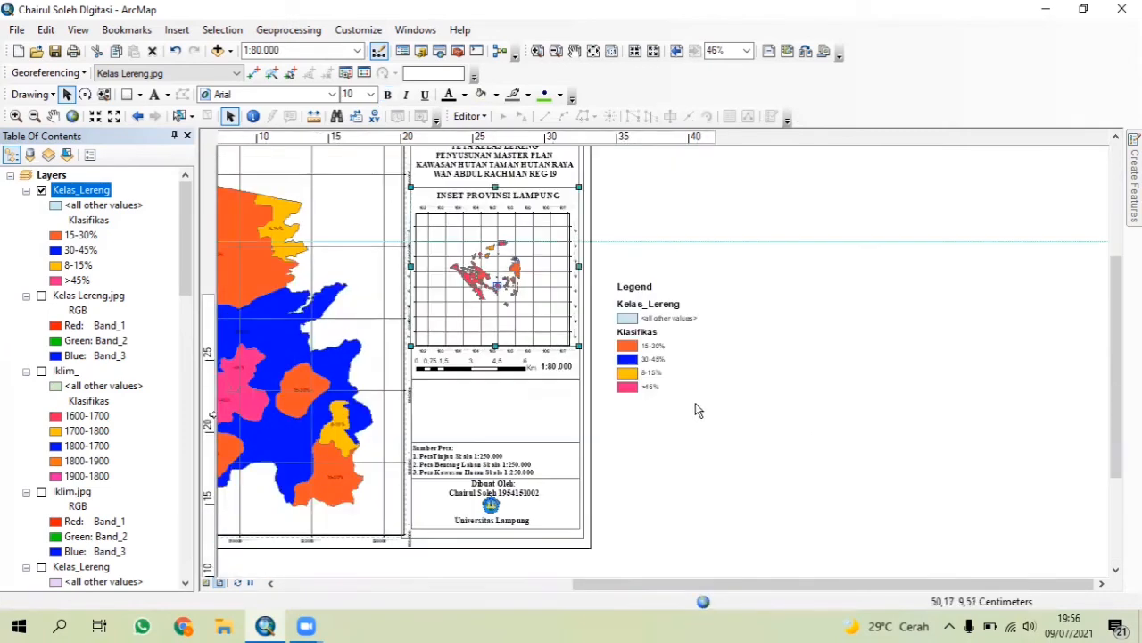
pyautogui.click(655, 373)
pyautogui.rightClick(654, 373)
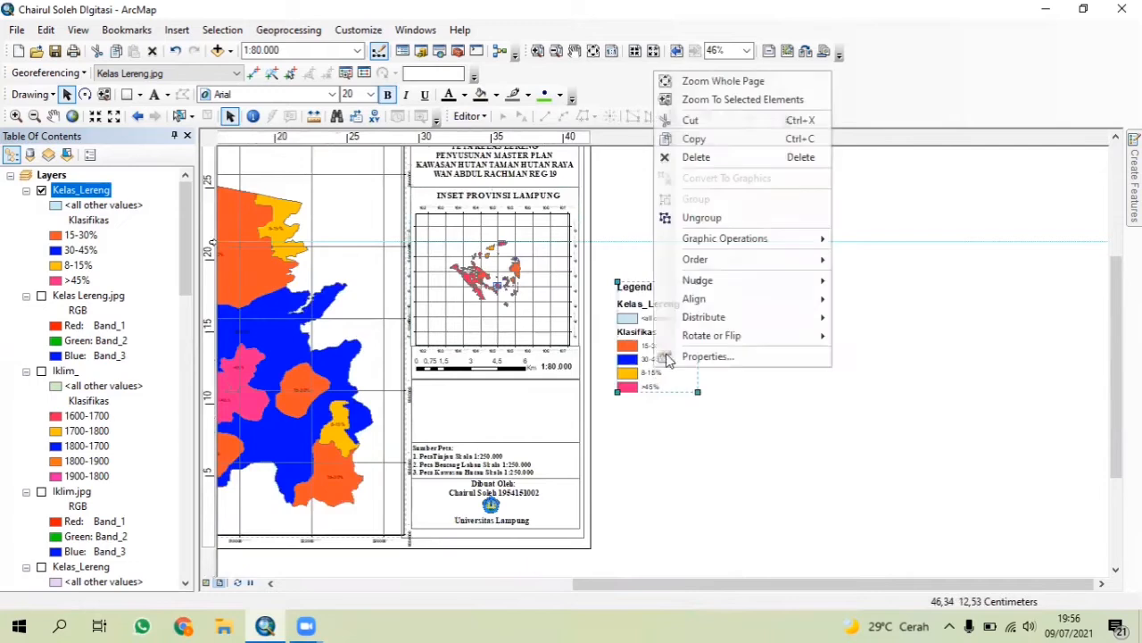
pyautogui.click(710, 217)
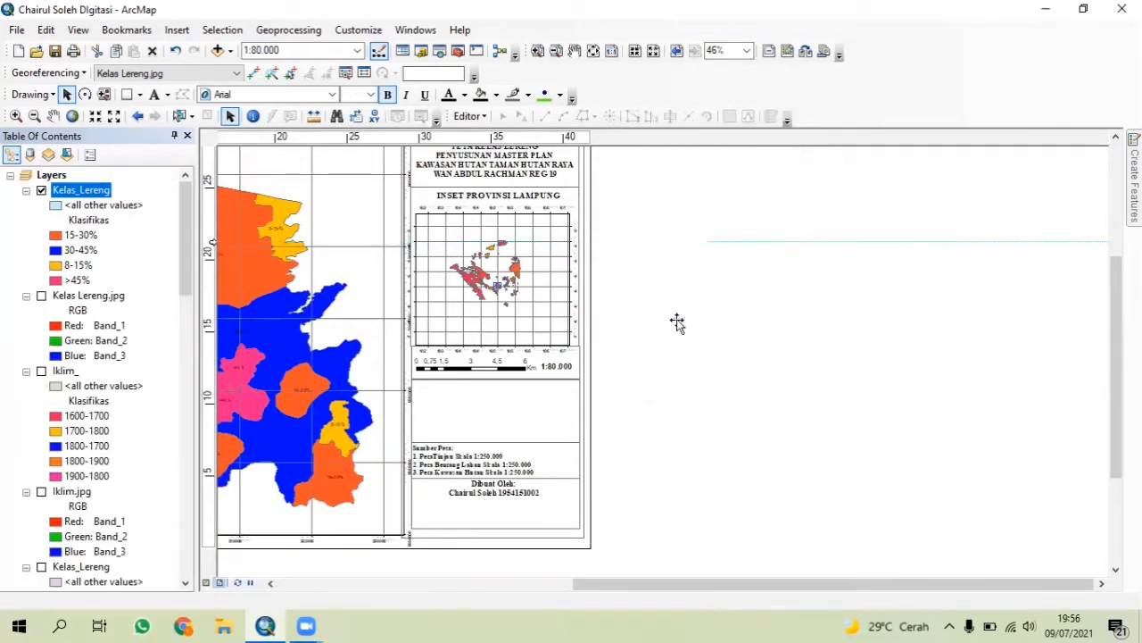
pyautogui.rightClick(678, 327)
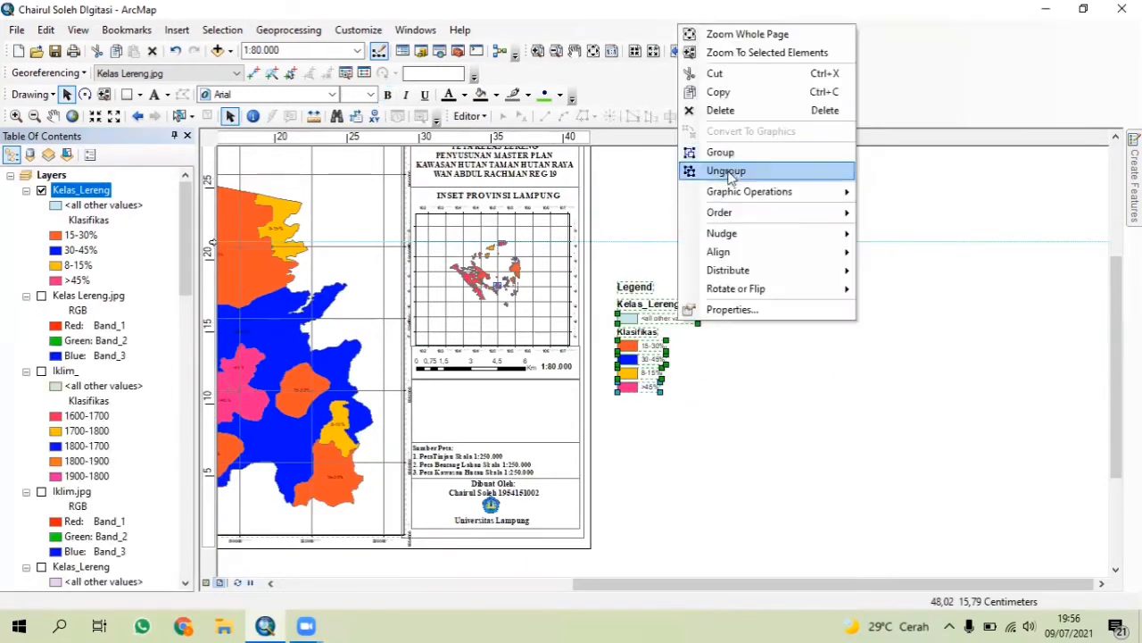
pyautogui.click(728, 171)
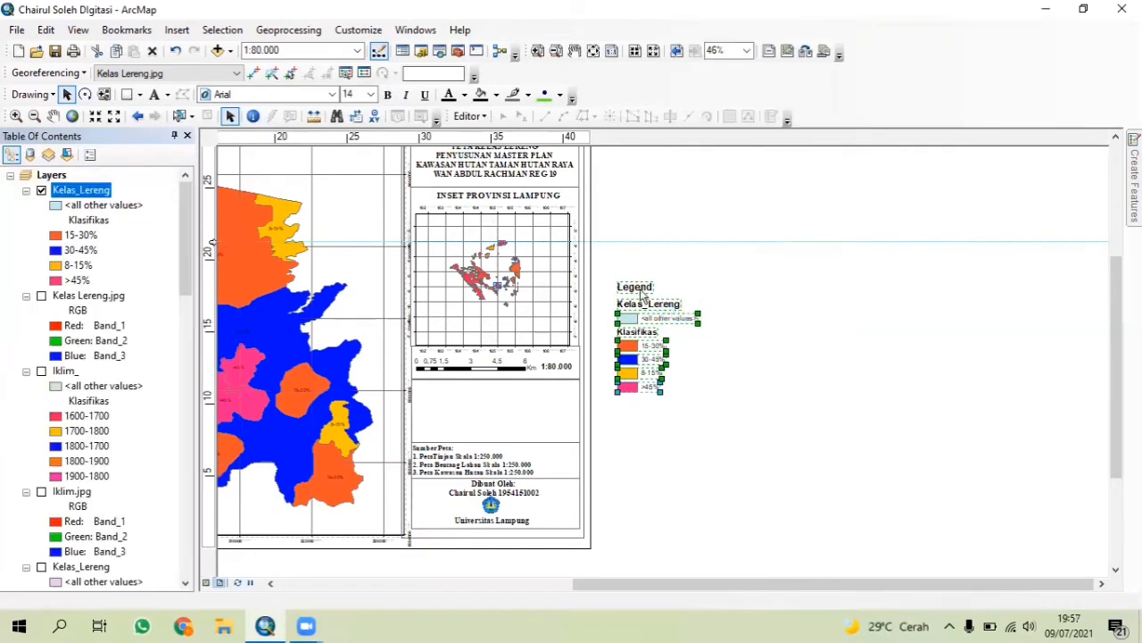
# Delete the Legend title, the <all other values> patch and label, and the Kelas_Lereng heading from the ungrouped legend
pyautogui.click(641, 288)
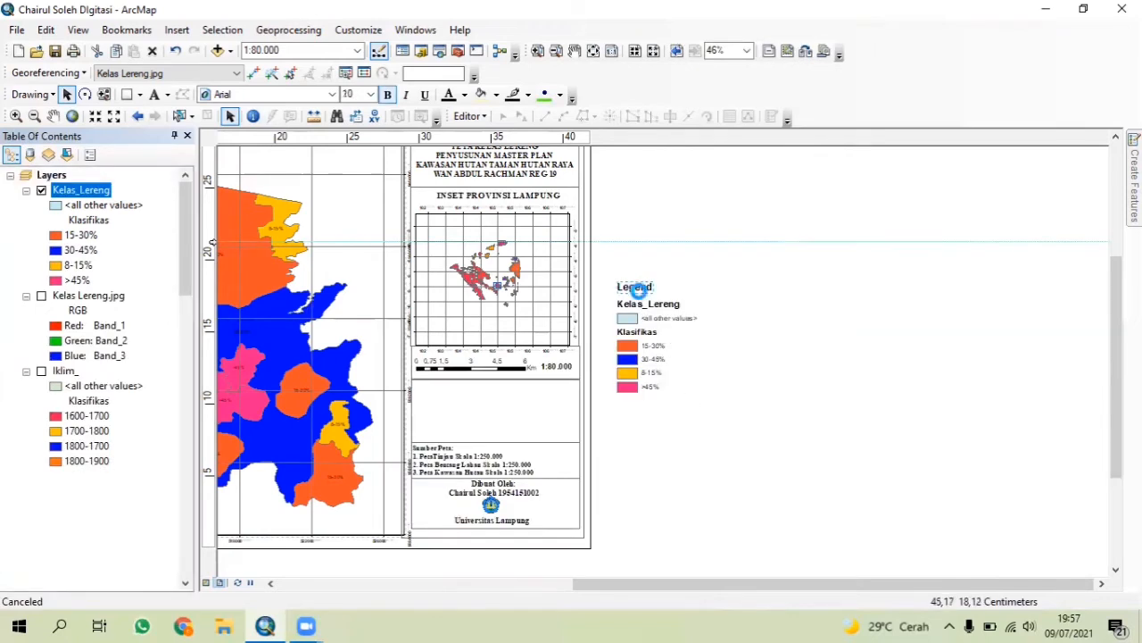
pyautogui.click(645, 332)
pyautogui.press('Delete')
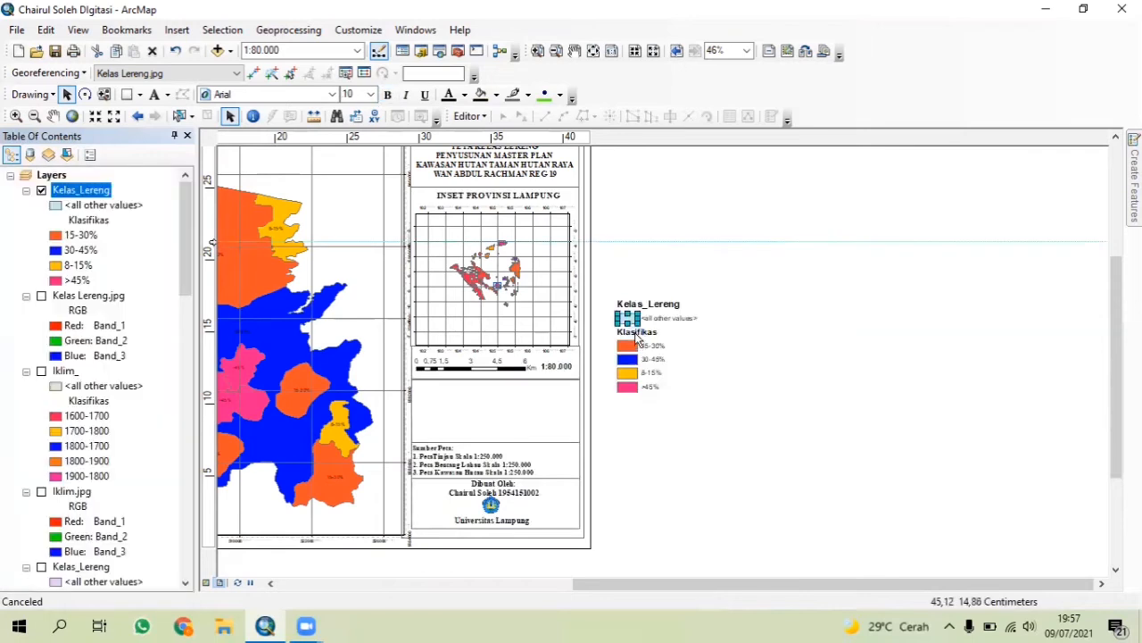
pyautogui.press('Delete')
pyautogui.click(651, 320)
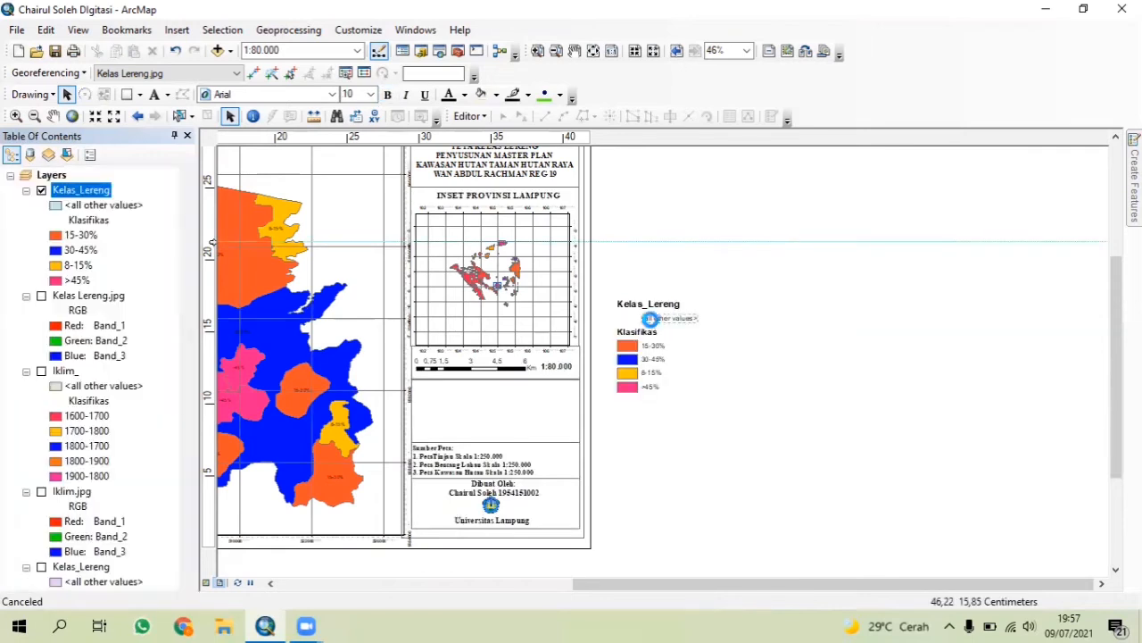
pyautogui.press('Delete')
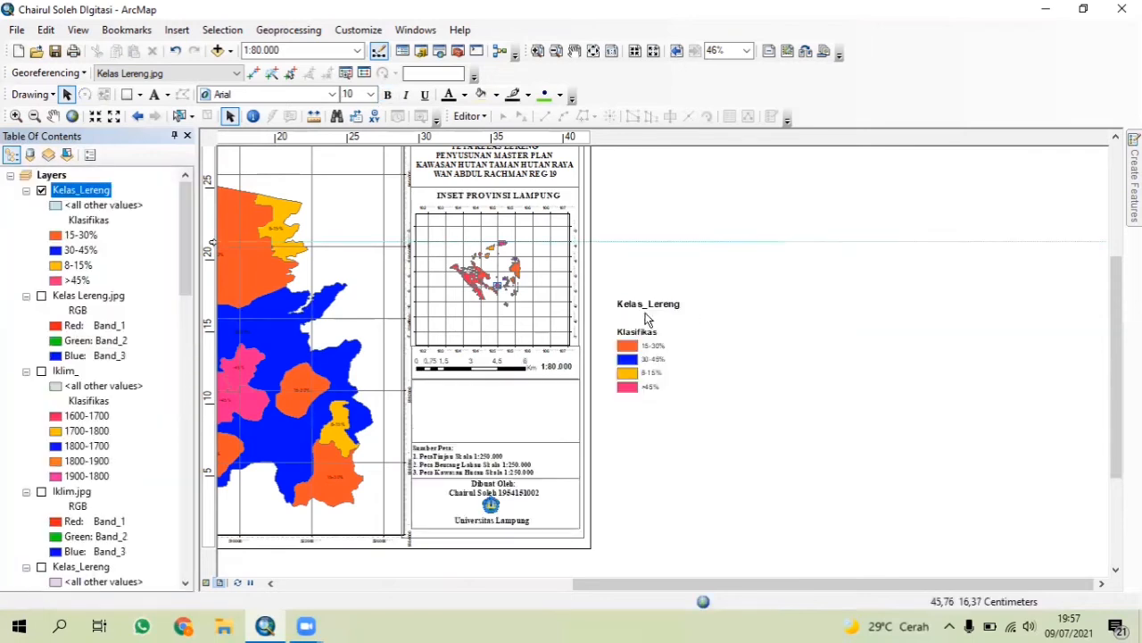
pyautogui.click(648, 305)
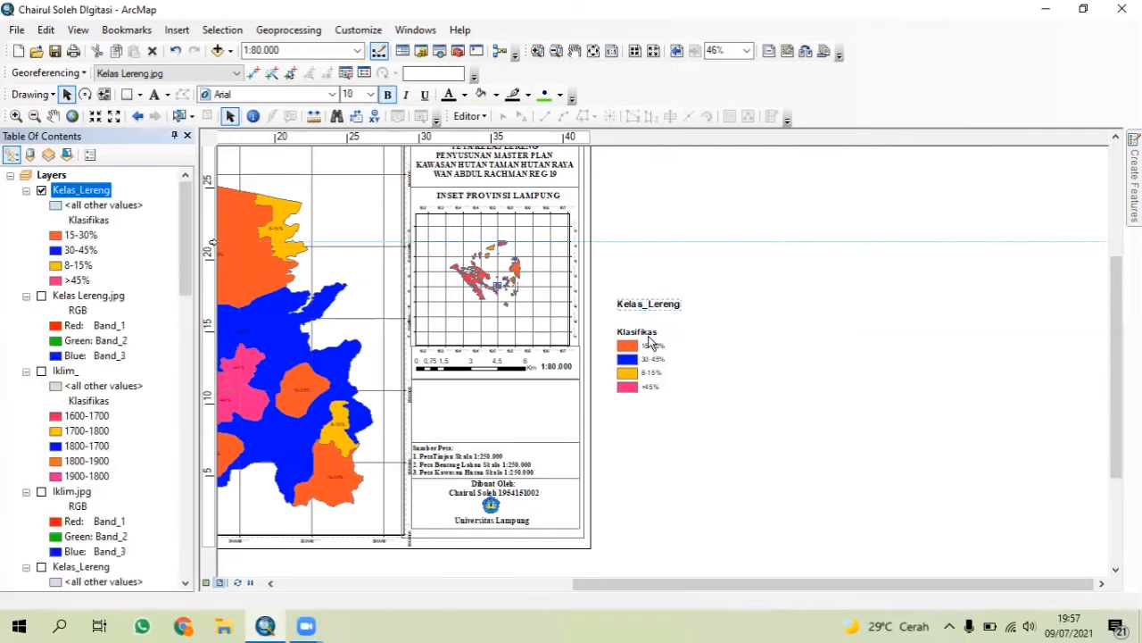
# Change the Klasifikas heading to Klasifikasi Kelas Lereng and place it near the upper edge of the empty legend box
pyautogui.doubleClick(648, 335)
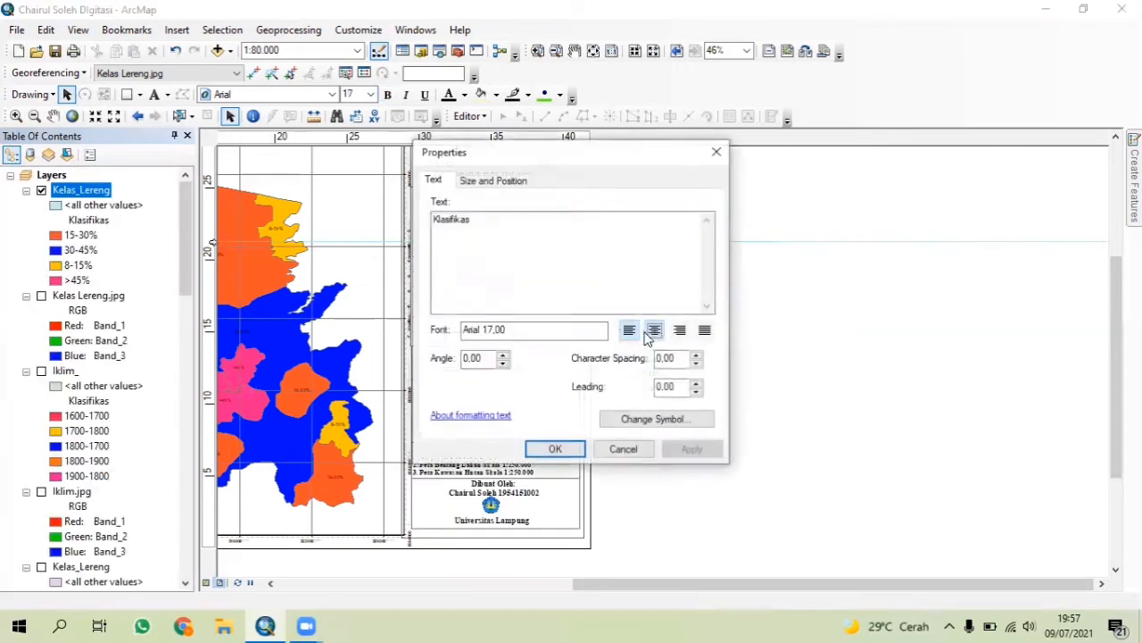
pyautogui.click(510, 228)
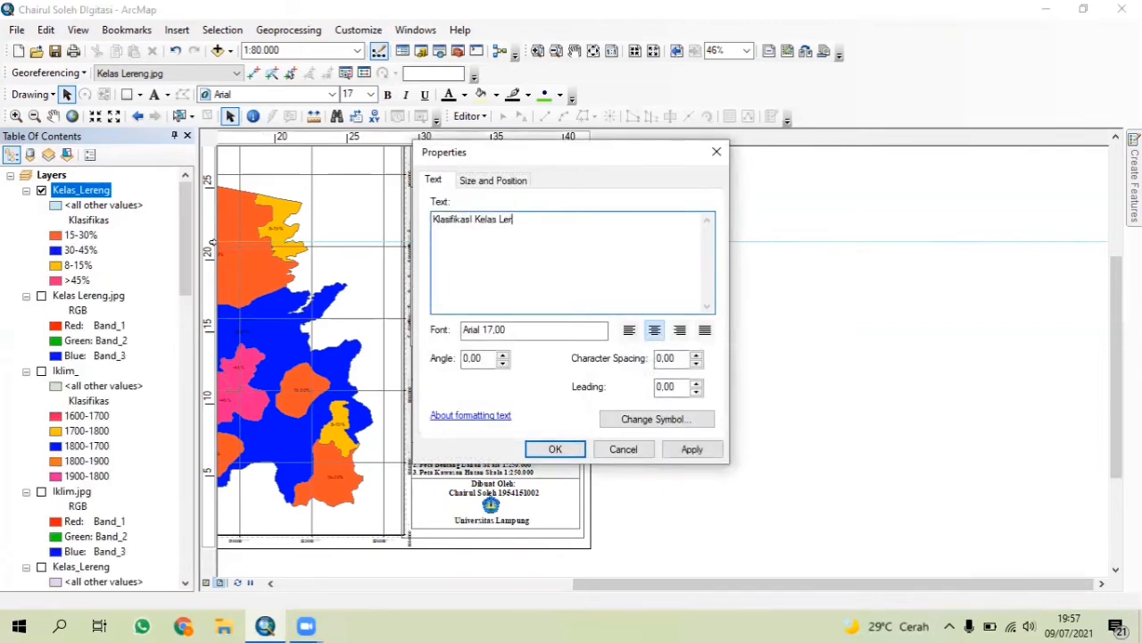
pyautogui.click(544, 449)
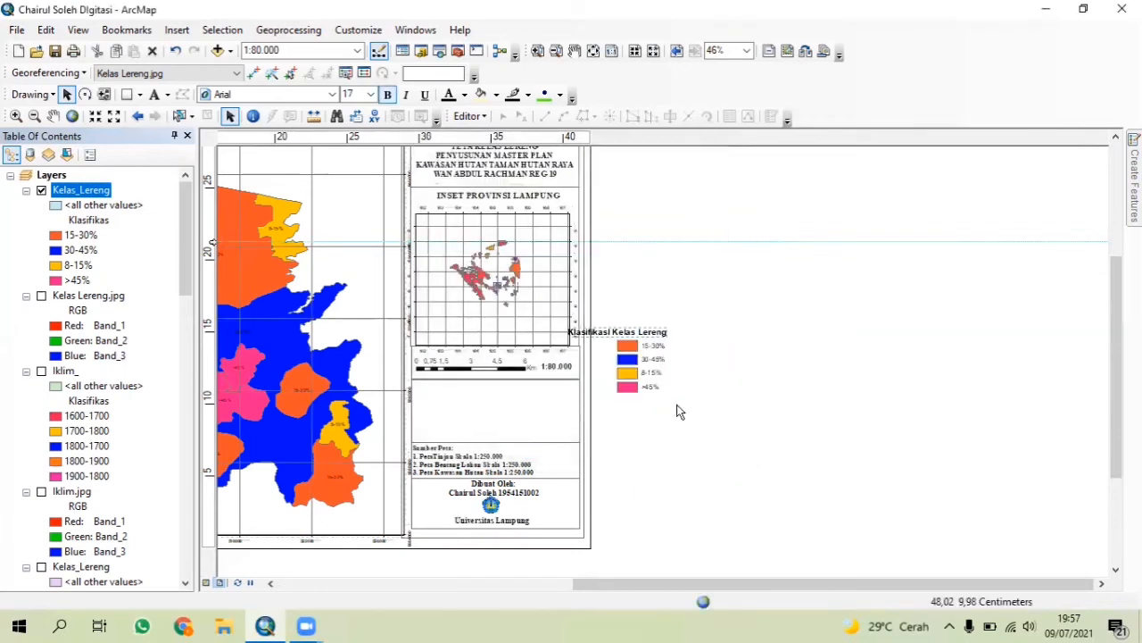
pyautogui.moveTo(628, 333); pyautogui.dragTo(507, 388)
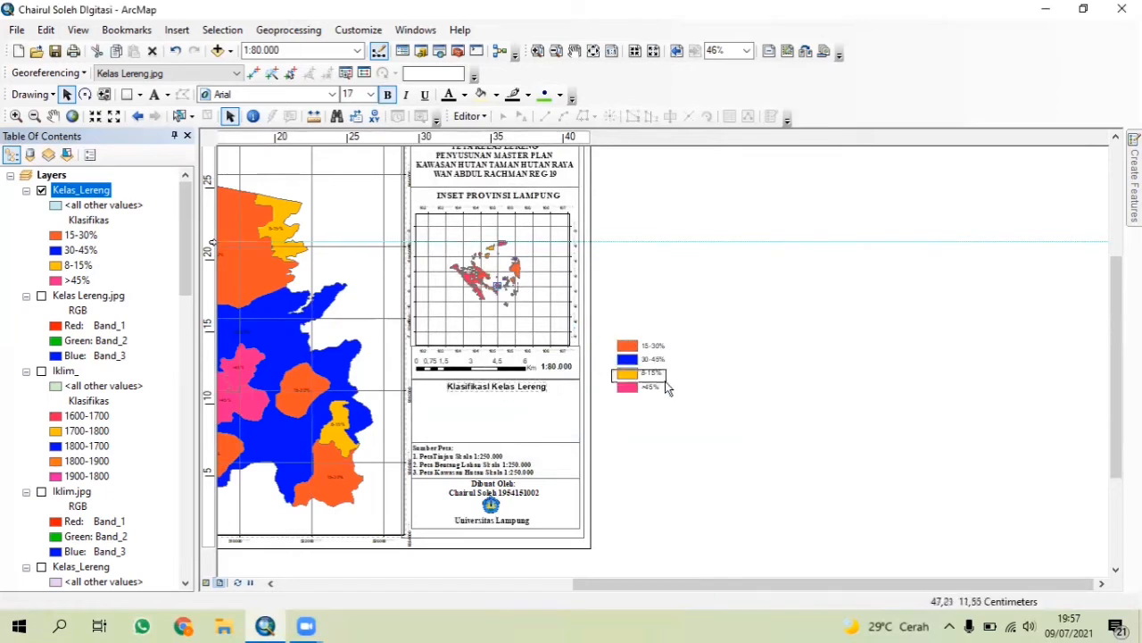
# Group the 8-15% and >45% legend entries and place them in the legend box below the heading
pyautogui.moveTo(666, 381); pyautogui.dragTo(668, 397)
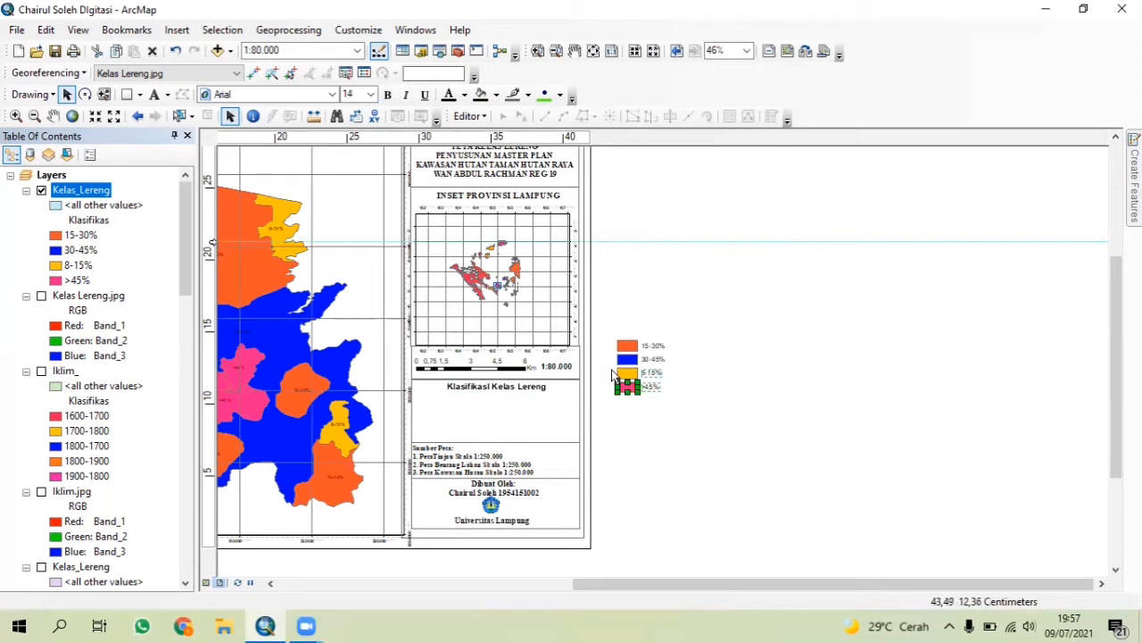
pyautogui.moveTo(611, 364); pyautogui.dragTo(670, 404)
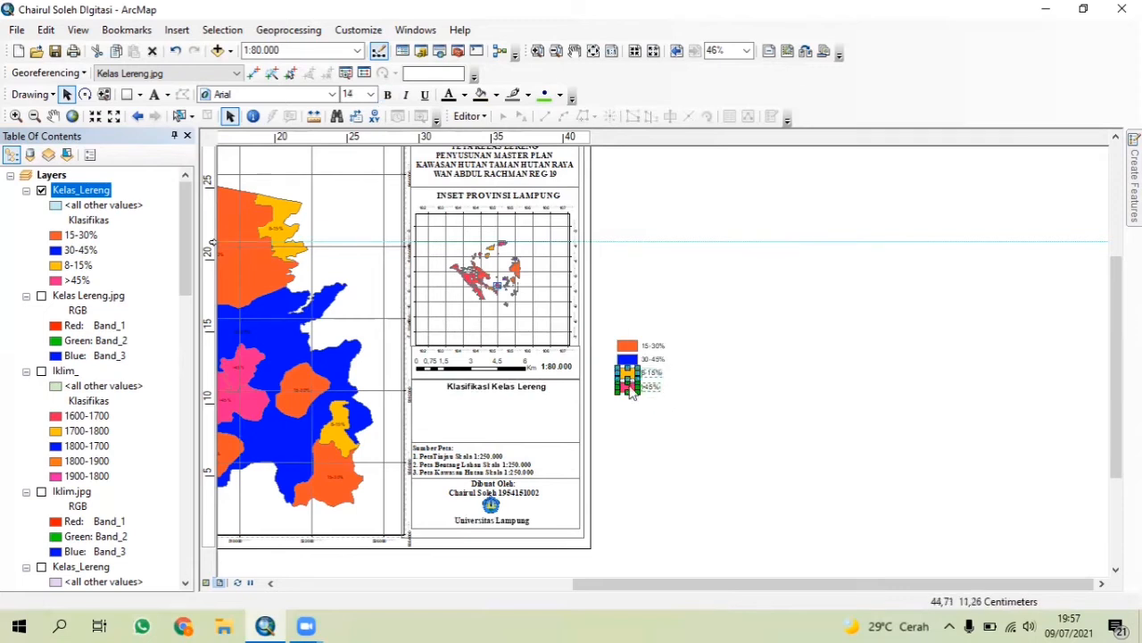
pyautogui.rightClick(630, 392)
pyautogui.click(665, 215)
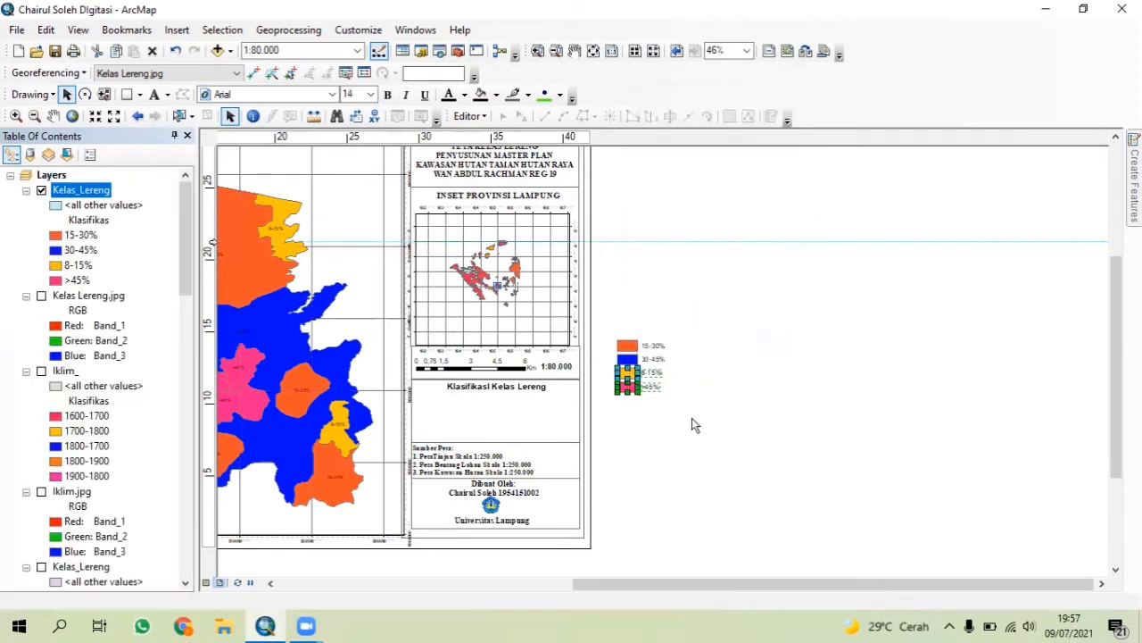
pyautogui.moveTo(646, 390); pyautogui.dragTo(455, 424)
# Group the 15-30% and 30-45% legend entries and place them in the legend box beside the 8-15% and >45% pair
pyautogui.moveTo(659, 372); pyautogui.dragTo(613, 337)
pyautogui.rightClick(635, 360)
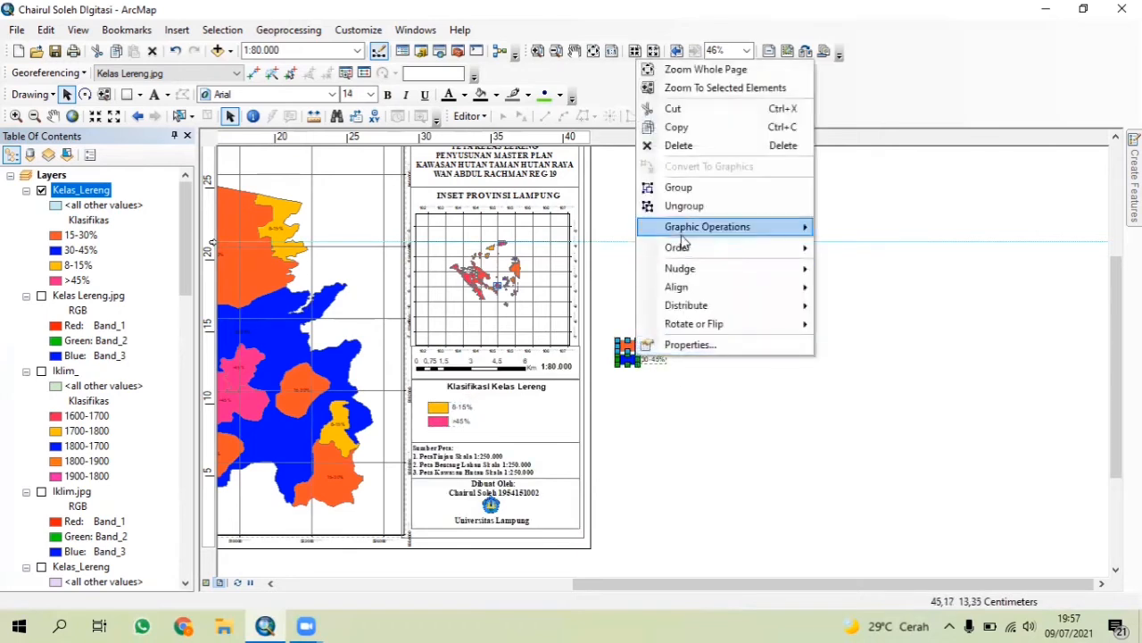
pyautogui.click(679, 203)
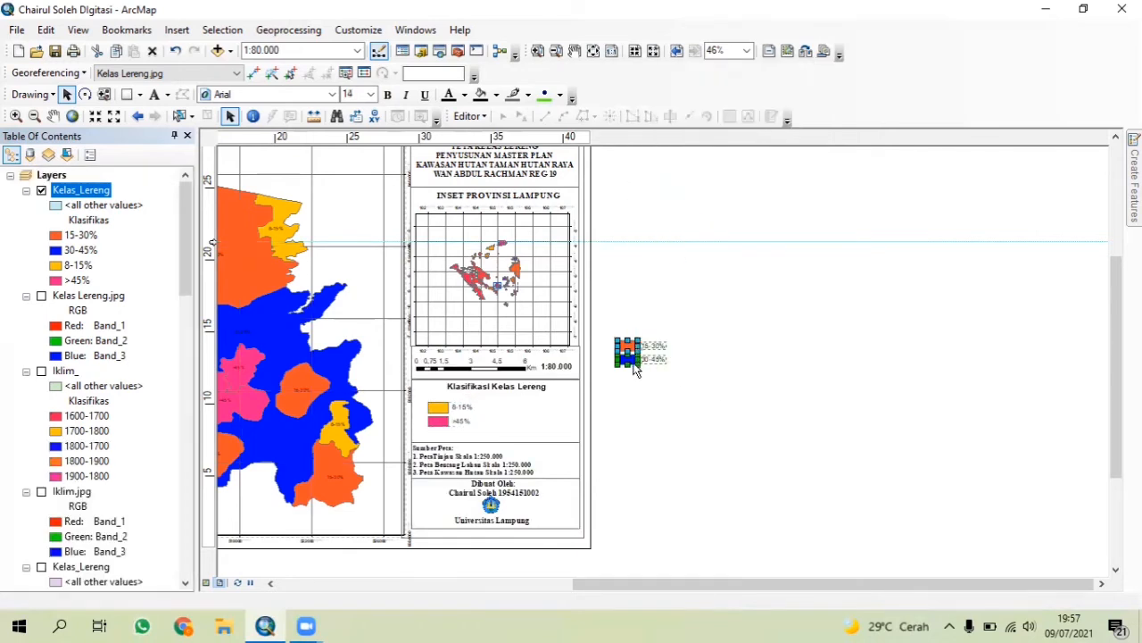
pyautogui.moveTo(634, 358); pyautogui.dragTo(508, 414)
pyautogui.hotkey('ctrl', 'z')
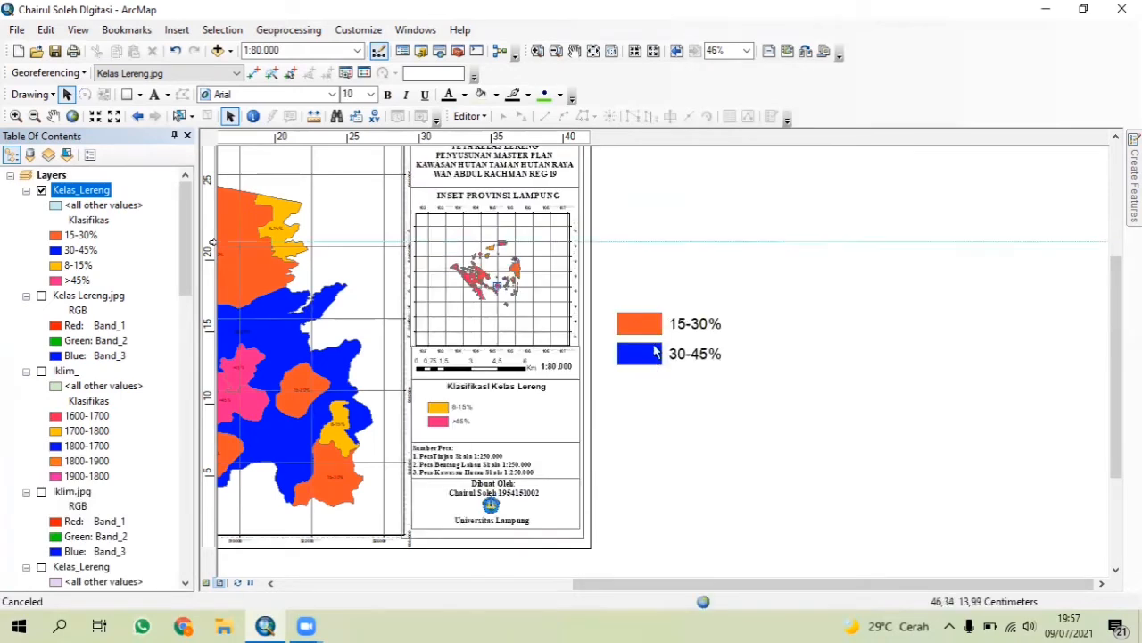
pyautogui.moveTo(656, 354); pyautogui.dragTo(560, 411)
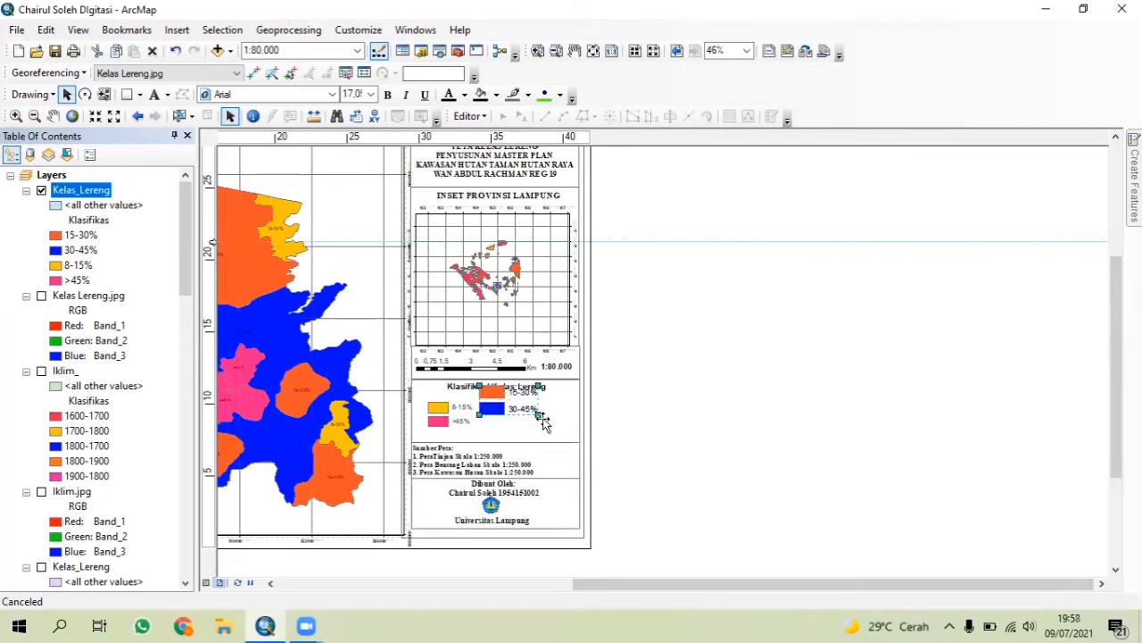
pyautogui.moveTo(535, 405); pyautogui.dragTo(543, 420)
pyautogui.click(604, 428)
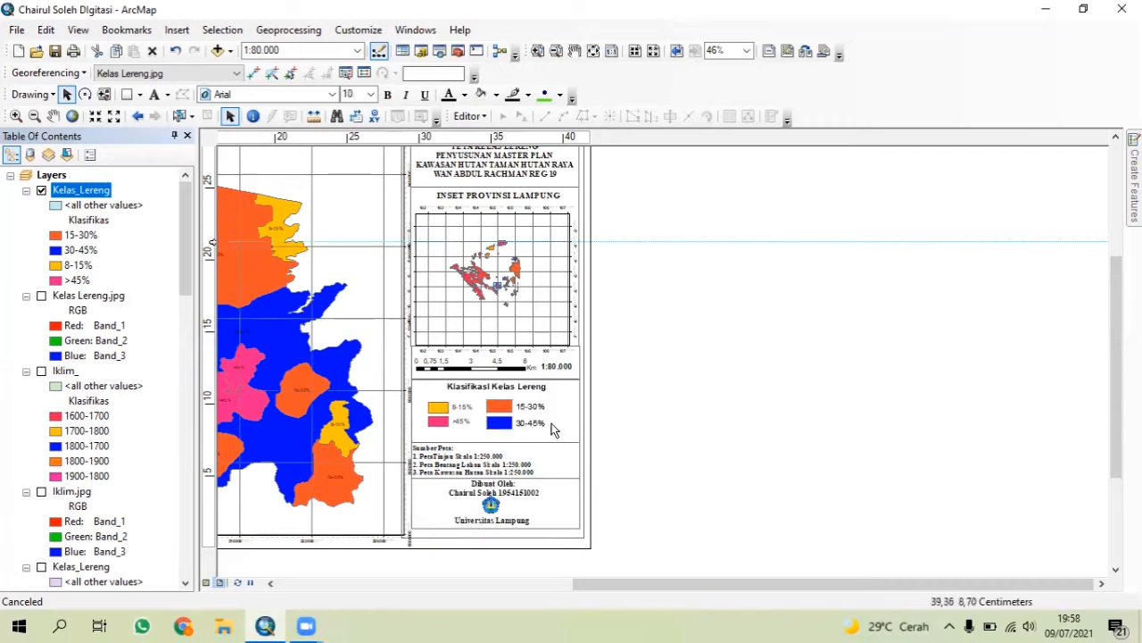
# Shrink the 15-30% and 30-45% group to match the other legend pair and align the two groups below the heading
pyautogui.click(546, 426)
pyautogui.moveTo(546, 427); pyautogui.dragTo(538, 424)
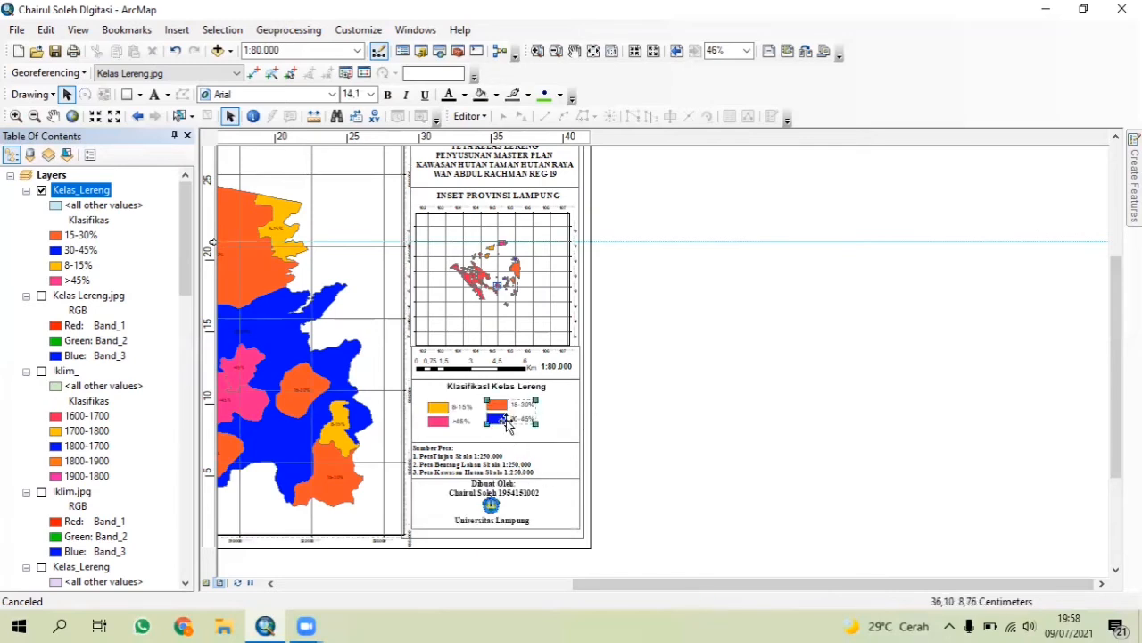
pyautogui.moveTo(505, 420); pyautogui.dragTo(515, 430)
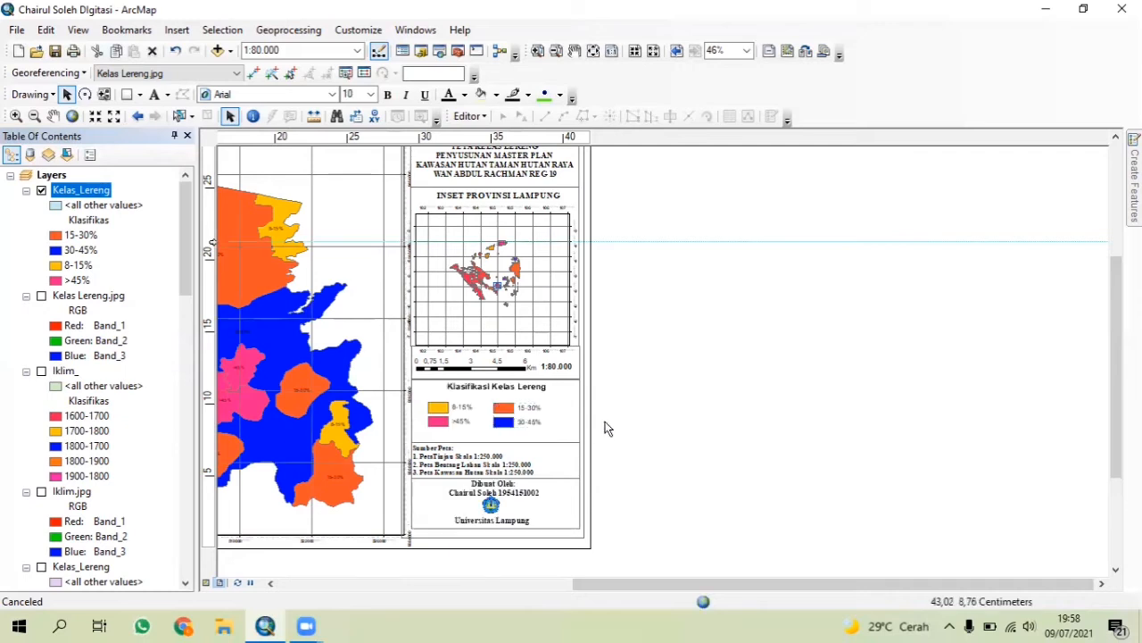
pyautogui.click(606, 428)
pyautogui.click(453, 412)
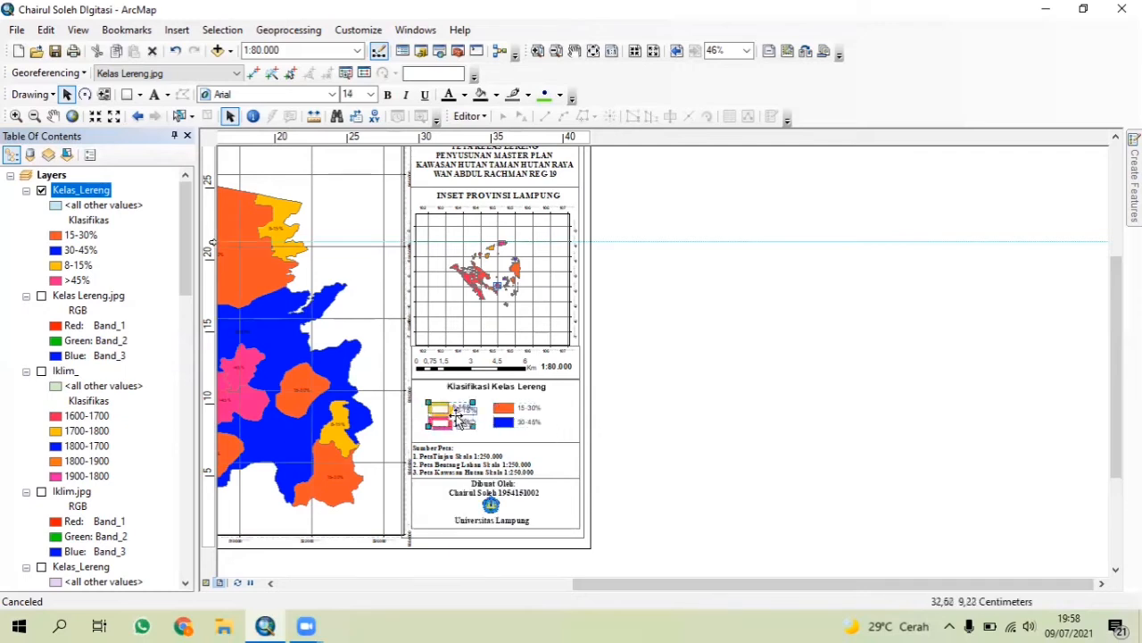
pyautogui.click(657, 434)
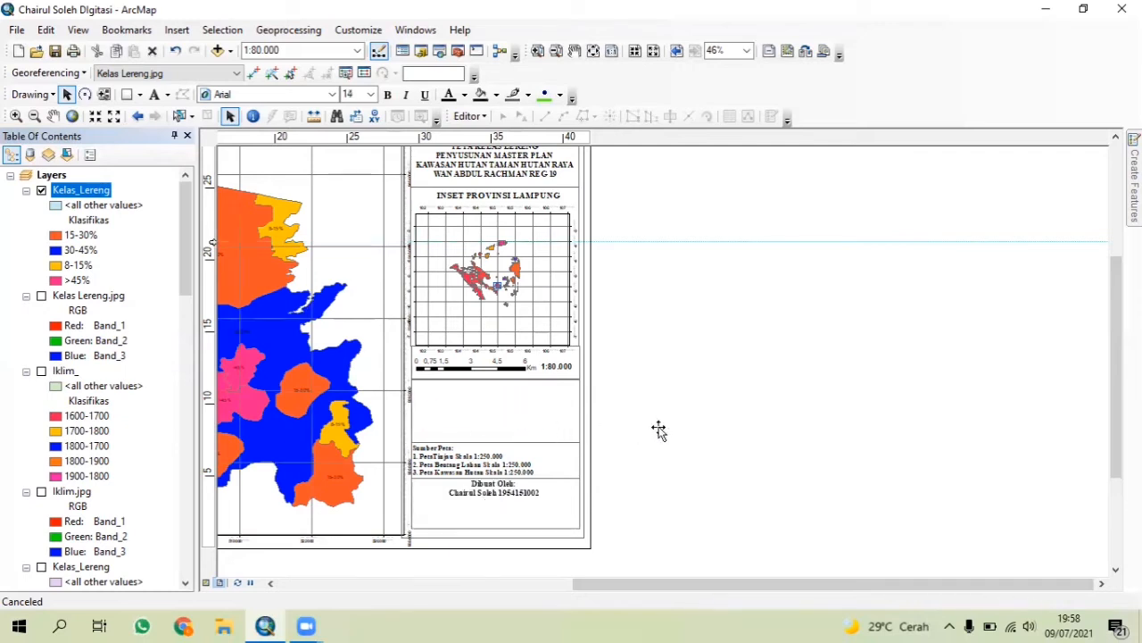
# Hide the table of contents and examine the whole slope class layout
pyautogui.scroll(-4, 531, 450)
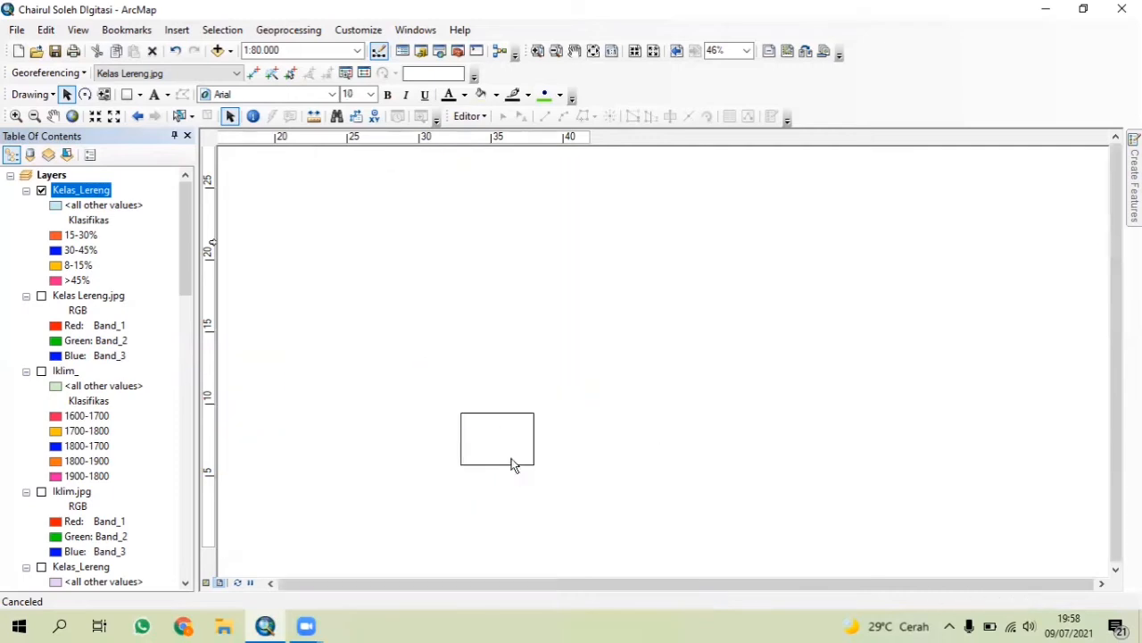
pyautogui.scroll(4, 505, 453)
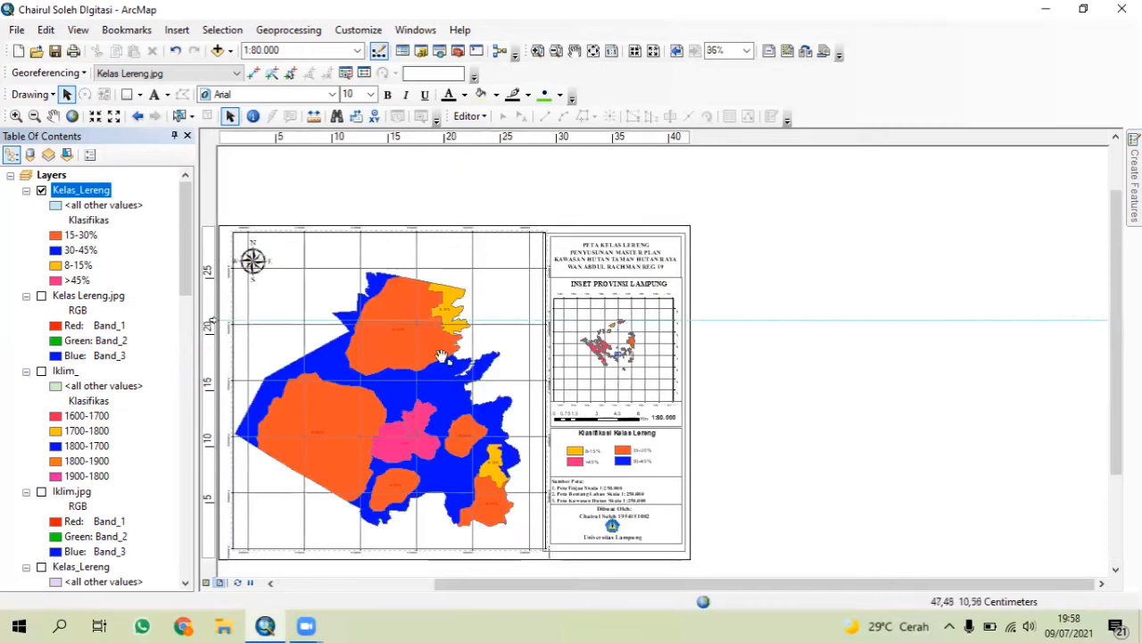
pyautogui.click(174, 136)
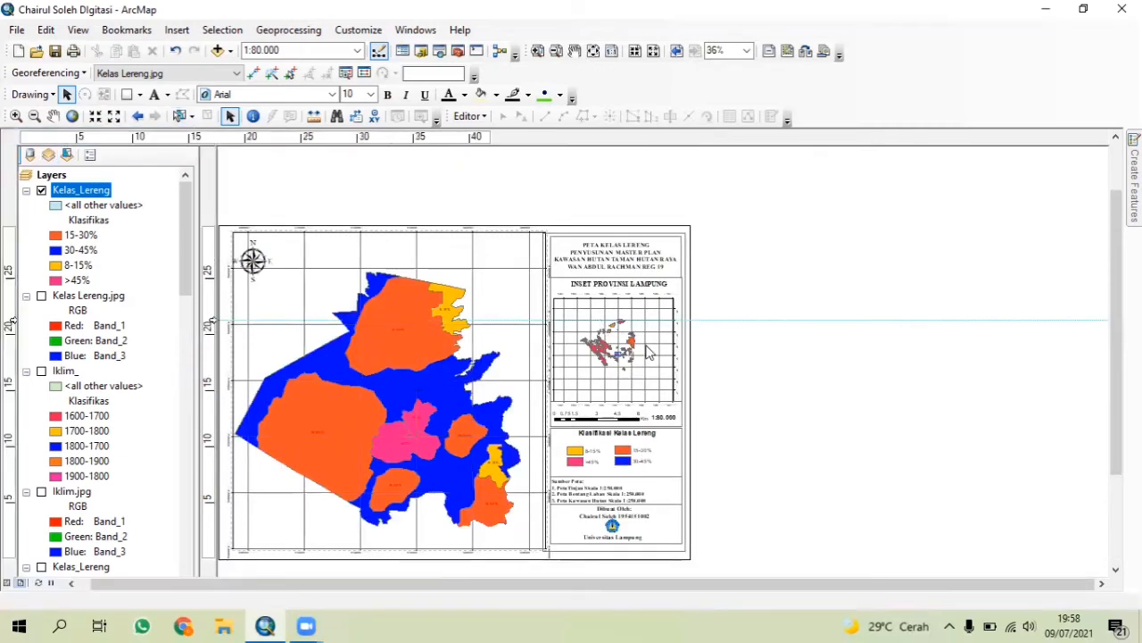
pyautogui.moveTo(716, 398); pyautogui.dragTo(721, 364)
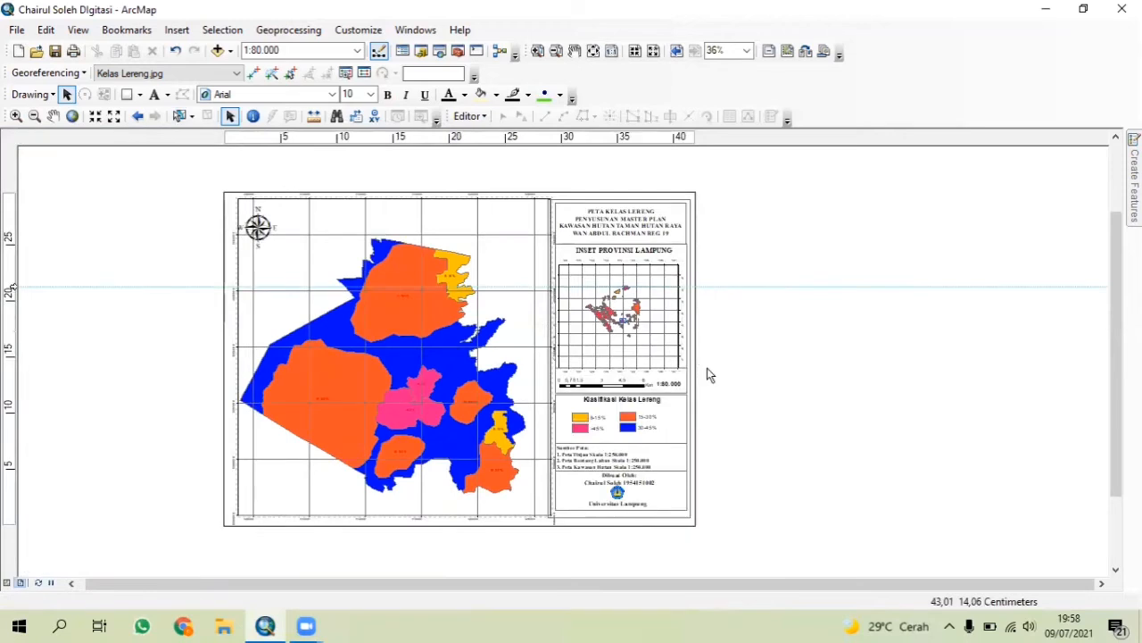
pyautogui.click(16, 29)
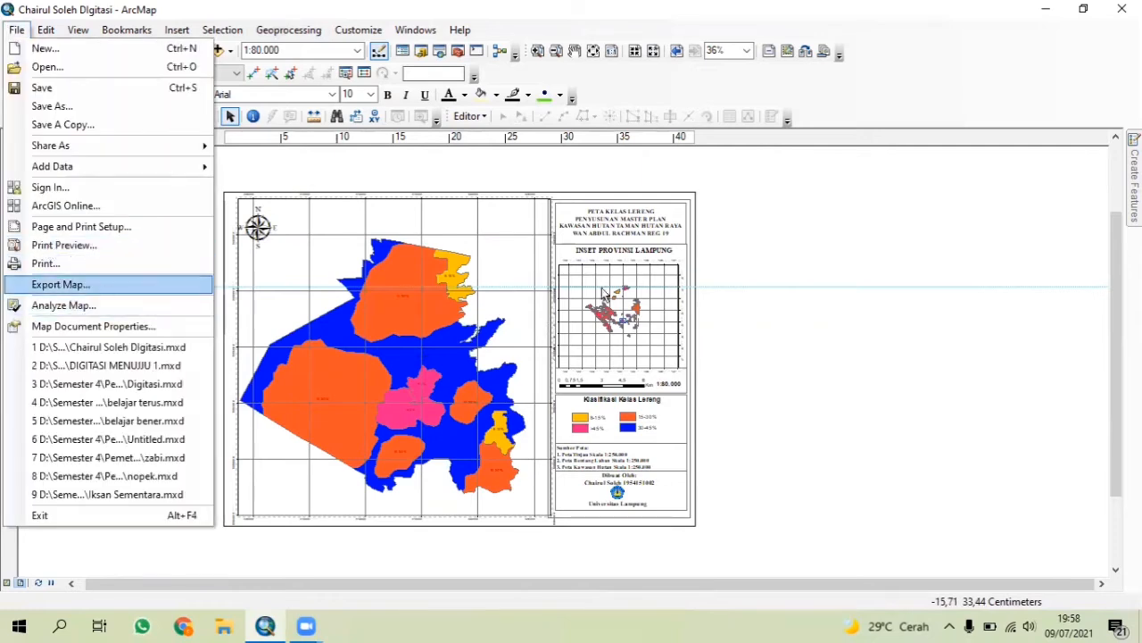
pyautogui.click(773, 286)
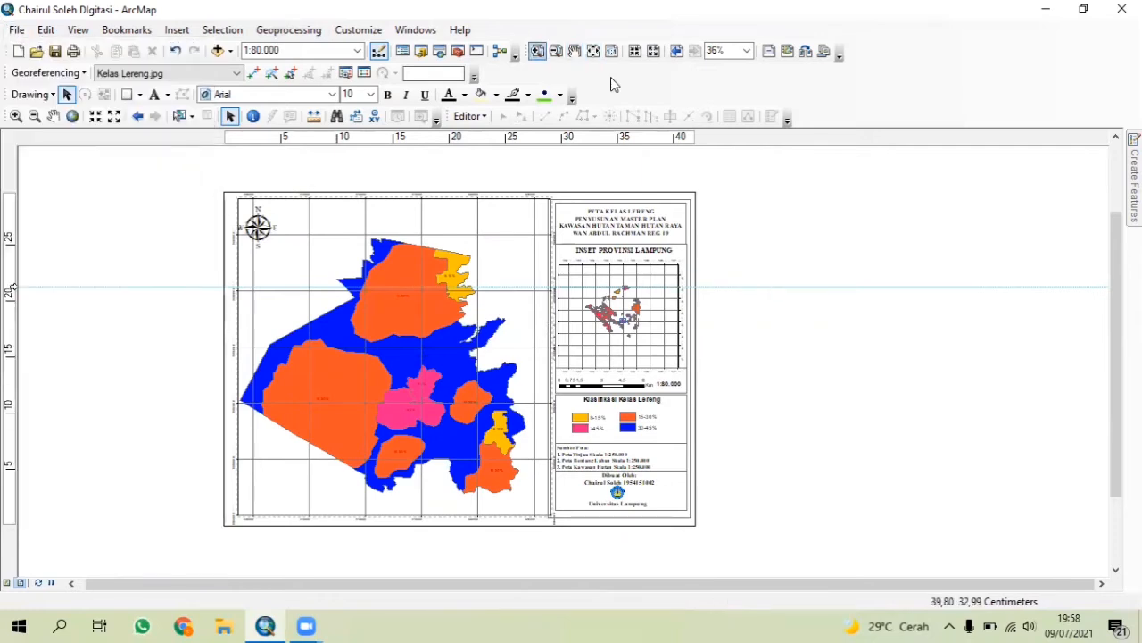
# Show the table of contents again and turn off the Kelas_Lereng layer
pyautogui.click(416, 29)
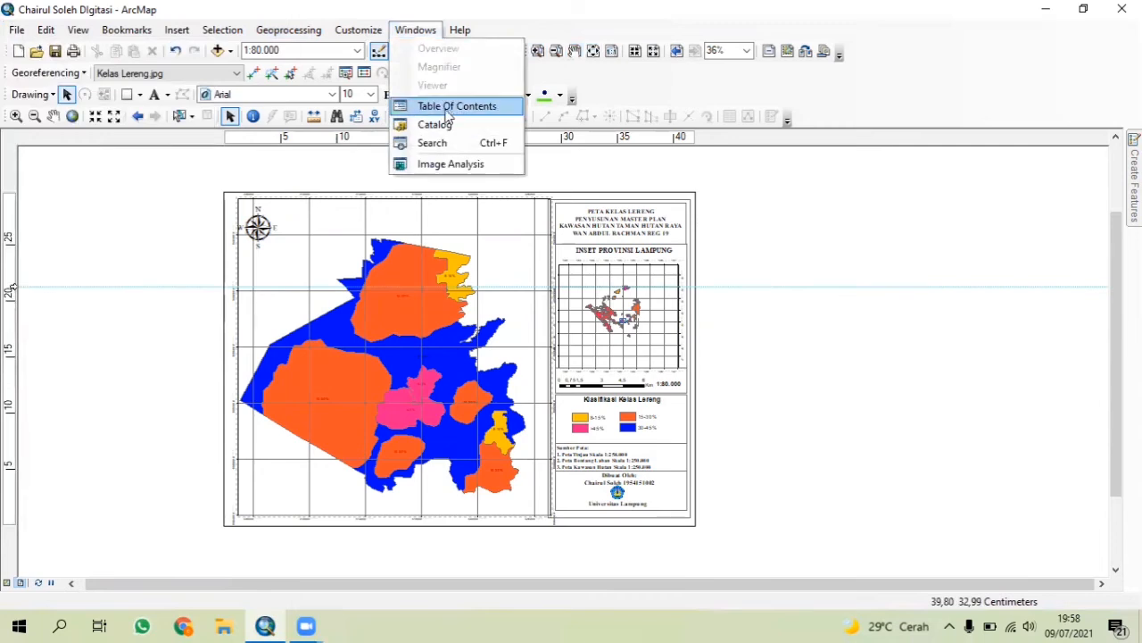
pyautogui.click(436, 105)
pyautogui.click(41, 190)
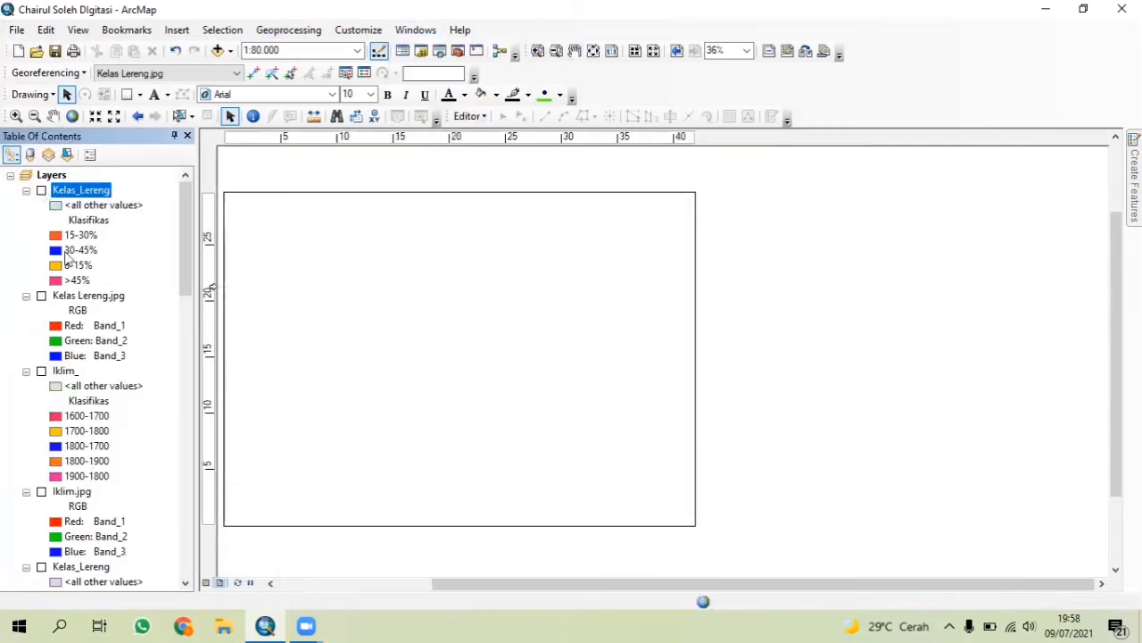
# Switch to data view and remove the uppermost Kelas_Lereng and Kelas Lereng.jpg layers from the map
pyautogui.click(207, 582)
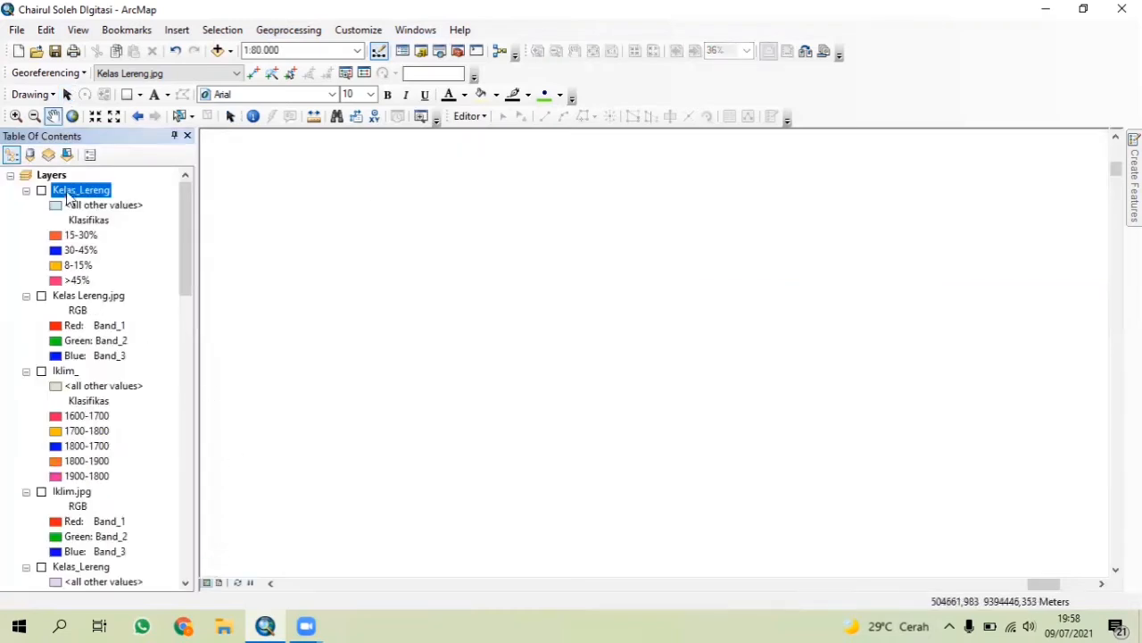
pyautogui.rightClick(72, 194)
pyautogui.click(132, 216)
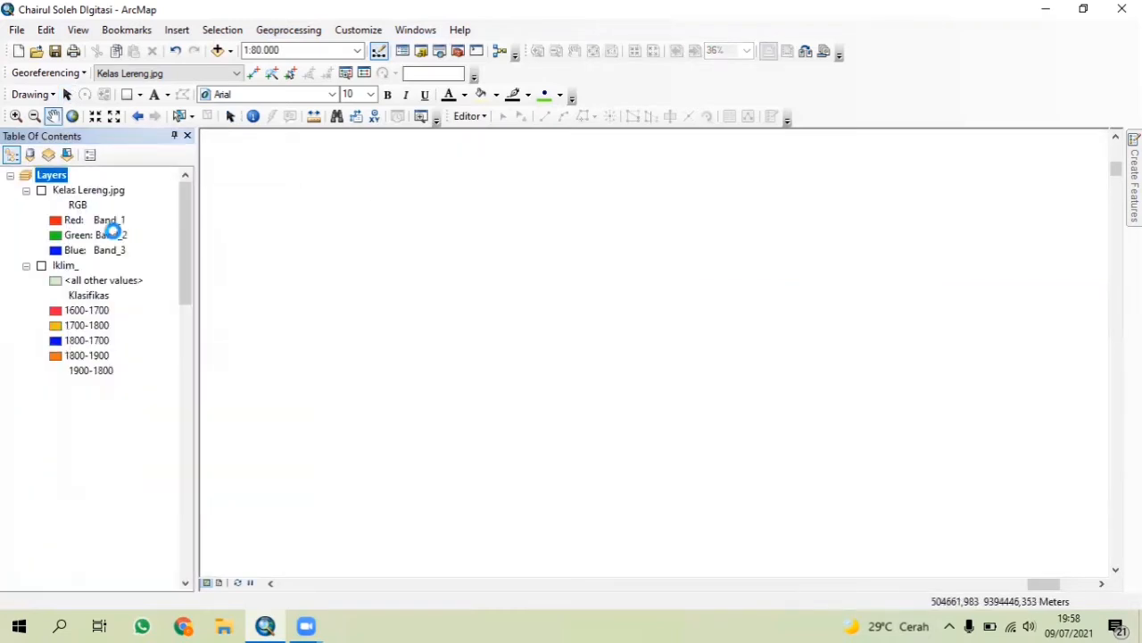
pyautogui.rightClick(86, 191)
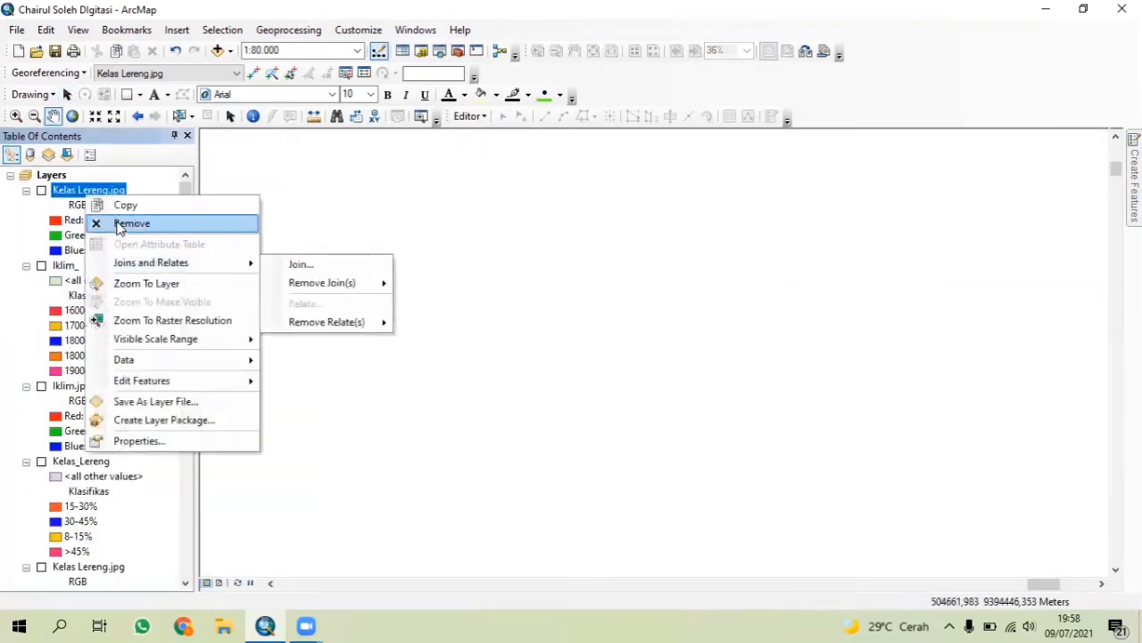
pyautogui.click(117, 223)
pyautogui.click(200, 72)
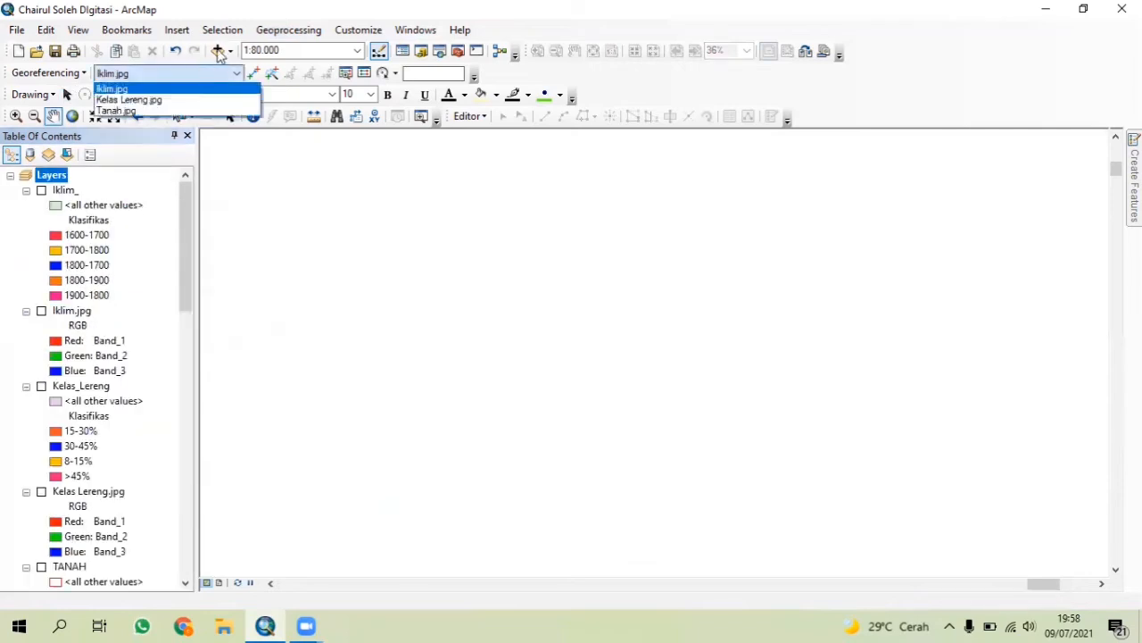
# Add the Iklim.jpg raster from the Digitasi folder under D:\Semester 4\Pemetaan dan SIG, accepting its unknown spatial reference
pyautogui.click(219, 54)
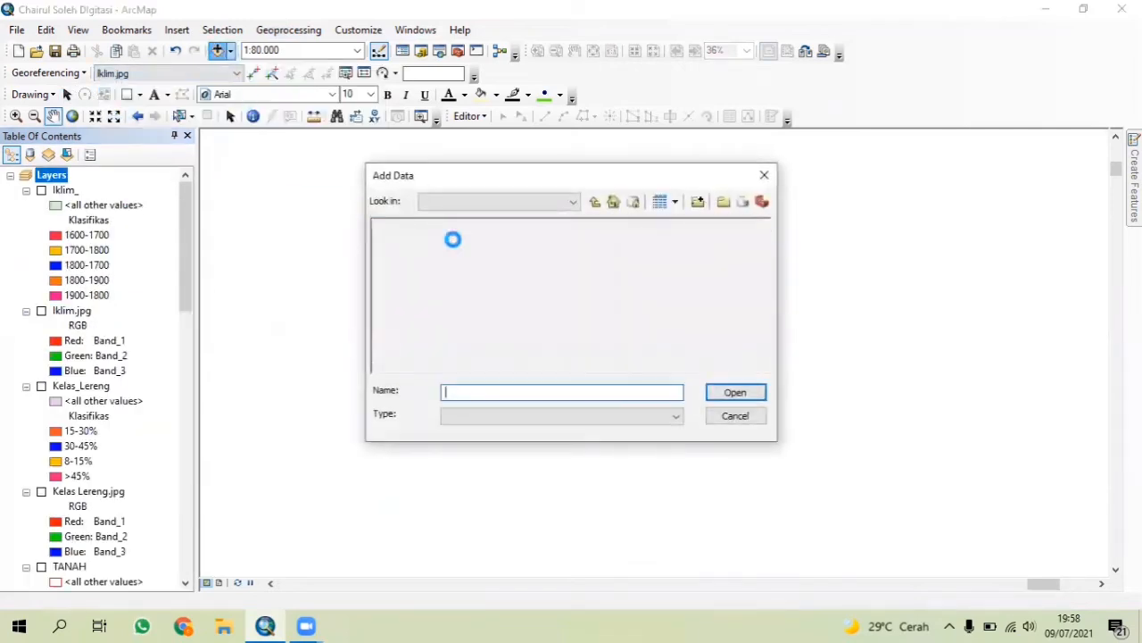
pyautogui.click(594, 202)
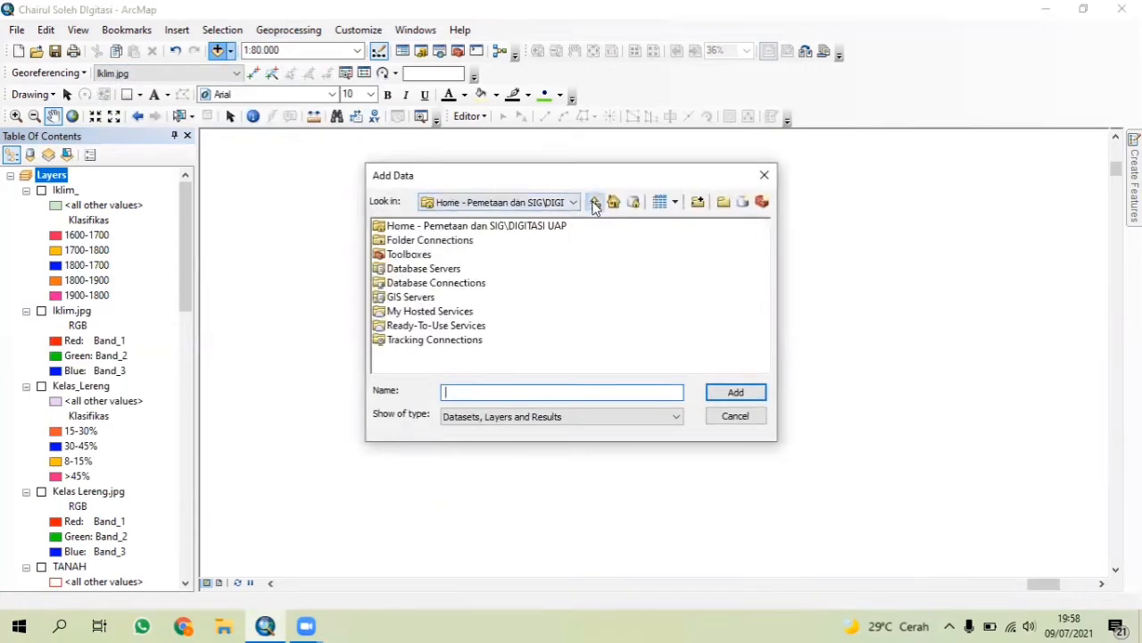
pyautogui.doubleClick(454, 229)
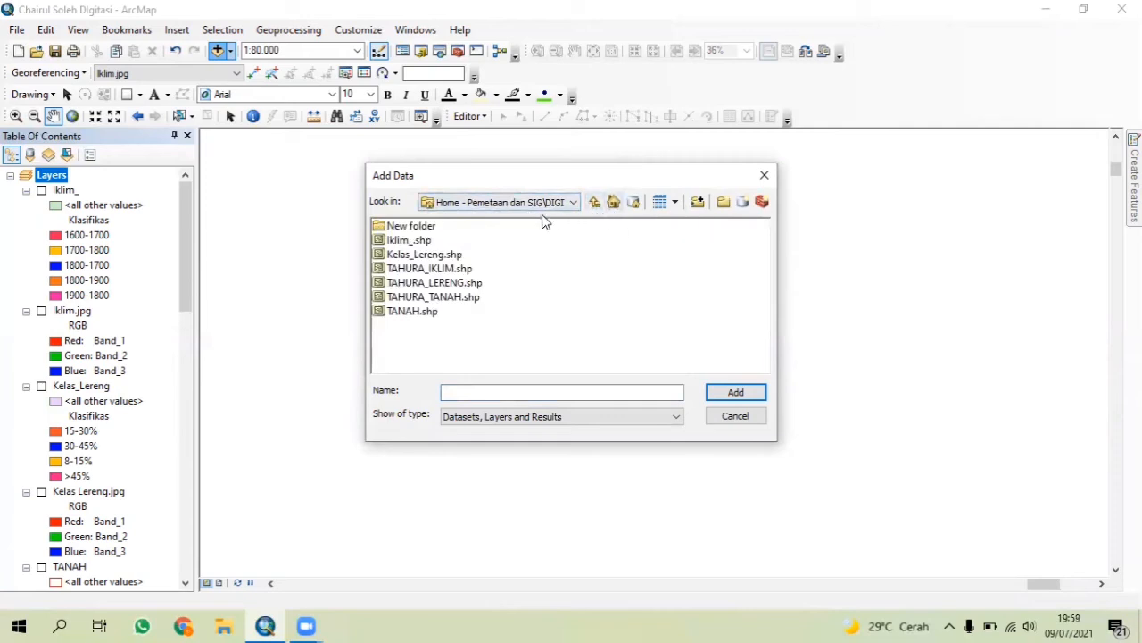
pyautogui.click(573, 204)
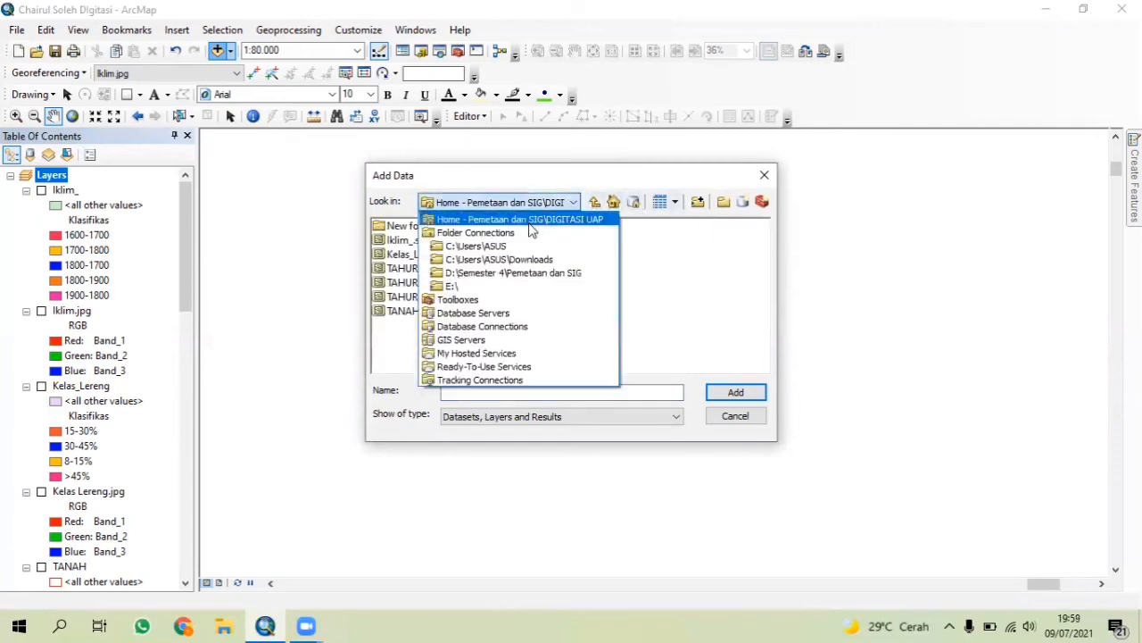
pyautogui.click(518, 273)
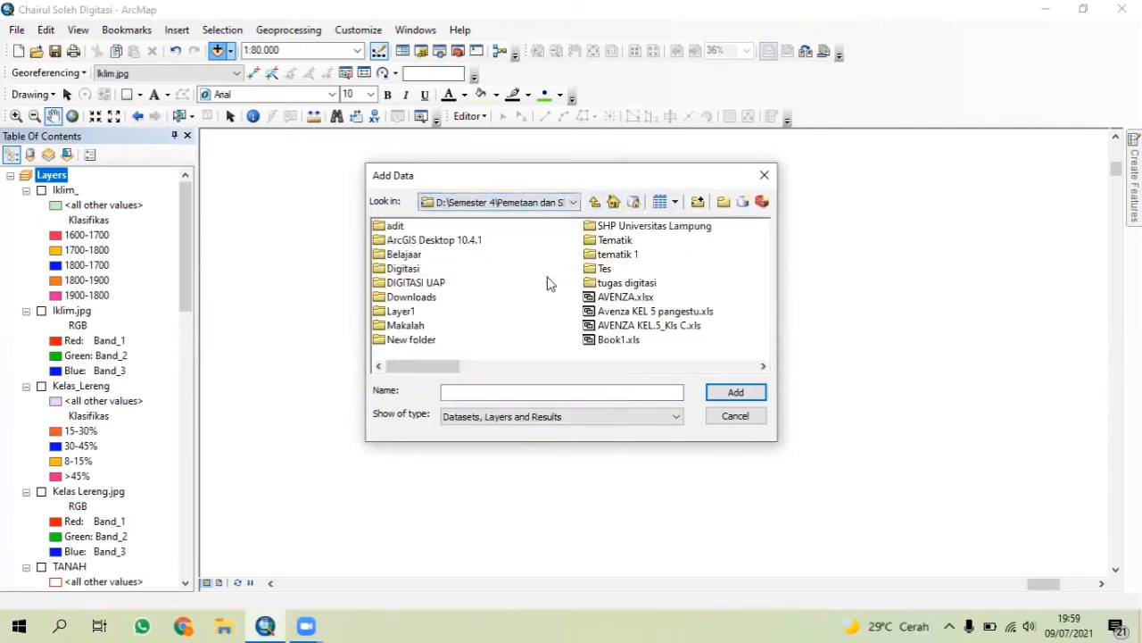
pyautogui.doubleClick(412, 269)
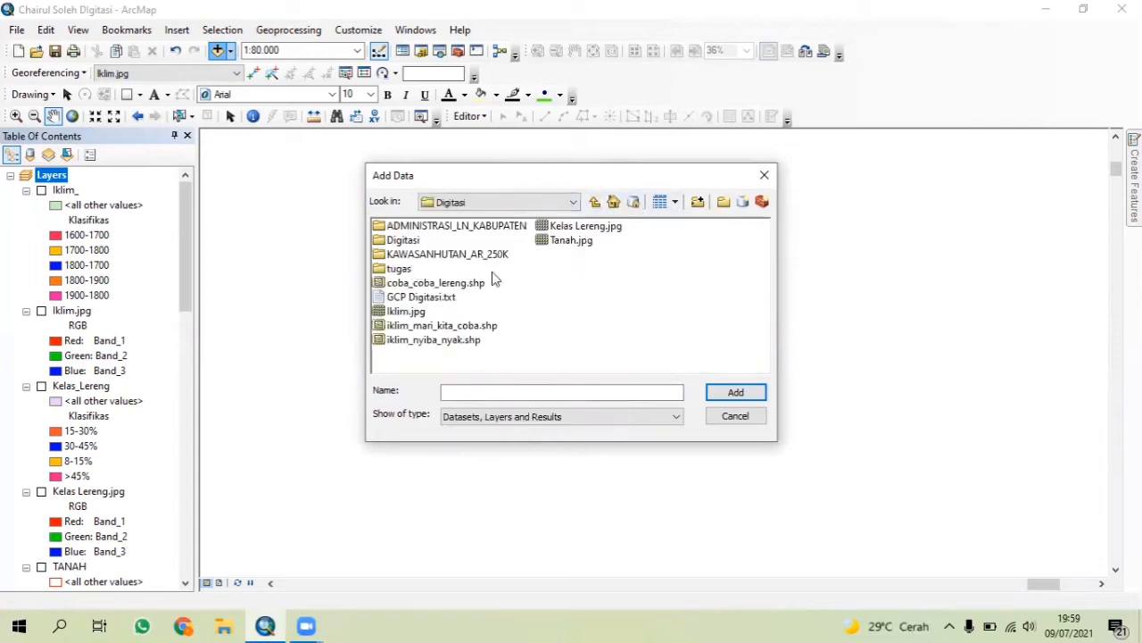
pyautogui.click(416, 313)
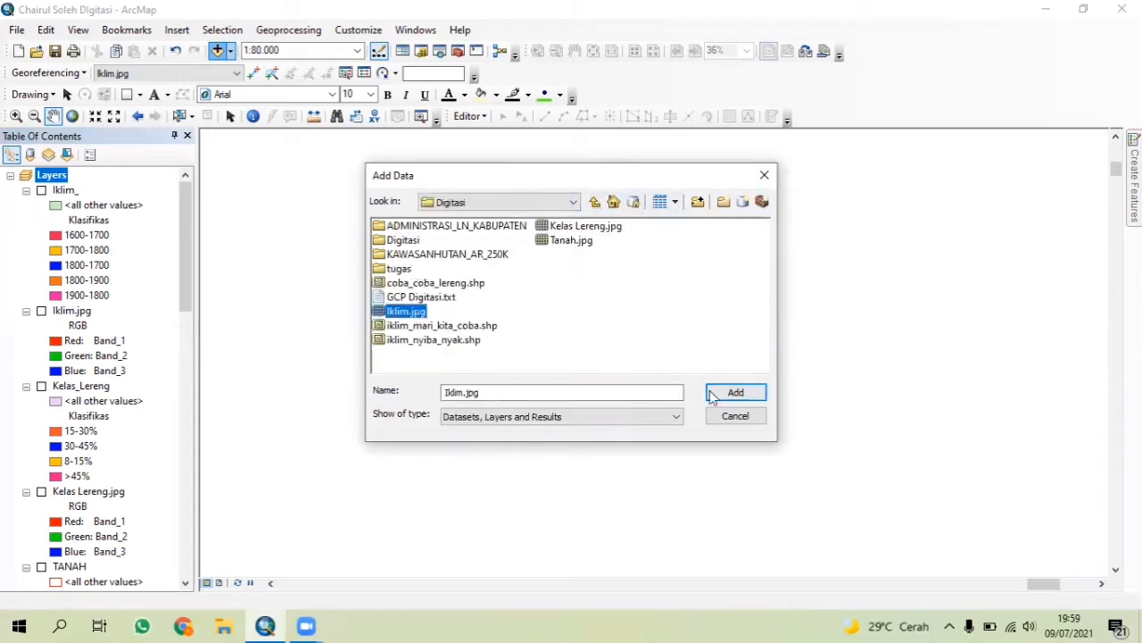
pyautogui.click(714, 393)
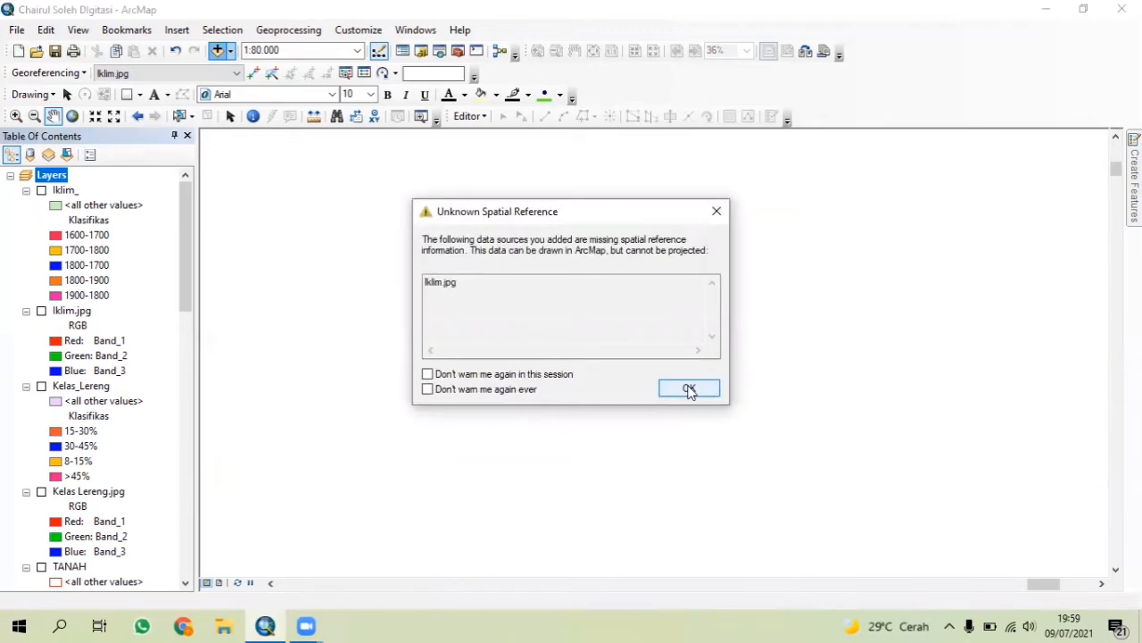
pyautogui.click(690, 389)
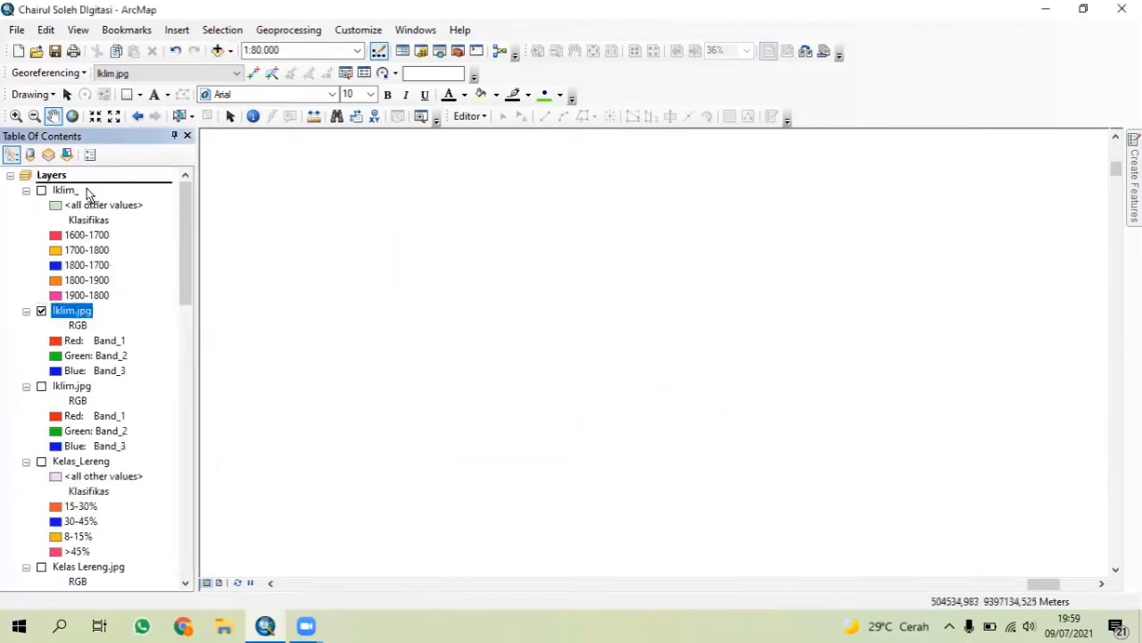
# Move the new Iklim.jpg layer above all other layers and zoom to its extent
pyautogui.moveTo(86, 303); pyautogui.dragTo(86, 191)
pyautogui.rightClick(86, 195)
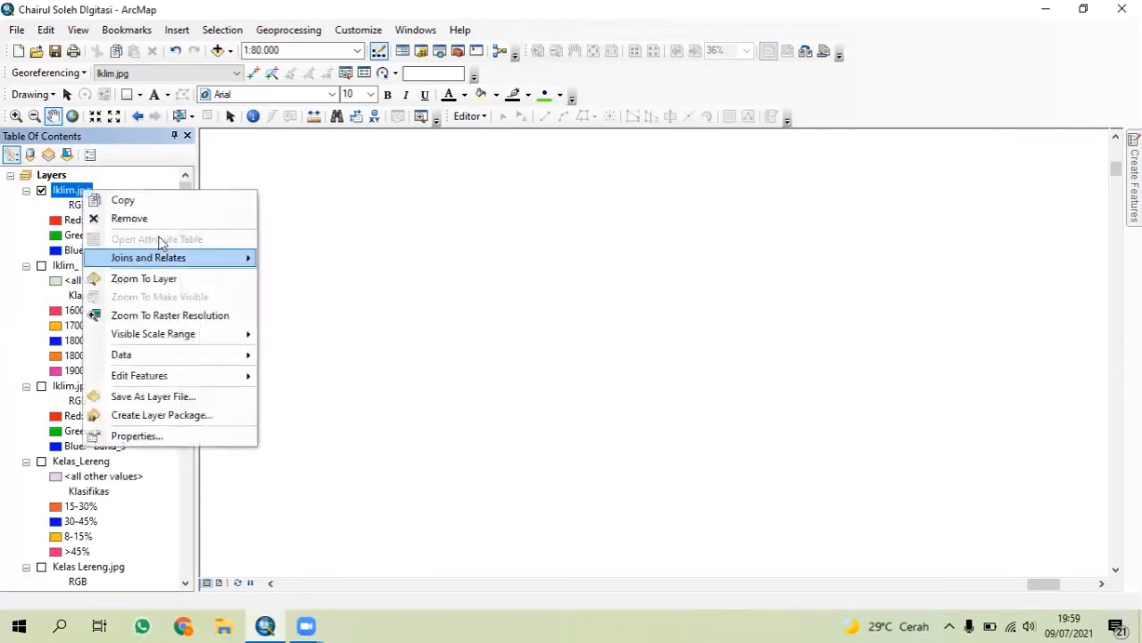
pyautogui.click(169, 278)
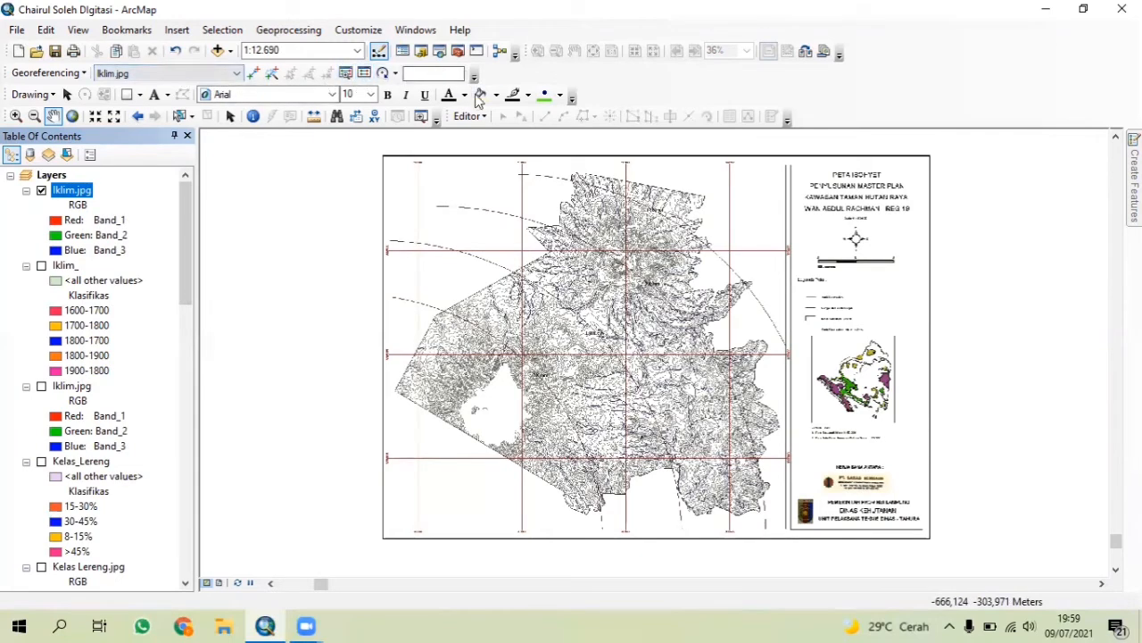
# Try to georeference the new Iklim.jpg map by loading control points from the GCP Digitasi text file
pyautogui.click(364, 73)
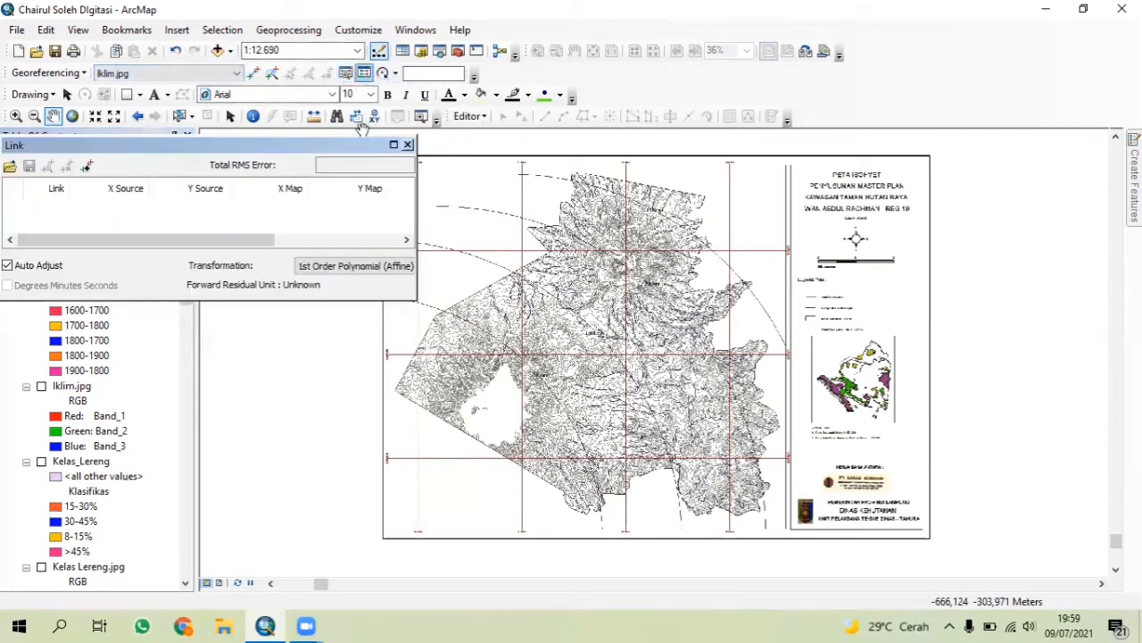
pyautogui.click(10, 167)
pyautogui.click(137, 124)
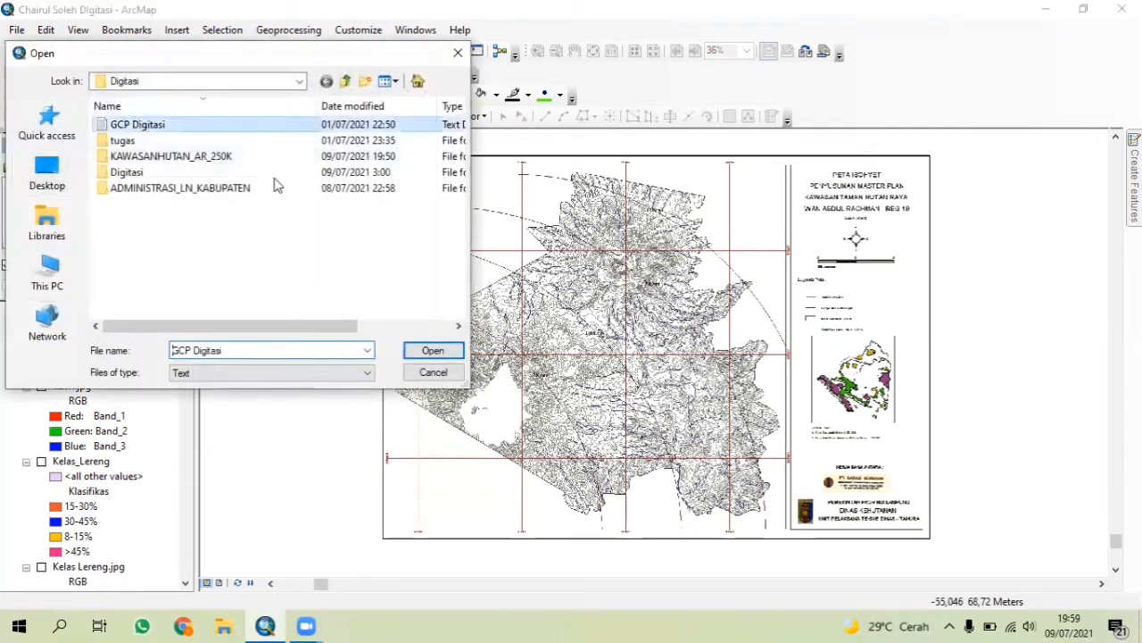
pyautogui.click(434, 350)
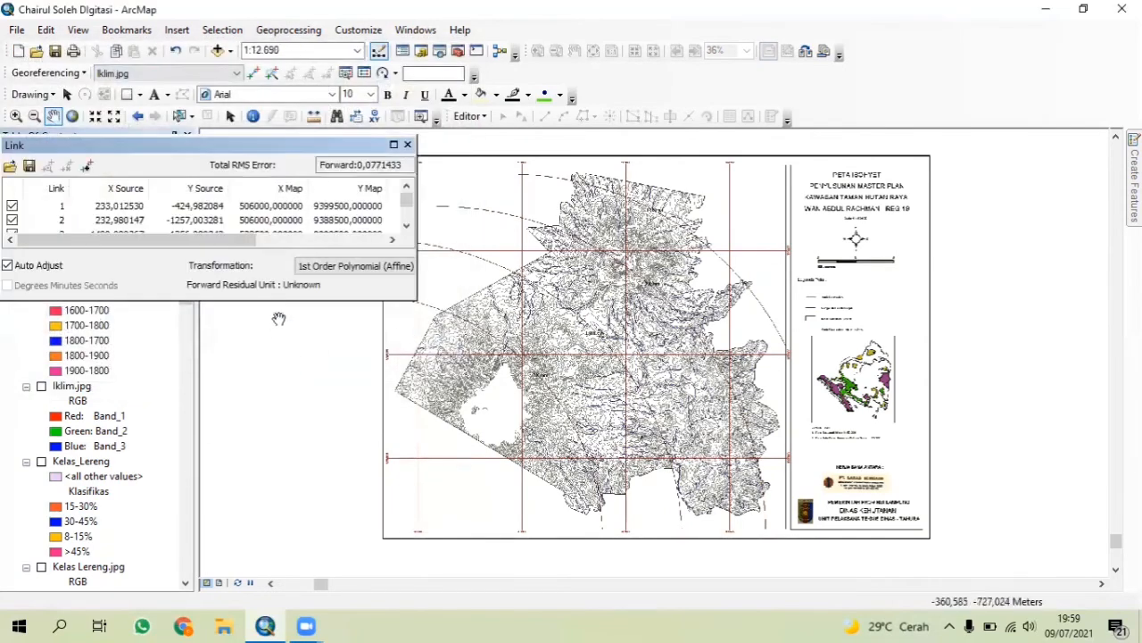
pyautogui.click(408, 146)
# Set the first-listed Iklim.jpg as the georeferencing target, load the GCP Digitasi control points, and zoom to the layer
pyautogui.click(146, 75)
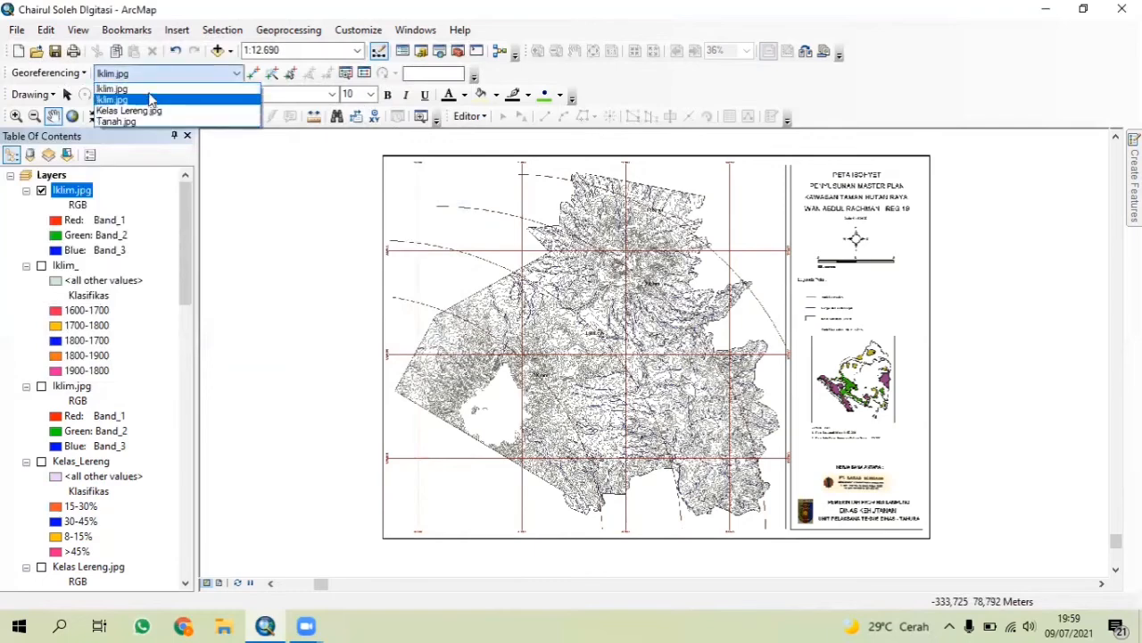
pyautogui.click(153, 88)
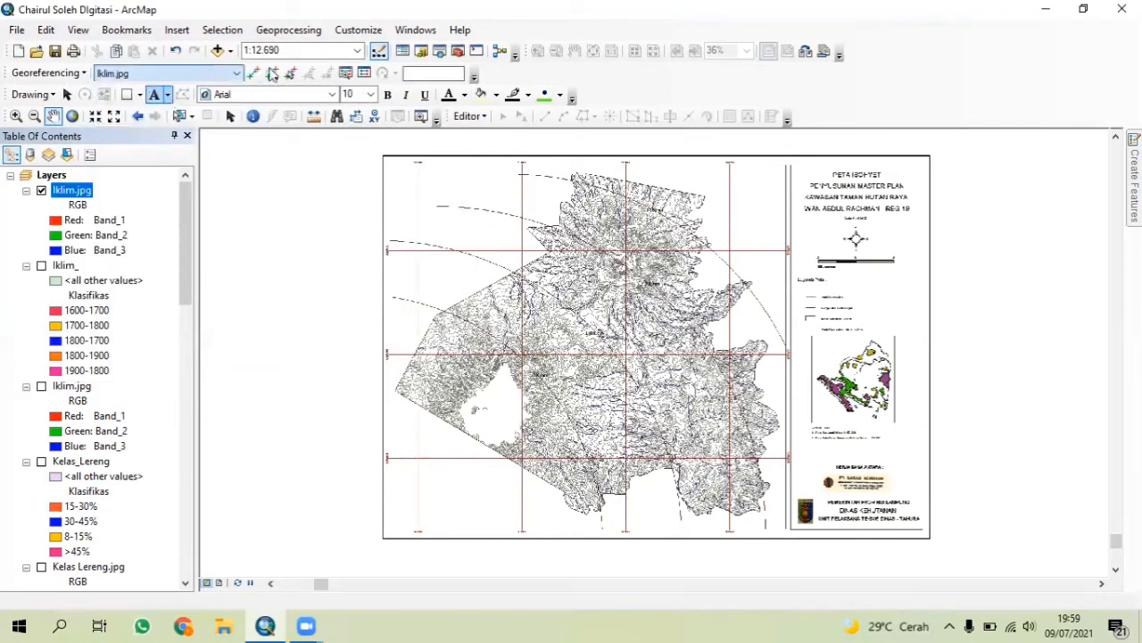
pyautogui.click(363, 73)
pyautogui.click(11, 169)
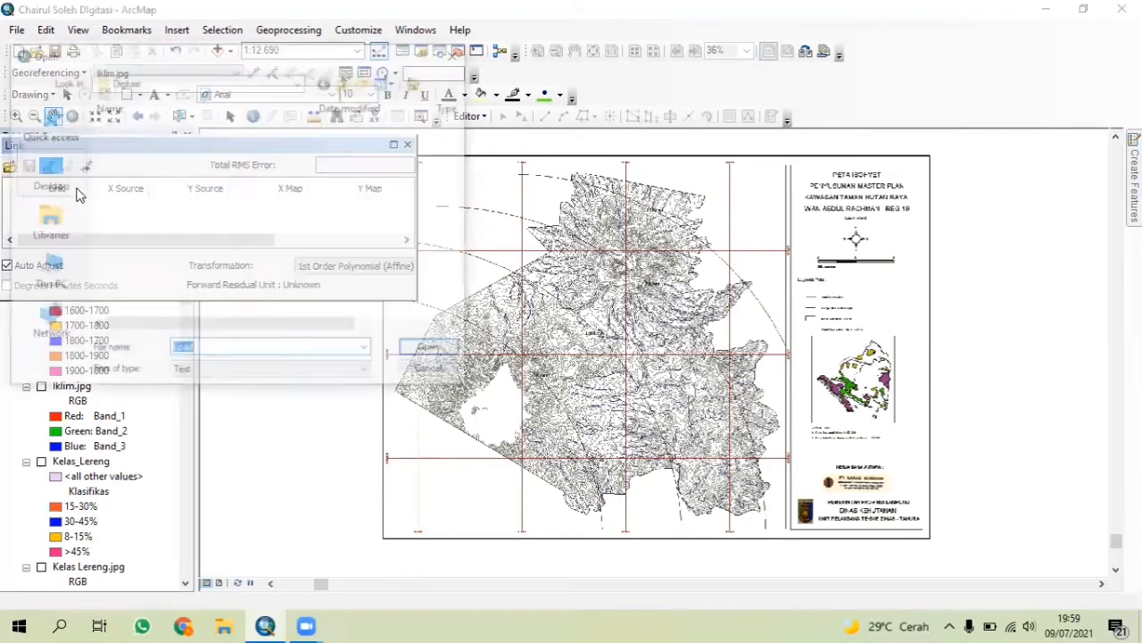
pyautogui.click(134, 125)
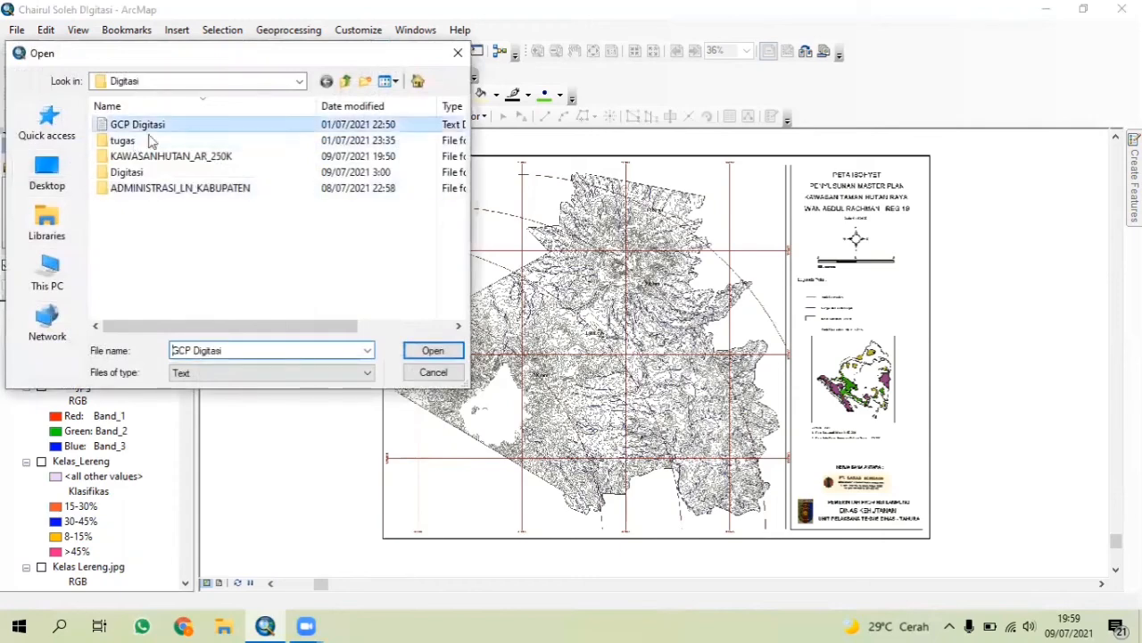
pyautogui.click(439, 348)
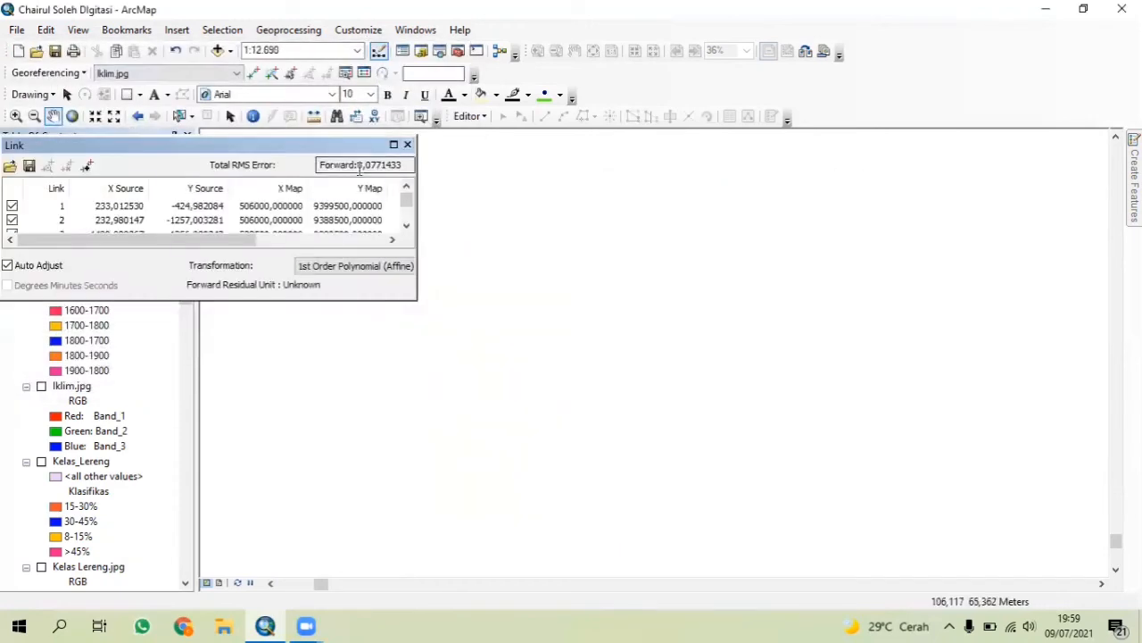
pyautogui.click(406, 145)
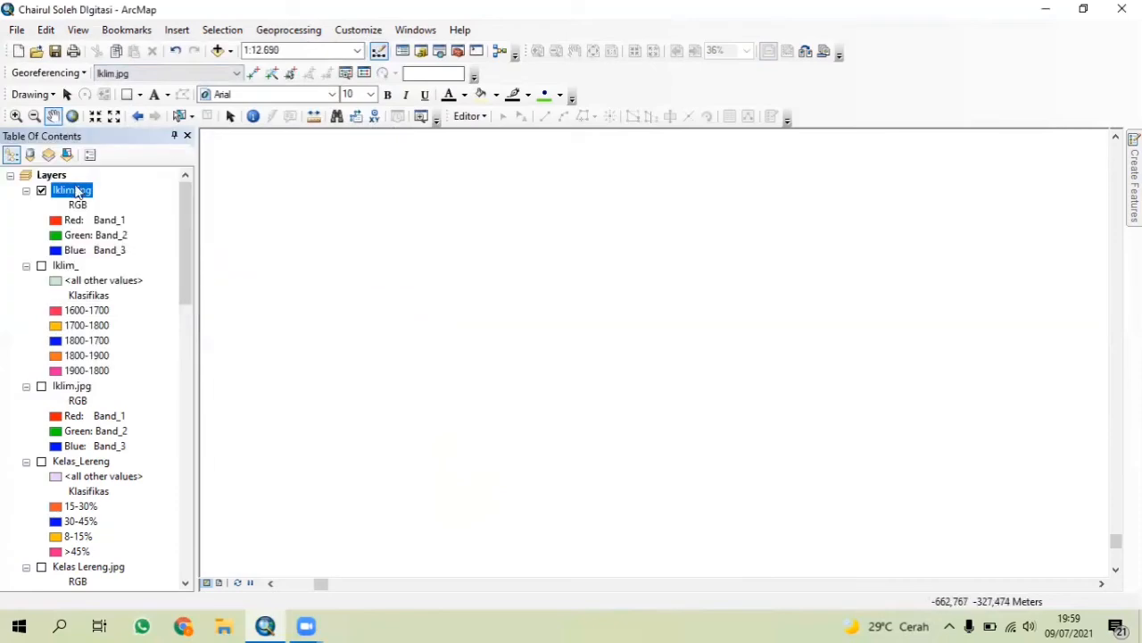
pyautogui.rightClick(77, 194)
pyautogui.click(158, 273)
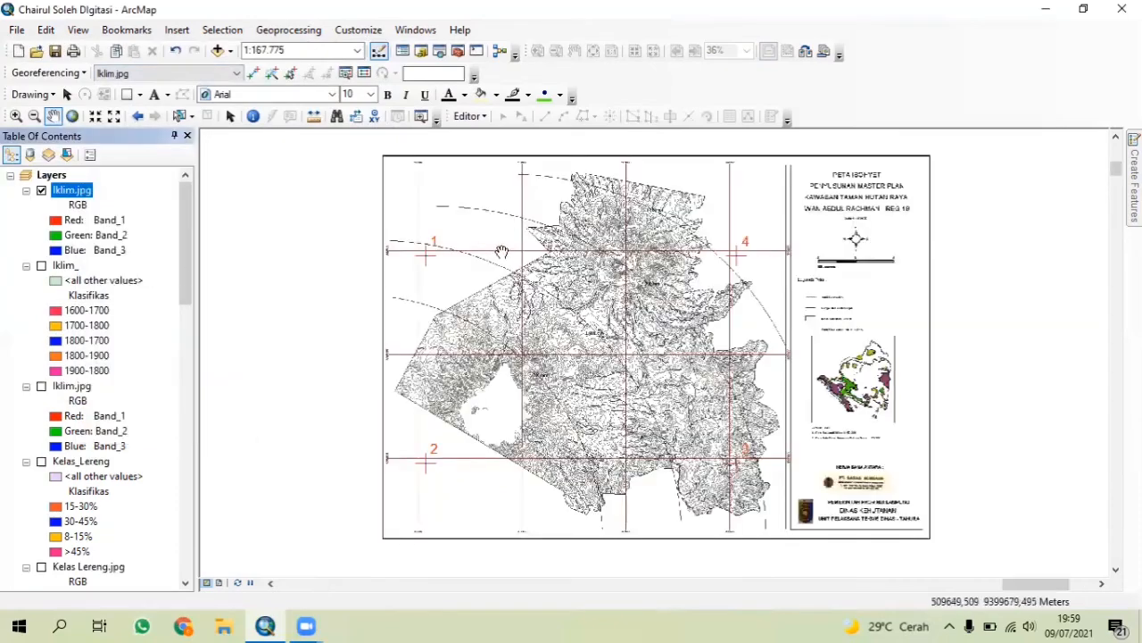
pyautogui.moveTo(491, 265); pyautogui.dragTo(415, 248)
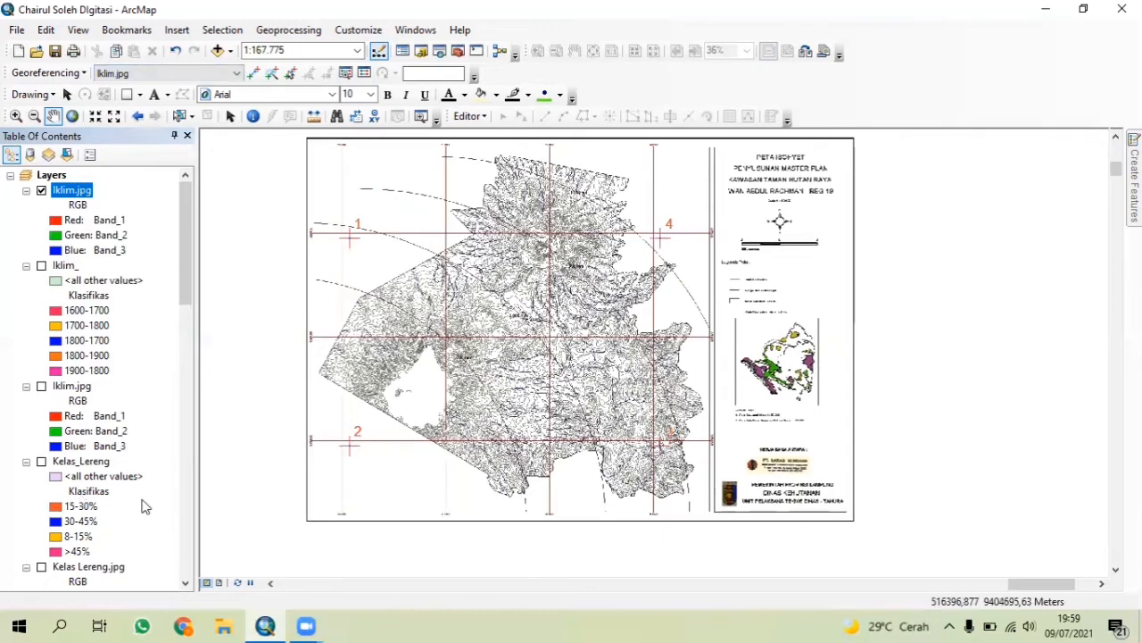
# Add the TAHURA_IKLIM.shp shapefile from the DIGITASI UAP folder to the map
pyautogui.click(218, 51)
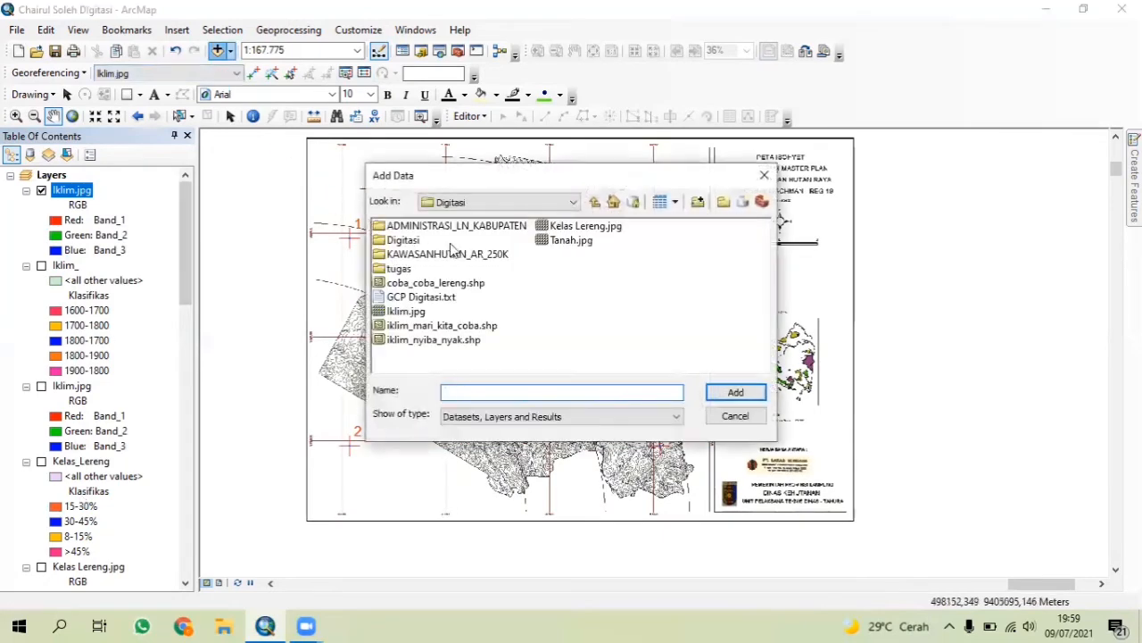
pyautogui.click(594, 202)
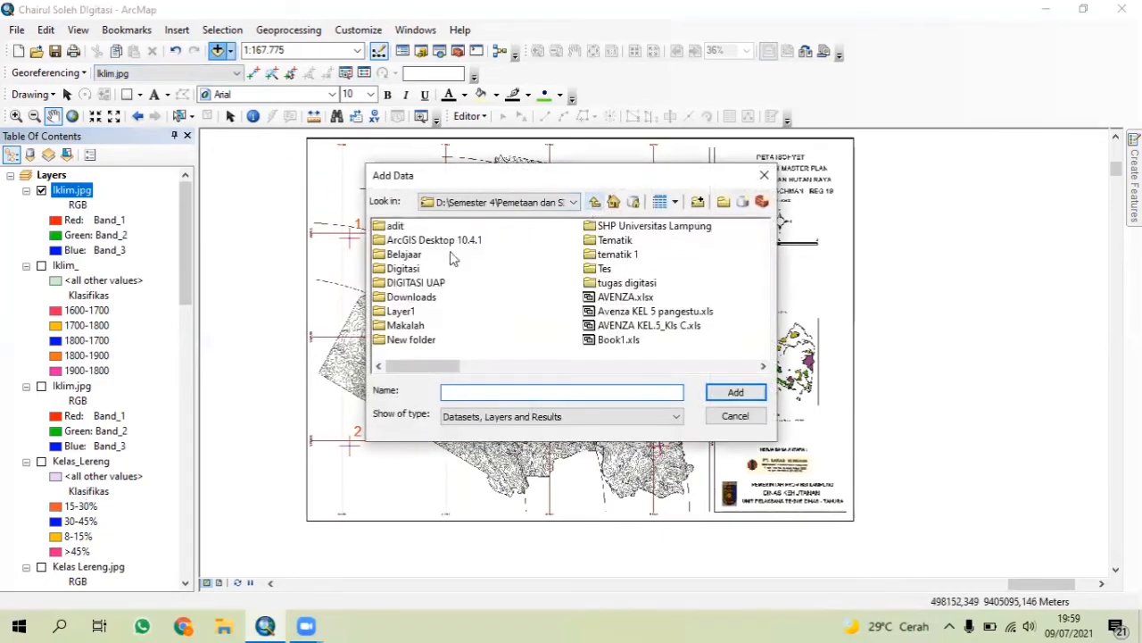
pyautogui.doubleClick(441, 283)
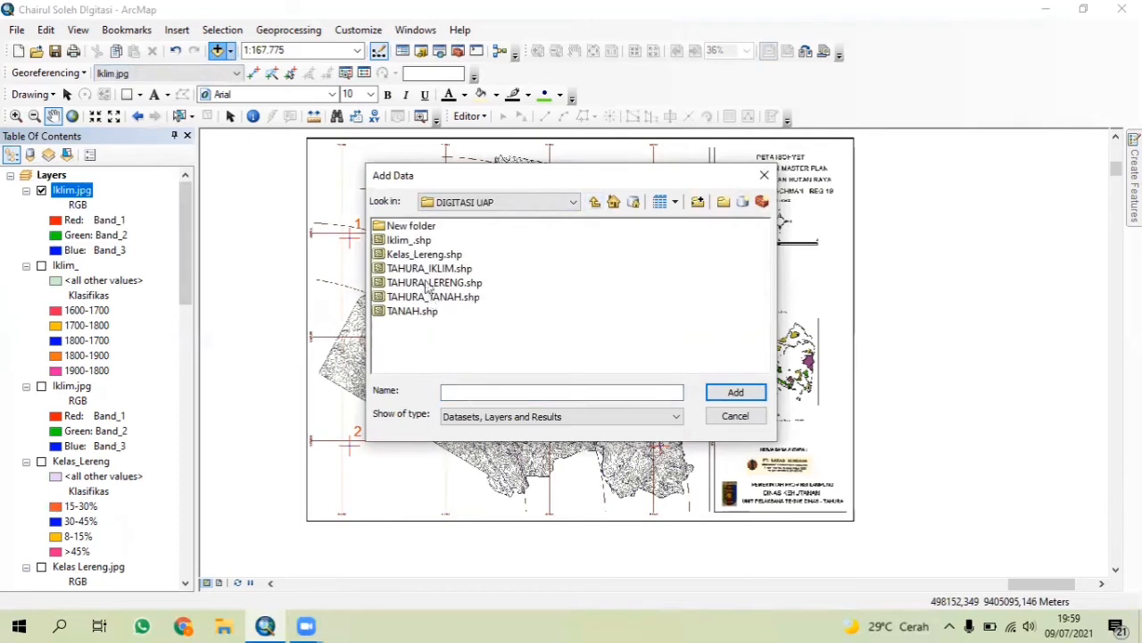
pyautogui.click(436, 270)
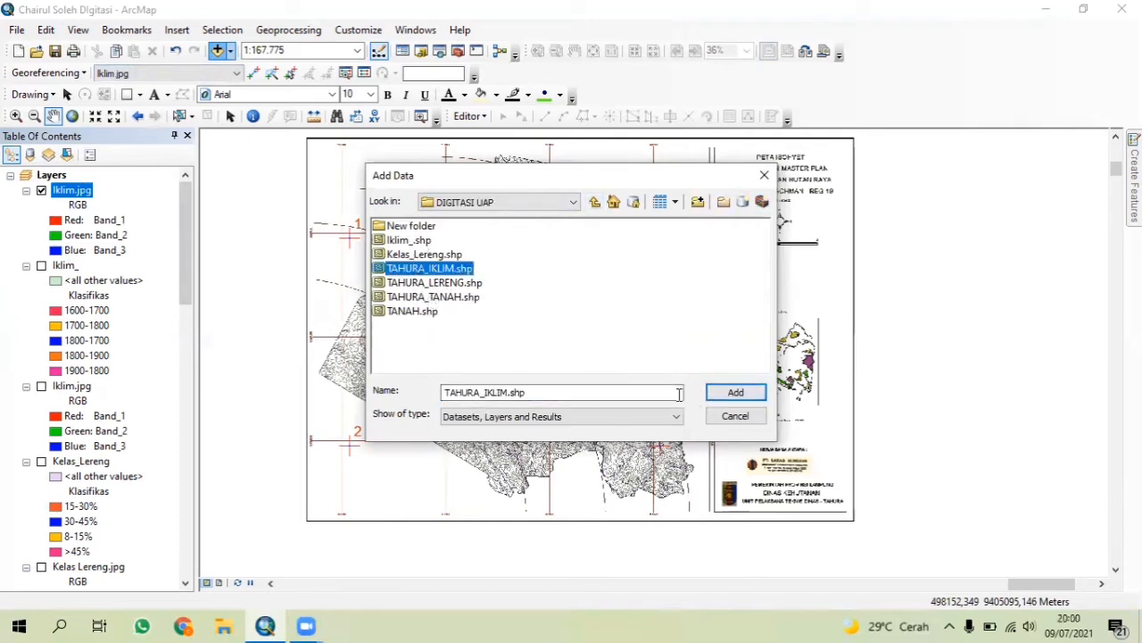
pyautogui.click(735, 393)
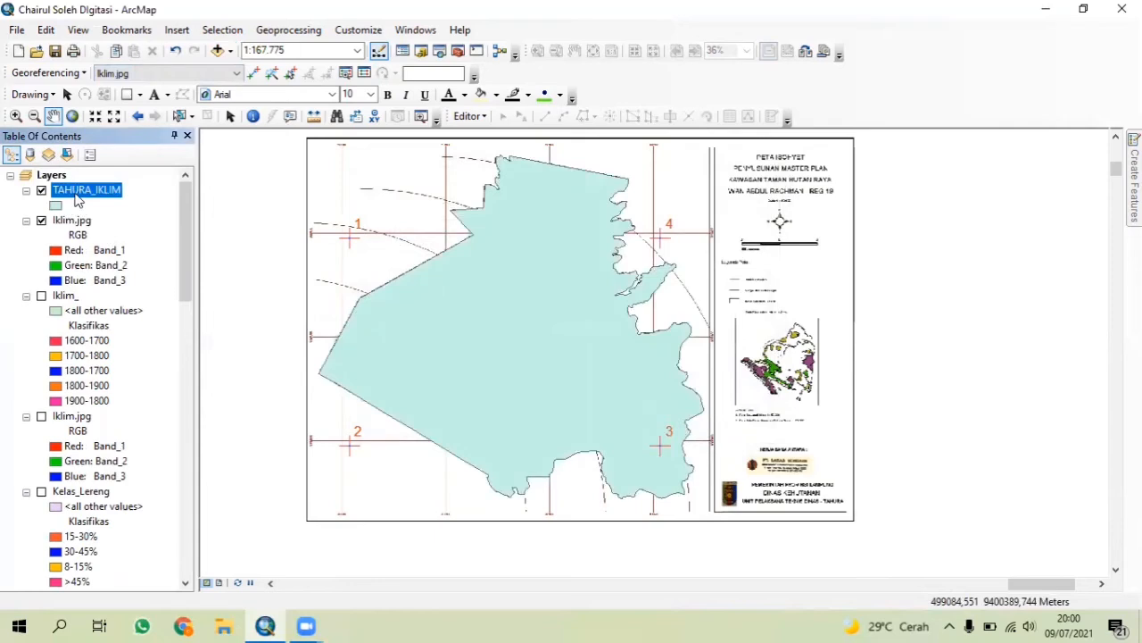
# Export all TAHURA_IKLIM features to New folder as the shapefile Kelas Iklim, replacing the TAHURA_IKLIM layer on the map with it
pyautogui.rightClick(57, 204)
pyautogui.click(89, 192)
pyautogui.rightClick(89, 194)
pyautogui.moveTo(267, 477)
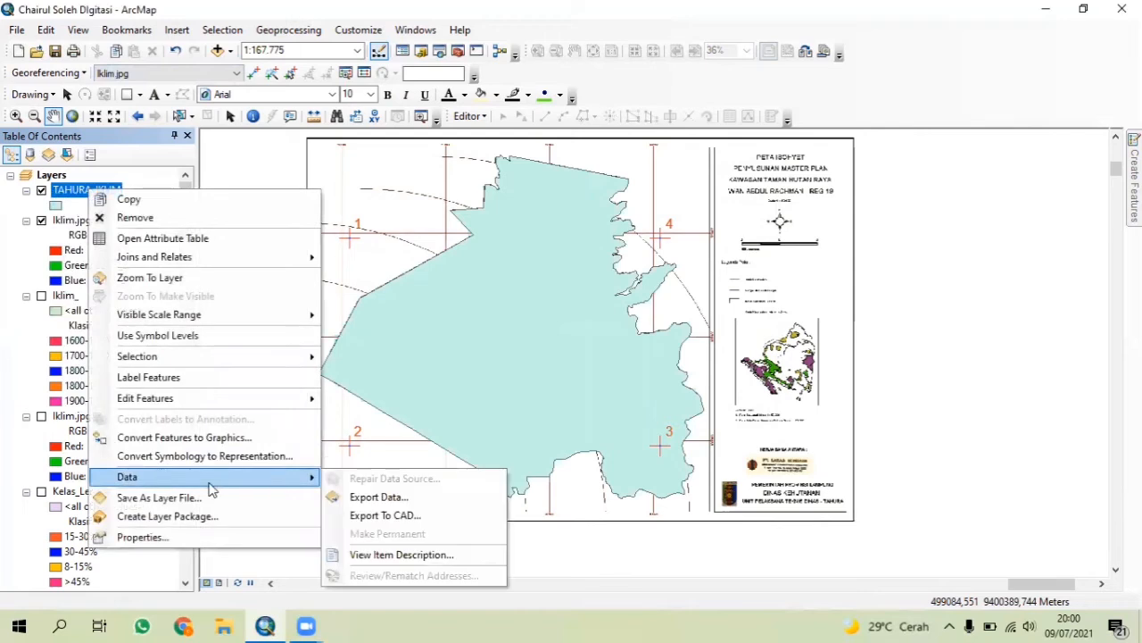
pyautogui.click(357, 497)
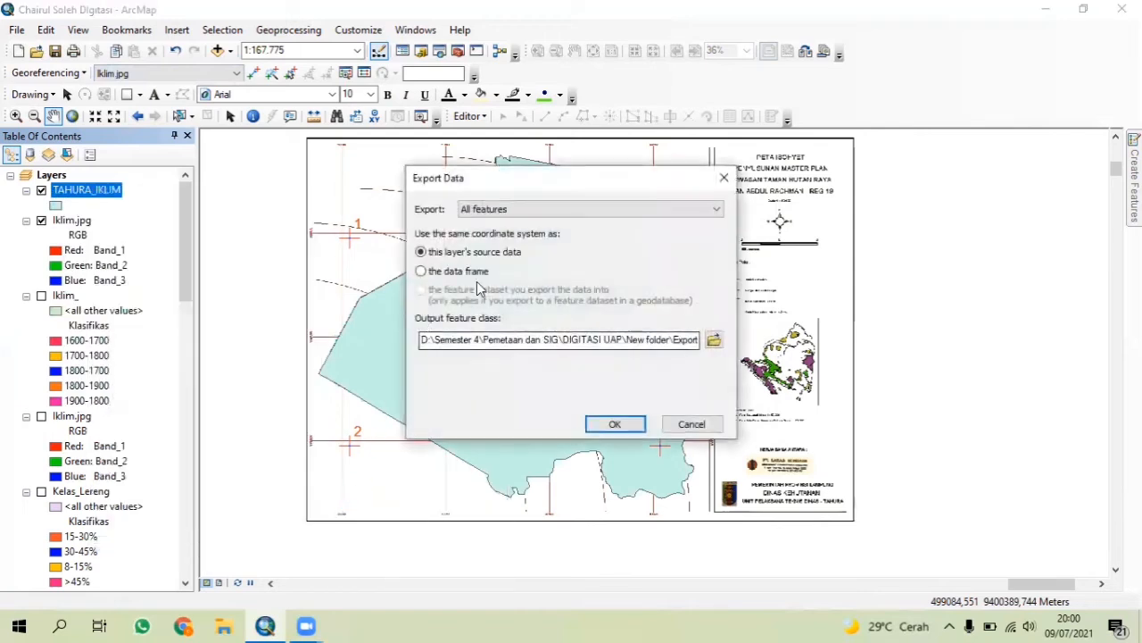
pyautogui.click(714, 340)
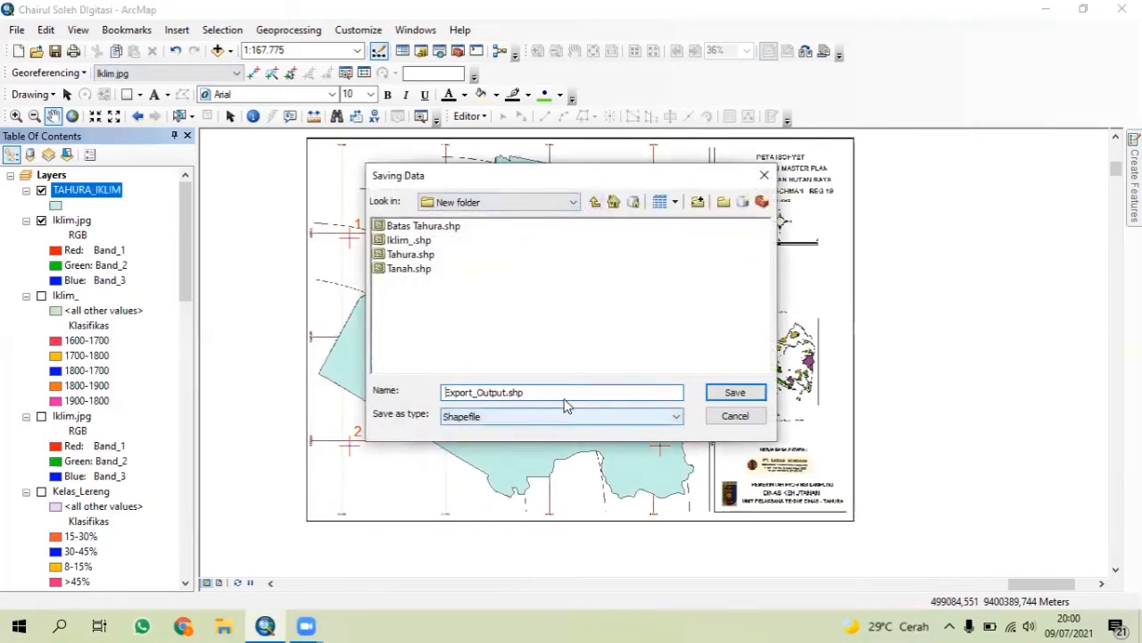
pyautogui.doubleClick(533, 392)
pyautogui.press('BackSpace')
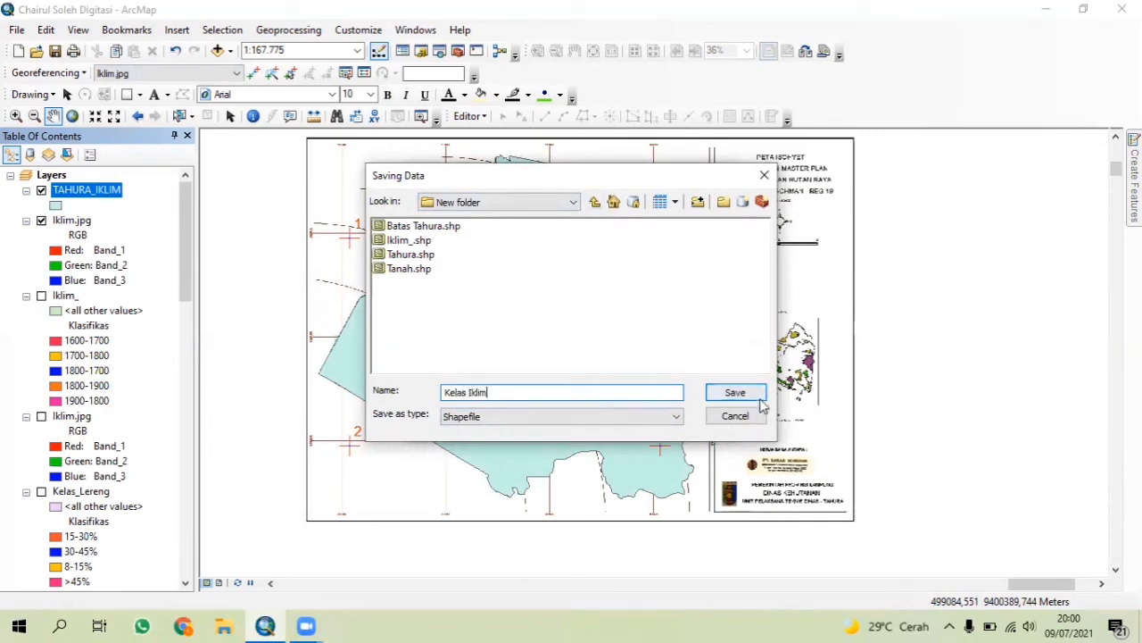
pyautogui.click(730, 393)
pyautogui.click(642, 424)
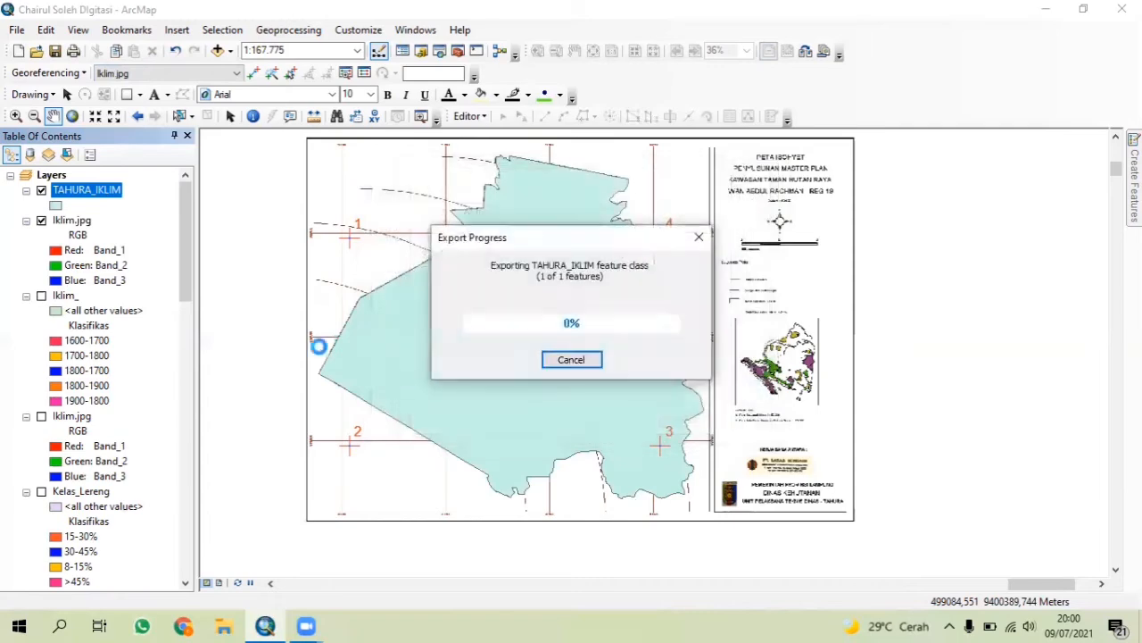
pyautogui.click(652, 373)
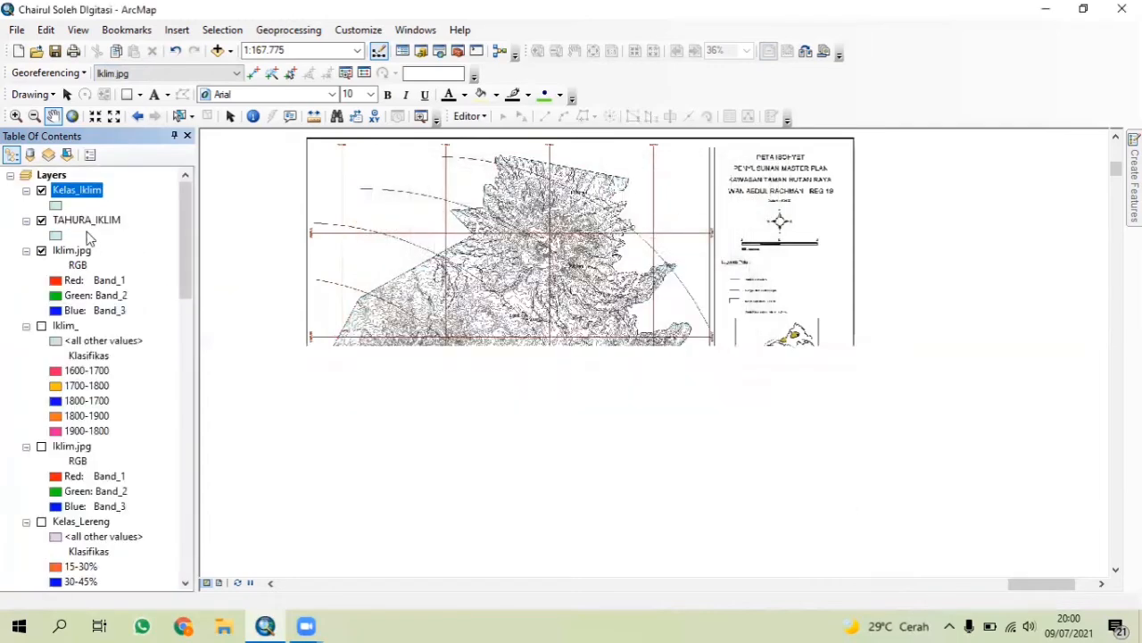
pyautogui.rightClick(83, 220)
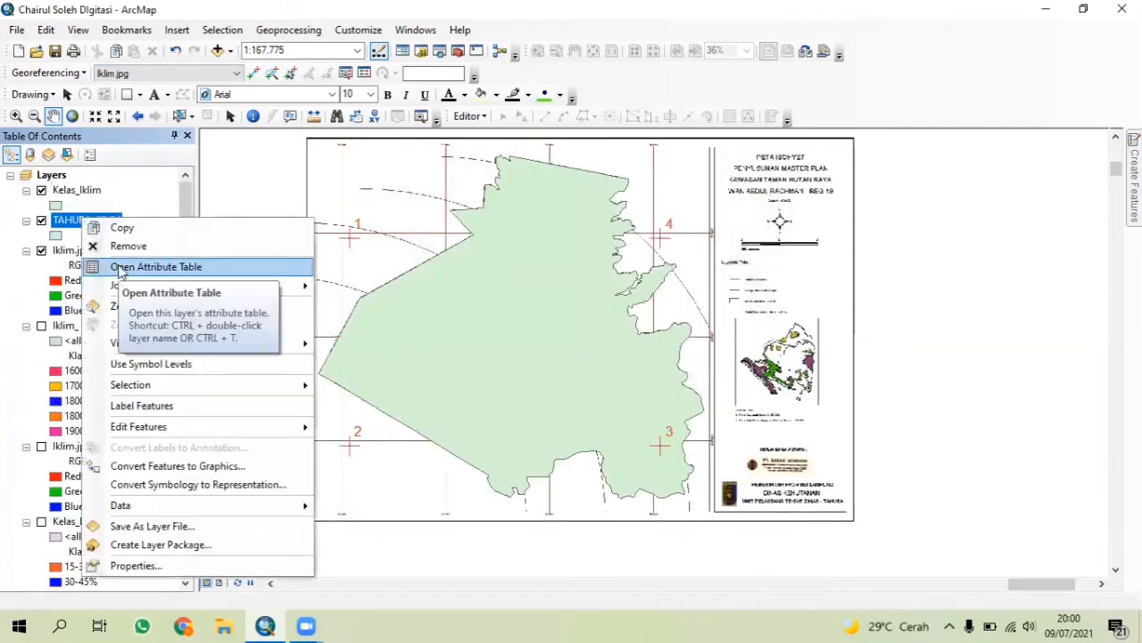
pyautogui.click(124, 246)
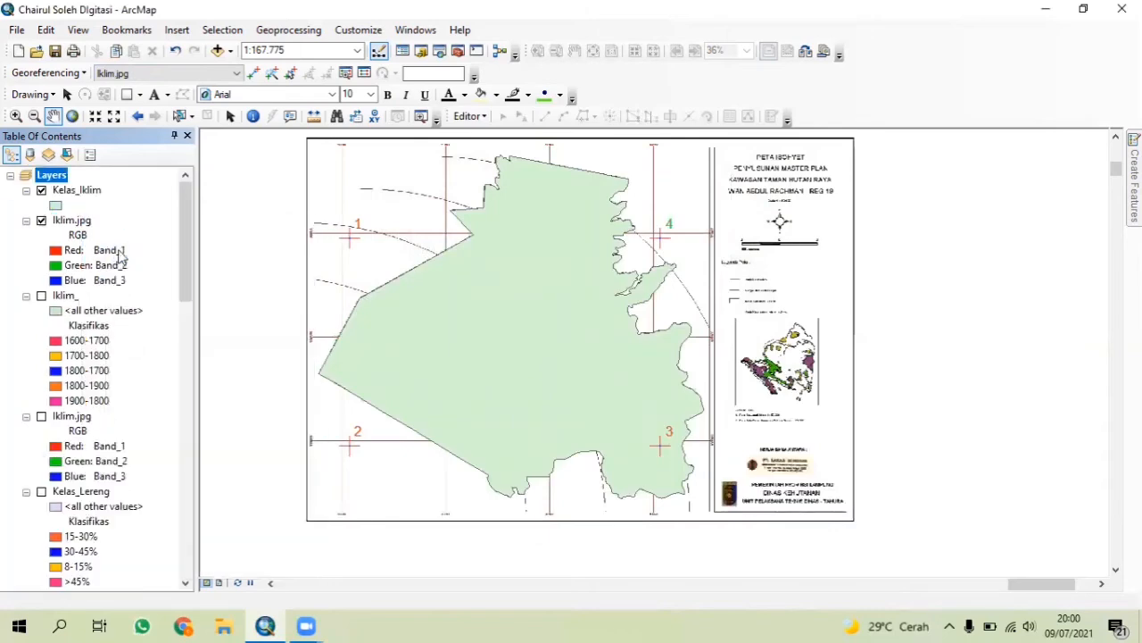
# Give the Kelas_Iklim layer the Hollow symbol with a red outline of width 1
pyautogui.click(73, 198)
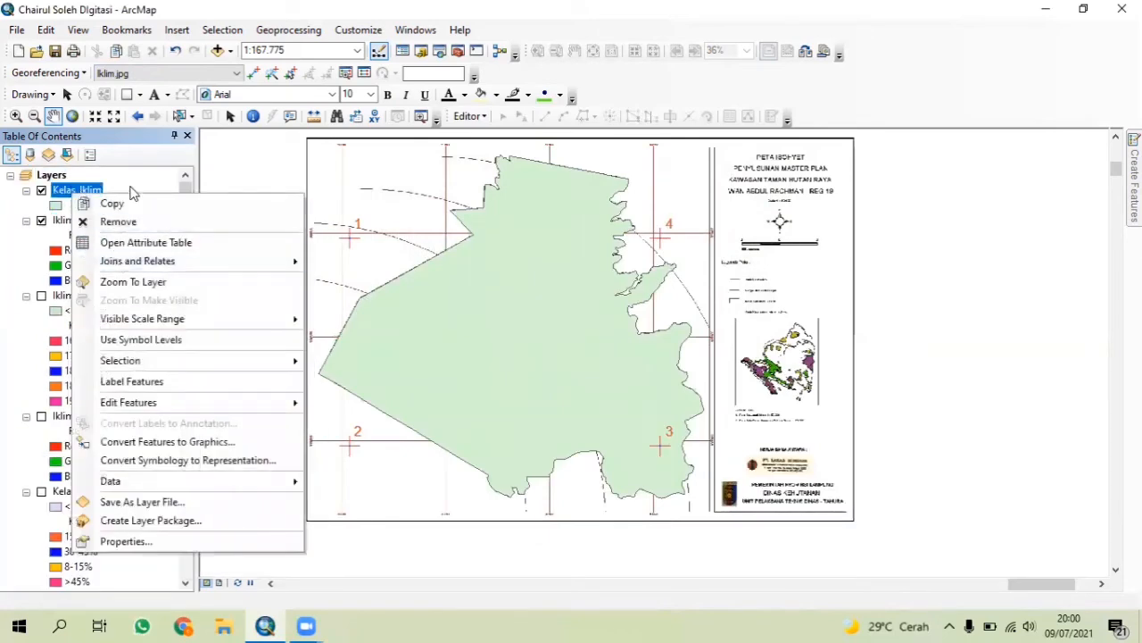
pyautogui.click(55, 205)
pyautogui.click(55, 205)
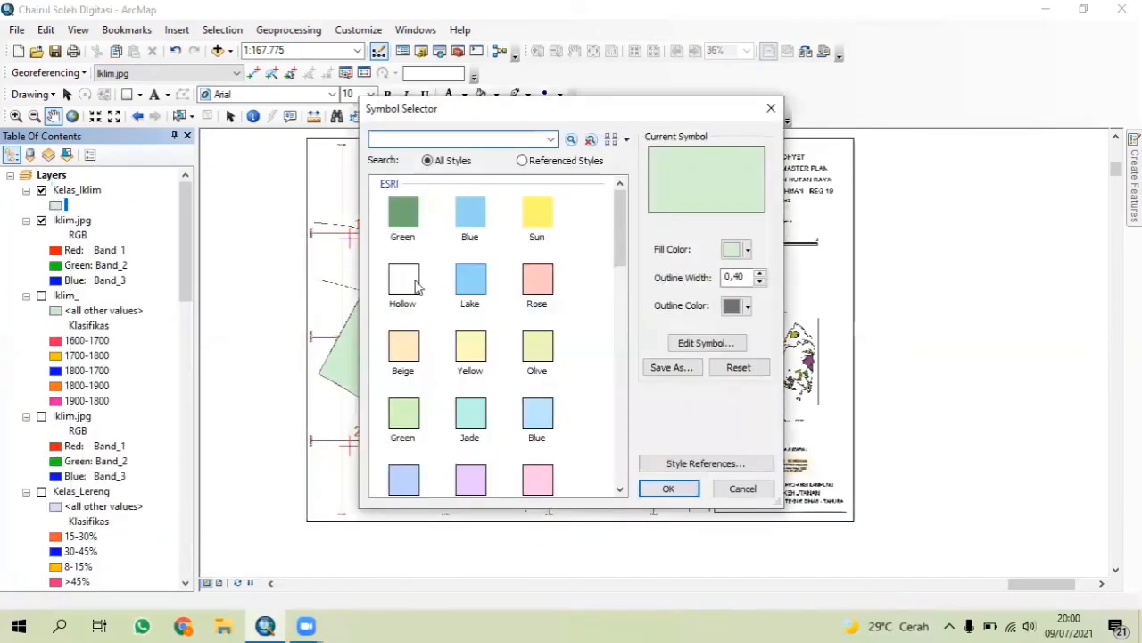
pyautogui.click(415, 286)
pyautogui.click(747, 305)
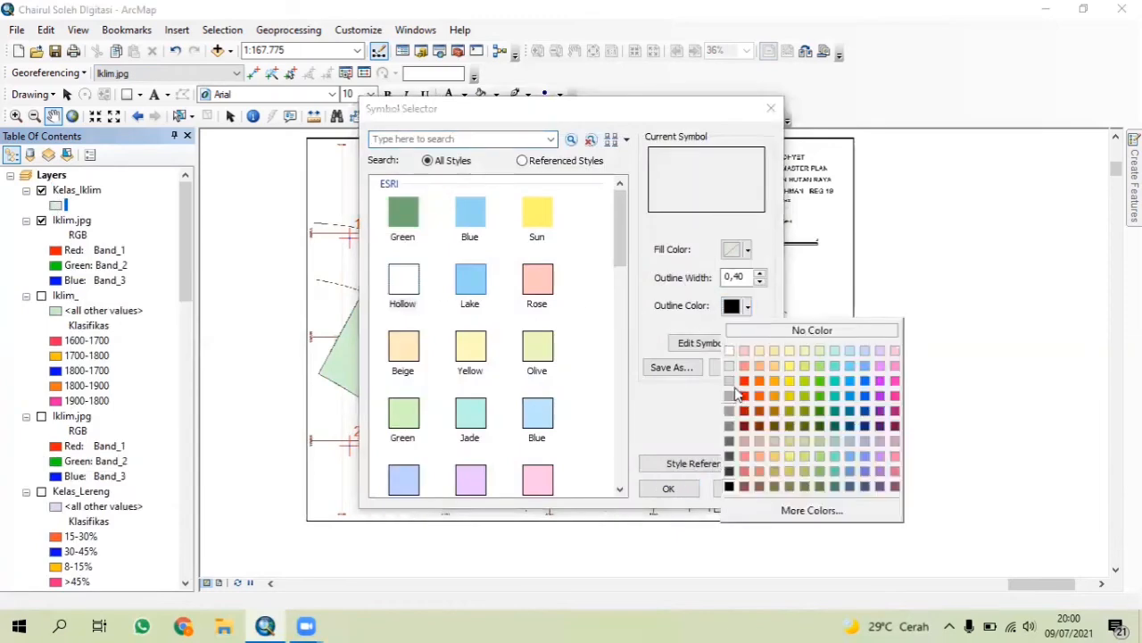
pyautogui.click(744, 382)
pyautogui.click(760, 273)
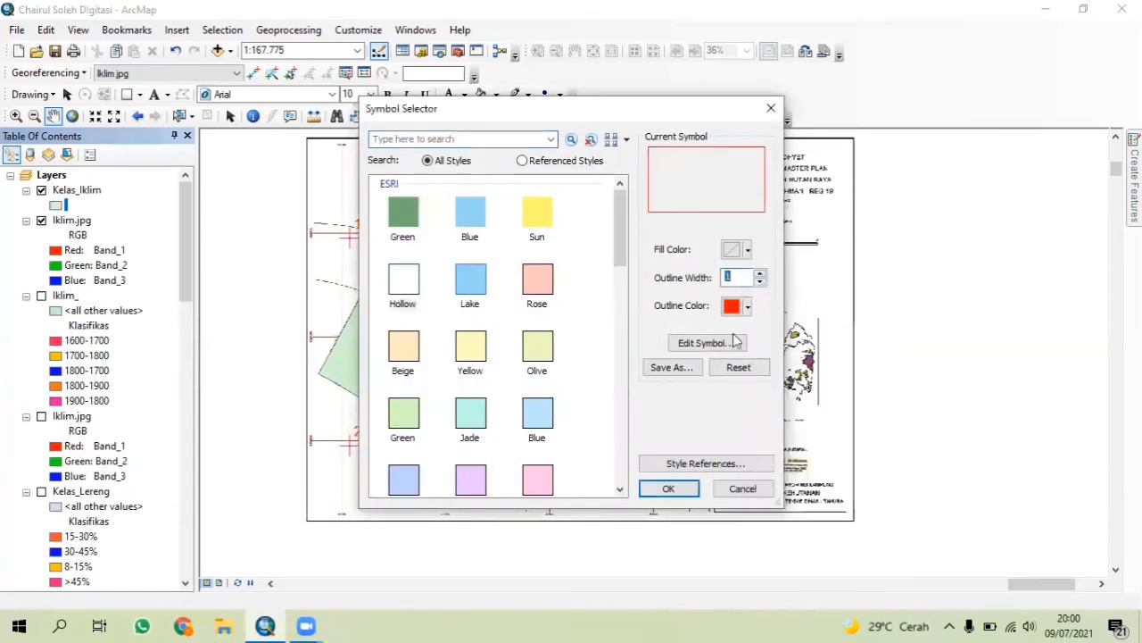
pyautogui.click(661, 490)
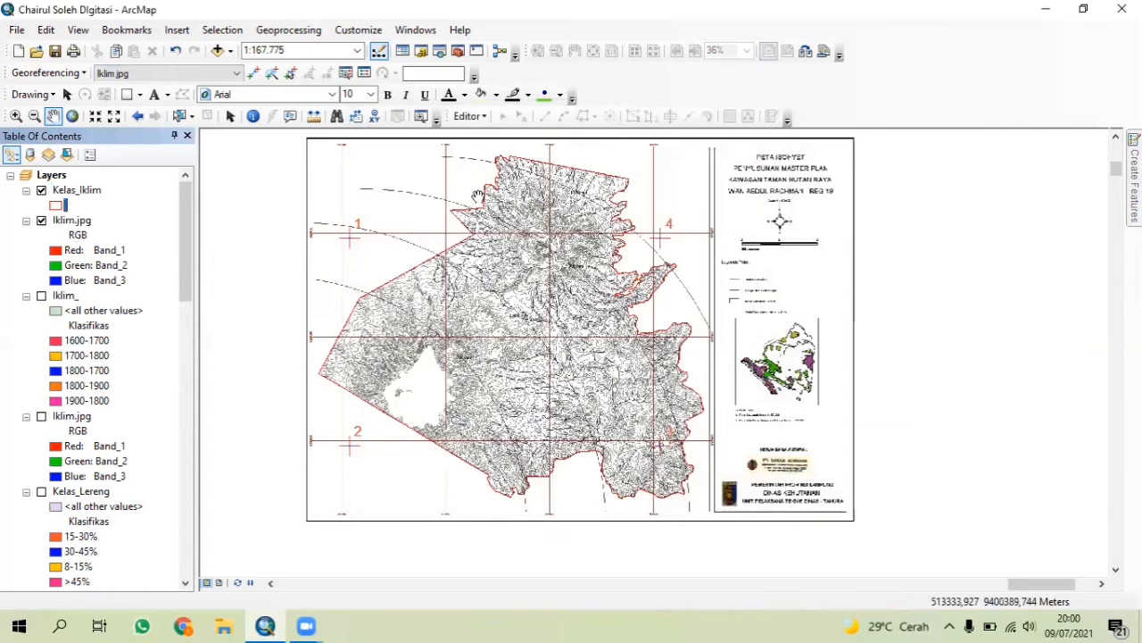
# Start an editing session on Kelas_Iklim and select its polygon on the map for cutting
pyautogui.click(466, 116)
pyautogui.click(507, 134)
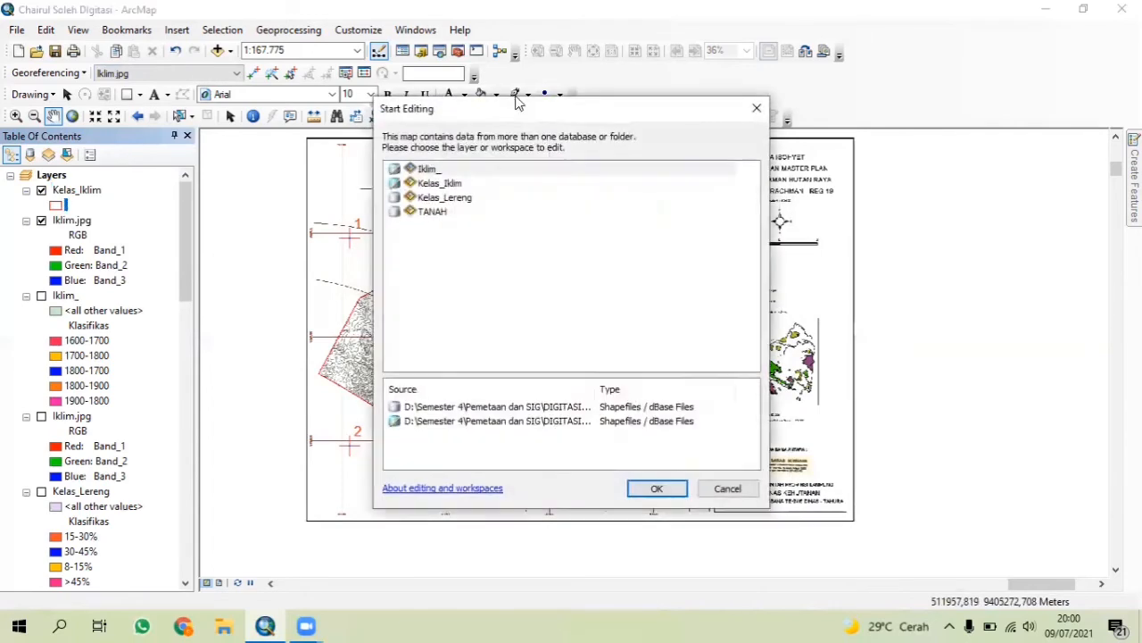
pyautogui.click(457, 185)
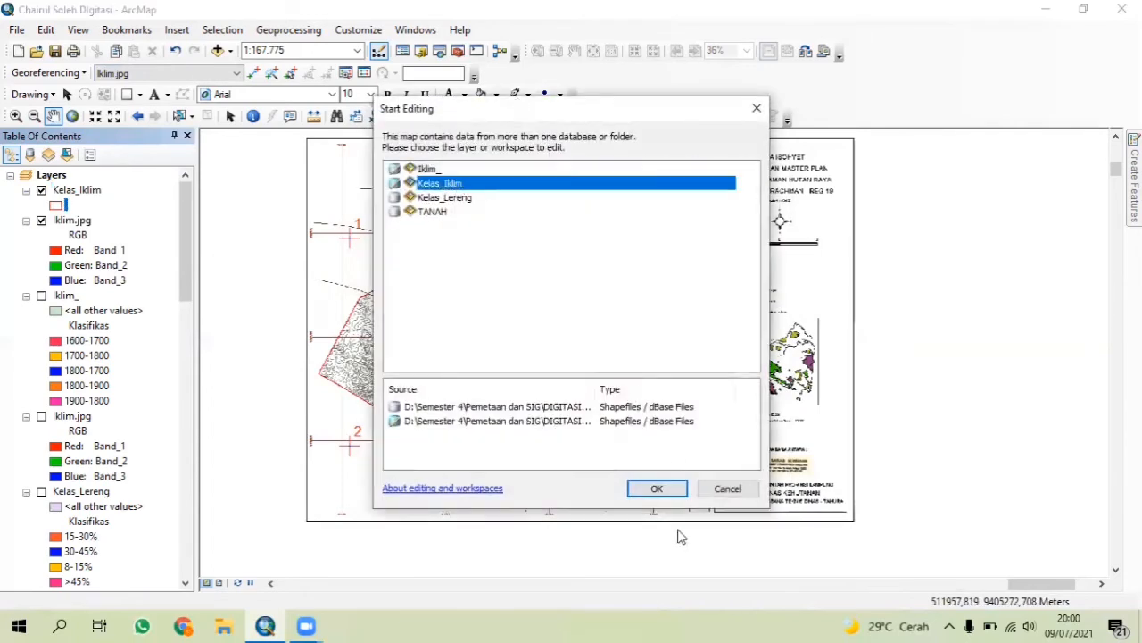
pyautogui.click(669, 496)
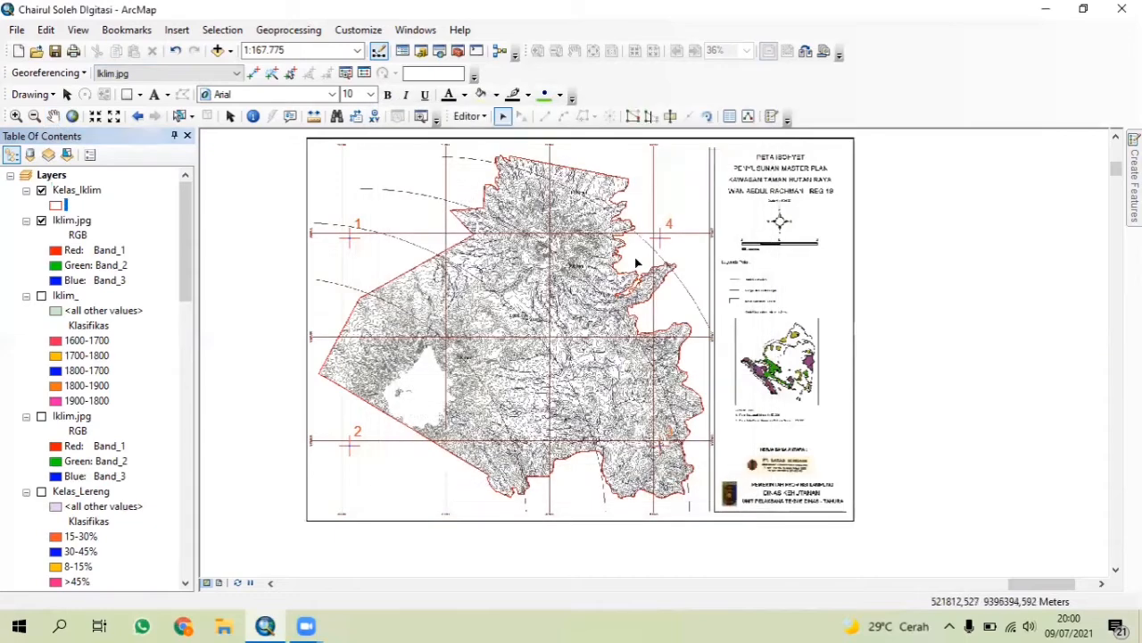
pyautogui.click(670, 118)
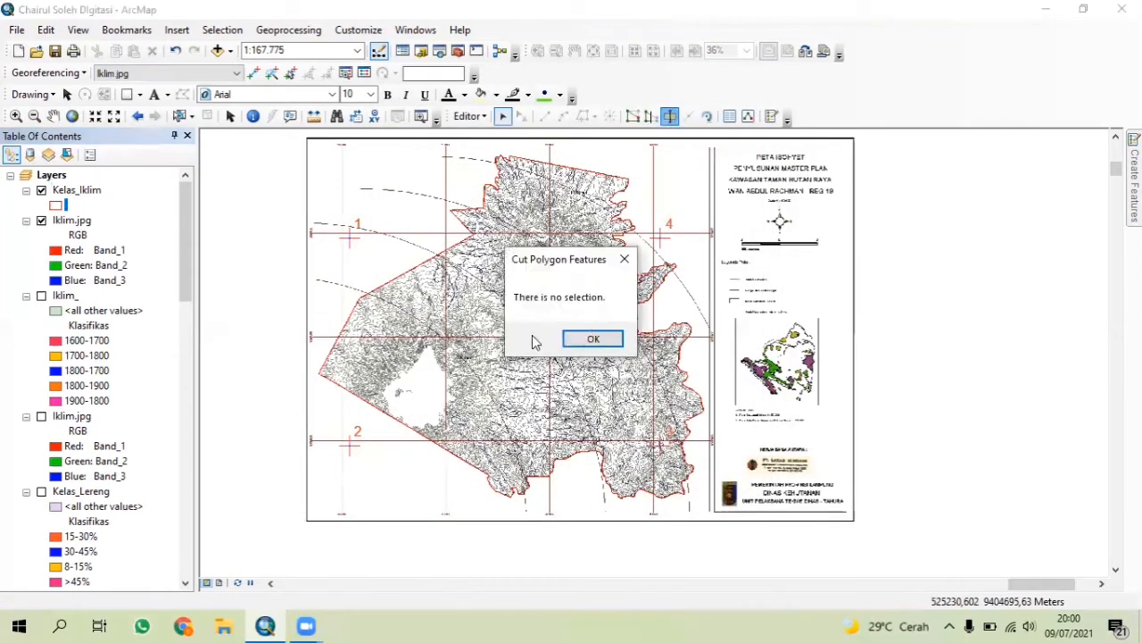
pyautogui.click(592, 338)
pyautogui.click(545, 338)
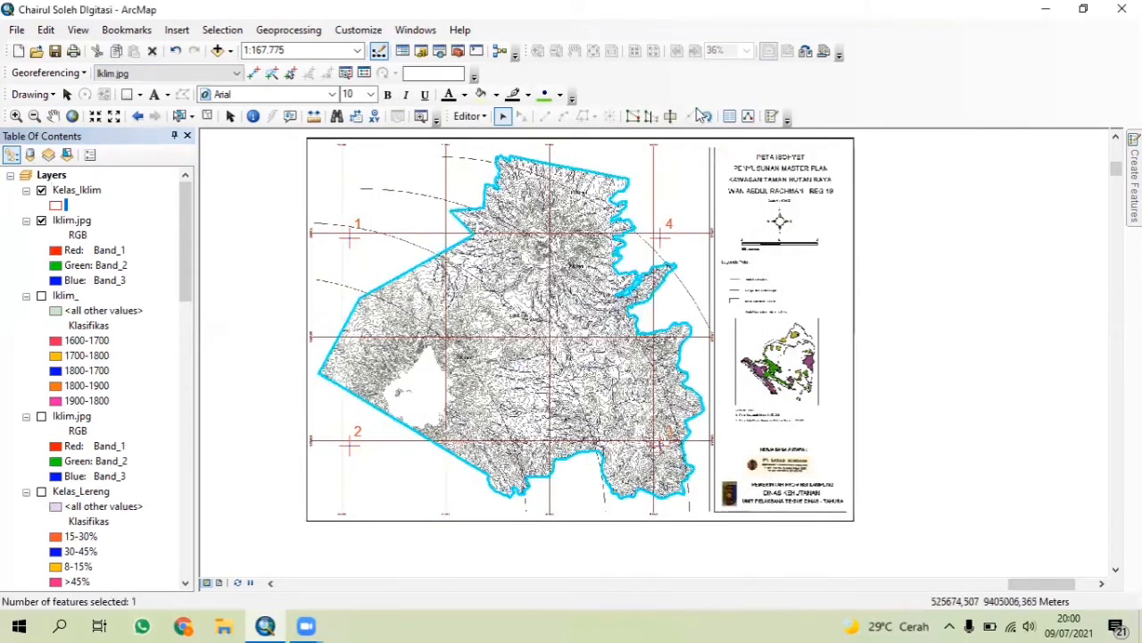
# Cut the selected Kelas_Iklim polygon with an arc segment along the southwesternmost dashed isohyet line of Iklim.jpg
pyautogui.click(671, 116)
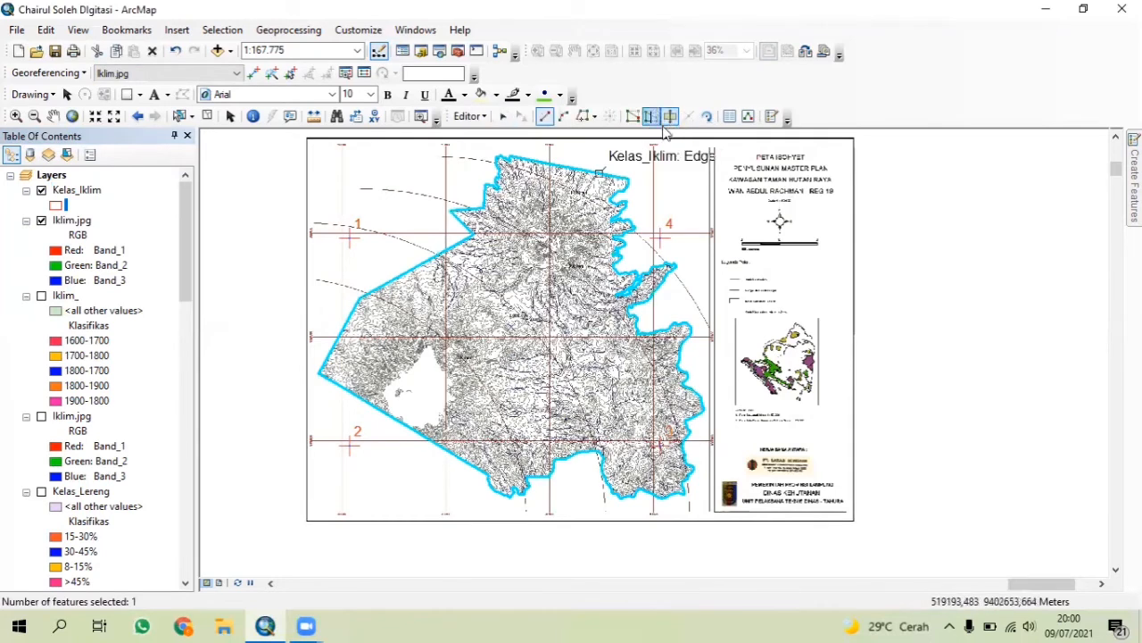
pyautogui.click(569, 119)
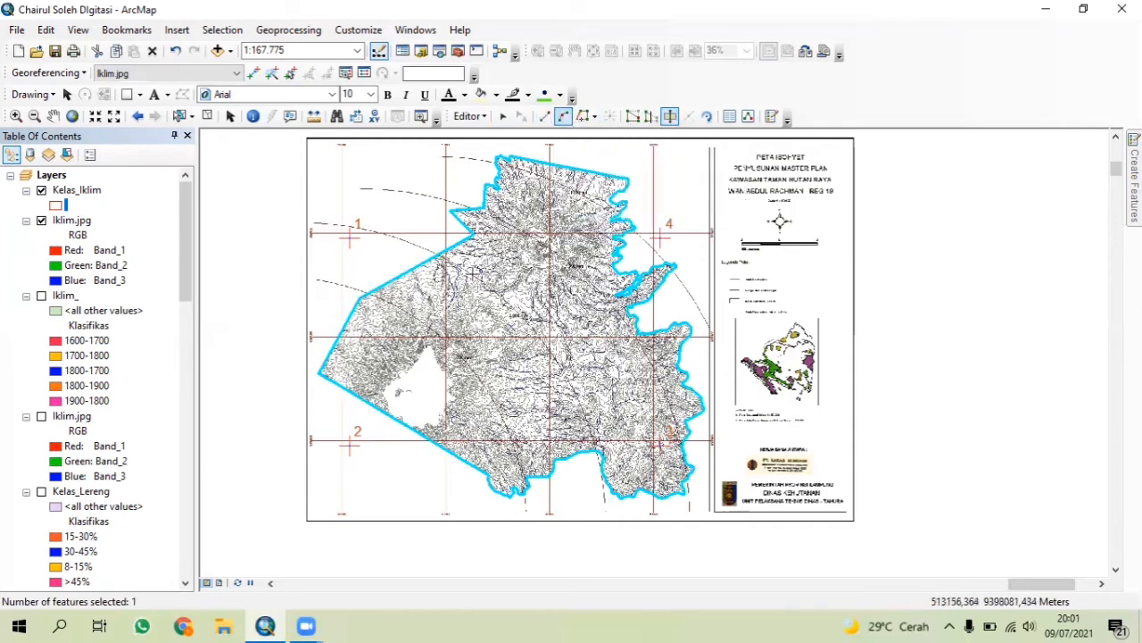
pyautogui.scroll(-2, 370, 305)
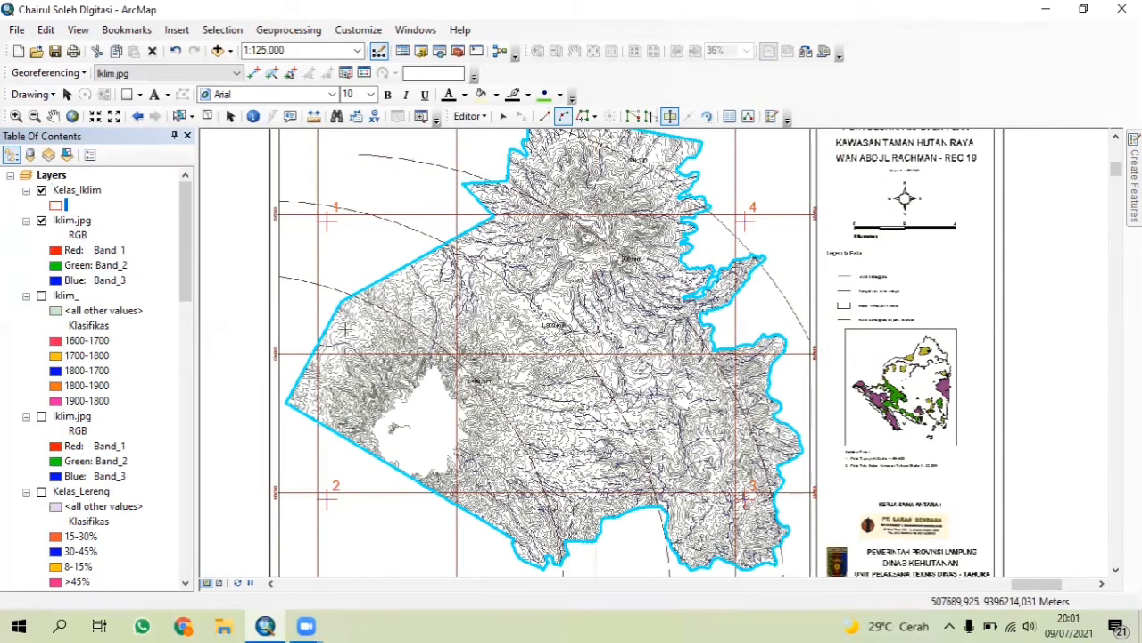
pyautogui.scroll(-2, 373, 262)
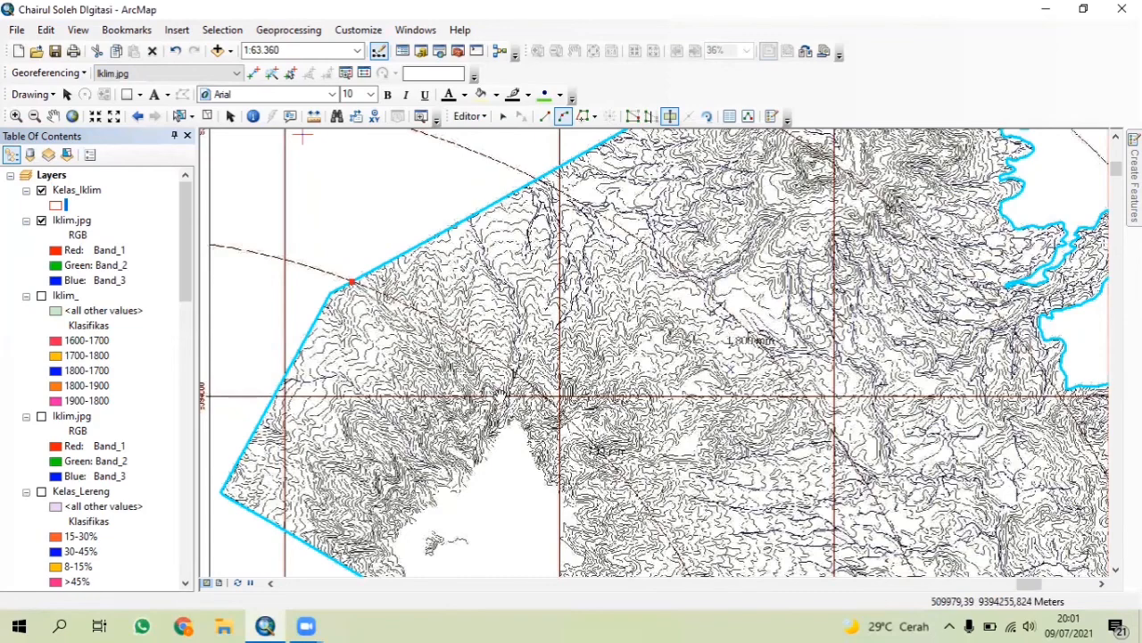
pyautogui.moveTo(545, 390); pyautogui.dragTo(381, 51)
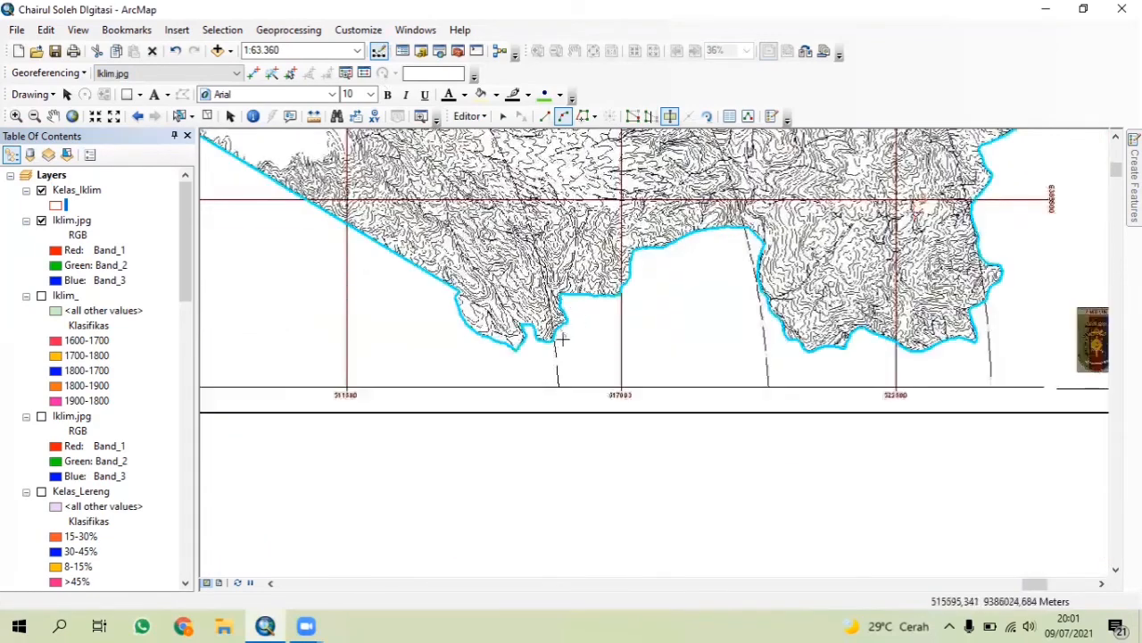
pyautogui.click(552, 339)
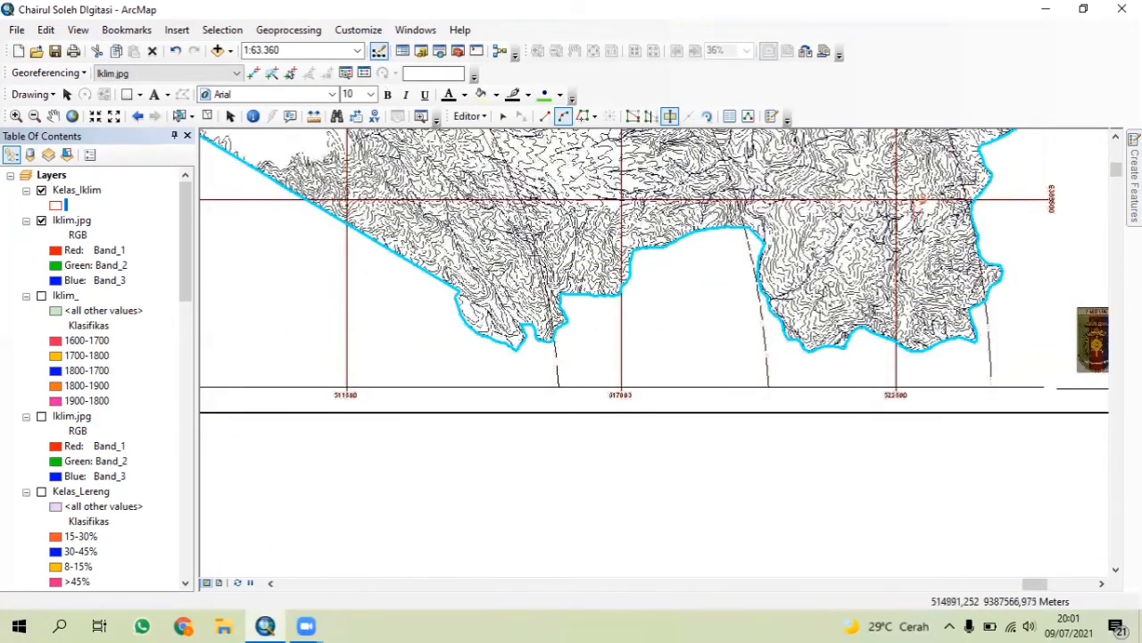
pyautogui.scroll(3, 550, 267)
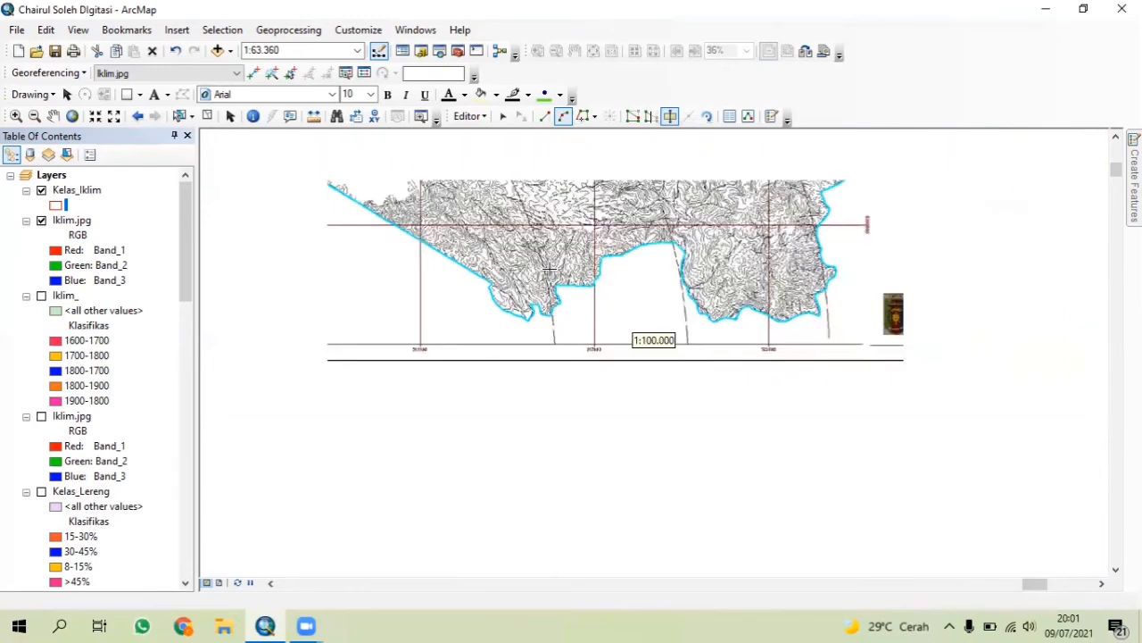
# Cut the remaining Kelas_Iklim area with arcs along the second and third dashed isohyet lines from the southwest
pyautogui.scroll(-3, 550, 268)
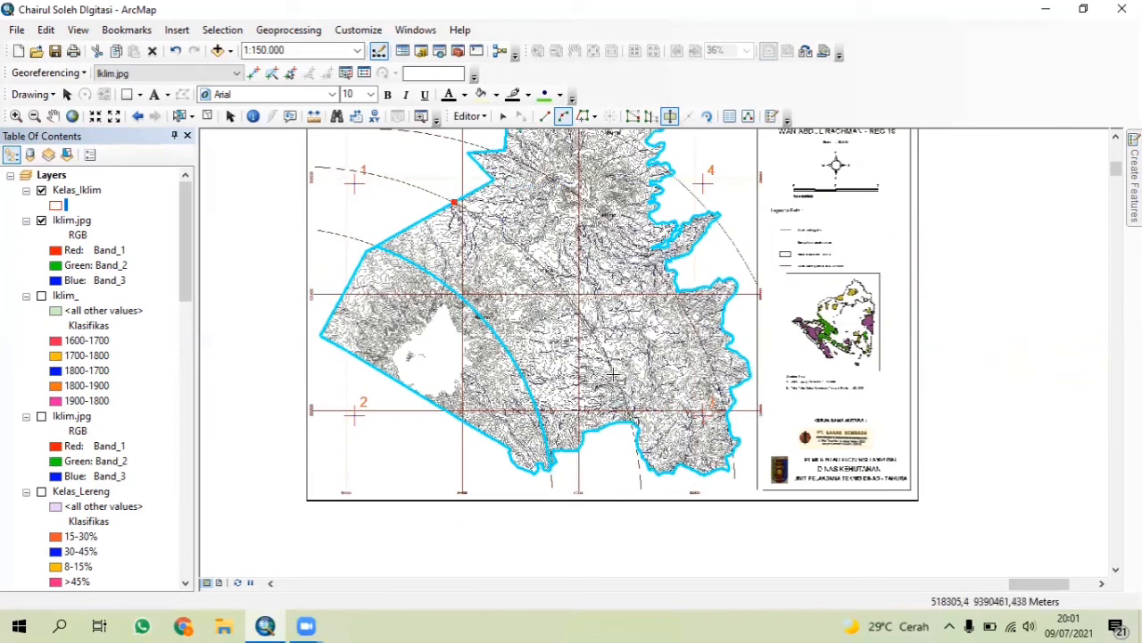
pyautogui.doubleClick(563, 295)
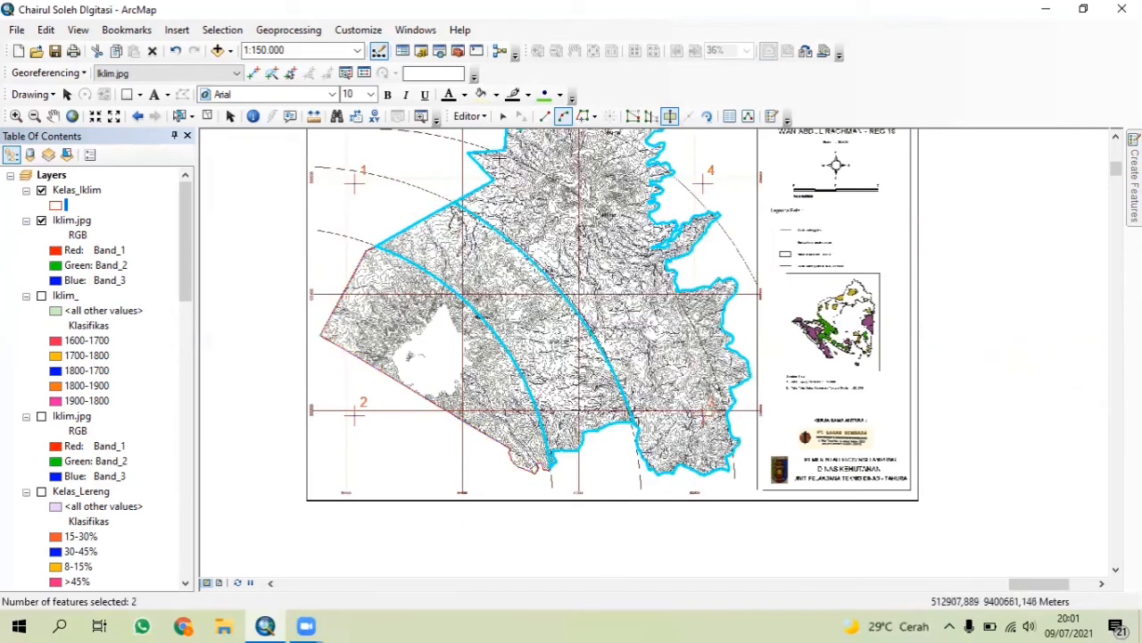
pyautogui.click(495, 152)
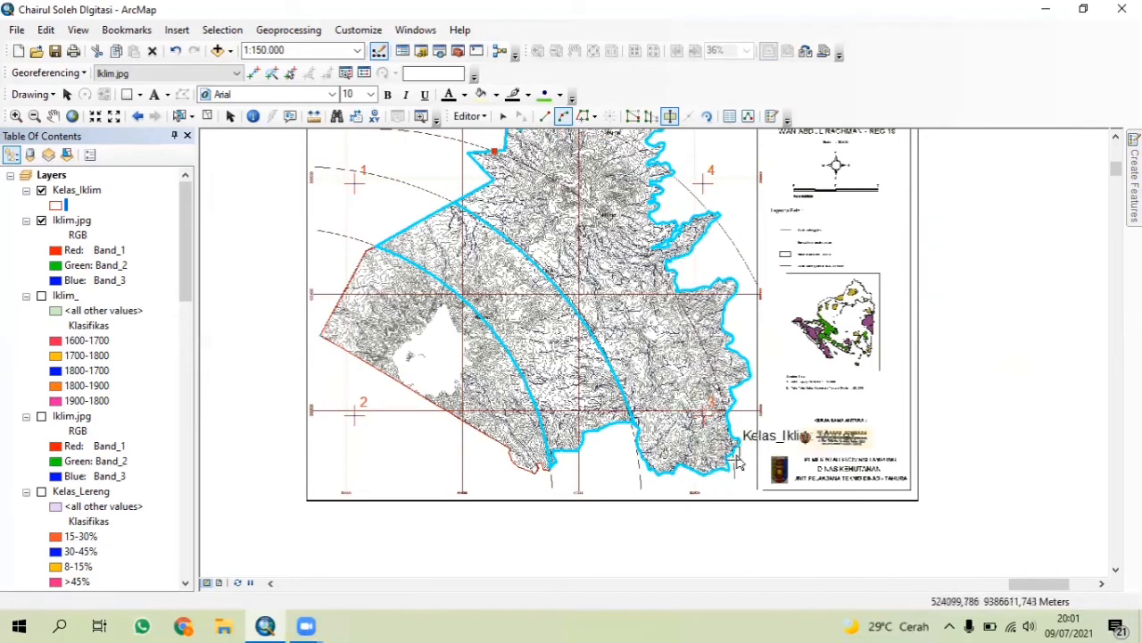
pyautogui.doubleClick(693, 326)
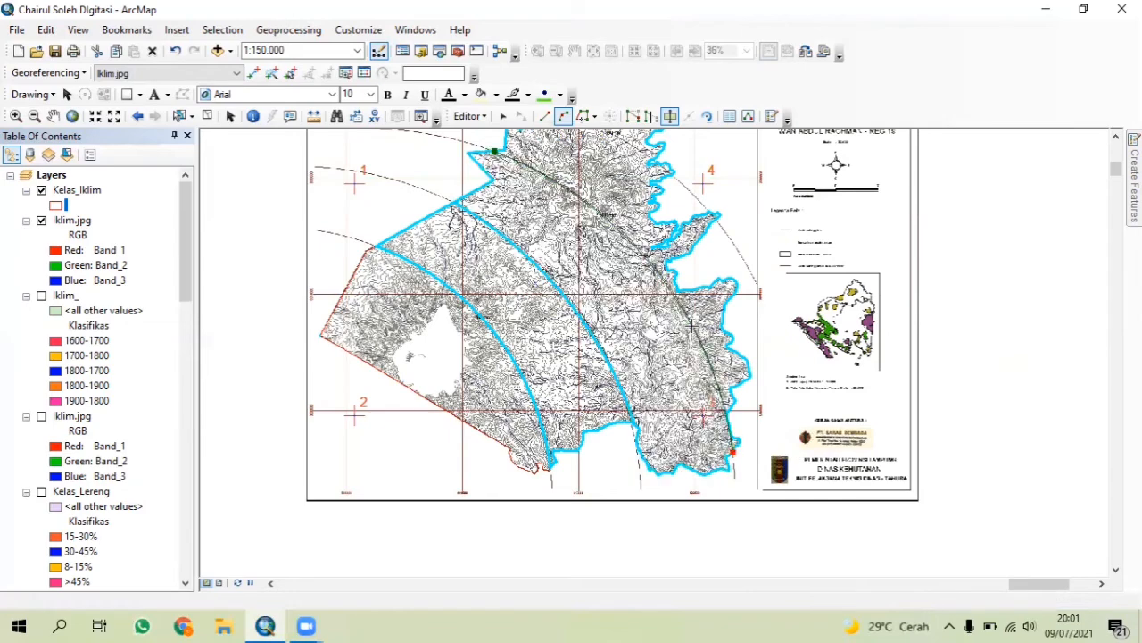
# Cut the northeastern part of Kelas_Iklim with an arc along the outermost dashed isohyet line
pyautogui.moveTo(556, 143); pyautogui.dragTo(460, 270)
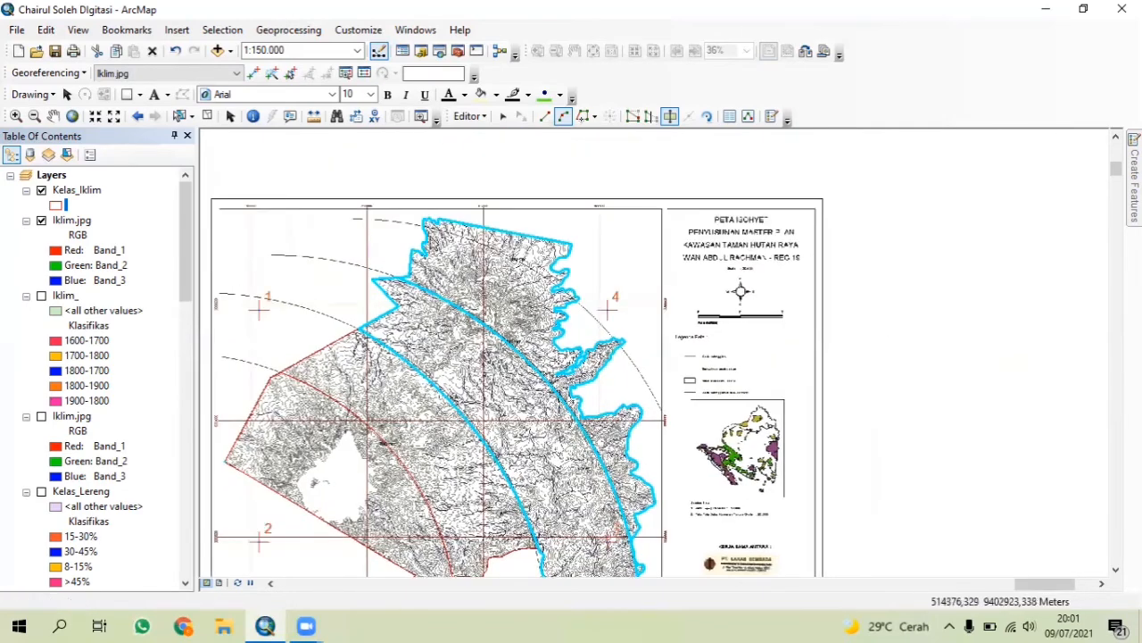
pyautogui.click(424, 226)
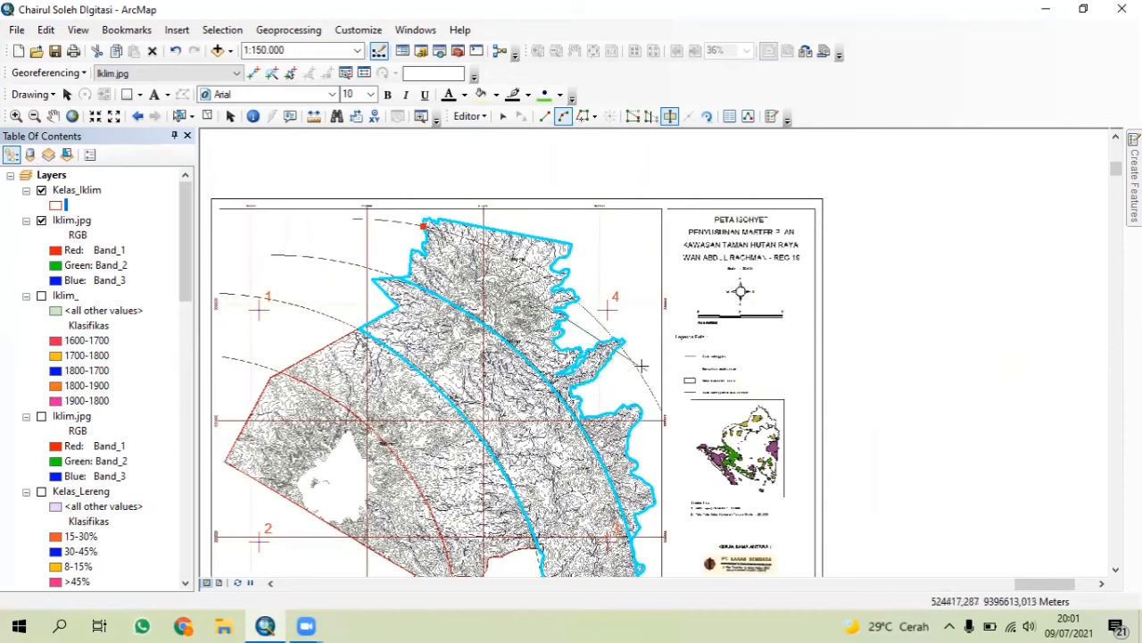
pyautogui.doubleClick(594, 318)
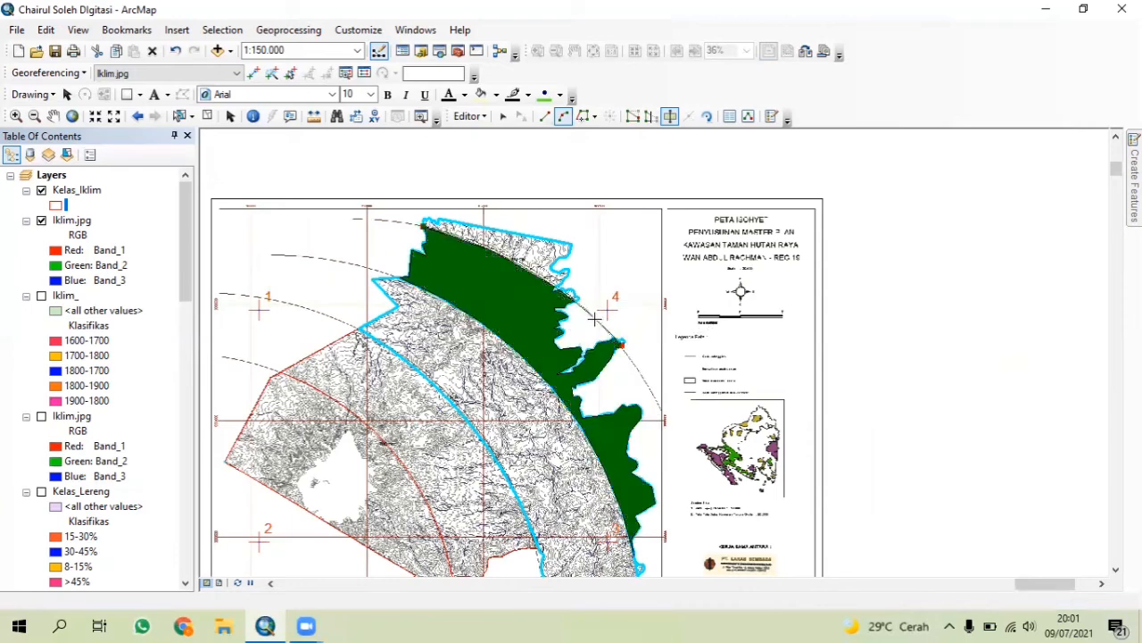
# End the editing session and save the edits to Kelas_Iklim
pyautogui.click(469, 116)
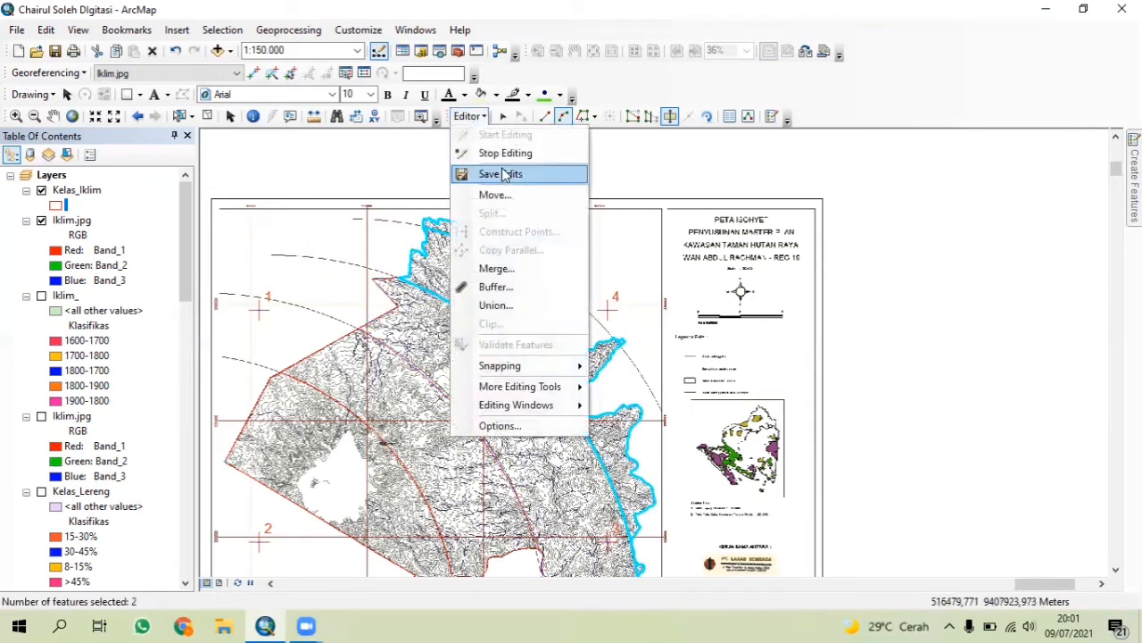
pyautogui.click(495, 153)
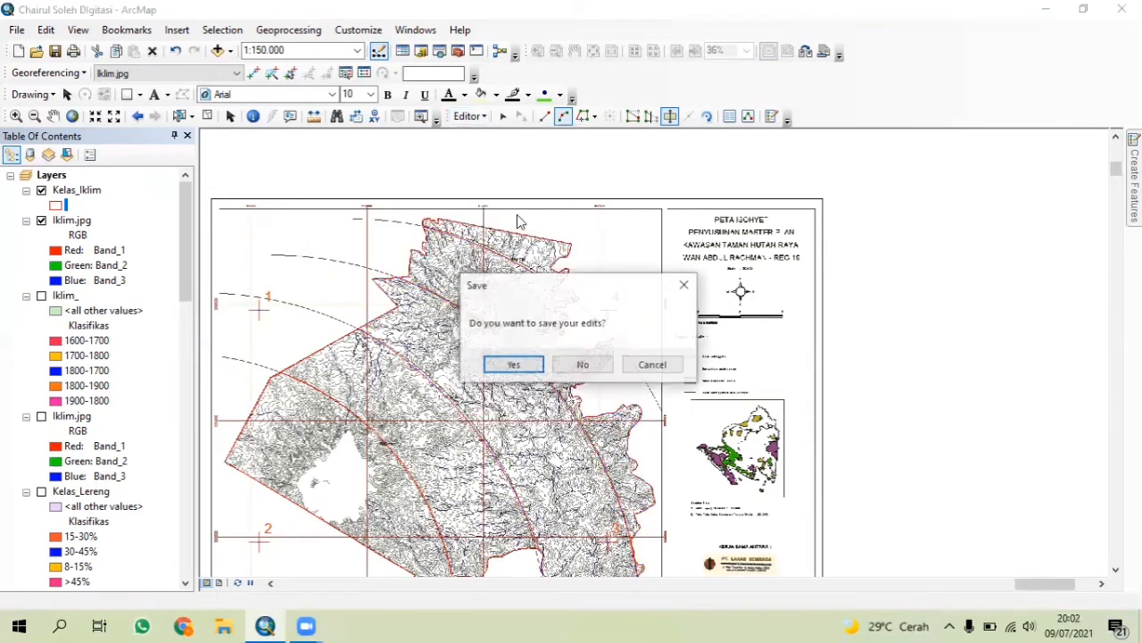
pyautogui.click(514, 364)
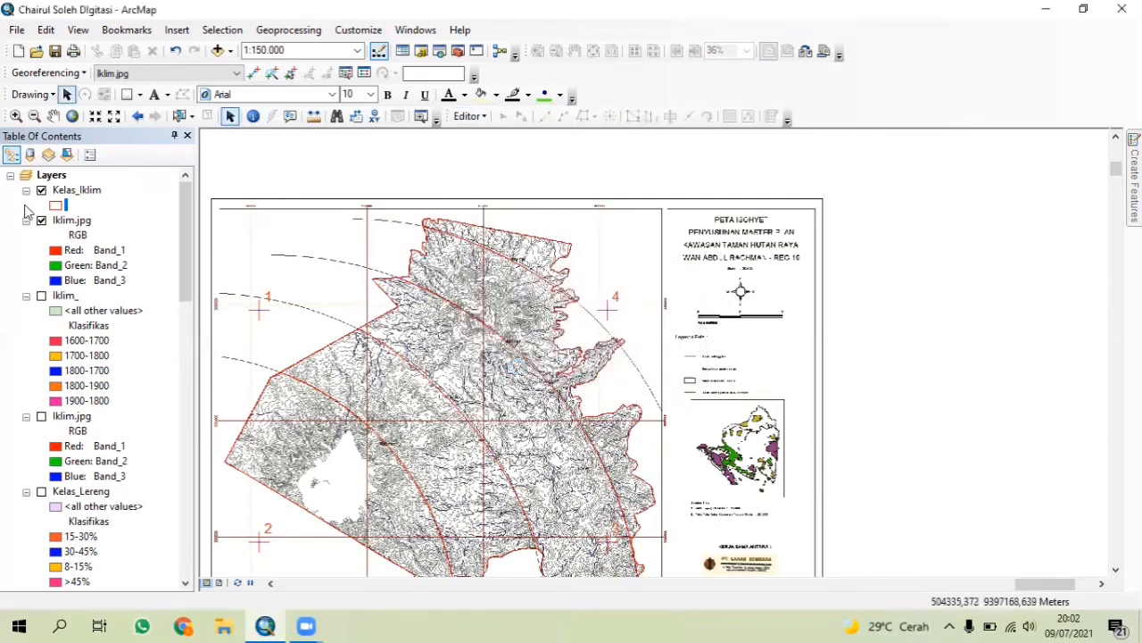
# Check the split Kelas_Iklim polygons with Iklim.jpg hidden and shown, and review the records in the layer's attribute table
pyautogui.click(41, 220)
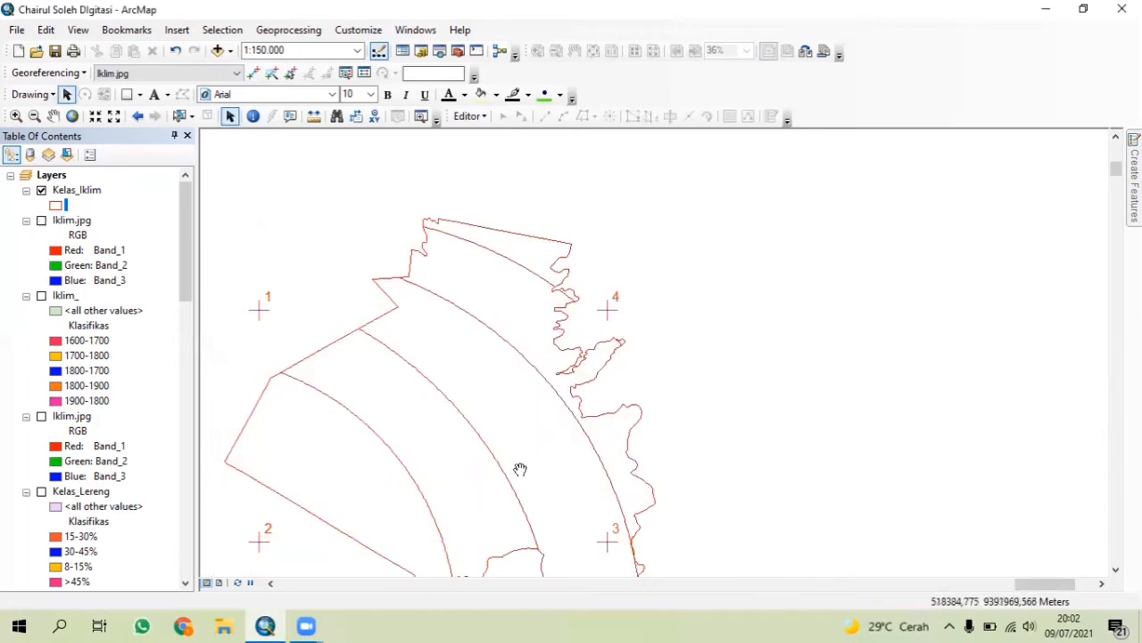
pyautogui.click(41, 220)
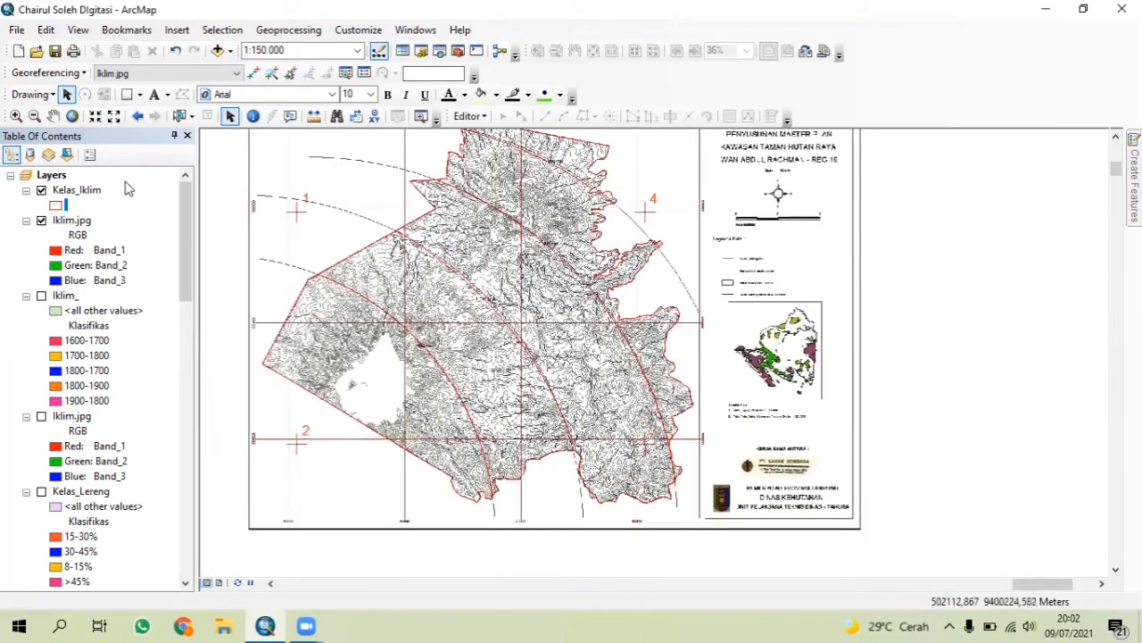
pyautogui.rightClick(76, 194)
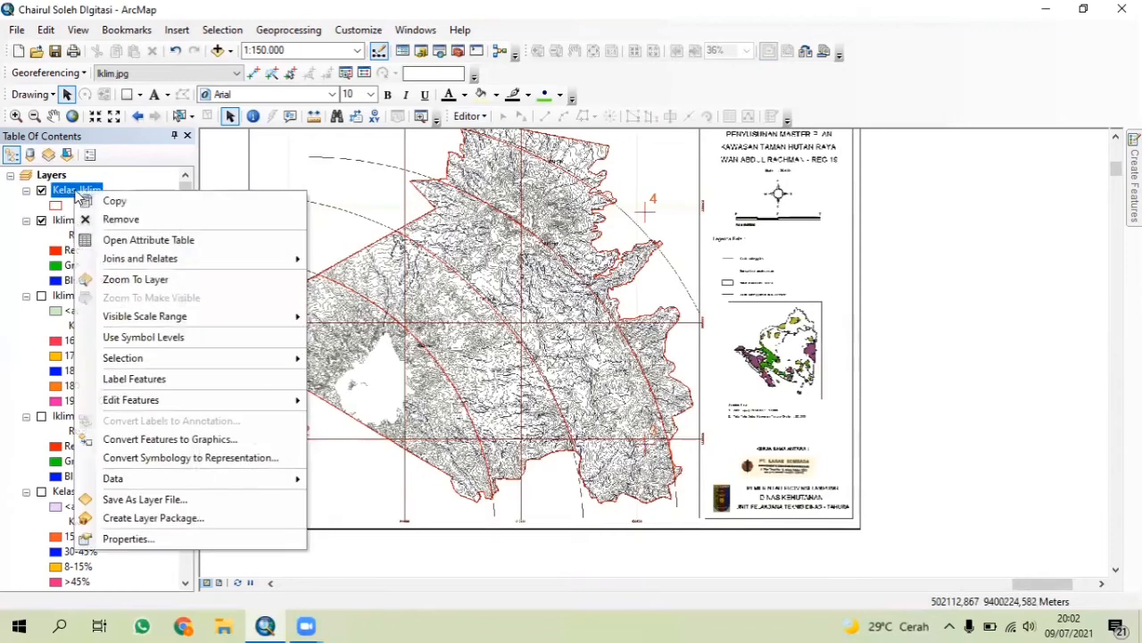
pyautogui.click(143, 239)
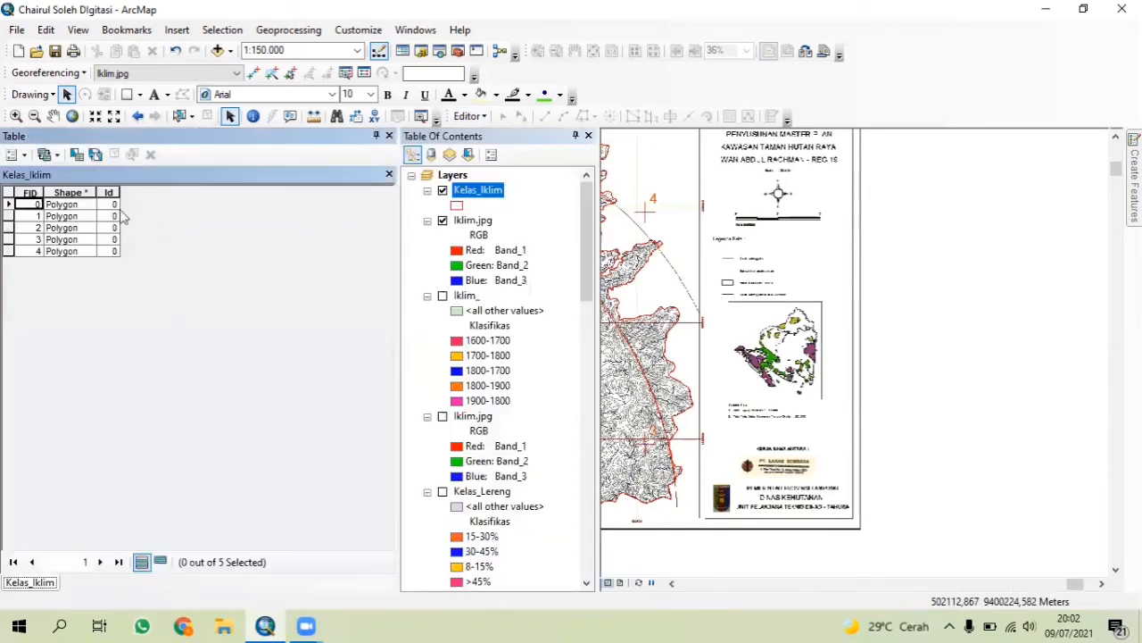
pyautogui.click(389, 175)
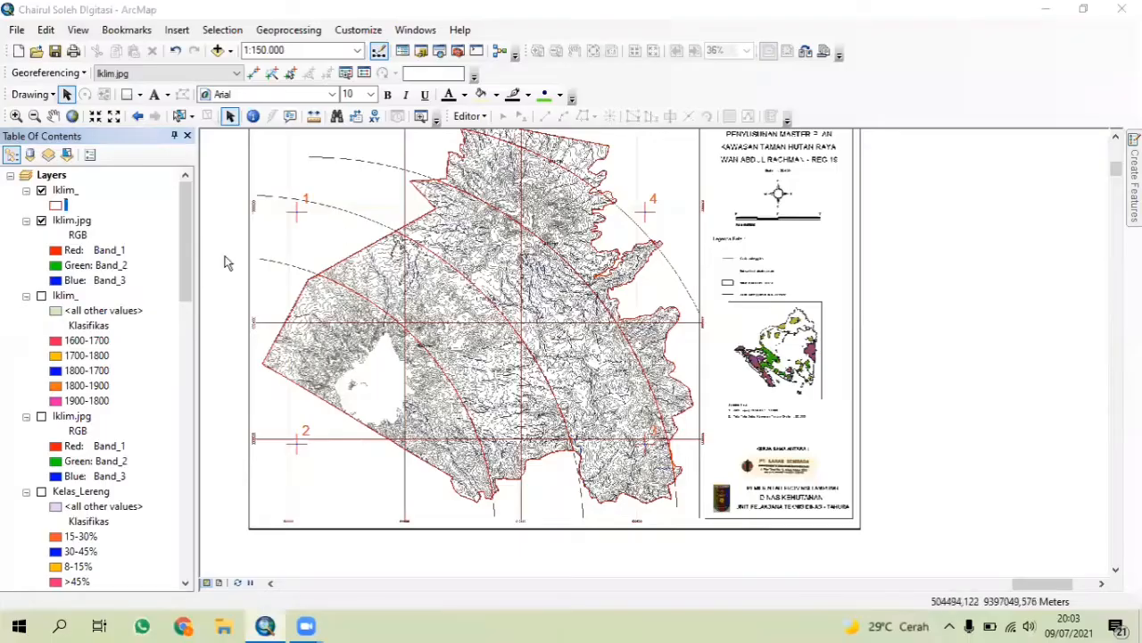
# Symbolize the Iklim_ layer by unique values of the Klasifikas field, adding all values, and apply the symbology
pyautogui.rightClick(67, 191)
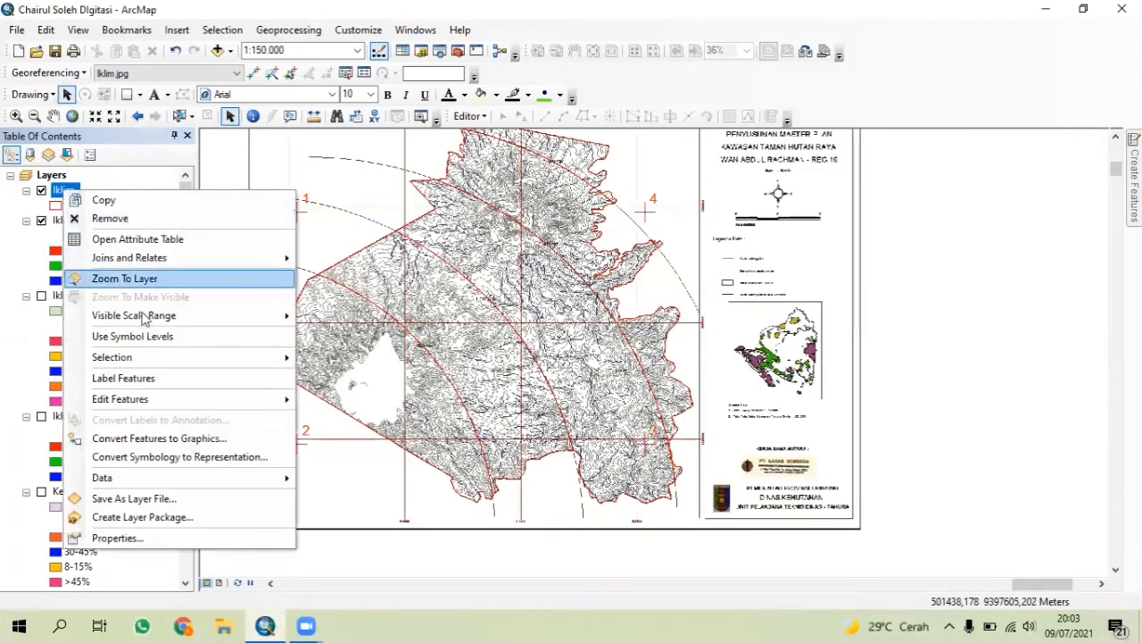
pyautogui.click(156, 539)
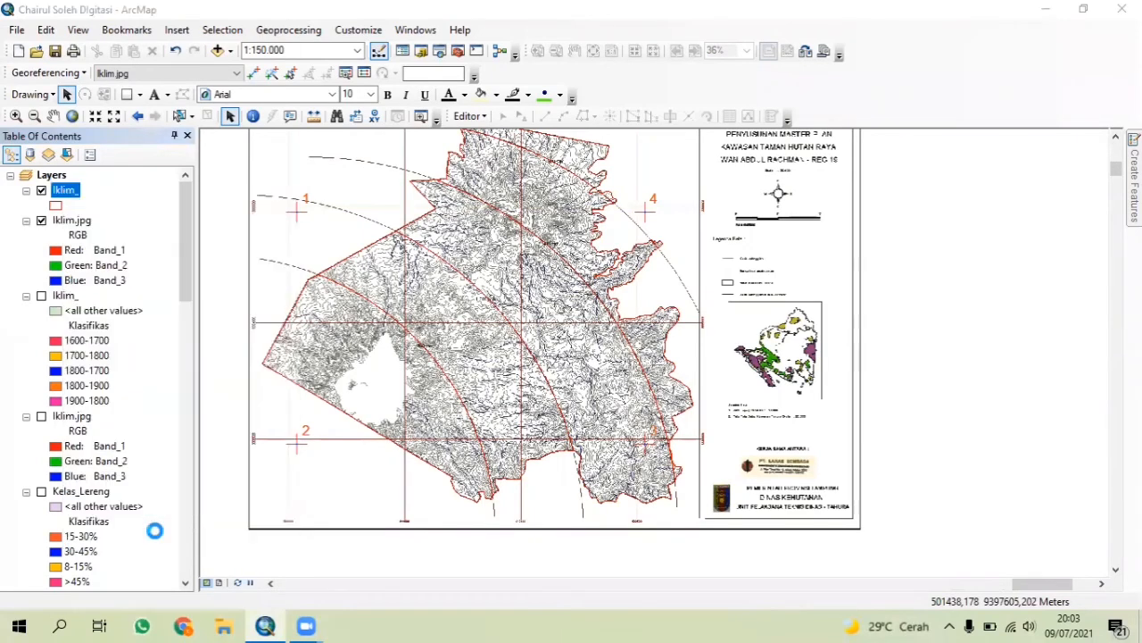
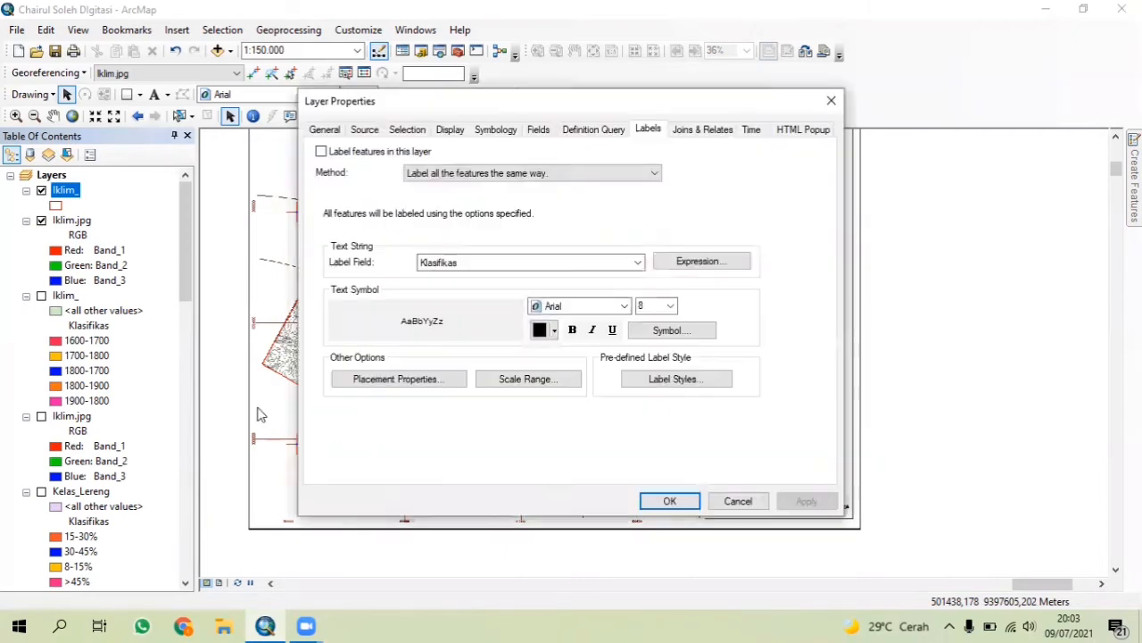
pyautogui.click(501, 130)
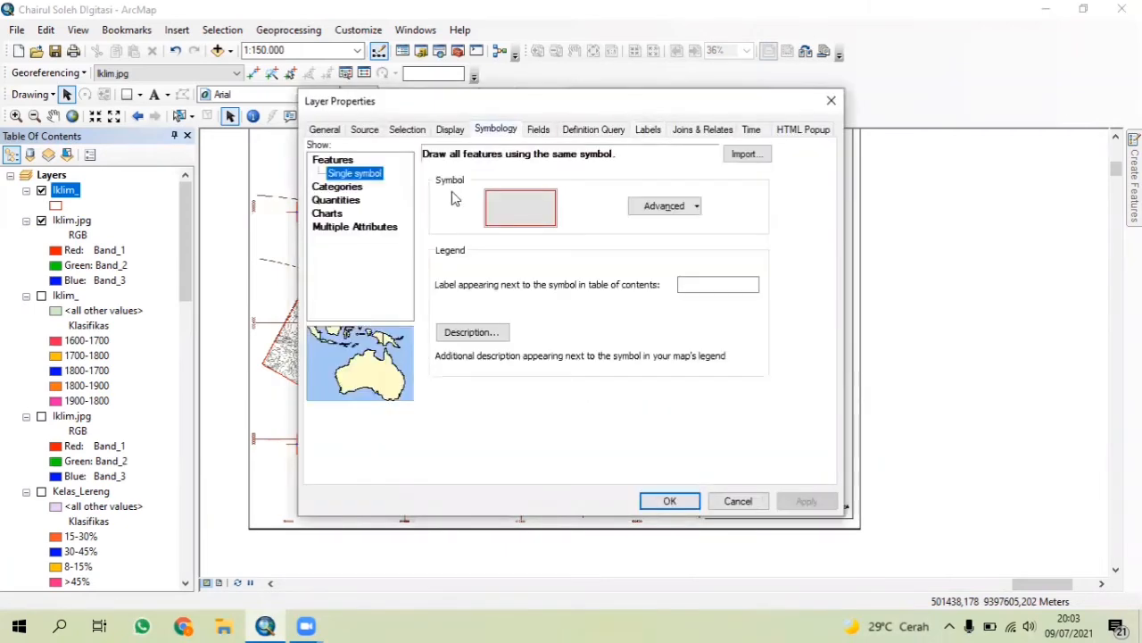
pyautogui.click(348, 187)
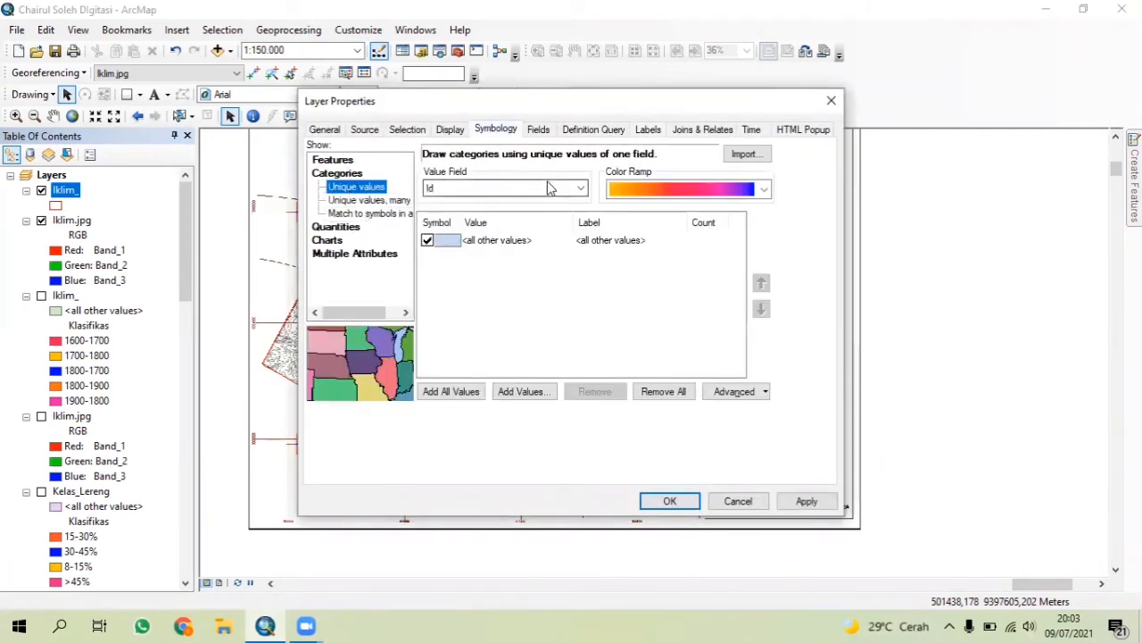
pyautogui.click(546, 188)
pyautogui.click(535, 211)
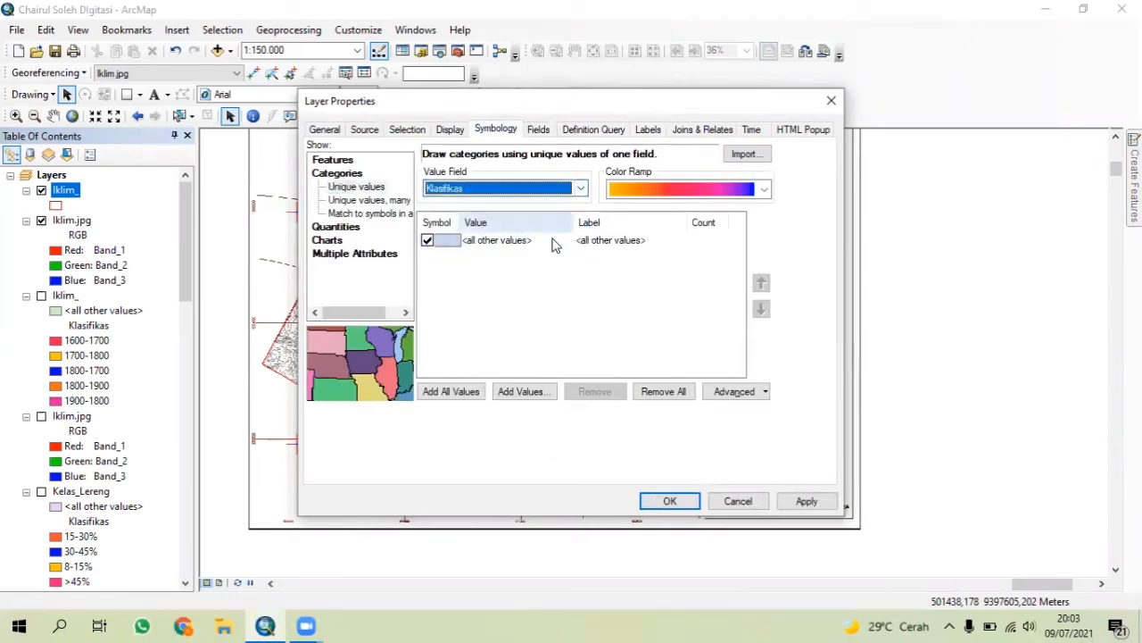
pyautogui.click(450, 391)
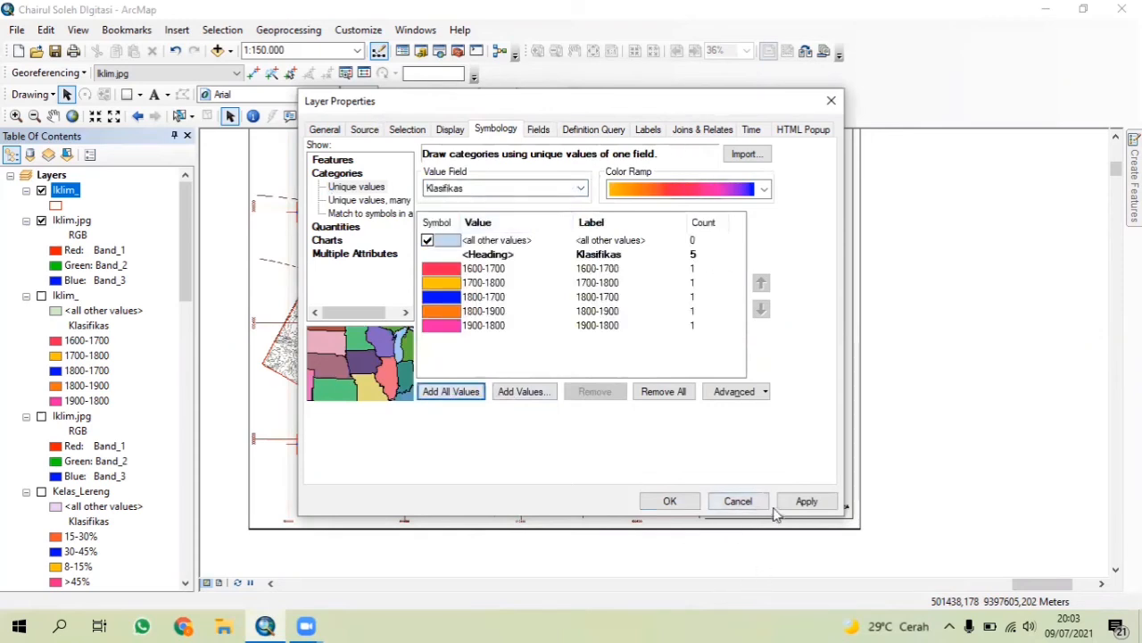
pyautogui.click(818, 503)
# Set the Iklim_ layer's label field to Klasifikas with a label font size of 11
pyautogui.click(638, 131)
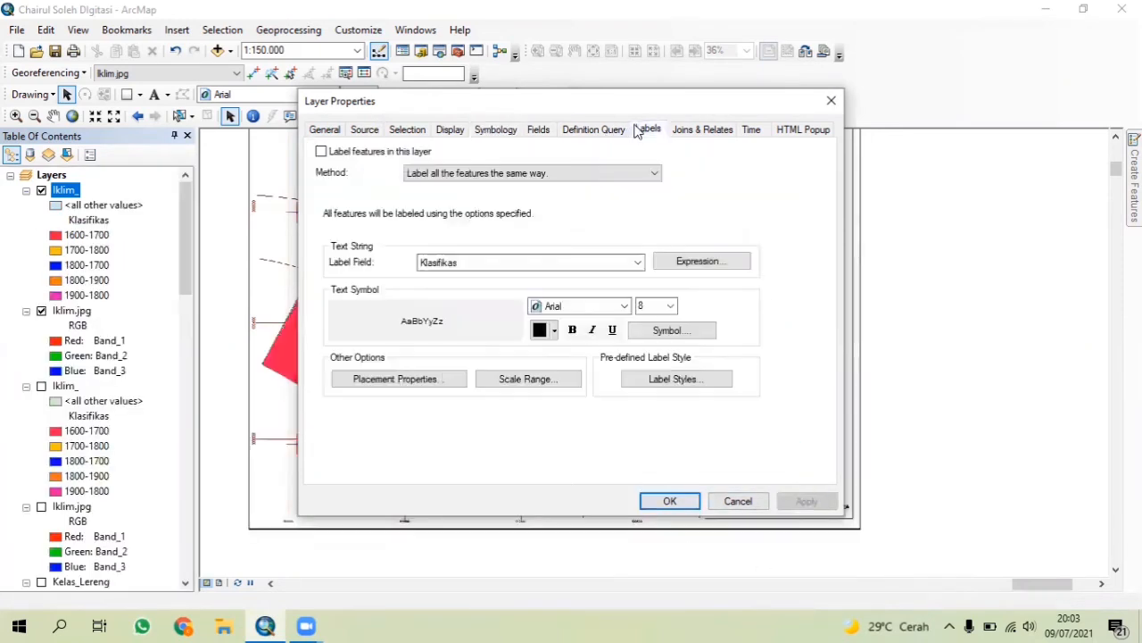
pyautogui.click(441, 263)
pyautogui.click(517, 311)
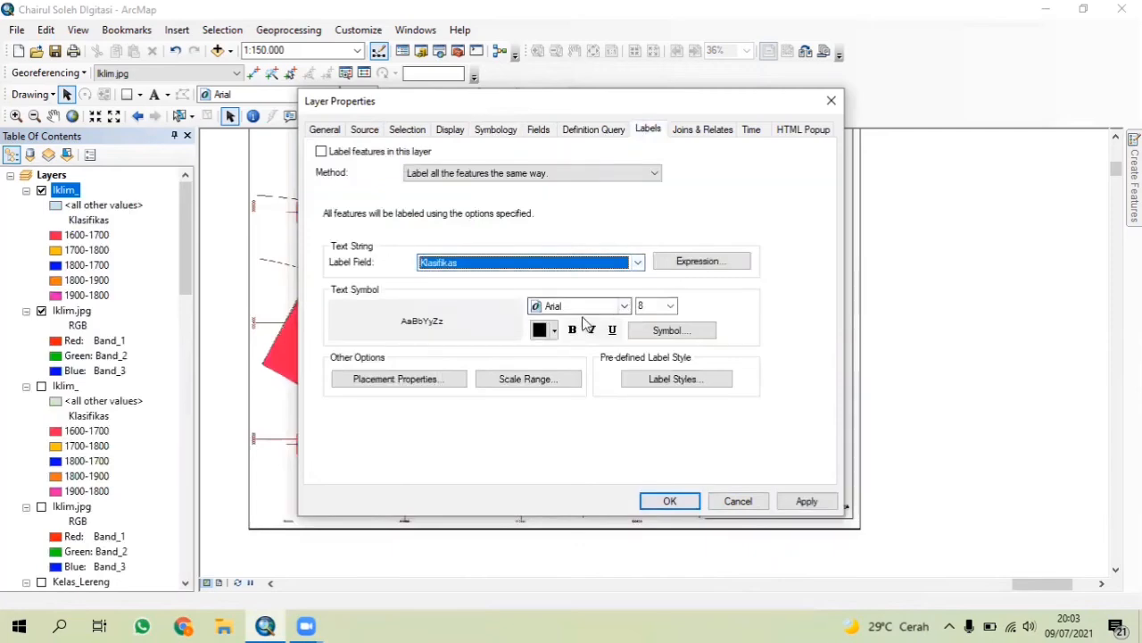
pyautogui.click(670, 306)
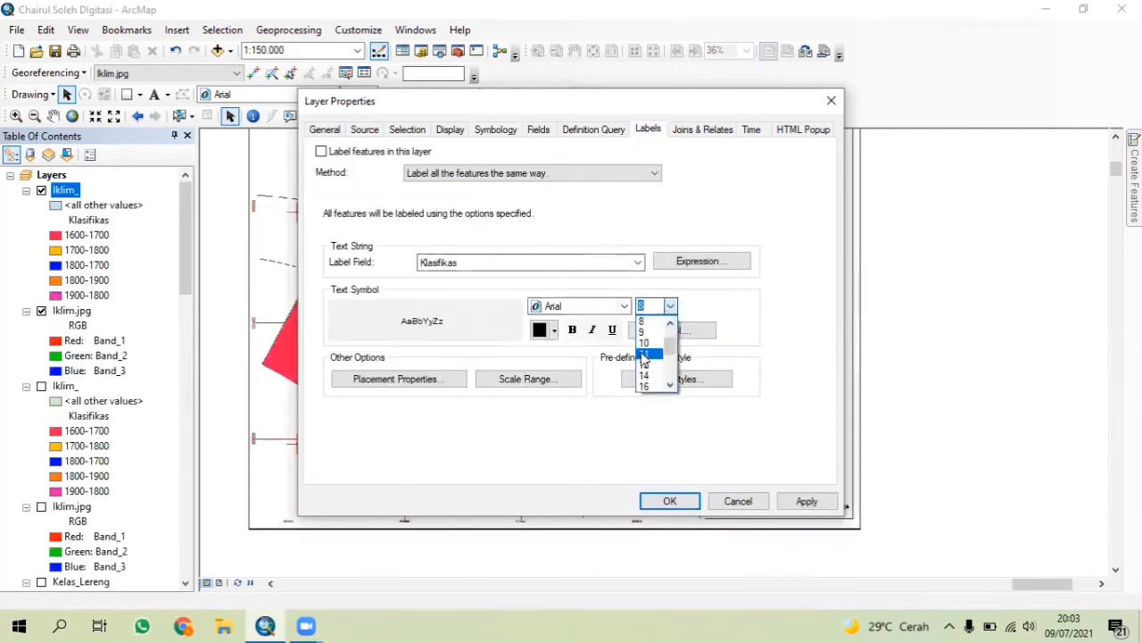
pyautogui.click(644, 357)
pyautogui.click(680, 501)
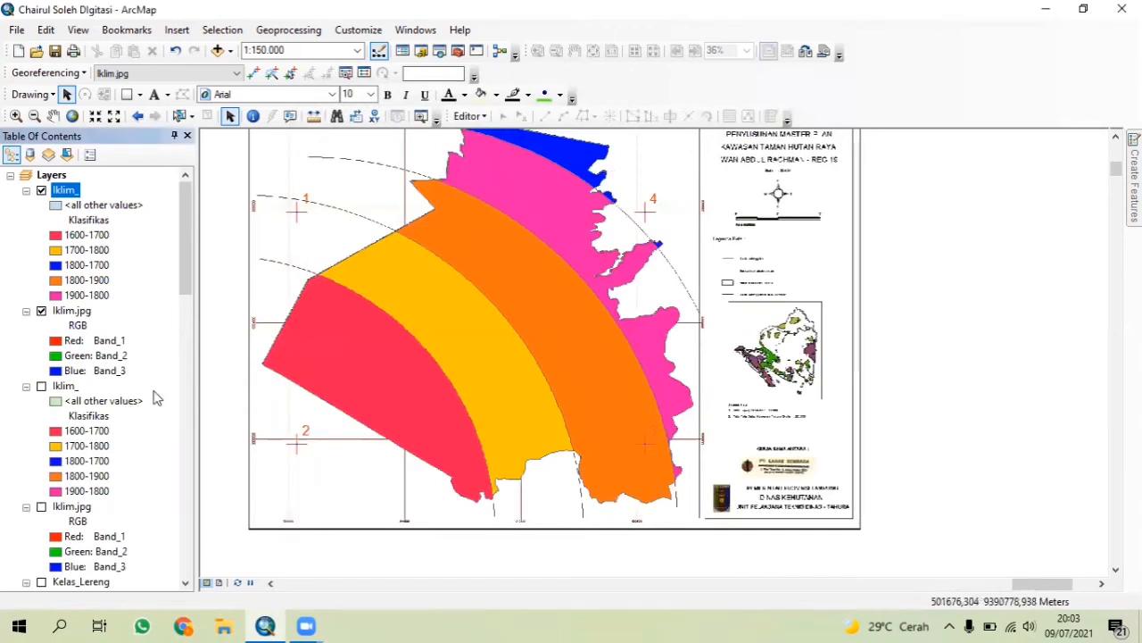
# Hide the Iklim.jpg raster beneath the classified Iklim_ layer
pyautogui.click(47, 310)
pyautogui.click(41, 311)
pyautogui.rightClick(43, 312)
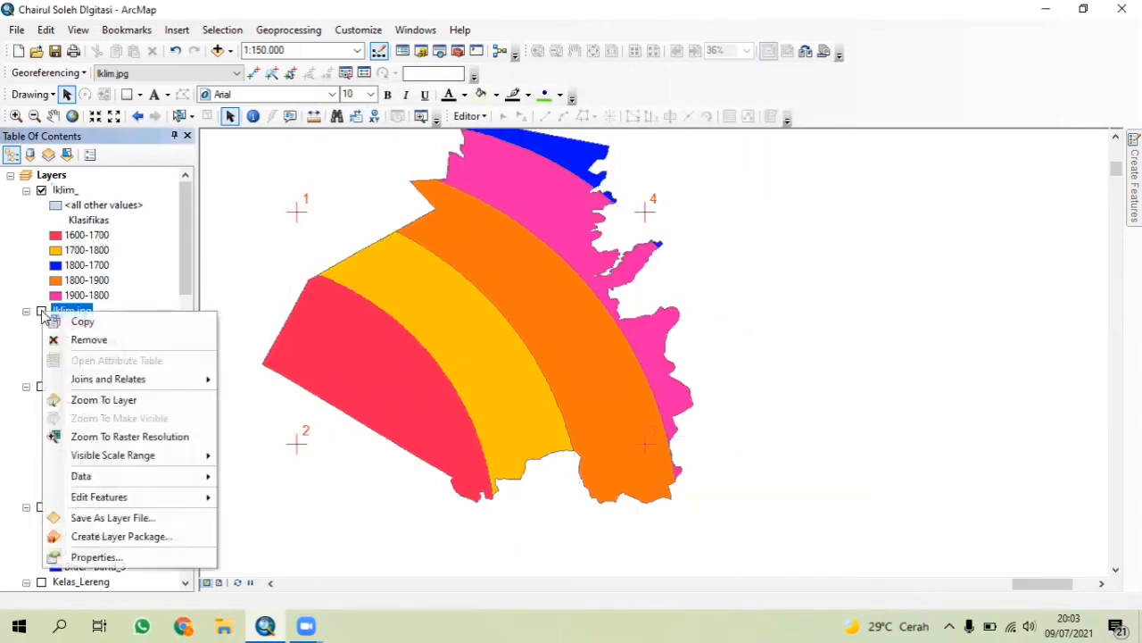
# Deactivate all four georeferencing control points of Iklim.jpg in the link table and close it
pyautogui.click(364, 72)
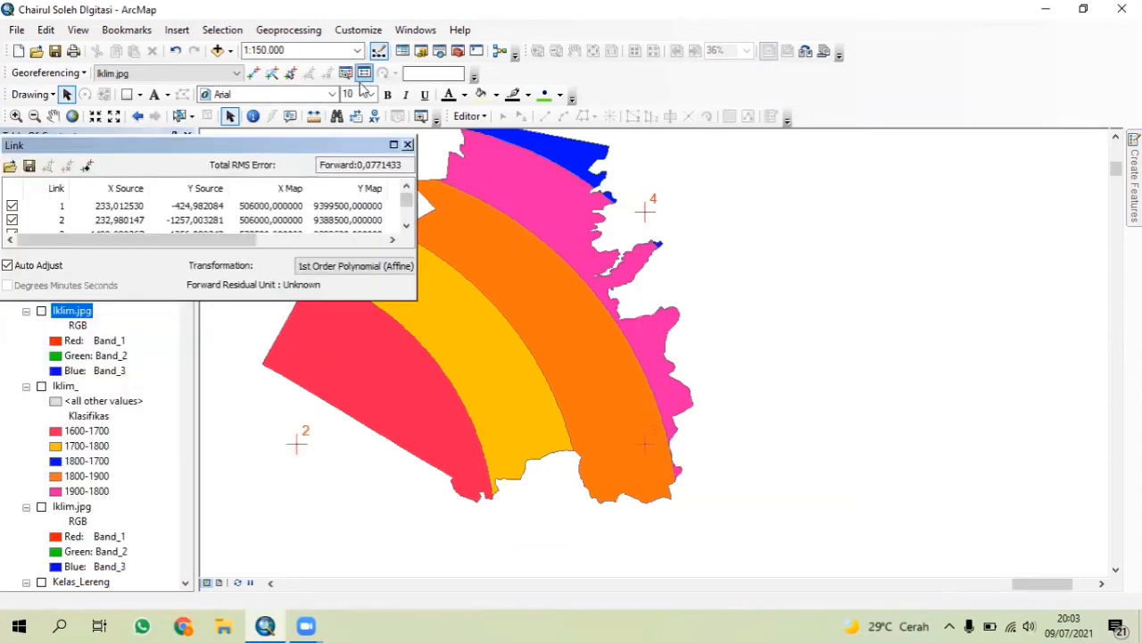
pyautogui.click(12, 207)
pyautogui.click(13, 219)
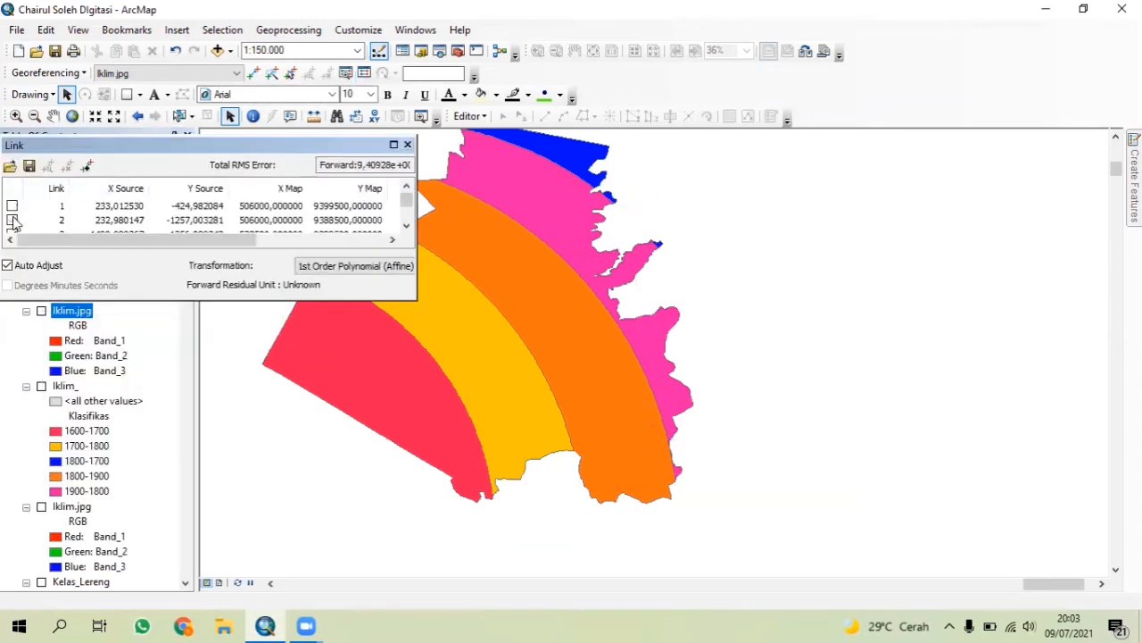
pyautogui.scroll(-1, 14, 218)
pyautogui.click(12, 219)
pyautogui.click(12, 206)
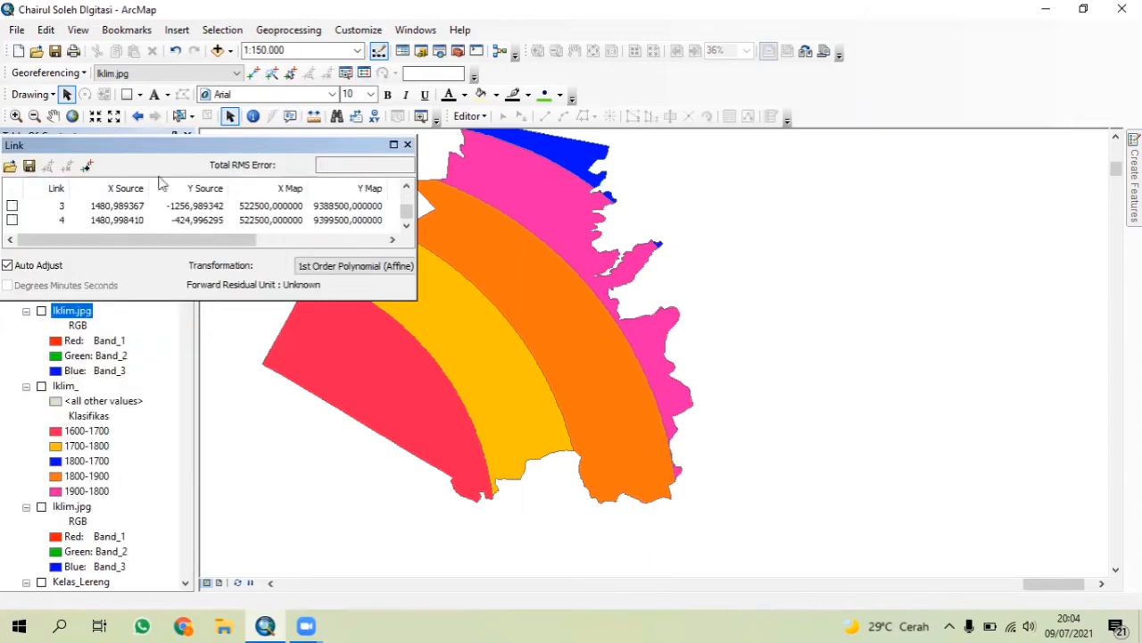
pyautogui.click(408, 145)
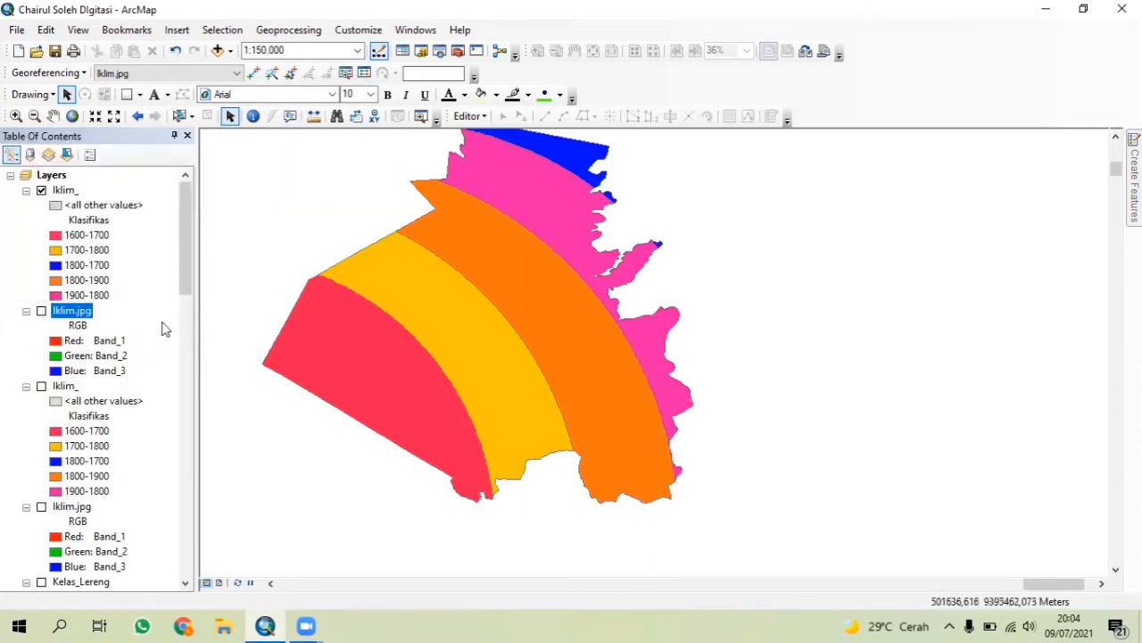
# Switch to the layout view and remove the existing reference grid from the main map's data frame
pyautogui.click(222, 583)
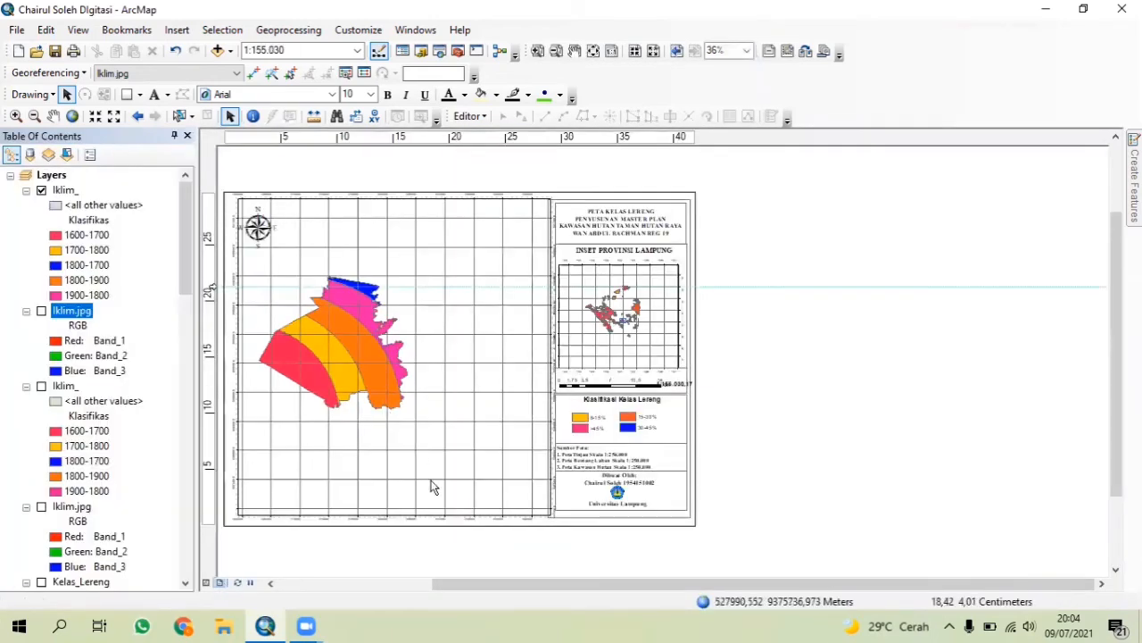
pyautogui.rightClick(431, 483)
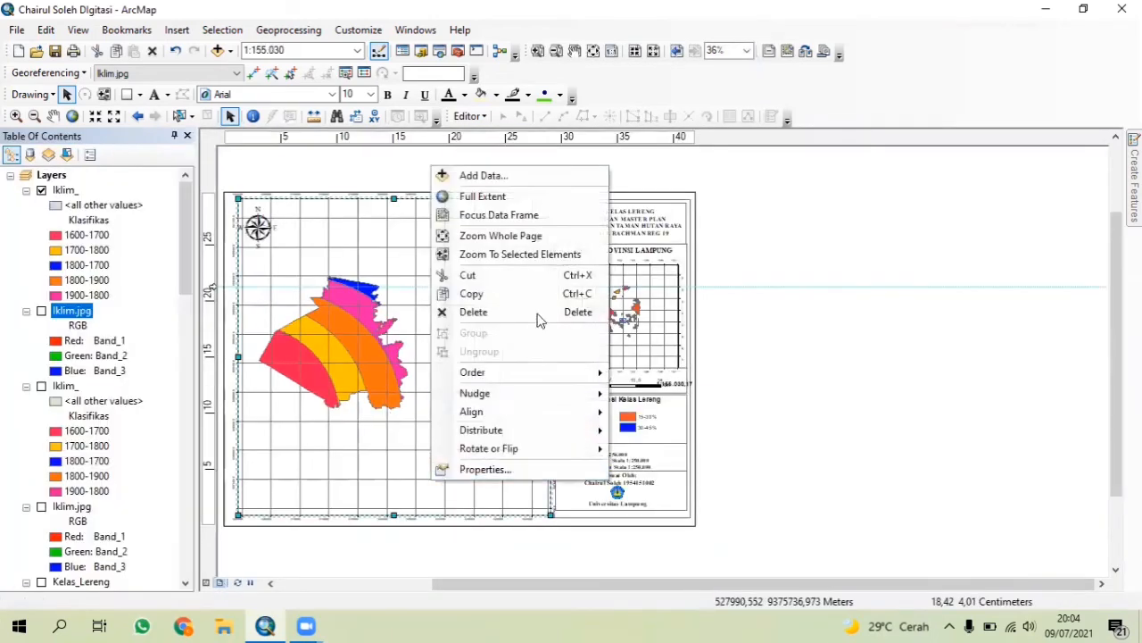
pyautogui.click(500, 470)
pyautogui.click(686, 185)
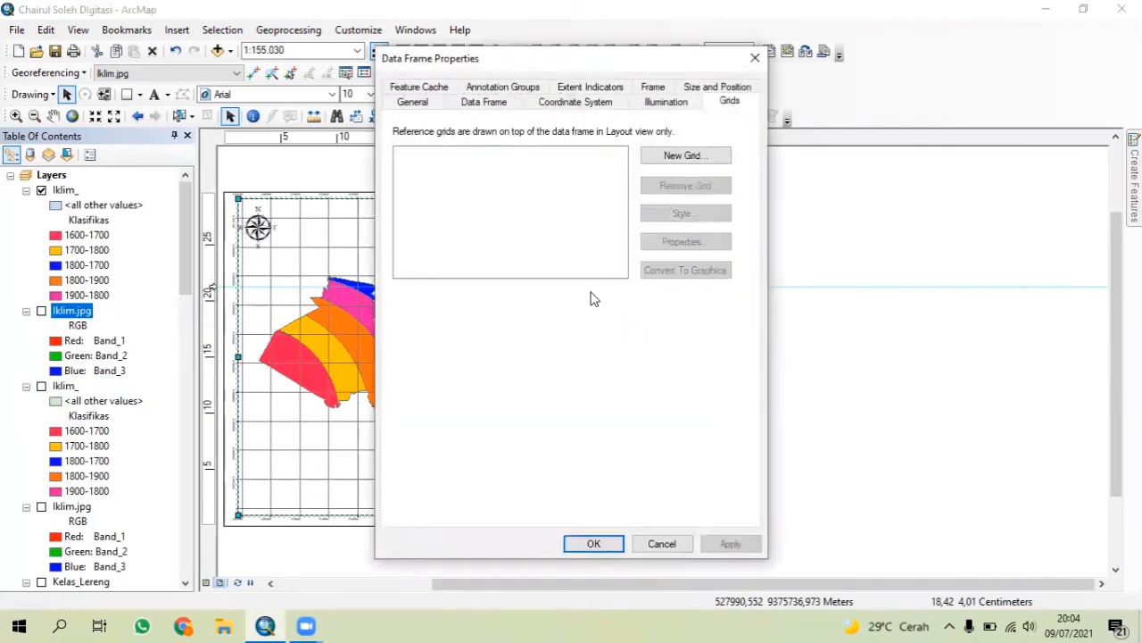
pyautogui.click(614, 544)
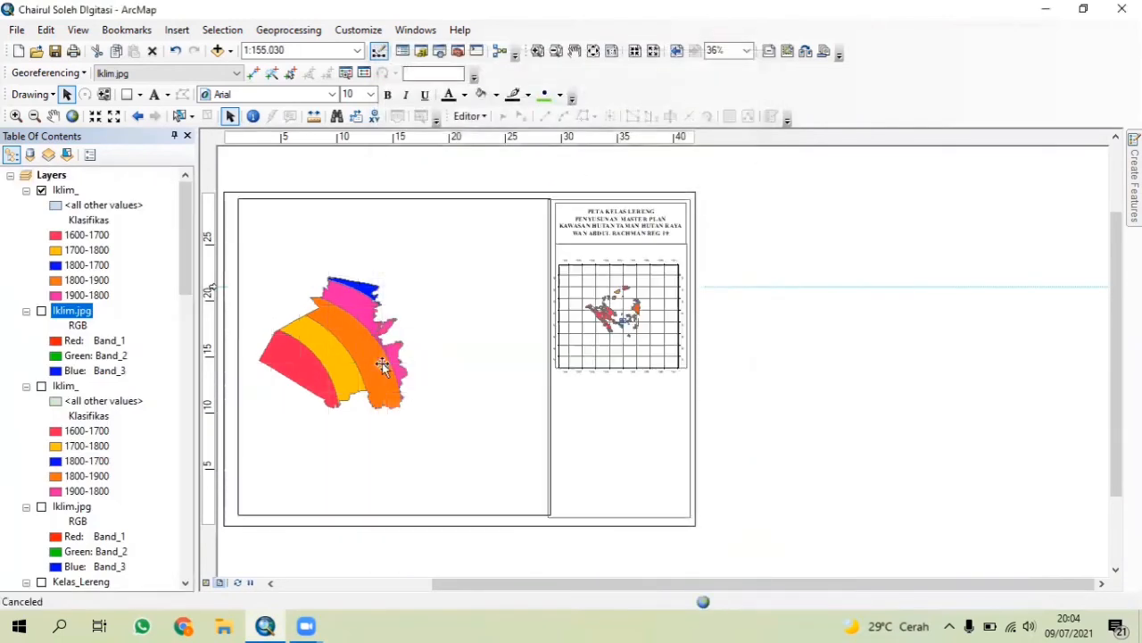
# Enlarge the Iklim_ map to a scale of 1:80.000 and centre it inside the main data frame
pyautogui.click(53, 116)
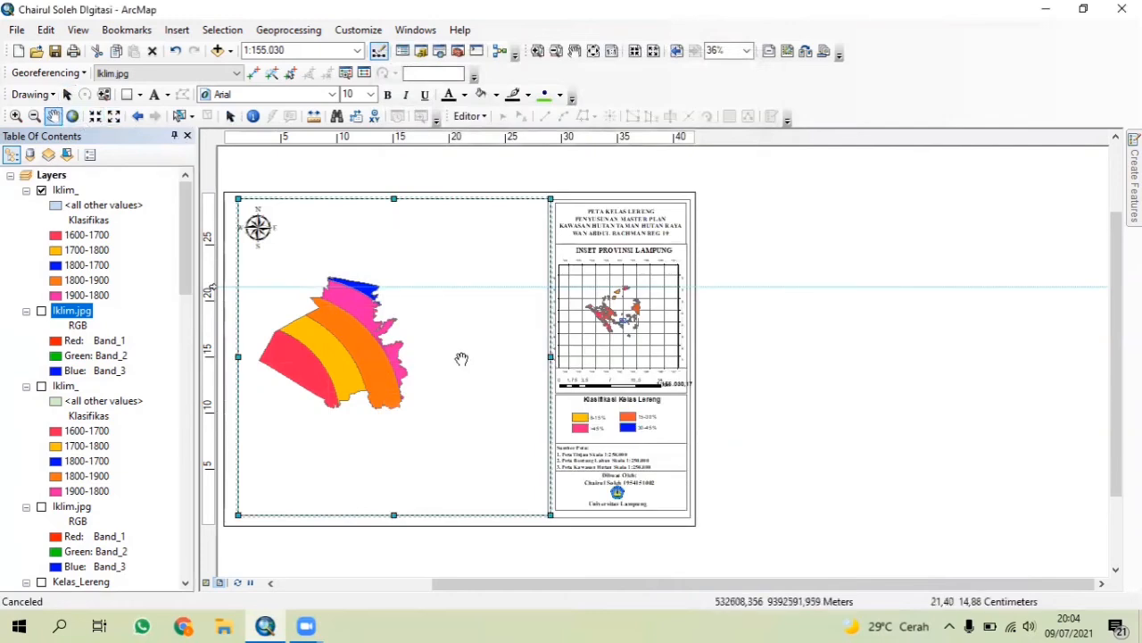
pyautogui.moveTo(375, 357); pyautogui.dragTo(428, 366)
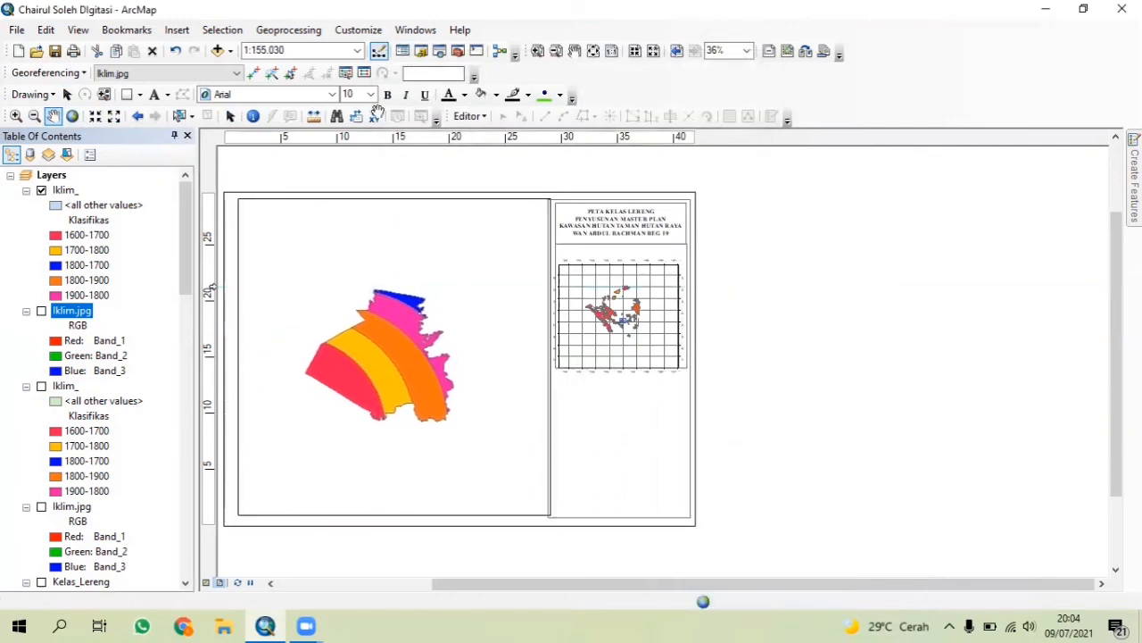
pyautogui.click(96, 118)
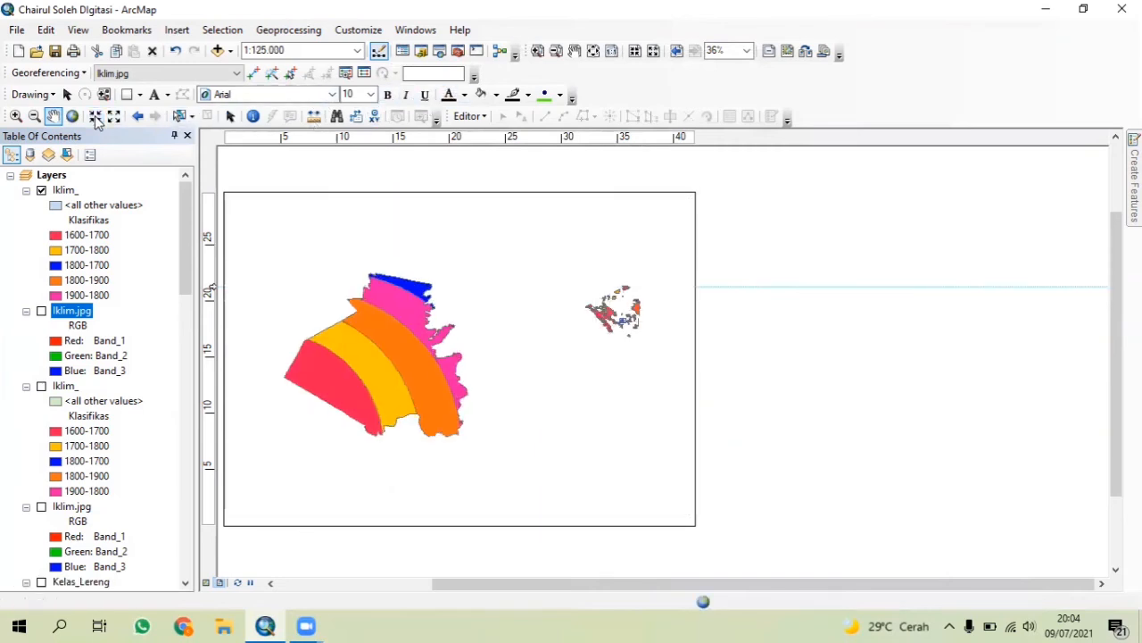
pyautogui.click(96, 117)
pyautogui.click(95, 118)
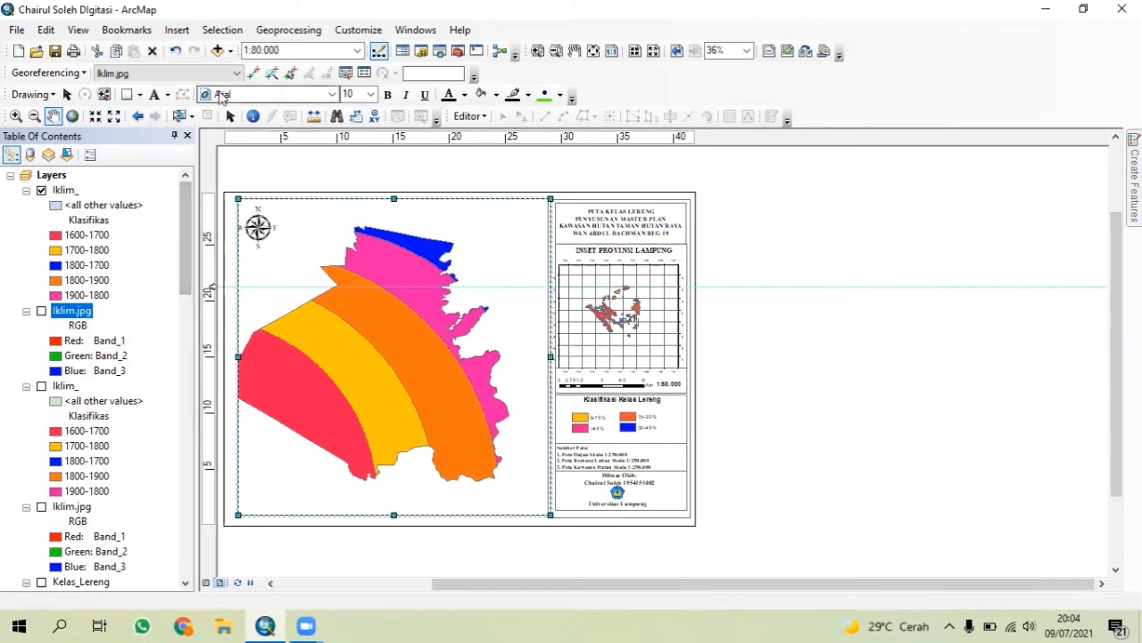
pyautogui.moveTo(369, 327); pyautogui.dragTo(391, 323)
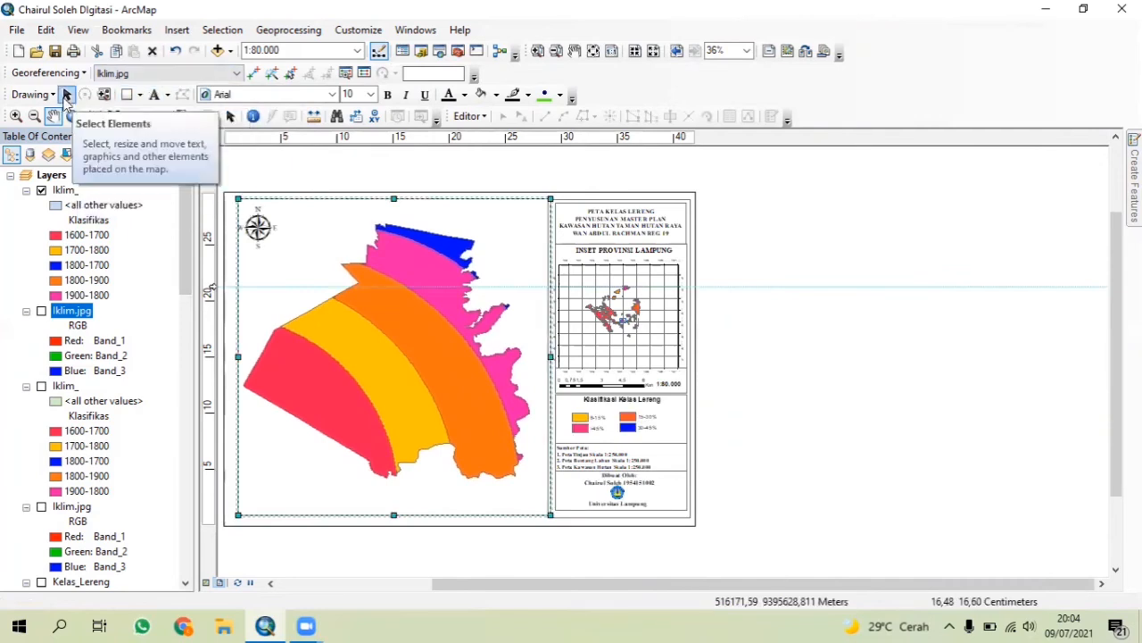
# Add a measured grid with labels to the main map's data frame, using 4000 m intervals on both axes
pyautogui.click(67, 94)
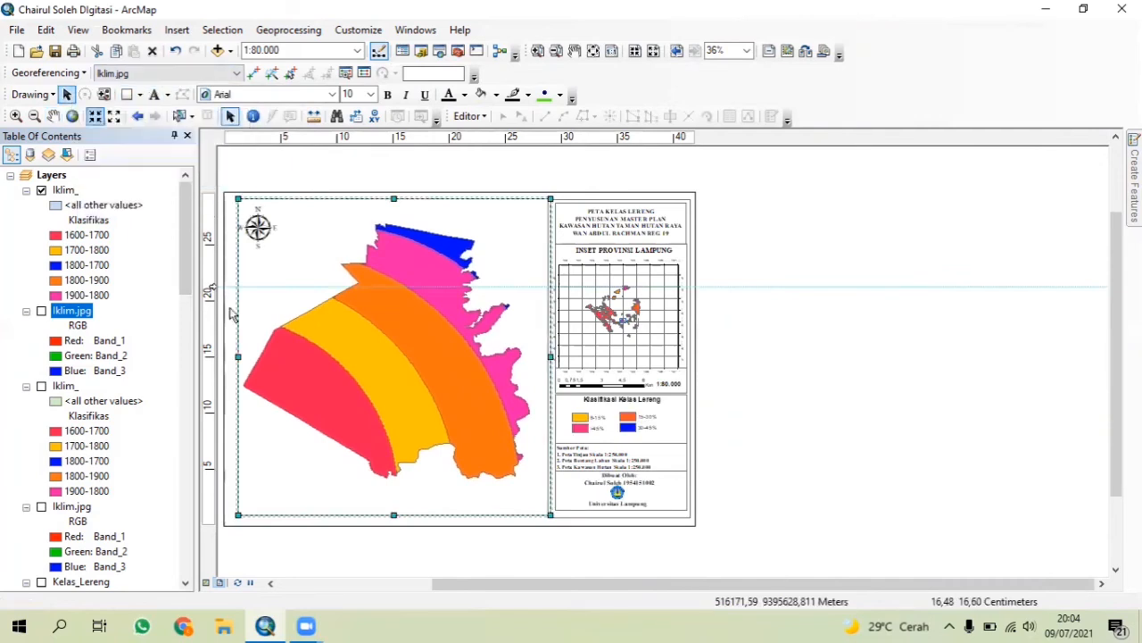
pyautogui.rightClick(284, 515)
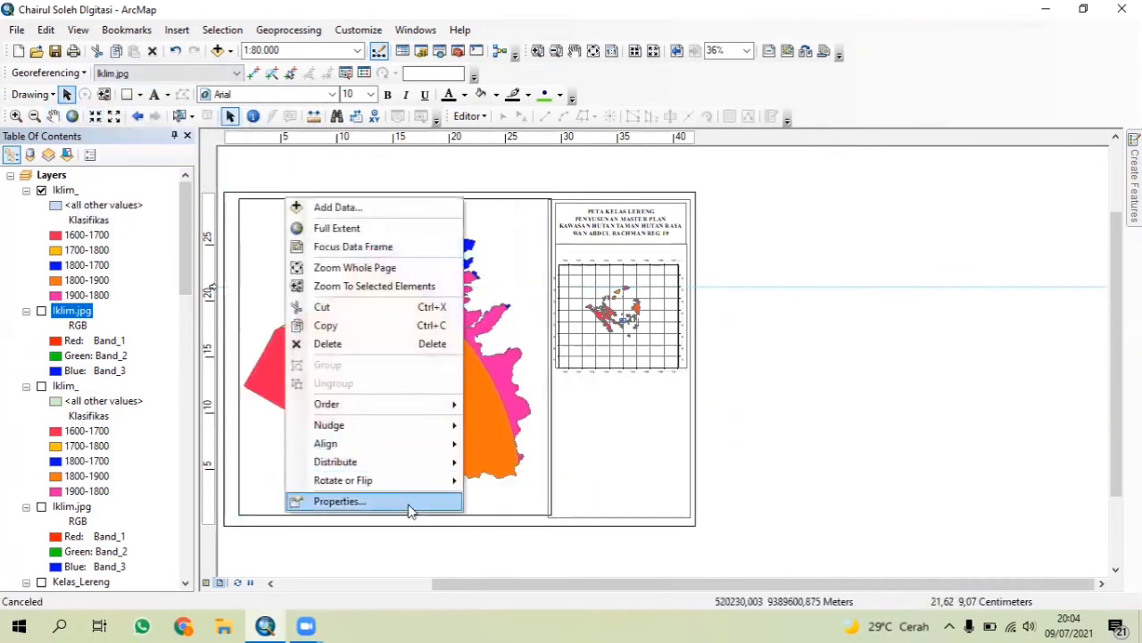
pyautogui.click(384, 500)
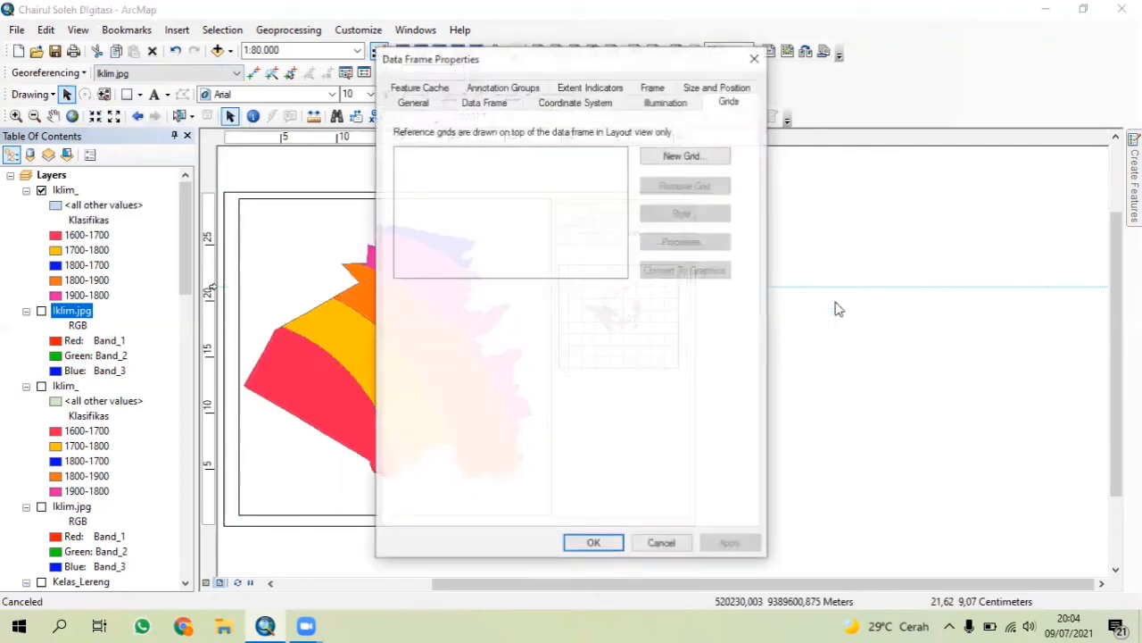
pyautogui.click(719, 159)
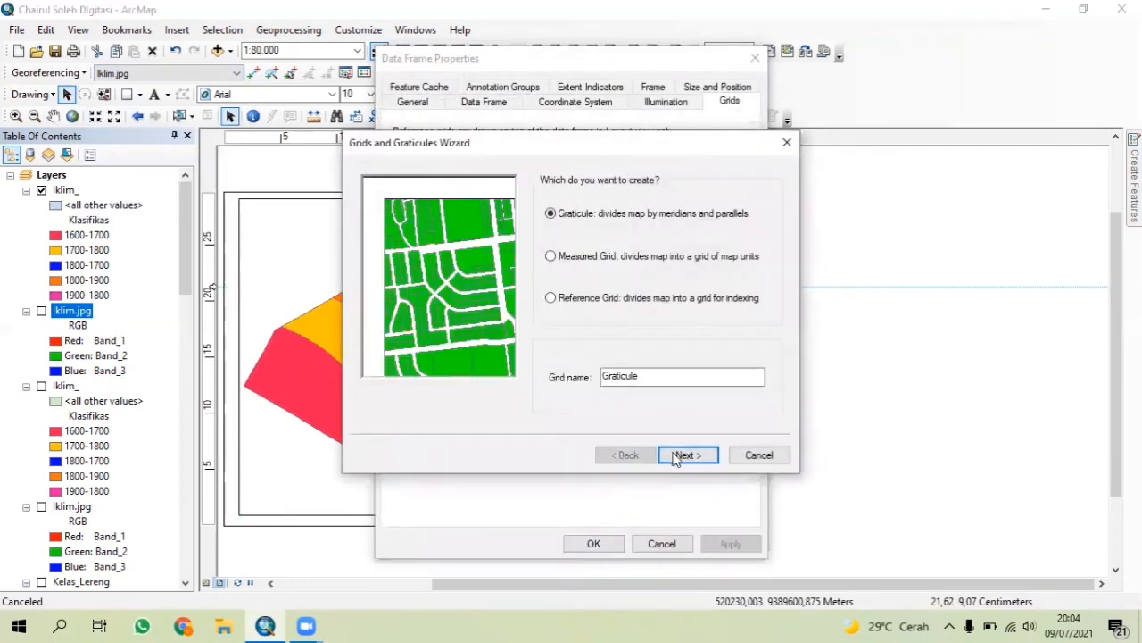
pyautogui.click(675, 457)
pyautogui.click(641, 456)
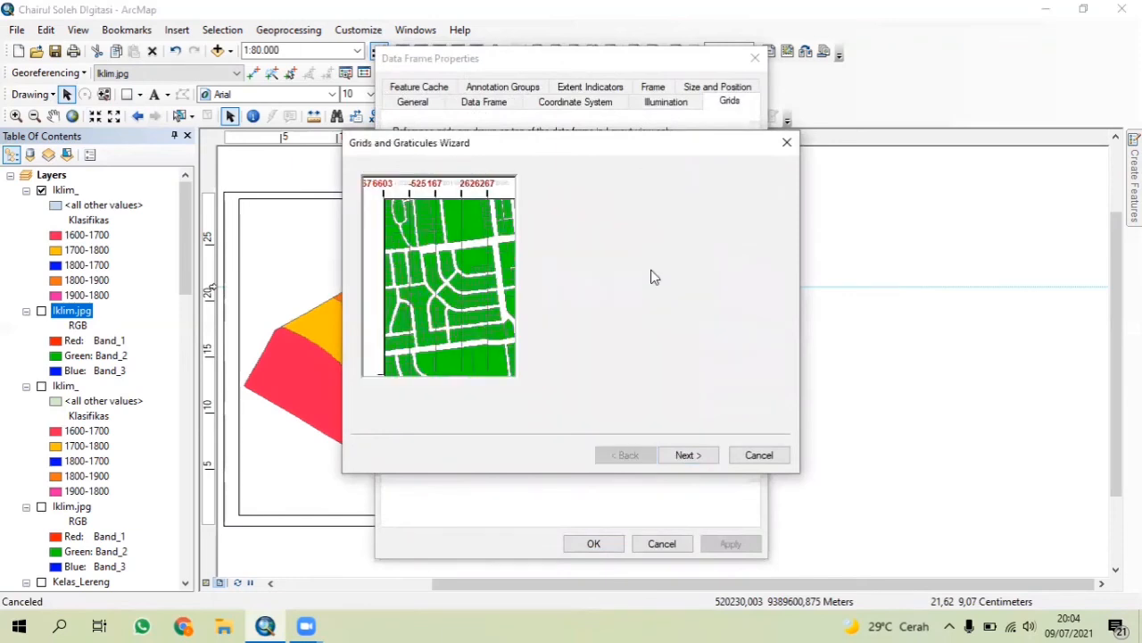
pyautogui.click(689, 455)
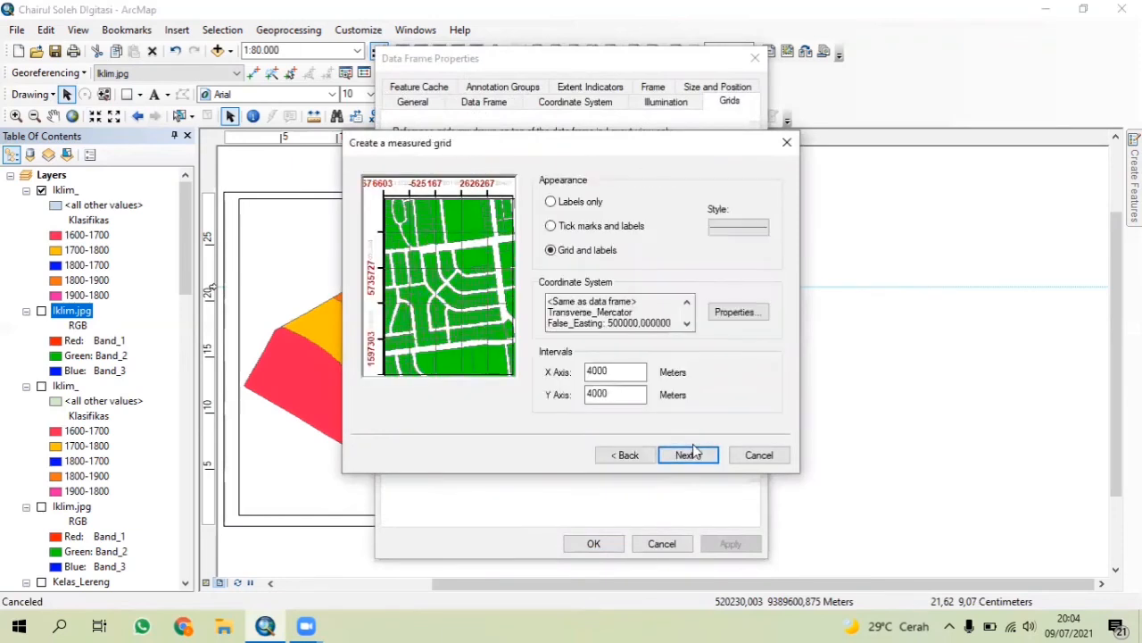
pyautogui.click(693, 450)
pyautogui.click(695, 451)
pyautogui.click(694, 453)
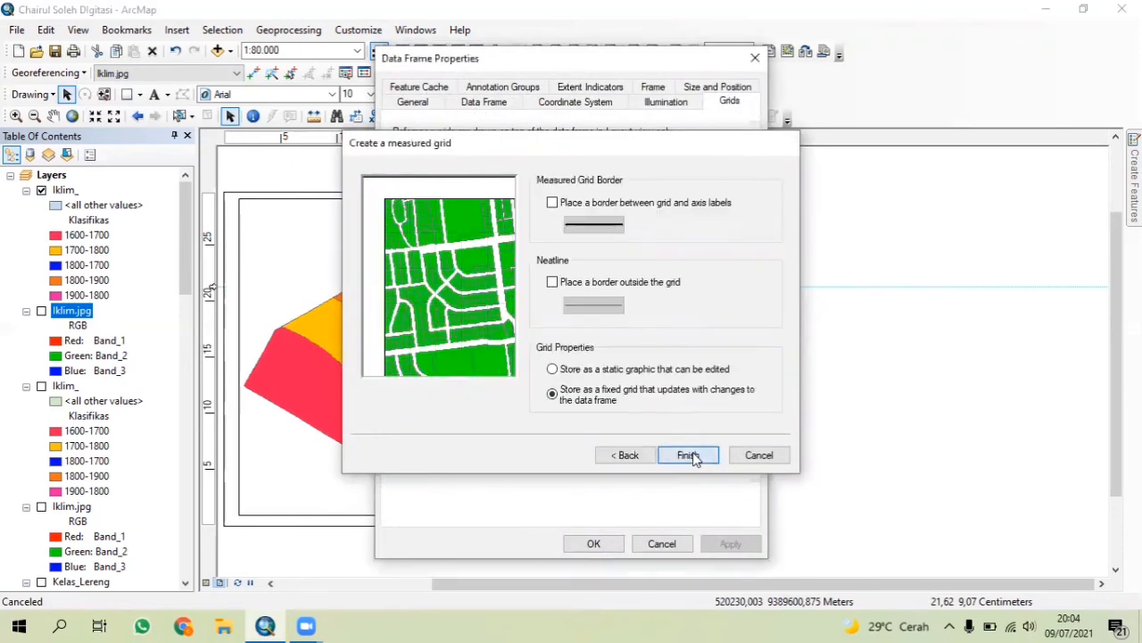
pyautogui.click(730, 544)
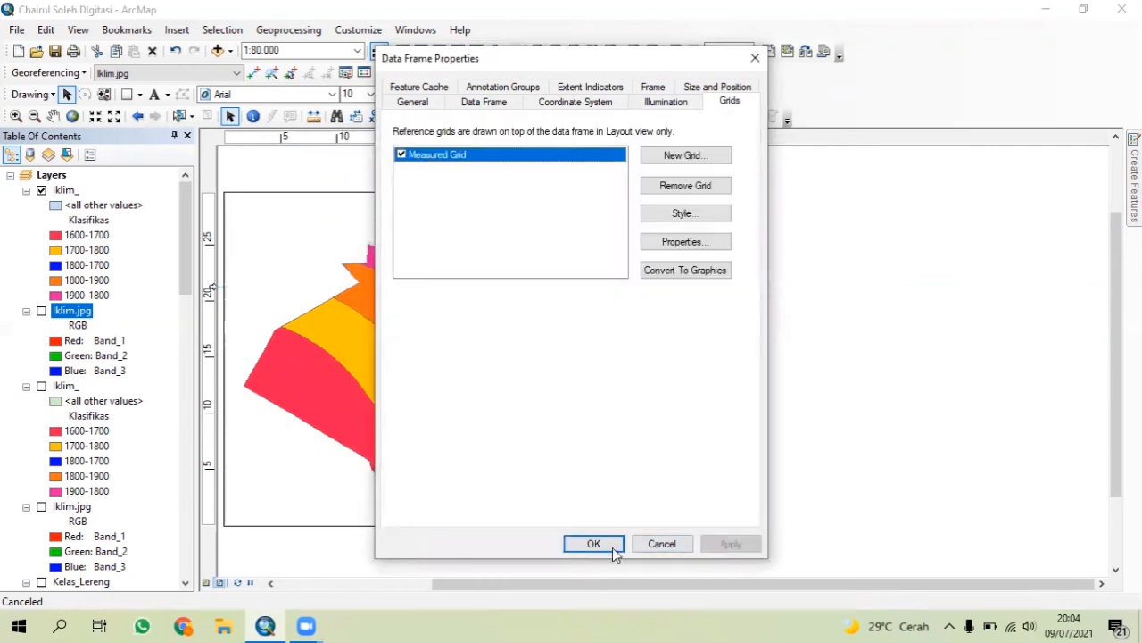
pyautogui.click(595, 543)
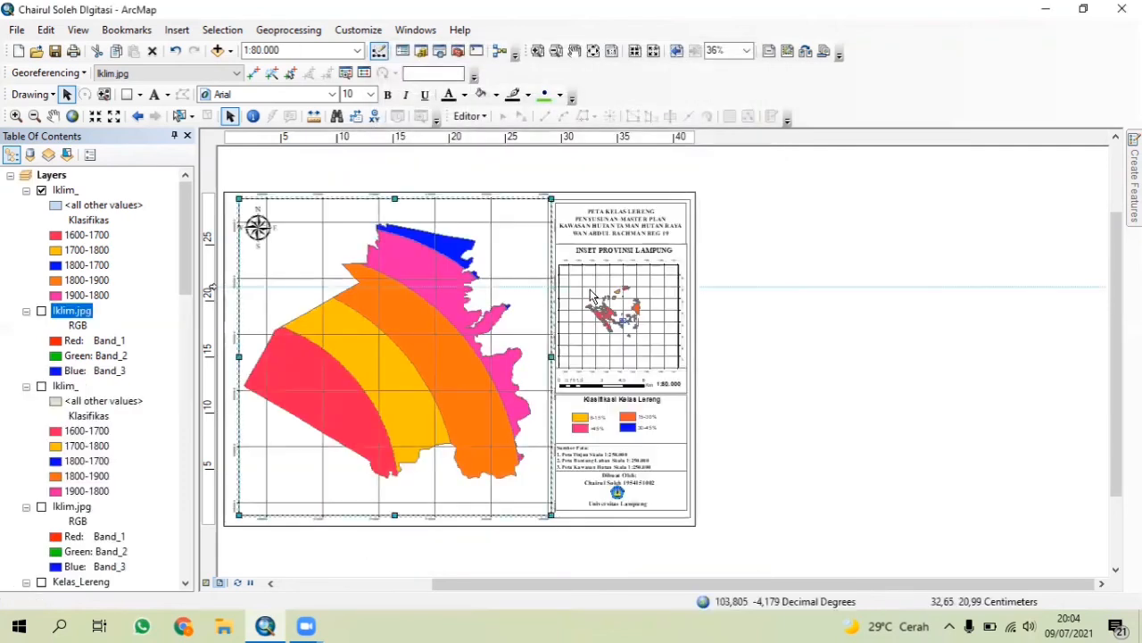
# Change the first line of the layout's map title to "PETA KELAS IKLIM"
pyautogui.click(639, 223)
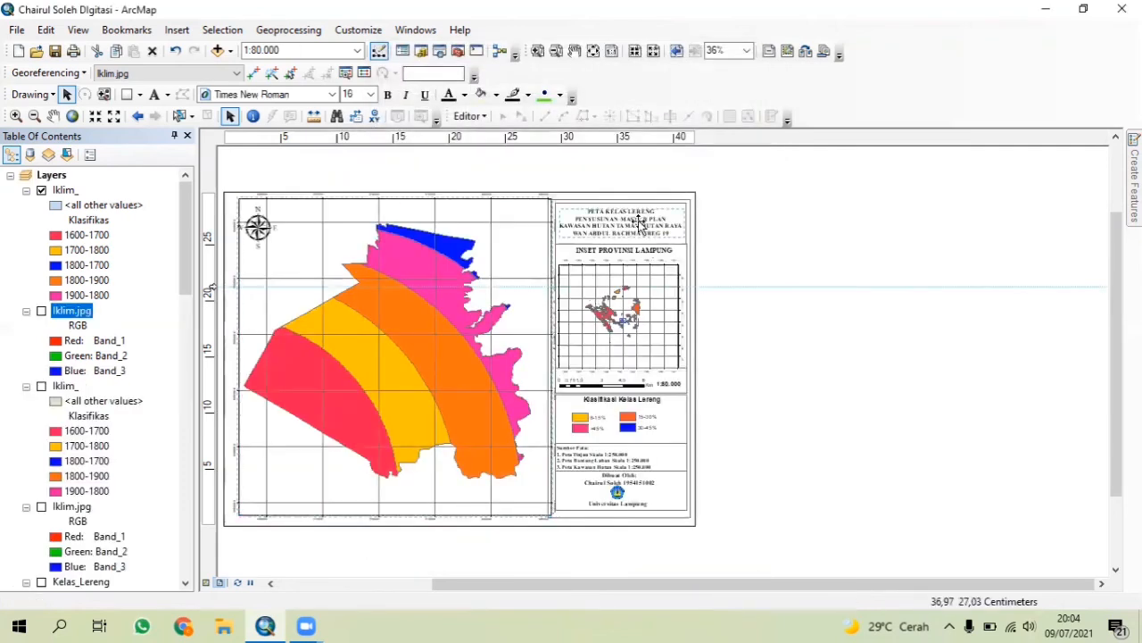
pyautogui.doubleClick(639, 223)
pyautogui.click(541, 219)
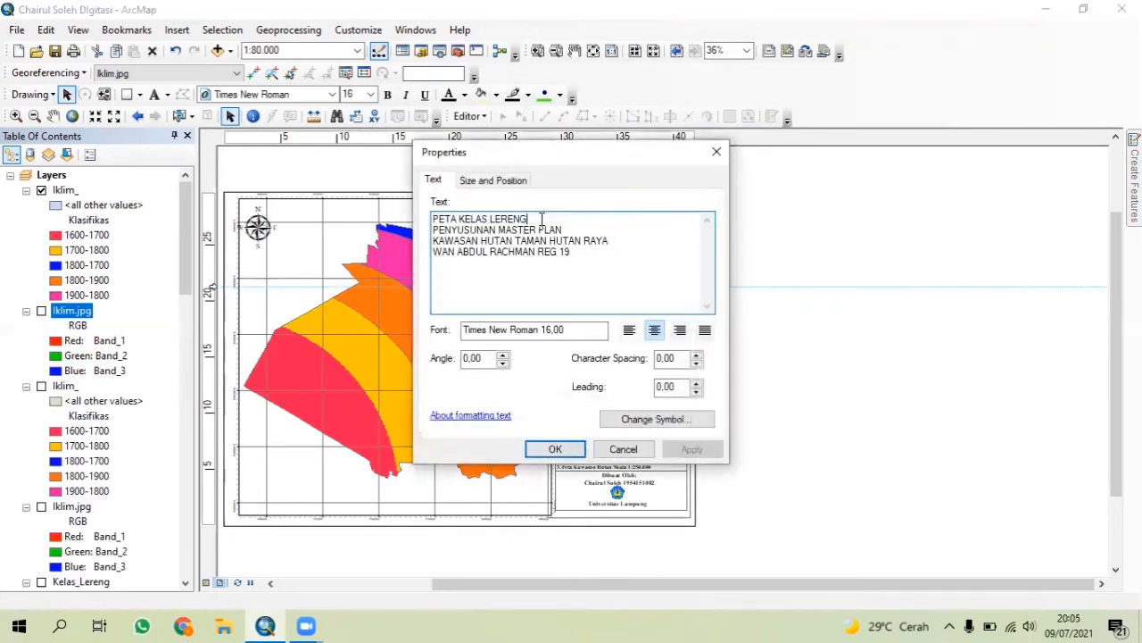
pyautogui.moveTo(497, 221)
pyautogui.mouseDown()
pyautogui.moveTo(465, 220)
pyautogui.moveTo(536, 221)
pyautogui.moveTo(492, 220)
pyautogui.mouseUp()
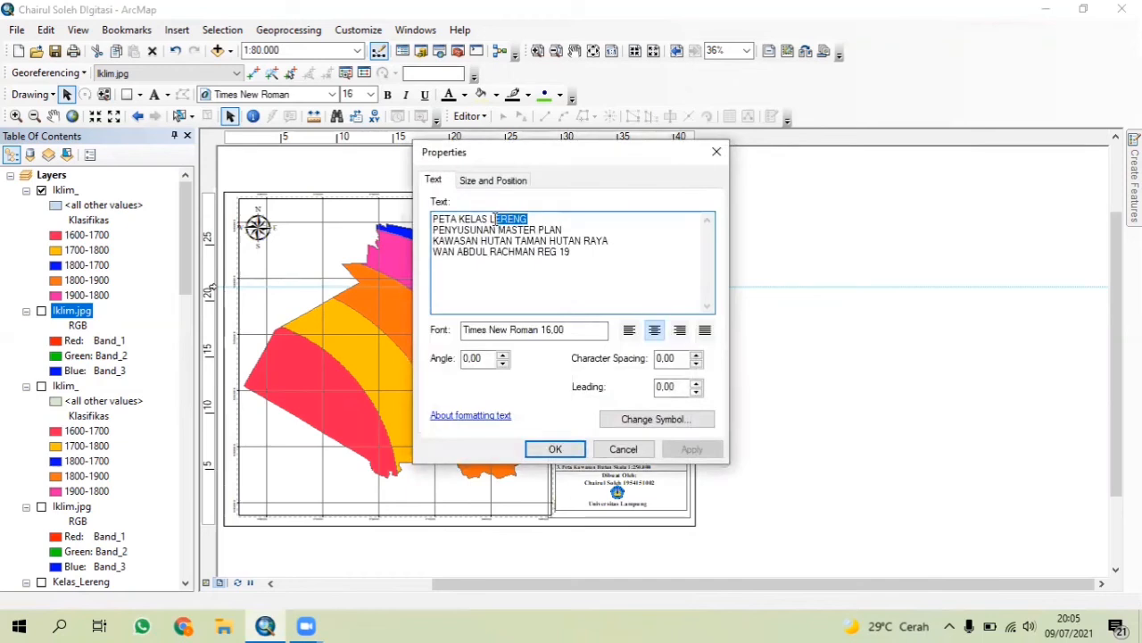
pyautogui.press('BackSpace')
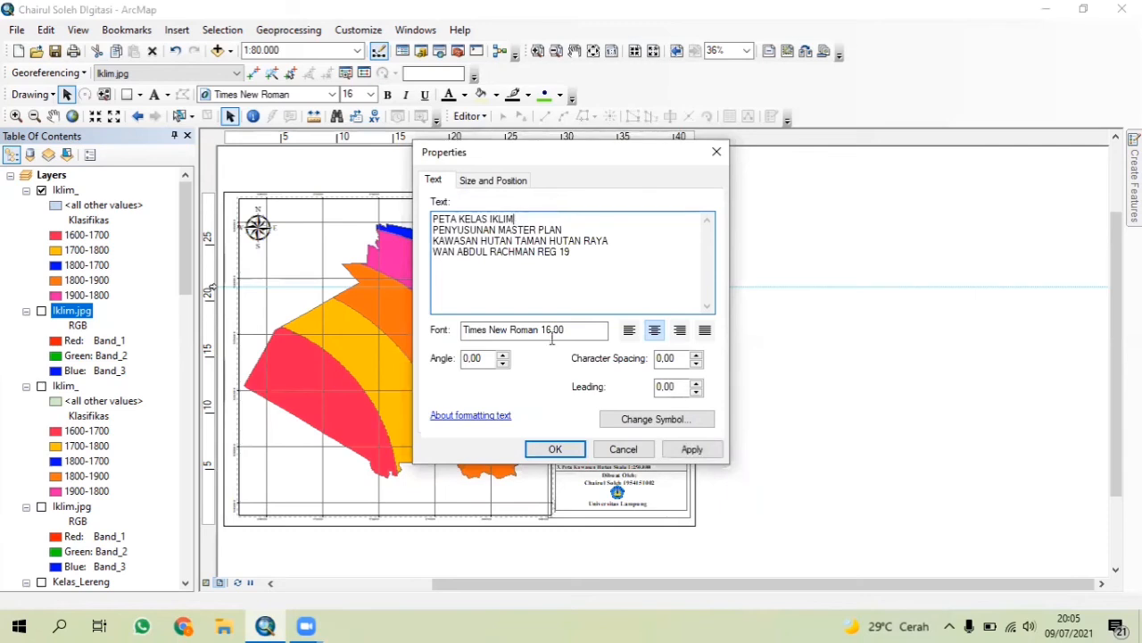
pyautogui.click(555, 449)
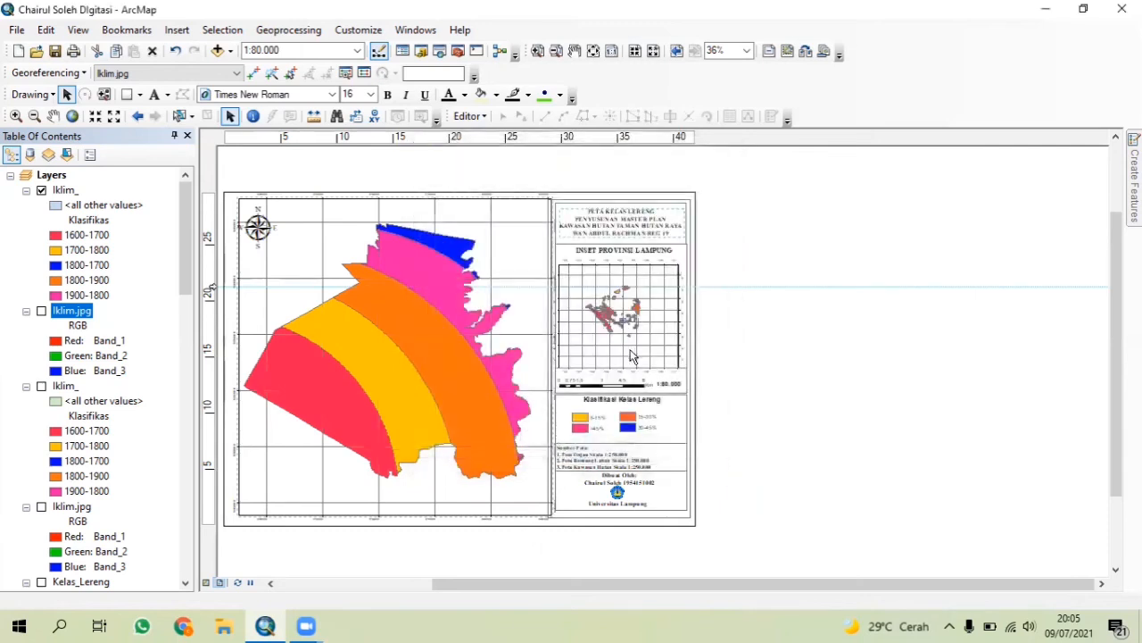
# Move both old slope-class legend groups off the page and delete them
pyautogui.click(610, 420)
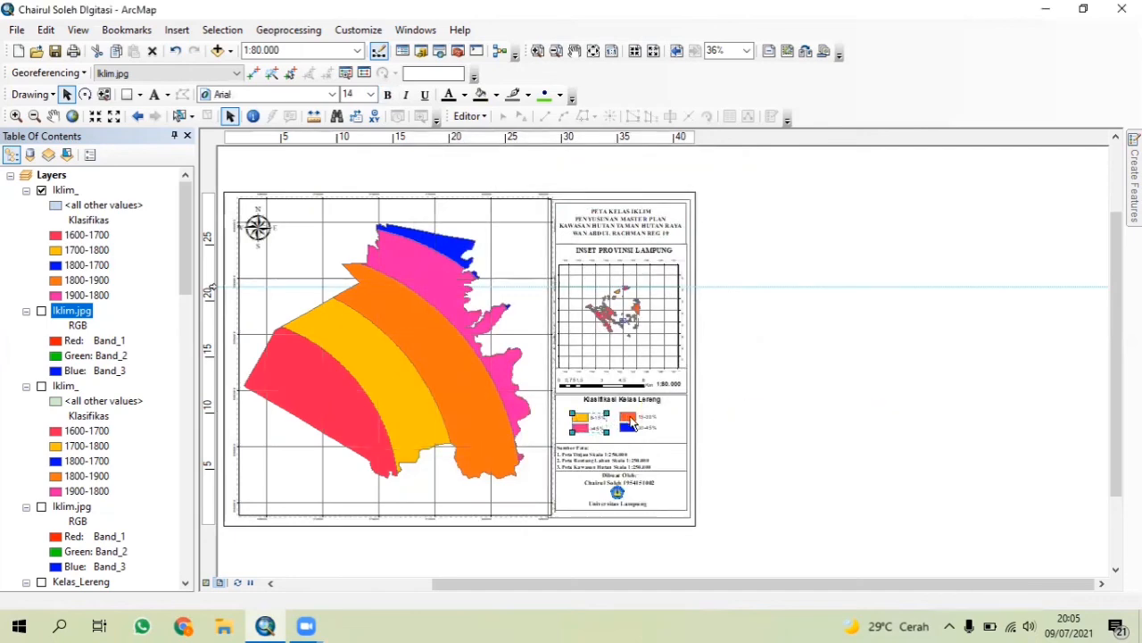
pyautogui.doubleClick(630, 418)
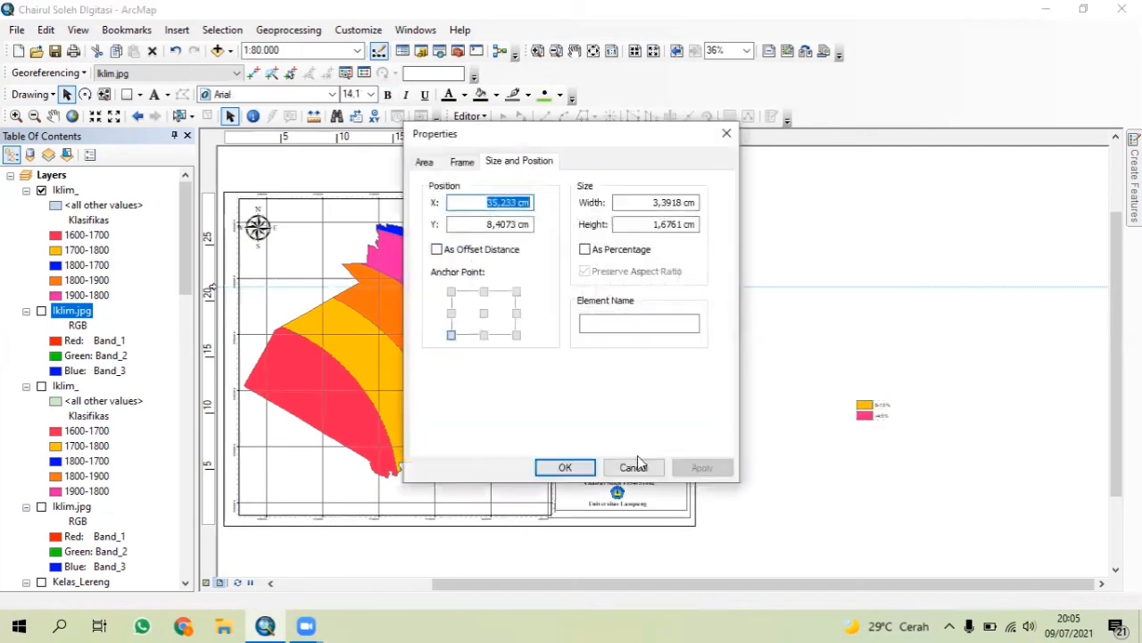
pyautogui.click(638, 464)
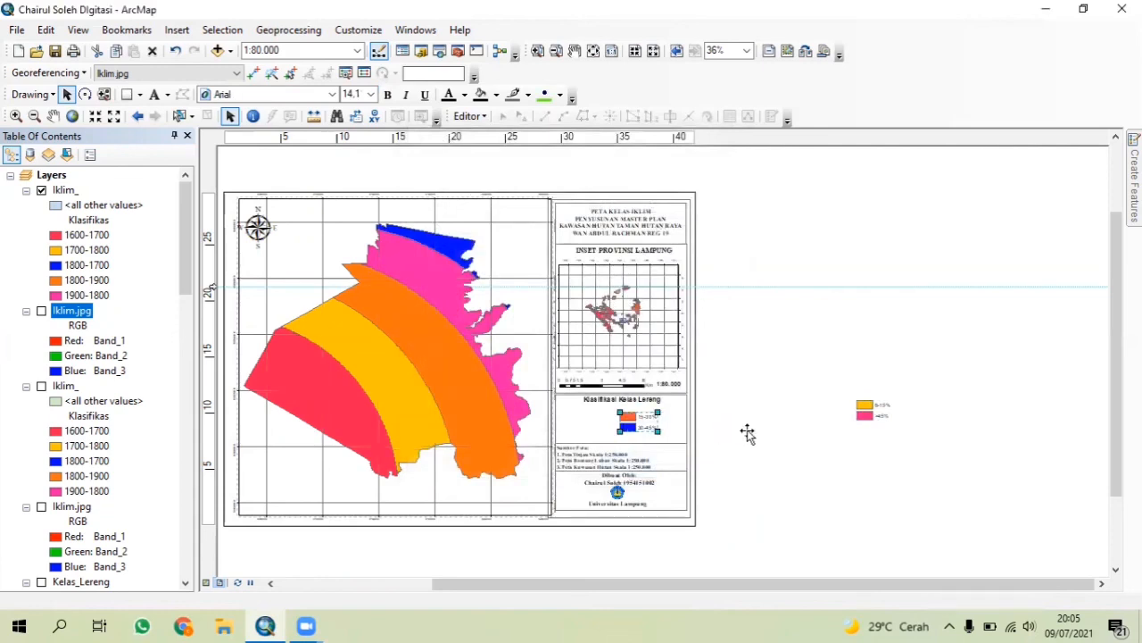
pyautogui.moveTo(748, 433); pyautogui.dragTo(748, 433)
pyautogui.rightClick(748, 430)
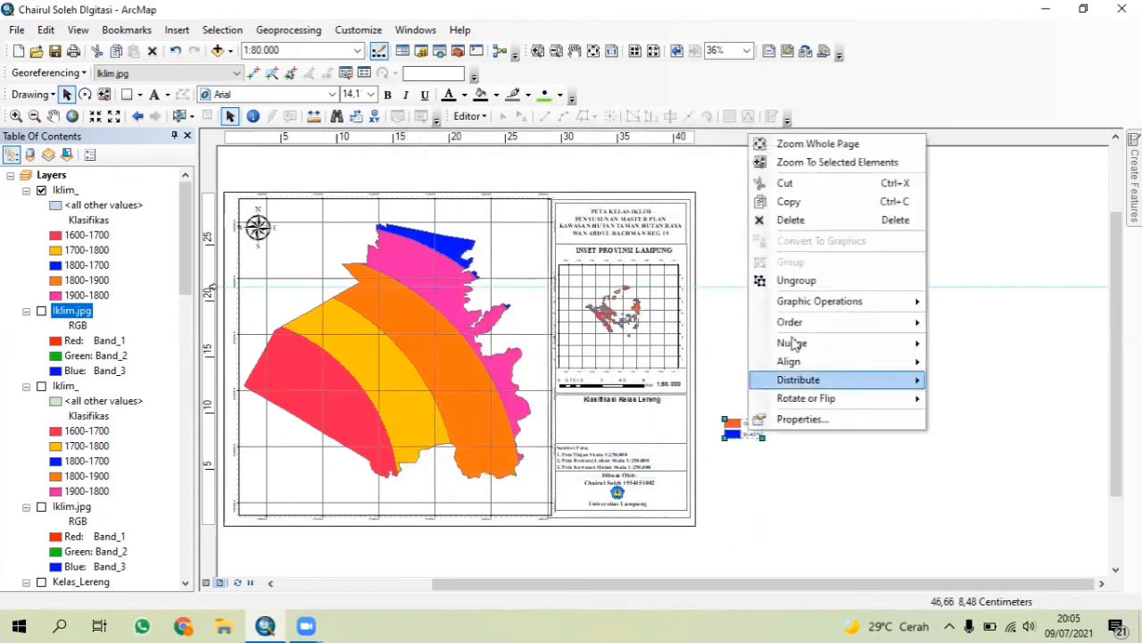
pyautogui.click(795, 224)
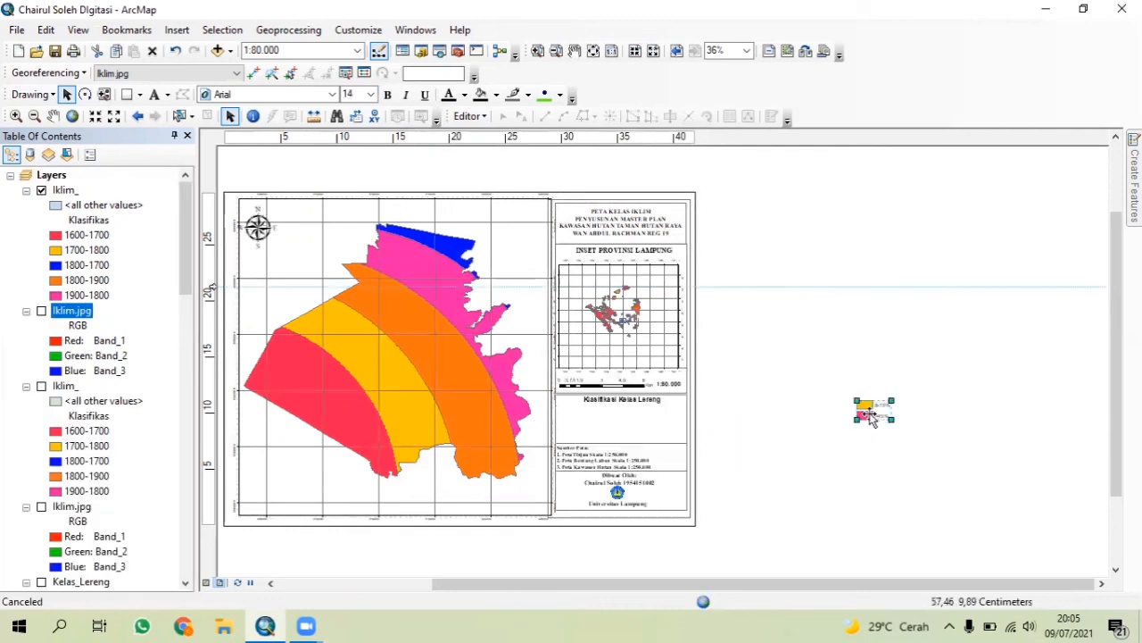
pyautogui.rightClick(873, 416)
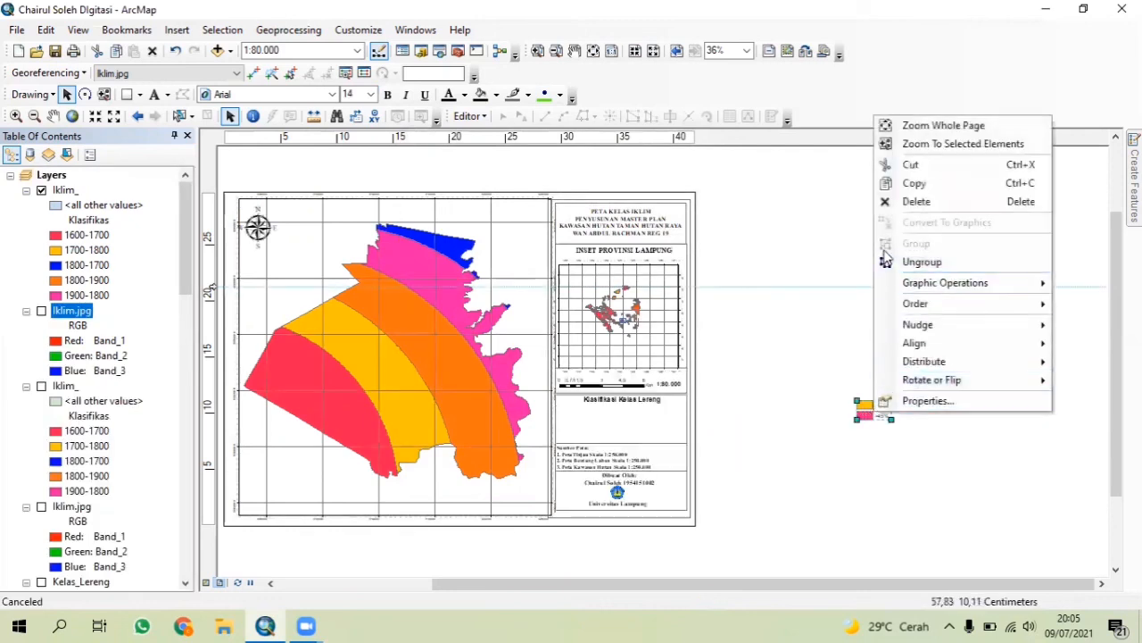
pyautogui.click(915, 202)
# Change the legend heading beneath the scale bar to "Klasifikasi Kelas Iklim"
pyautogui.click(630, 406)
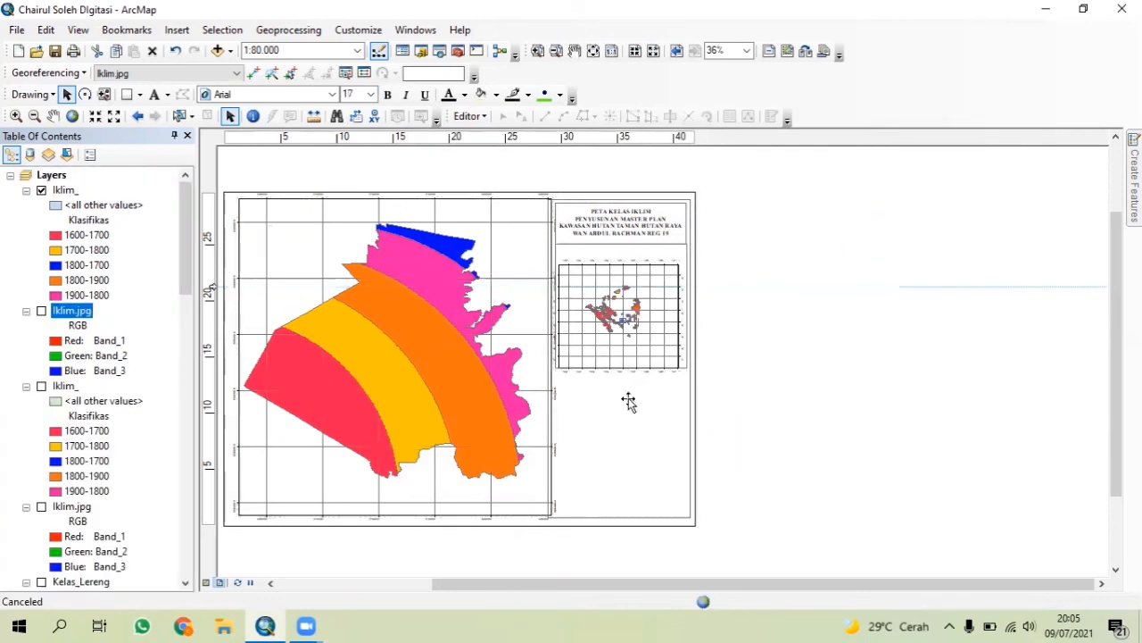
pyautogui.doubleClick(628, 401)
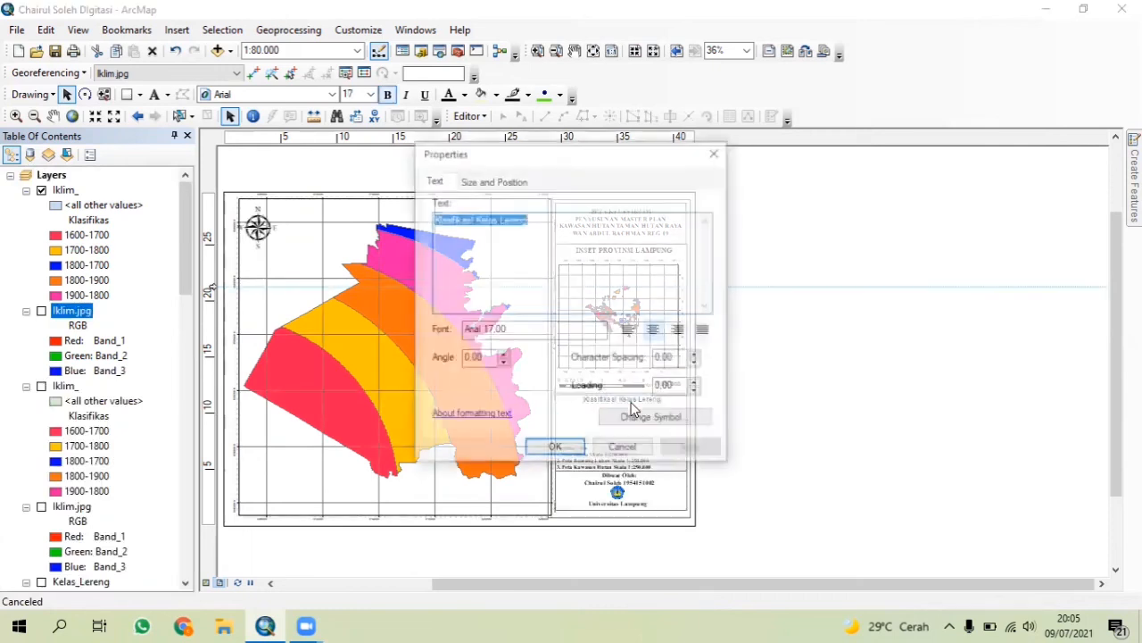
pyautogui.moveTo(536, 224); pyautogui.dragTo(493, 225)
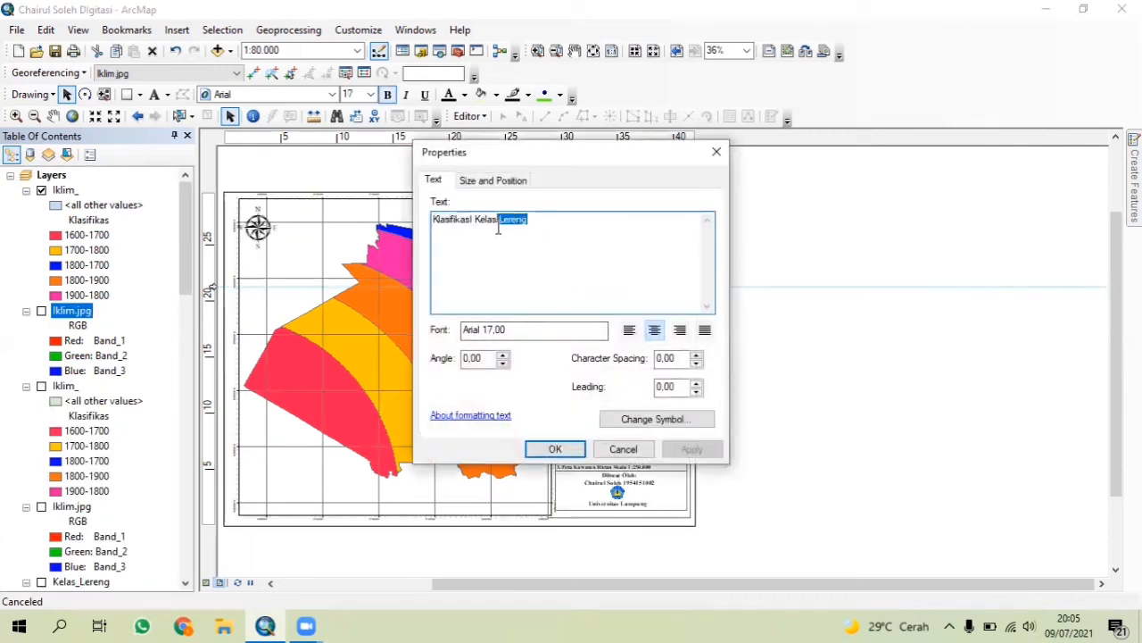
pyautogui.press('BackSpace')
pyautogui.write('im')
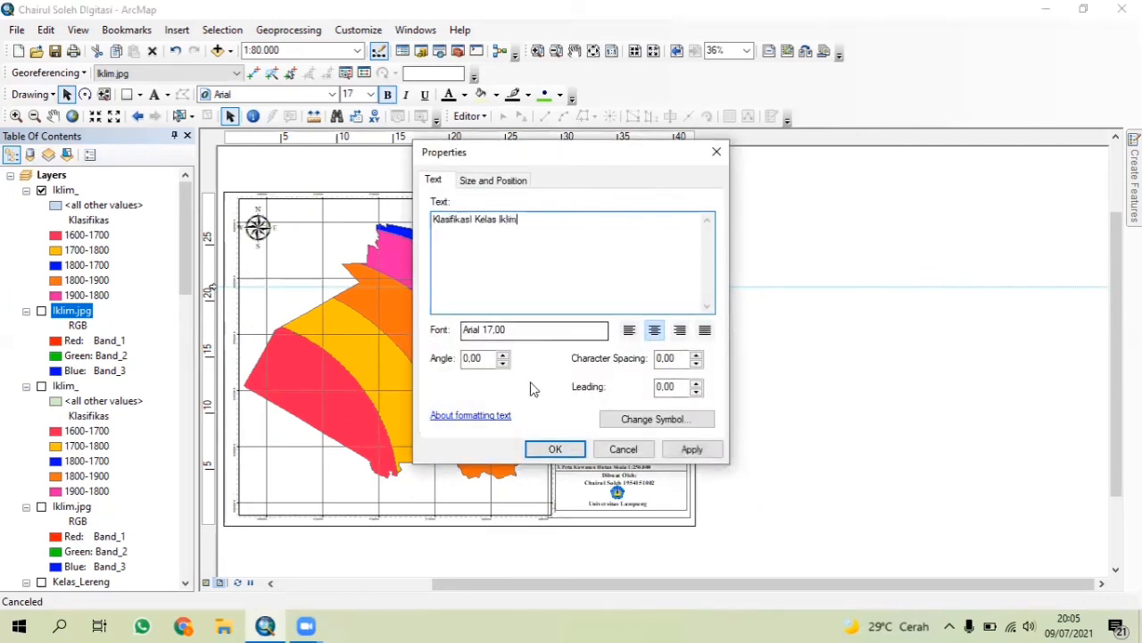
pyautogui.click(555, 449)
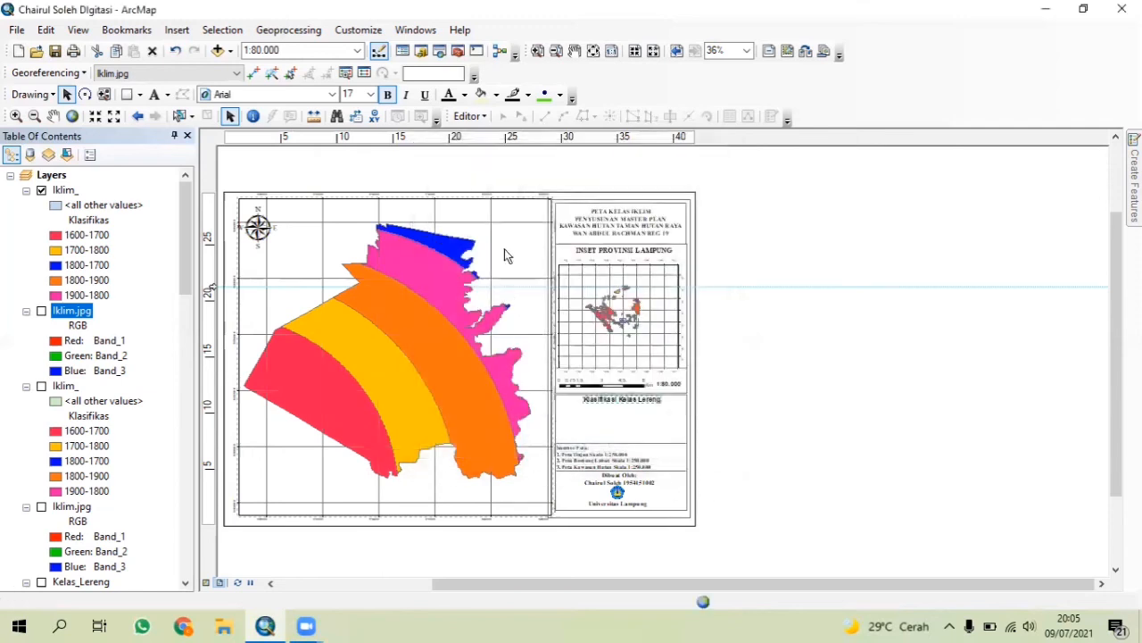
# Insert a one-column legend for the Iklim_ layer with the default title, frame, patch and spacing settings
pyautogui.click(174, 31)
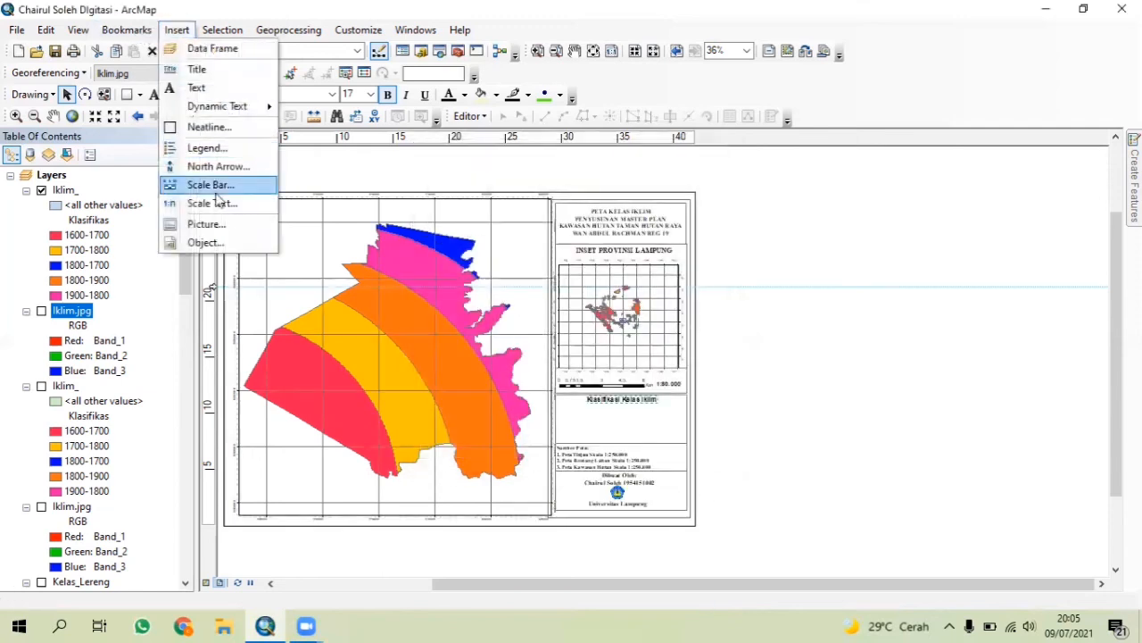
pyautogui.click(207, 148)
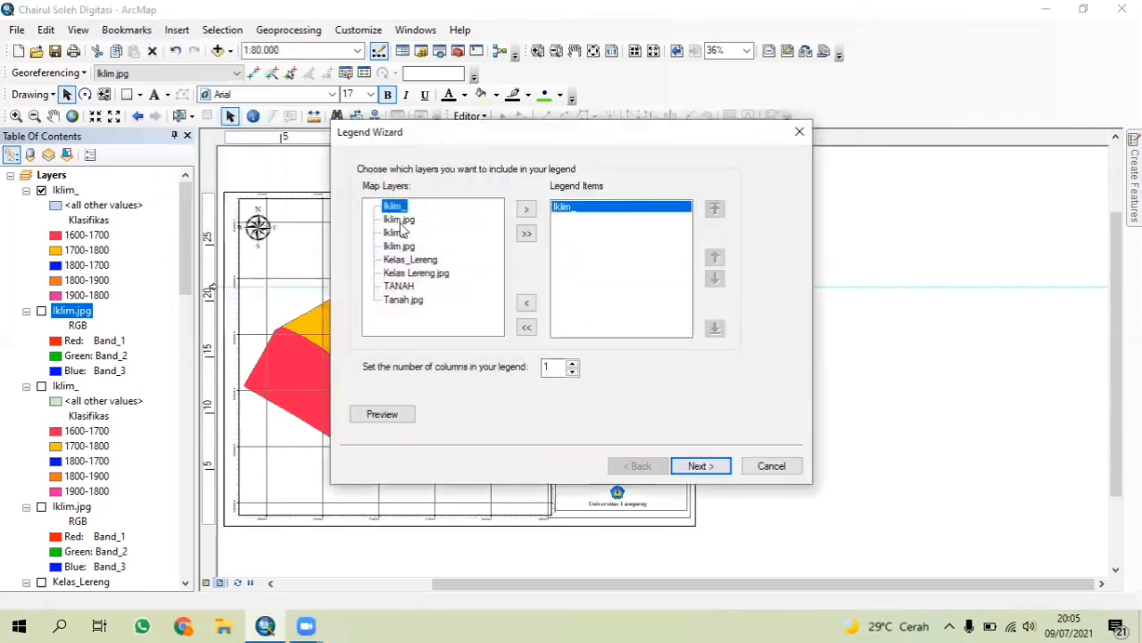
pyautogui.click(701, 462)
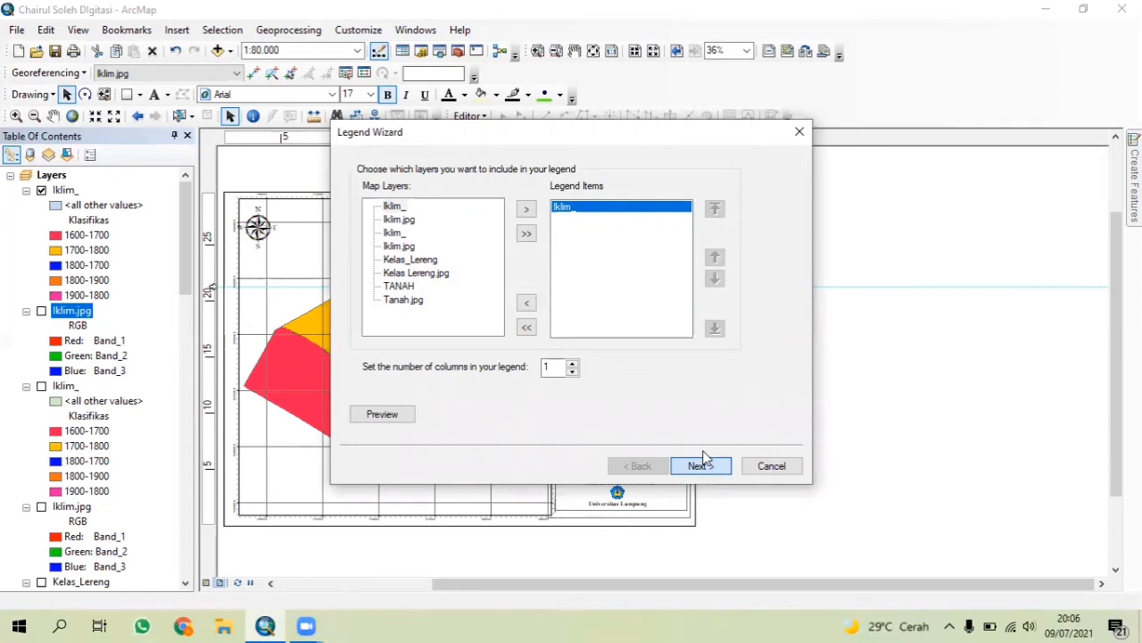
pyautogui.click(704, 457)
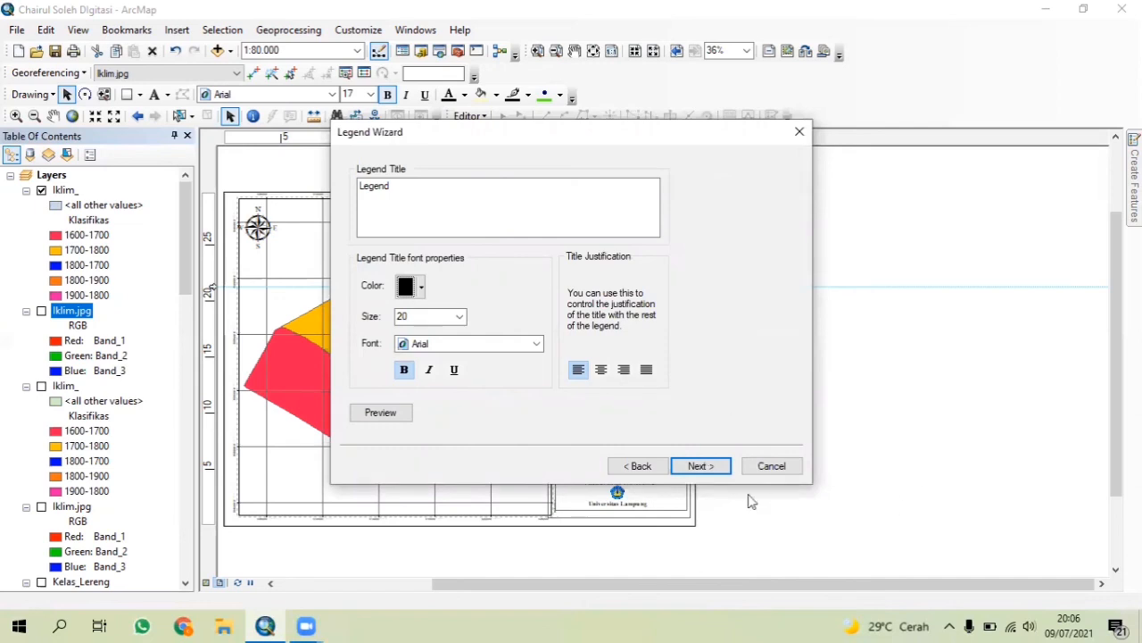
pyautogui.click(699, 466)
pyautogui.click(699, 466)
pyautogui.click(700, 467)
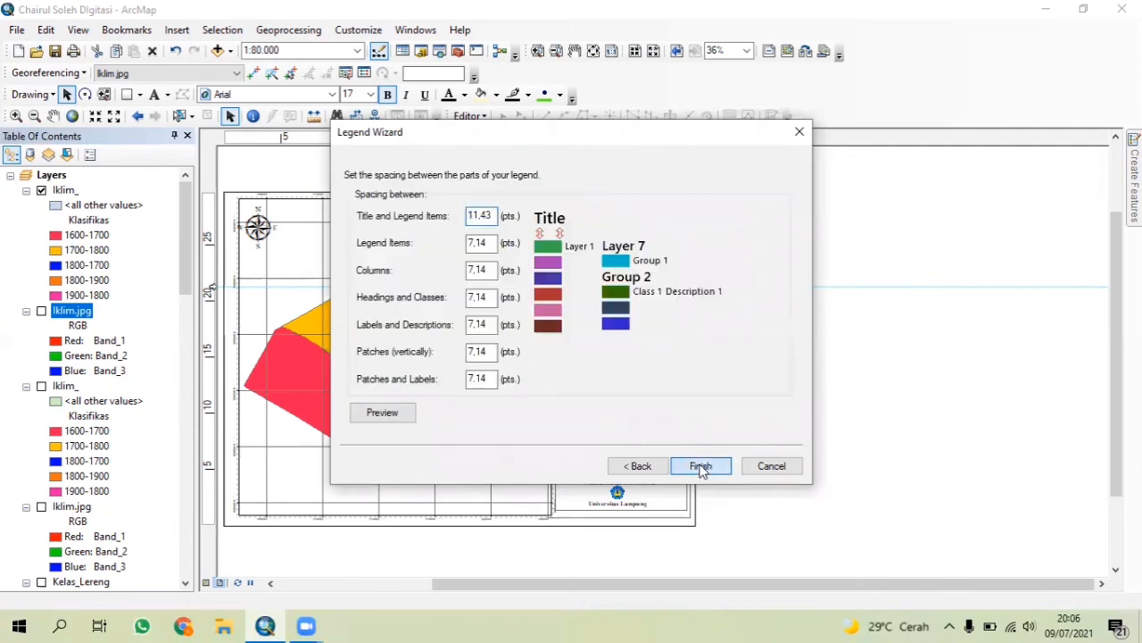
pyautogui.click(700, 466)
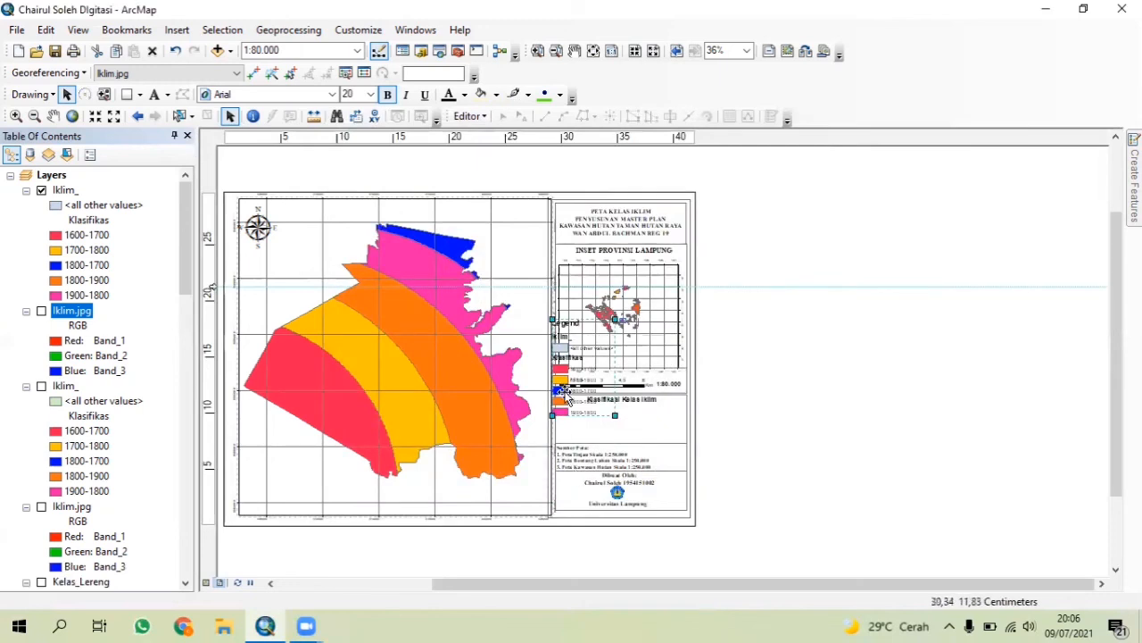
# Beside the page, convert the new Iklim_ legend to graphics and ungroup it into separate elements
pyautogui.moveTo(565, 396); pyautogui.dragTo(828, 429)
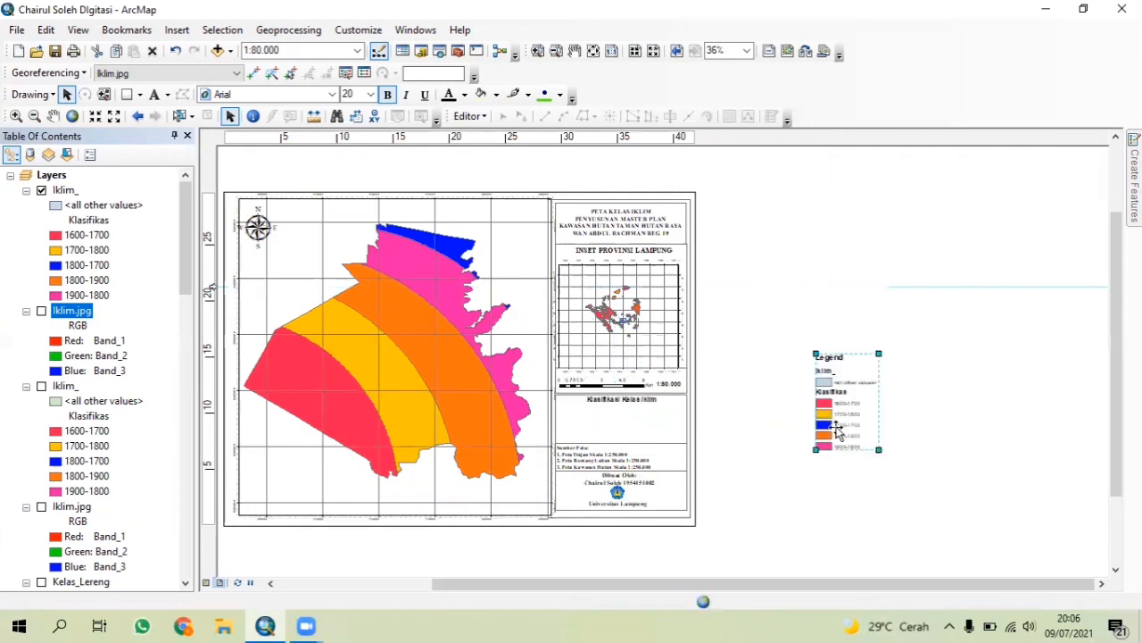
pyautogui.rightClick(839, 427)
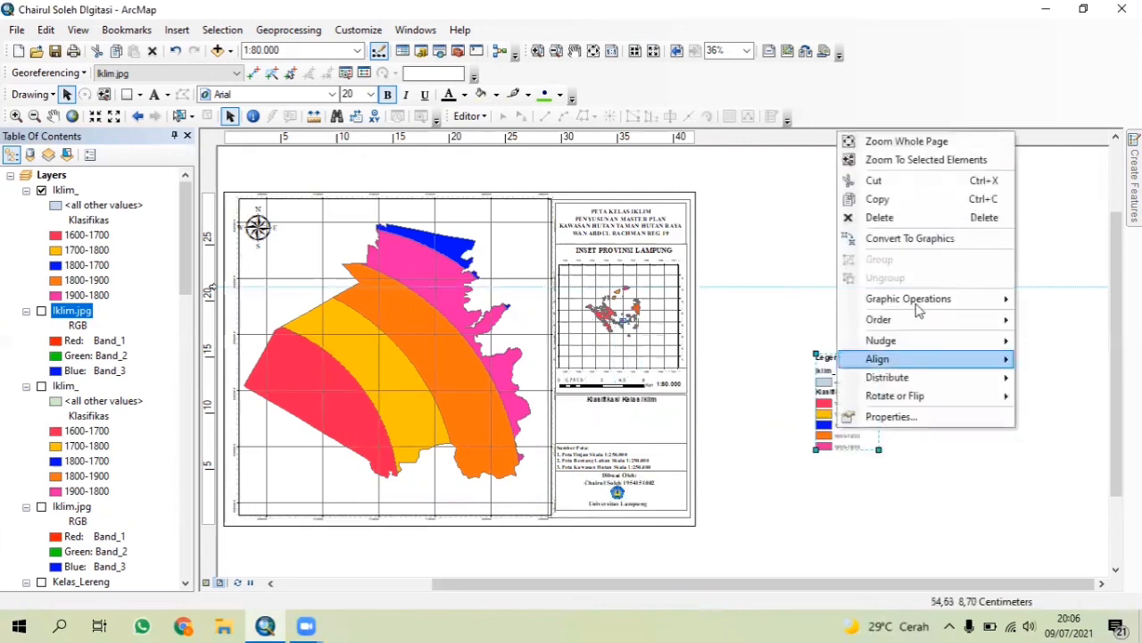
pyautogui.click(900, 241)
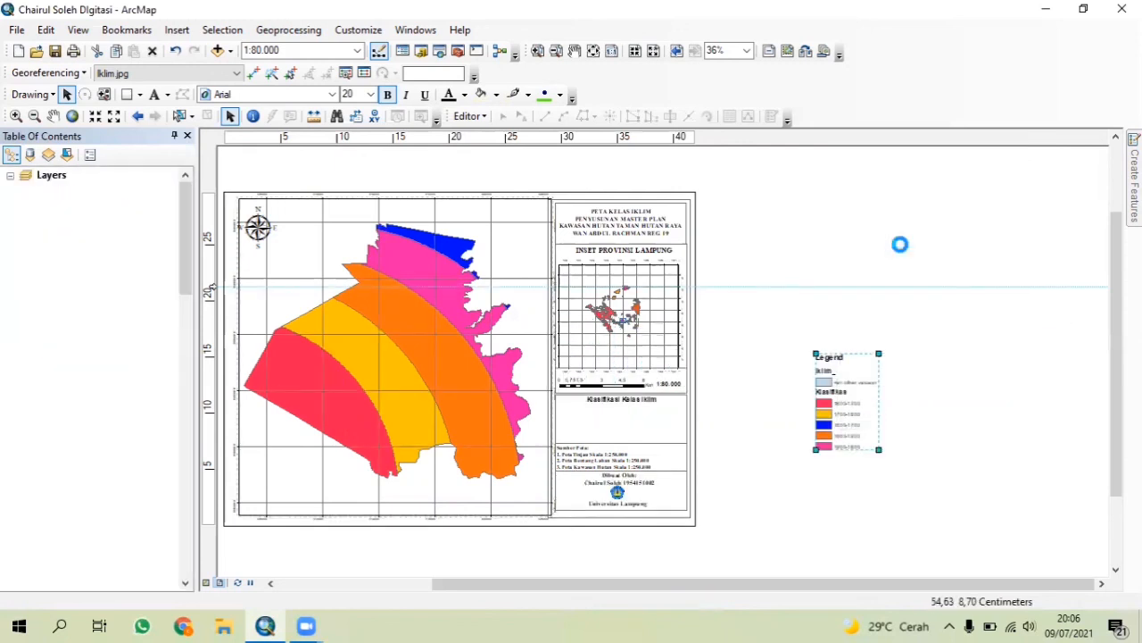
pyautogui.rightClick(851, 400)
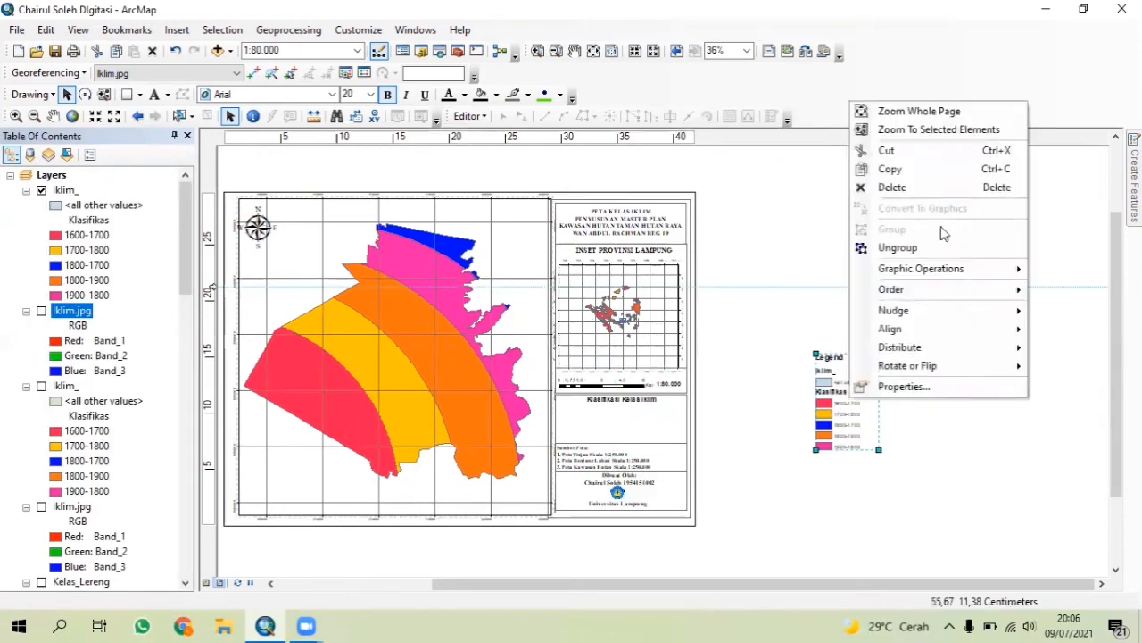
pyautogui.click(920, 249)
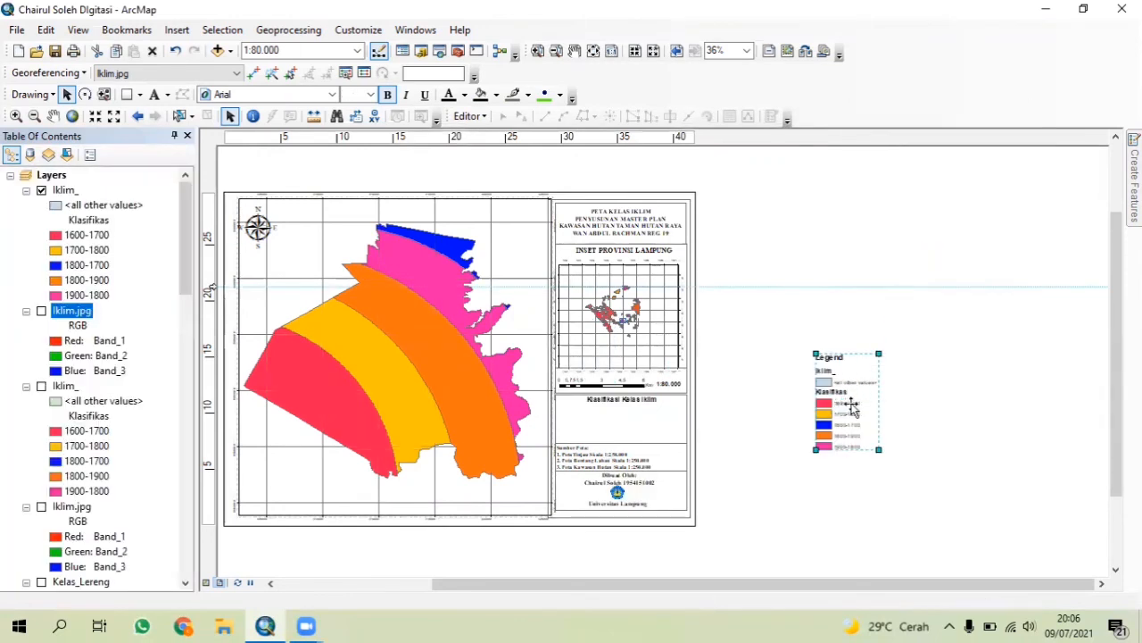
pyautogui.rightClick(852, 406)
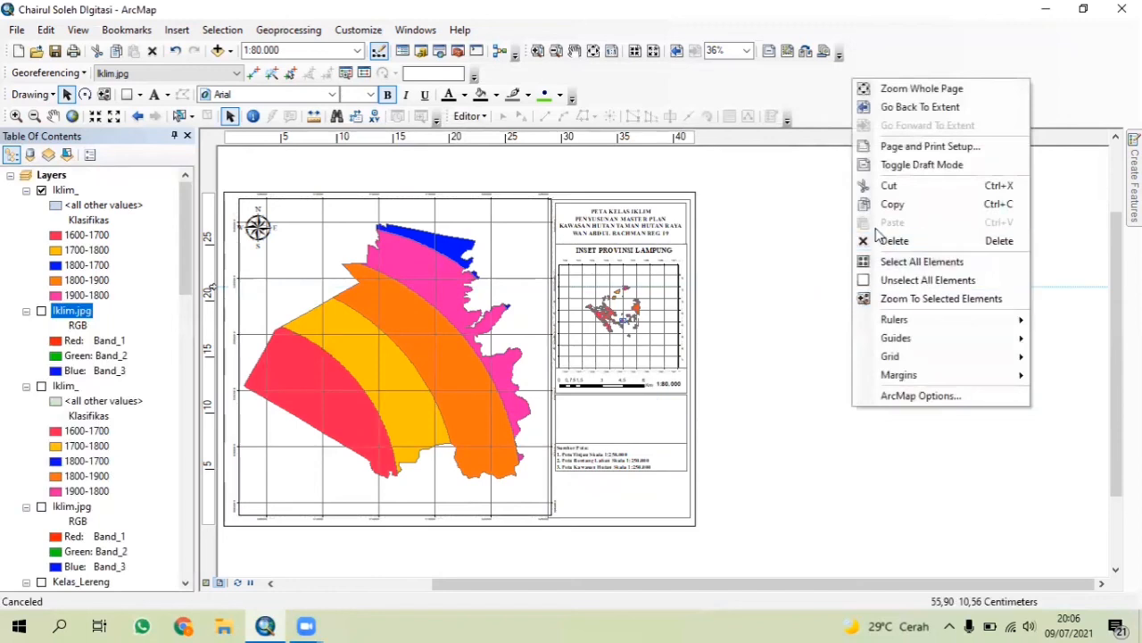
pyautogui.click(790, 470)
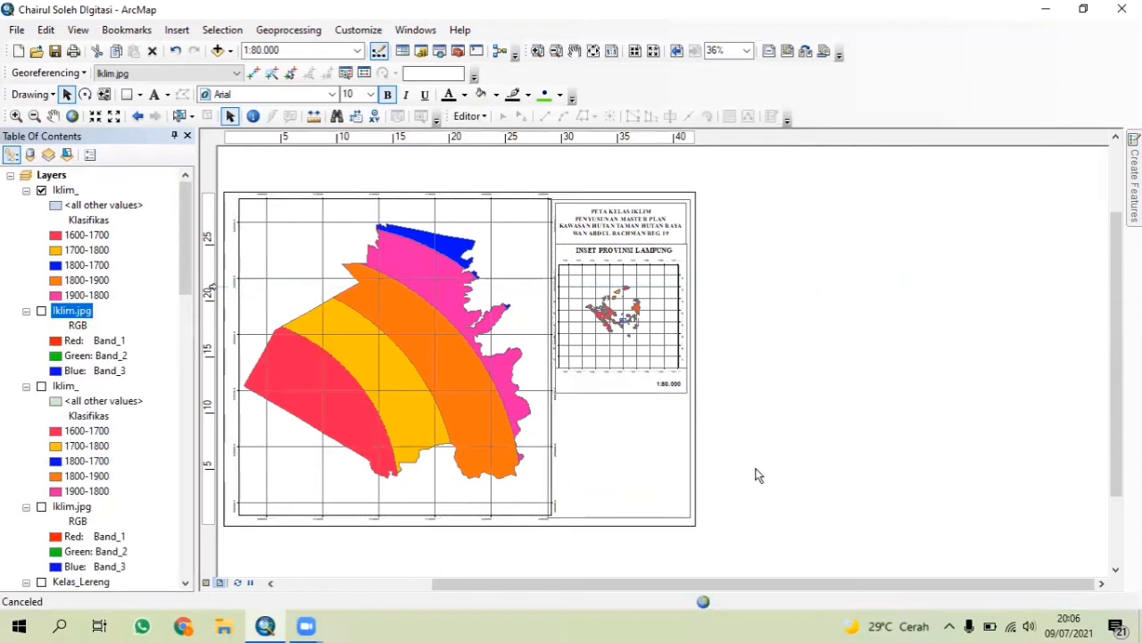
pyautogui.rightClick(843, 422)
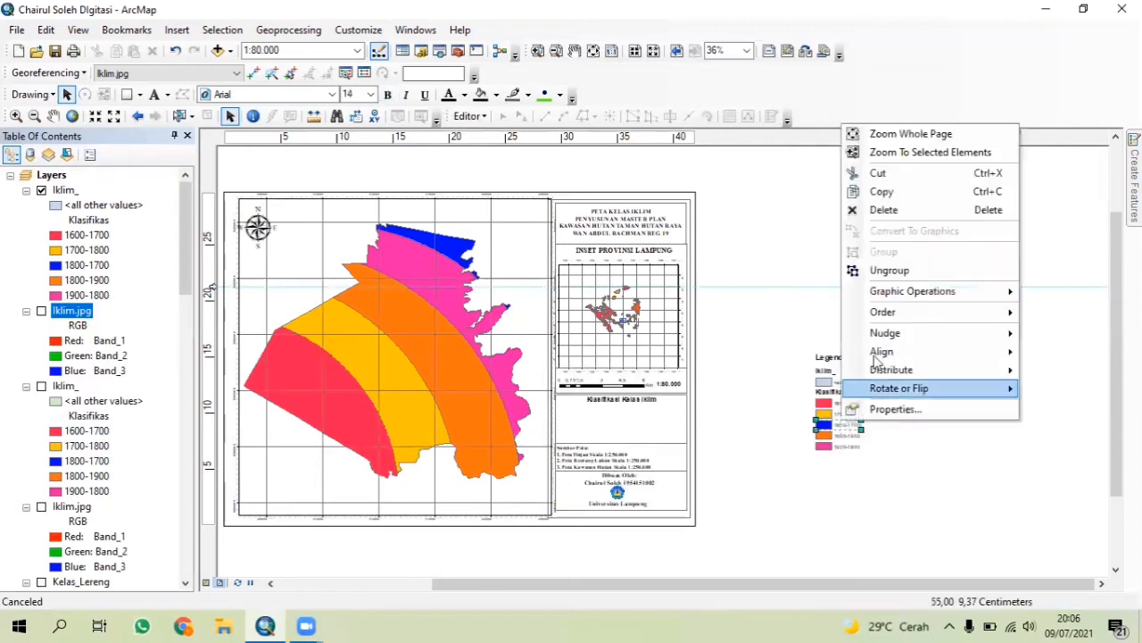
pyautogui.click(822, 390)
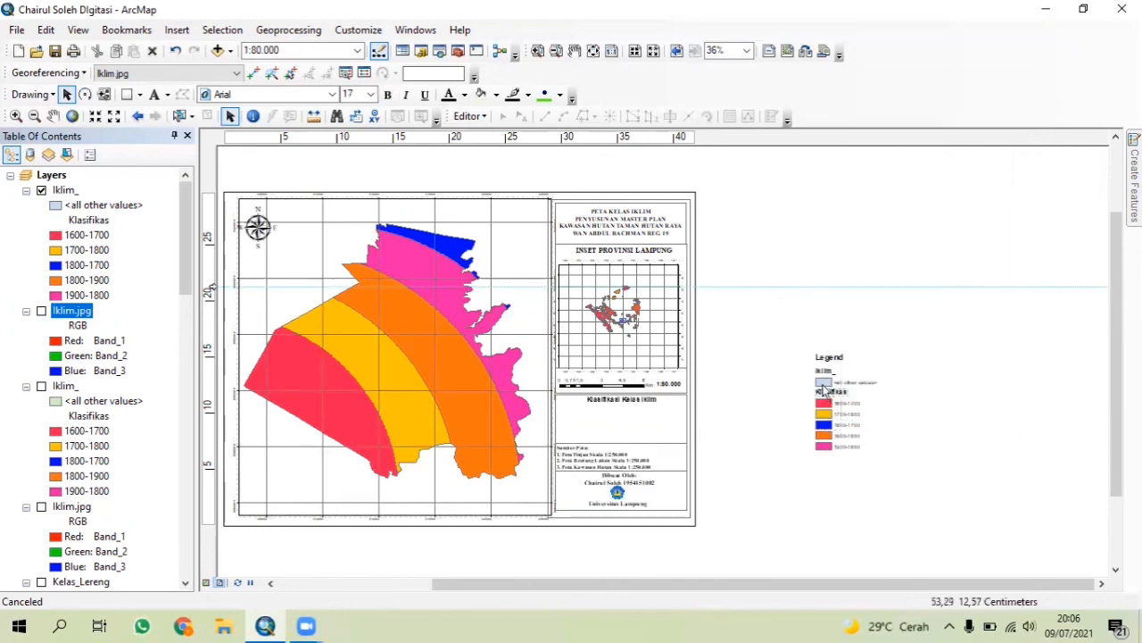
pyautogui.rightClick(835, 394)
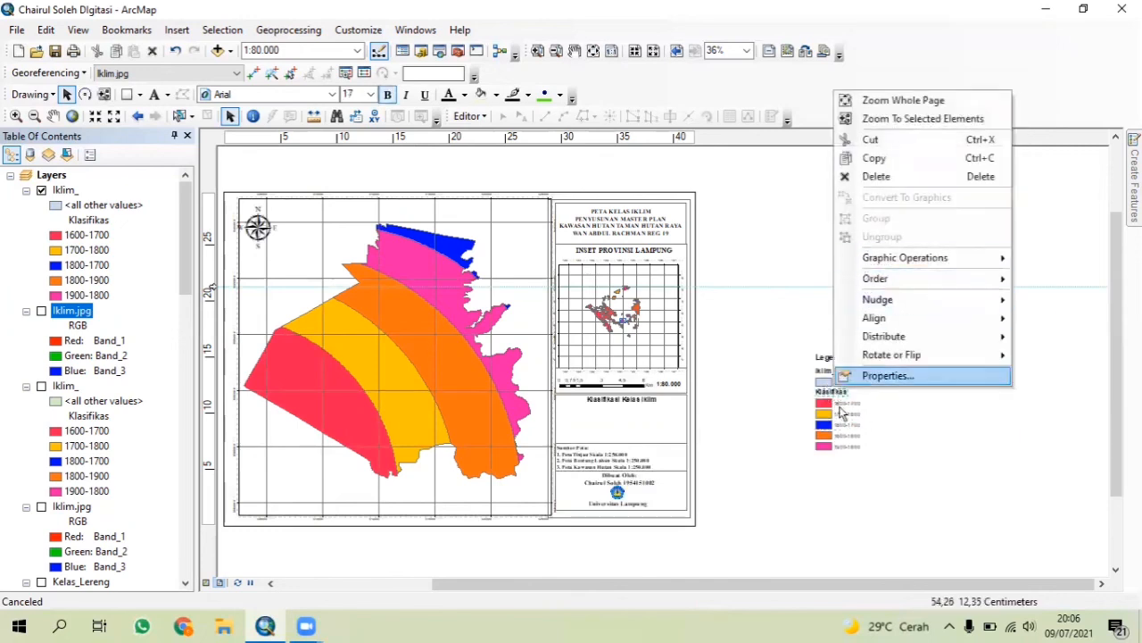
pyautogui.click(867, 458)
pyautogui.click(859, 435)
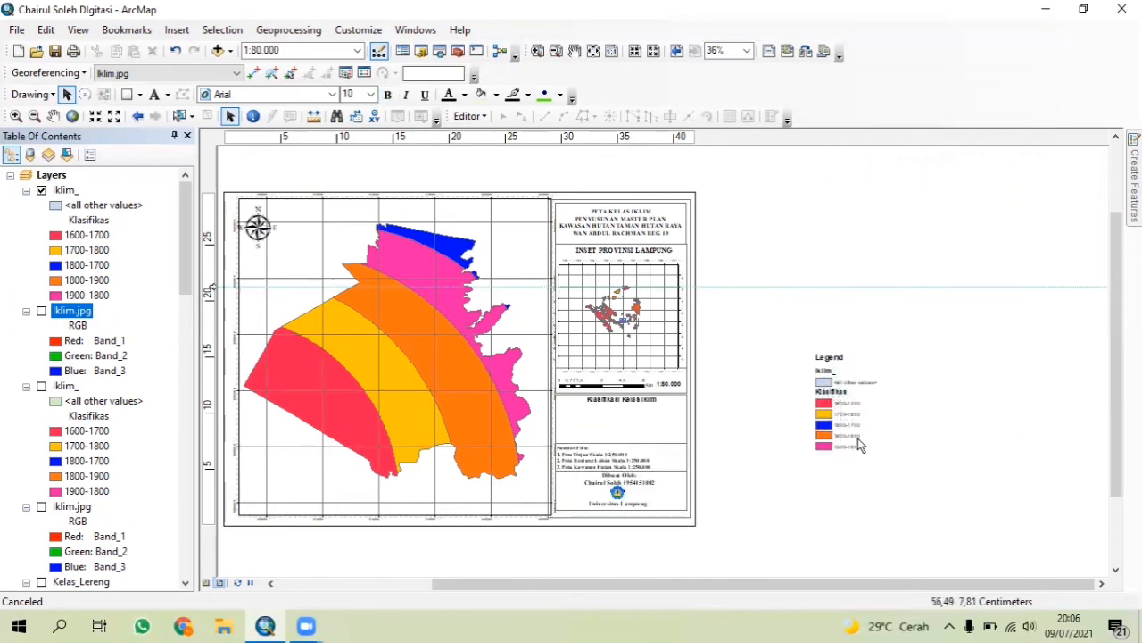
pyautogui.moveTo(860, 435); pyautogui.dragTo(830, 403)
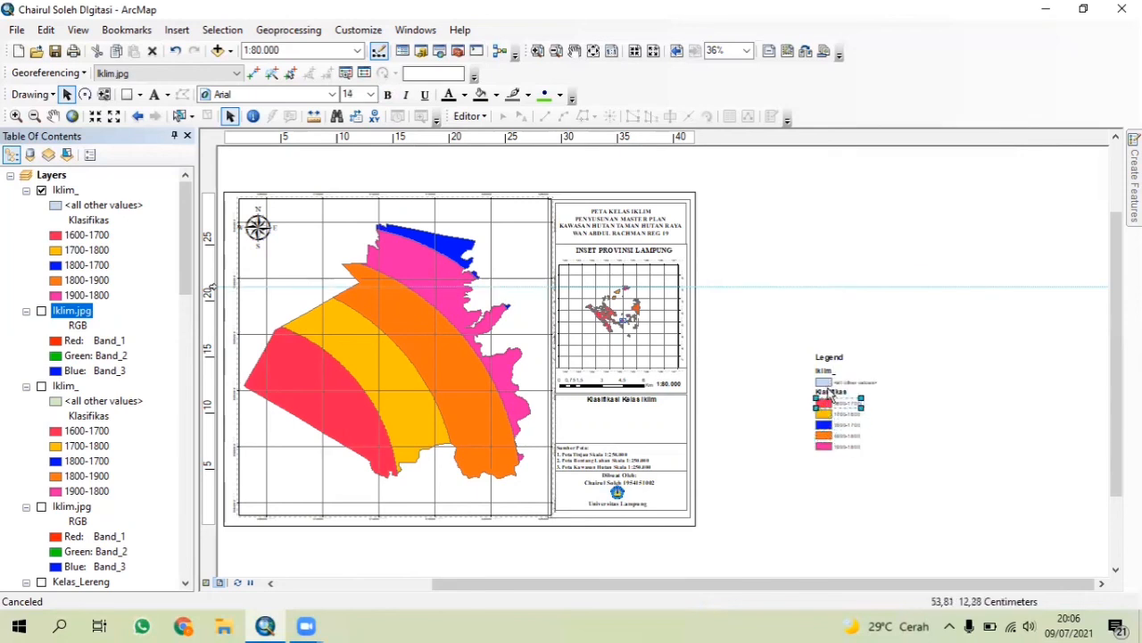
pyautogui.click(830, 394)
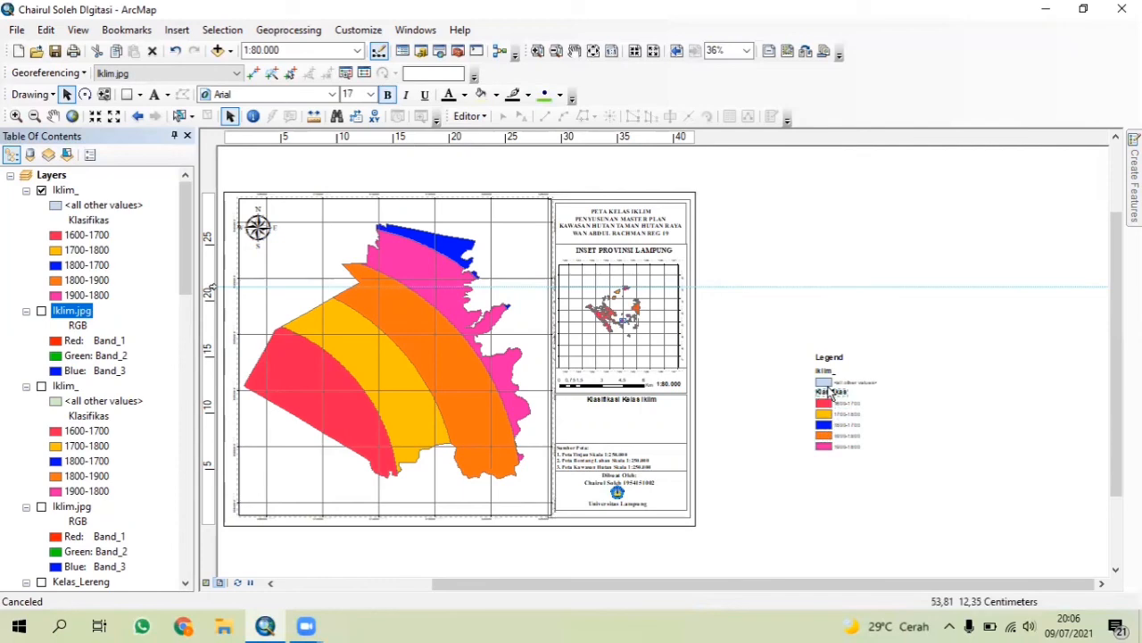
pyautogui.rightClick(837, 362)
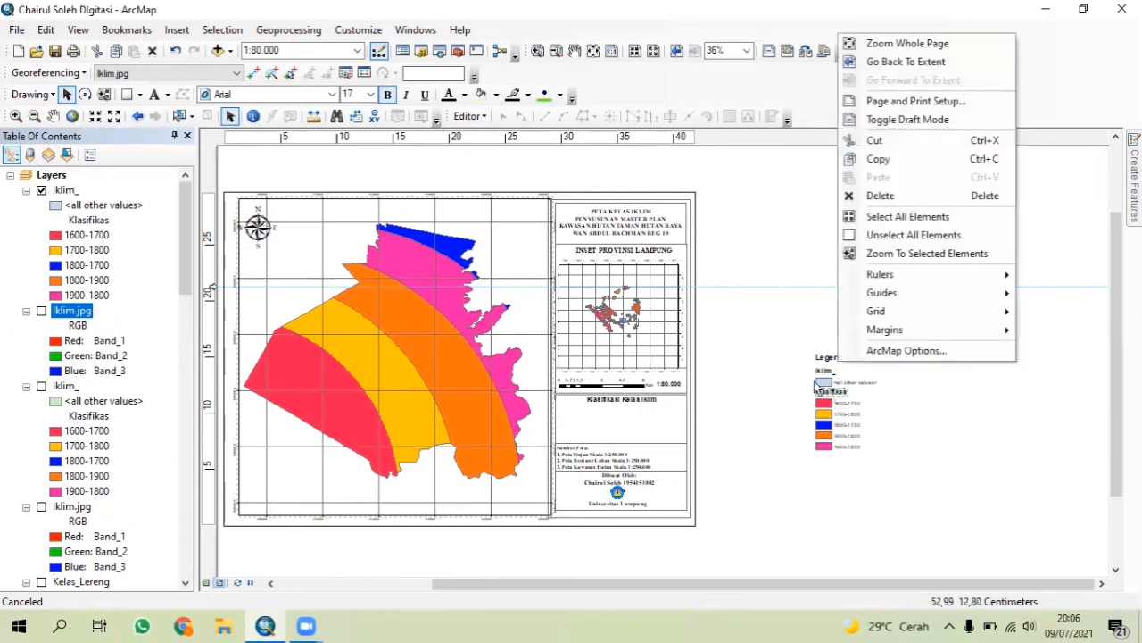
pyautogui.rightClick(810, 380)
# Ungroup the yellow 1700-1800 entry of the legend graphics
pyautogui.click(818, 418)
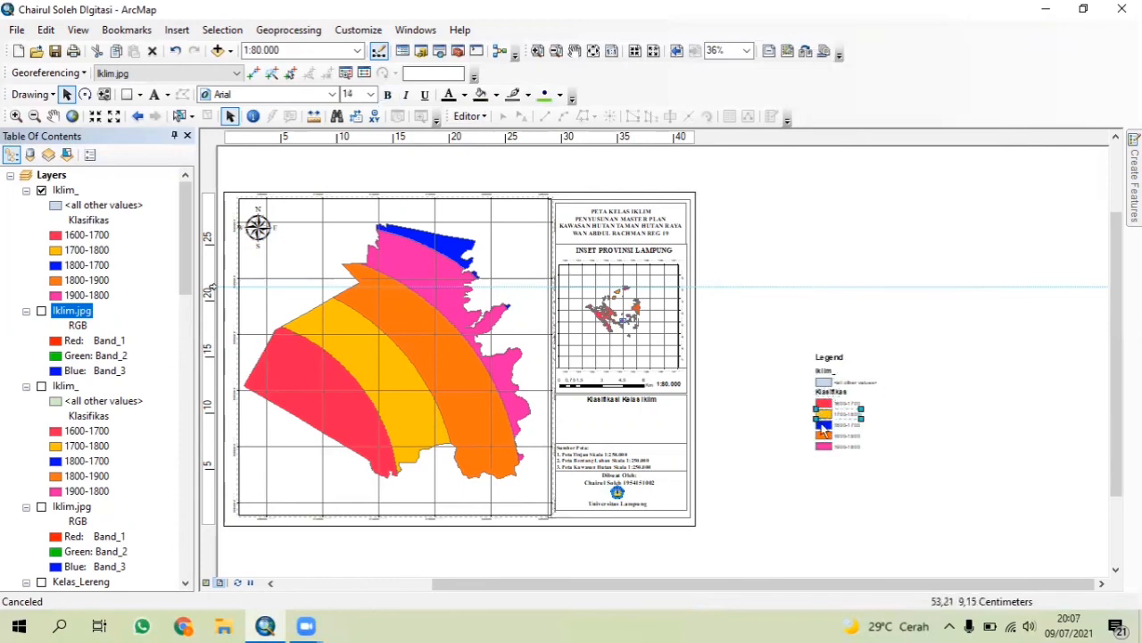
pyautogui.rightClick(822, 422)
pyautogui.click(873, 273)
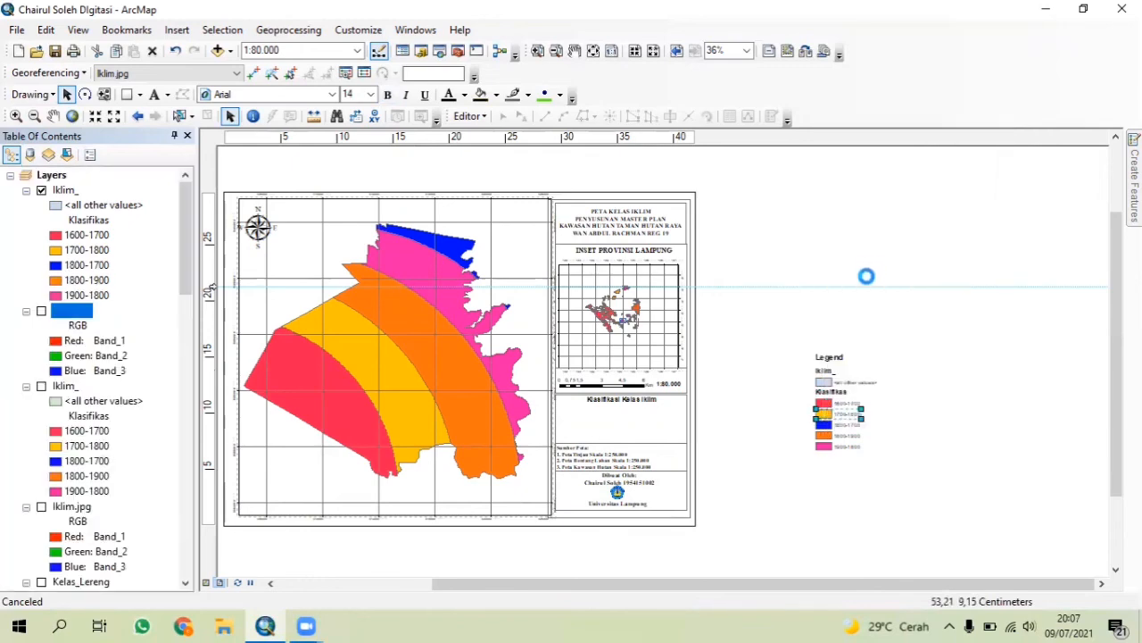
pyautogui.rightClick(817, 417)
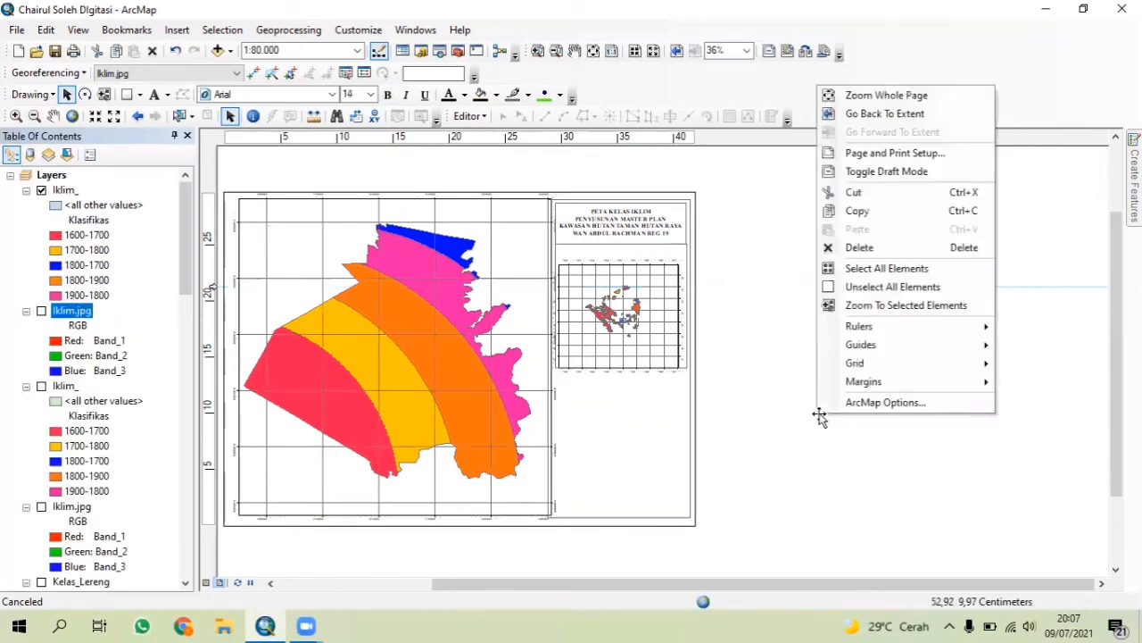
pyautogui.click(855, 459)
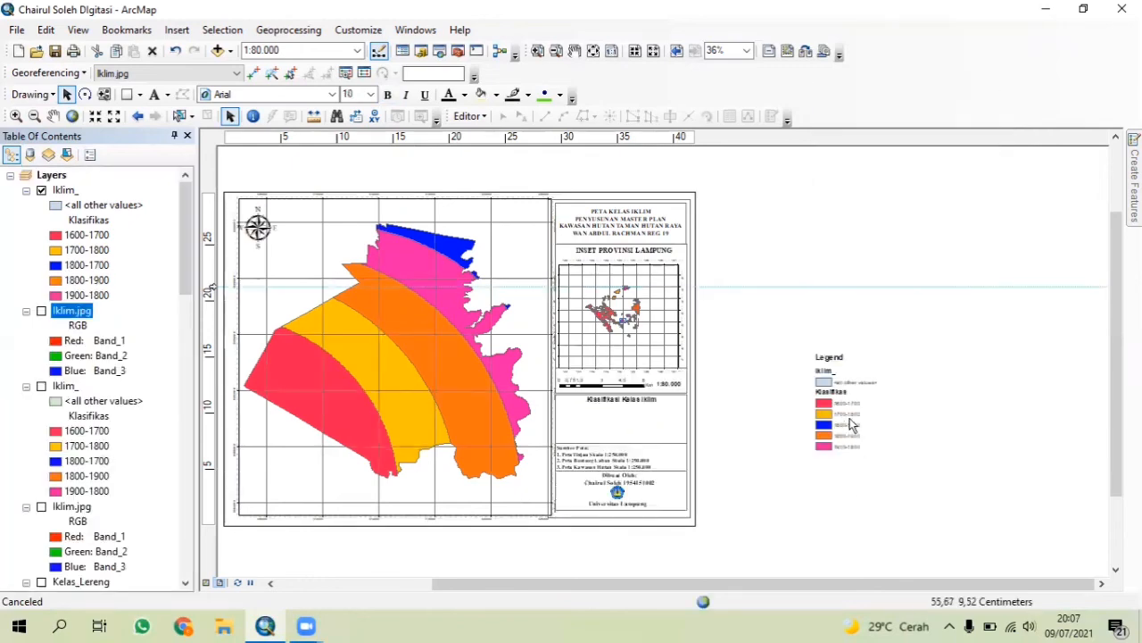
# Delete the "Legend" title, the Iklim_ layer name, the Klasifikas heading and the <all other values> entry from the legend graphics
pyautogui.click(855, 382)
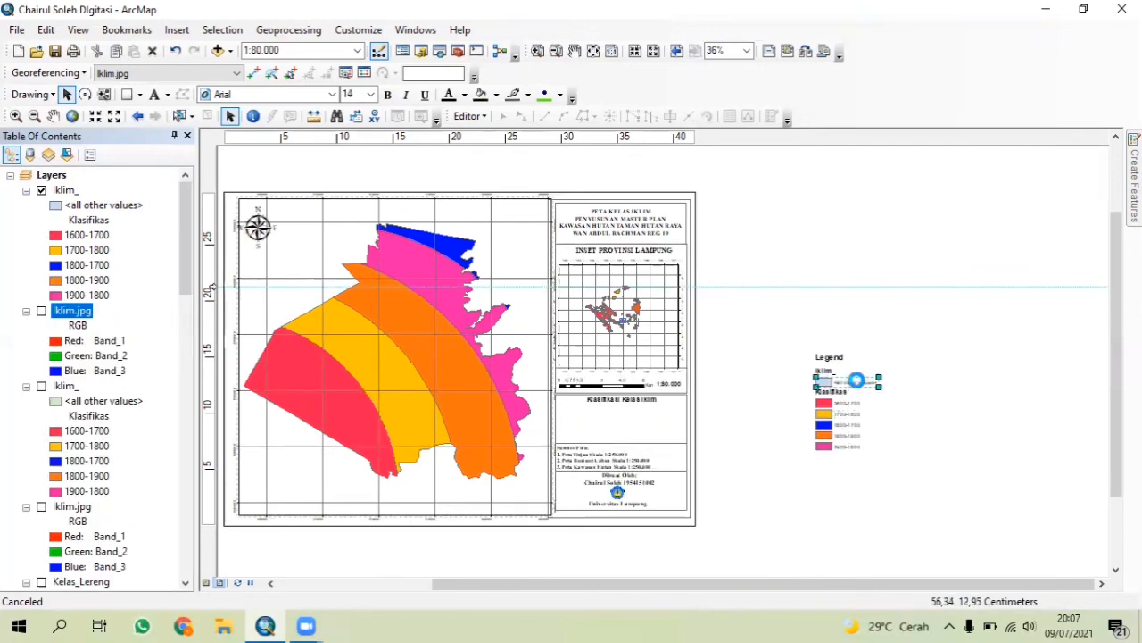
pyautogui.press('Delete')
pyautogui.hotkey('ctrl', 'z')
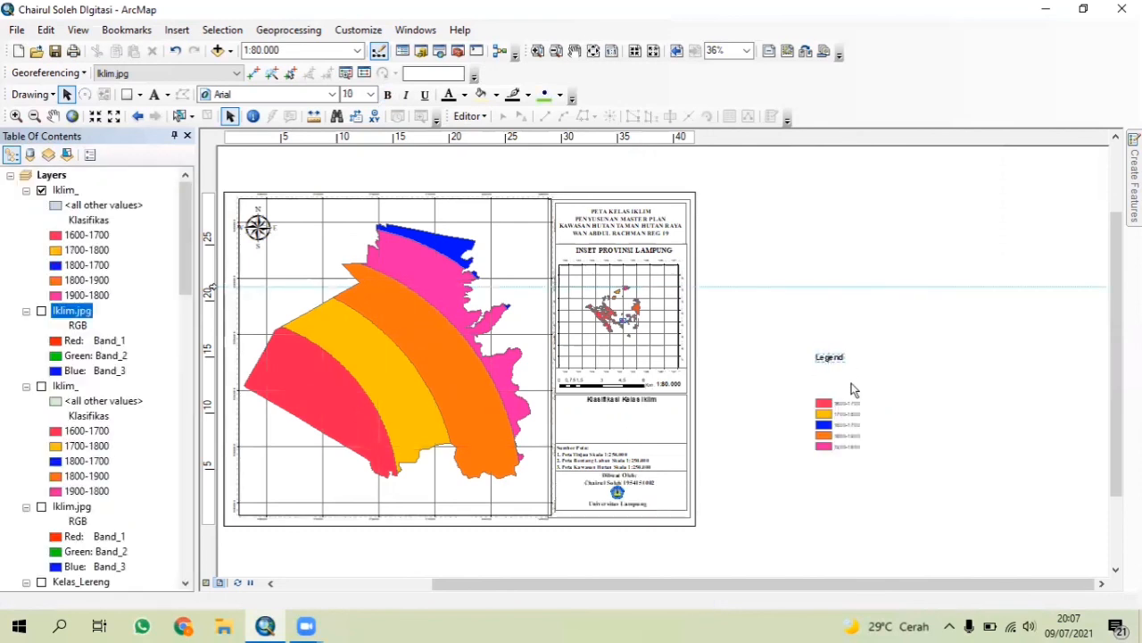
pyautogui.press('Delete')
# Select all five remaining class patches with their labels and group them into one element
pyautogui.click(827, 426)
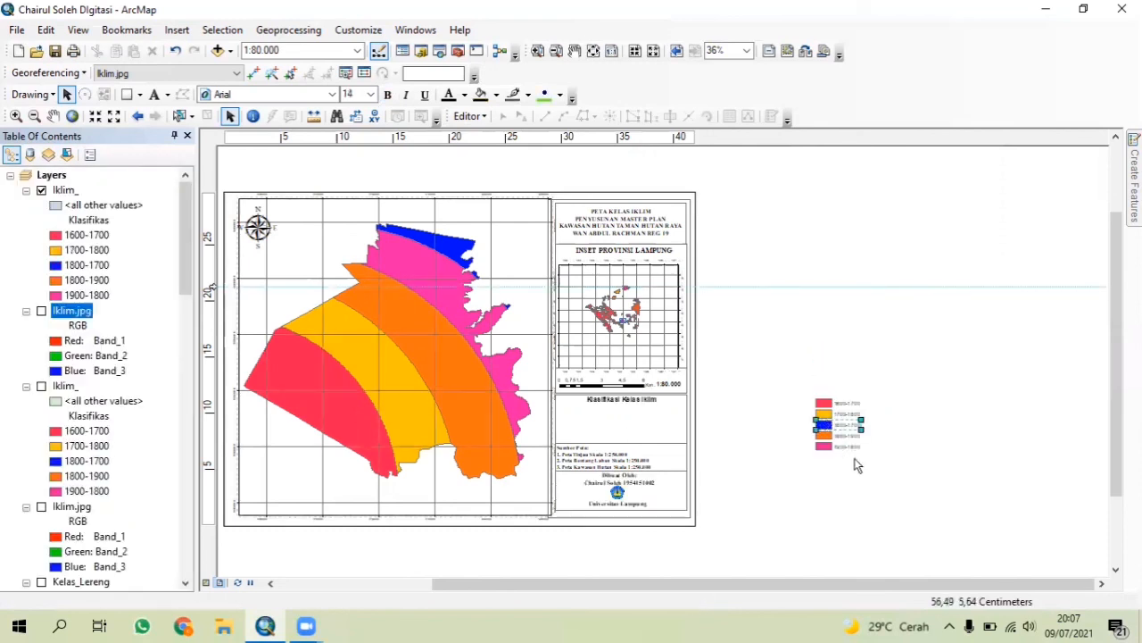
pyautogui.moveTo(856, 457); pyautogui.dragTo(896, 498)
pyautogui.click(846, 445)
pyautogui.rightClick(842, 437)
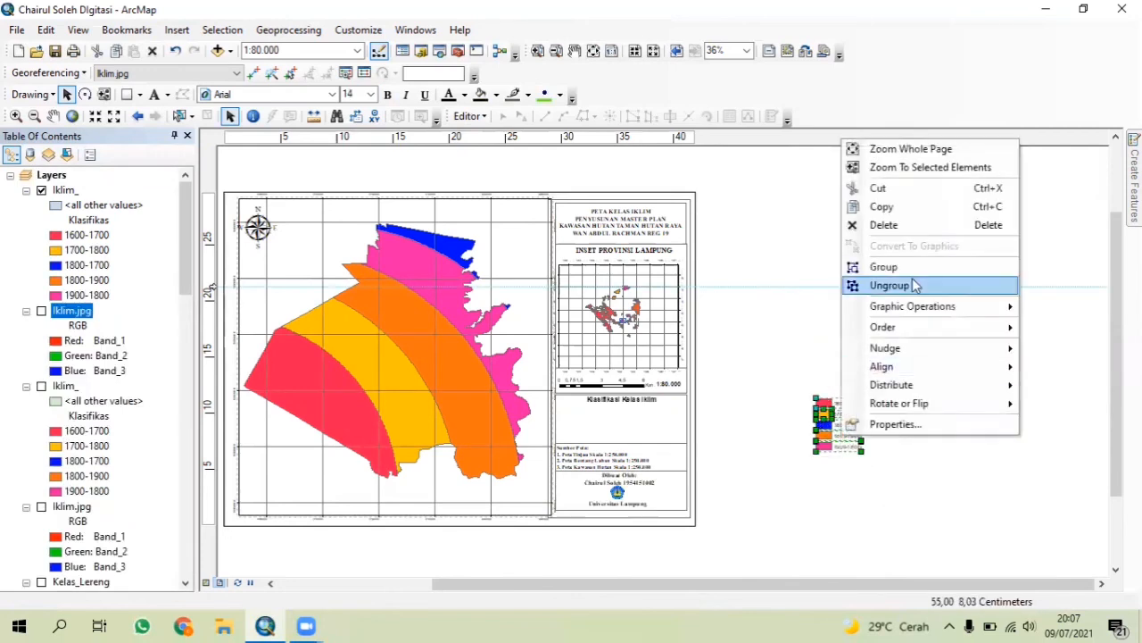
pyautogui.click(882, 284)
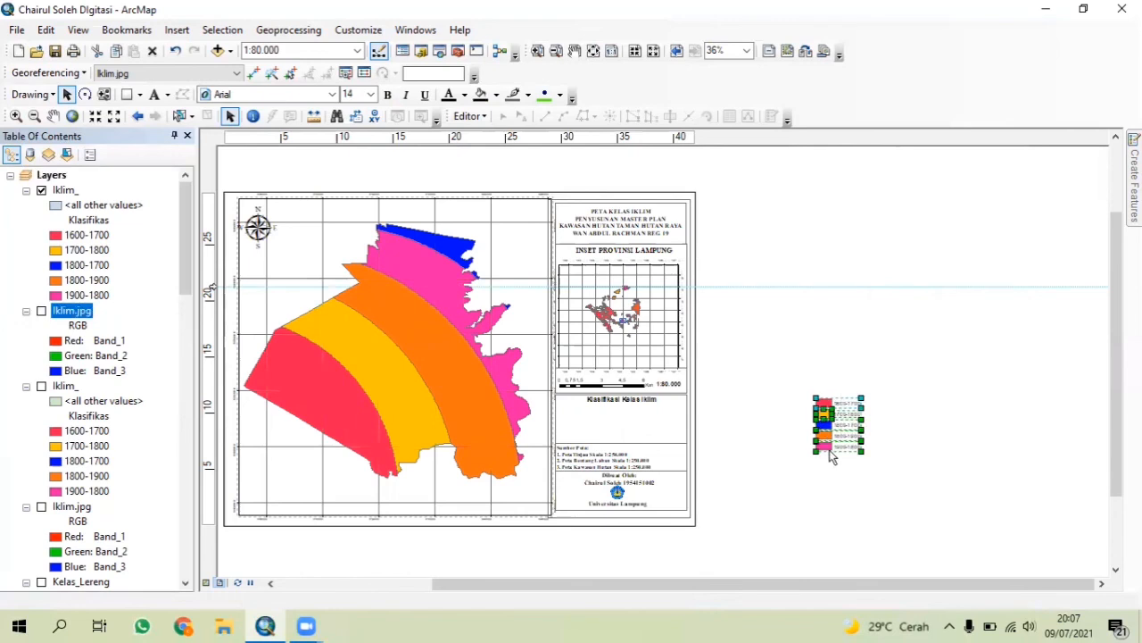
# Shrink the class legend group and place it under the "Klasifikasi Kelas Iklim" heading, above the map sources
pyautogui.moveTo(861, 451); pyautogui.dragTo(637, 421)
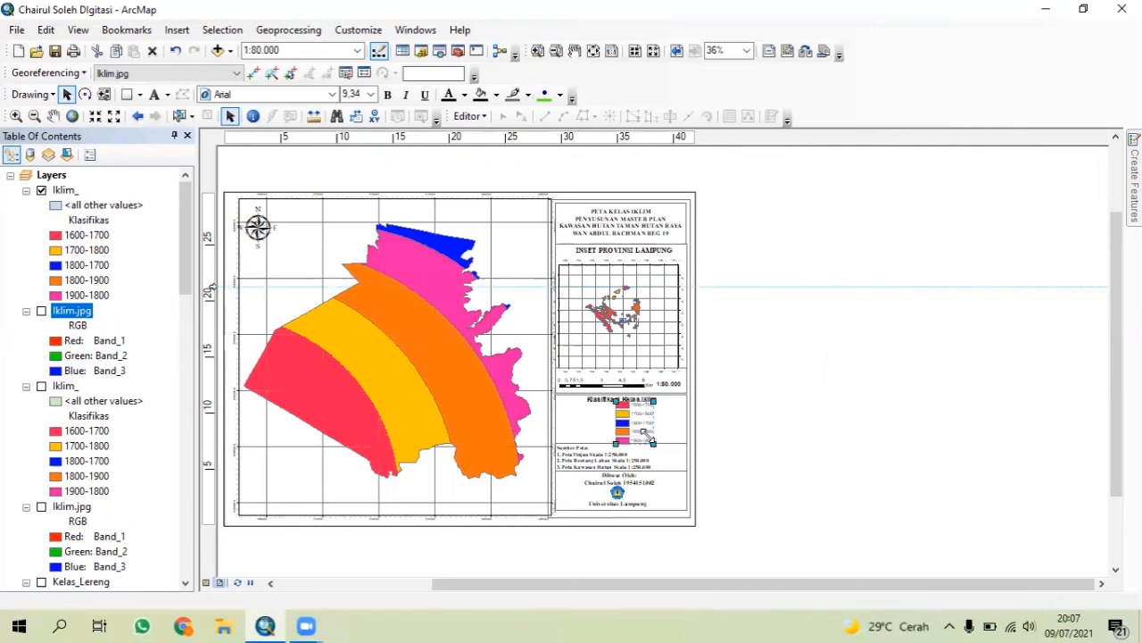
pyautogui.moveTo(643, 432)
pyautogui.mouseDown()
pyautogui.moveTo(655, 417)
pyautogui.moveTo(624, 413)
pyautogui.moveTo(642, 430)
pyautogui.mouseUp()
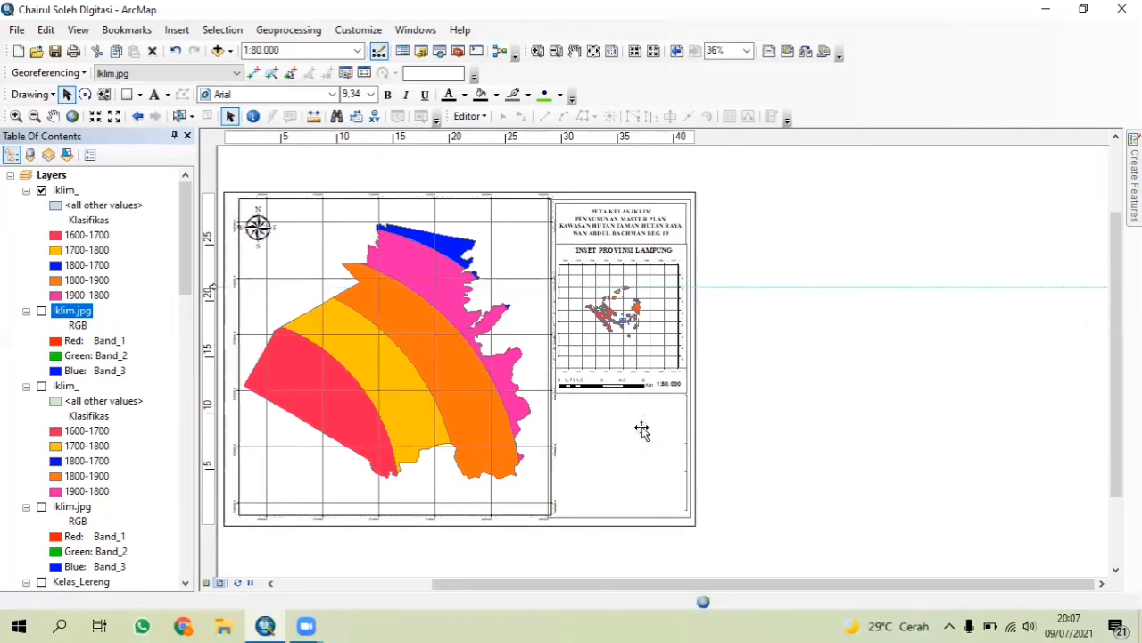
pyautogui.scroll(-5, 641, 429)
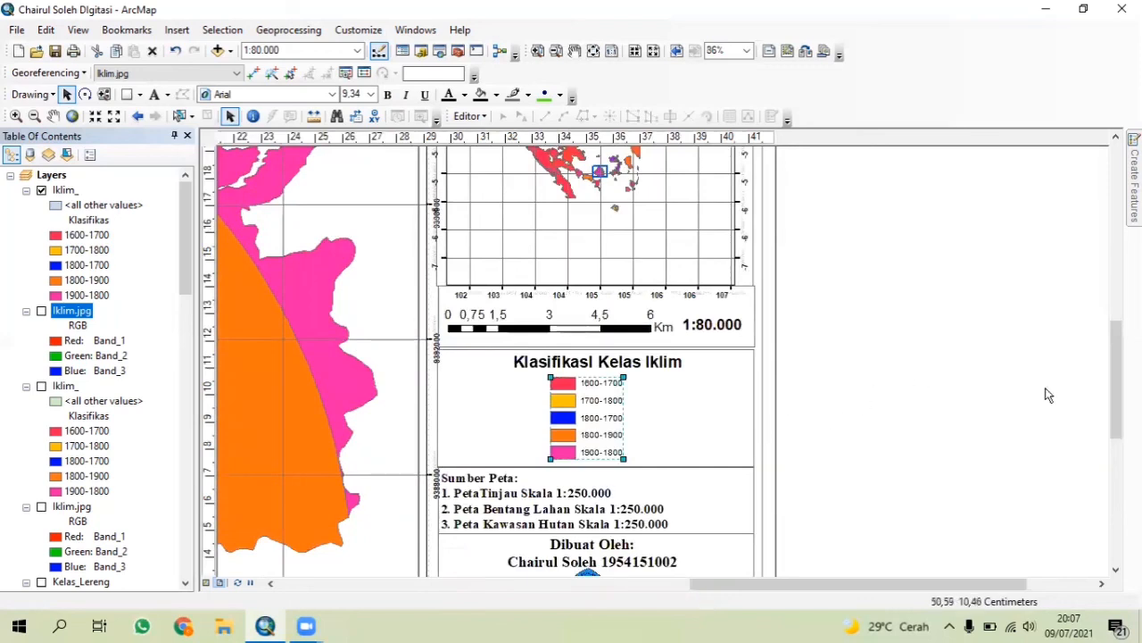
pyautogui.scroll(2, 1048, 395)
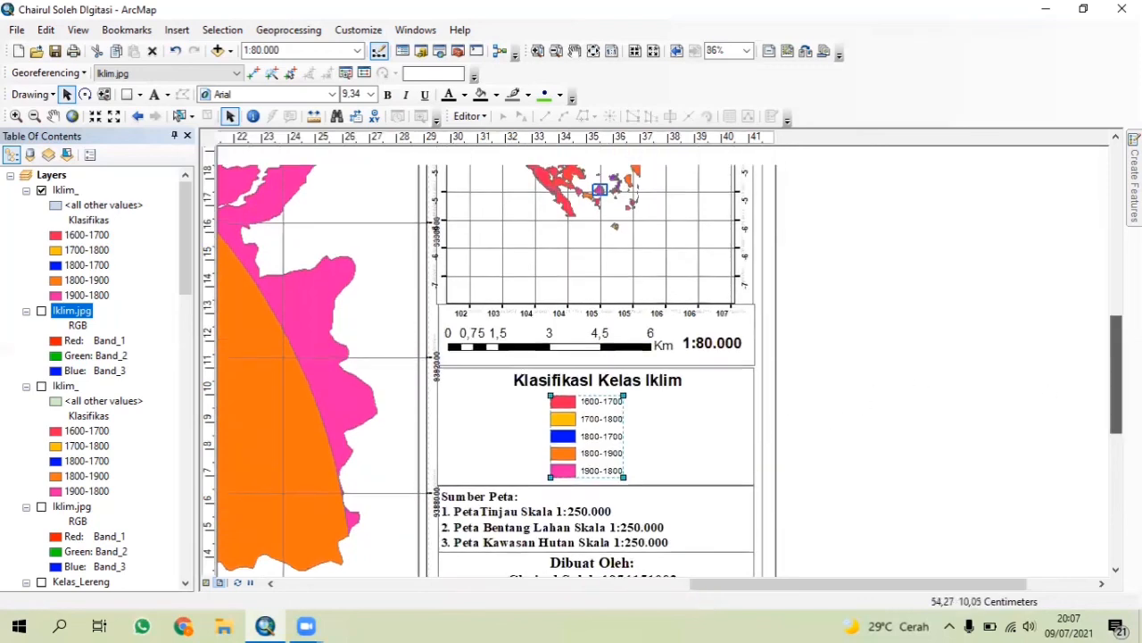
pyautogui.click(990, 471)
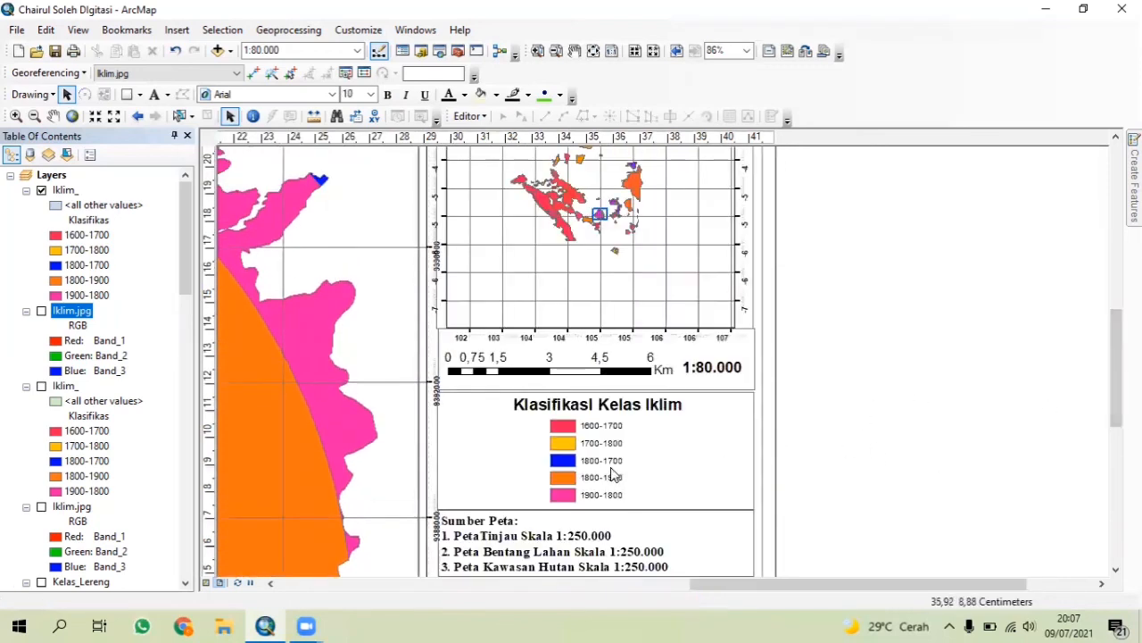
# Close the table of contents to give the layout view more room
pyautogui.rightClick(612, 473)
pyautogui.rightClick(915, 436)
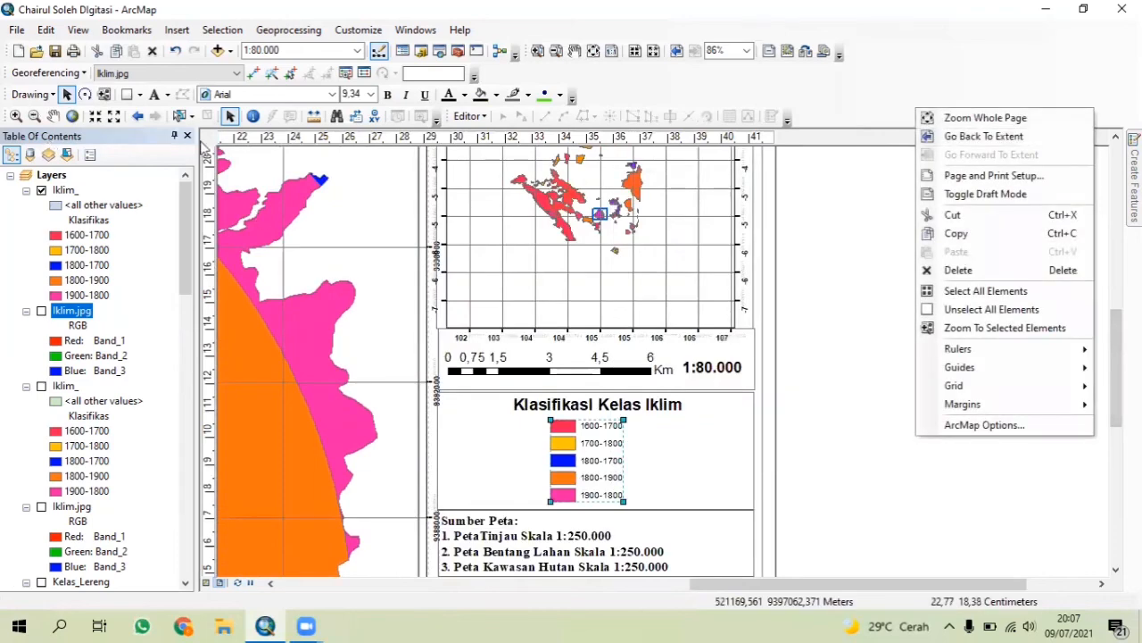
pyautogui.click(187, 136)
pyautogui.scroll(5, 886, 338)
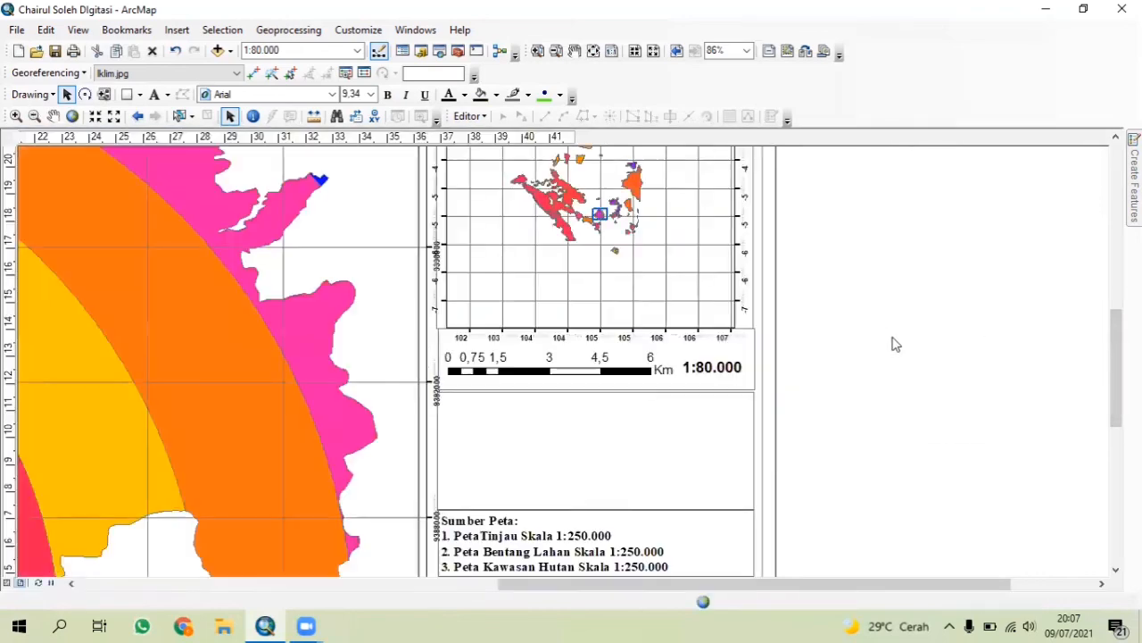